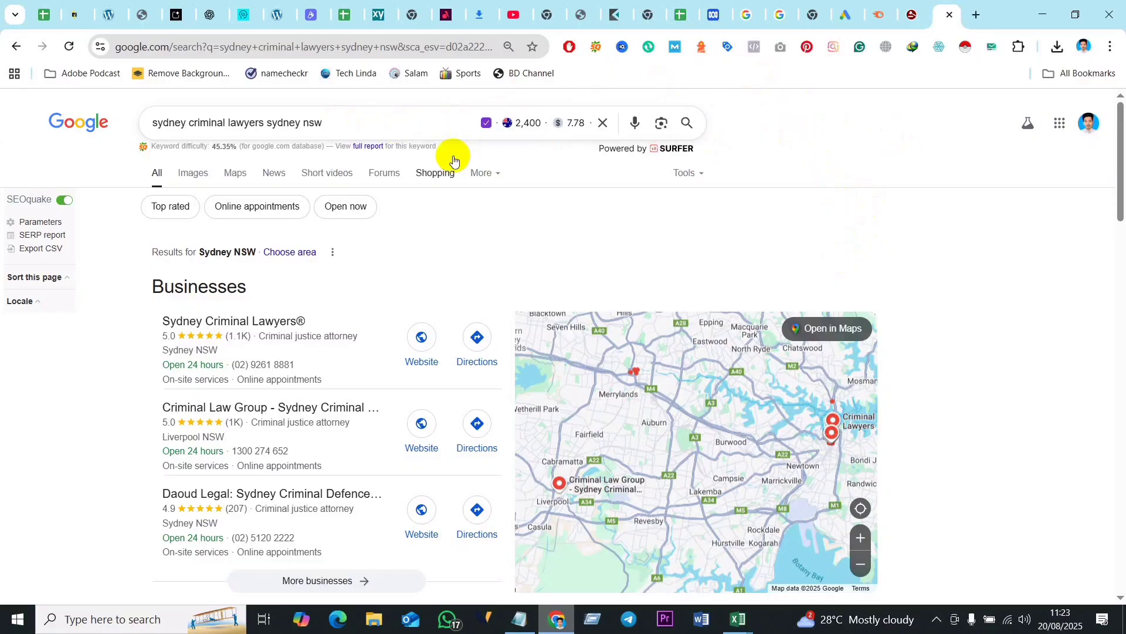
{"action": "left_click_drag", "start_coordinate": [347, 118], "coordinate": [138, 135]}
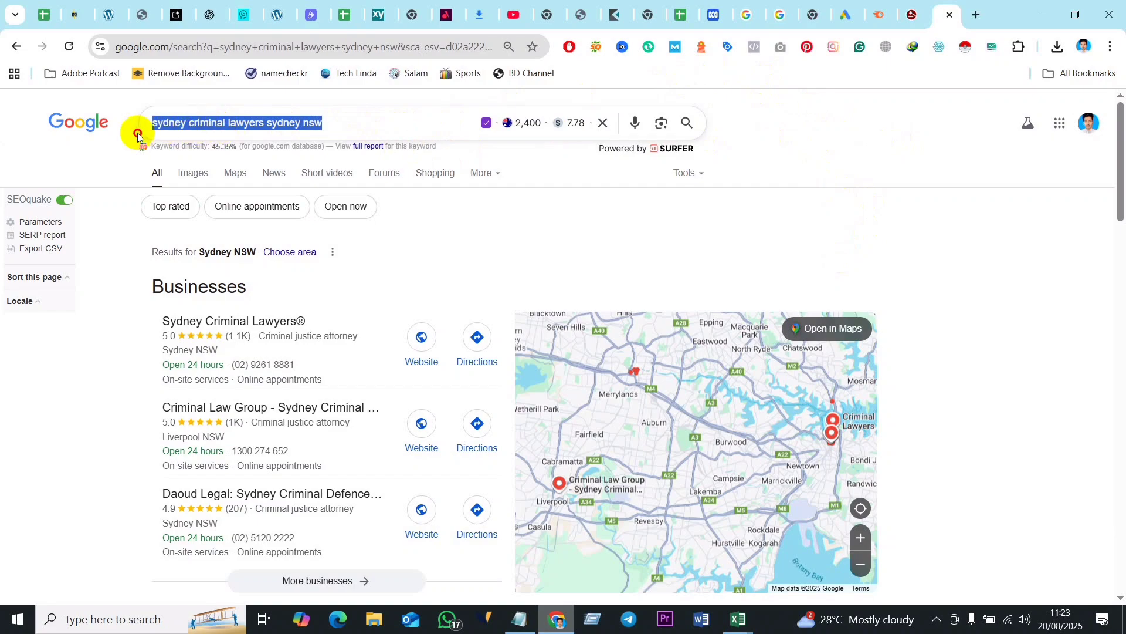
{"action": "key", "text": "BackSpace"}
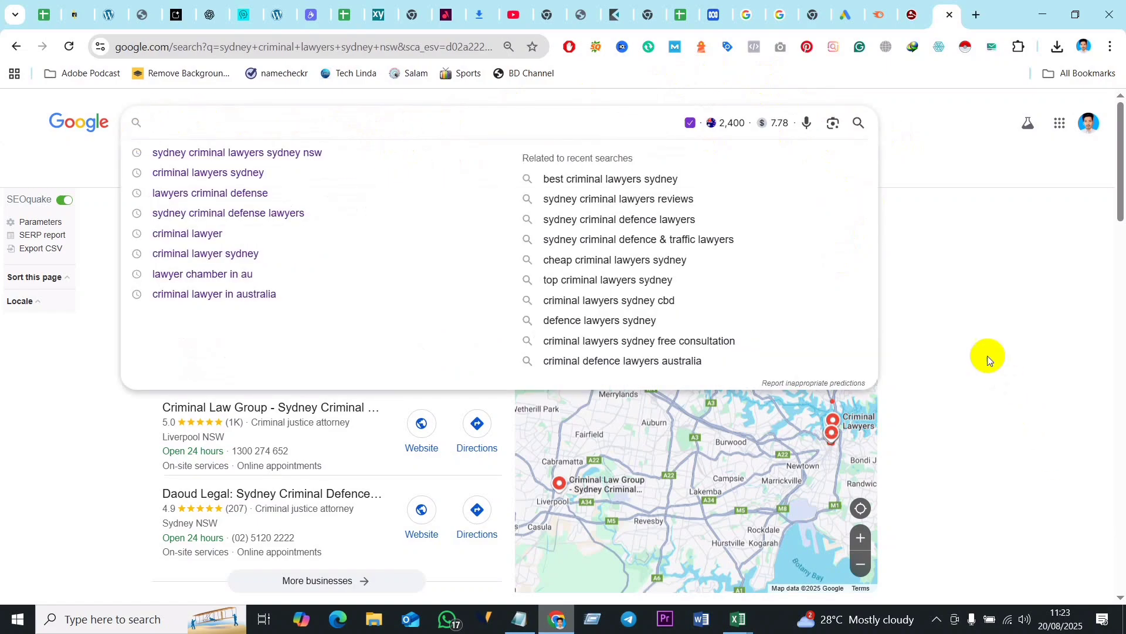
{"action": "left_click", "coordinate": [988, 356]}
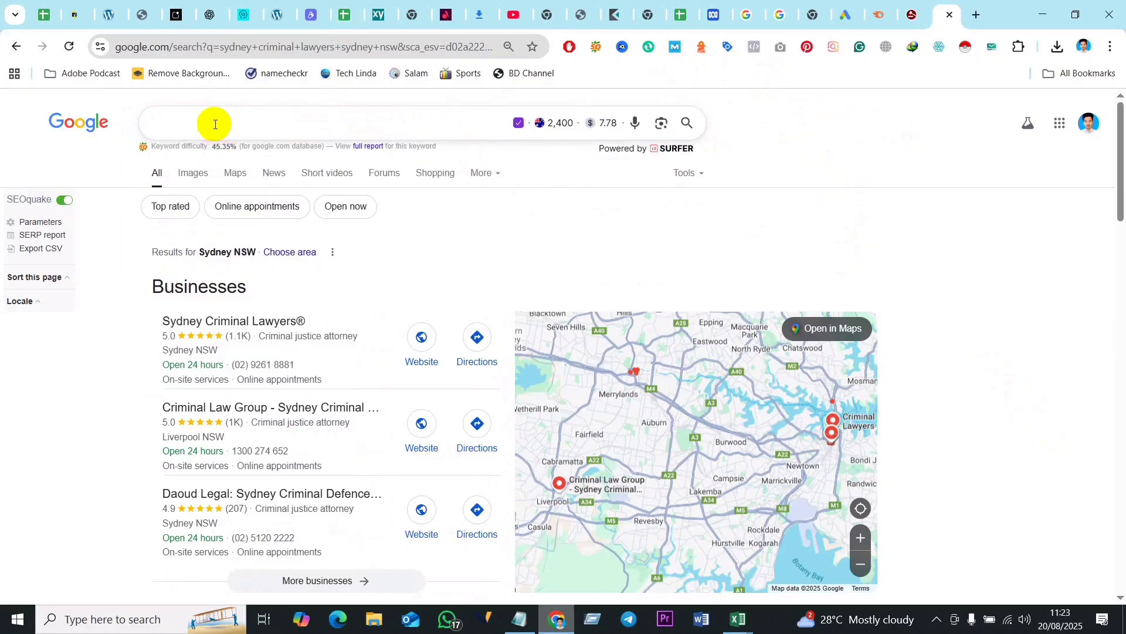
{"action": "left_click", "coordinate": [68, 45]}
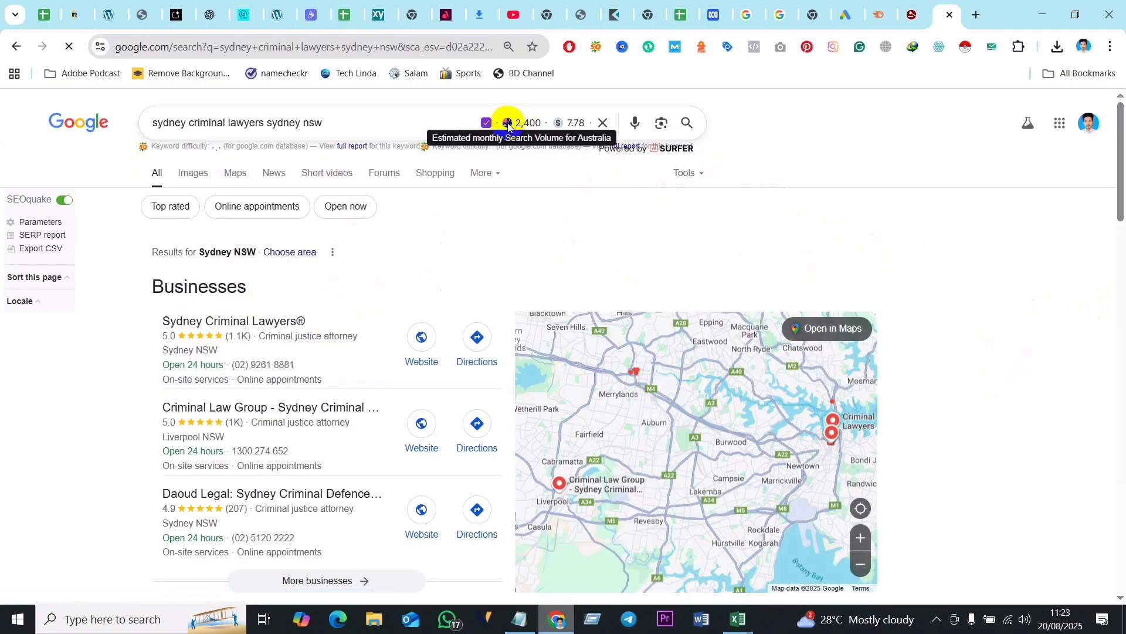
- Examine the "People also search for" keyword suggestions below the organic results for the Sydney criminal lawyers query
{"action": "scroll", "coordinate": [978, 443], "scroll_direction": "down", "scroll_amount": 20}
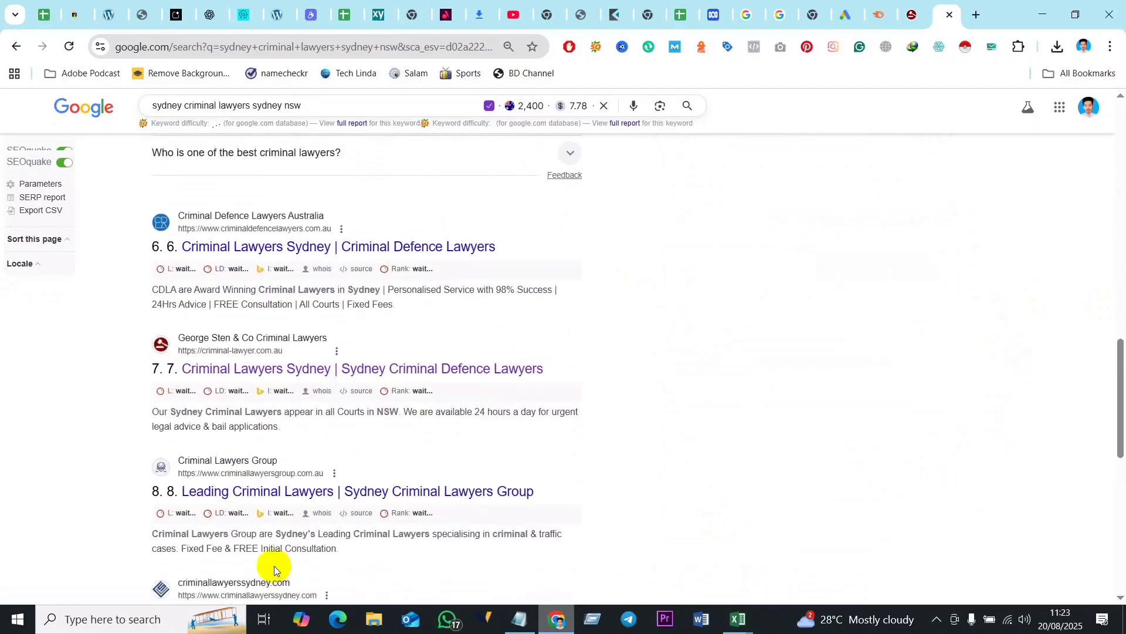
{"action": "scroll", "coordinate": [237, 531], "scroll_direction": "down", "scroll_amount": 1}
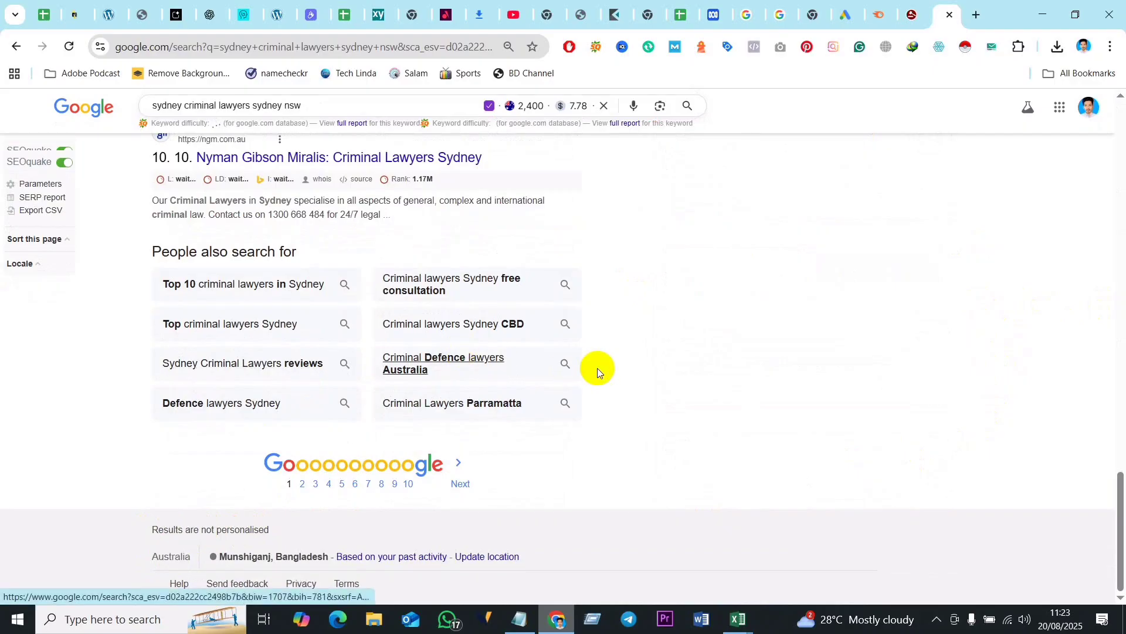
{"action": "scroll", "coordinate": [598, 368], "scroll_direction": "up", "scroll_amount": 15}
{"action": "scroll", "coordinate": [599, 367], "scroll_direction": "up", "scroll_amount": 4}
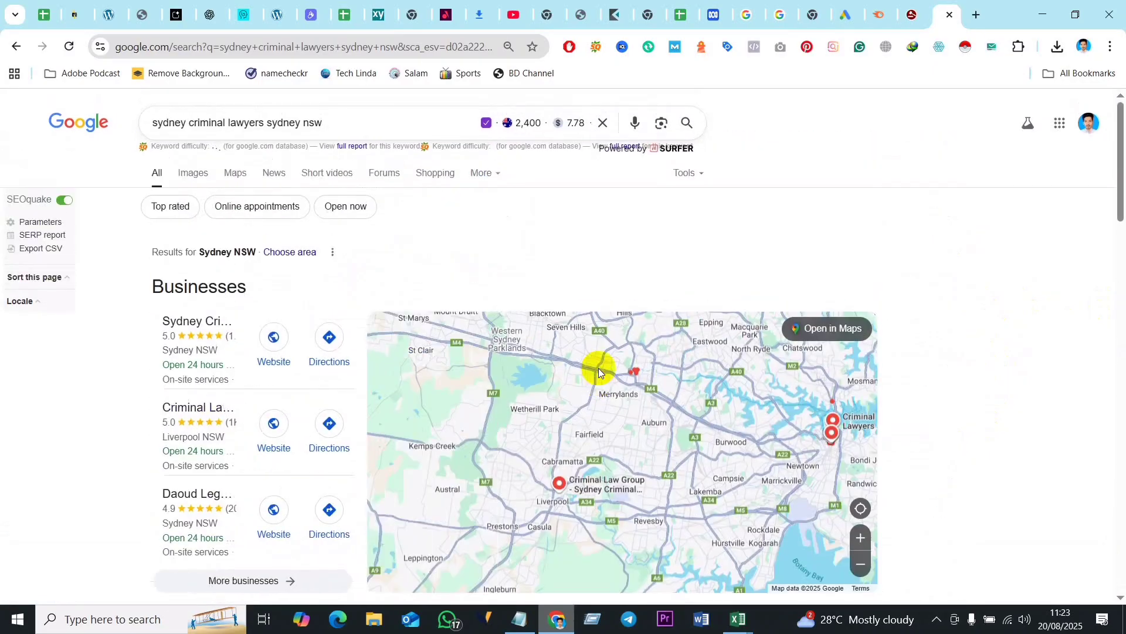
- Replace the search query with "criminal lawyer" to list its autocomplete suggestions
{"action": "left_click", "coordinate": [324, 121]}
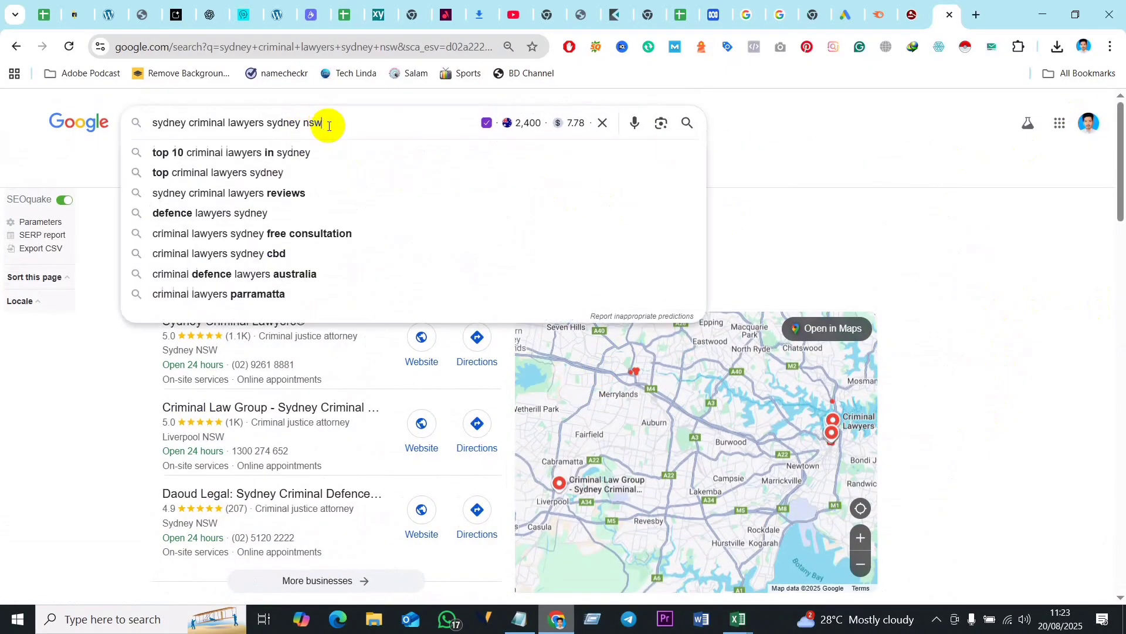
{"action": "left_click_drag", "start_coordinate": [335, 123], "coordinate": [132, 125]}
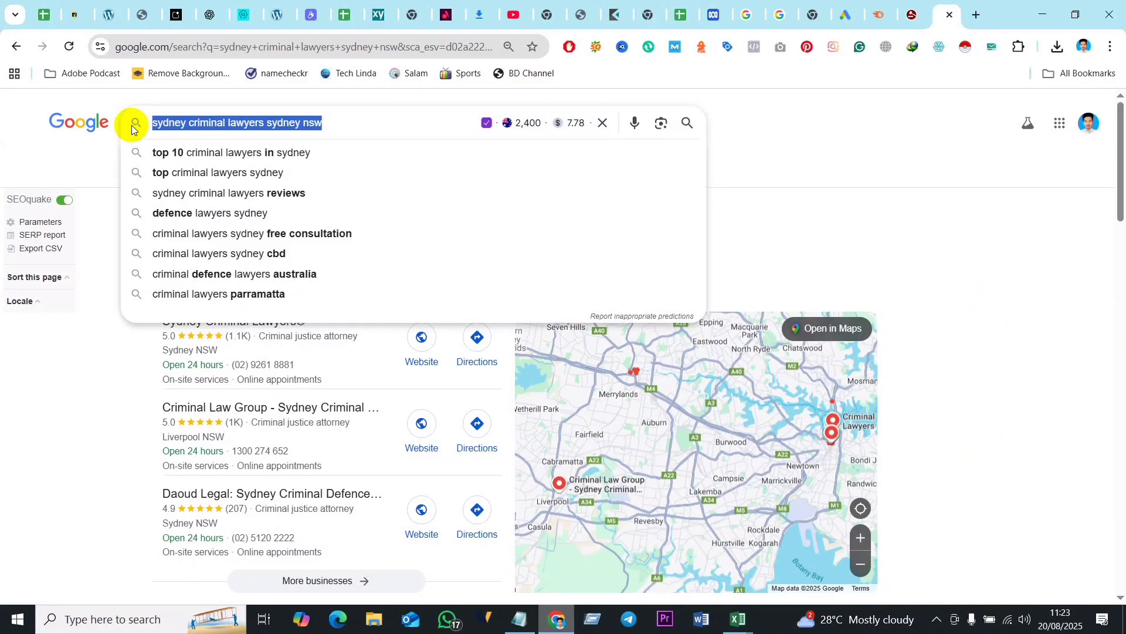
{"action": "type", "text": "c"}
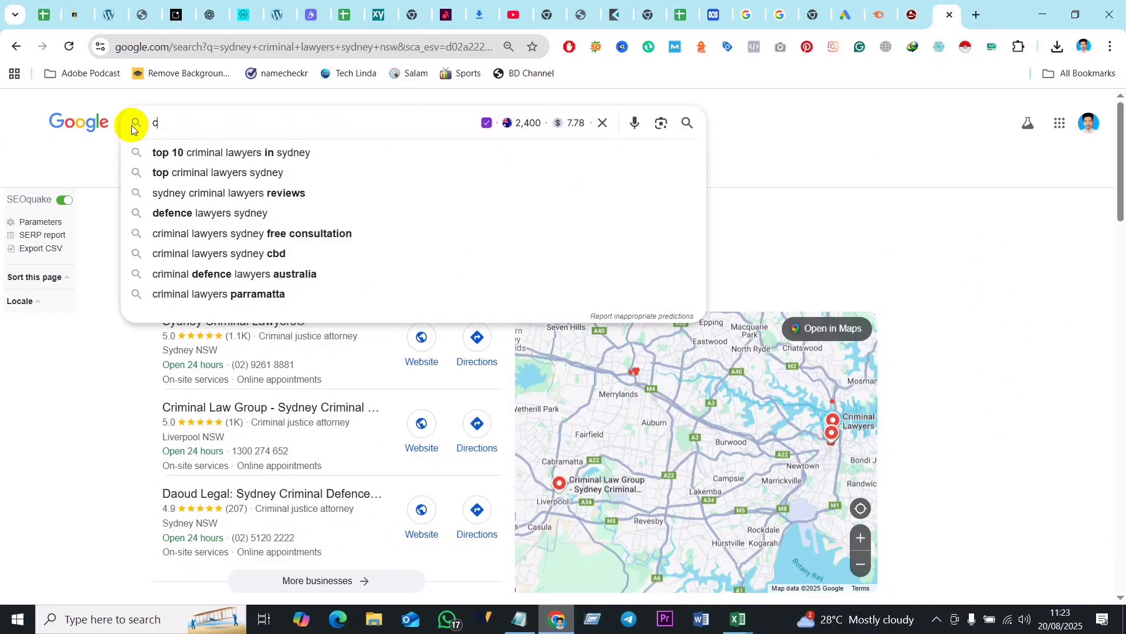
{"action": "type", "text": "rimina"}
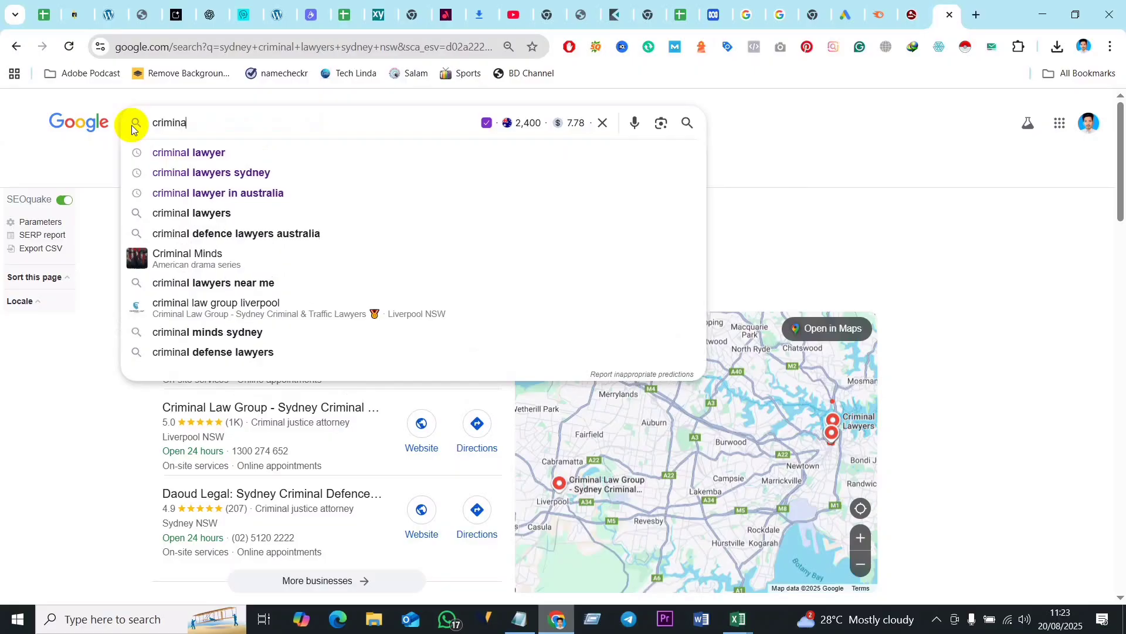
{"action": "type", "text": "l law"}
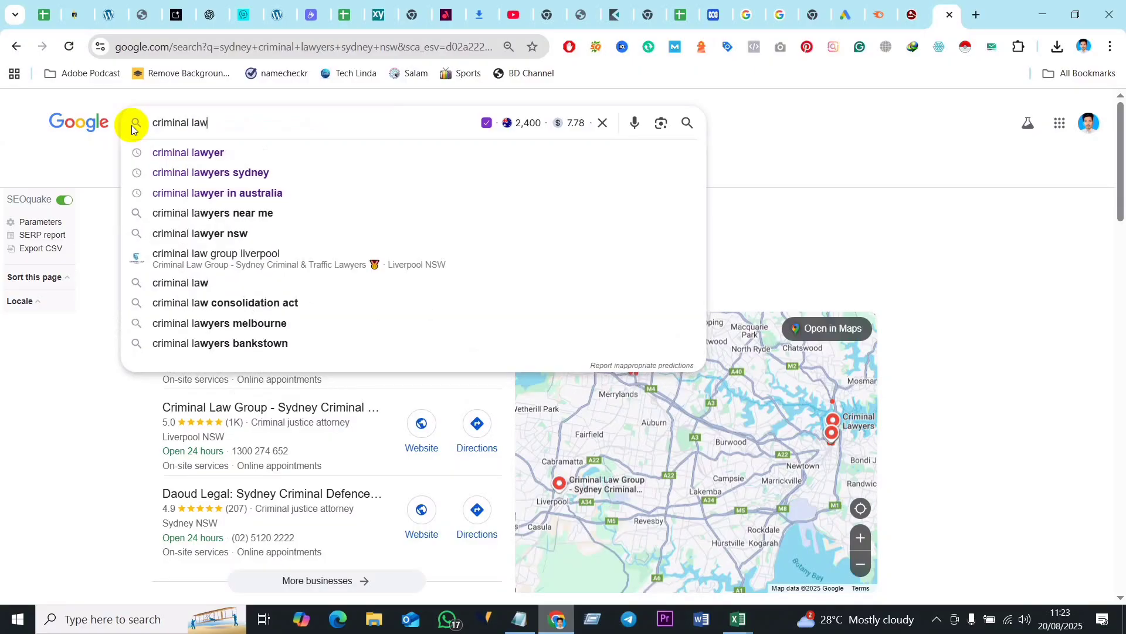
{"action": "type", "text": "yer"}
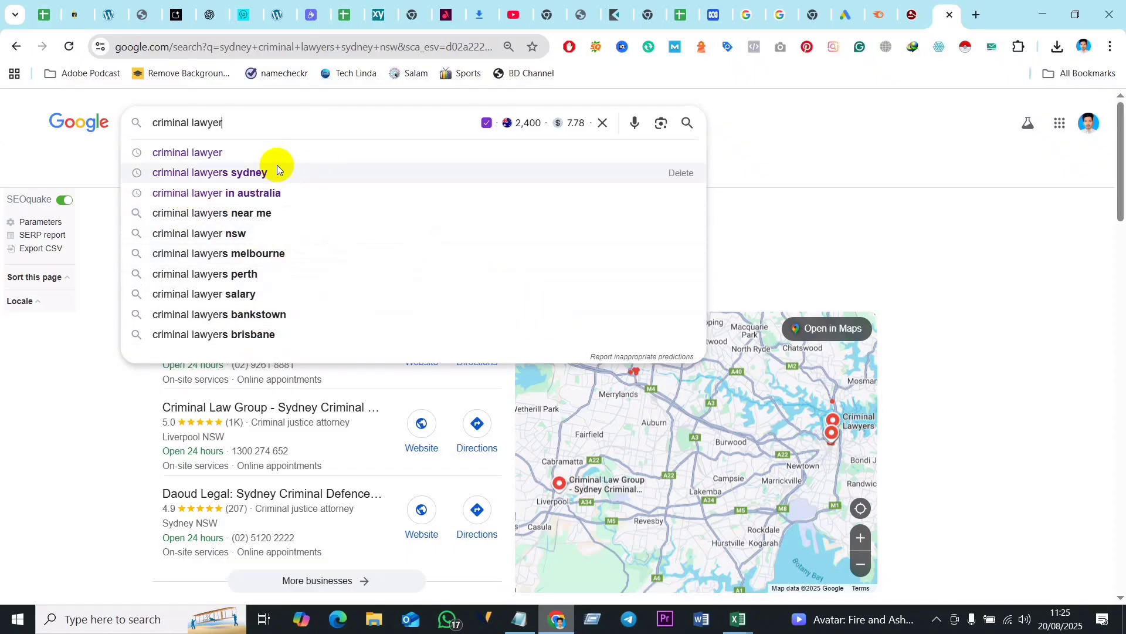
- Switch to Notepad to check the collected criminal lawyer keyword list, and return to the Google suggestions
{"action": "left_click", "coordinate": [520, 619]}
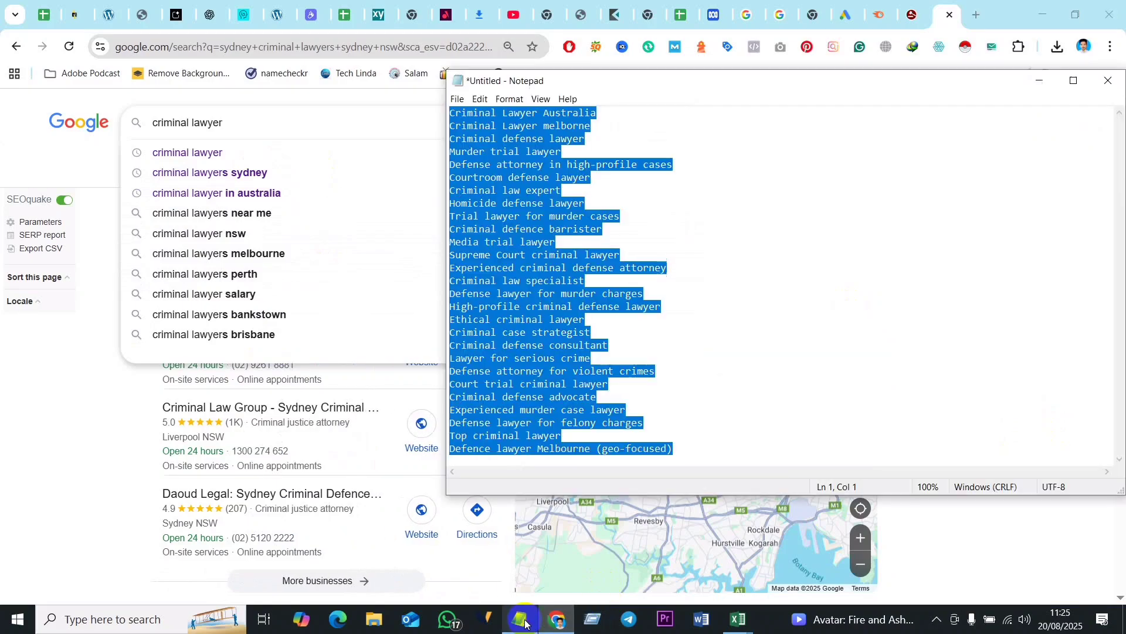
{"action": "left_click", "coordinate": [757, 405]}
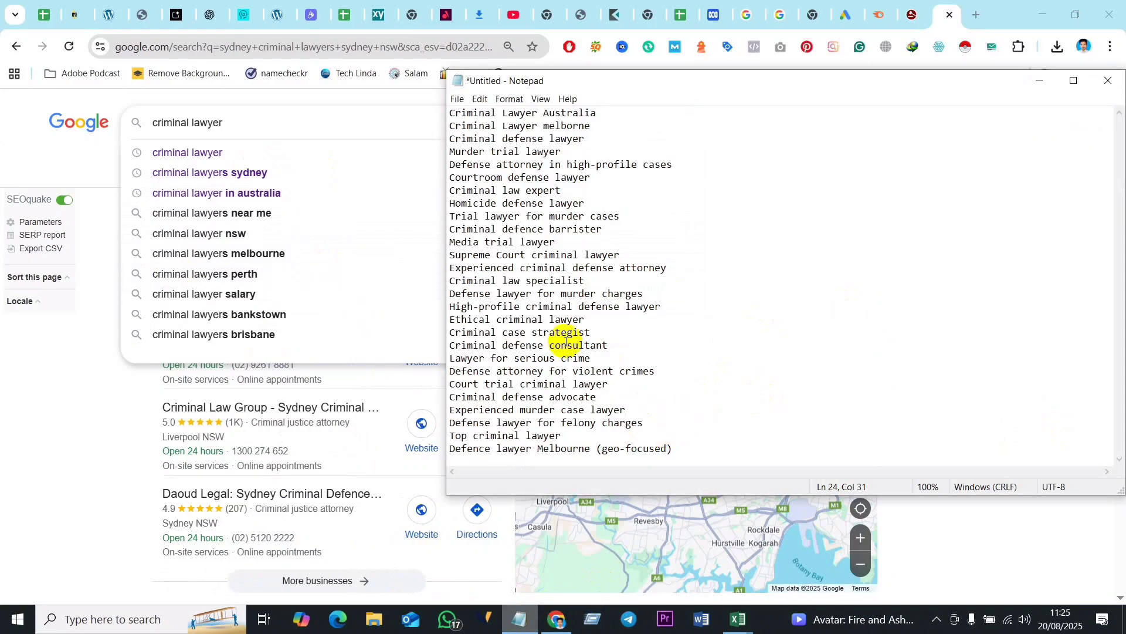
{"action": "left_click", "coordinate": [1039, 79]}
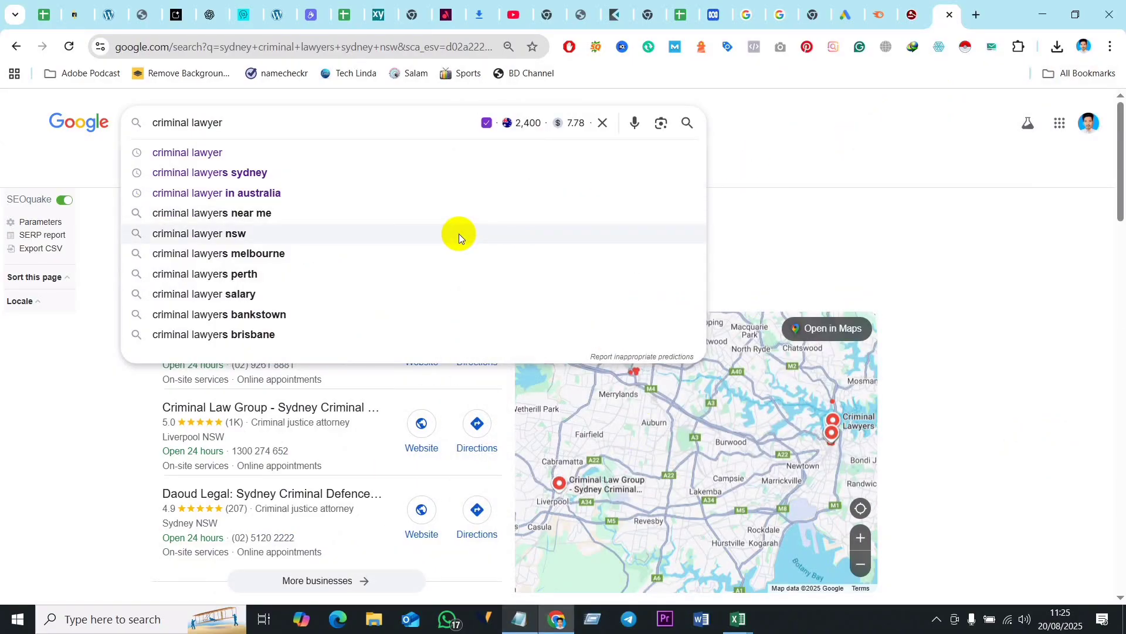
- Capture the suggestions from "criminal lawyers near me" to "criminal lawyers brisbane" and save the screenshot to the Desktop as Screenshot_2.png
{"action": "key", "text": "Print"}
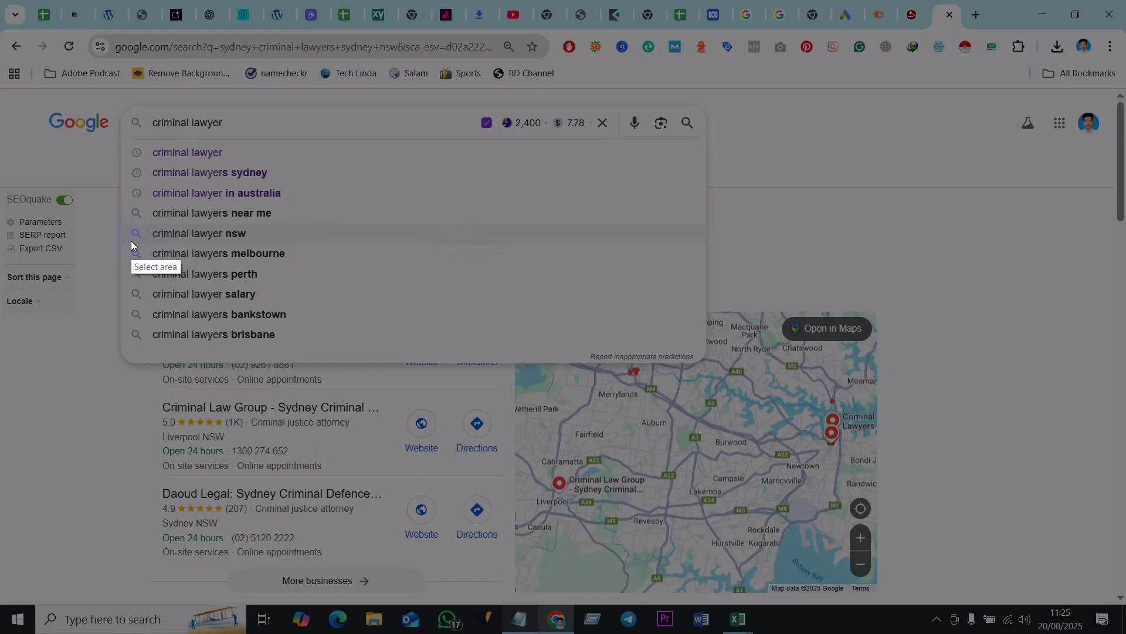
{"action": "left_click_drag", "start_coordinate": [123, 208], "coordinate": [320, 347]}
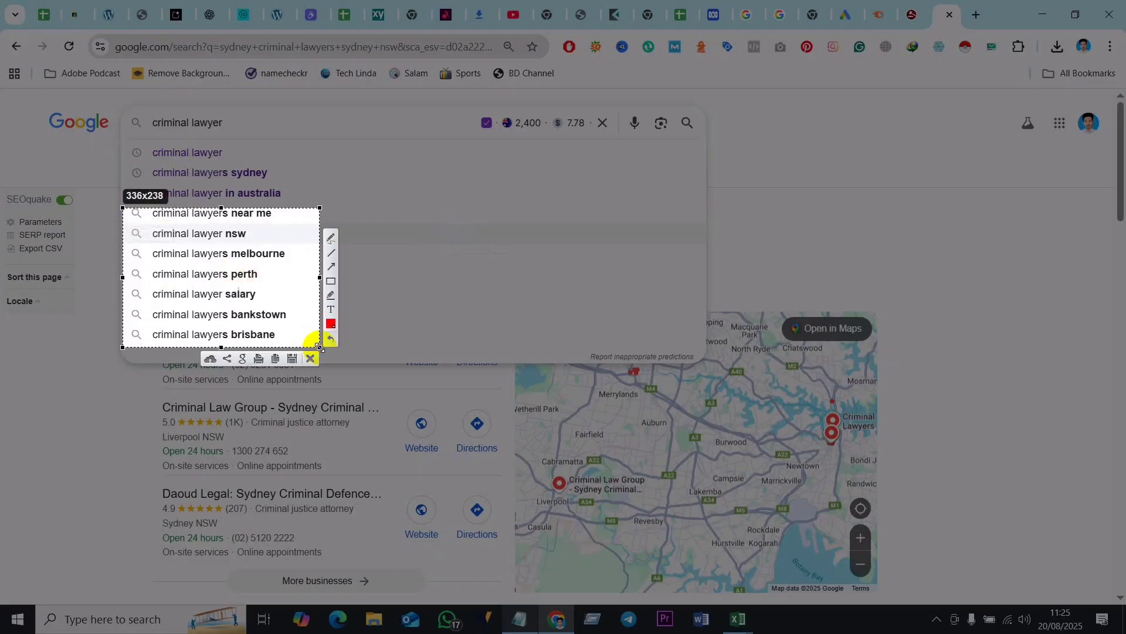
{"action": "left_click", "coordinate": [292, 359]}
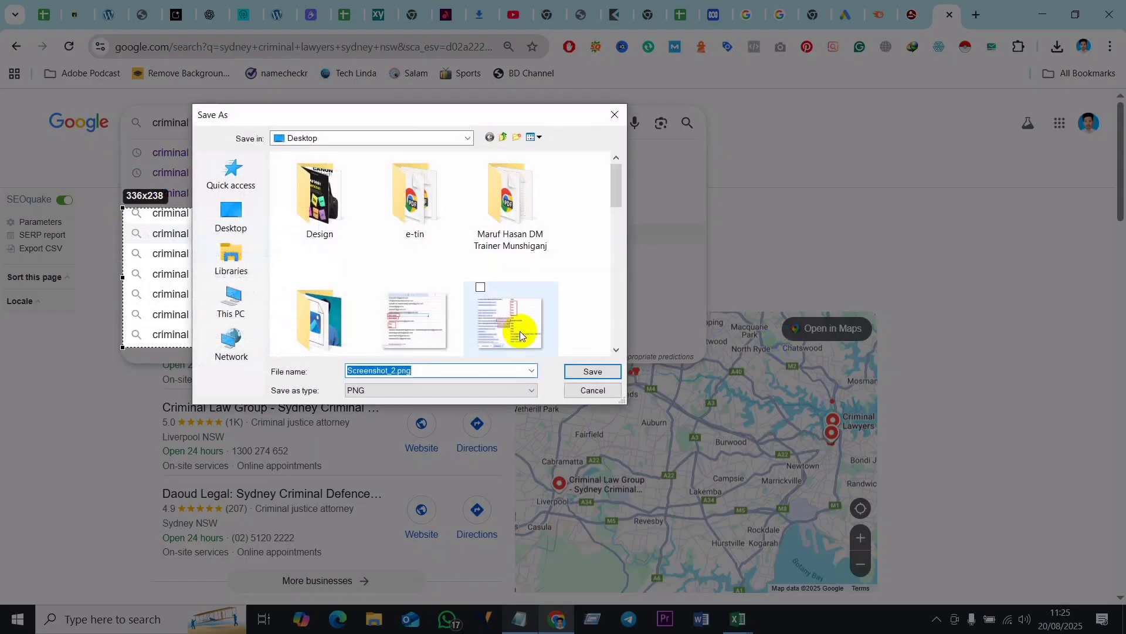
{"action": "left_click", "coordinate": [591, 370]}
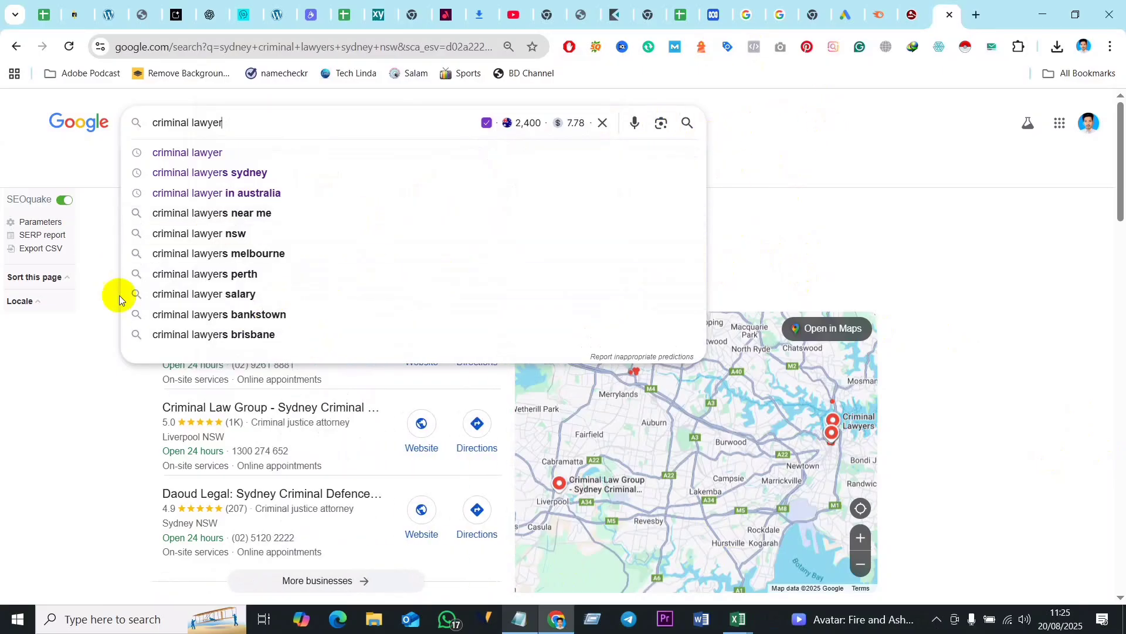
{"action": "left_click", "coordinate": [662, 127]}
{"action": "left_click", "coordinate": [281, 302]}
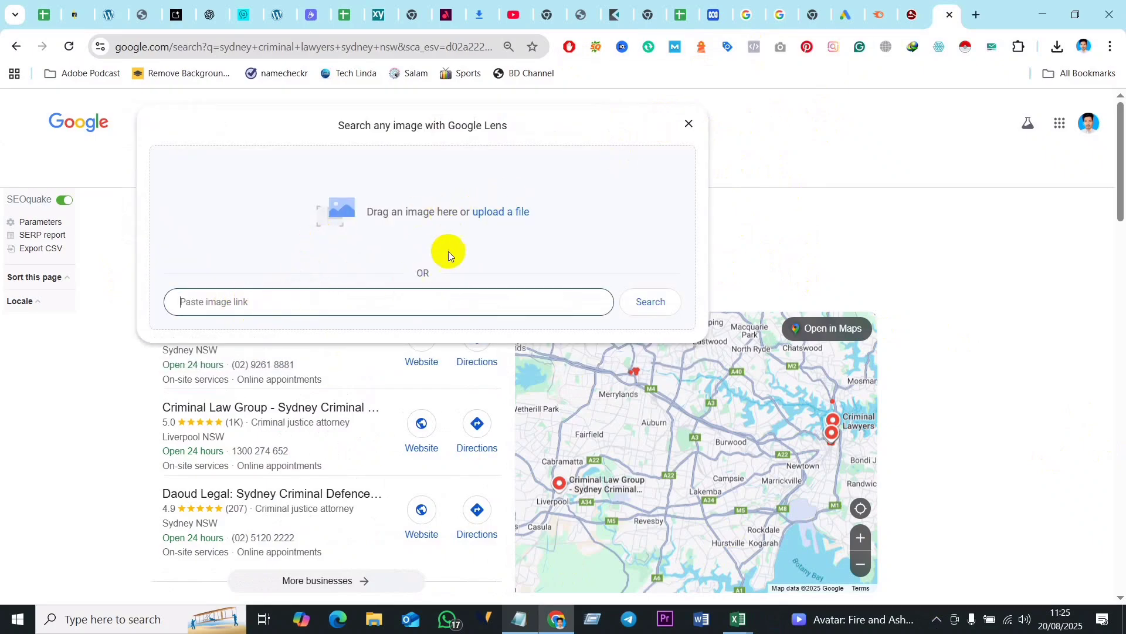
{"action": "left_click", "coordinate": [503, 213]}
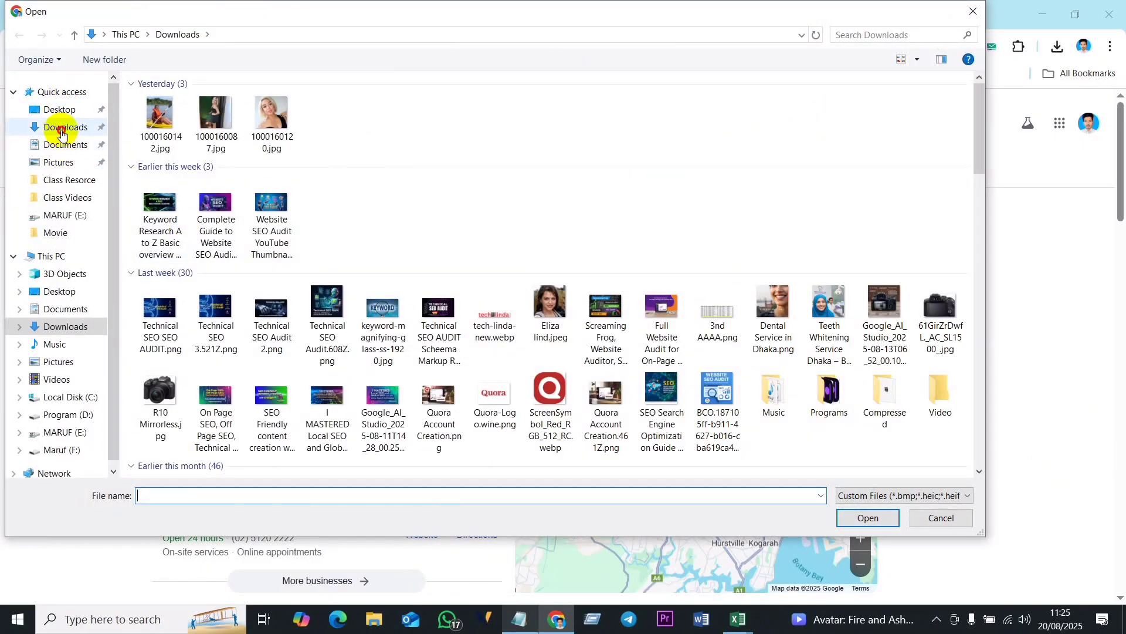
{"action": "left_click", "coordinate": [63, 133]}
{"action": "left_click", "coordinate": [60, 109]}
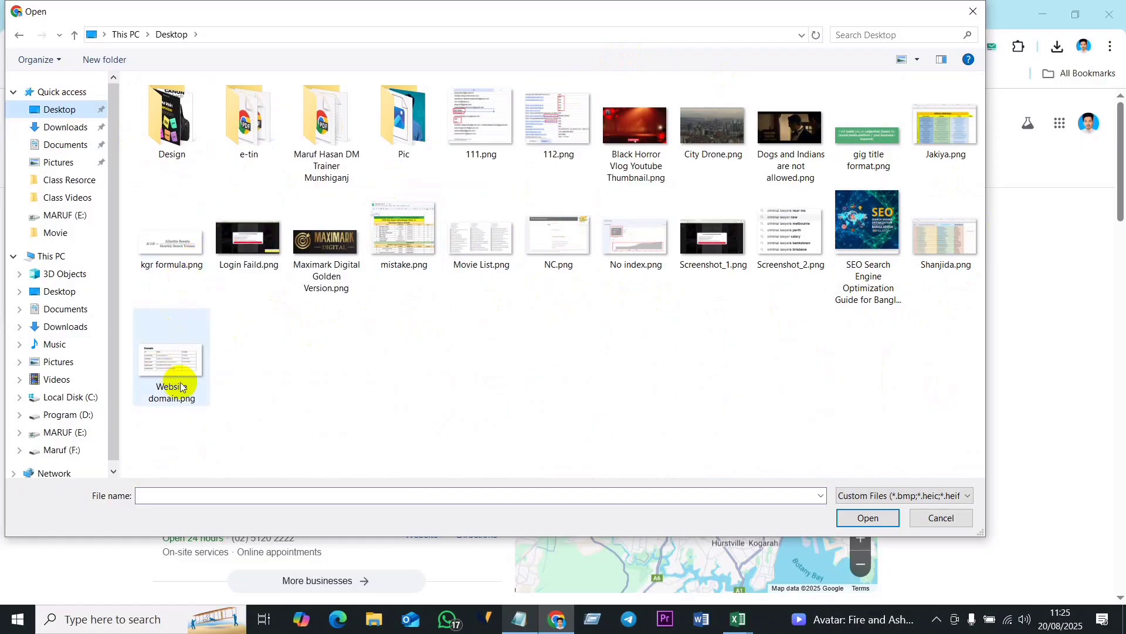
{"action": "left_click", "coordinate": [972, 13]}
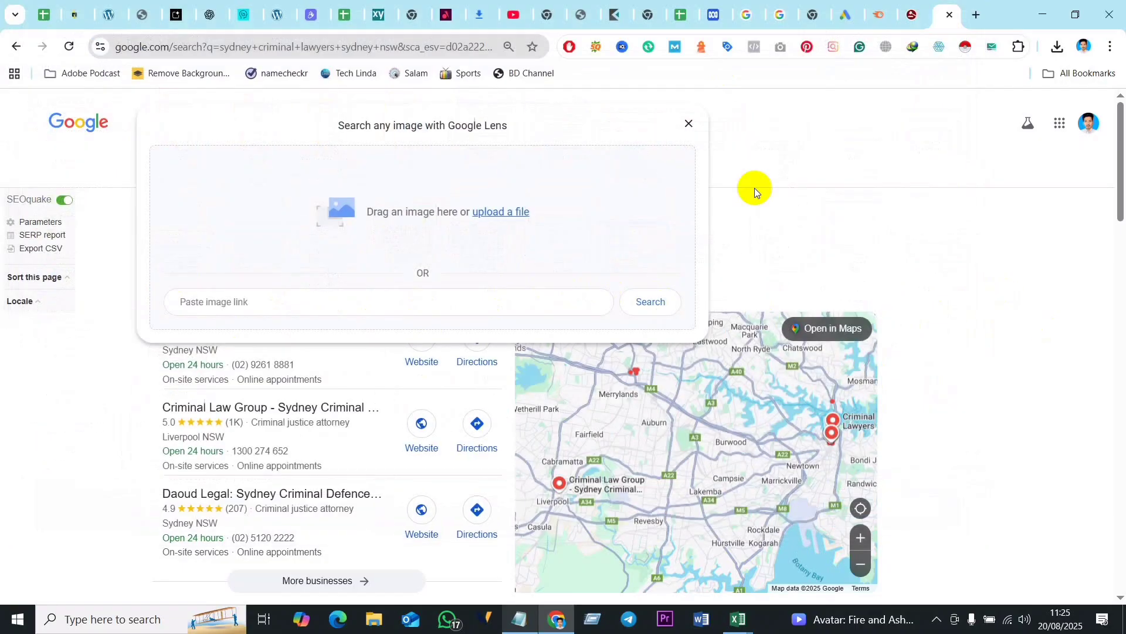
{"action": "left_click", "coordinate": [690, 124]}
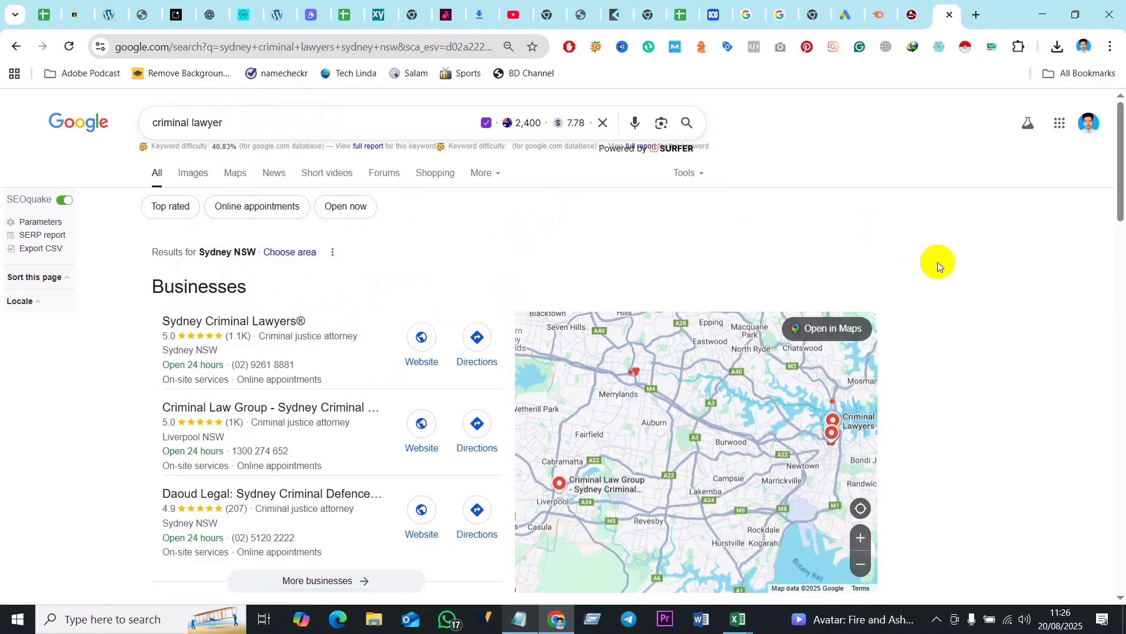
- Switch to ChatGPT and draft the prompt "Creat list from this image info" without sending it
{"action": "left_click", "coordinate": [209, 16]}
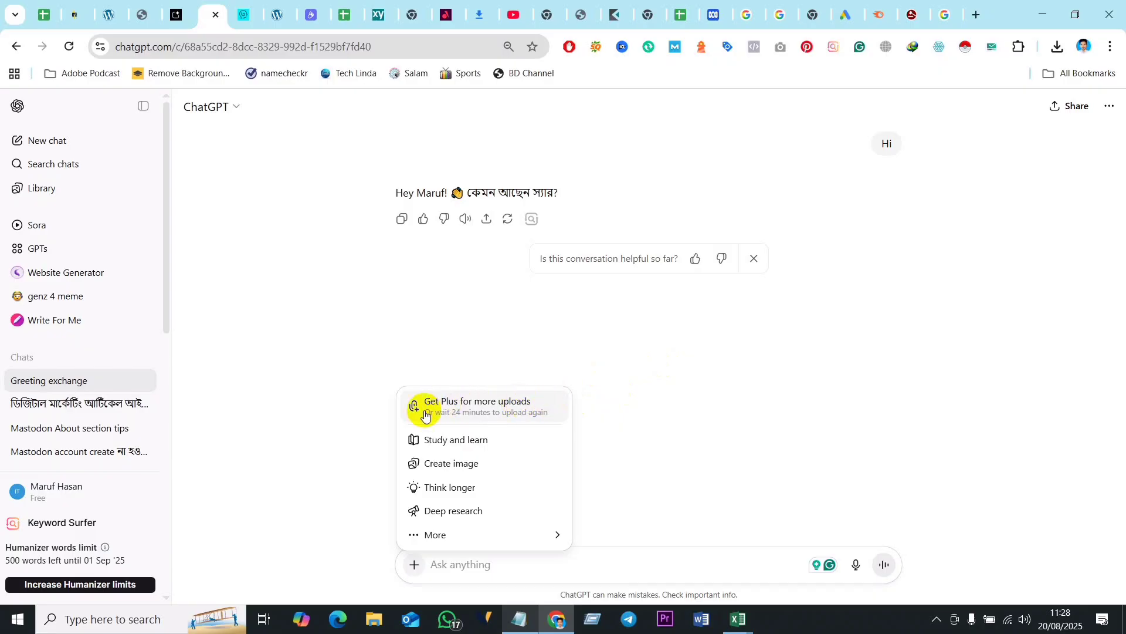
{"action": "left_click", "coordinate": [768, 381]}
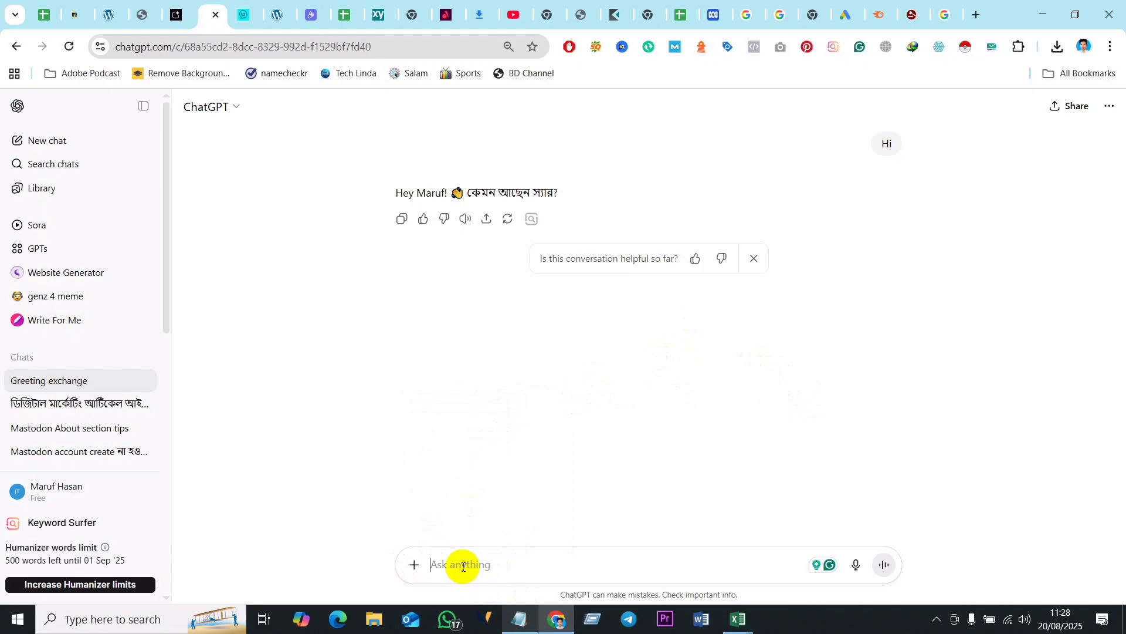
{"action": "type", "text": "Crea"}
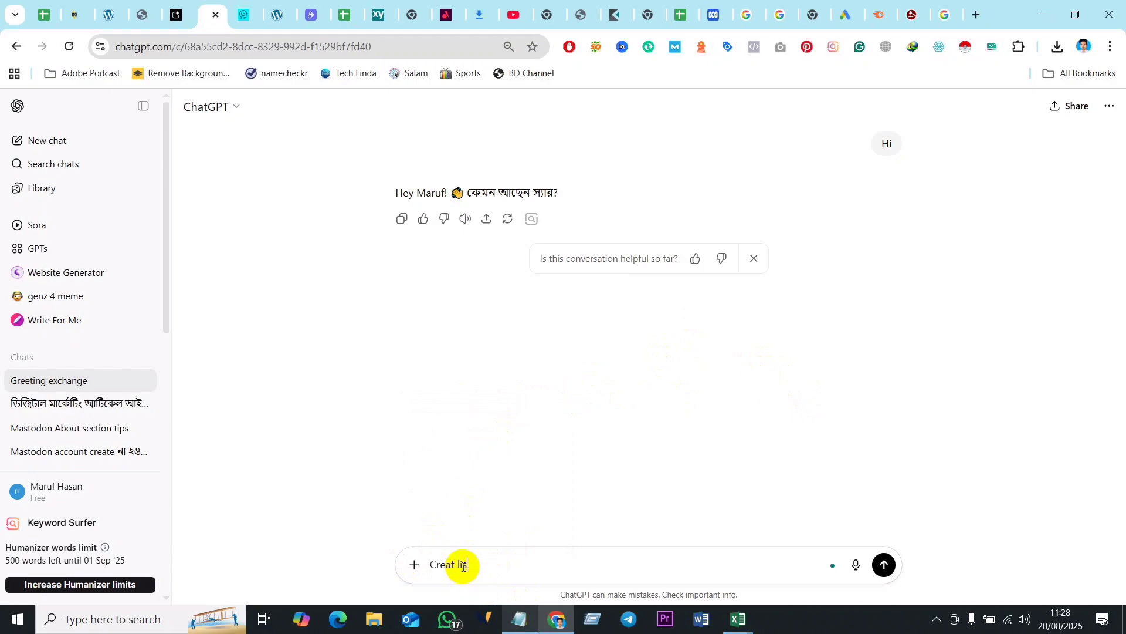
{"action": "type", "text": "t list from this image info"}
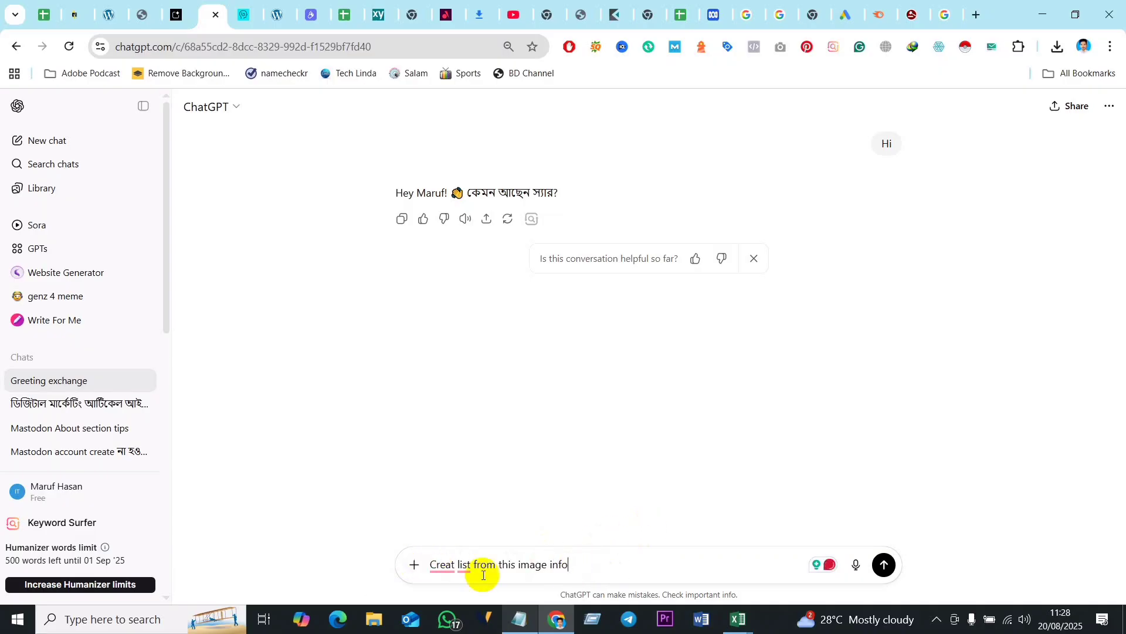
{"action": "left_click", "coordinate": [434, 565]}
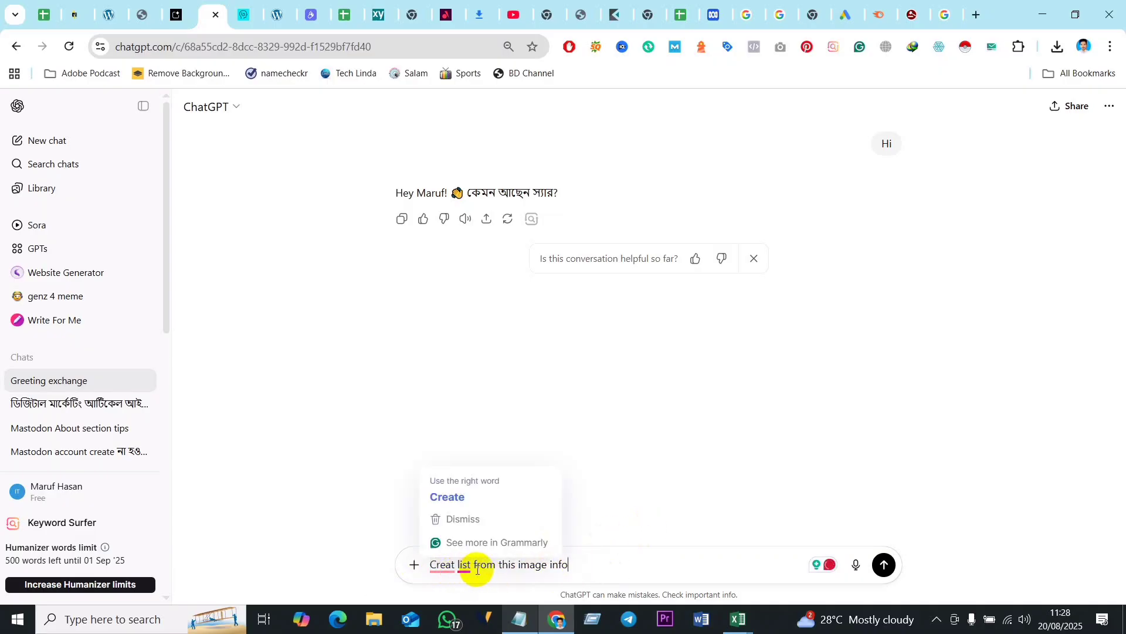
{"action": "left_click_drag", "start_coordinate": [590, 564], "coordinate": [424, 565]}
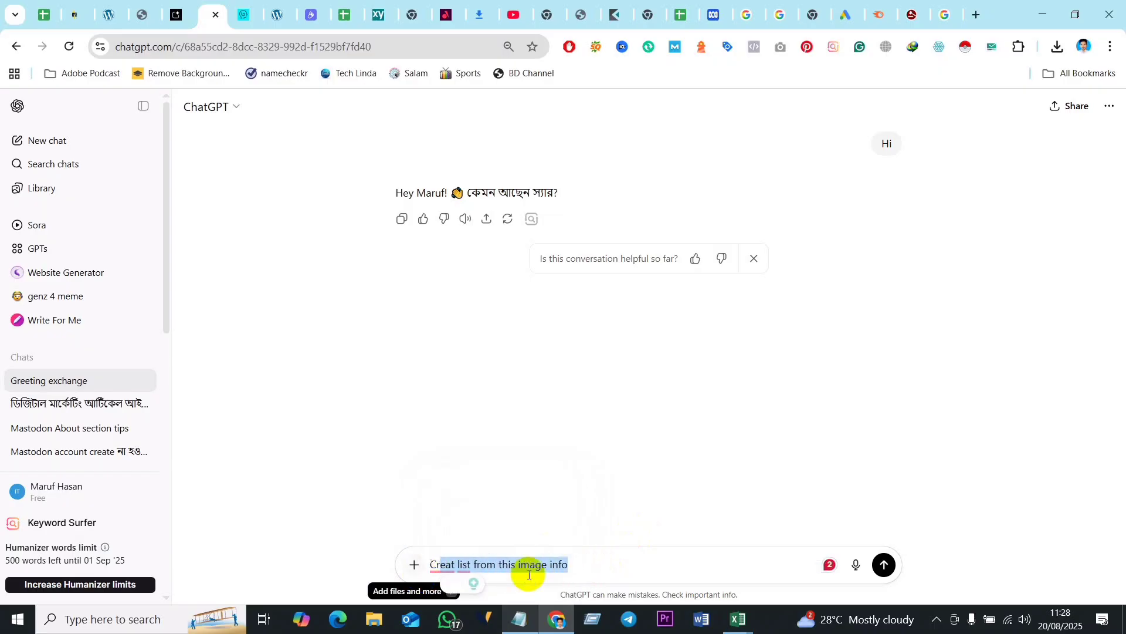
{"action": "left_click", "coordinate": [586, 566]}
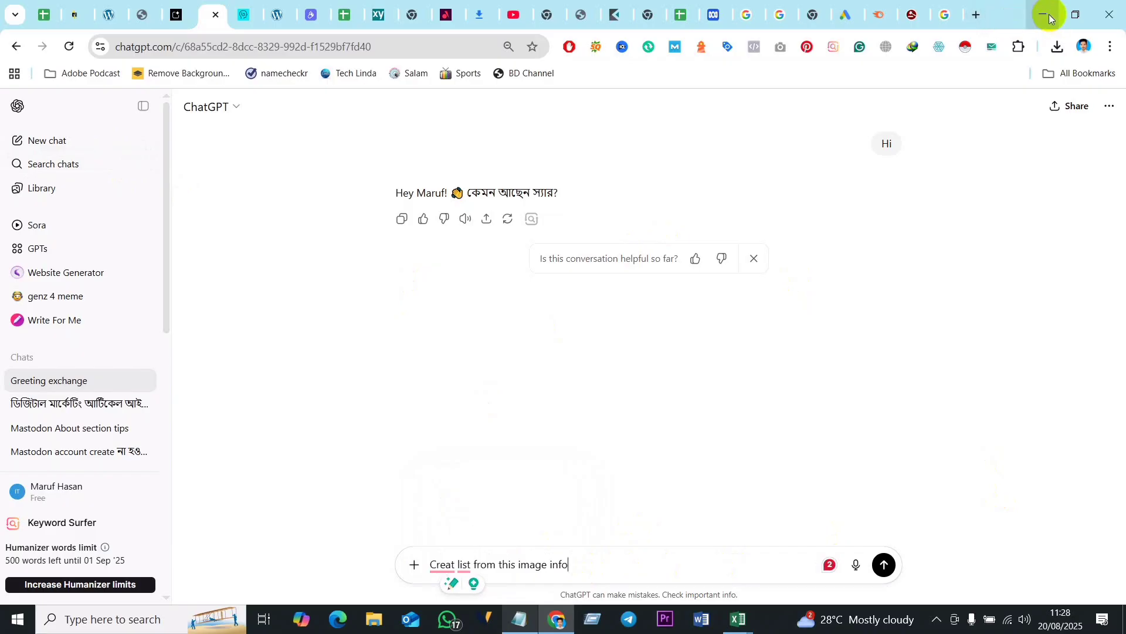
- Return to the Google results and review the autocomplete suggestions for "criminal lawyer"
{"action": "left_click", "coordinate": [945, 15]}
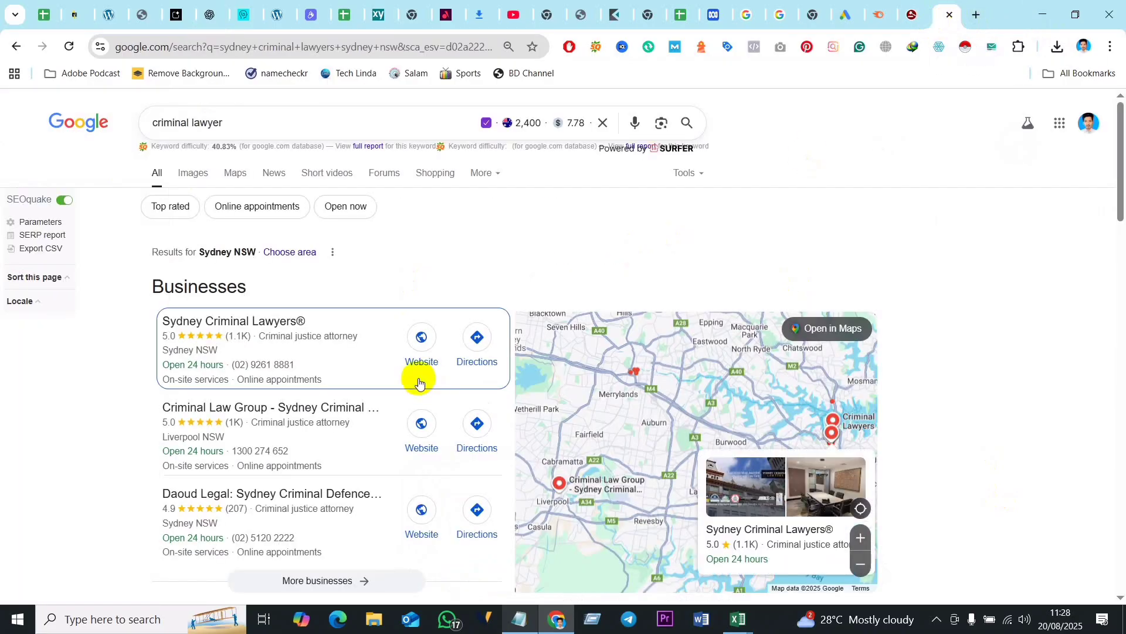
{"action": "left_click", "coordinate": [242, 117]}
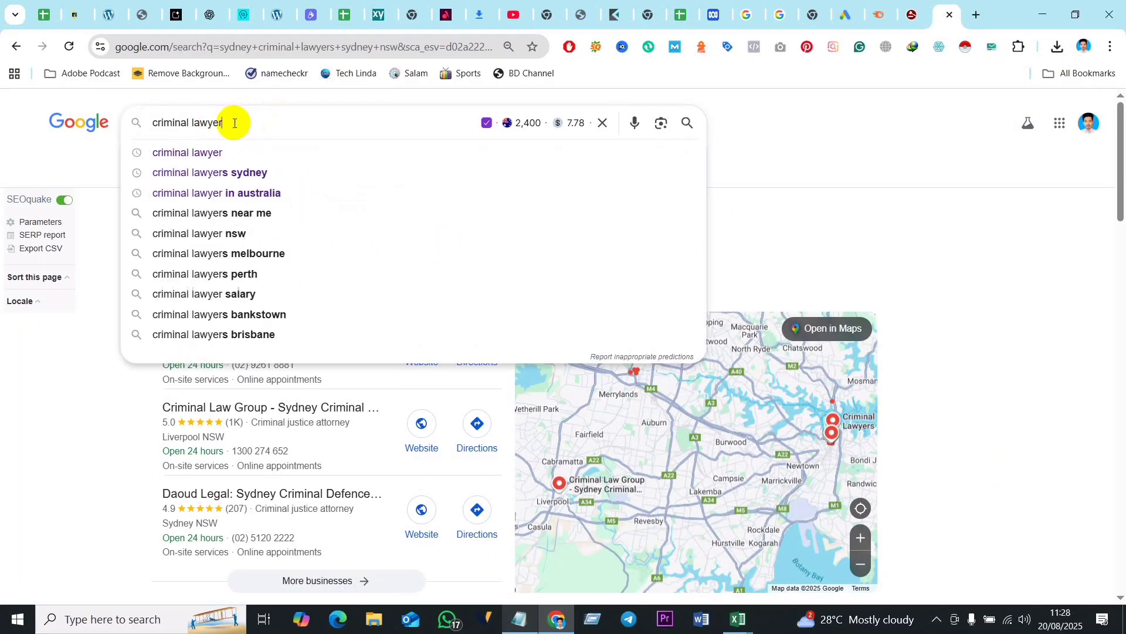
{"action": "left_click", "coordinate": [826, 153]}
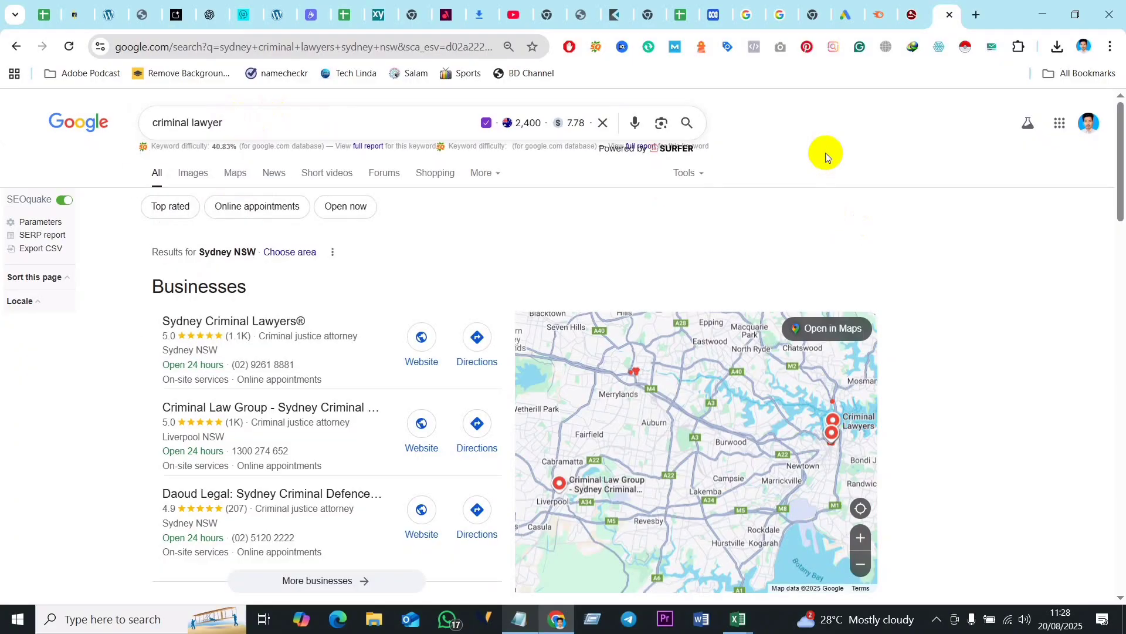
- Review the autocomplete suggestions for "criminal lawyer" and the related questions listed among the search results
{"action": "left_click", "coordinate": [232, 121]}
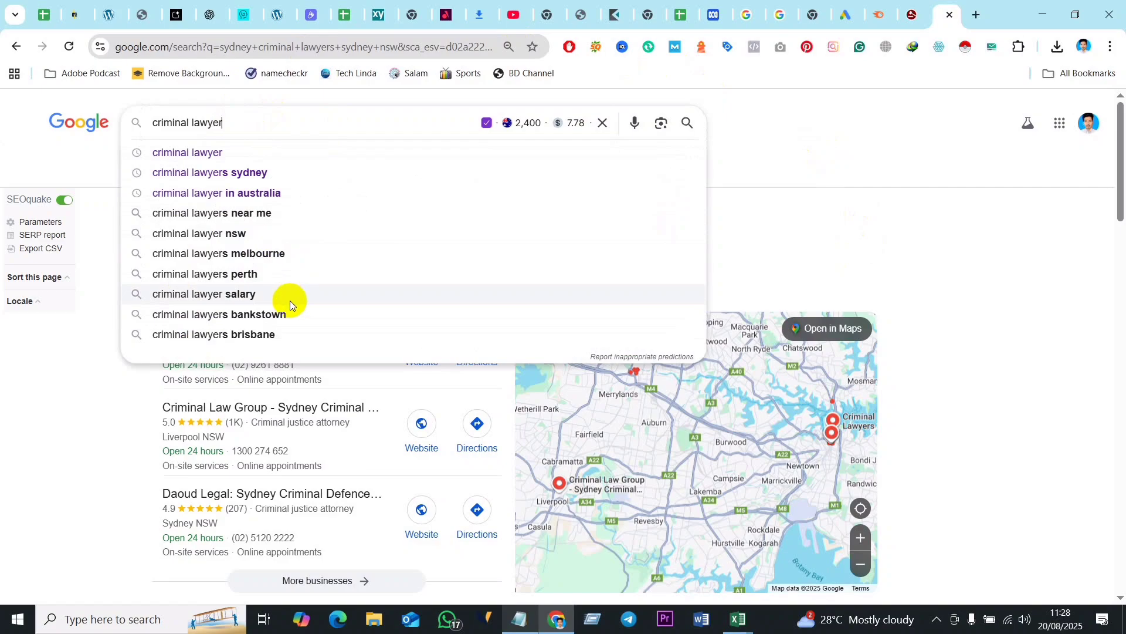
{"action": "left_click", "coordinate": [840, 142]}
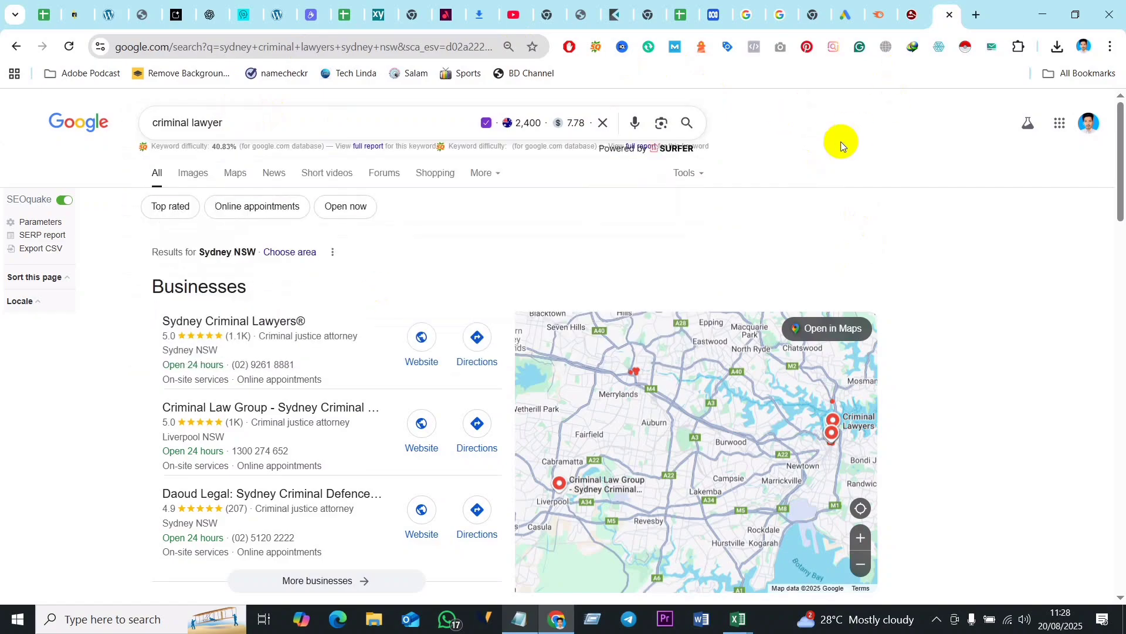
{"action": "scroll", "coordinate": [125, 367], "scroll_direction": "down", "scroll_amount": 14}
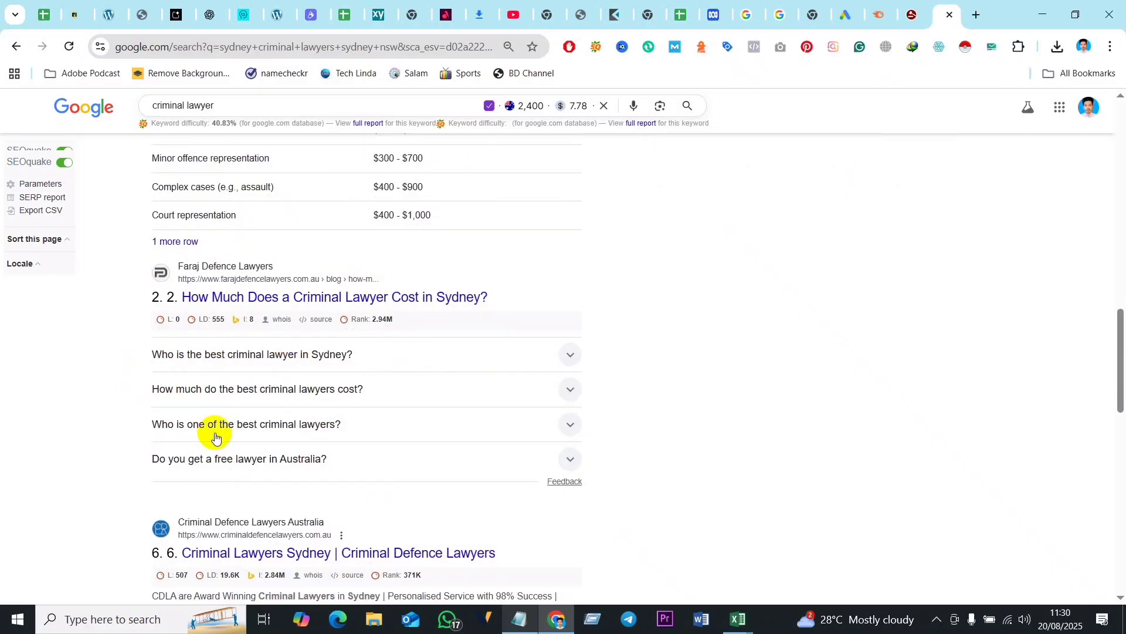
{"action": "scroll", "coordinate": [252, 364], "scroll_direction": "down", "scroll_amount": 2}
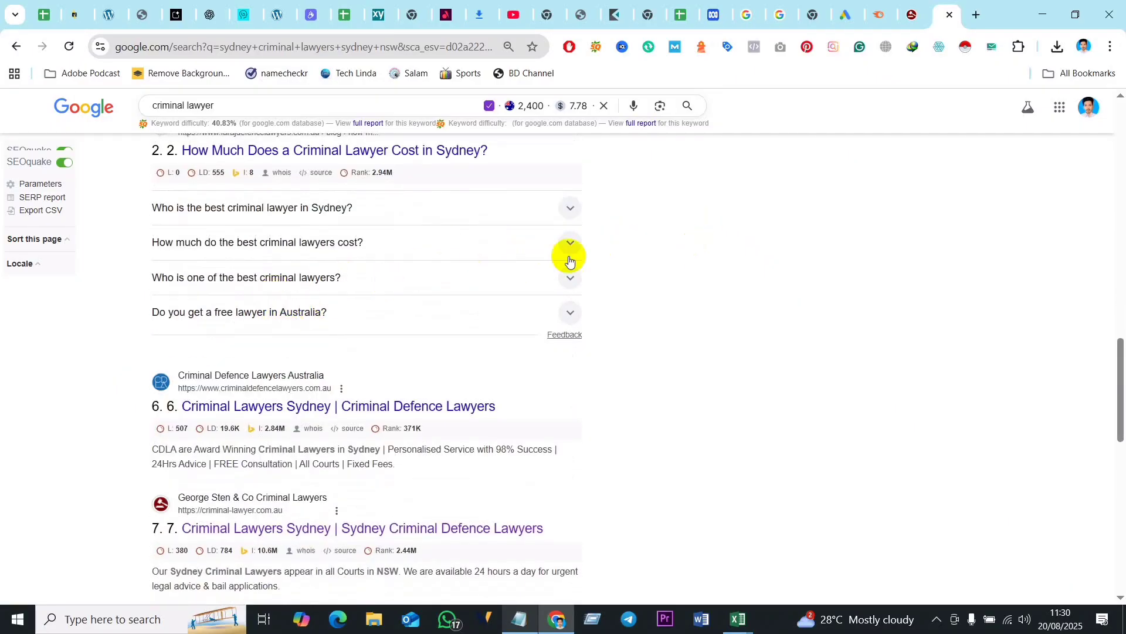
{"action": "scroll", "coordinate": [378, 281], "scroll_direction": "up", "scroll_amount": 15}
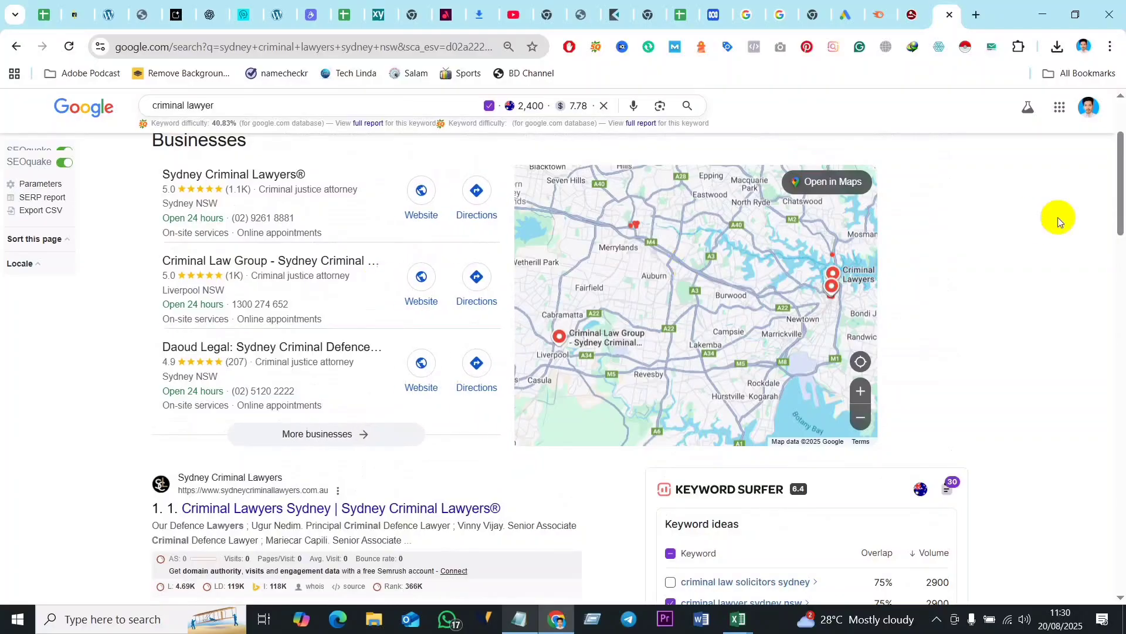
{"action": "scroll", "coordinate": [985, 255], "scroll_direction": "up", "scroll_amount": 2}
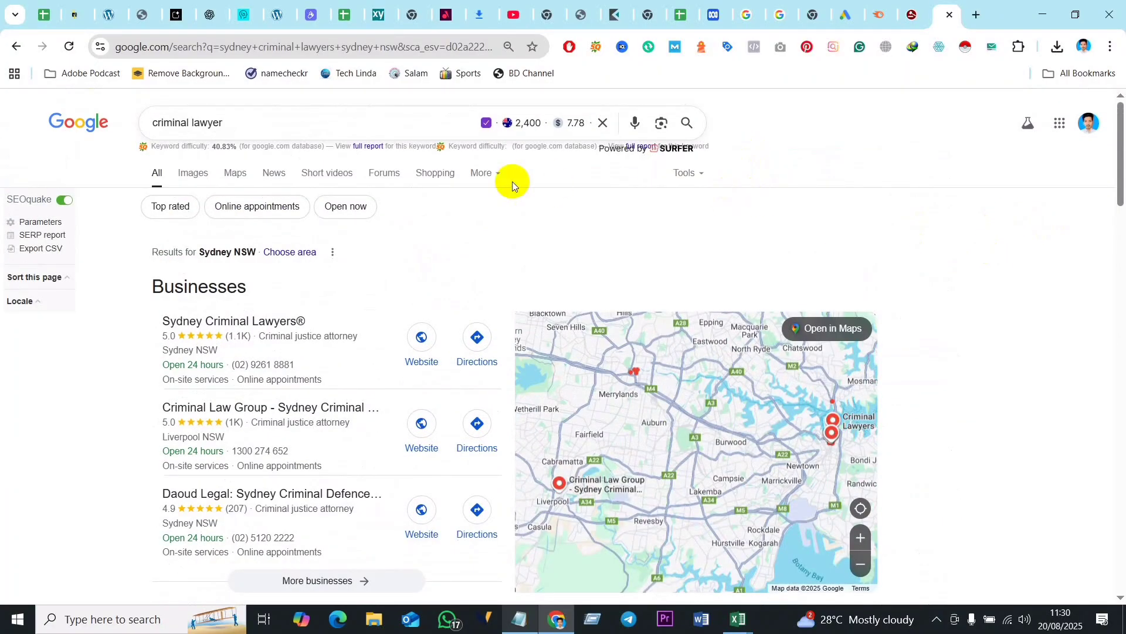
- Open the Criminal Lawyers Group website from the search results and look through its homepage content
{"action": "scroll", "coordinate": [311, 288], "scroll_direction": "down", "scroll_amount": 20}
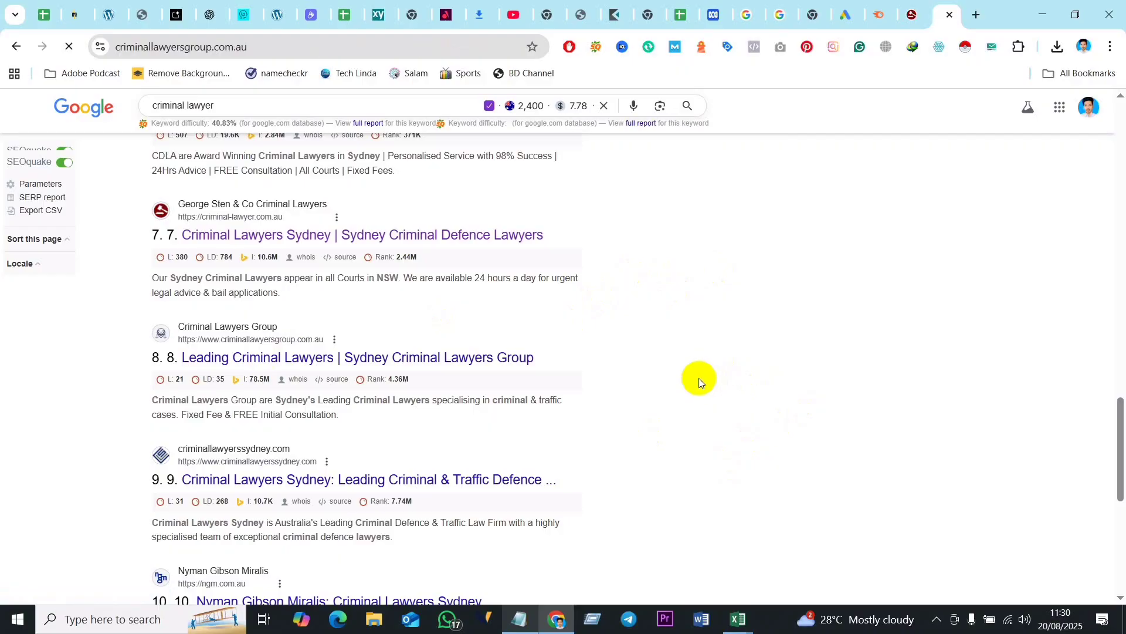
{"action": "scroll", "coordinate": [643, 393], "scroll_direction": "down", "scroll_amount": 10}
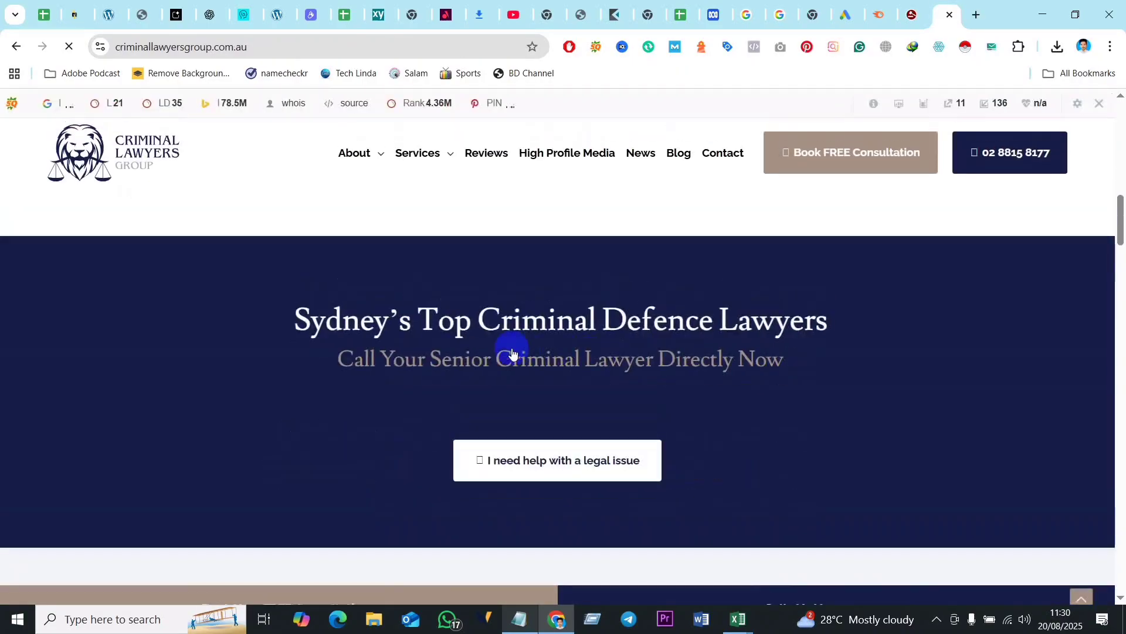
{"action": "scroll", "coordinate": [469, 276], "scroll_direction": "down", "scroll_amount": 10}
{"action": "scroll", "coordinate": [524, 324], "scroll_direction": "down", "scroll_amount": 12}
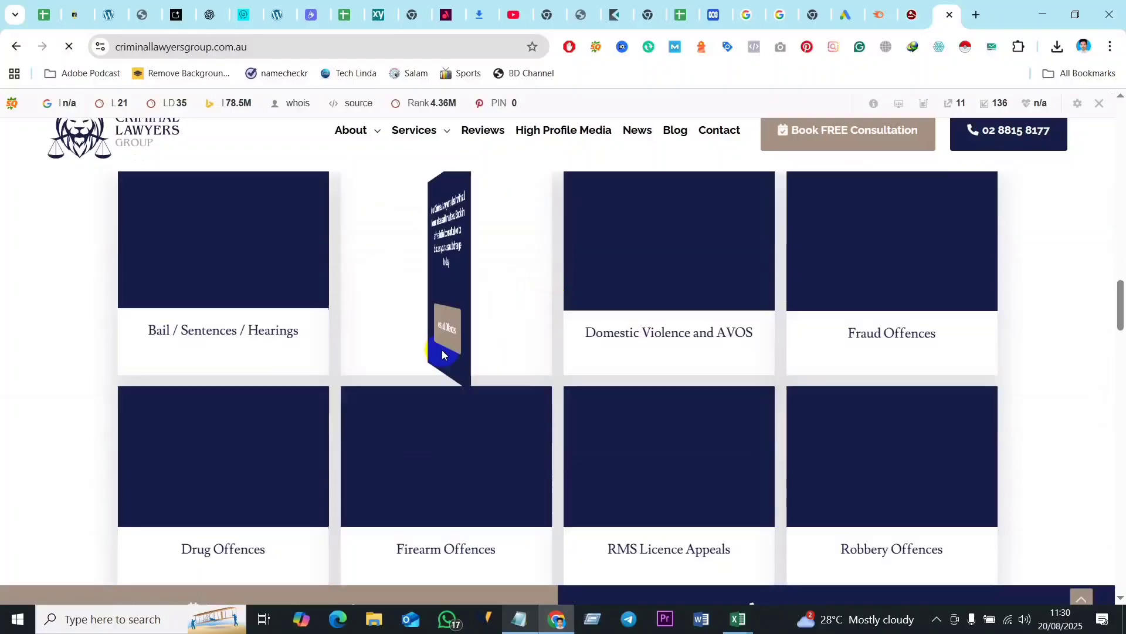
{"action": "scroll", "coordinate": [512, 326], "scroll_direction": "down", "scroll_amount": 4}
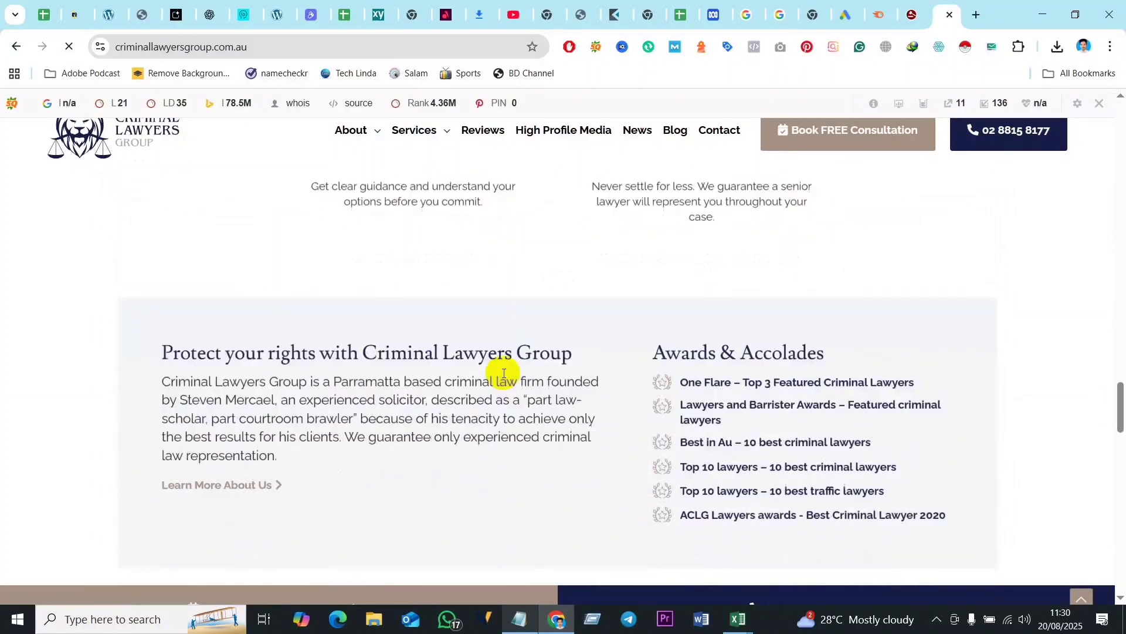
{"action": "scroll", "coordinate": [376, 294], "scroll_direction": "down", "scroll_amount": 5}
{"action": "scroll", "coordinate": [388, 317], "scroll_direction": "down", "scroll_amount": 15}
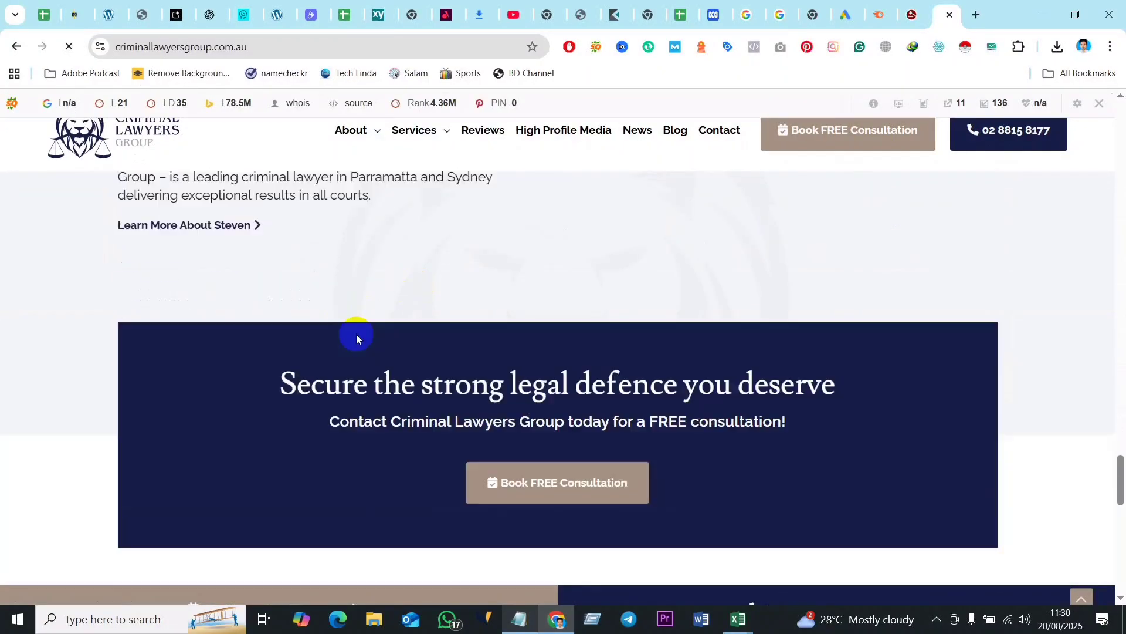
{"action": "scroll", "coordinate": [415, 317], "scroll_direction": "down", "scroll_amount": 12}
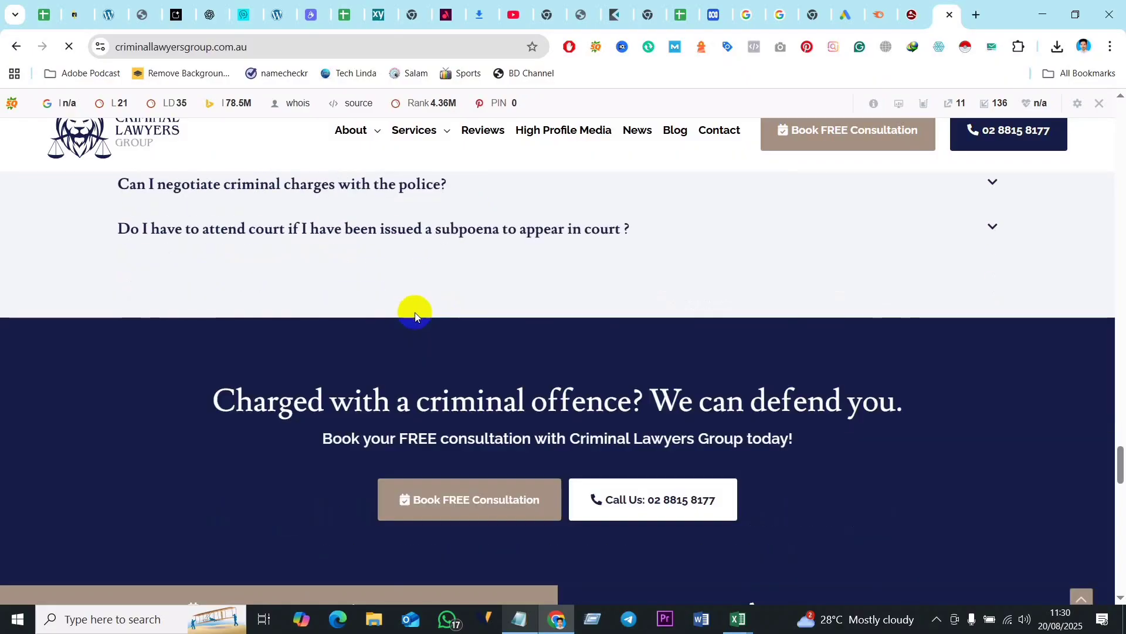
{"action": "scroll", "coordinate": [426, 375], "scroll_direction": "up", "scroll_amount": 7}
{"action": "scroll", "coordinate": [426, 374], "scroll_direction": "up", "scroll_amount": 20}
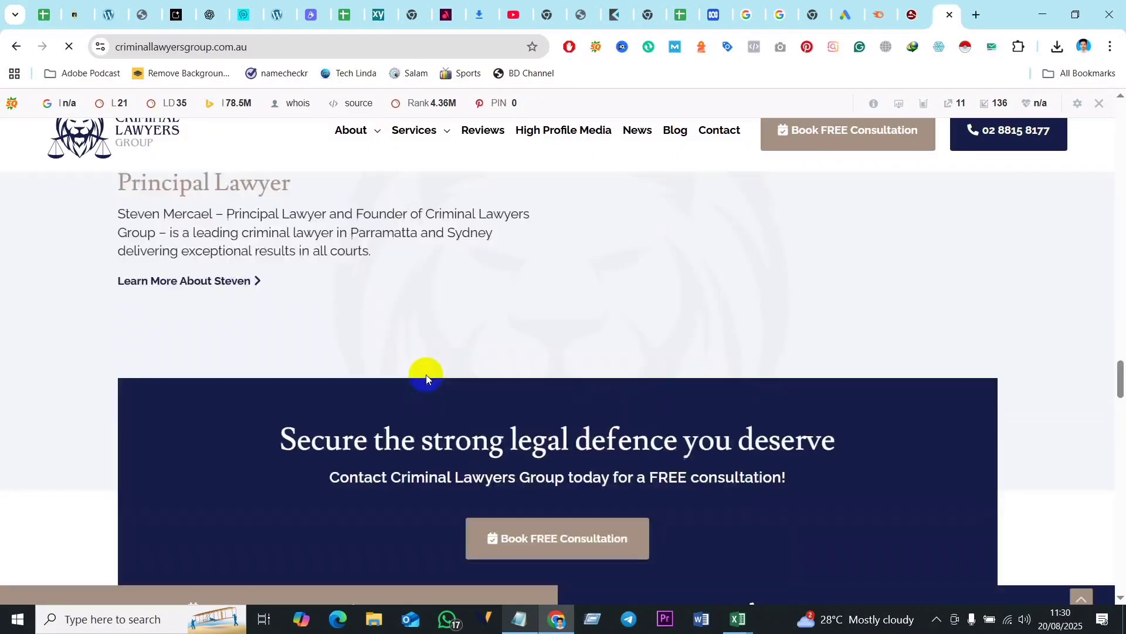
{"action": "scroll", "coordinate": [426, 375], "scroll_direction": "up", "scroll_amount": 20}
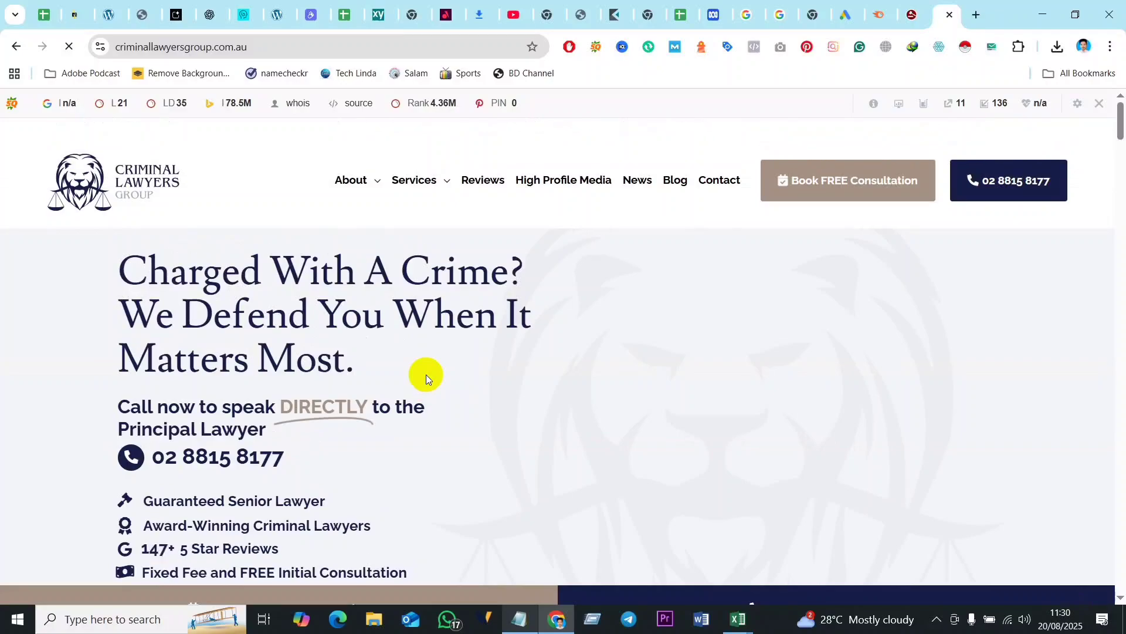
{"action": "left_click_drag", "start_coordinate": [121, 258], "coordinate": [201, 360]}
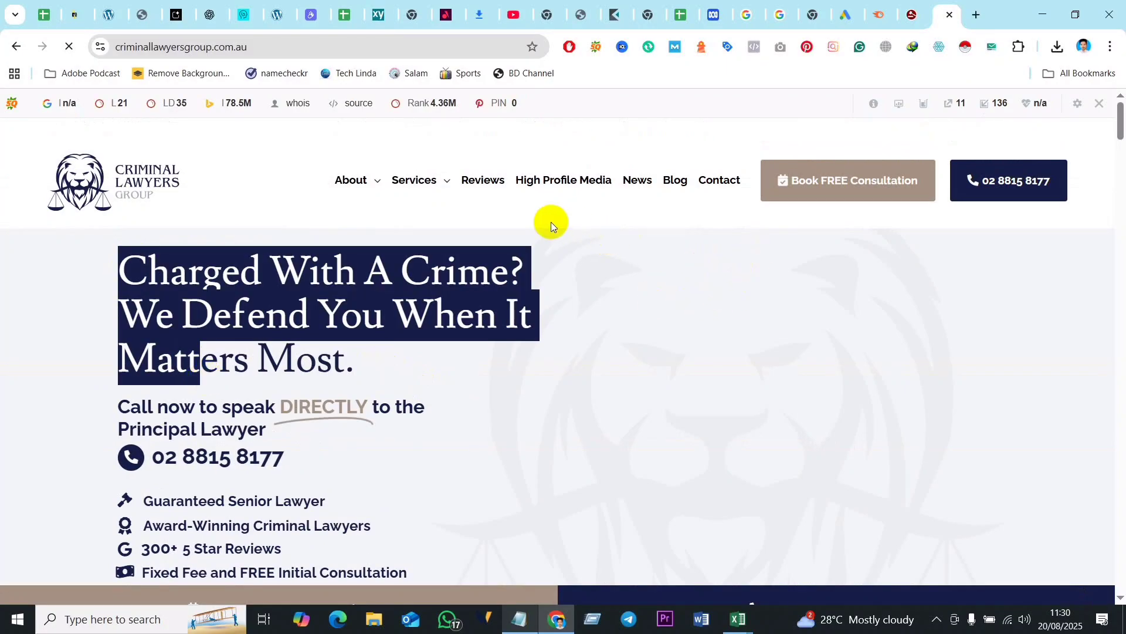
{"action": "left_click", "coordinate": [547, 202]}
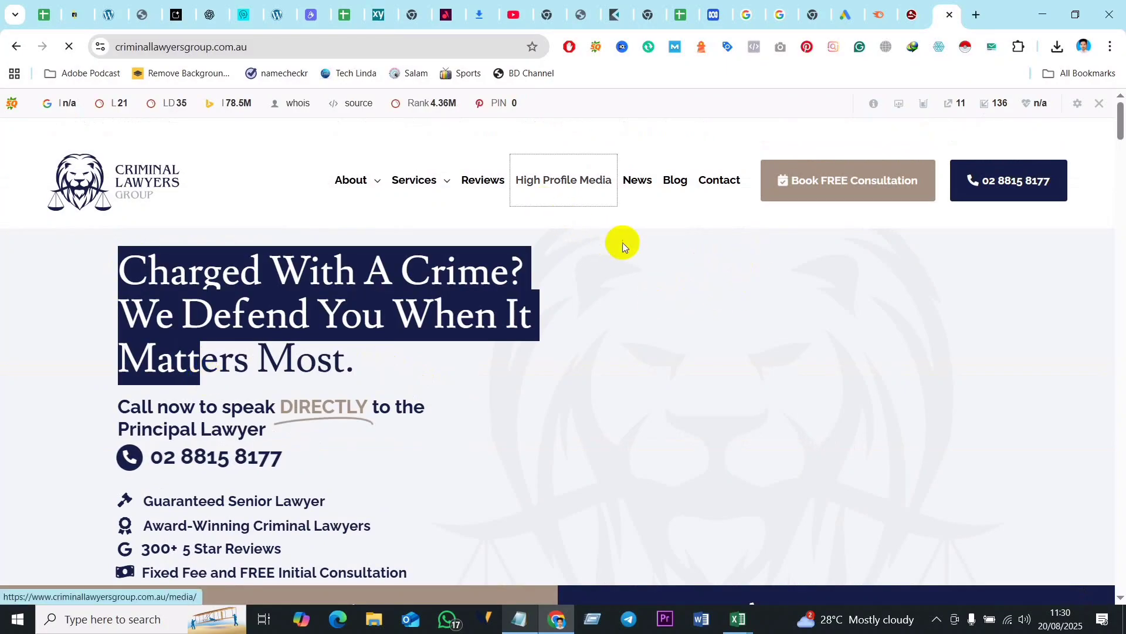
{"action": "left_click", "coordinate": [90, 245]}
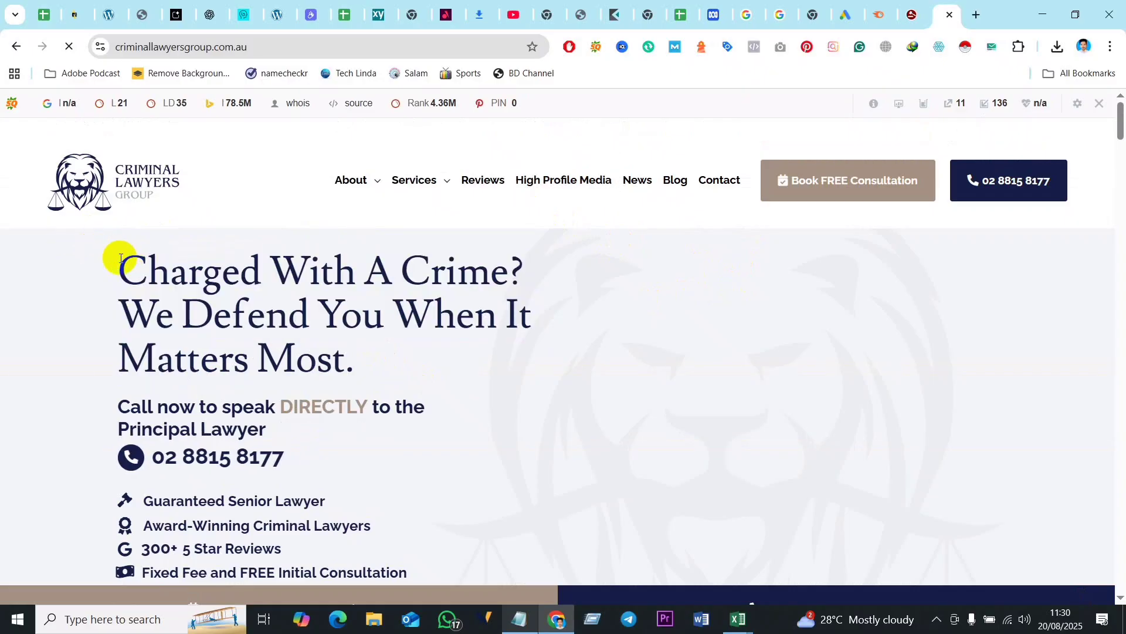
- Stop the page from loading and copy the homepage text from the "Charged With A Crime?" heading through the frequently asked questions
{"action": "left_click", "coordinate": [69, 46]}
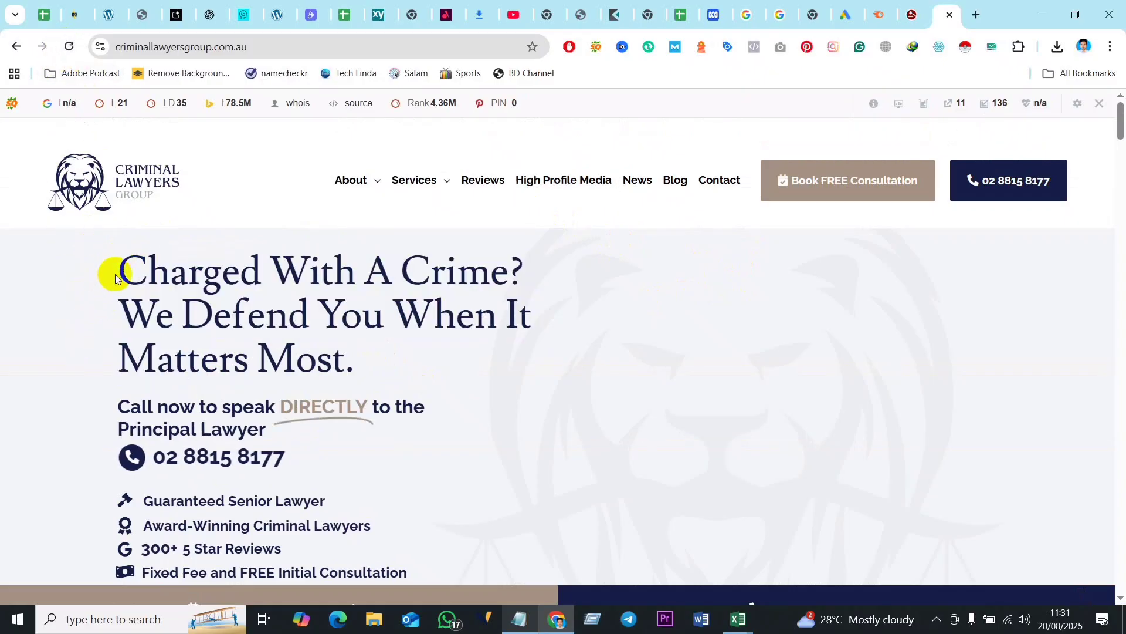
{"action": "left_click_drag", "start_coordinate": [116, 278], "coordinate": [653, 454]}
{"action": "scroll", "coordinate": [628, 442], "scroll_direction": "down", "scroll_amount": 20}
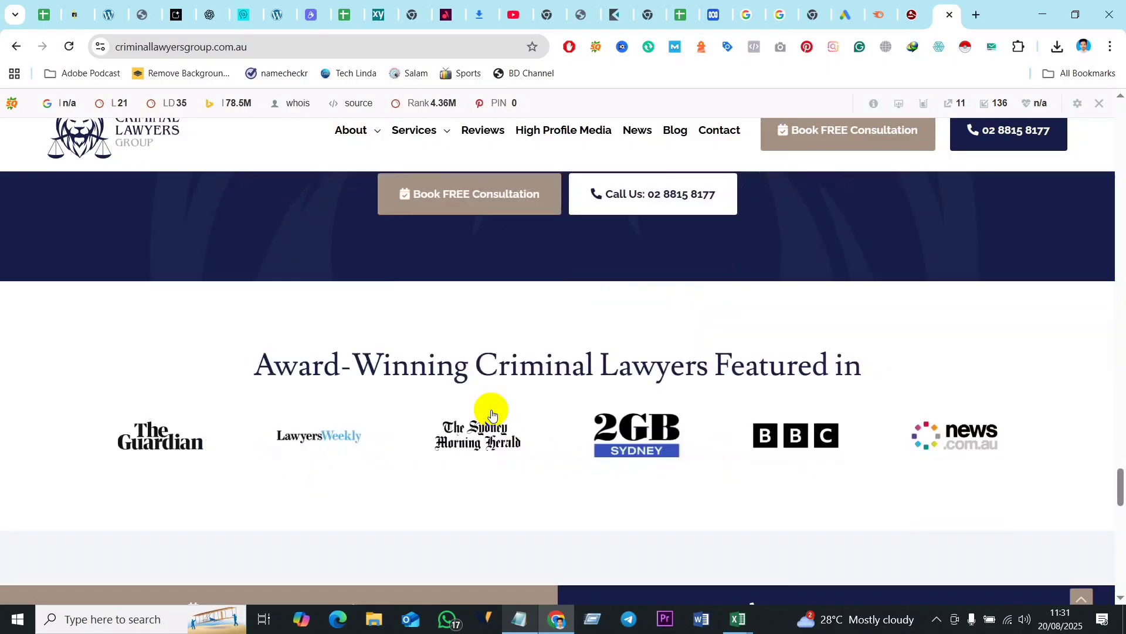
{"action": "scroll", "coordinate": [538, 421], "scroll_direction": "down", "scroll_amount": 3}
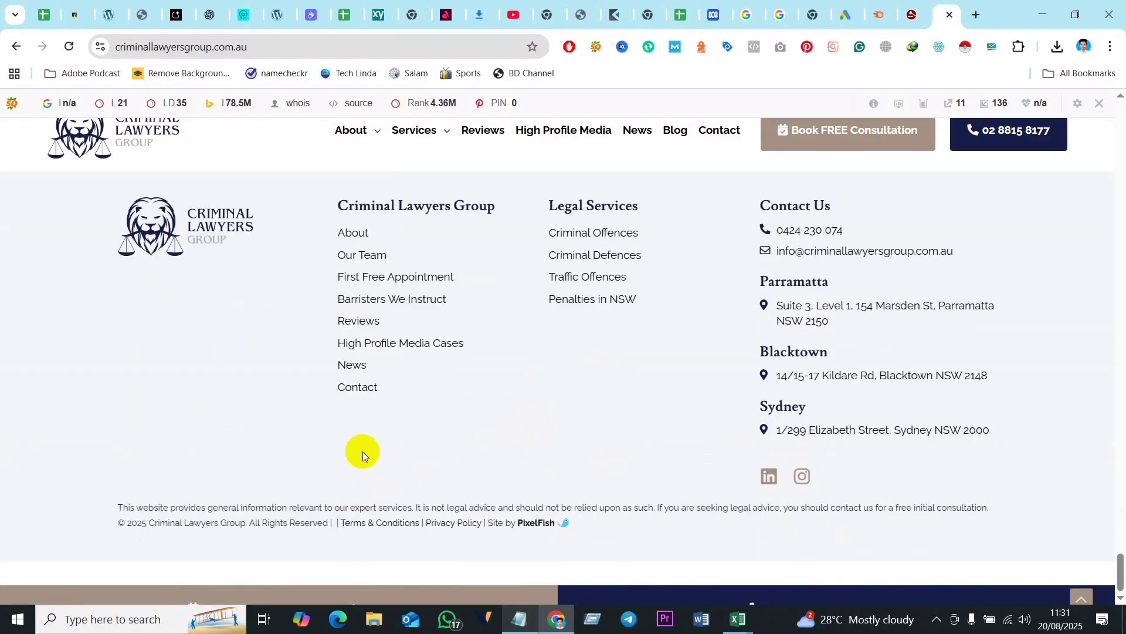
- Switch to ChatGPT and replace the draft prompt with "Find the supporting keyword based on "Criminal Lawyers" from below info.", followed by a new line
{"action": "left_click", "coordinate": [210, 18]}
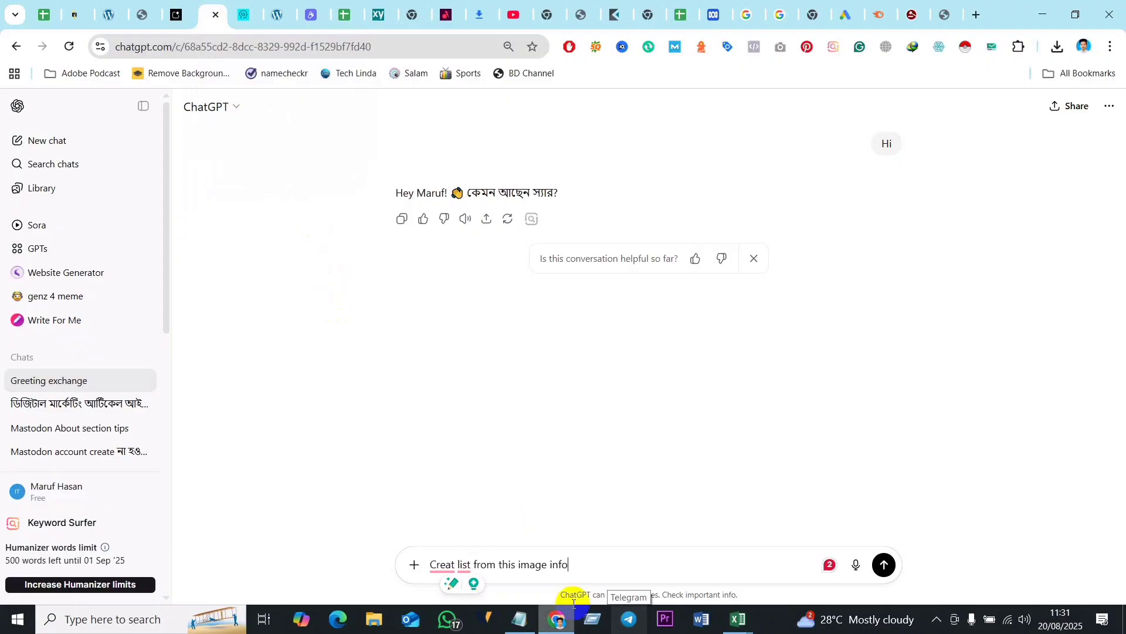
{"action": "left_click_drag", "start_coordinate": [572, 566], "coordinate": [377, 558]}
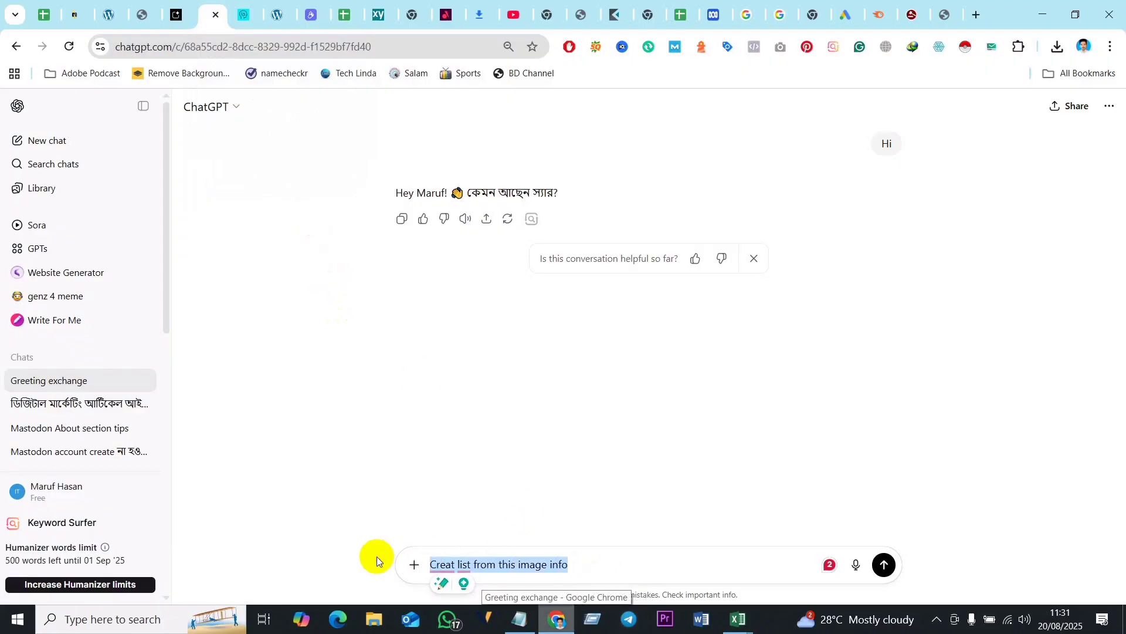
{"action": "type", "text": "Find the suppo"}
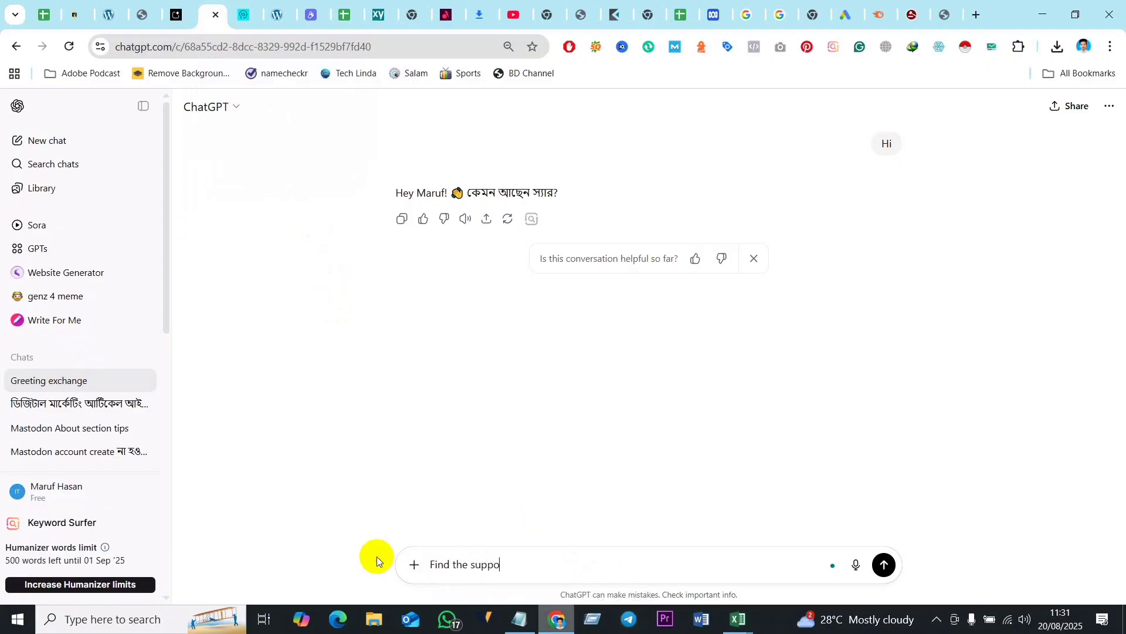
{"action": "type", "text": "rting keyword based on \"Criminal Lawyers\" from below info."}
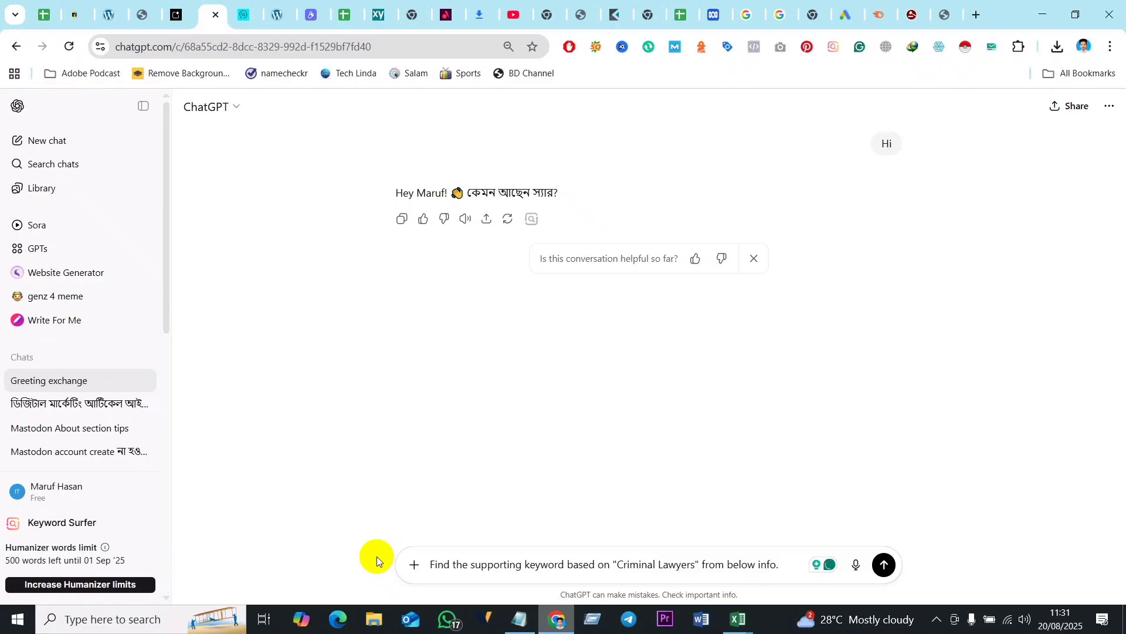
{"action": "key", "text": "shift+Return"}
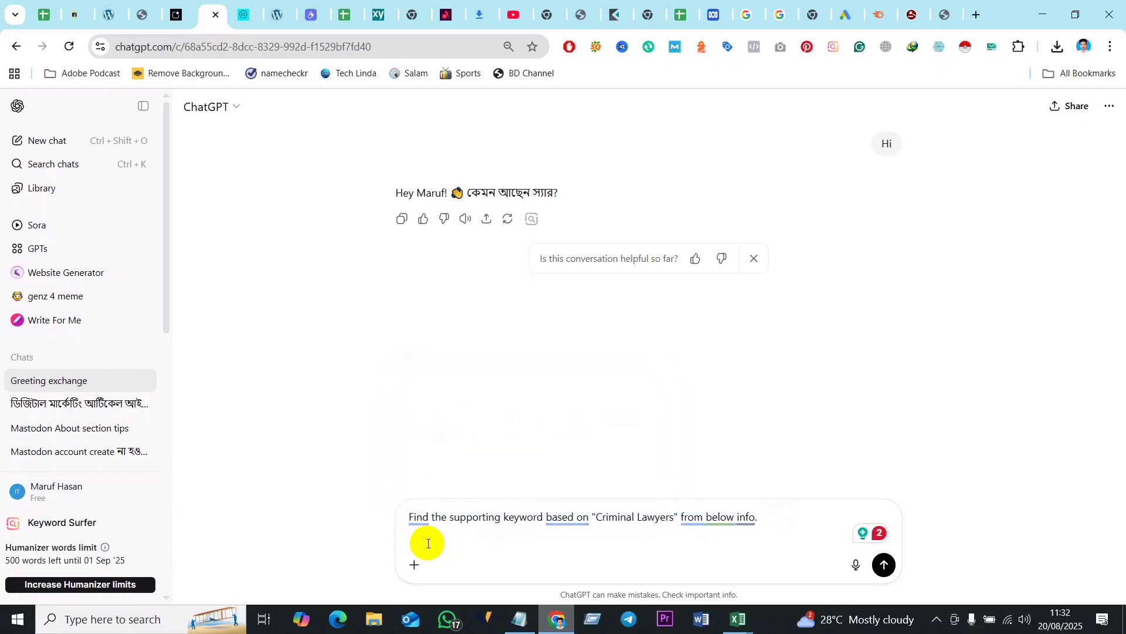
- Paste the copied homepage text below the instruction, check it through, and send the prompt
{"action": "key", "text": "ctrl+v"}
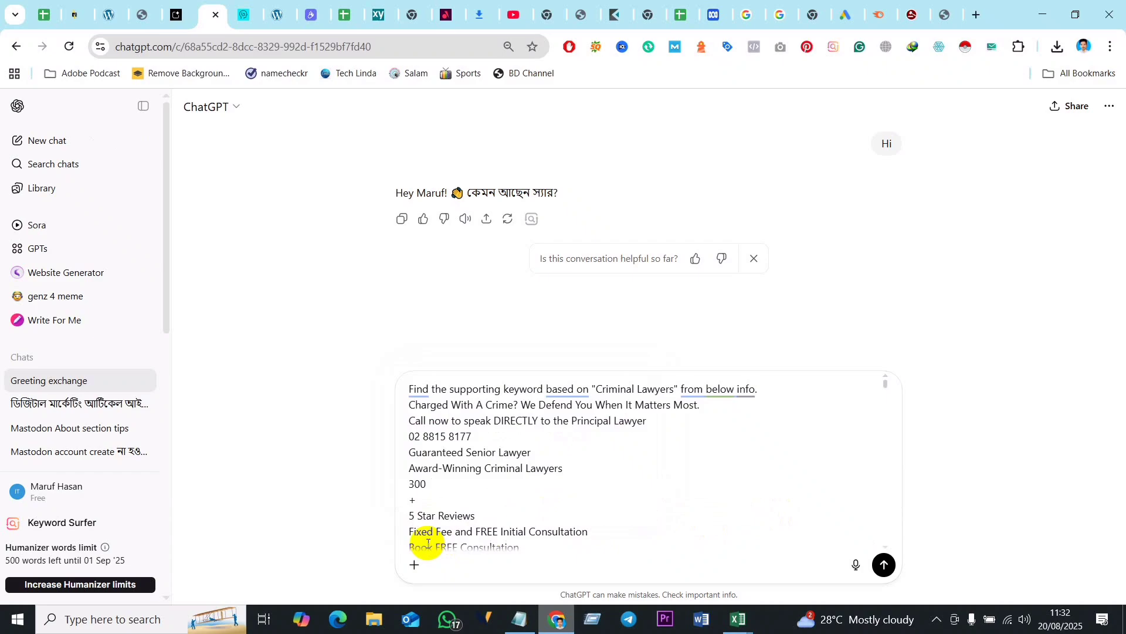
{"action": "scroll", "coordinate": [510, 457], "scroll_direction": "down", "scroll_amount": 5}
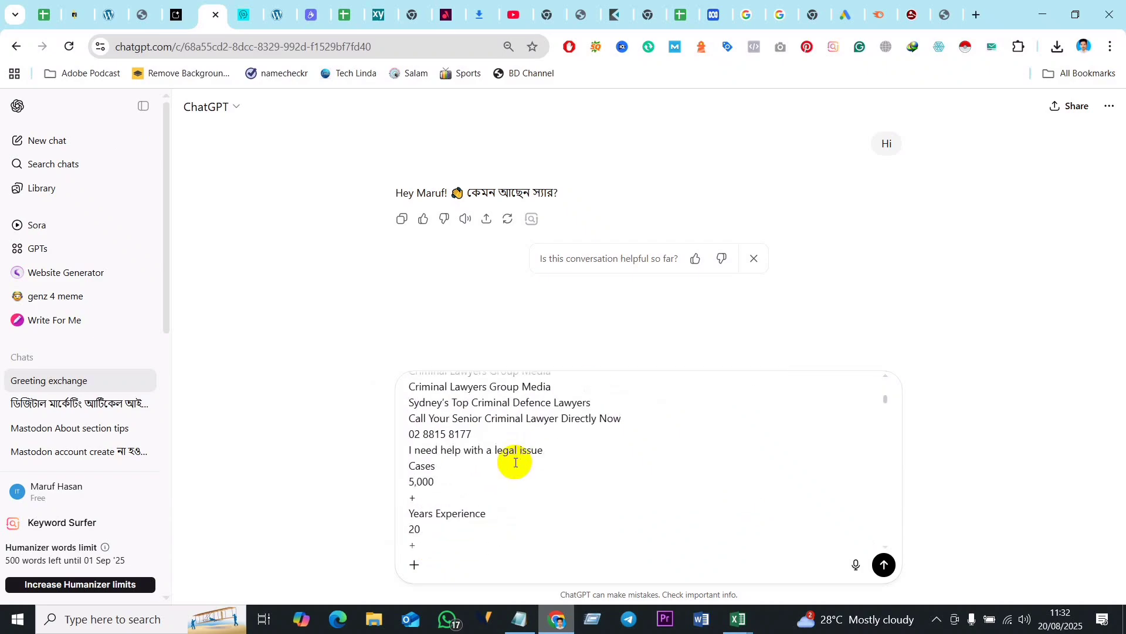
{"action": "scroll", "coordinate": [516, 463], "scroll_direction": "down", "scroll_amount": 15}
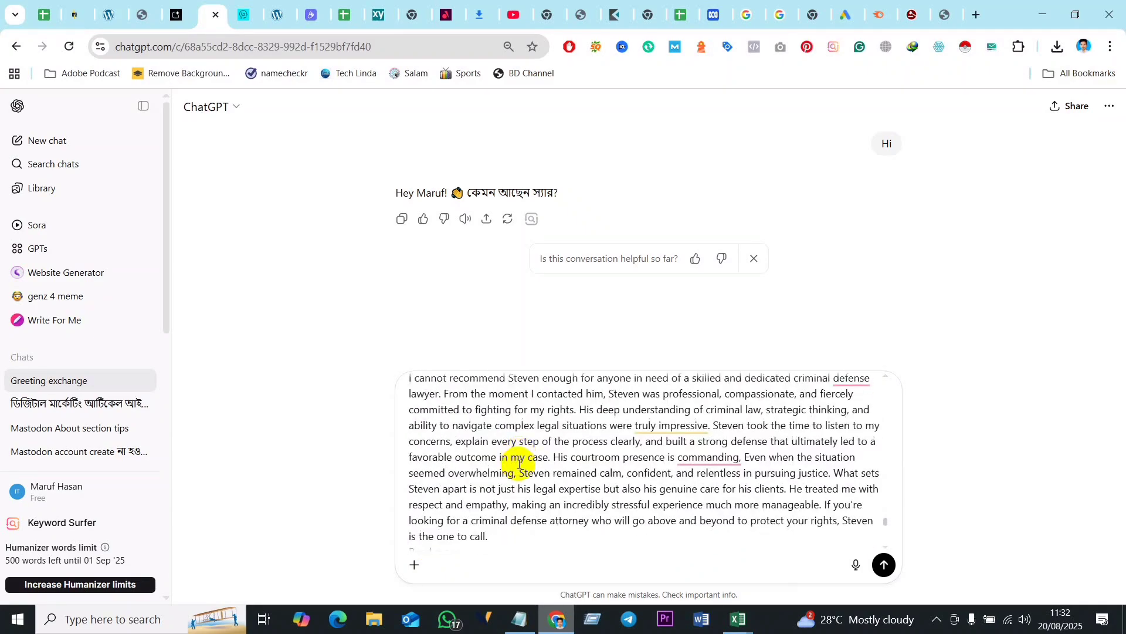
{"action": "scroll", "coordinate": [524, 475], "scroll_direction": "down", "scroll_amount": 5}
{"action": "scroll", "coordinate": [533, 486], "scroll_direction": "up", "scroll_amount": 15}
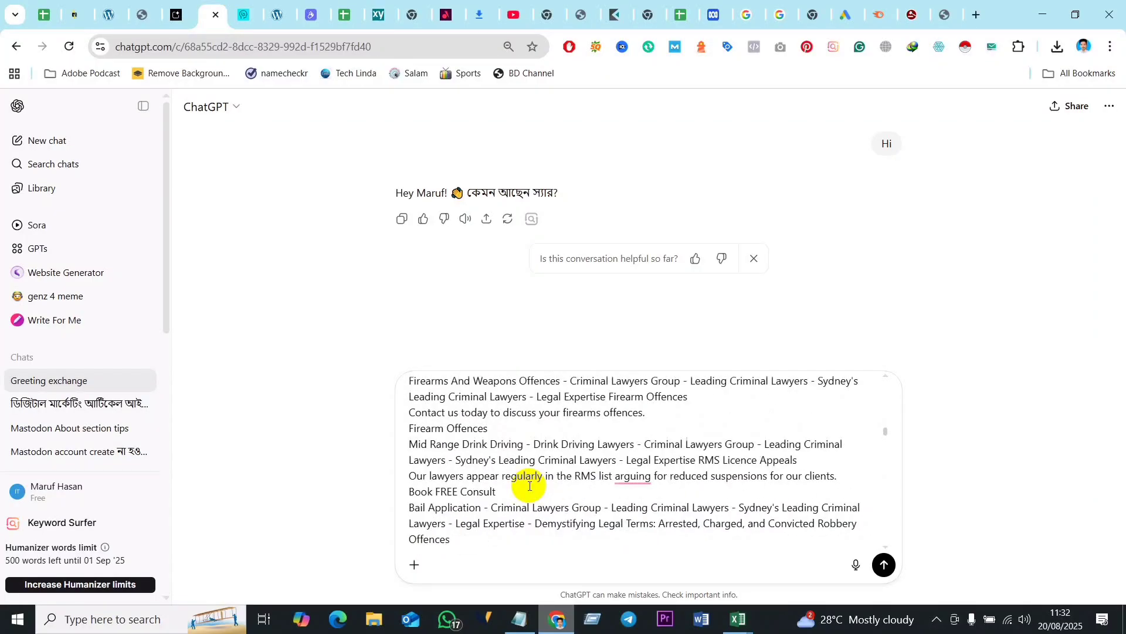
{"action": "scroll", "coordinate": [530, 486], "scroll_direction": "up", "scroll_amount": 10}
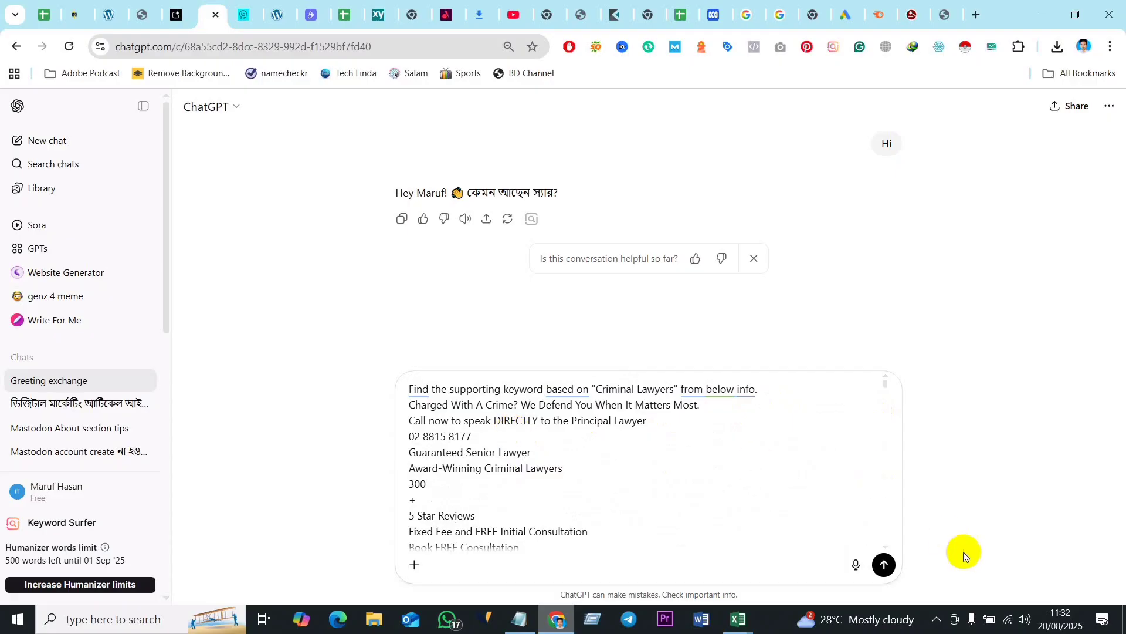
{"action": "left_click", "coordinate": [885, 566]}
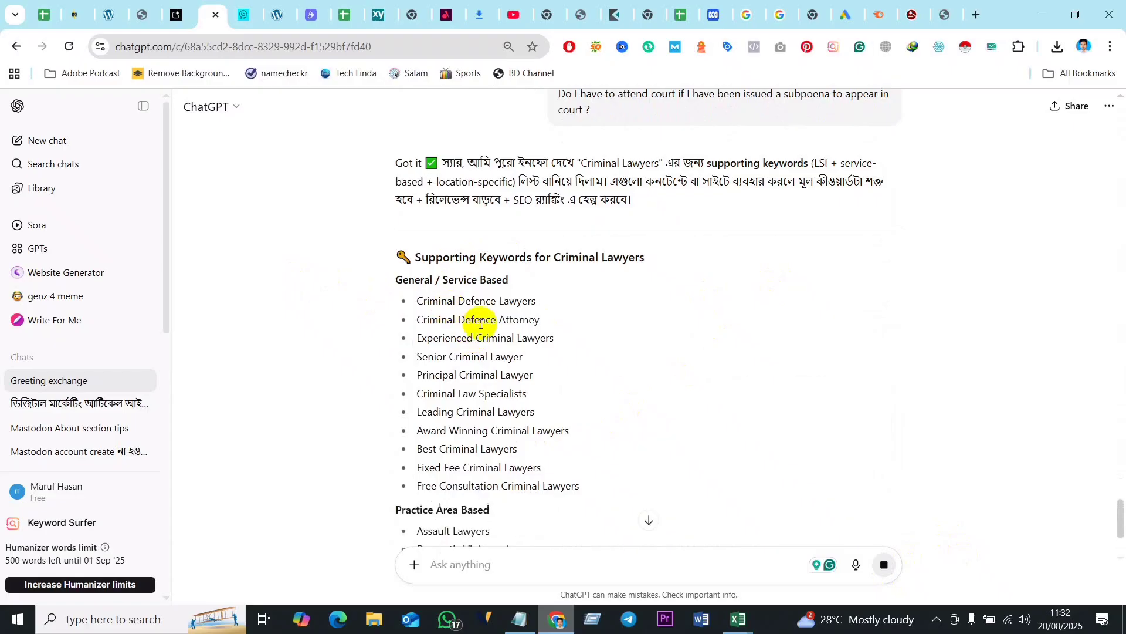
- Review the generated supporting keywords for Criminal Lawyers across the service, practice area, location and question groups
{"action": "scroll", "coordinate": [472, 346], "scroll_direction": "down", "scroll_amount": 7}
{"action": "scroll", "coordinate": [471, 375], "scroll_direction": "down", "scroll_amount": 2}
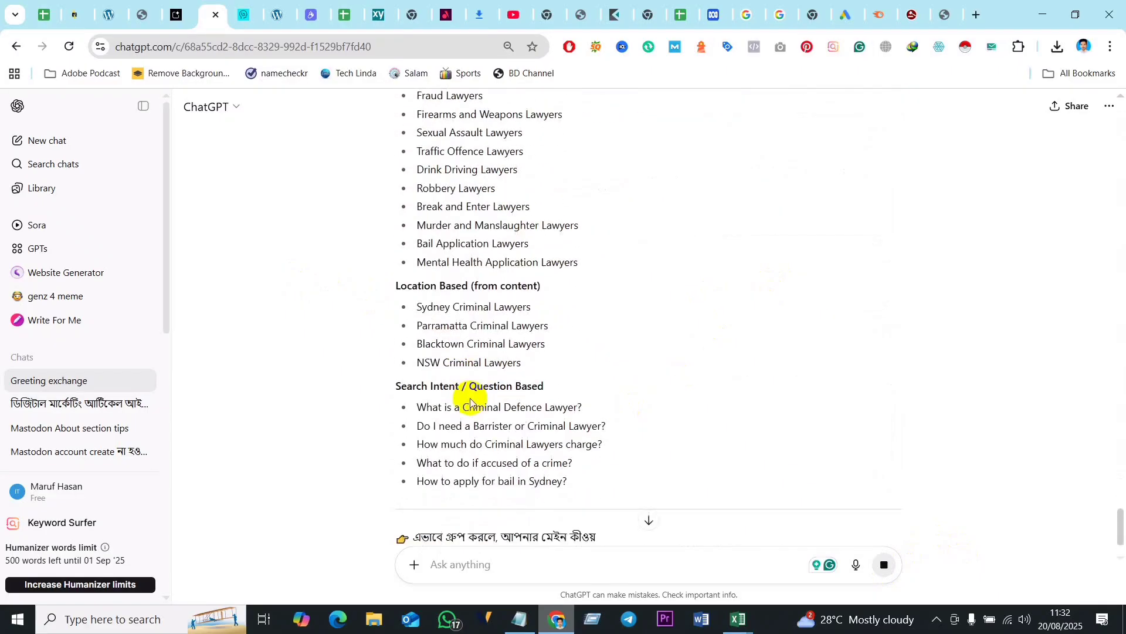
{"action": "scroll", "coordinate": [489, 417], "scroll_direction": "down", "scroll_amount": 2}
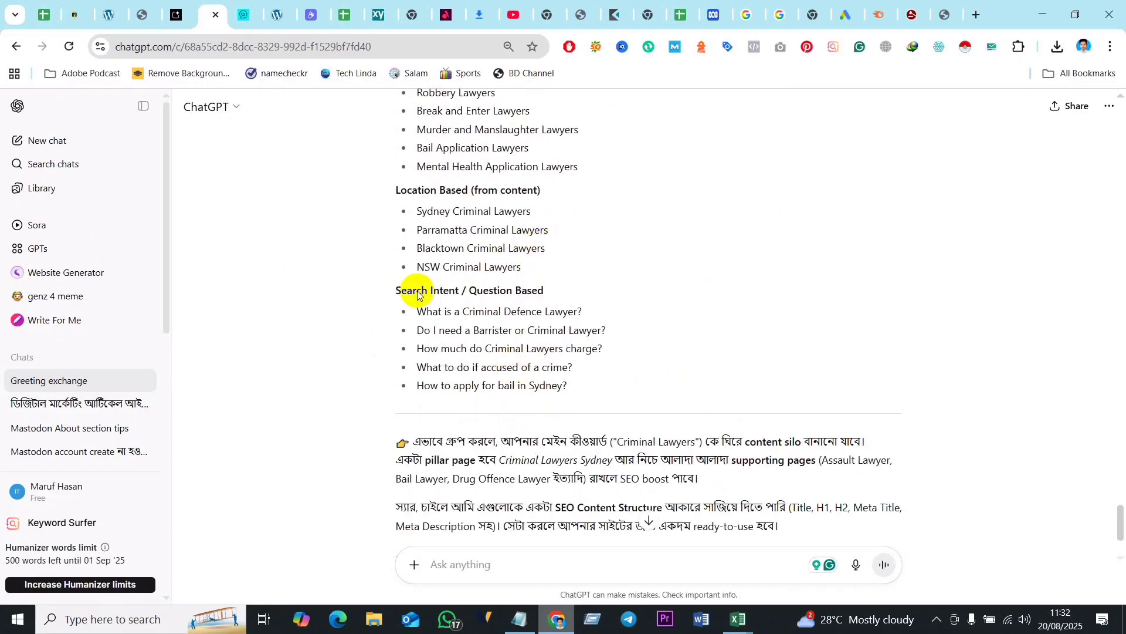
{"action": "scroll", "coordinate": [498, 340], "scroll_direction": "up", "scroll_amount": 7}
{"action": "scroll", "coordinate": [498, 319], "scroll_direction": "up", "scroll_amount": 7}
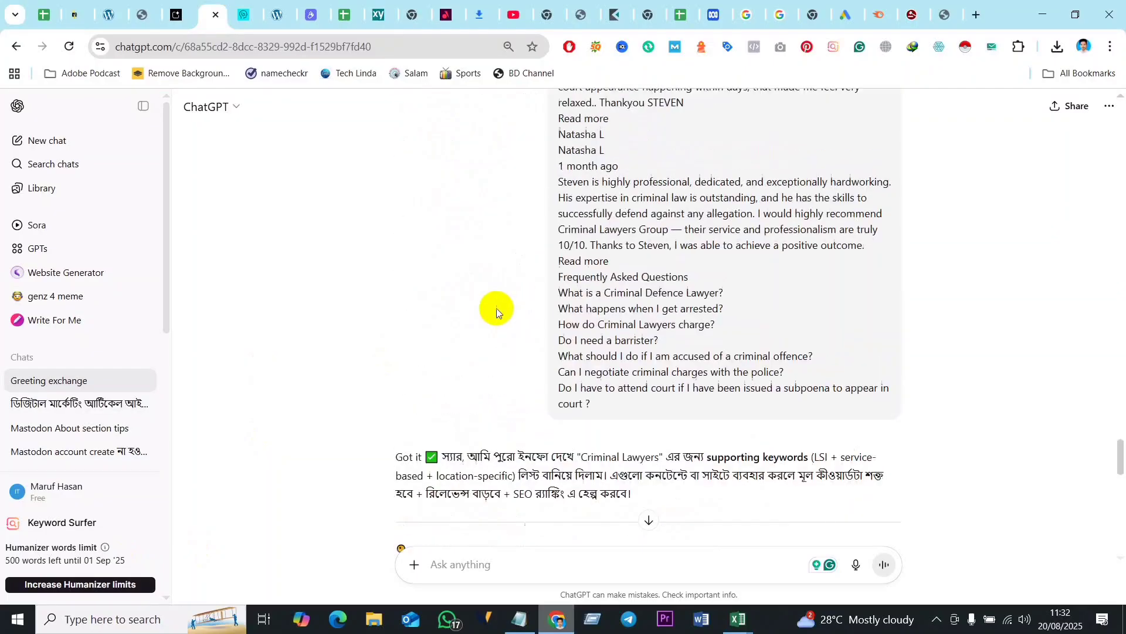
{"action": "scroll", "coordinate": [443, 556], "scroll_direction": "down", "scroll_amount": 6}
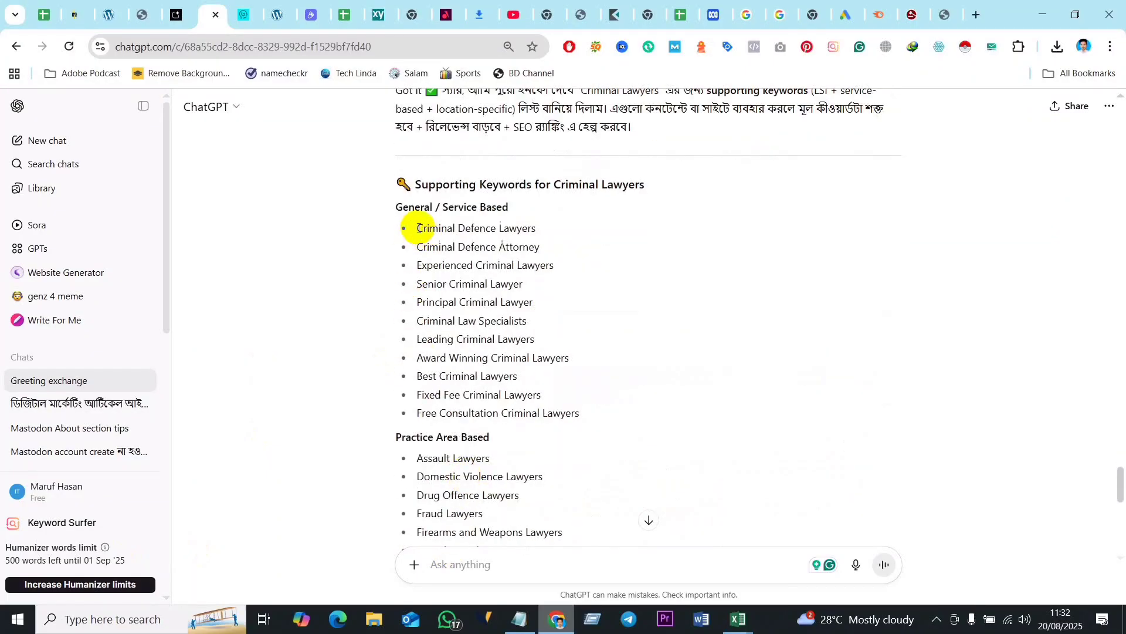
- Copy the supporting keywords from "Criminal Defence Lawyers" through "How to apply for bail in Sydney?" and paste them into a new blank Word document
{"action": "left_click_drag", "start_coordinate": [418, 228], "coordinate": [556, 366]}
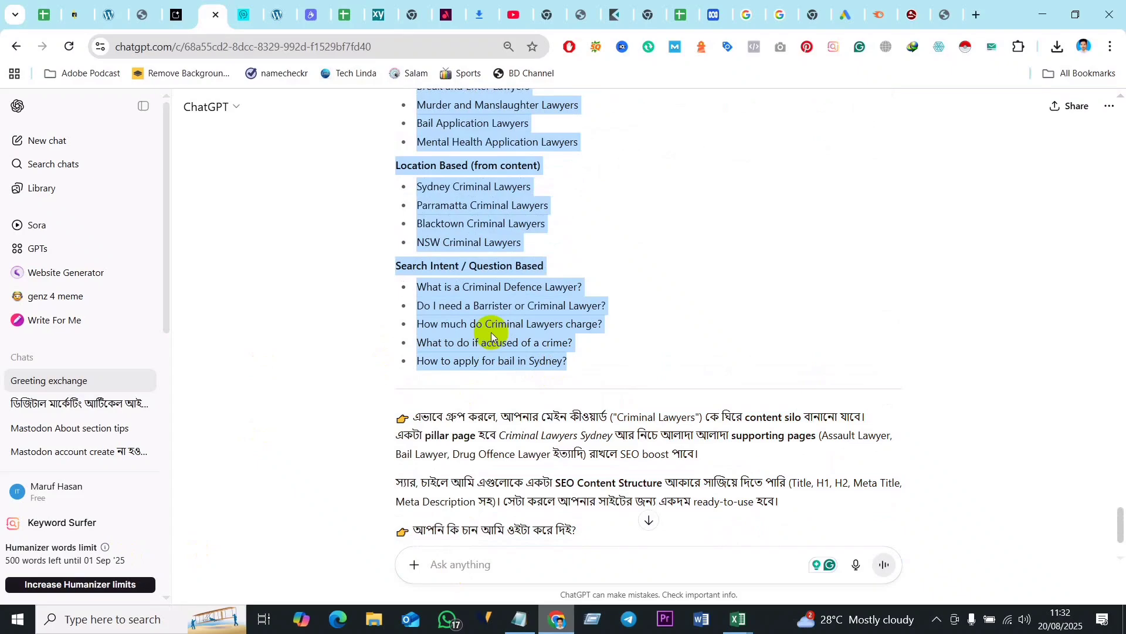
{"action": "scroll", "coordinate": [528, 306], "scroll_direction": "up", "scroll_amount": 15}
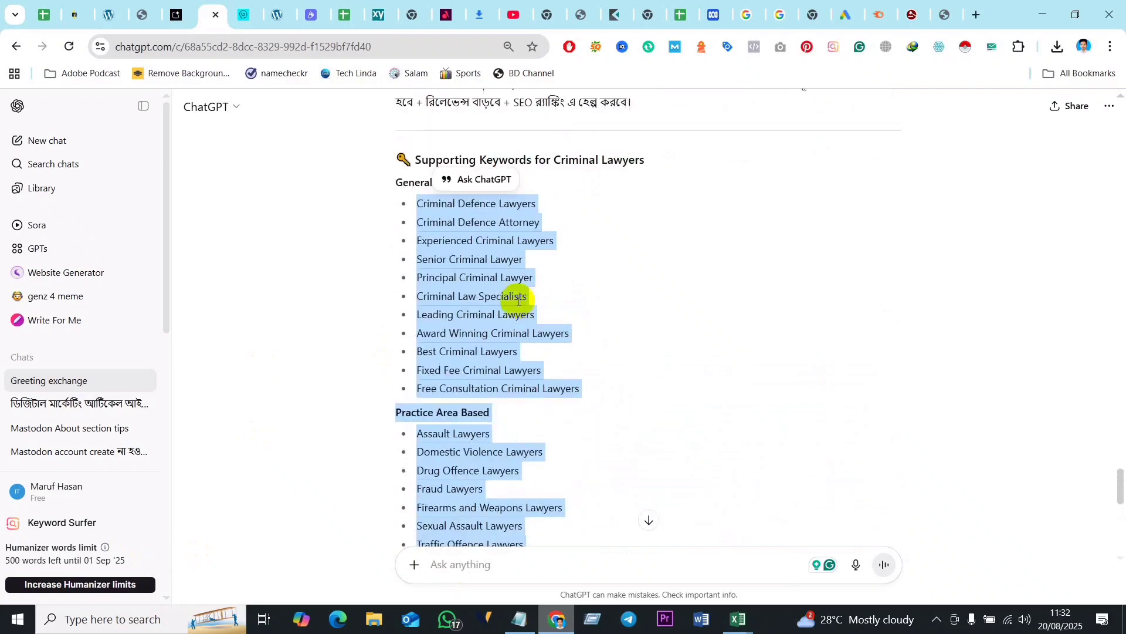
{"action": "scroll", "coordinate": [469, 452], "scroll_direction": "down", "scroll_amount": 3}
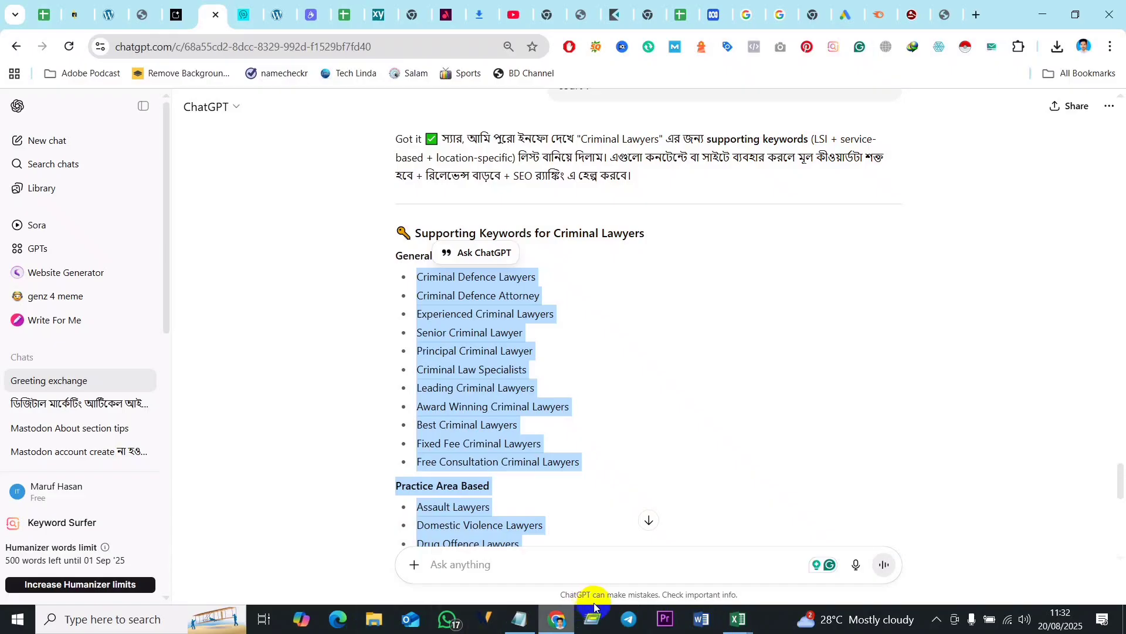
{"action": "left_click", "coordinate": [702, 619]}
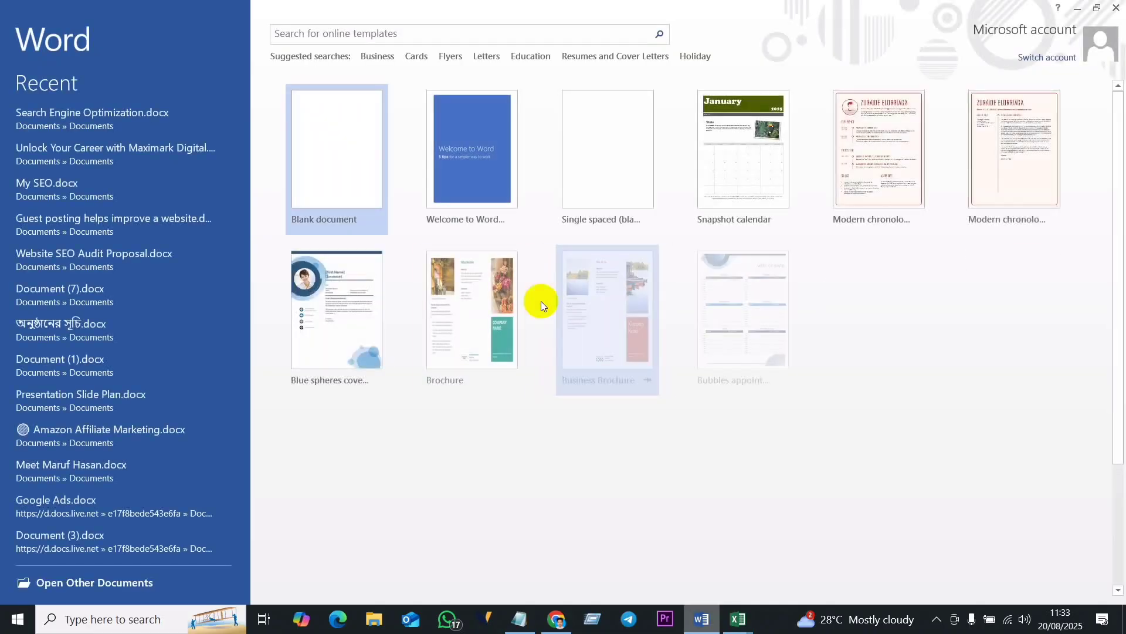
{"action": "left_click", "coordinate": [338, 140]}
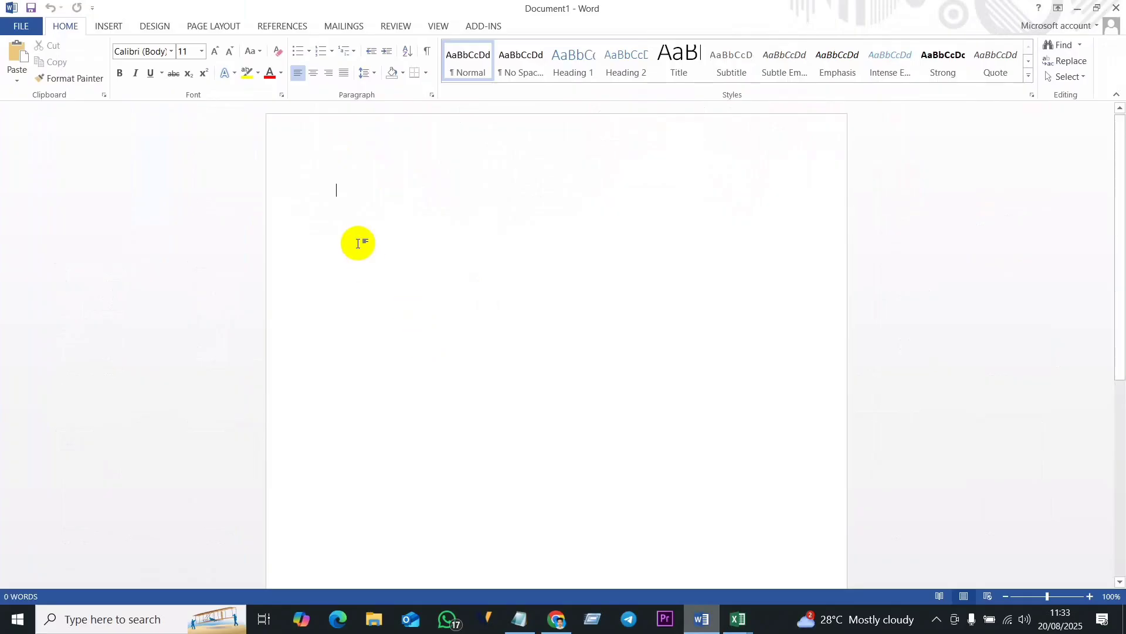
{"action": "key", "text": "ctrl+v"}
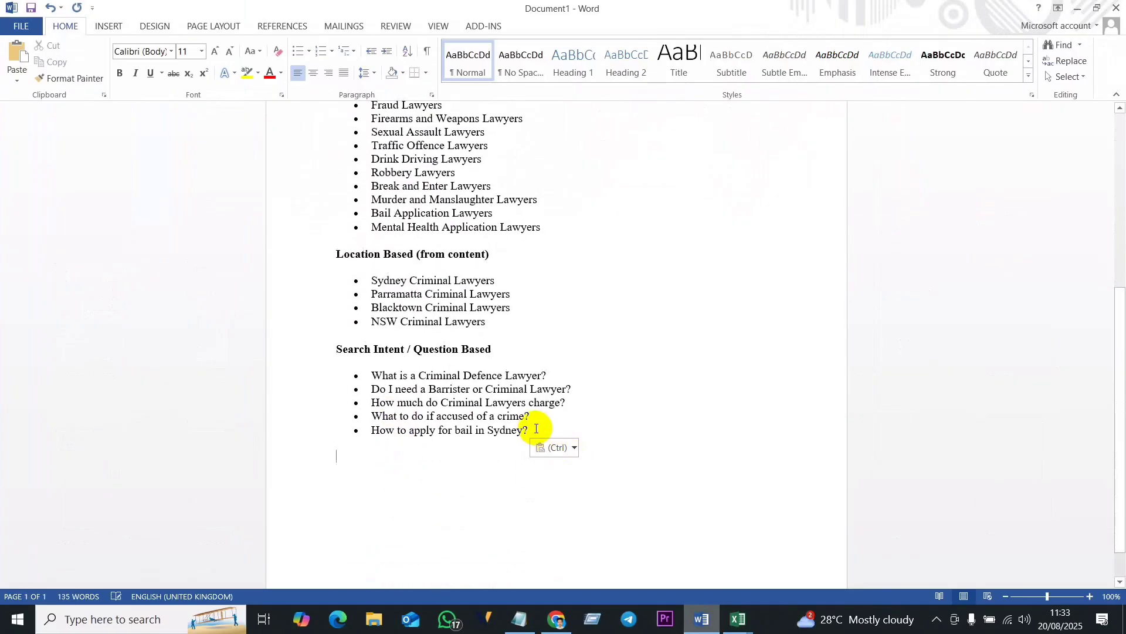
- Remove the bullet points from the entire pasted keyword list
{"action": "left_click_drag", "start_coordinate": [536, 432], "coordinate": [360, 196]}
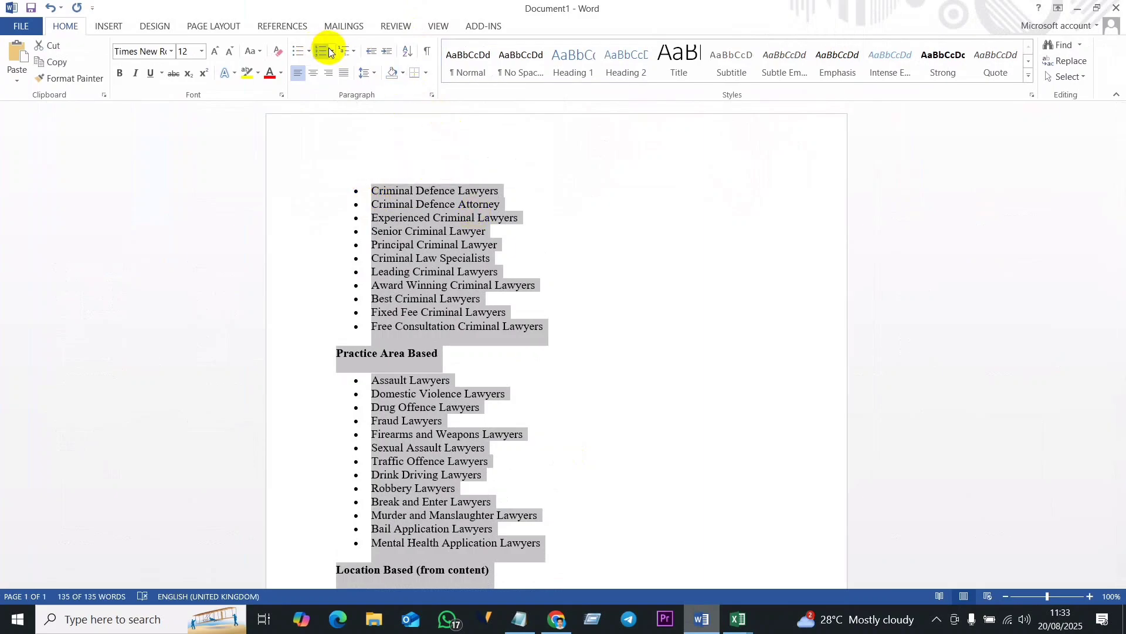
{"action": "left_click", "coordinate": [308, 51]}
{"action": "left_click", "coordinate": [307, 92]}
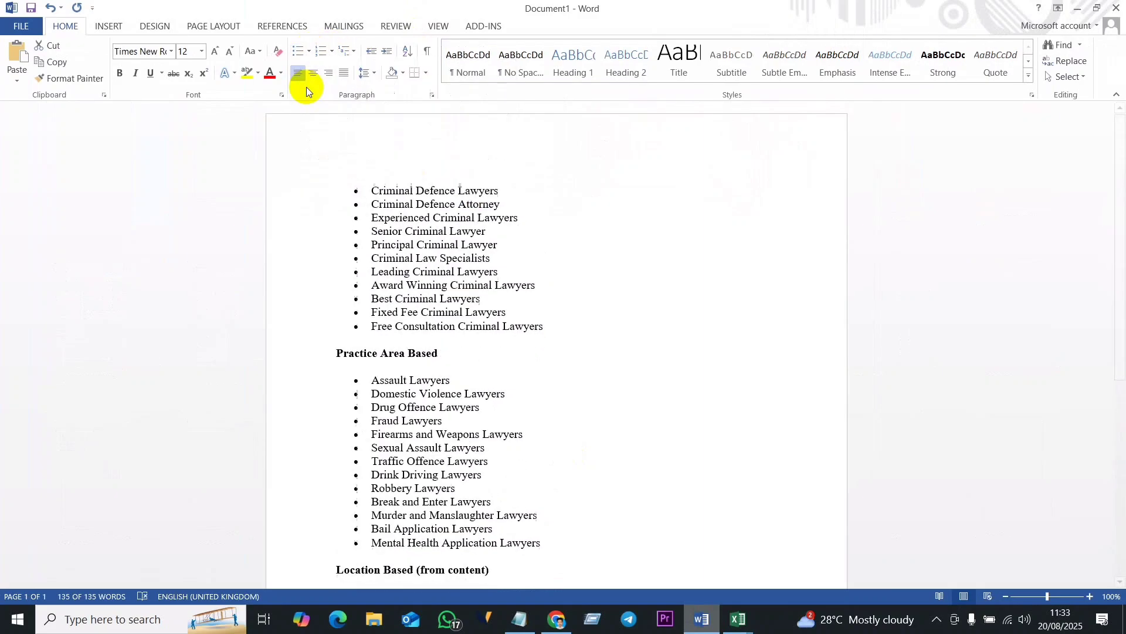
{"action": "left_click", "coordinate": [527, 439]}
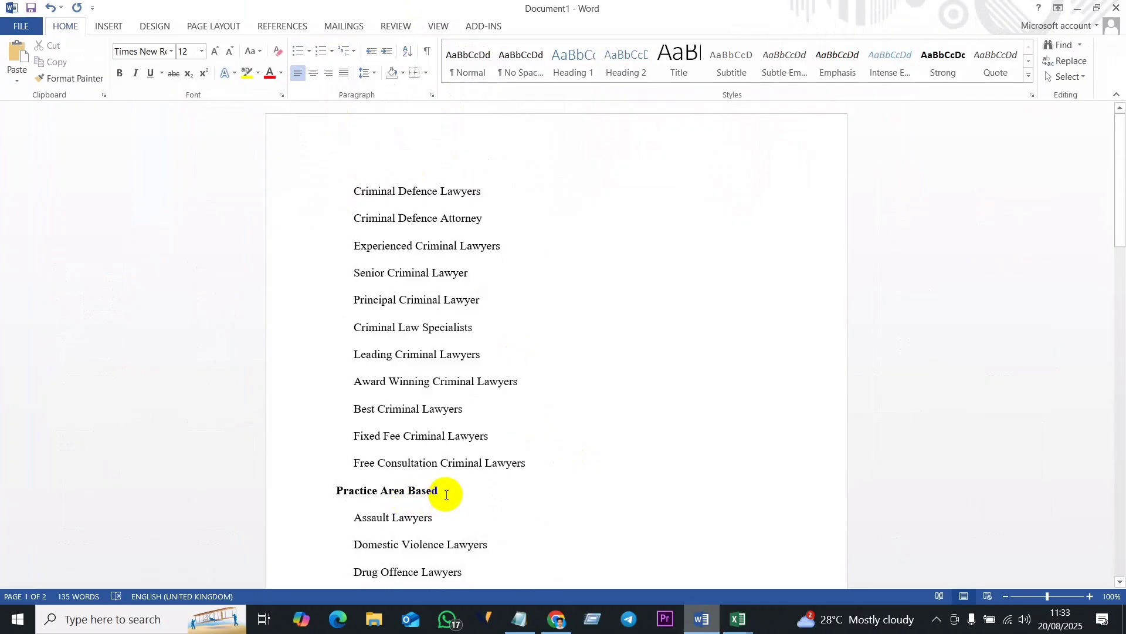
- Delete the group headings "Practice Area Based", "Location Based (from content)" and "Search Intent / Question Based" from the keyword list
{"action": "left_click_drag", "start_coordinate": [446, 495], "coordinate": [342, 491]}
{"action": "key", "text": "Delete"}
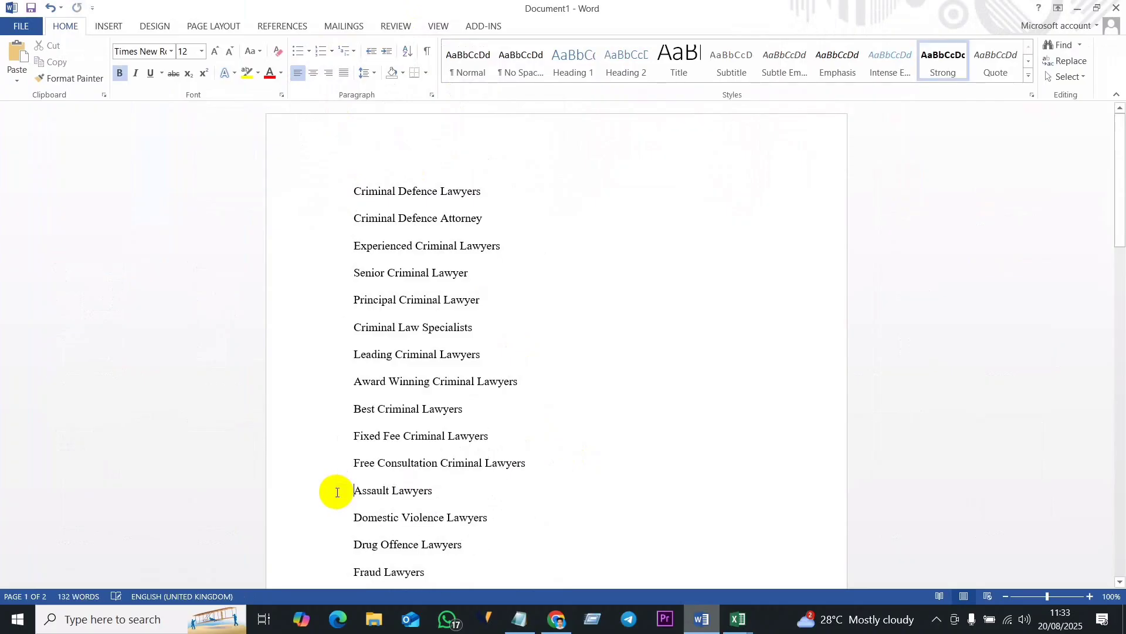
{"action": "scroll", "coordinate": [337, 491], "scroll_direction": "down", "scroll_amount": 12}
{"action": "left_click", "coordinate": [506, 486]}
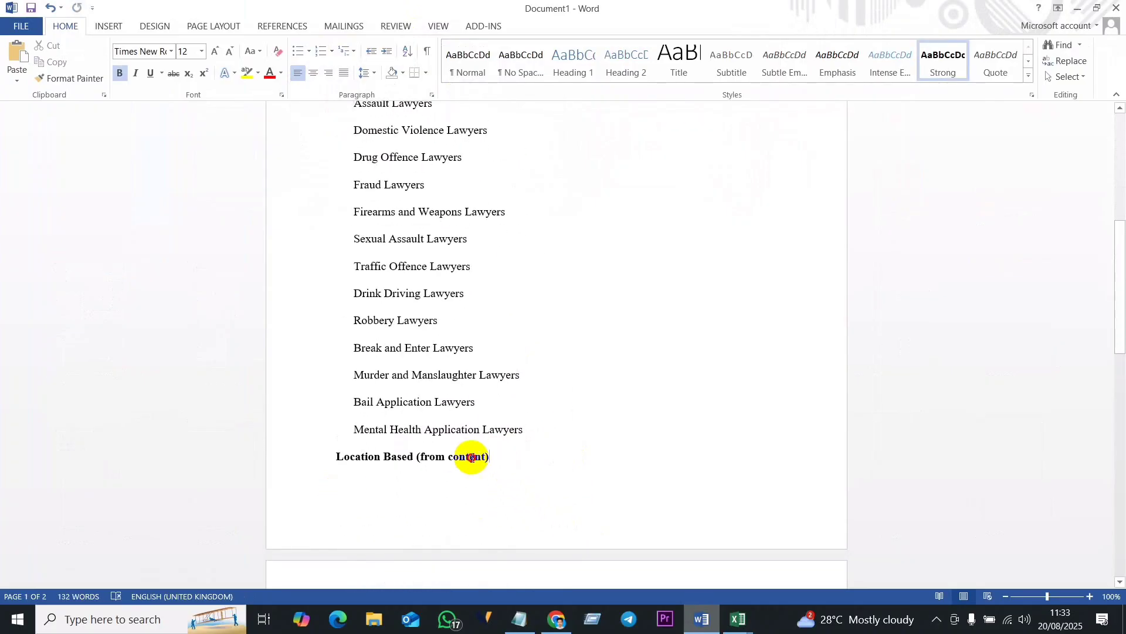
{"action": "left_click_drag", "start_coordinate": [490, 457], "coordinate": [305, 460]}
{"action": "key", "text": "Delete"}
{"action": "scroll", "coordinate": [541, 485], "scroll_direction": "down", "scroll_amount": 8}
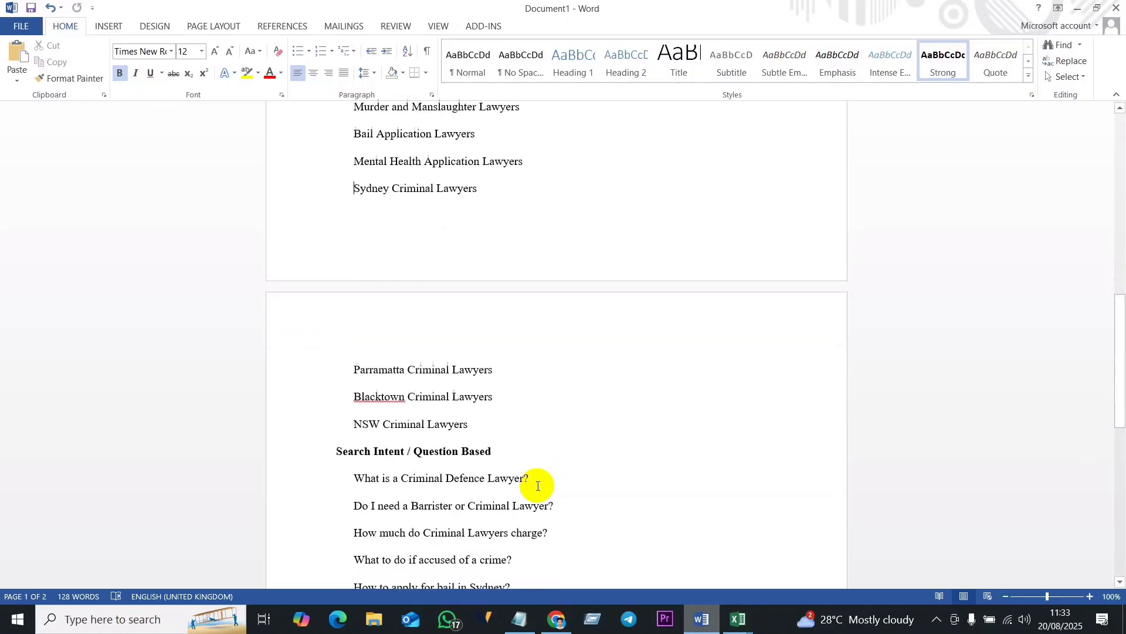
{"action": "left_click_drag", "start_coordinate": [495, 438], "coordinate": [341, 439]}
{"action": "key", "text": "Delete"}
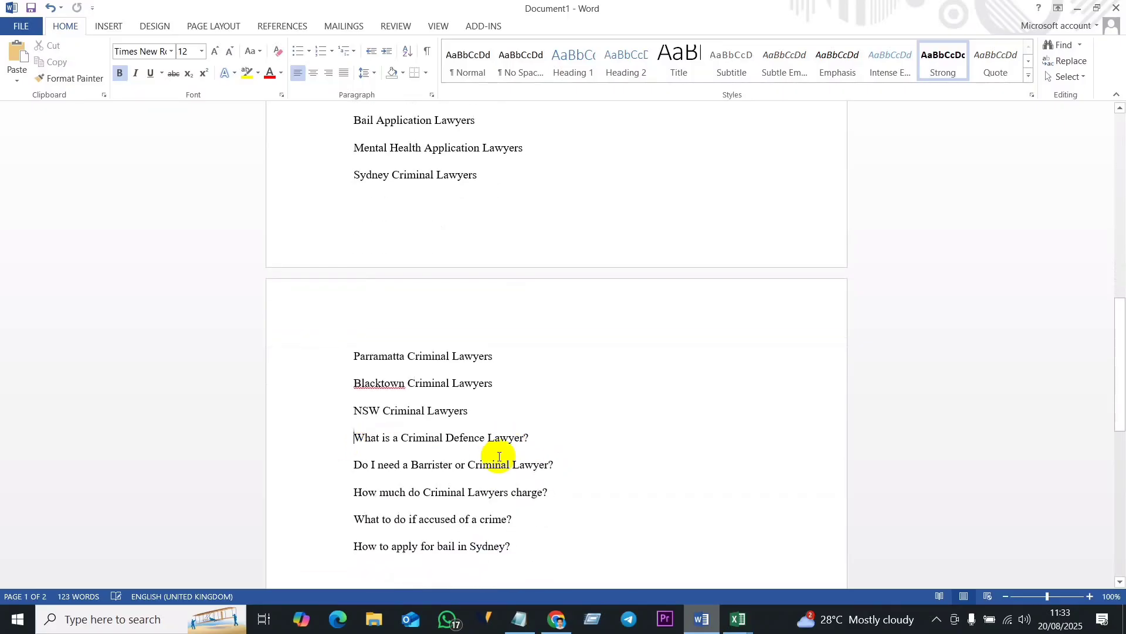
{"action": "scroll", "coordinate": [500, 456], "scroll_direction": "down", "scroll_amount": 7}
{"action": "scroll", "coordinate": [499, 457], "scroll_direction": "up", "scroll_amount": 20}
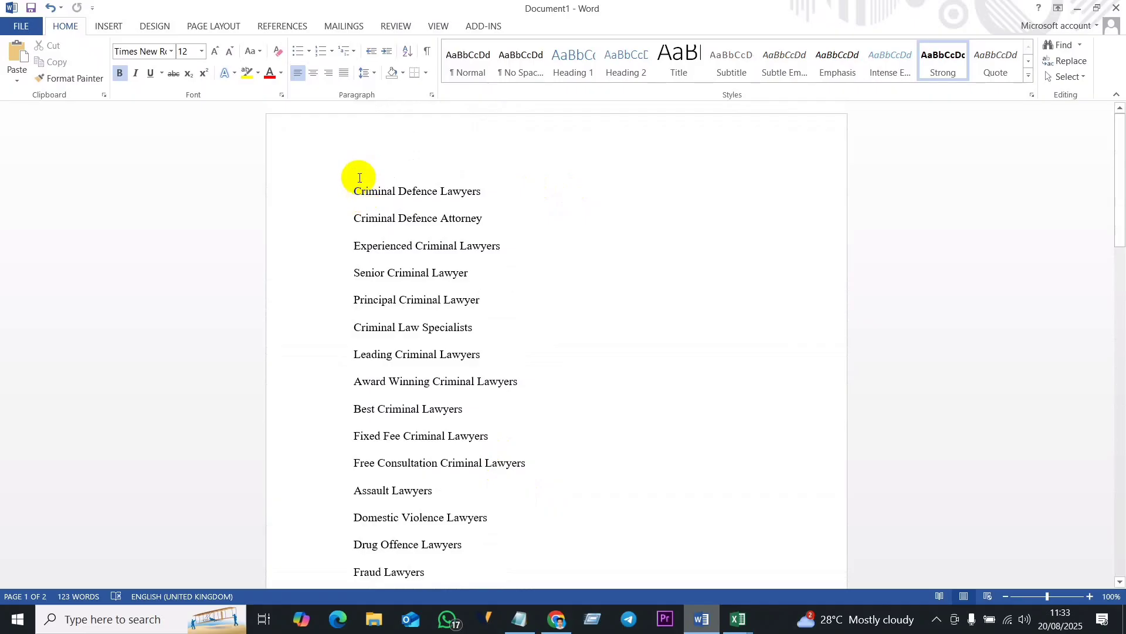
- Copy the whole cleaned keyword list, switch to Notepad, and replace the old keywords there with the copied list
{"action": "left_click_drag", "start_coordinate": [355, 189], "coordinate": [511, 435]}
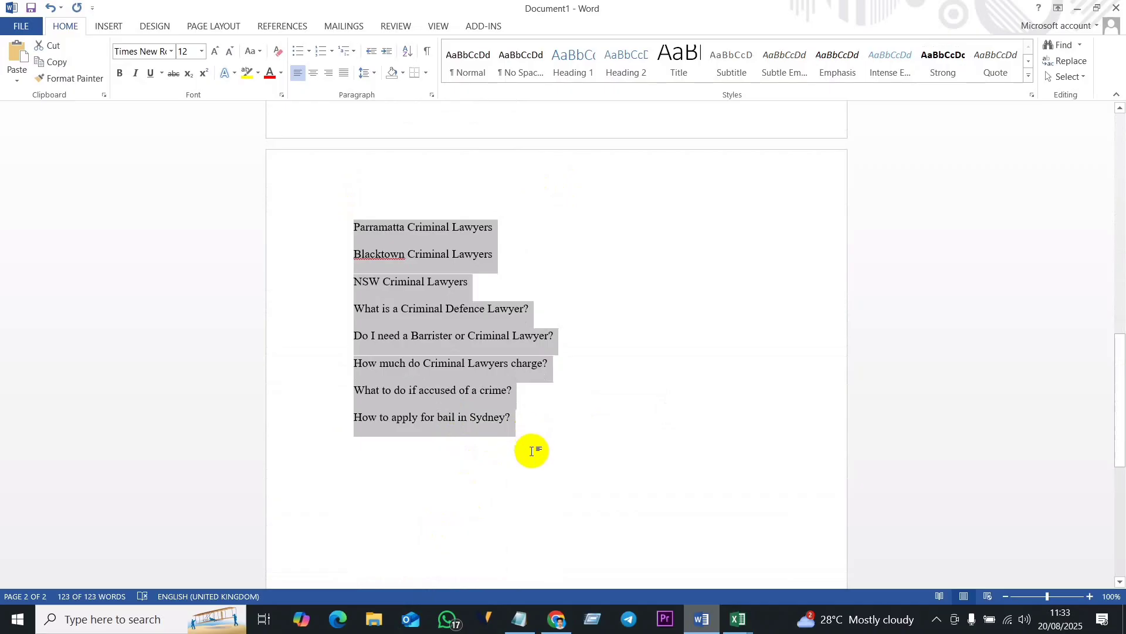
{"action": "left_click", "coordinate": [524, 622]}
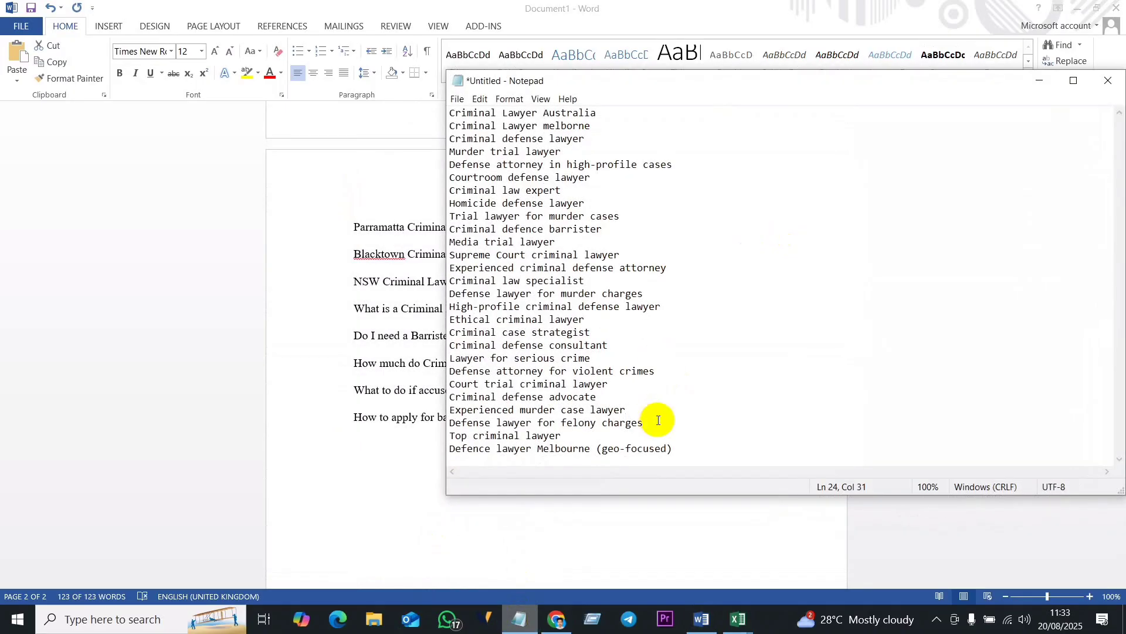
{"action": "key", "text": "ctrl+a"}
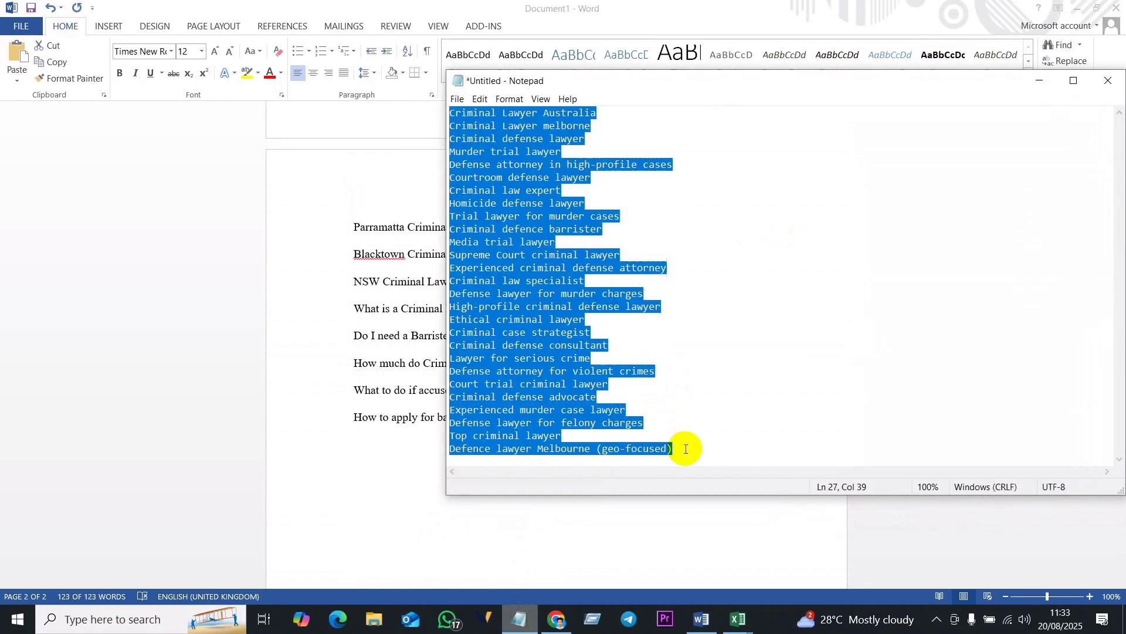
{"action": "key", "text": "Delete"}
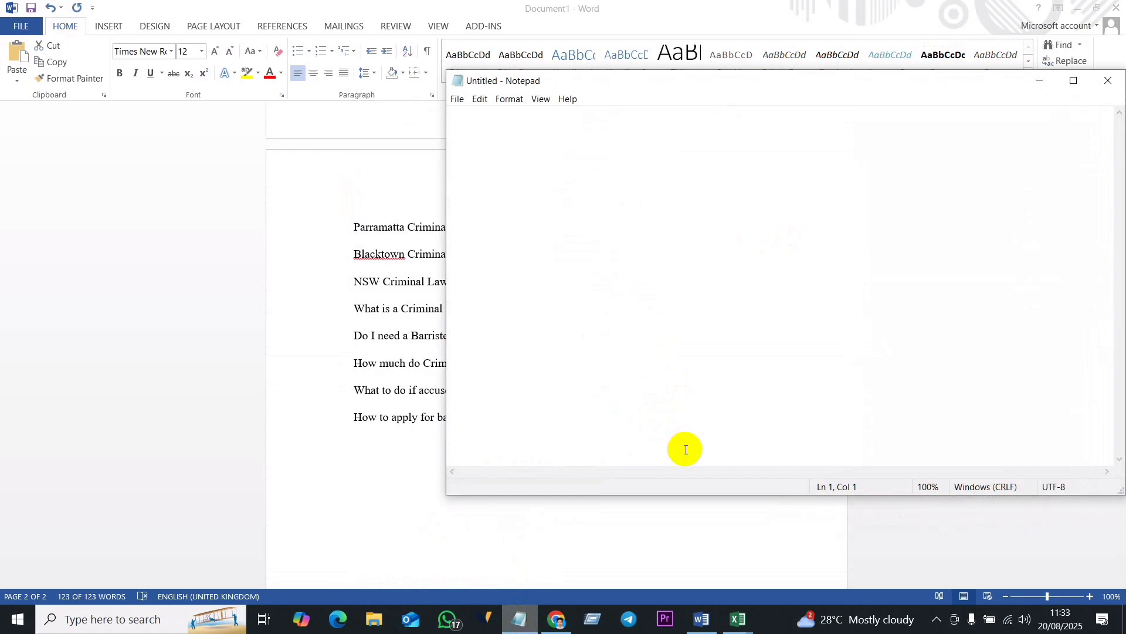
{"action": "type", "text": "Criminal Defence Lawyers Criminal Defence Attorney Experienced Criminal Lawyers Senior Criminal Lawyer Principal Criminal Lawyer Criminal Law Specialists Leading Criminal Lawyers Award Winning Criminal Lawyers Best Criminal Lawyers Fixed Fee Criminal Lawyers Free Consultation Criminal Lawyers Assault Lawyers Domestic Violence Lawyers Drug Offence Lawyers Fraud Lawyers Firearms and Weapons Lawyers Sexual Assault Lawyers Traffic Offence Lawyers Drink Driving Lawyers Robbery Lawyers Break and Enter Lawyers Murder and Manslaughter Lawyers Bail Application Lawyers Mental Health Application Lawyers Sydney Criminal Lawyers Parramatta Criminal Lawyers Blacktown Criminal Lawyers NSW Criminal Lawyers What is a Criminal Defence Lawyer? Do I need a Barrister or Criminal Lawyer? How much do Criminal Lawyers charge? What to do if accused of a crime? How to apply for bail in Sydney?"}
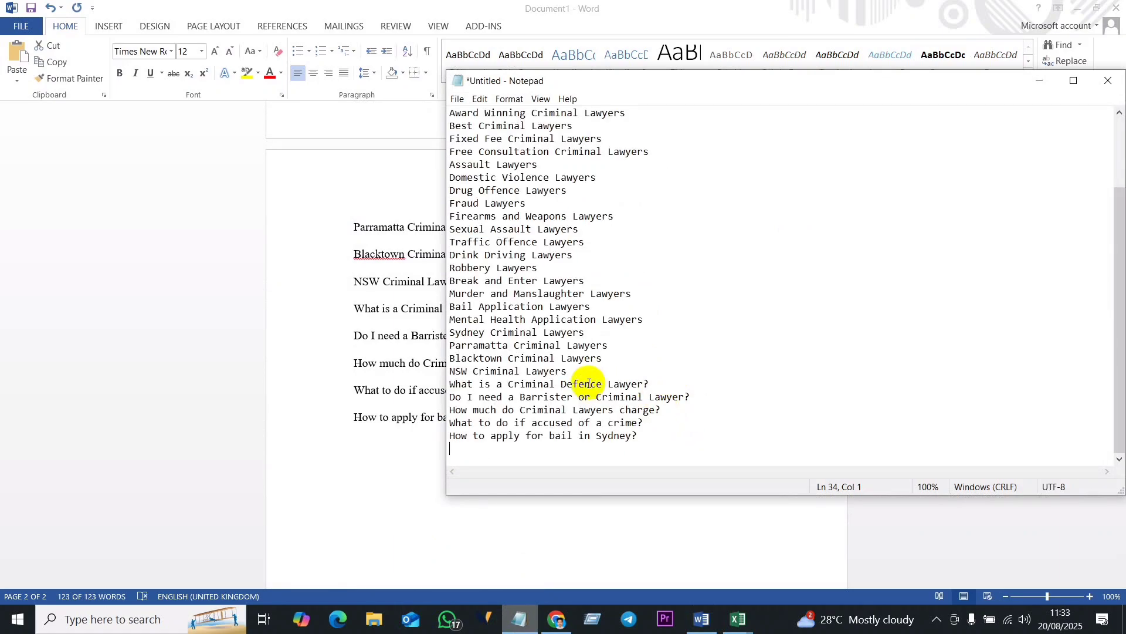
{"action": "scroll", "coordinate": [551, 296], "scroll_direction": "up", "scroll_amount": 2}
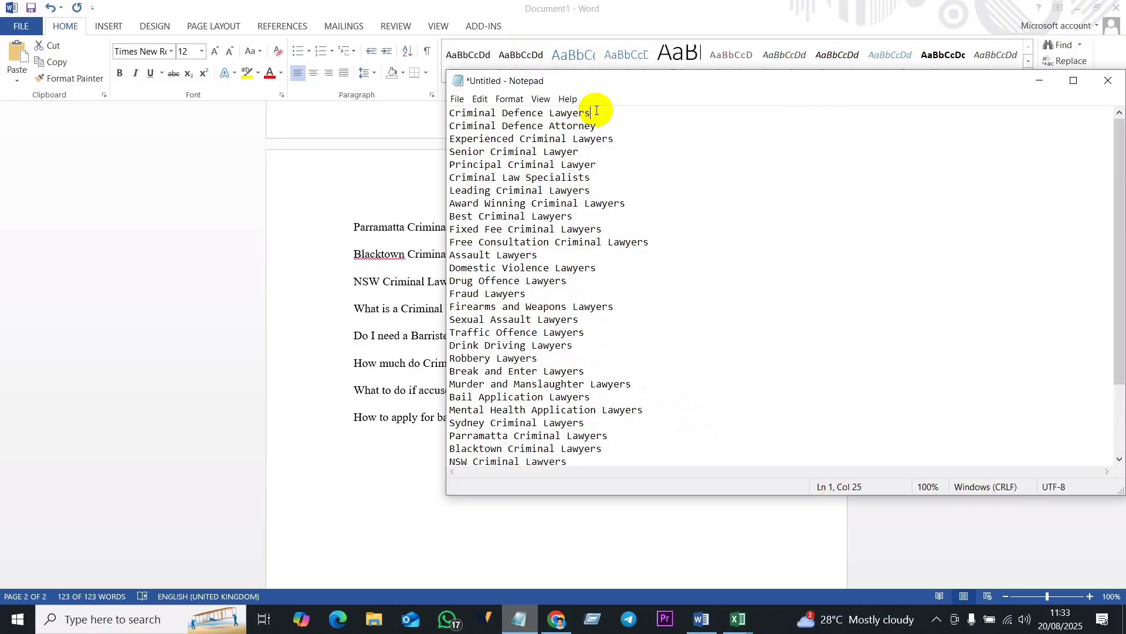
{"action": "key", "text": "Return"}
{"action": "key", "text": "Return"}
{"action": "left_click", "coordinate": [615, 165]}
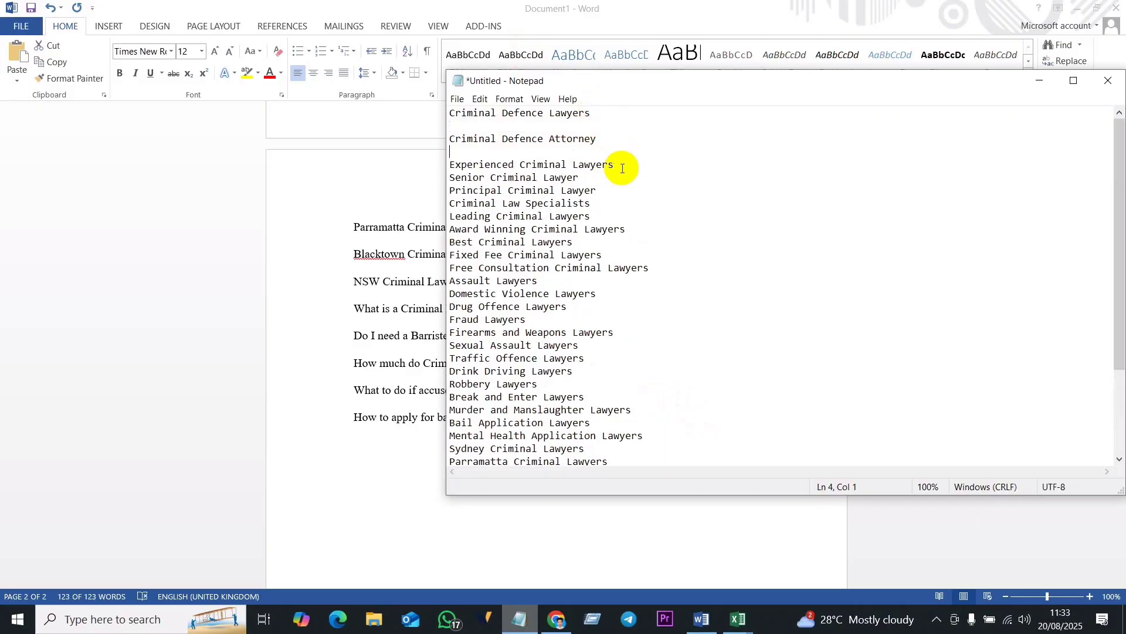
{"action": "key", "text": "Return"}
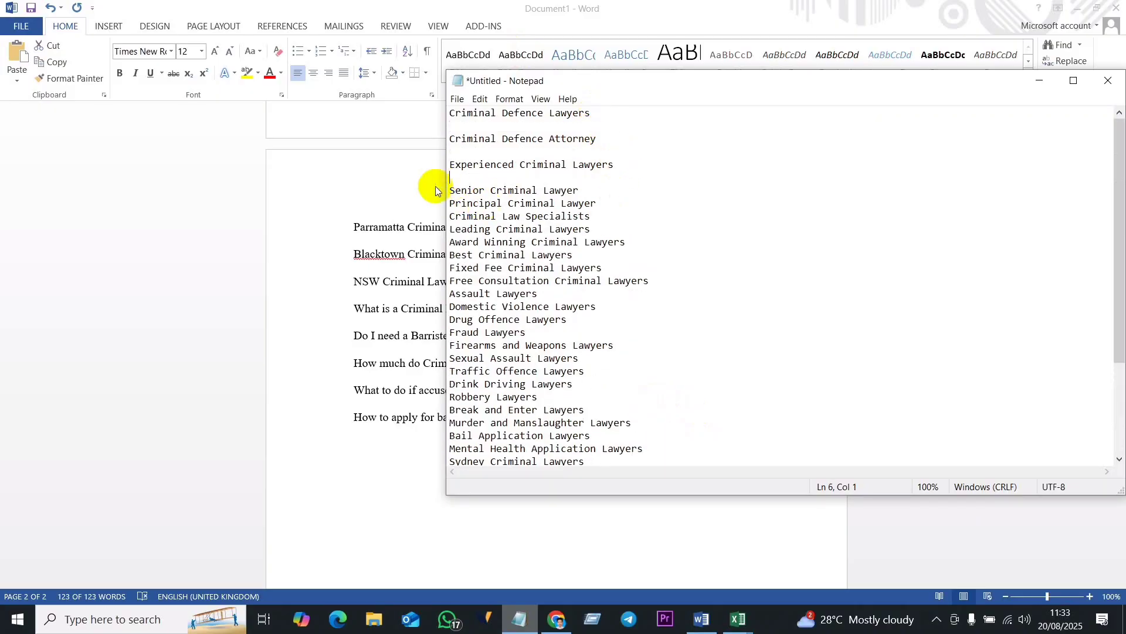
{"action": "key", "text": "BackSpace"}
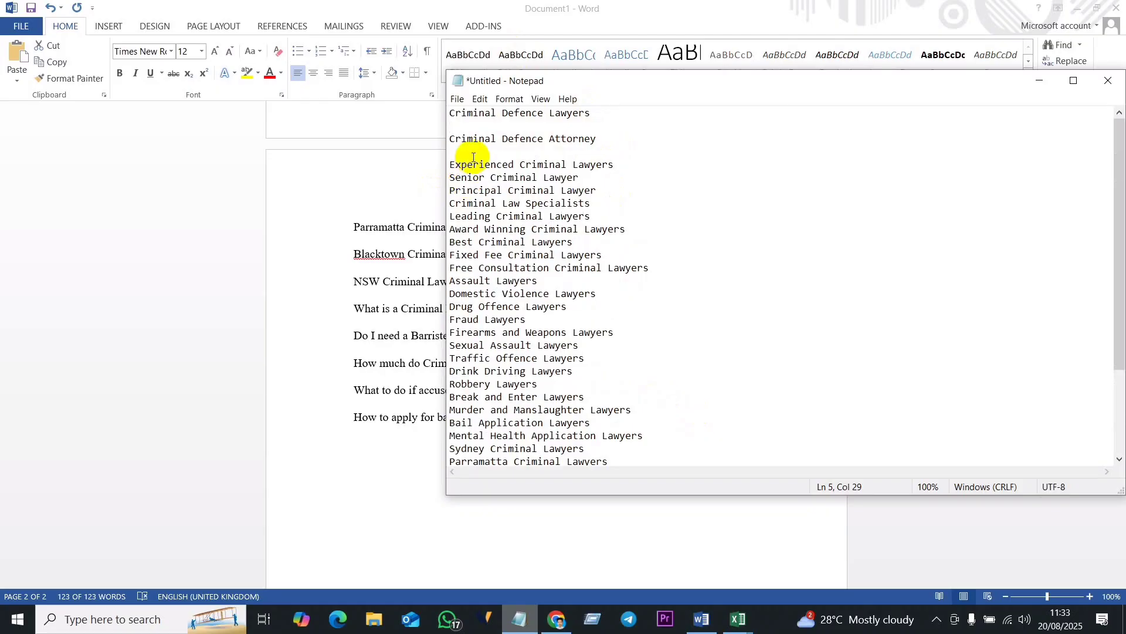
{"action": "key", "text": "Up"}
{"action": "key", "text": "BackSpace"}
{"action": "key", "text": "Up"}
{"action": "key", "text": "BackSpace"}
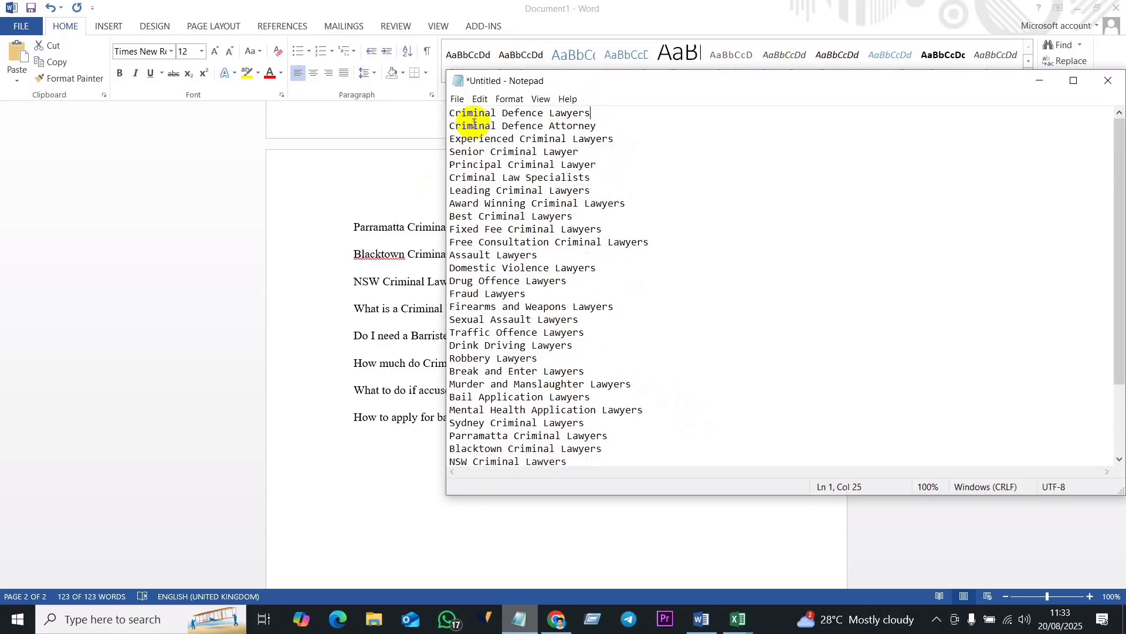
- Copy the full keyword list from Notepad and switch to the Draft sheet of the Excel workbook "Keyword Research - Techlinda.com.xlsx"
{"action": "scroll", "coordinate": [616, 441], "scroll_direction": "down", "scroll_amount": 3}
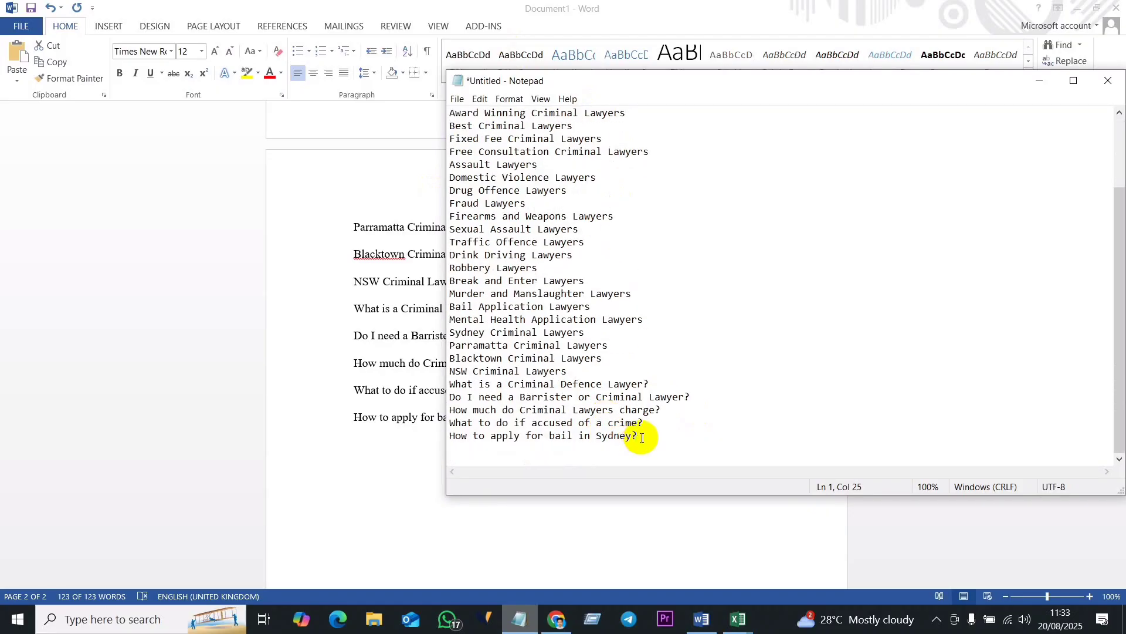
{"action": "left_click_drag", "start_coordinate": [642, 437], "coordinate": [433, 85]}
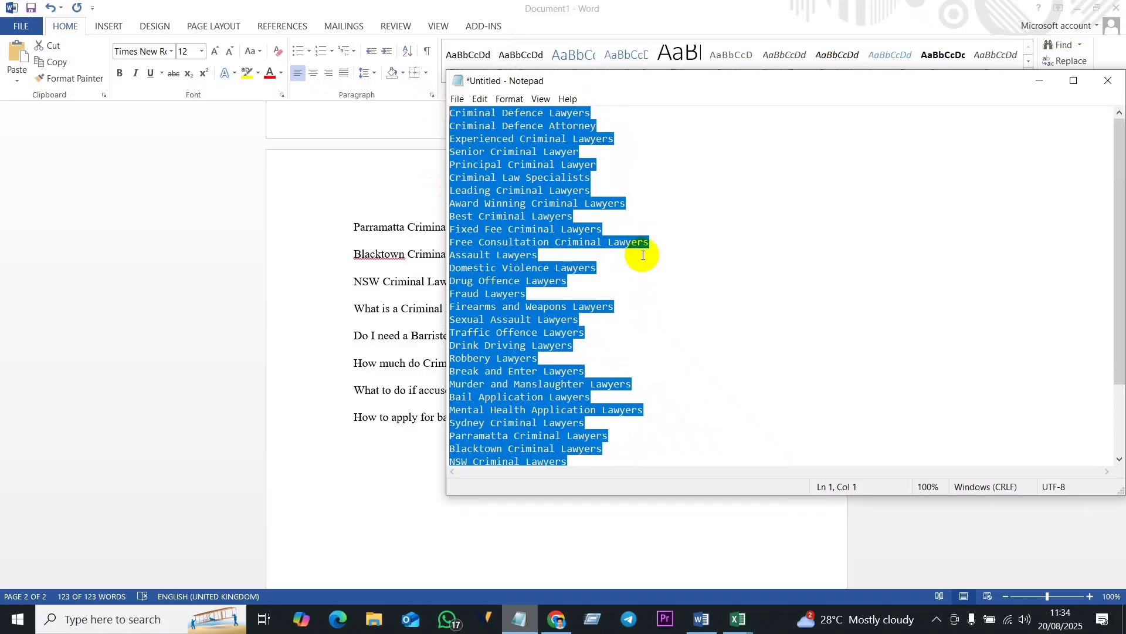
{"action": "left_click", "coordinate": [732, 624]}
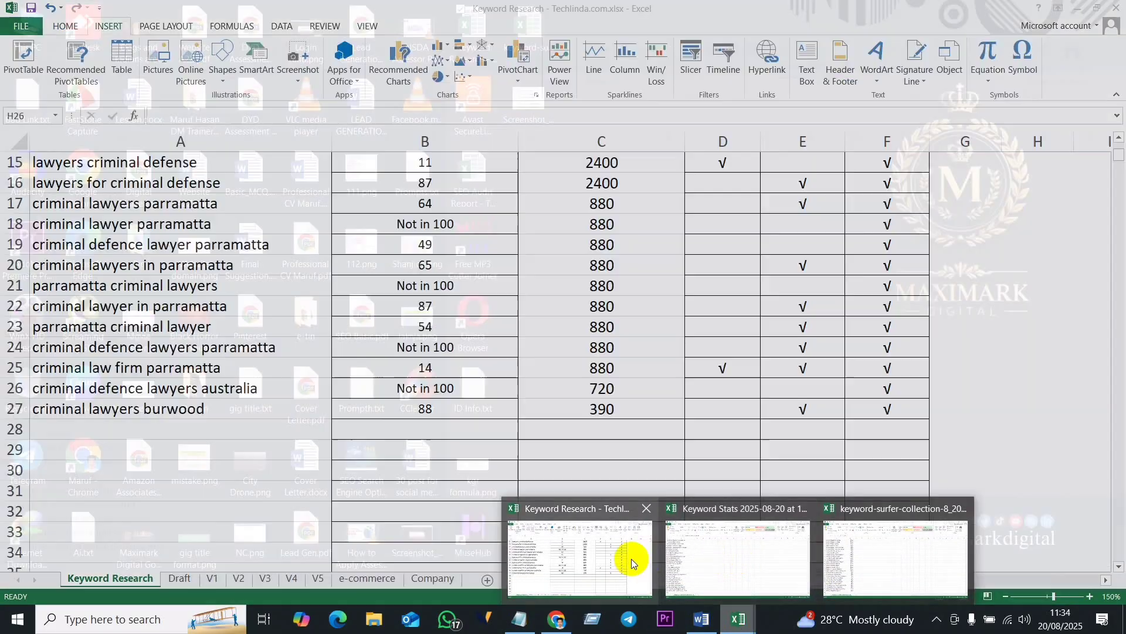
{"action": "left_click", "coordinate": [604, 554]}
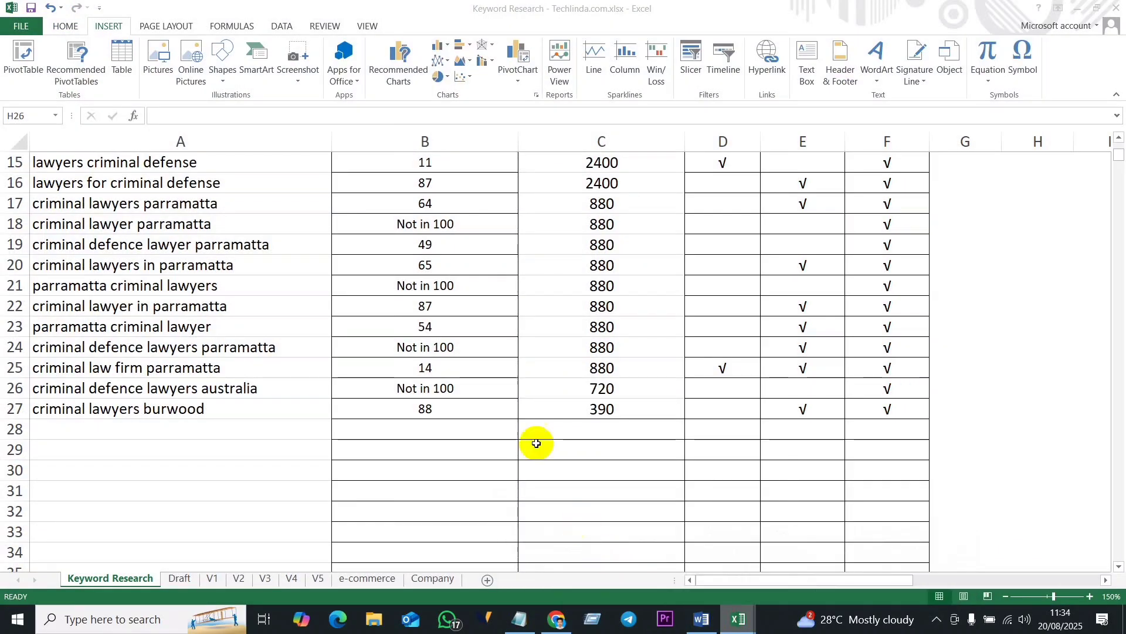
{"action": "left_click", "coordinate": [178, 578]}
- Clear the old keywords from the Keywords column, from cell B6 down to B42
{"action": "scroll", "coordinate": [470, 407], "scroll_direction": "up", "scroll_amount": 6}
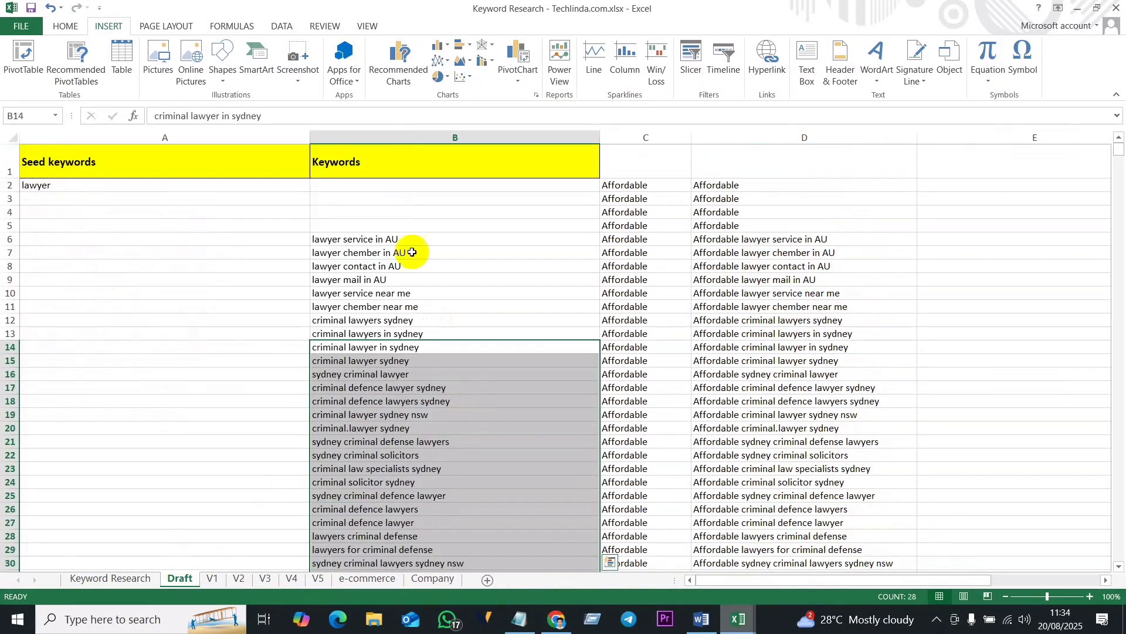
{"action": "left_click", "coordinate": [375, 239]}
{"action": "left_click_drag", "start_coordinate": [368, 239], "coordinate": [388, 549]}
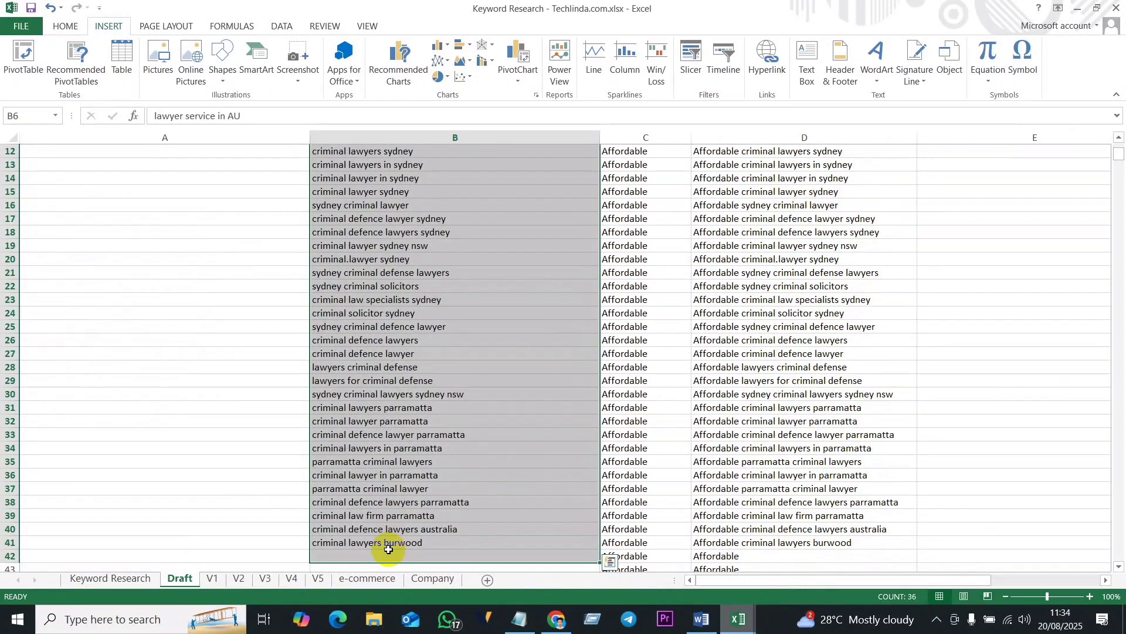
{"action": "key", "text": "Delete"}
{"action": "scroll", "coordinate": [388, 549], "scroll_direction": "up", "scroll_amount": 4}
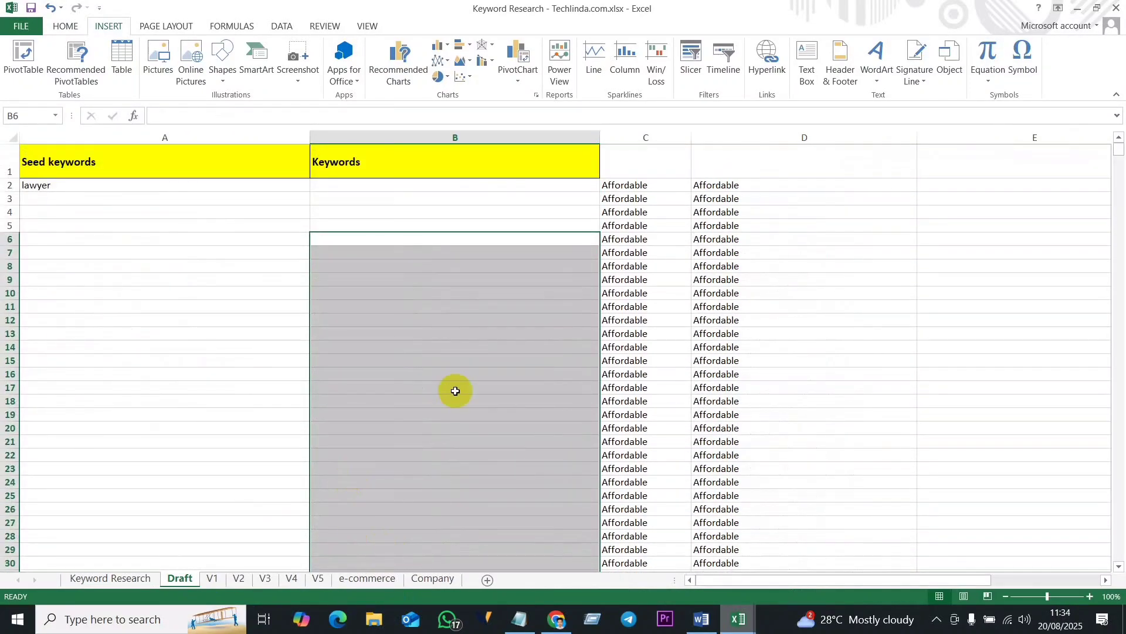
- Paste the copied keyword list into the Keywords column starting at cell B2
{"action": "key", "text": "ctrl+v"}
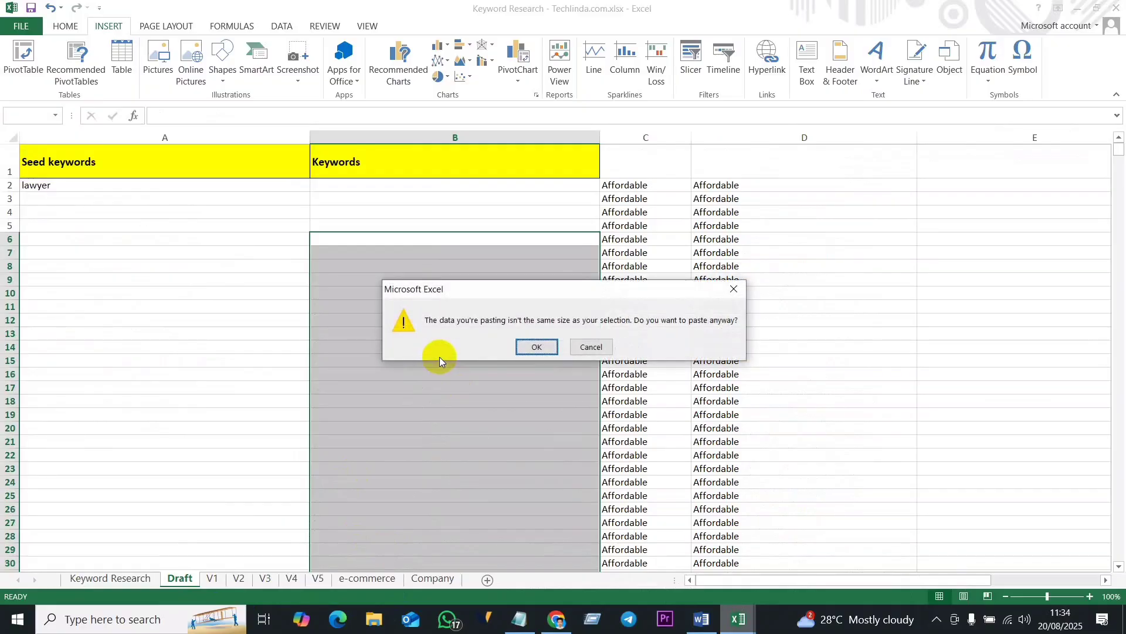
{"action": "left_click", "coordinate": [590, 346]}
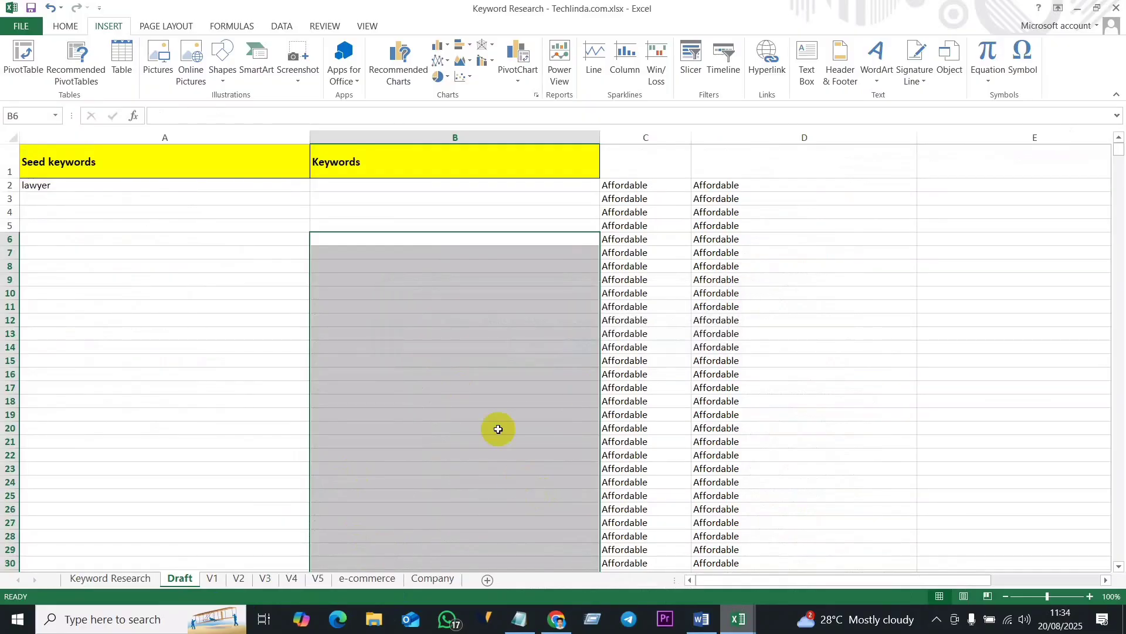
{"action": "left_click", "coordinate": [391, 265]}
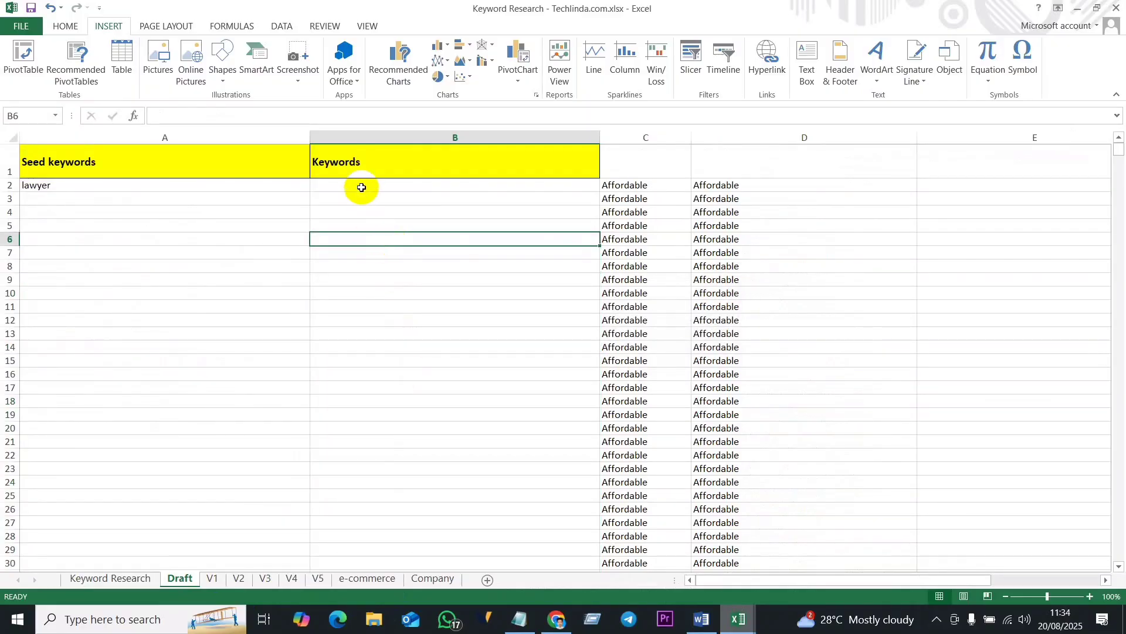
{"action": "left_click", "coordinate": [361, 186]}
{"action": "key", "text": "ctrl+v"}
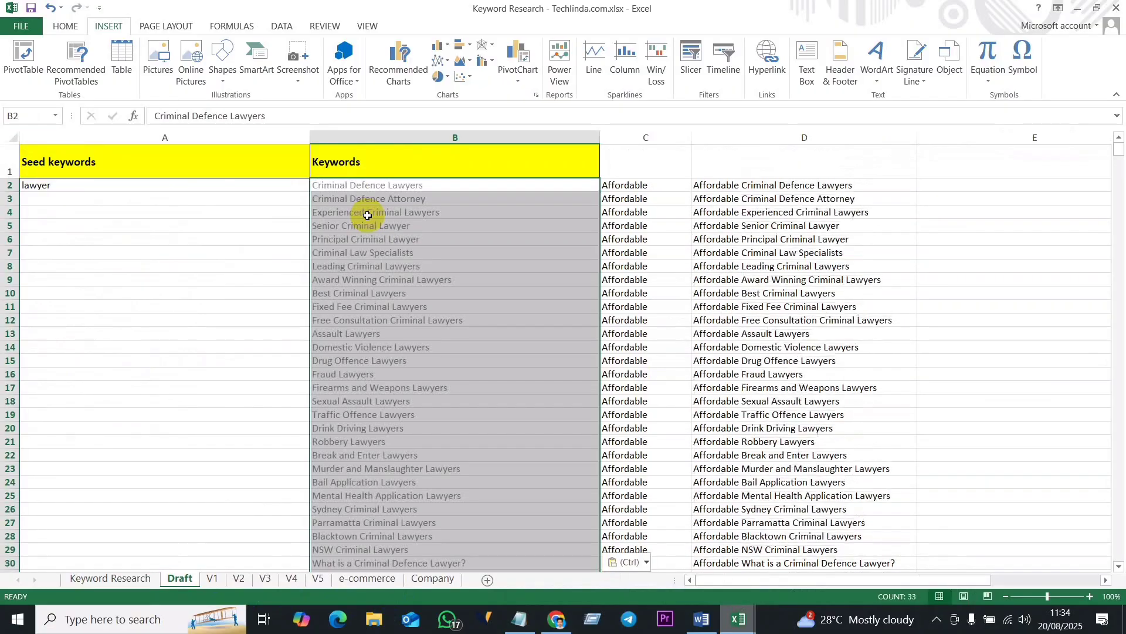
- Review the pasted keyword list in the Draft sheet's Keywords column down to its last entry
{"action": "scroll", "coordinate": [429, 401], "scroll_direction": "down", "scroll_amount": 6}
{"action": "scroll", "coordinate": [430, 401], "scroll_direction": "up", "scroll_amount": 6}
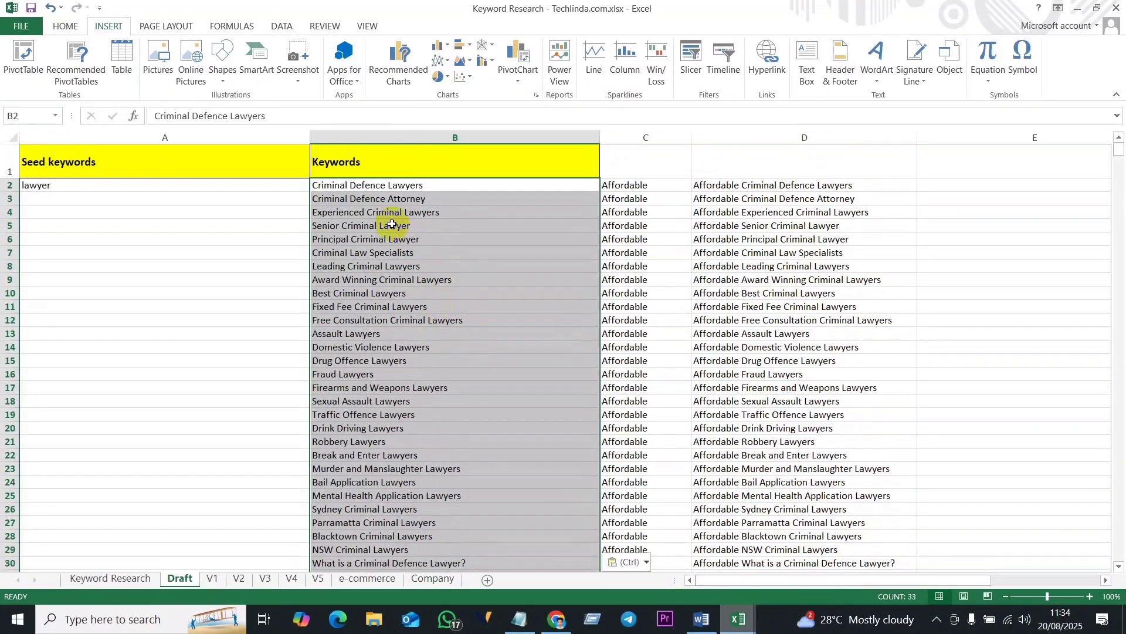
{"action": "left_click", "coordinate": [396, 225]}
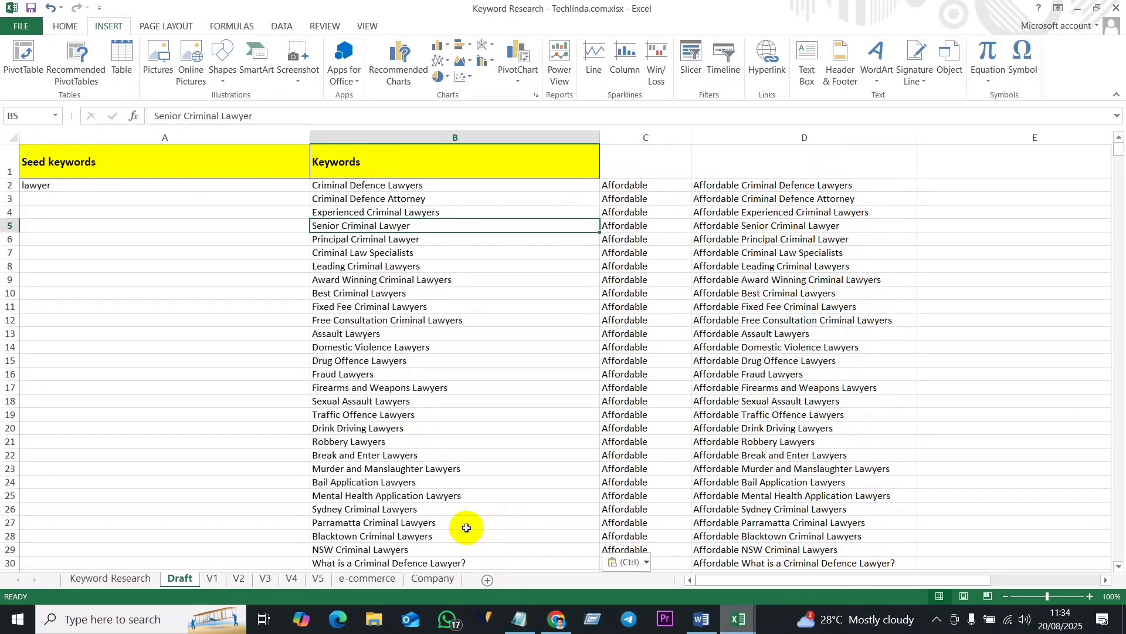
{"action": "scroll", "coordinate": [418, 411], "scroll_direction": "down", "scroll_amount": 3}
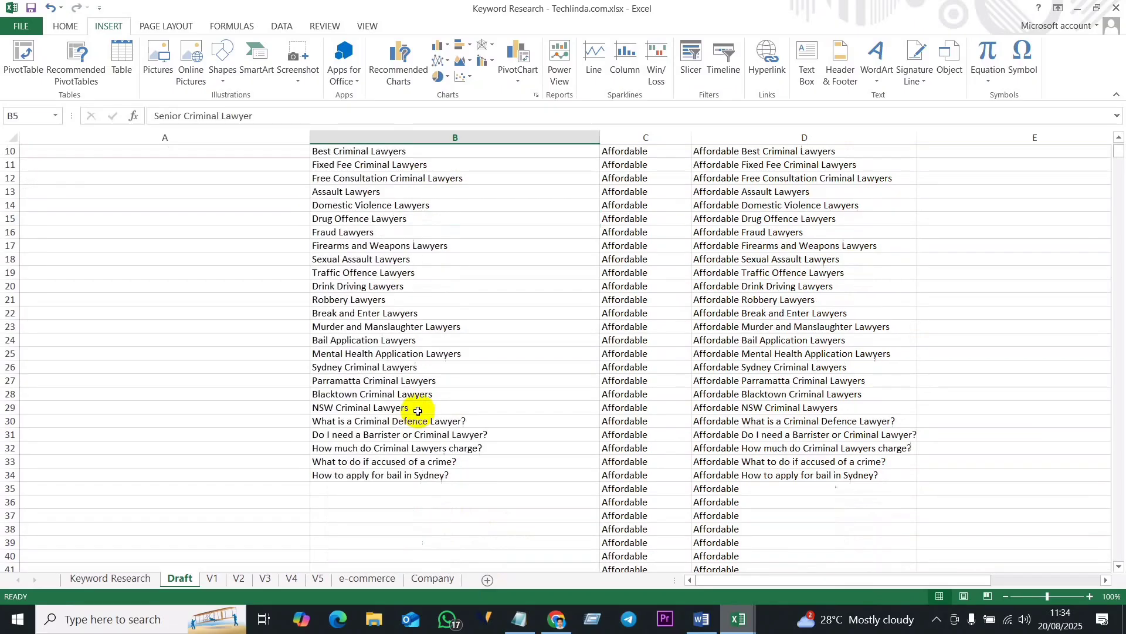
{"action": "scroll", "coordinate": [416, 387], "scroll_direction": "down", "scroll_amount": 1}
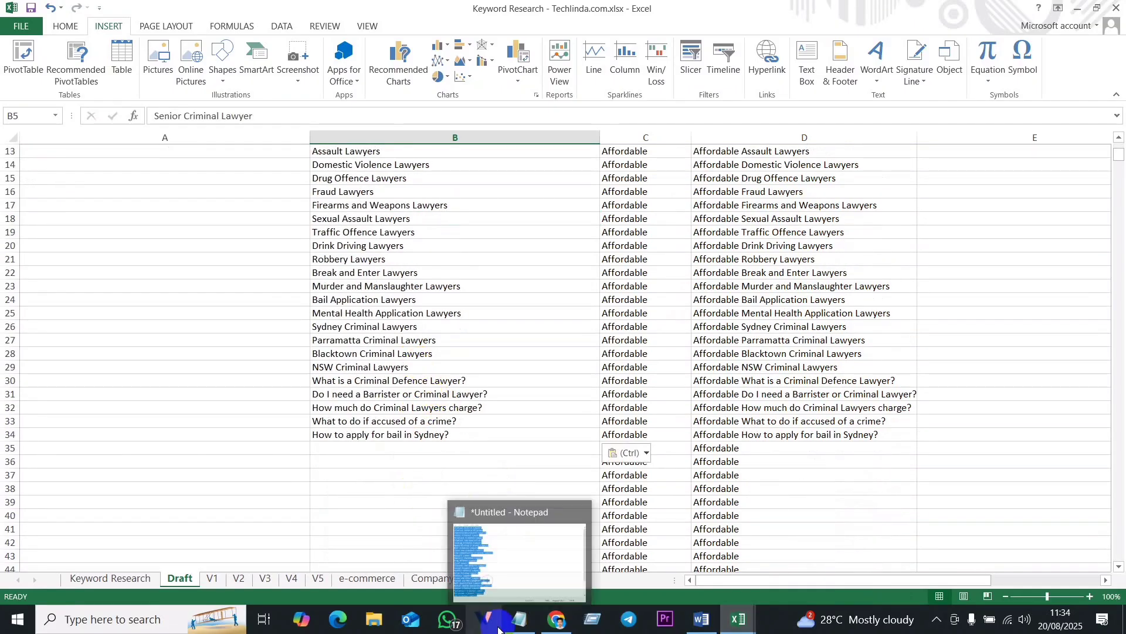
{"action": "left_click", "coordinate": [562, 621]}
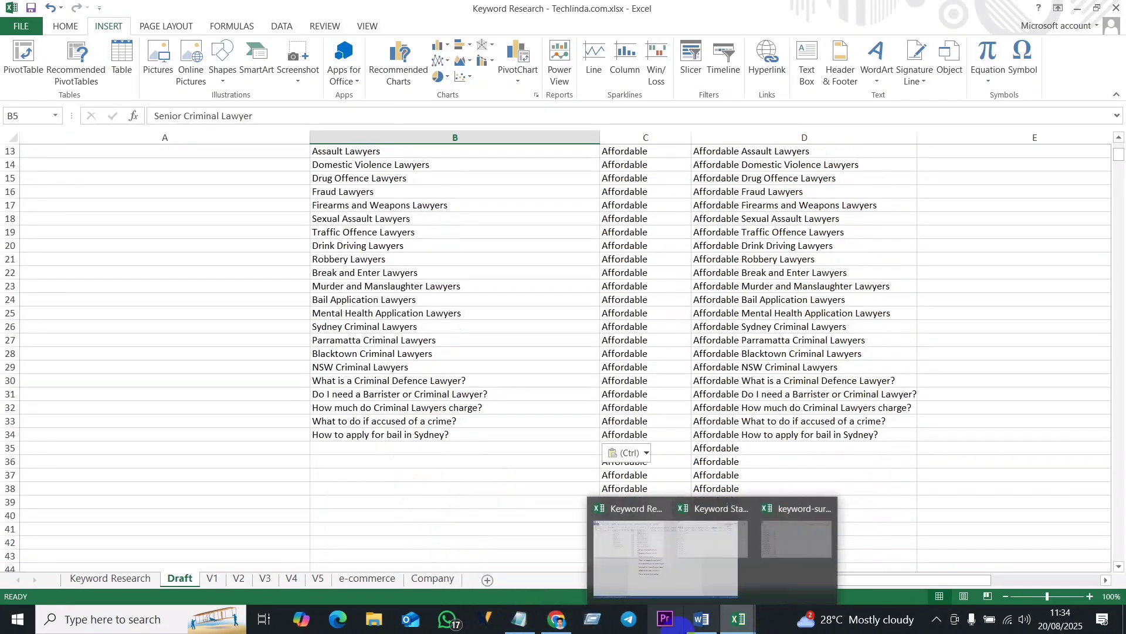
{"action": "mouse_move", "coordinate": [702, 628]}
{"action": "mouse_move", "coordinate": [559, 624]}
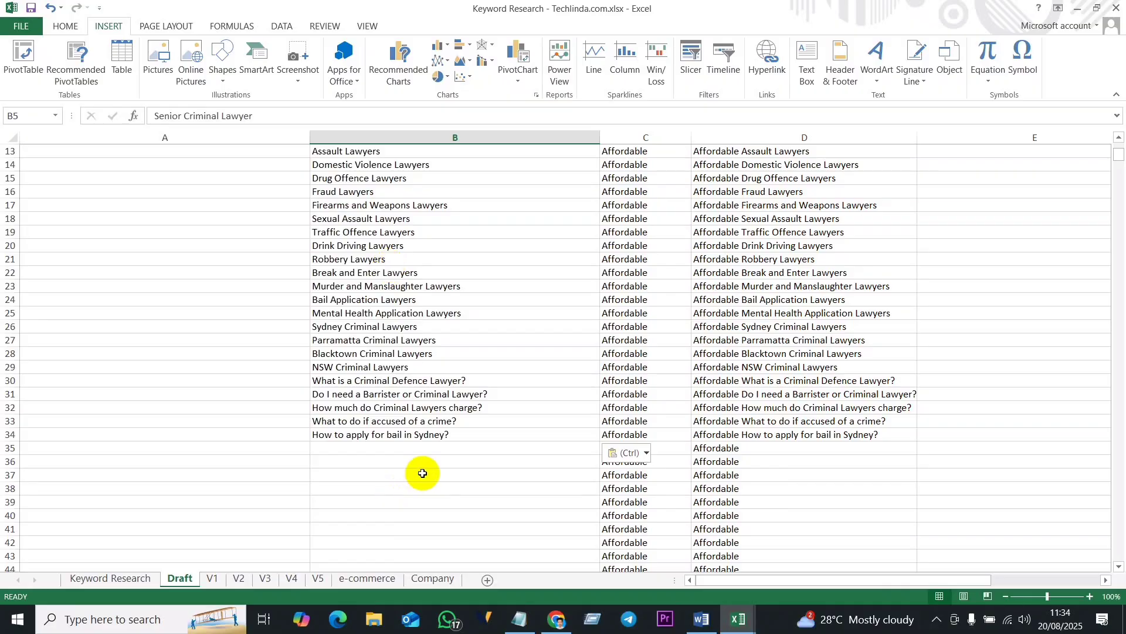
- Go through the Keywords column from cell B2 and select the empty cell B35 below the last keyword
{"action": "left_click", "coordinate": [390, 439]}
{"action": "left_click", "coordinate": [390, 445]}
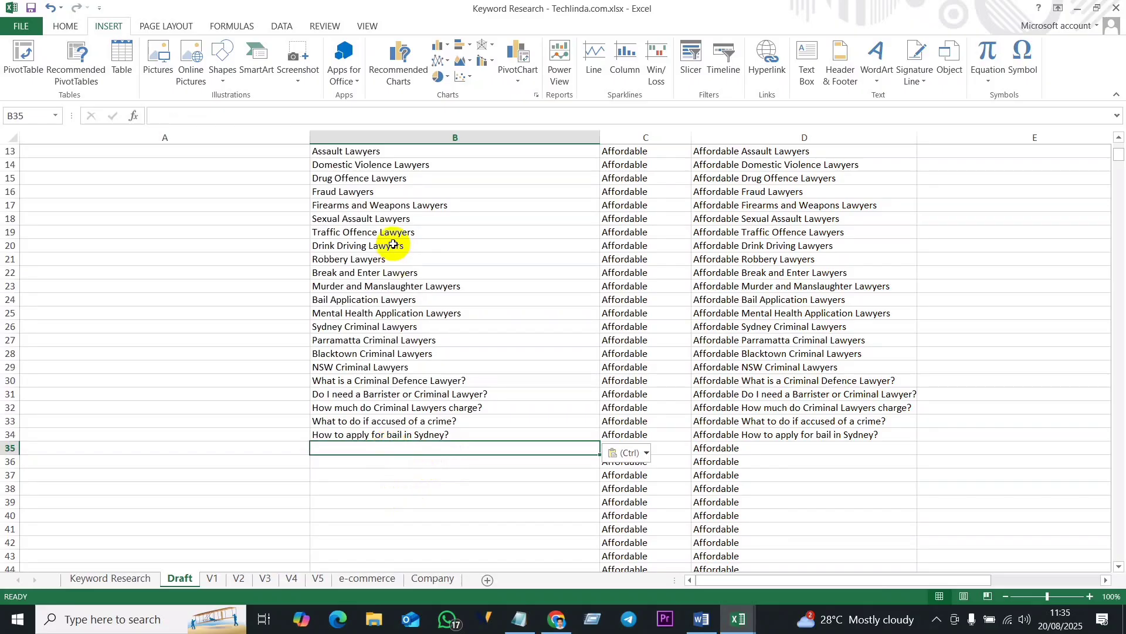
{"action": "scroll", "coordinate": [396, 235], "scroll_direction": "up", "scroll_amount": 4}
{"action": "left_click", "coordinate": [459, 185]}
{"action": "left_click_drag", "start_coordinate": [460, 184], "coordinate": [467, 453]}
{"action": "left_click", "coordinate": [449, 464]}
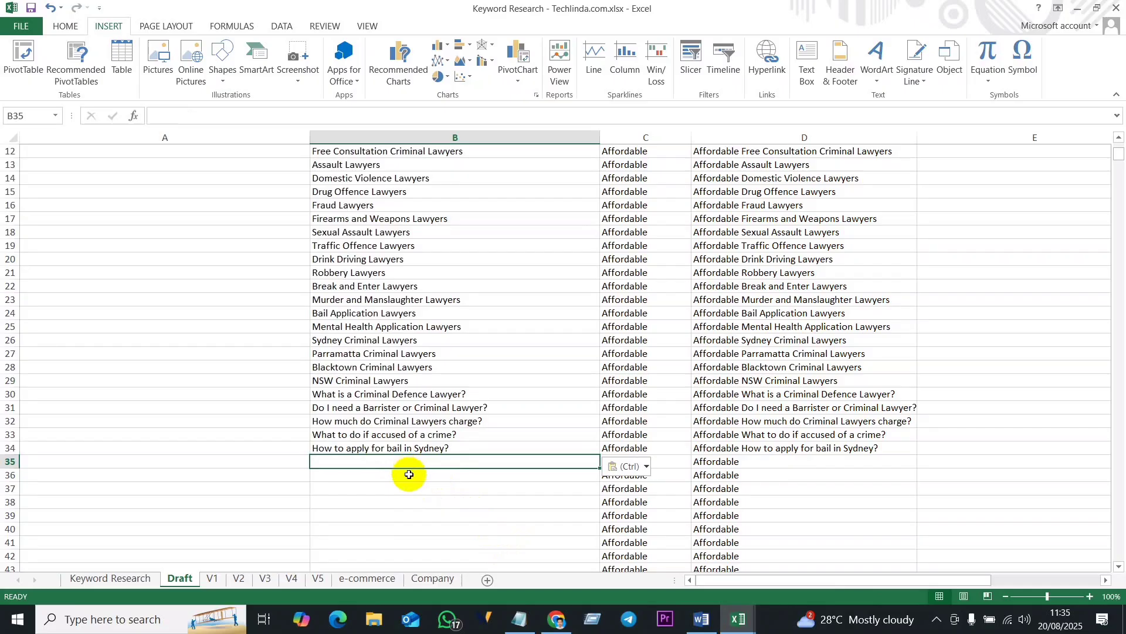
{"action": "left_click", "coordinate": [449, 482]}
{"action": "left_click", "coordinate": [442, 463]}
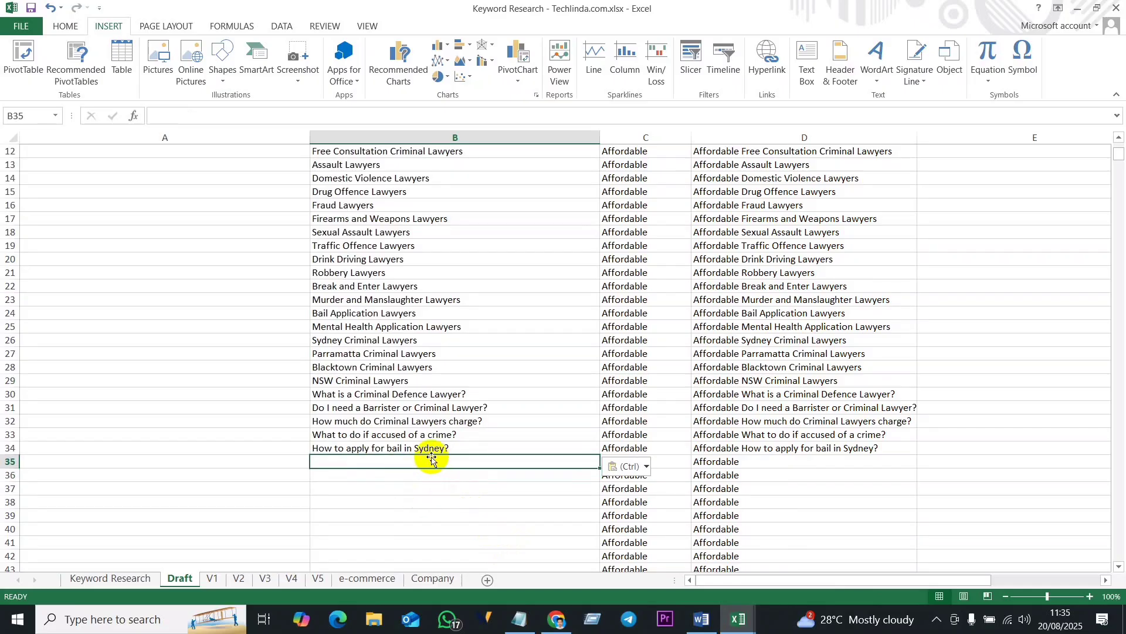
- Switch to the ChatGPT conversation in Chrome and review the supporting keyword groups through the closing notes of the reply
{"action": "left_click", "coordinate": [559, 622]}
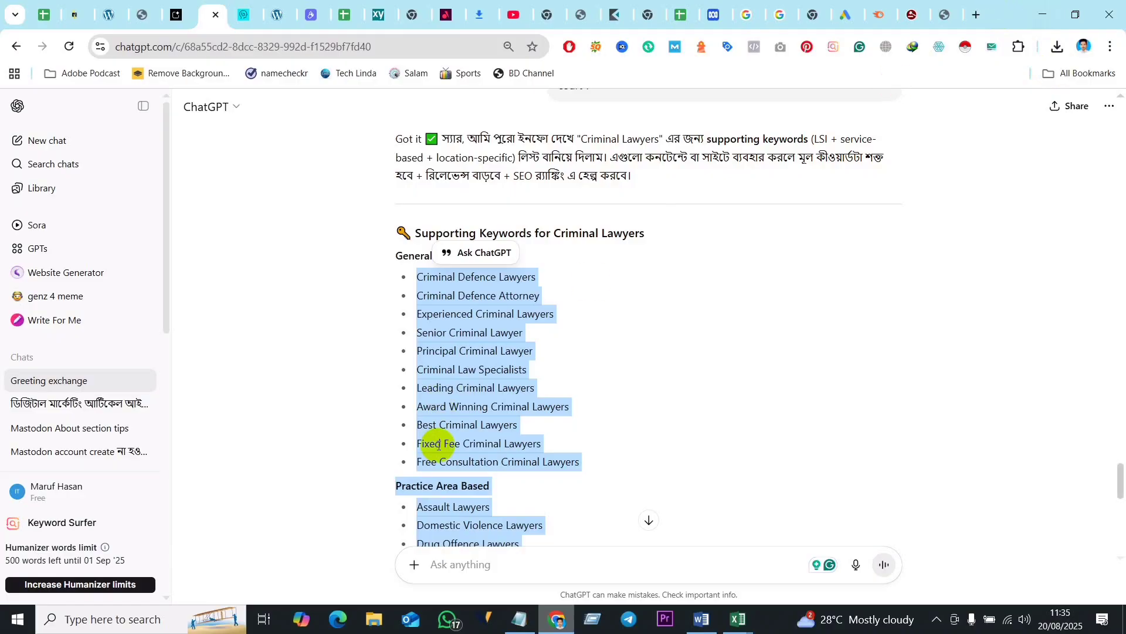
{"action": "left_click", "coordinate": [538, 397]}
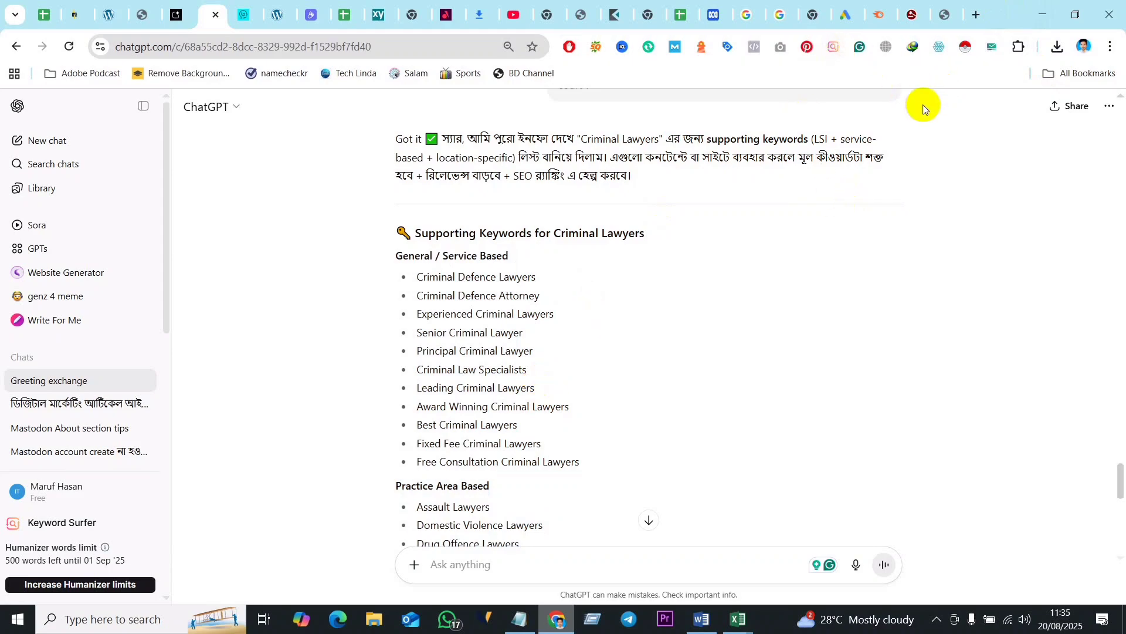
{"action": "scroll", "coordinate": [538, 319], "scroll_direction": "down", "scroll_amount": 12}
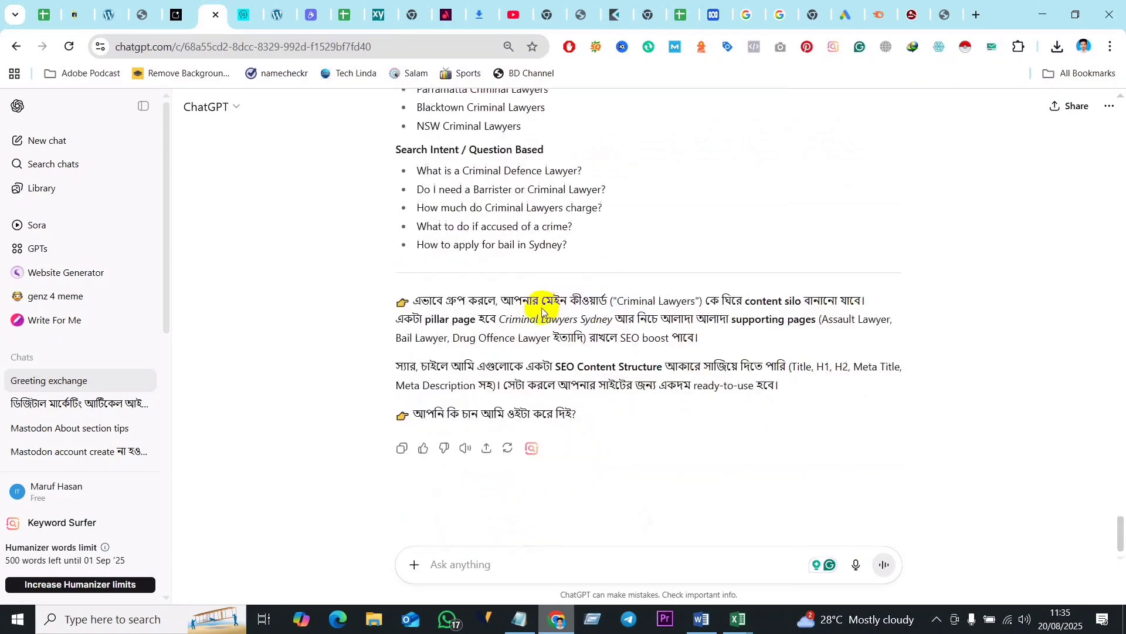
{"action": "scroll", "coordinate": [531, 311], "scroll_direction": "up", "scroll_amount": 15}
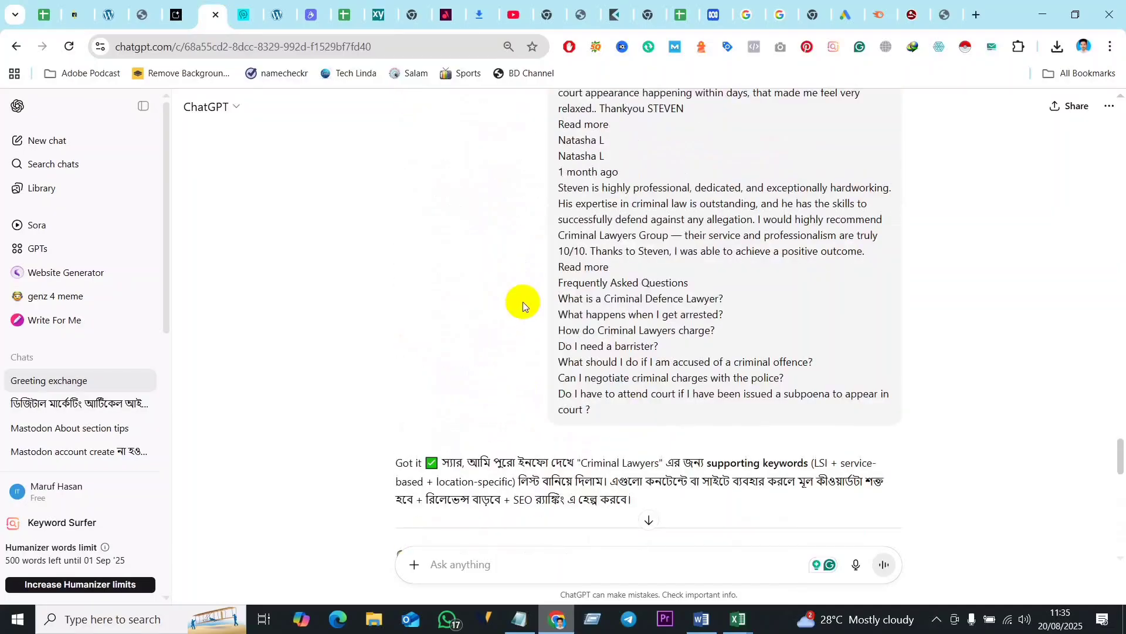
{"action": "scroll", "coordinate": [517, 387], "scroll_direction": "down", "scroll_amount": 12}
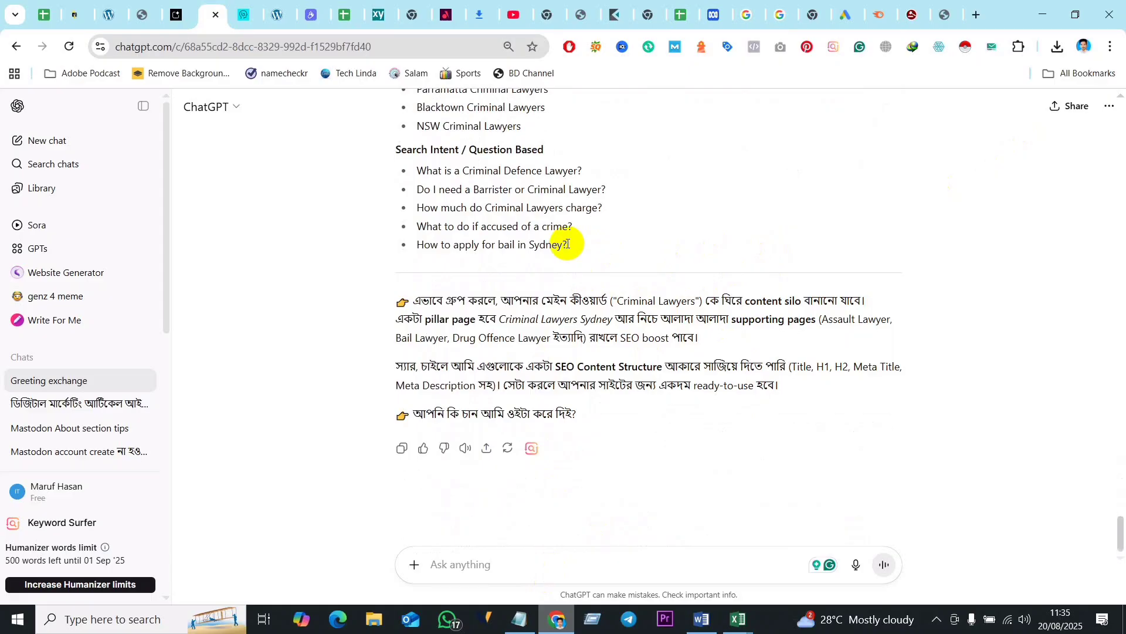
{"action": "left_click_drag", "start_coordinate": [567, 245], "coordinate": [378, 318]}
{"action": "left_click", "coordinate": [568, 423]}
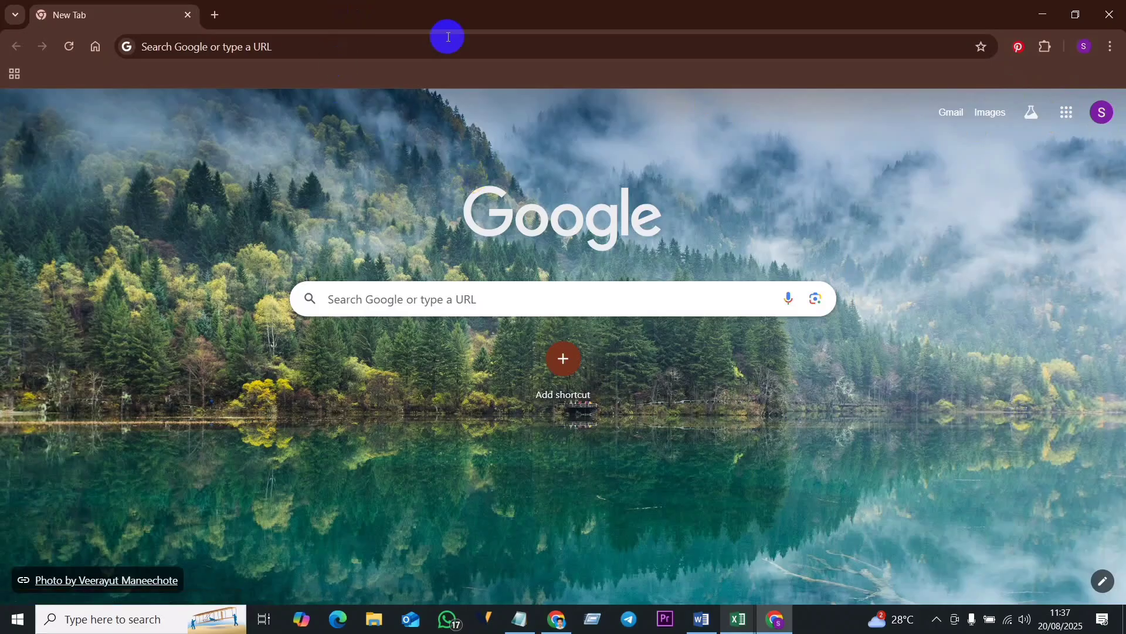
- Search Google for "google keyword planner"
{"action": "left_click", "coordinate": [419, 302]}
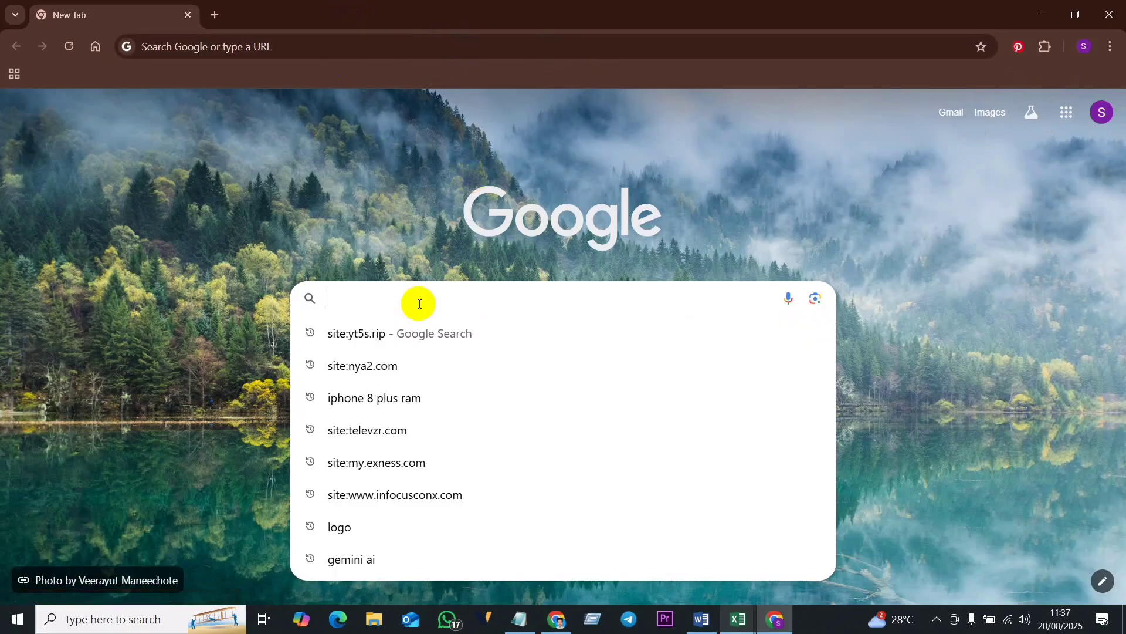
{"action": "type", "text": "g"}
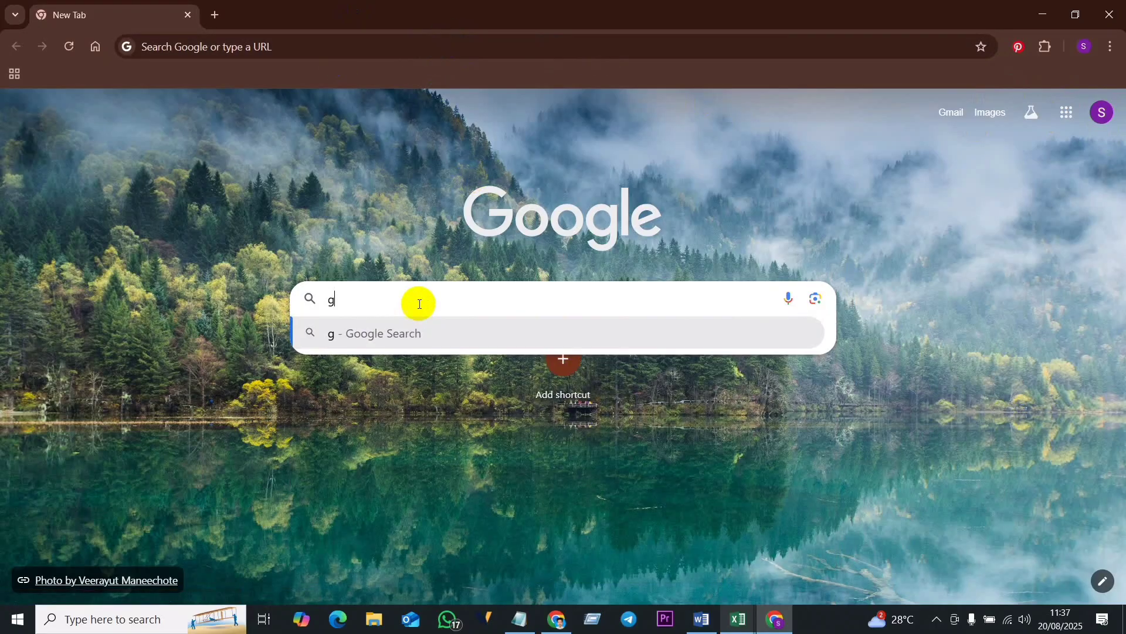
{"action": "type", "text": "oogle k"}
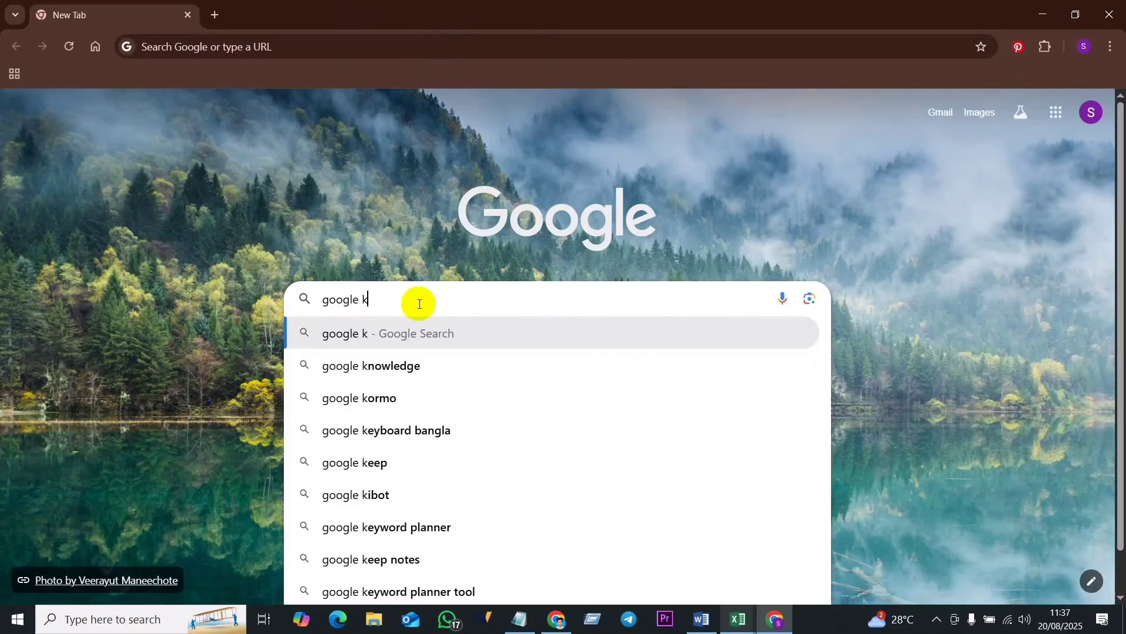
{"action": "type", "text": "eyword"}
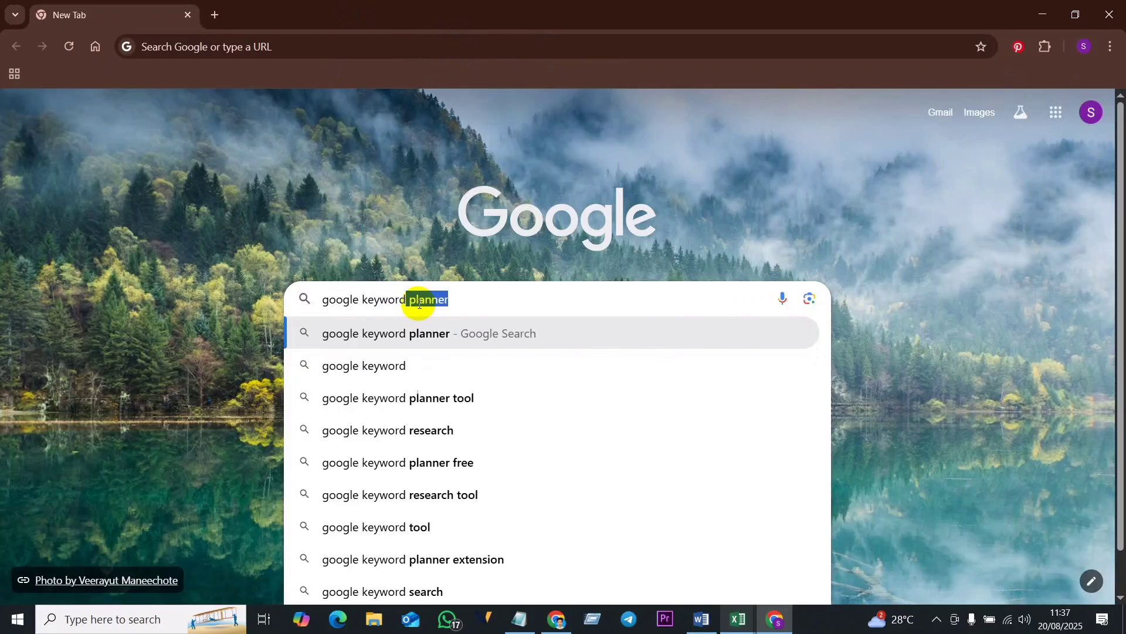
{"action": "key", "text": "Right"}
{"action": "key", "text": "Return"}
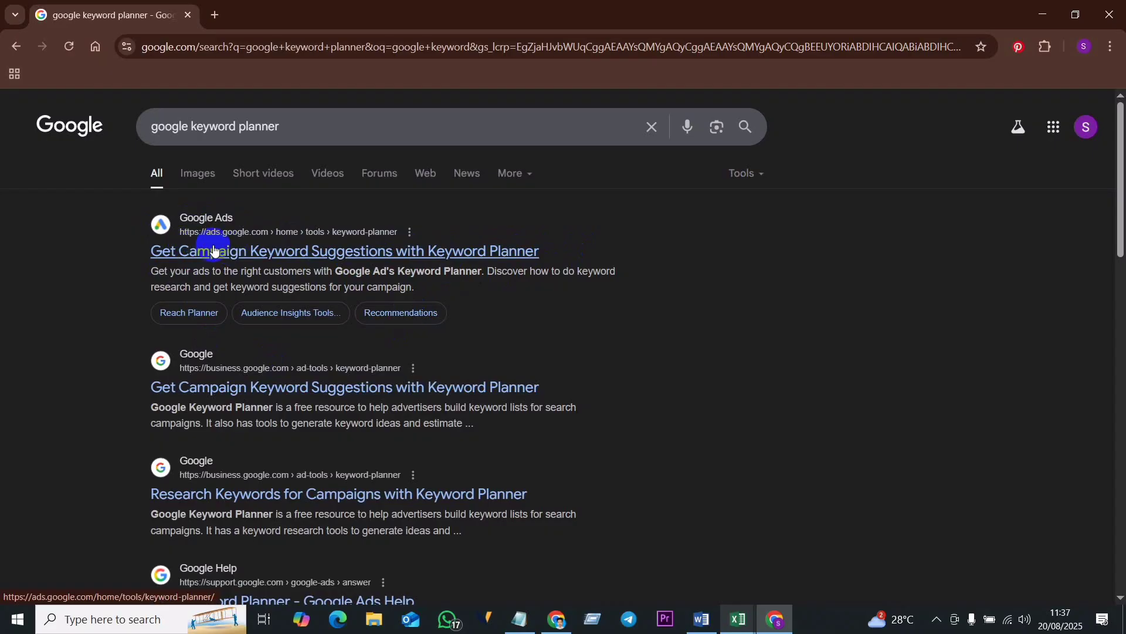
- Open the Google Ads Keyword Planner search result in a new tab and go to the Google Ads sign-in
{"action": "middle_click", "coordinate": [256, 256]}
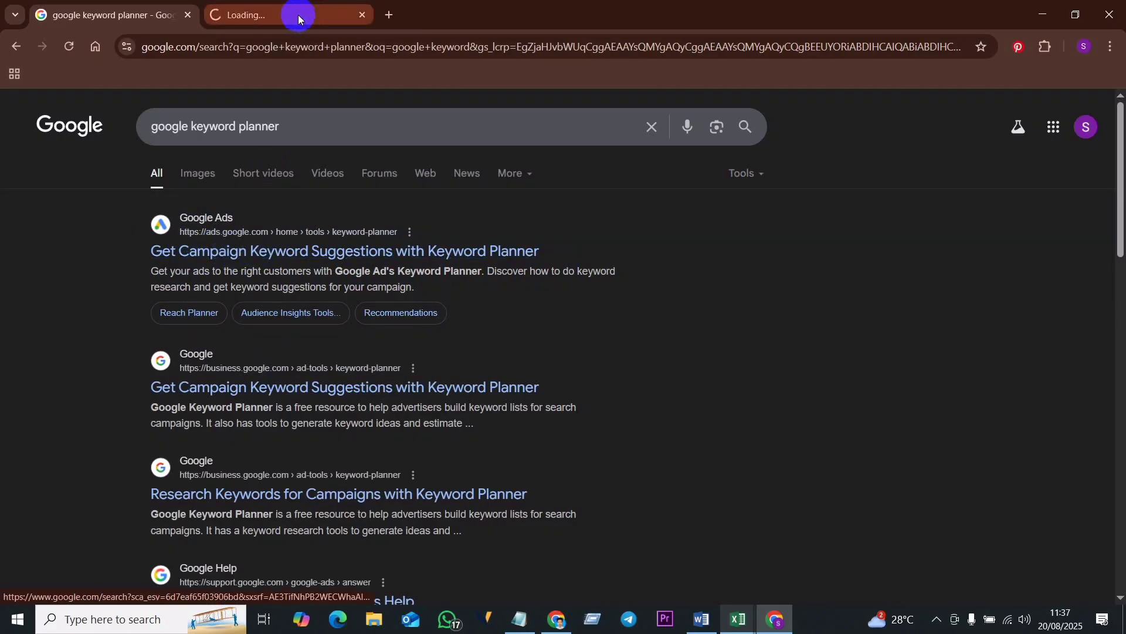
{"action": "left_click", "coordinate": [265, 17]}
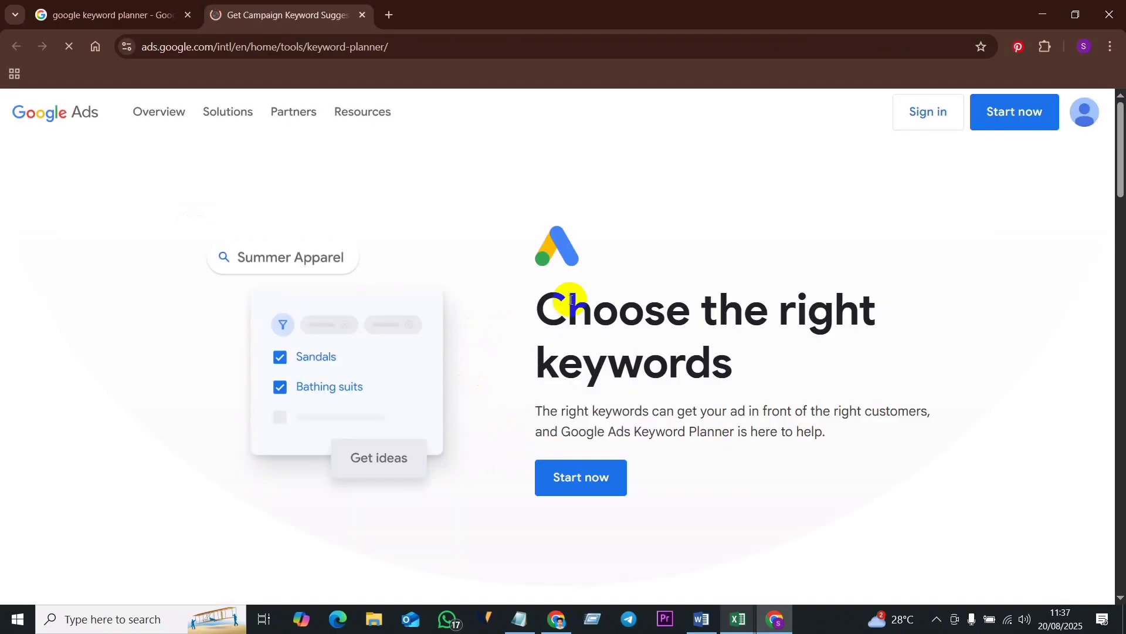
{"action": "left_click", "coordinate": [132, 9]}
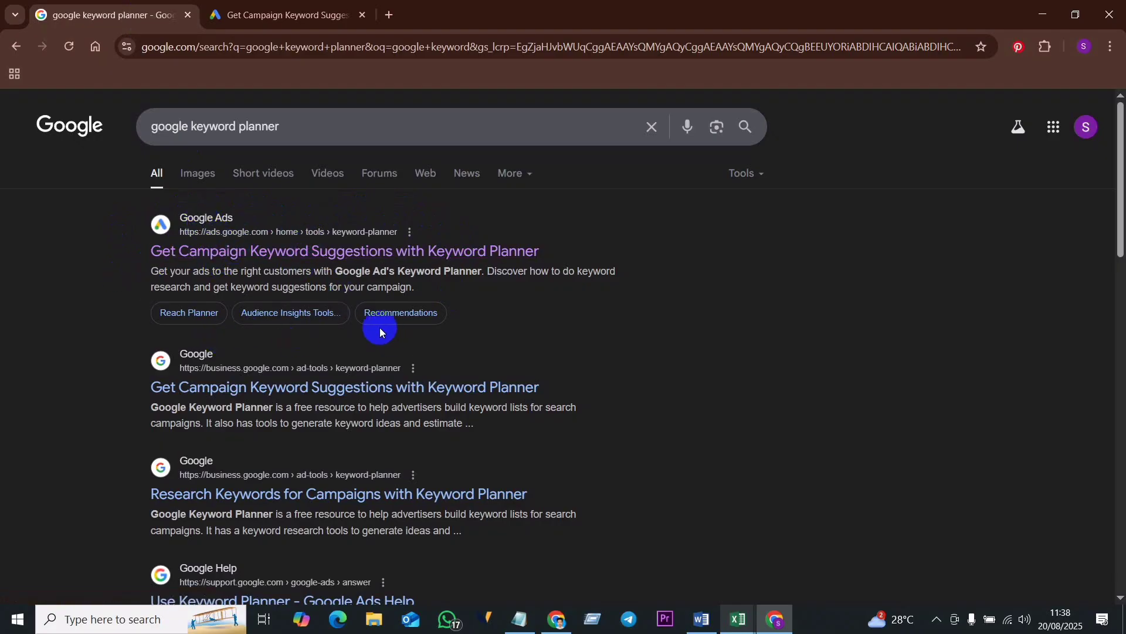
{"action": "left_click", "coordinate": [284, 14]}
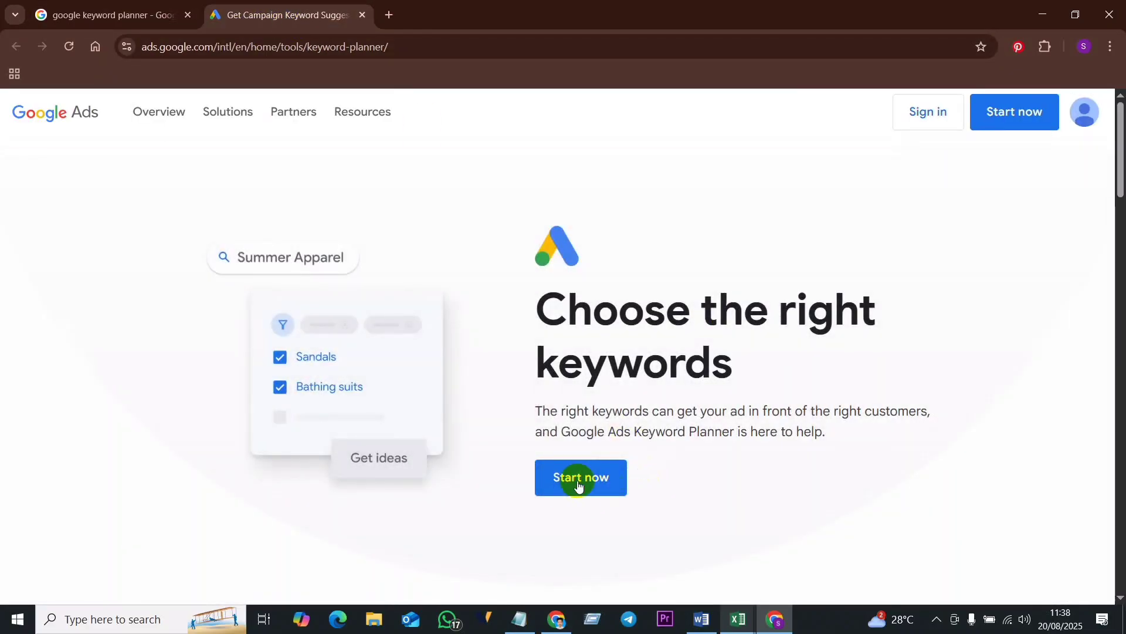
{"action": "left_click", "coordinate": [590, 487]}
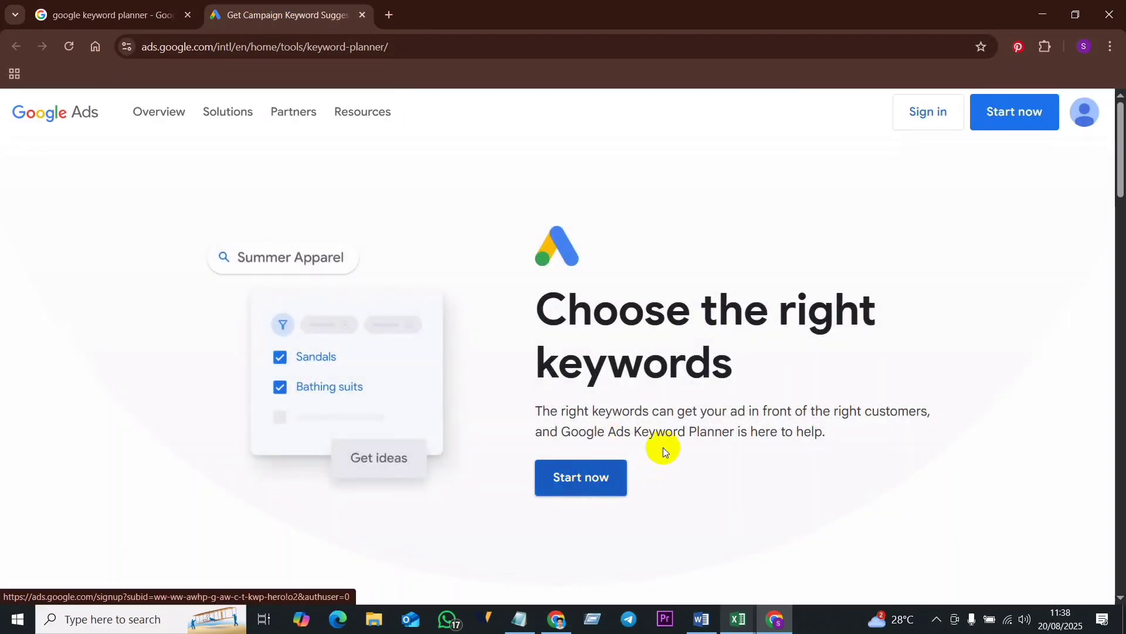
{"action": "left_click", "coordinate": [924, 117]}
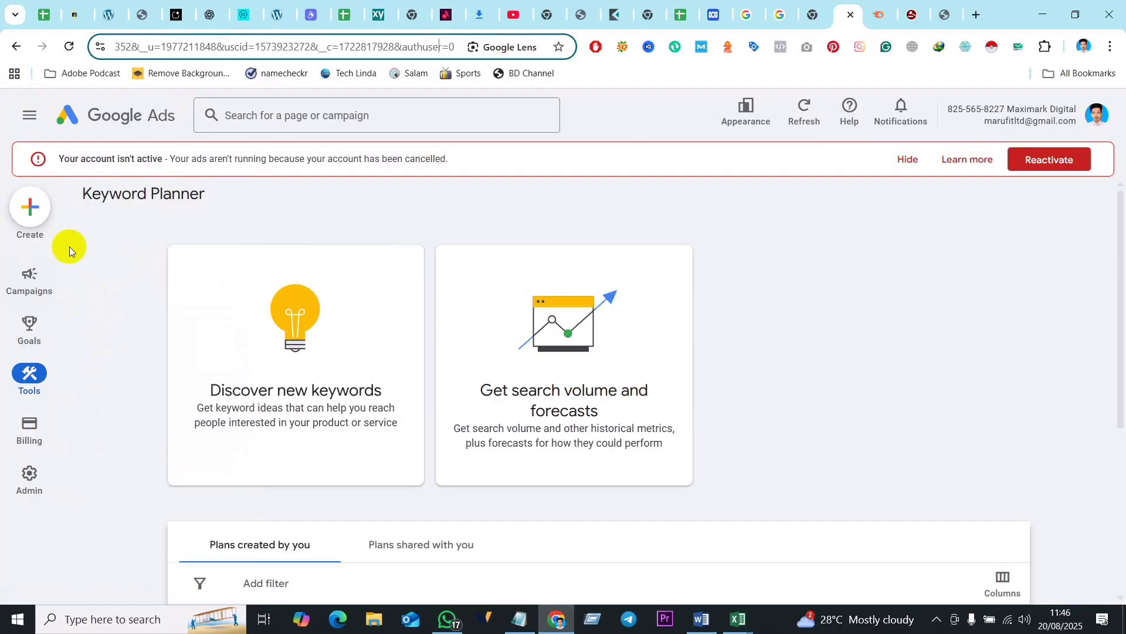
- Open the Google Ads account's campaign Overview and look through the page
{"action": "mouse_move", "coordinate": [29, 269]}
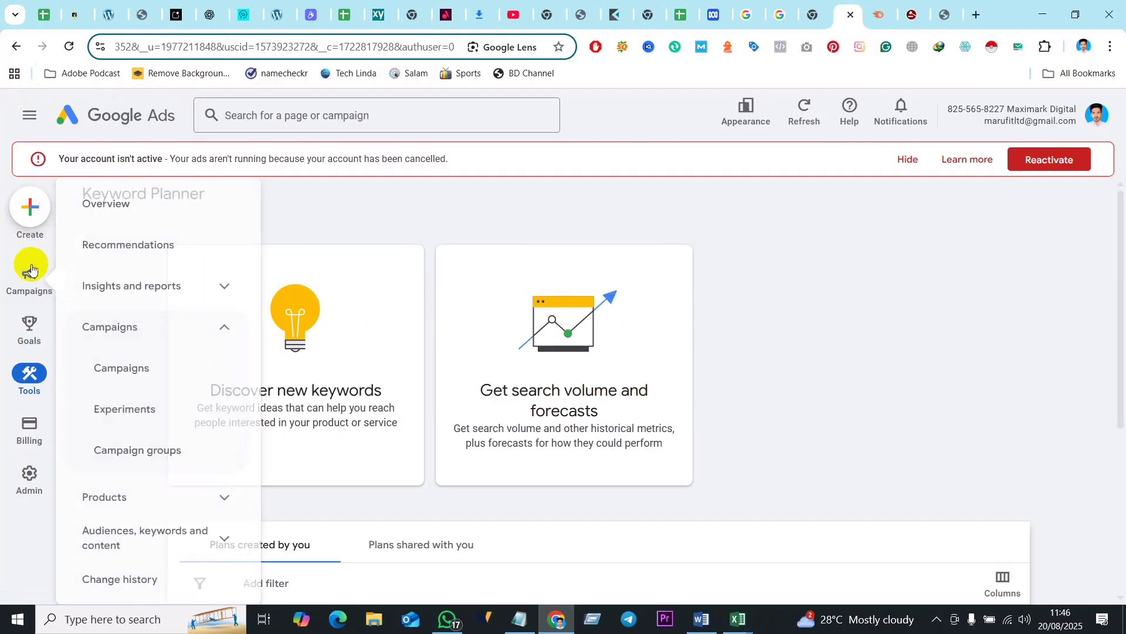
{"action": "left_click", "coordinate": [82, 132]}
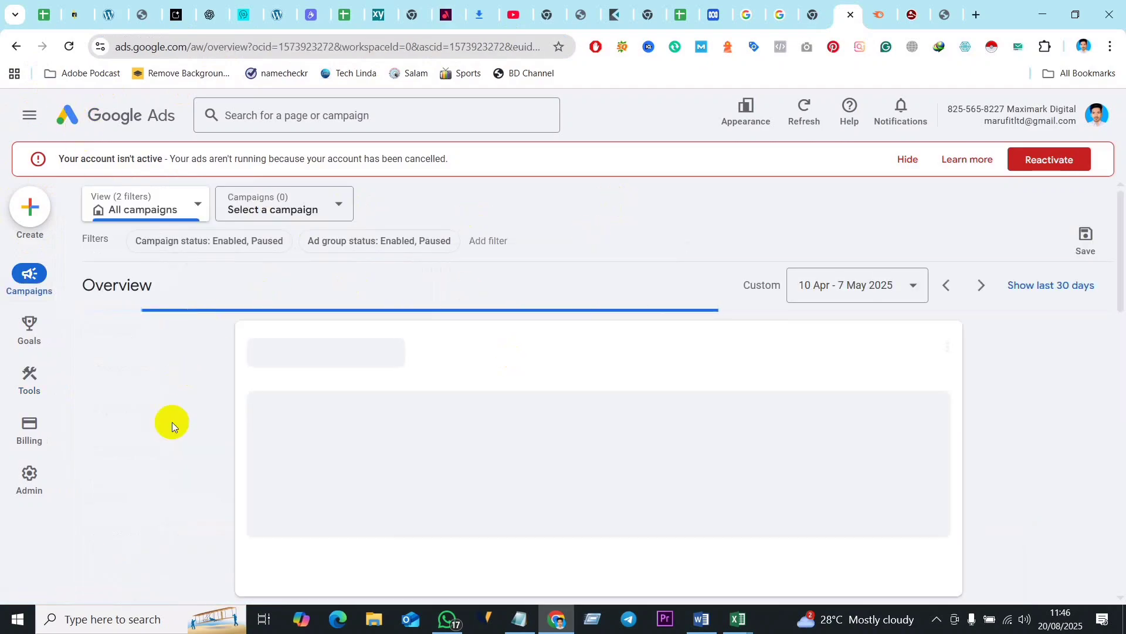
{"action": "mouse_move", "coordinate": [29, 478]}
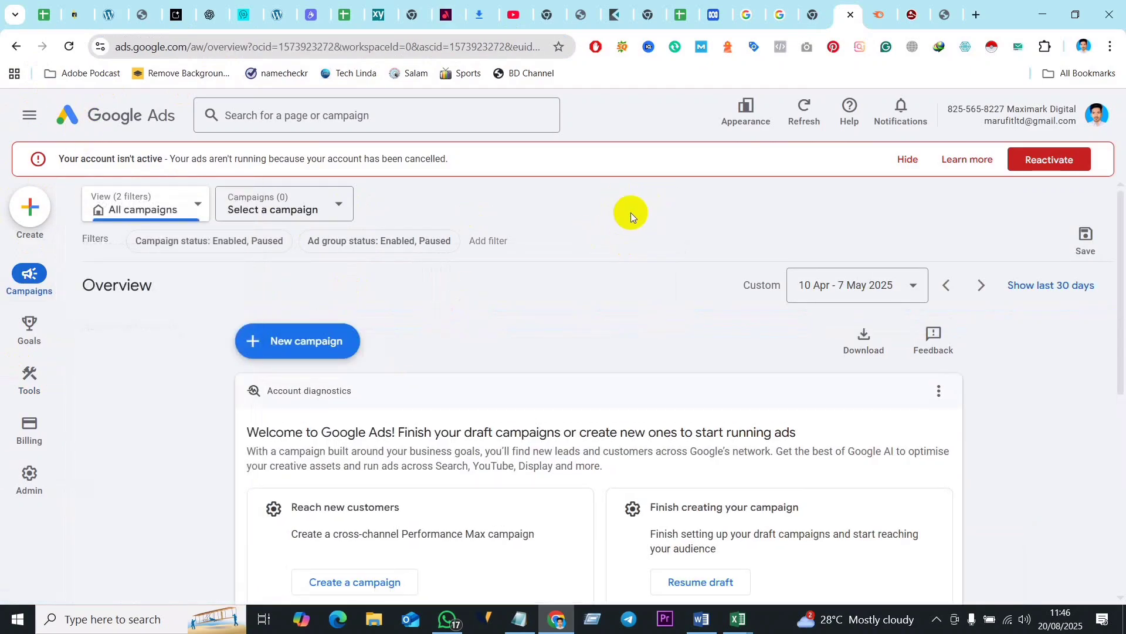
{"action": "scroll", "coordinate": [337, 315], "scroll_direction": "down", "scroll_amount": 1}
{"action": "scroll", "coordinate": [509, 221], "scroll_direction": "down", "scroll_amount": 4}
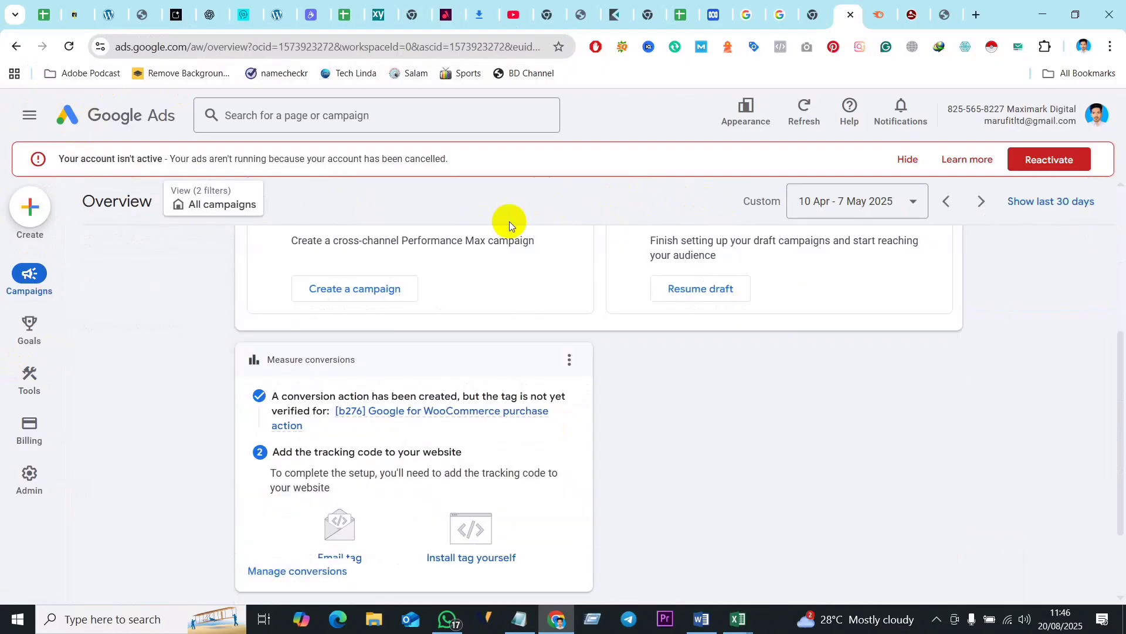
{"action": "scroll", "coordinate": [220, 411], "scroll_direction": "up", "scroll_amount": 5}
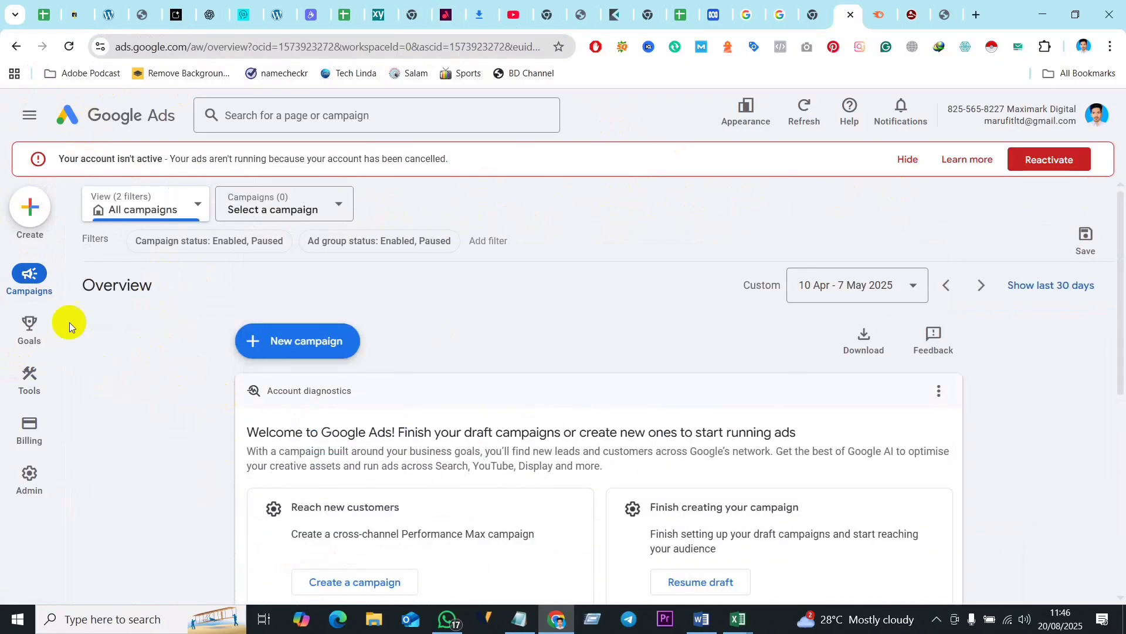
- Open Keyword Planner from the Google Ads planning tools and start Discover new keywords with the keyword-based form
{"action": "mouse_move", "coordinate": [5, 496]}
{"action": "mouse_move", "coordinate": [27, 379]}
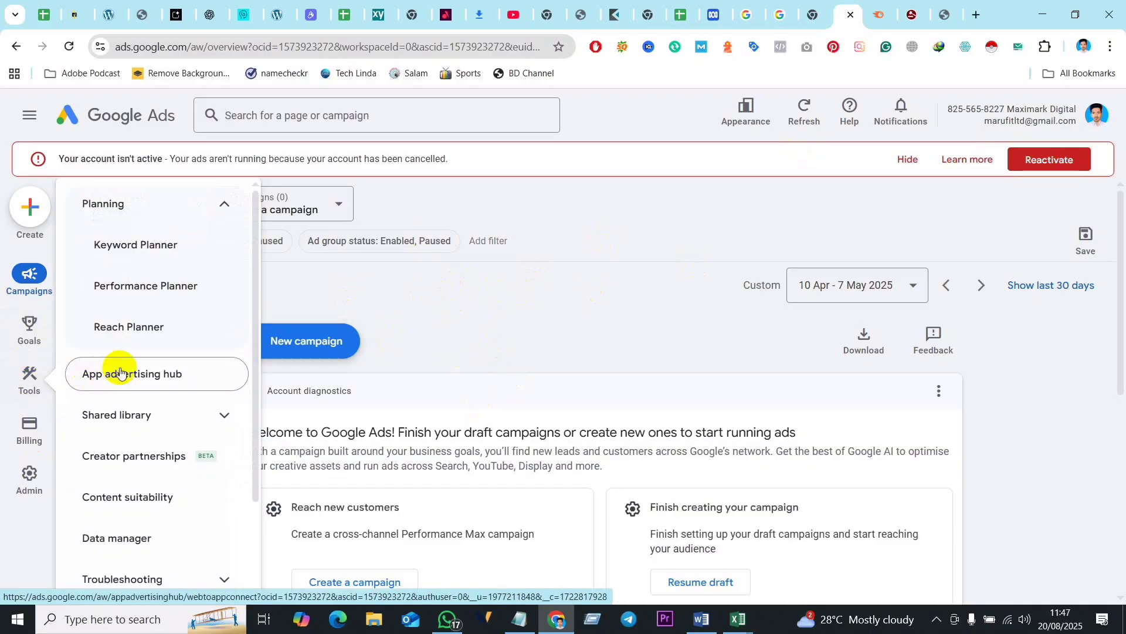
{"action": "left_click", "coordinate": [161, 249]}
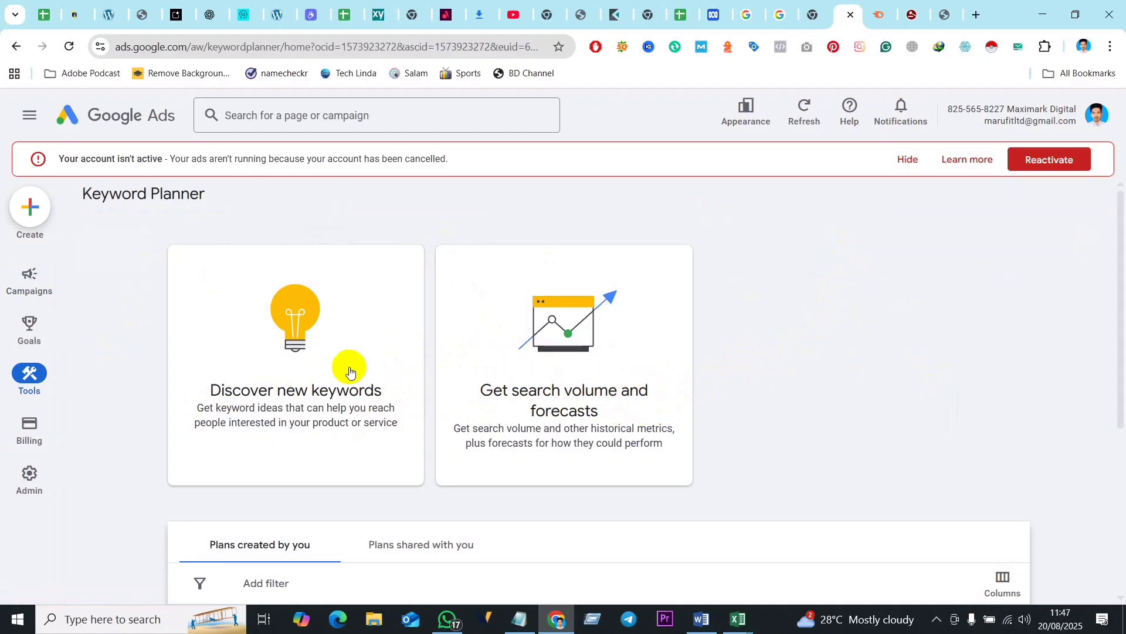
{"action": "left_click", "coordinate": [301, 378]}
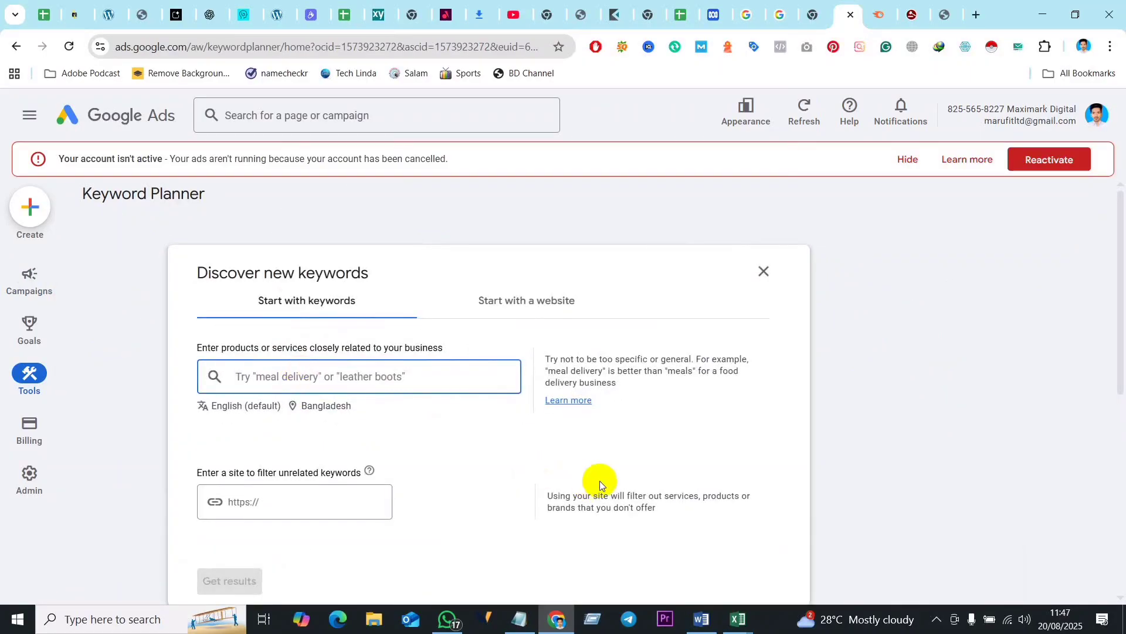
- Enter "Lawyers" as the seed keyword and set the target location to Australia only, removing Bangladesh
{"action": "scroll", "coordinate": [885, 280], "scroll_direction": "down", "scroll_amount": 2}
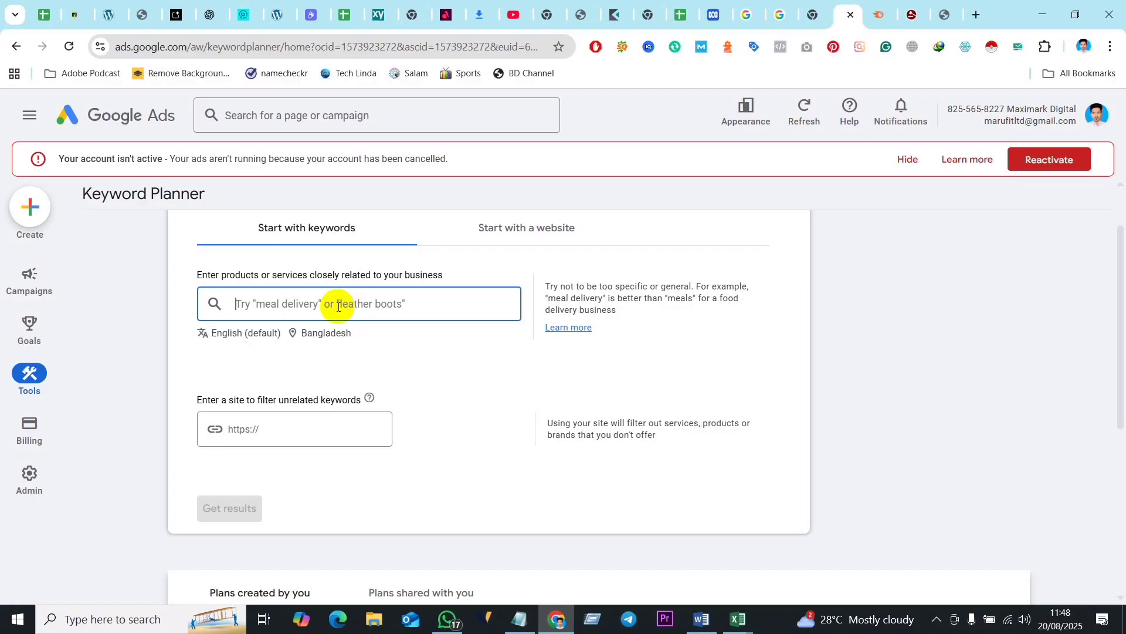
{"action": "type", "text": "Lawyers"}
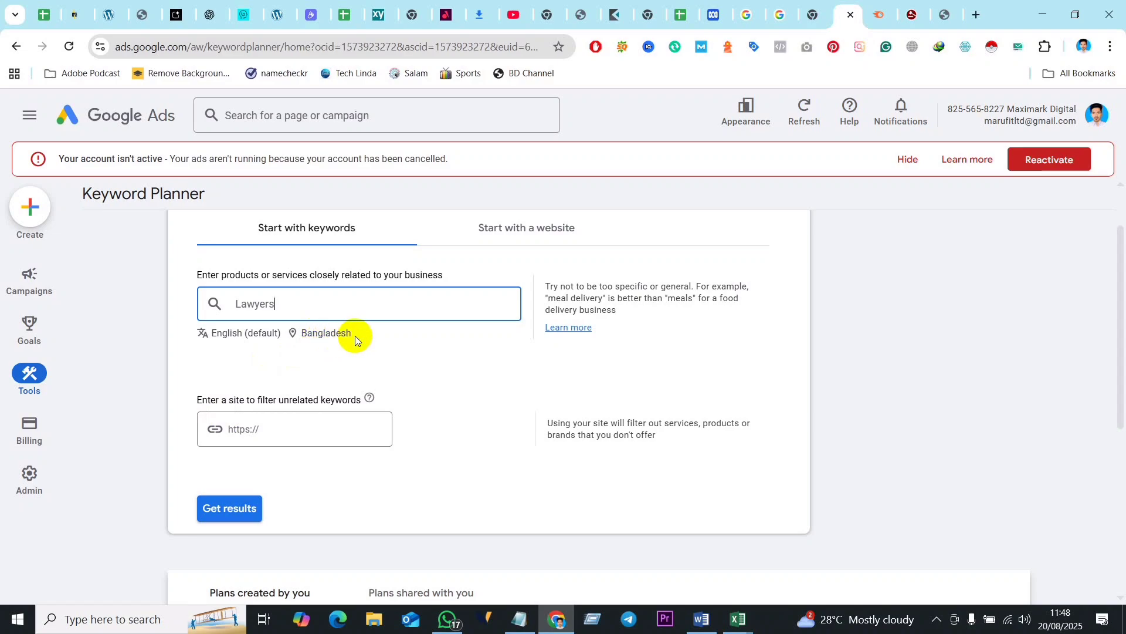
{"action": "left_click", "coordinate": [317, 335]}
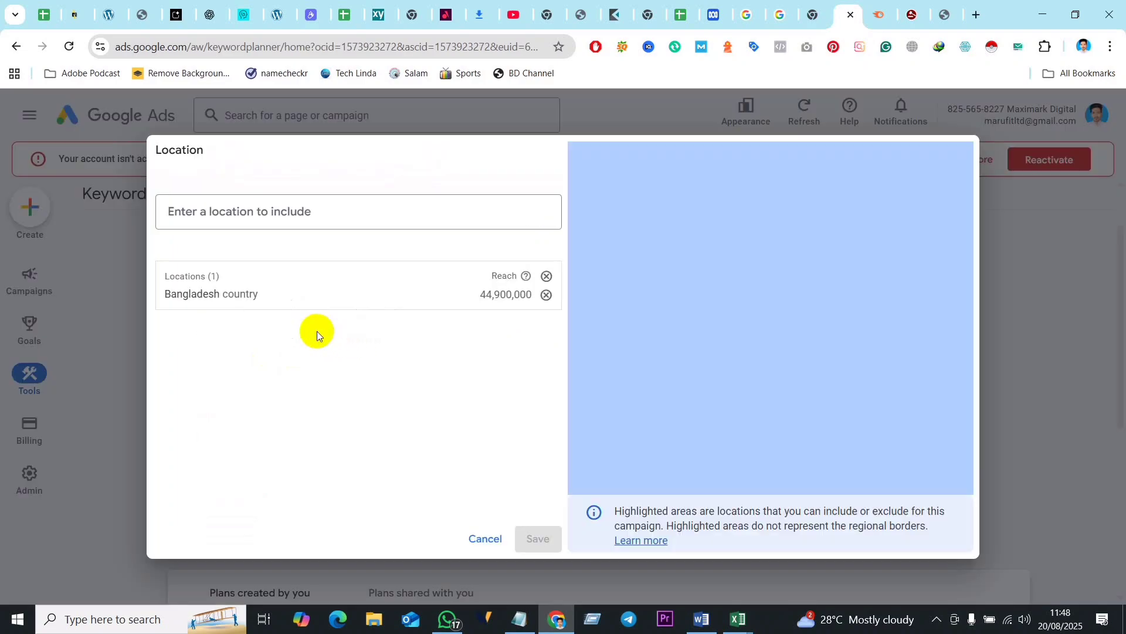
{"action": "left_click", "coordinate": [257, 212]}
{"action": "type", "text": "A"}
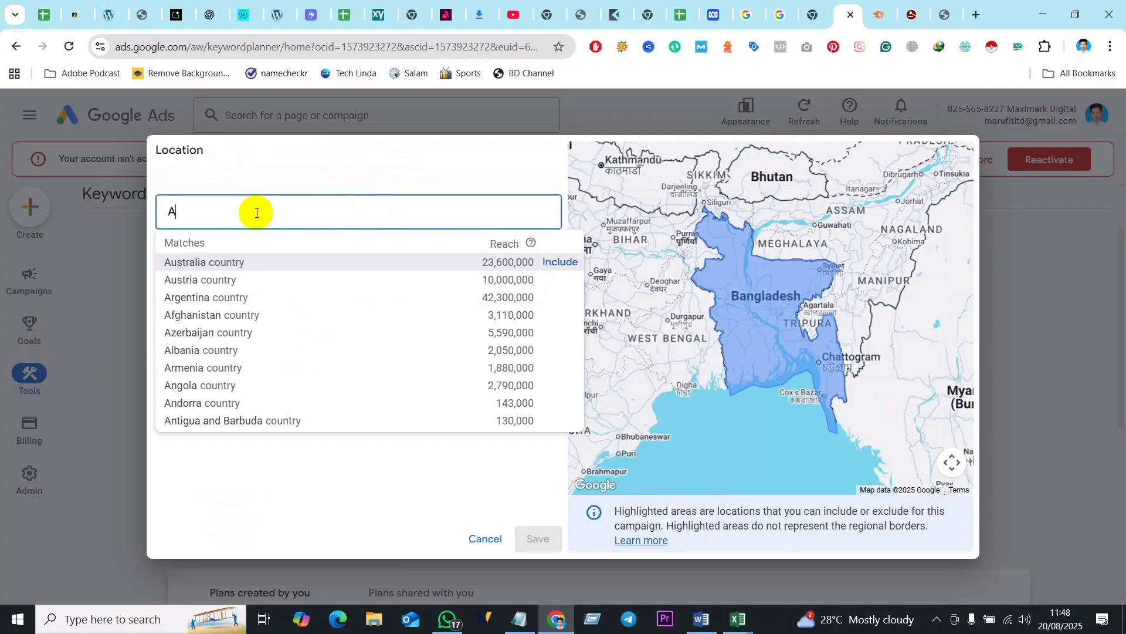
{"action": "type", "text": "ustrali"}
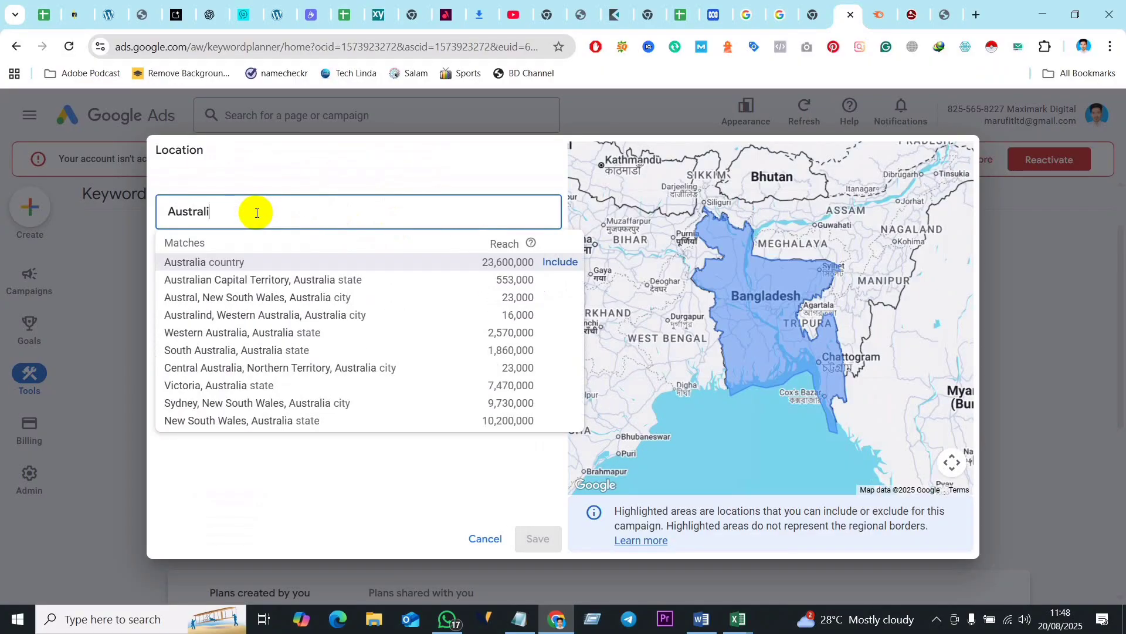
{"action": "type", "text": "a"}
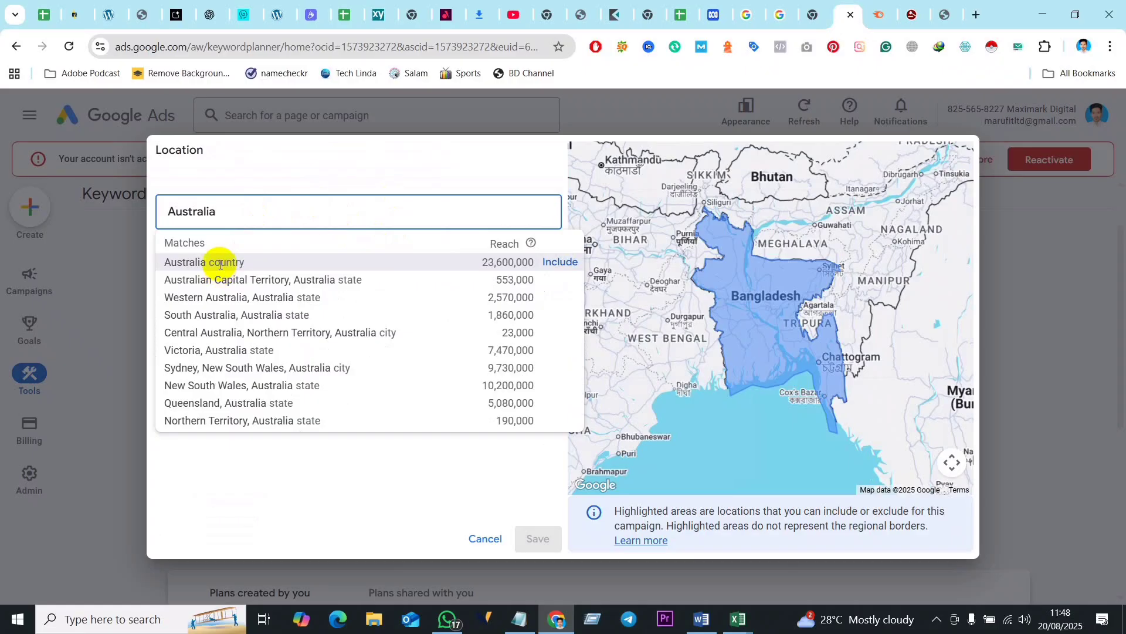
{"action": "left_click", "coordinate": [221, 264]}
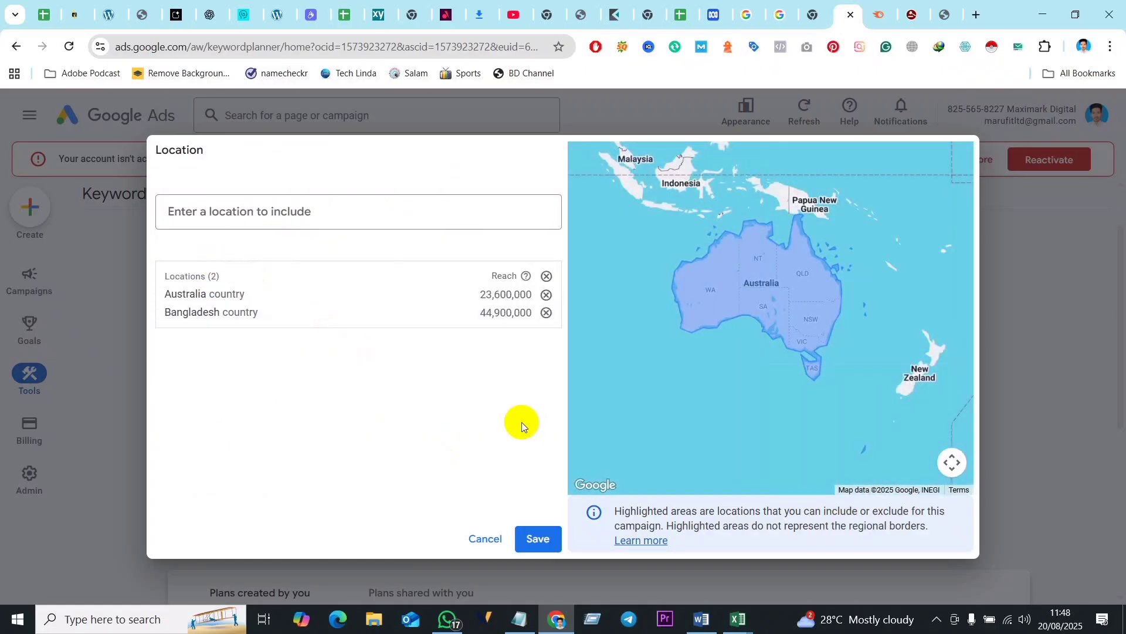
{"action": "left_click", "coordinate": [547, 312]}
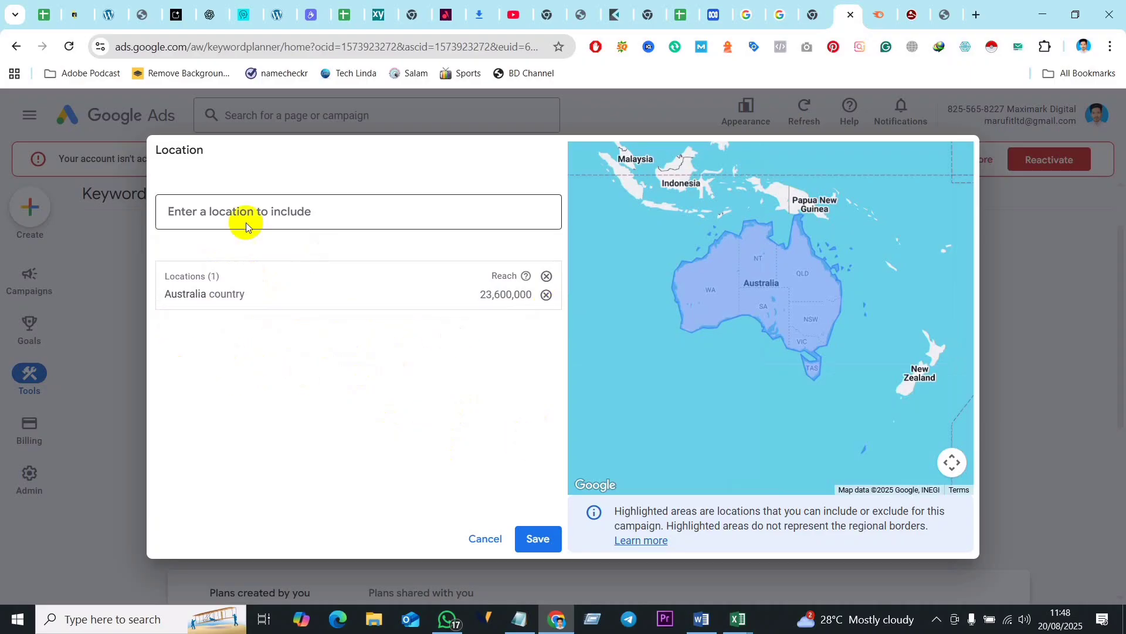
{"action": "left_click", "coordinate": [536, 539]}
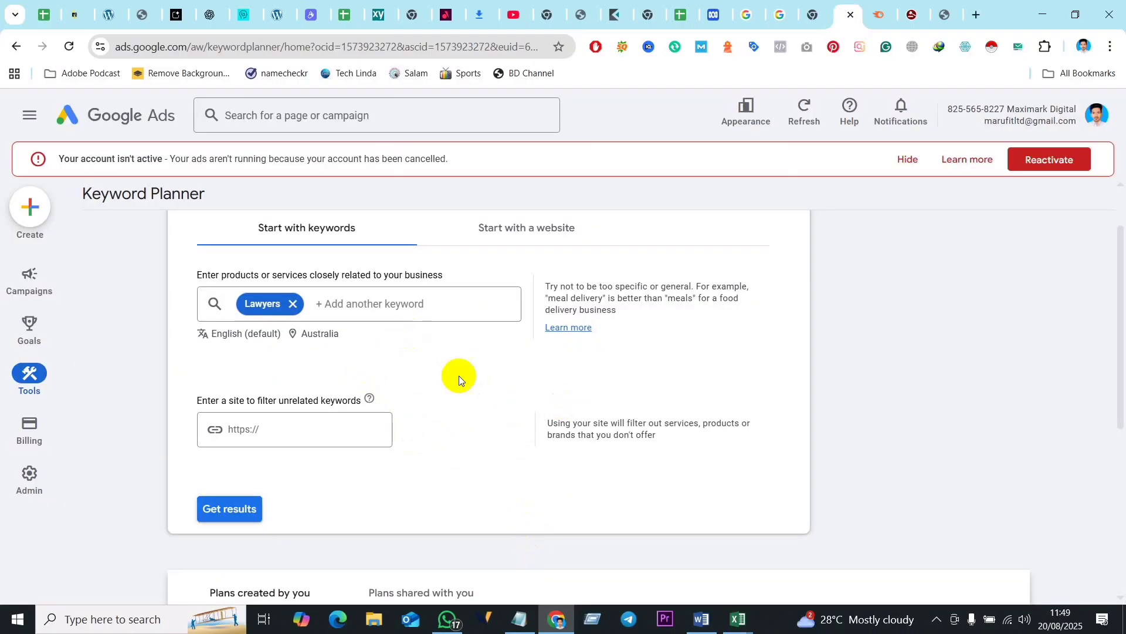
- Get the keyword ideas for Lawyers in Australia and look through the list with its search volumes and competition
{"action": "left_click", "coordinate": [234, 509]}
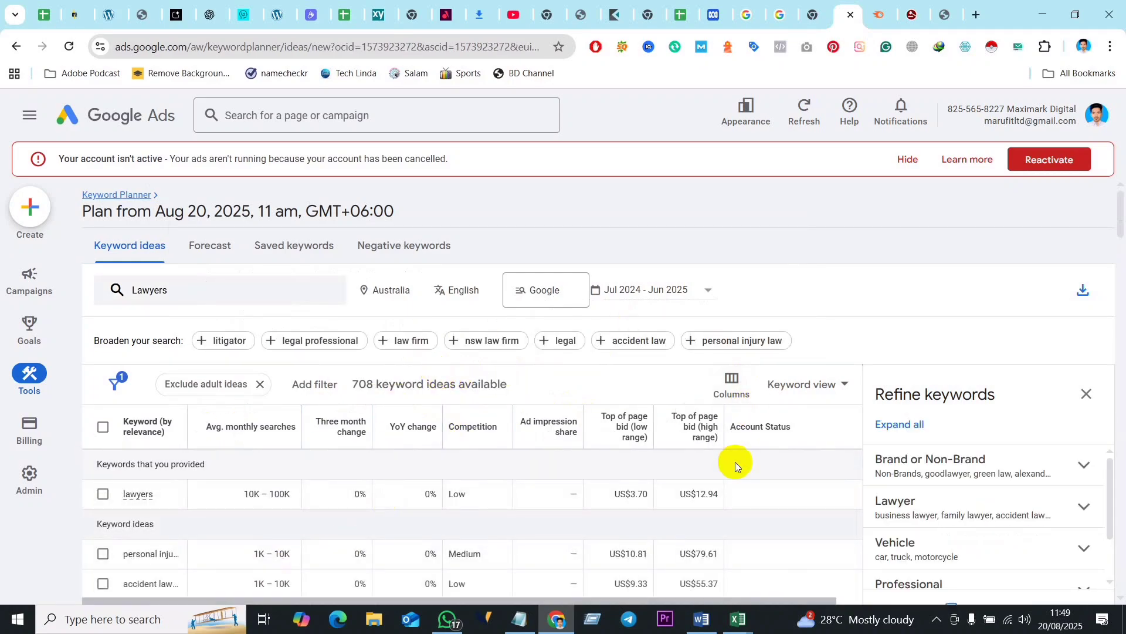
{"action": "left_click", "coordinate": [371, 389]}
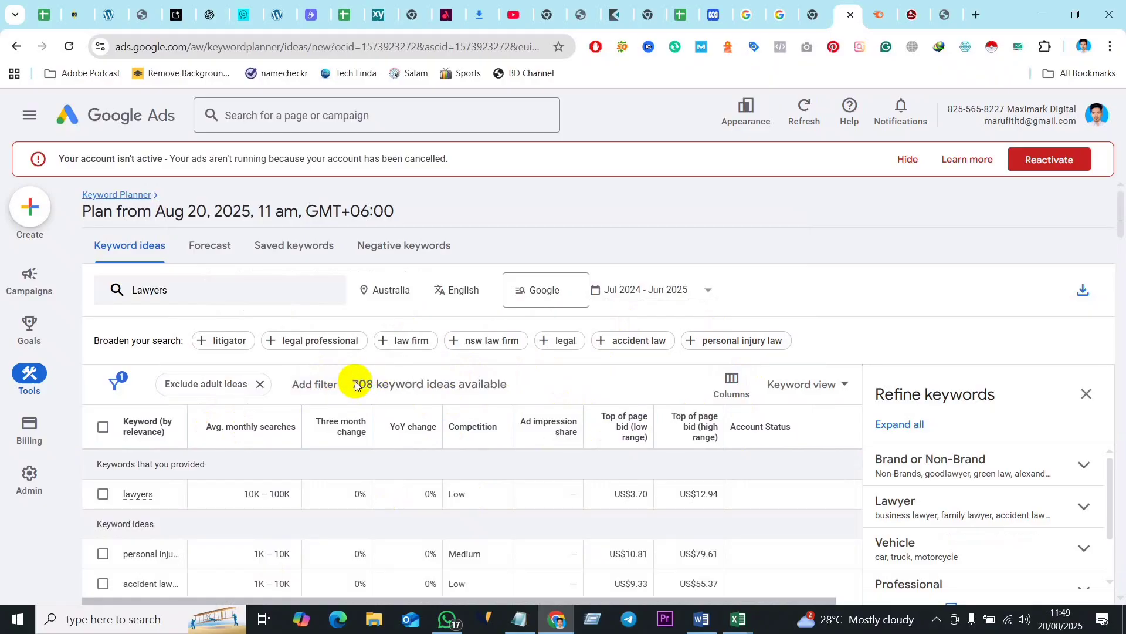
{"action": "left_click", "coordinate": [393, 383]}
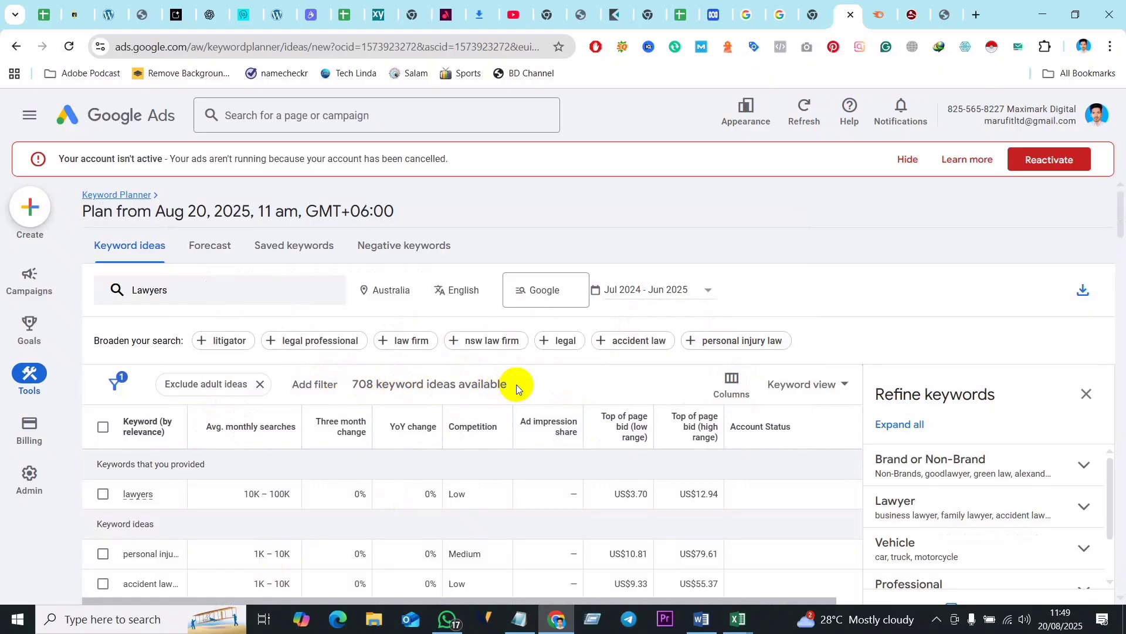
{"action": "scroll", "coordinate": [398, 417], "scroll_direction": "down", "scroll_amount": 1}
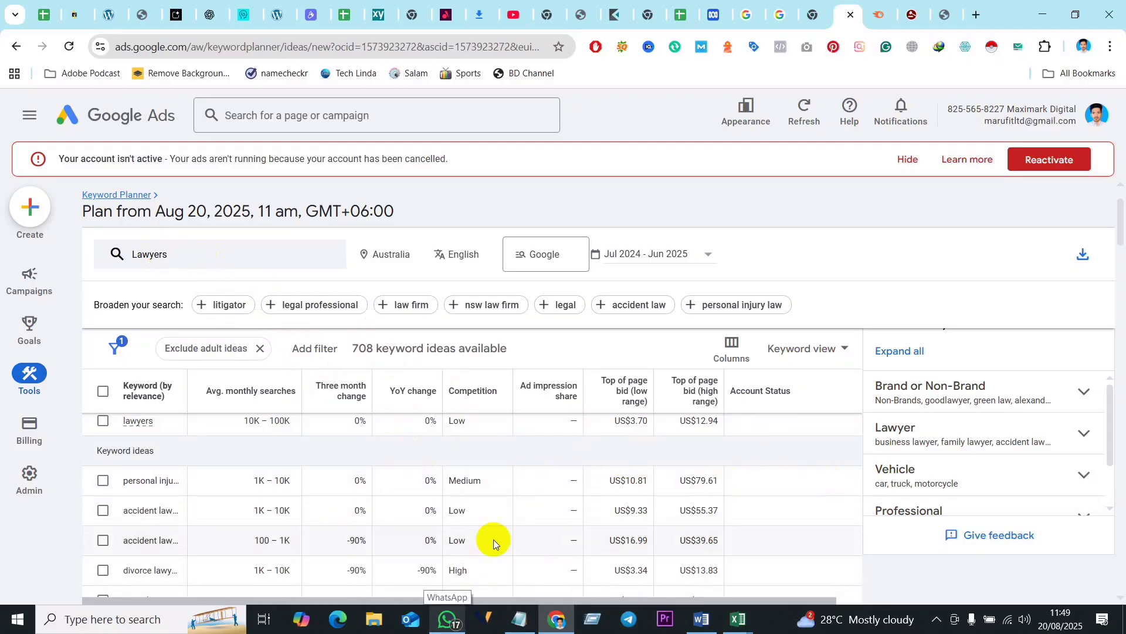
{"action": "scroll", "coordinate": [490, 541], "scroll_direction": "down", "scroll_amount": 2}
{"action": "scroll", "coordinate": [475, 538], "scroll_direction": "down", "scroll_amount": 10}
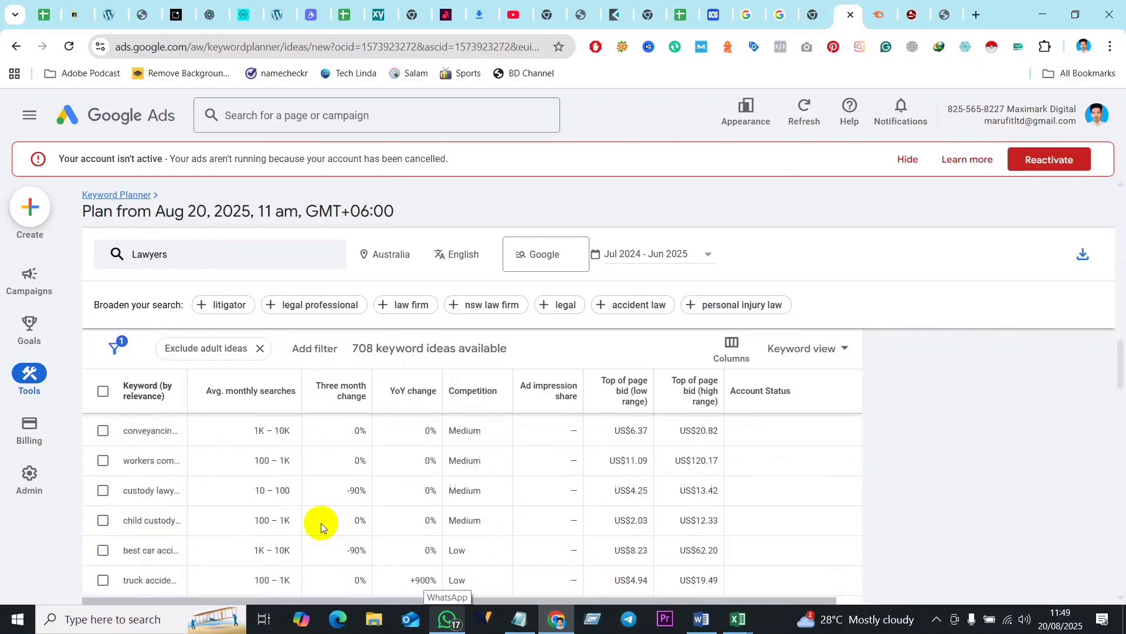
{"action": "scroll", "coordinate": [316, 522], "scroll_direction": "up", "scroll_amount": 10}
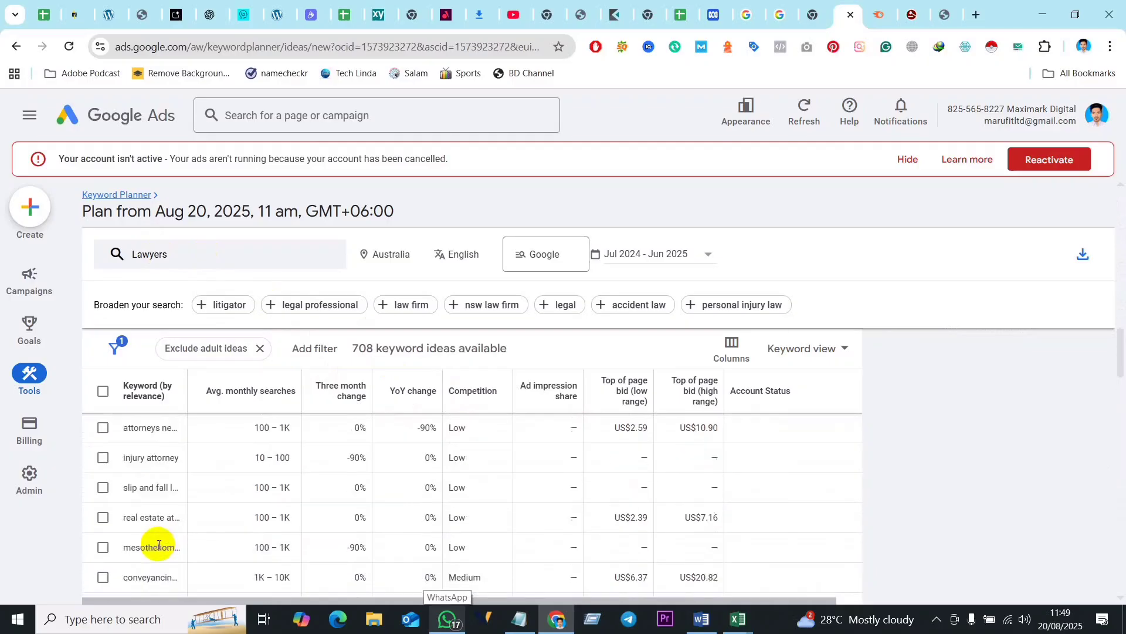
{"action": "scroll", "coordinate": [241, 535], "scroll_direction": "up", "scroll_amount": 4}
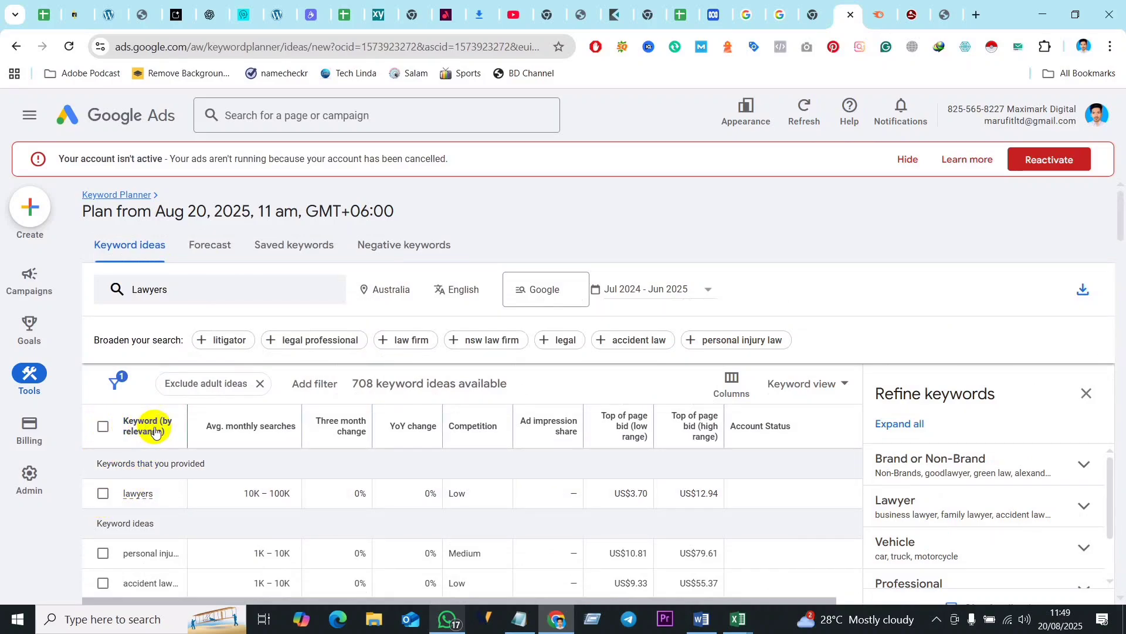
- Select the listed keyword ideas and download the keyword ideas report as a .csv file
{"action": "left_click", "coordinate": [104, 428]}
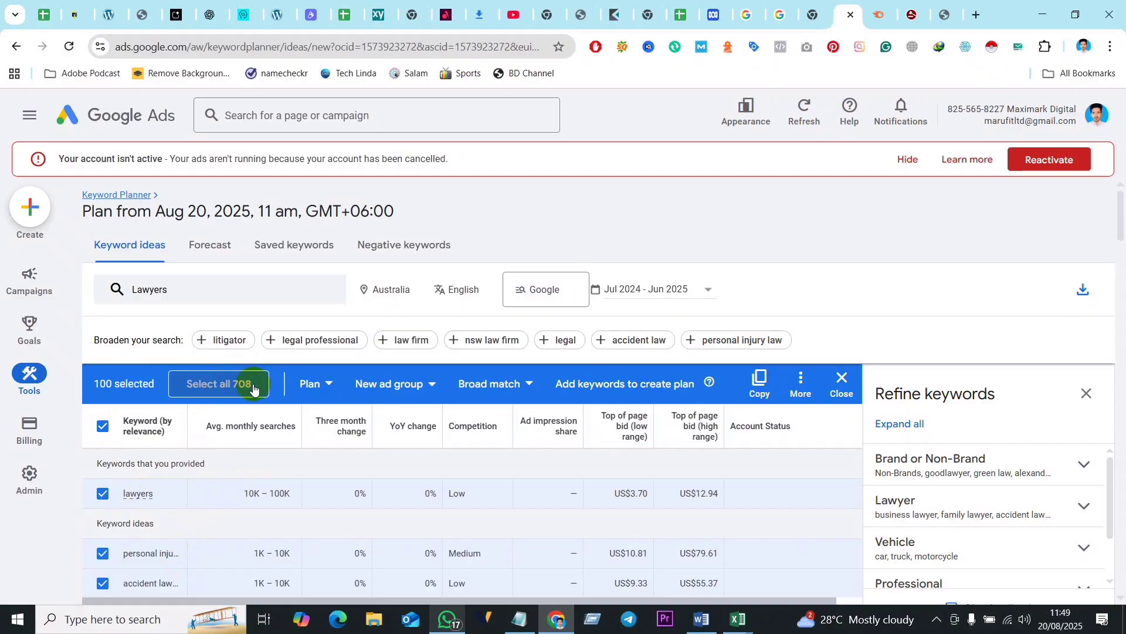
{"action": "left_click", "coordinate": [230, 386]}
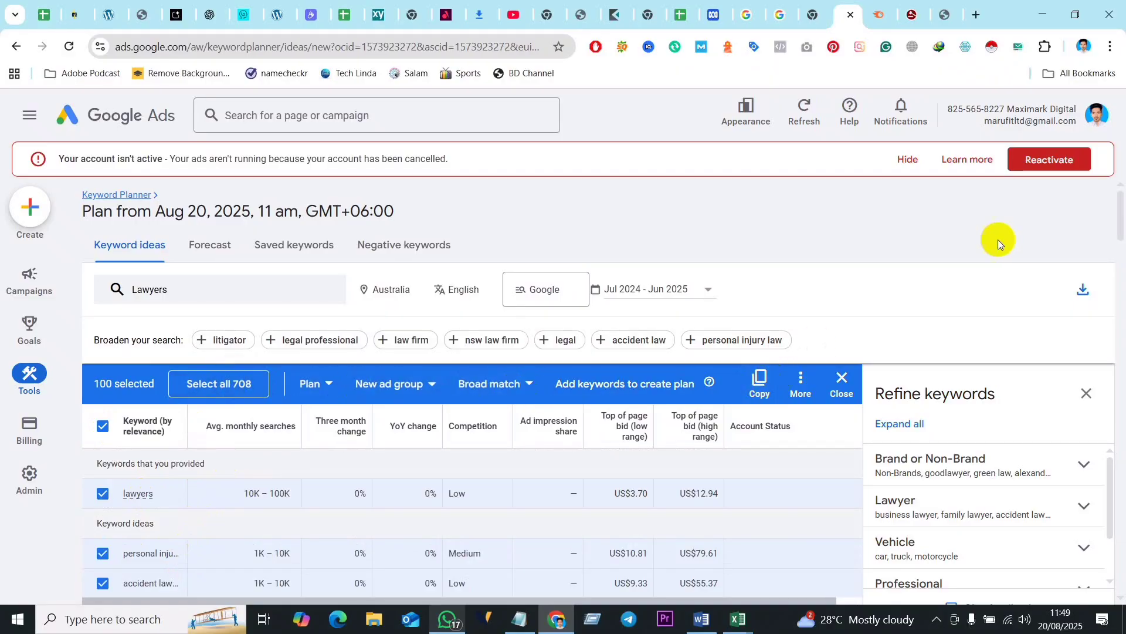
{"action": "left_click", "coordinate": [1085, 290]}
{"action": "left_click", "coordinate": [1086, 290]}
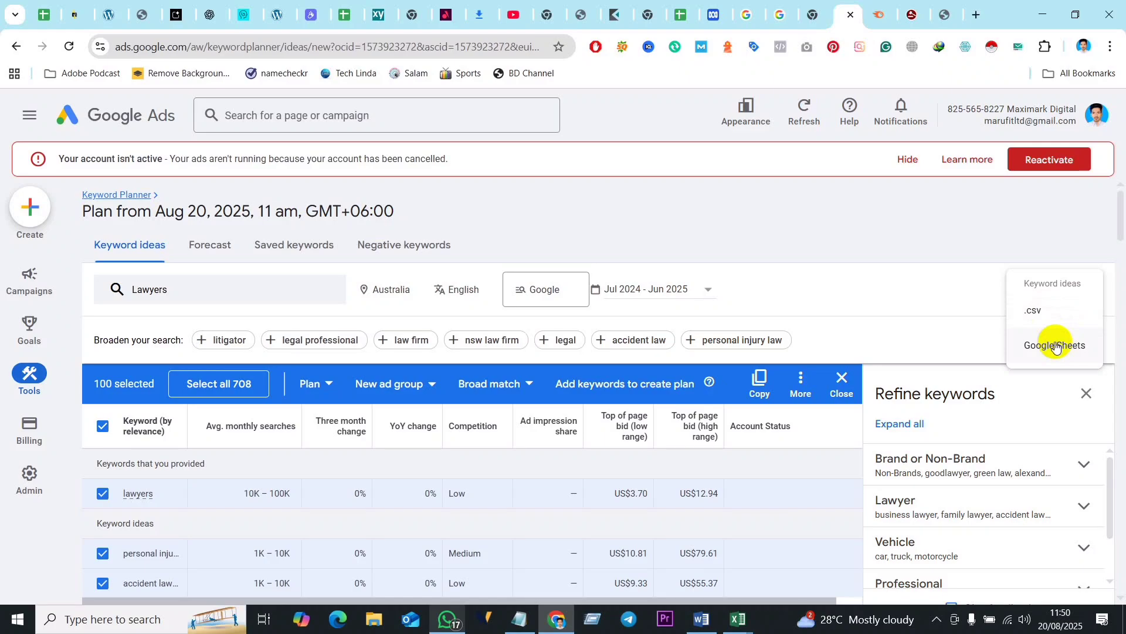
{"action": "left_click", "coordinate": [1044, 312]}
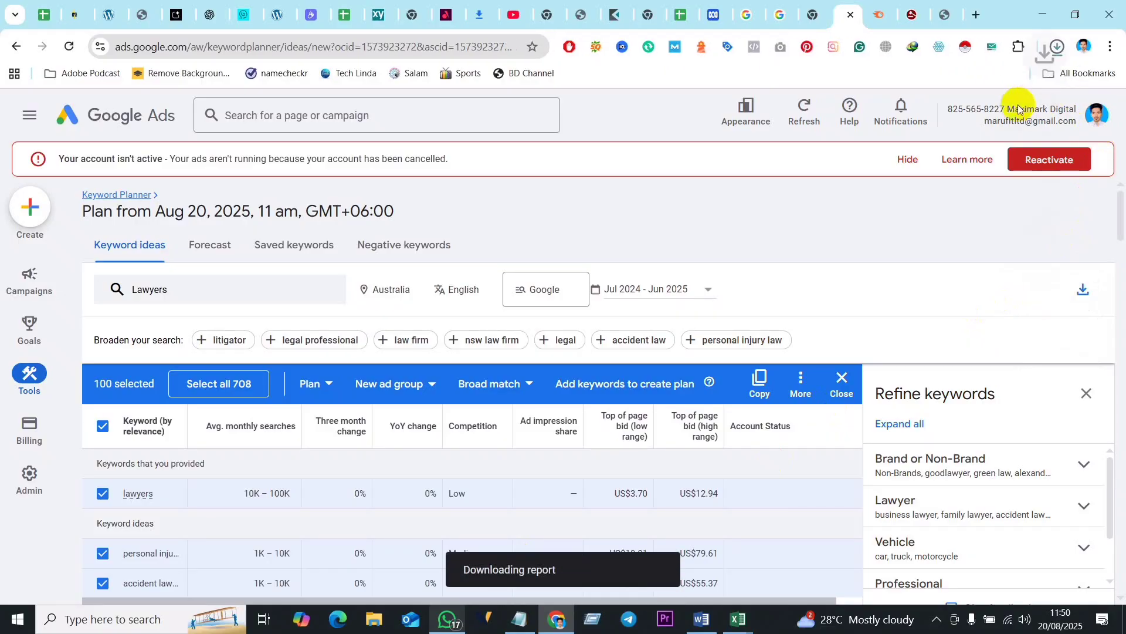
- Open the downloaded Keyword Stats CSV in Excel and adjust the widths of columns A to H to fit their contents
{"action": "left_click", "coordinate": [1057, 49]}
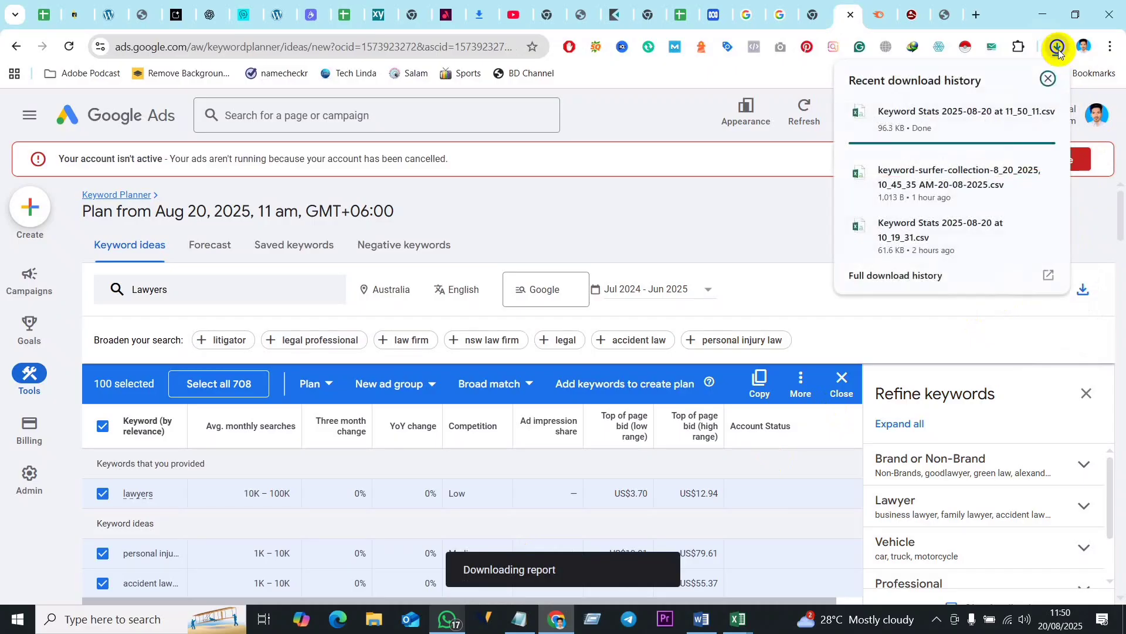
{"action": "left_click", "coordinate": [933, 116]}
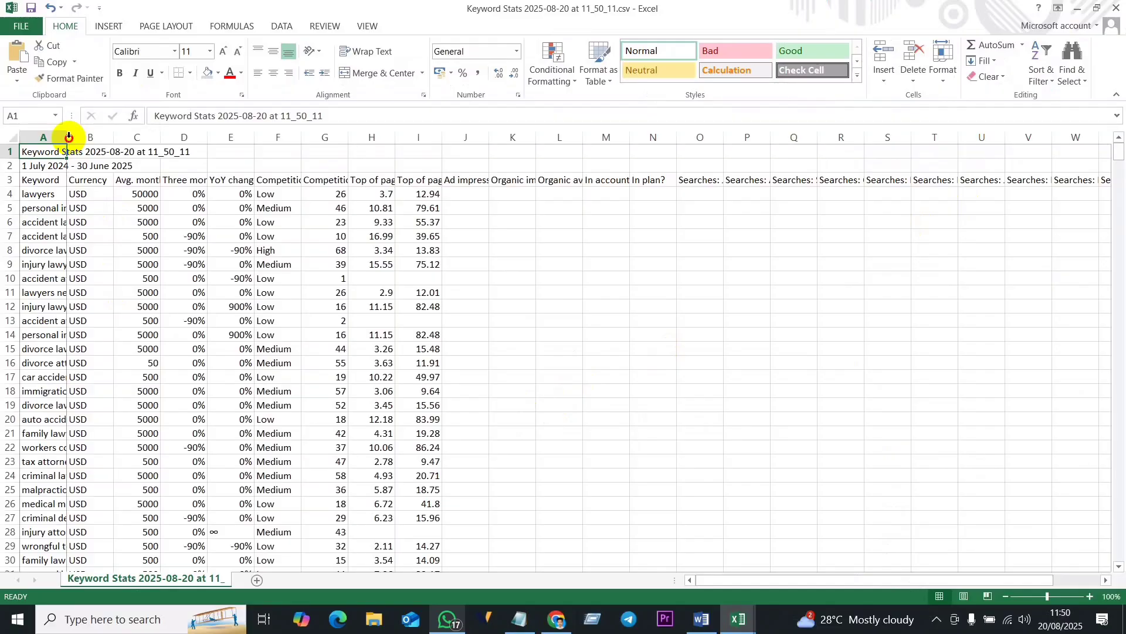
{"action": "left_click_drag", "start_coordinate": [67, 137], "coordinate": [210, 141]}
{"action": "double_click", "coordinate": [257, 138]}
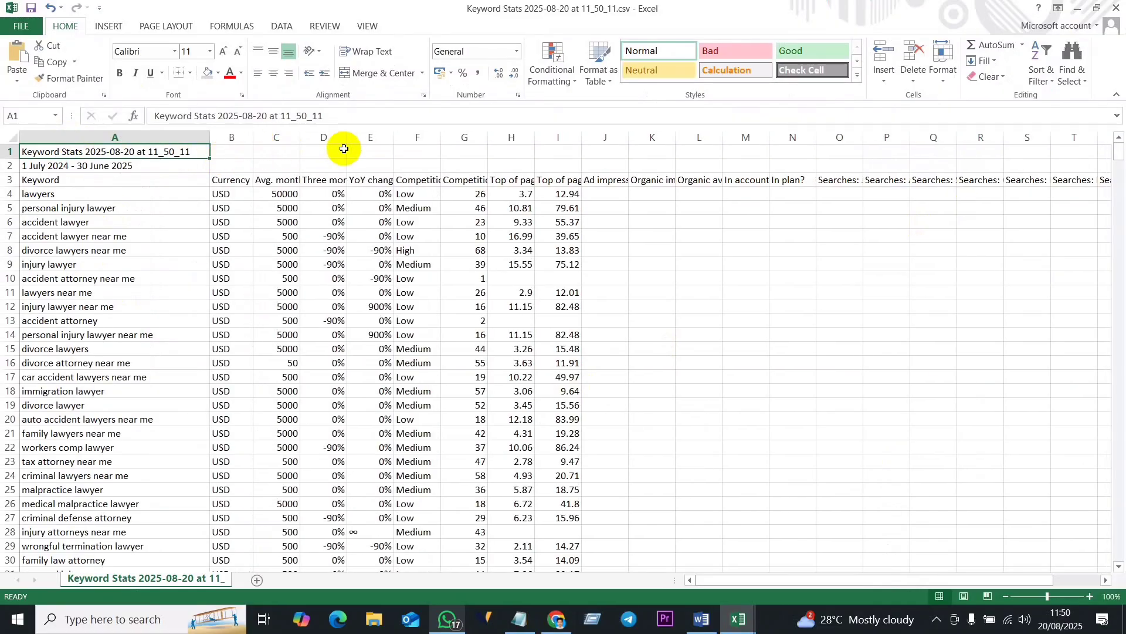
{"action": "double_click", "coordinate": [300, 136]}
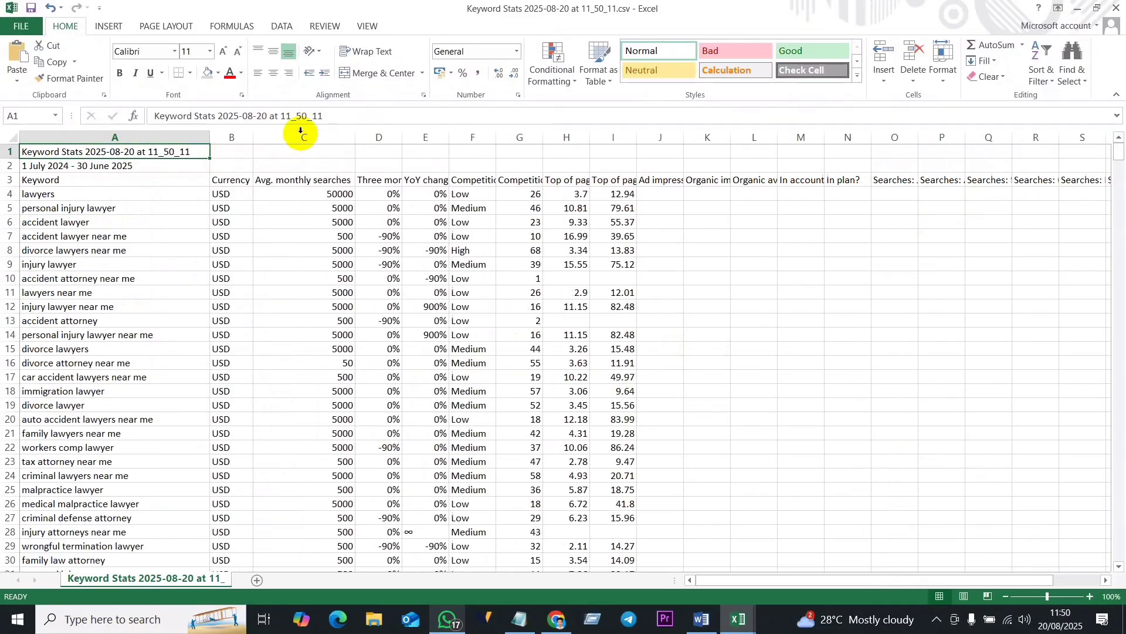
{"action": "double_click", "coordinate": [403, 136]}
{"action": "double_click", "coordinate": [498, 136]}
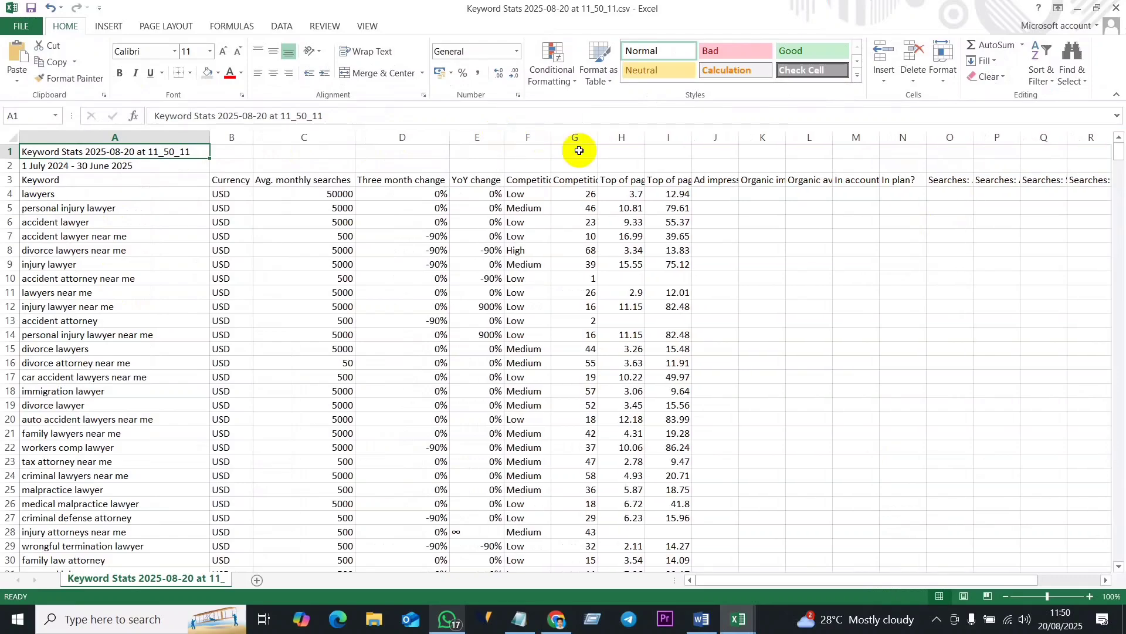
{"action": "double_click", "coordinate": [552, 137]}
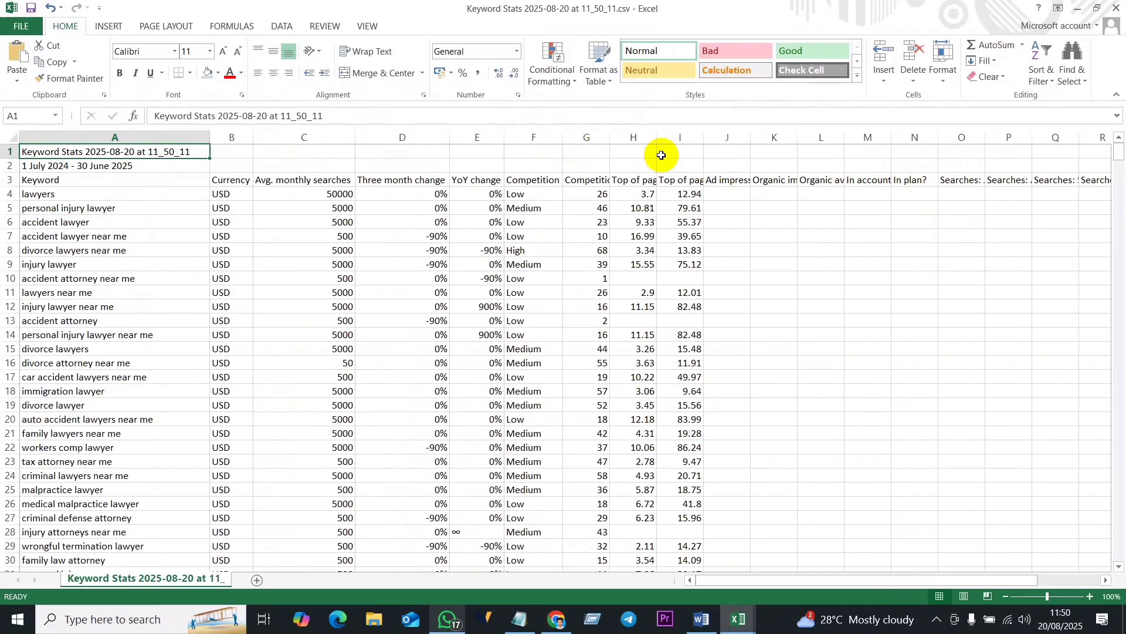
{"action": "double_click", "coordinate": [611, 136]}
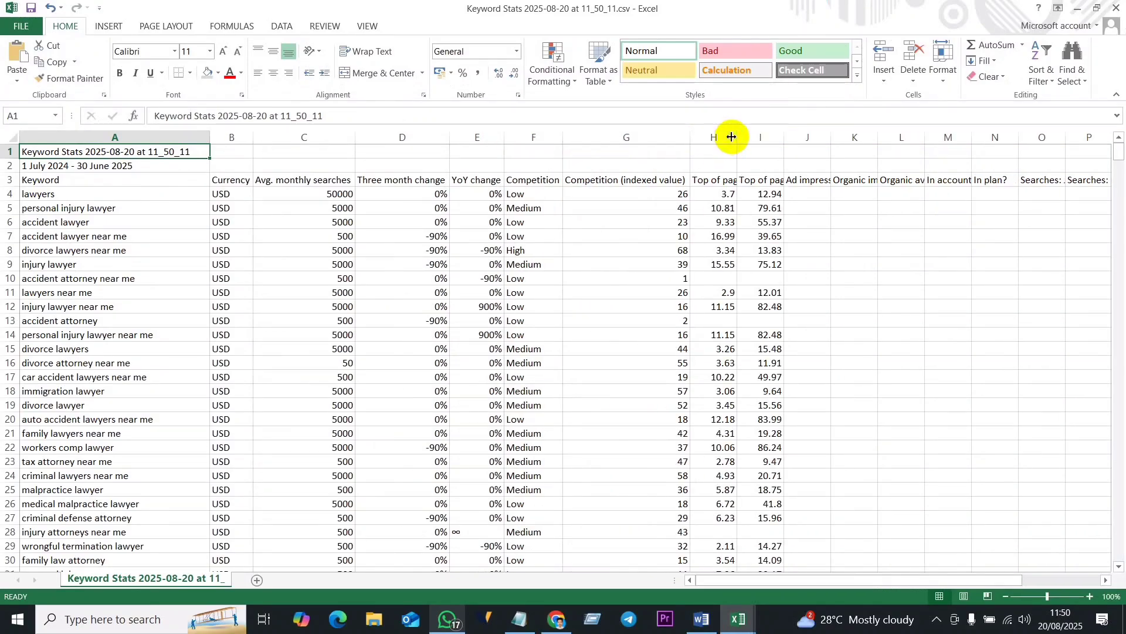
{"action": "double_click", "coordinate": [739, 136]}
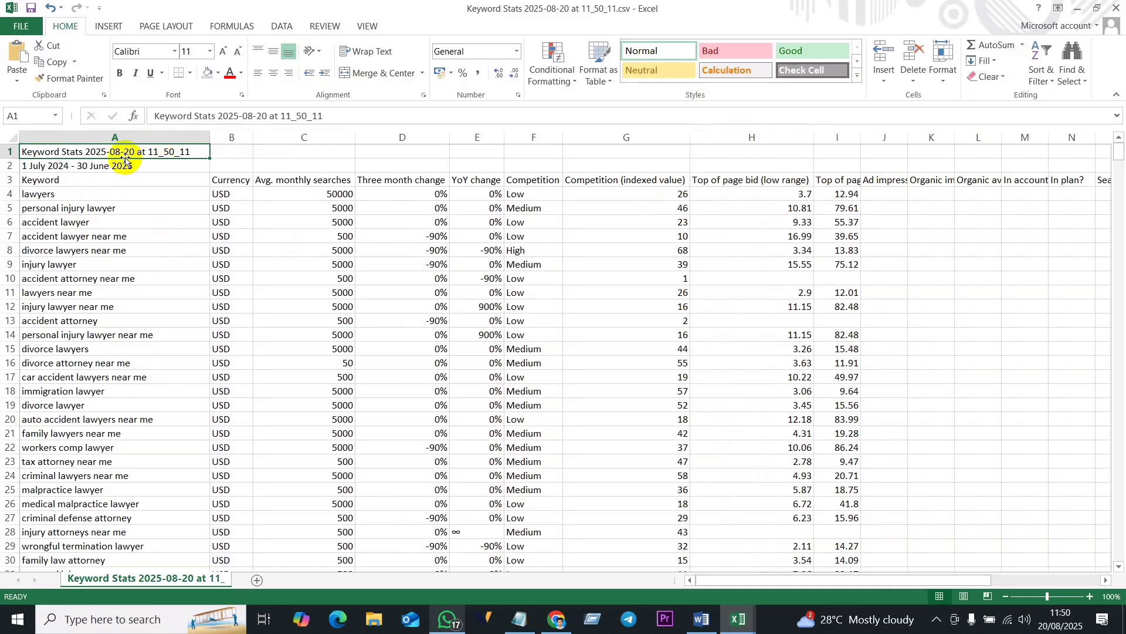
- Delete rows 1 to 4 from the Keyword Stats sheet
{"action": "left_click", "coordinate": [80, 164]}
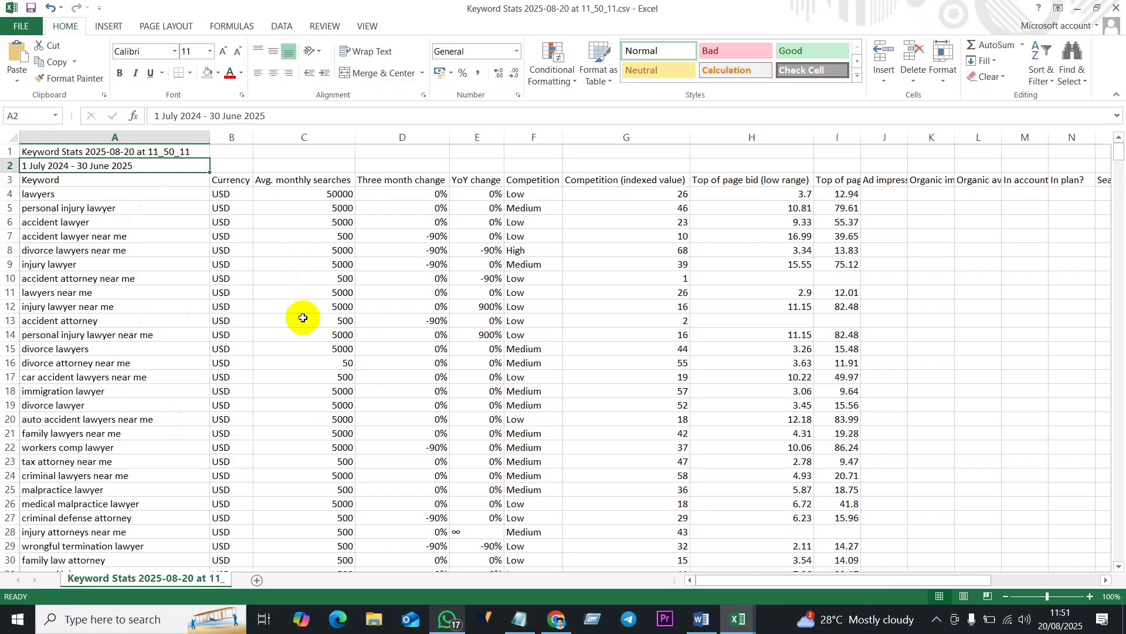
{"action": "left_click", "coordinate": [12, 152]}
{"action": "left_click_drag", "start_coordinate": [11, 153], "coordinate": [24, 201]}
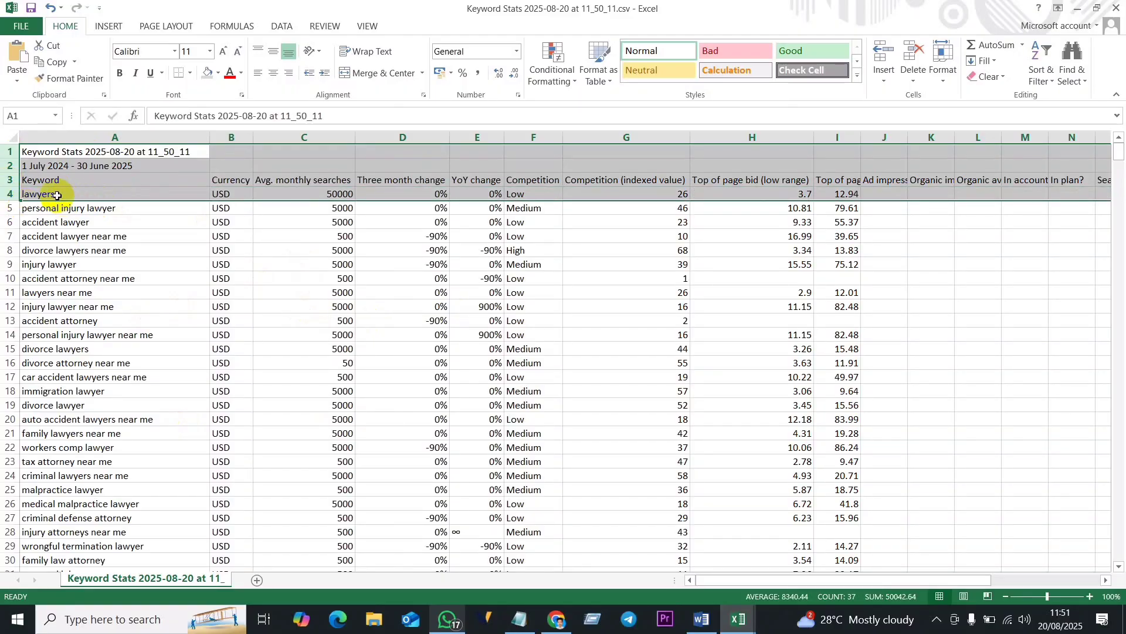
{"action": "right_click", "coordinate": [12, 167]}
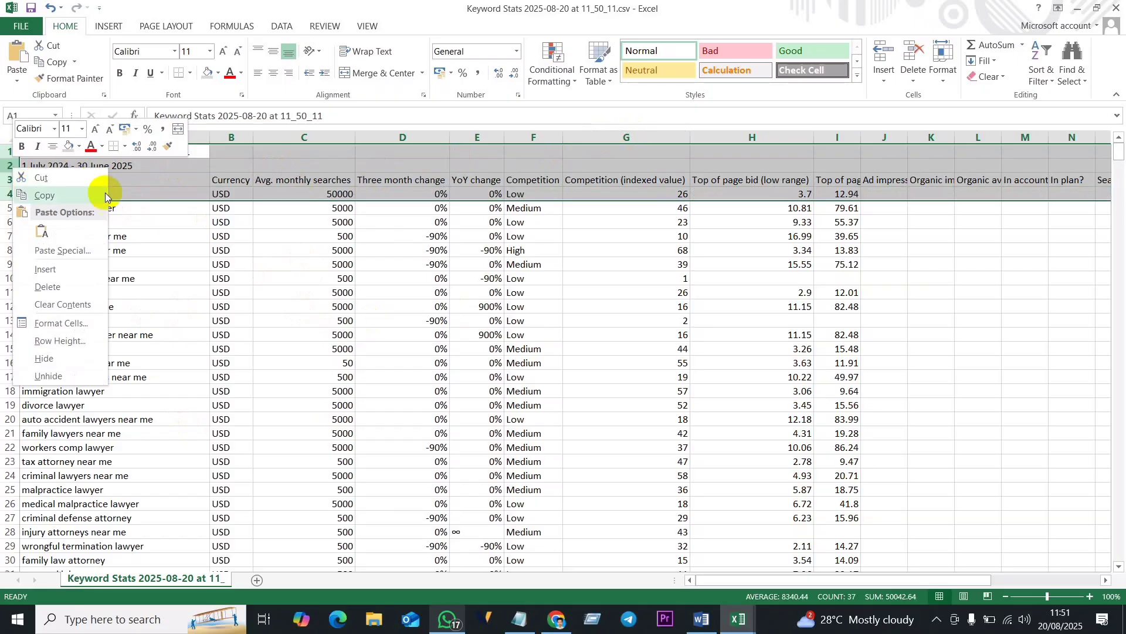
{"action": "left_click", "coordinate": [64, 287]}
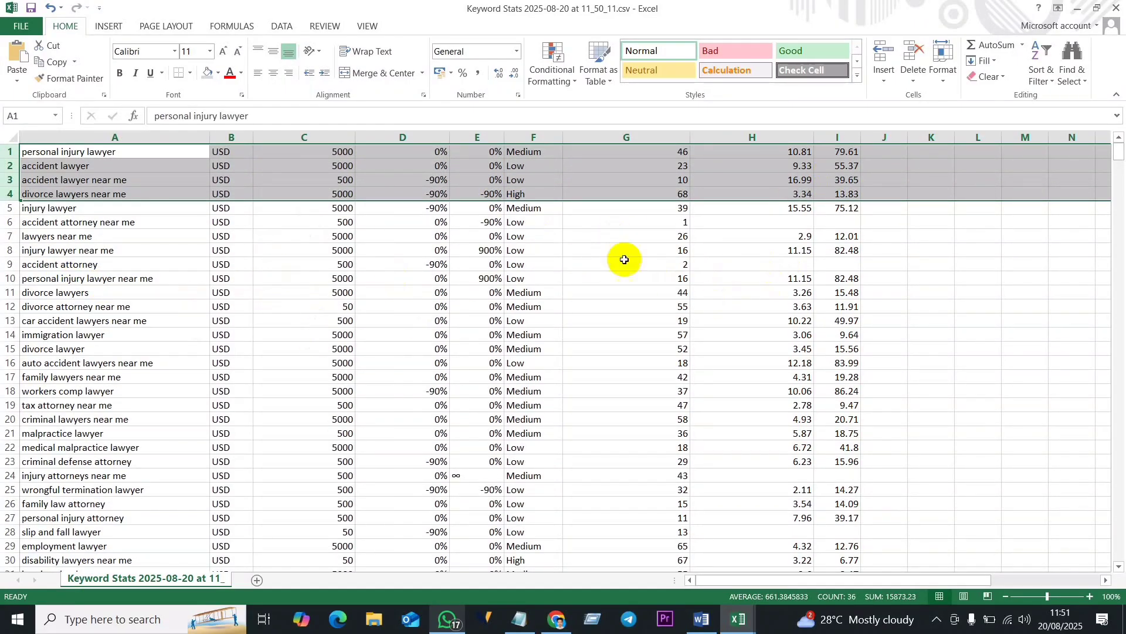
{"action": "left_click", "coordinate": [342, 152]}
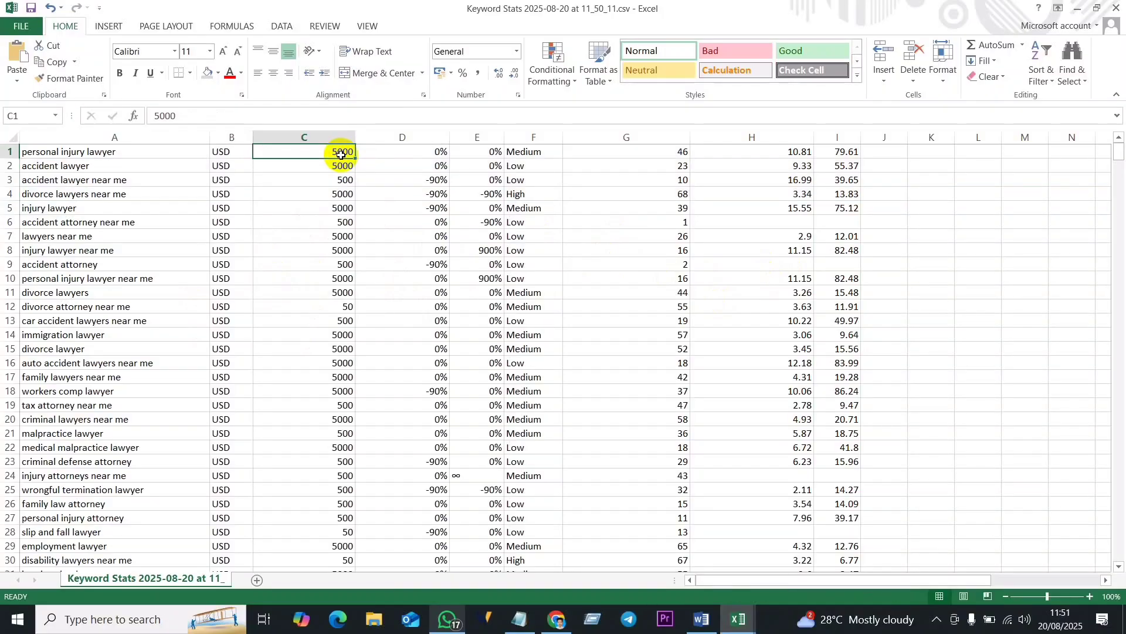
{"action": "left_click", "coordinate": [121, 151]}
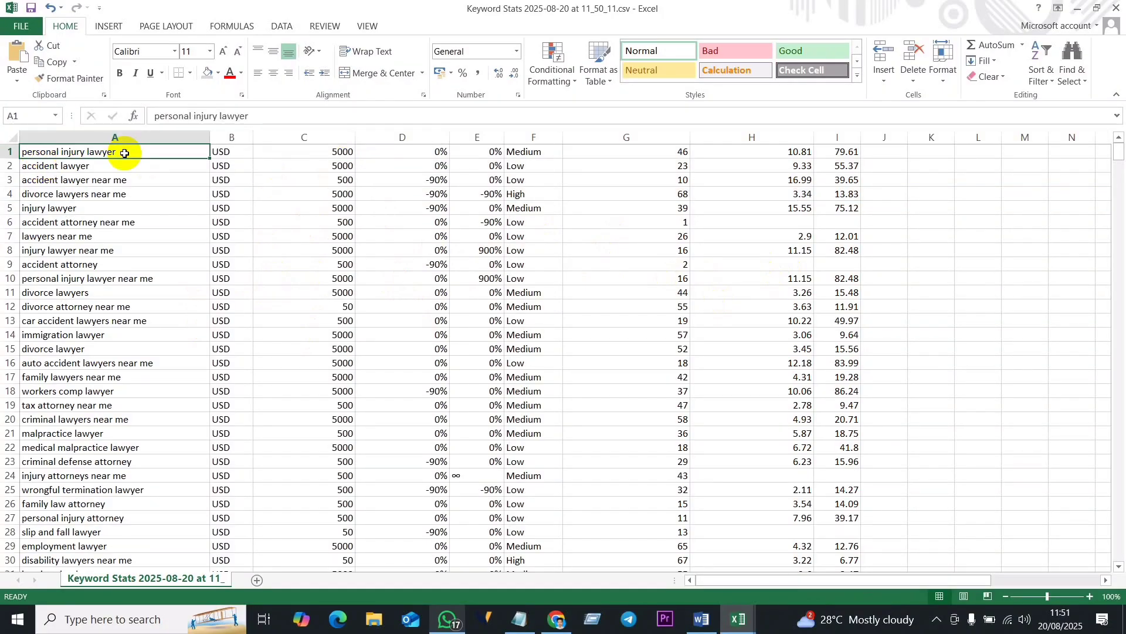
{"action": "left_click", "coordinate": [341, 154]}
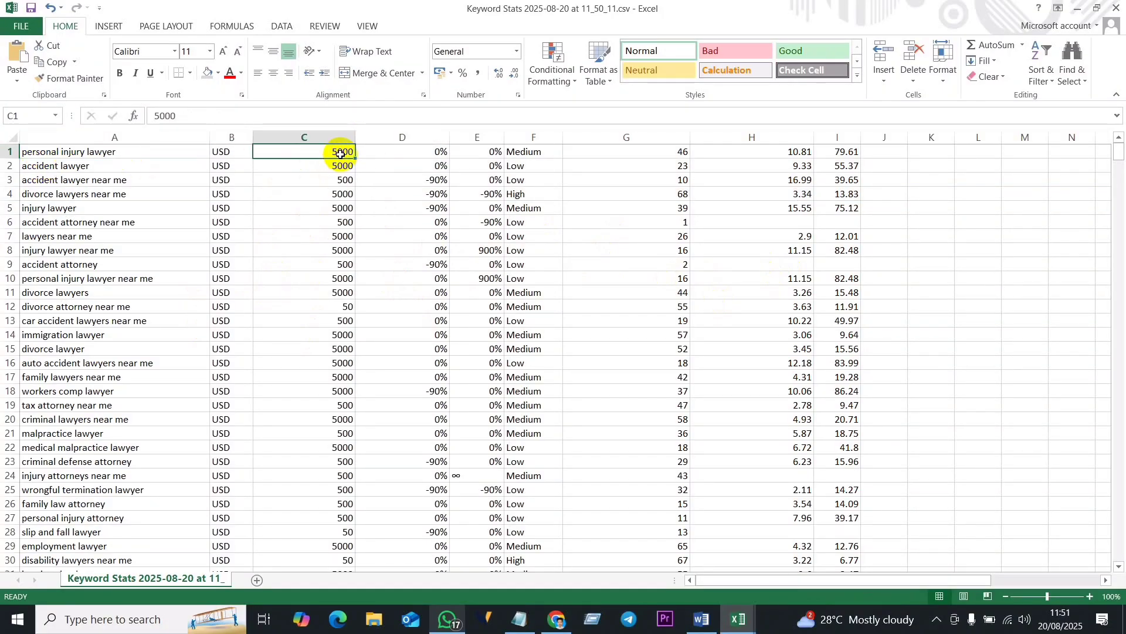
- Check the search volumes in column C, and delete columns B to I from the Keyword Stats sheet
{"action": "left_click_drag", "start_coordinate": [340, 153], "coordinate": [335, 561]}
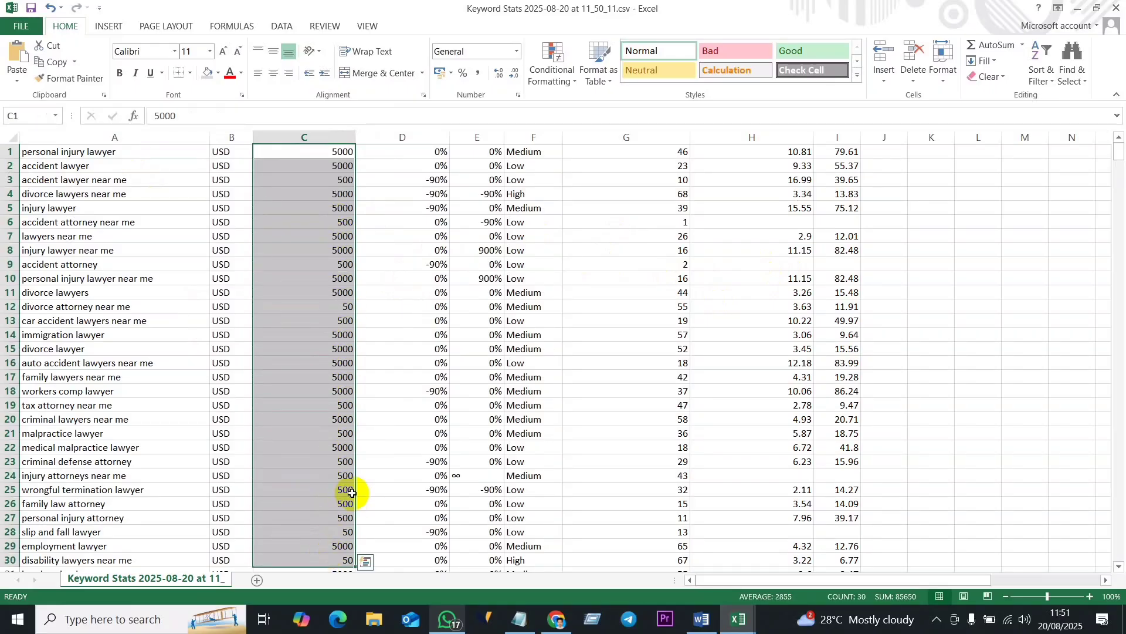
{"action": "left_click", "coordinate": [322, 207]}
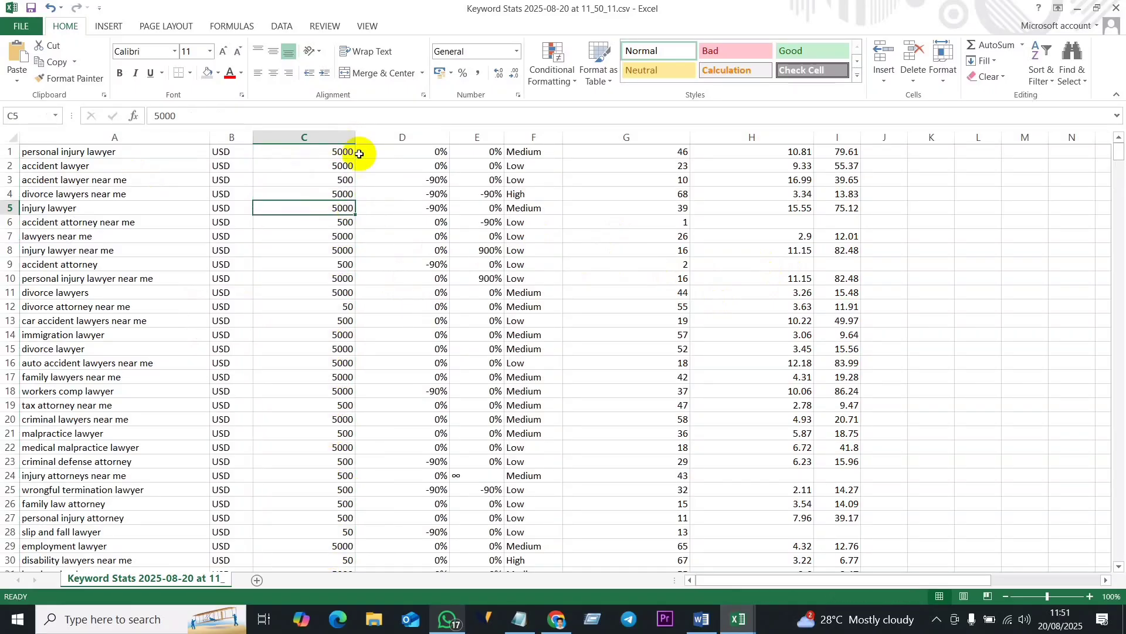
{"action": "left_click_drag", "start_coordinate": [324, 149], "coordinate": [320, 473]}
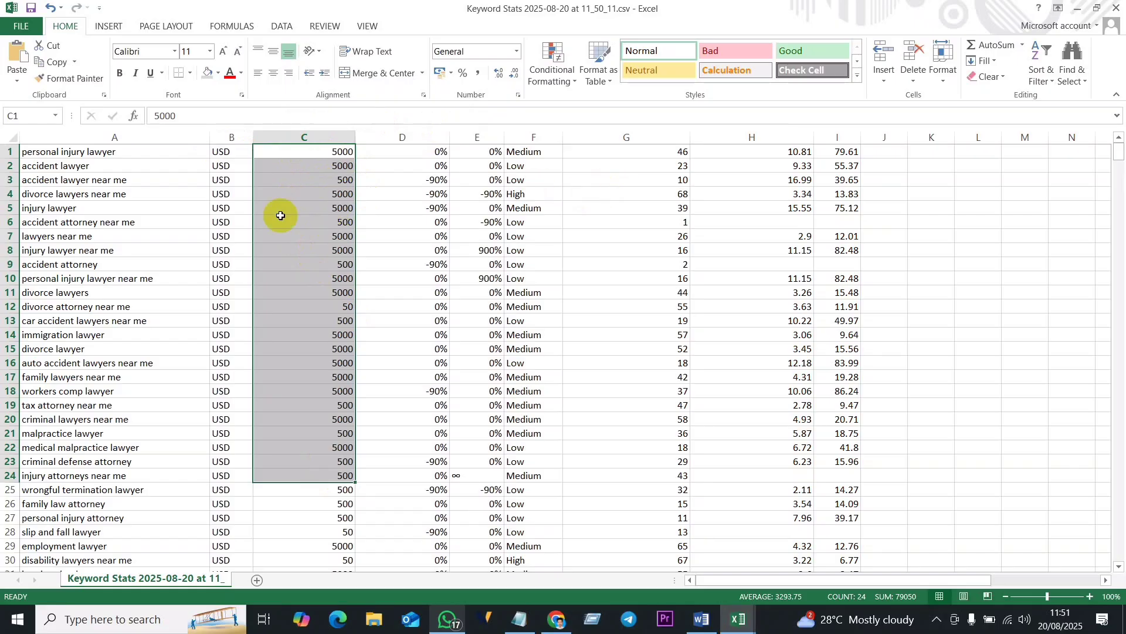
{"action": "left_click_drag", "start_coordinate": [231, 137], "coordinate": [857, 188]}
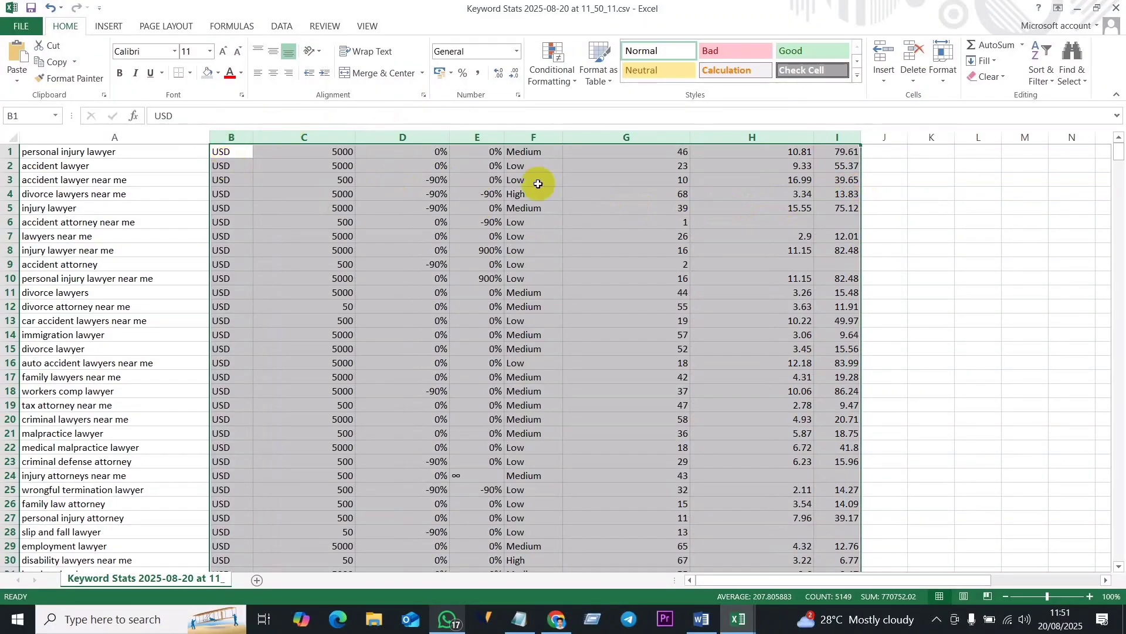
{"action": "right_click", "coordinate": [647, 140]}
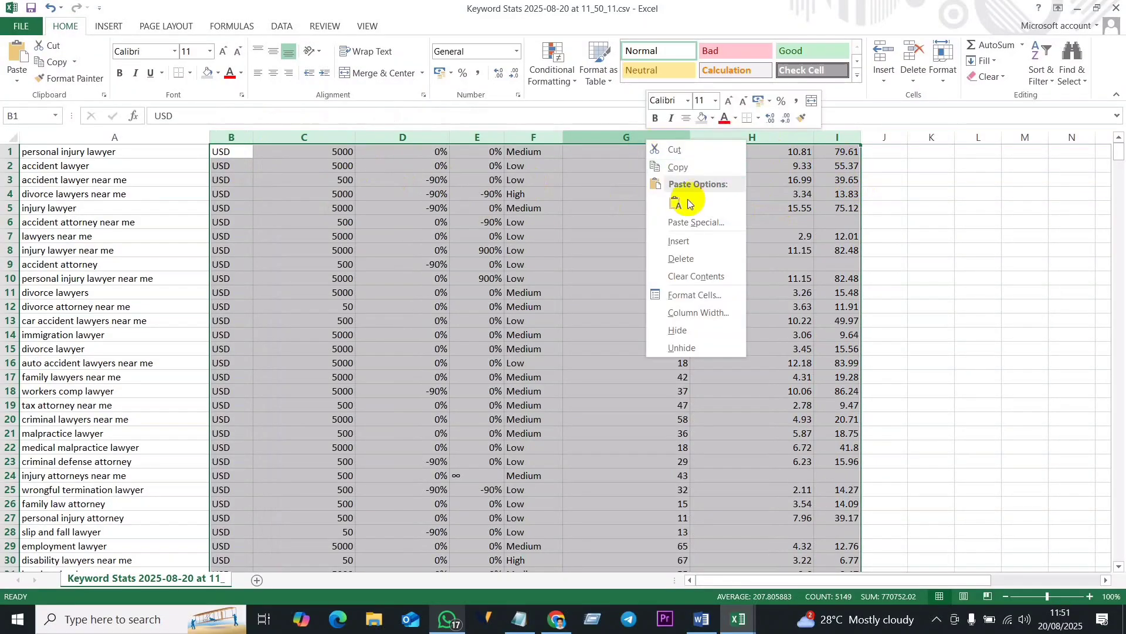
{"action": "left_click", "coordinate": [680, 261]}
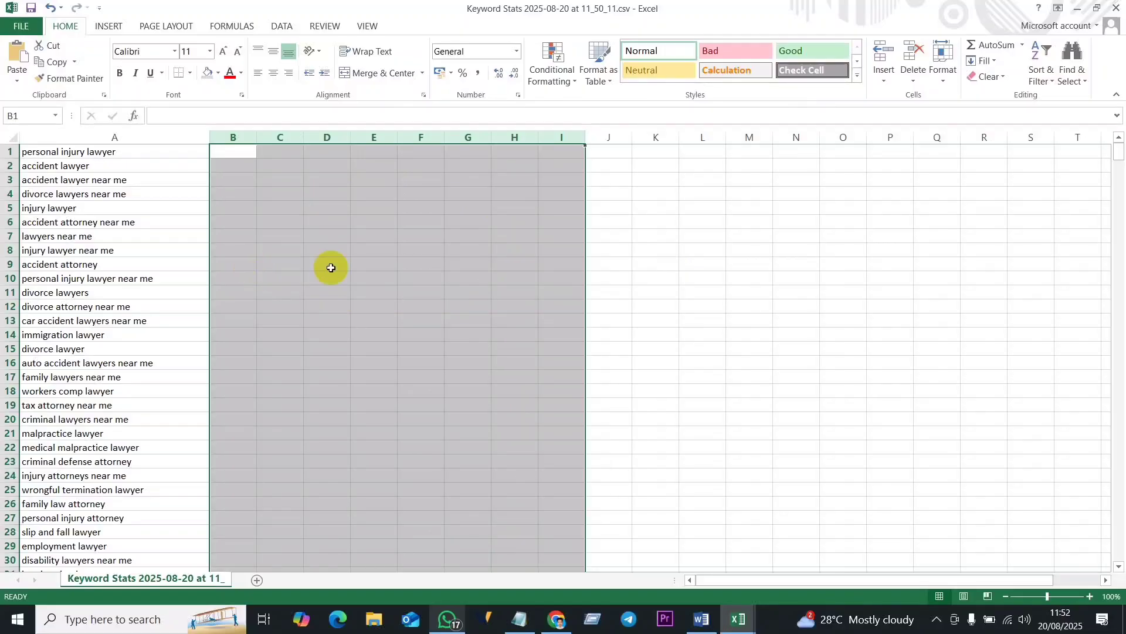
{"action": "left_click", "coordinate": [843, 292]}
- Copy the complete keyword list in cells A1 to A707
{"action": "left_click", "coordinate": [127, 152]}
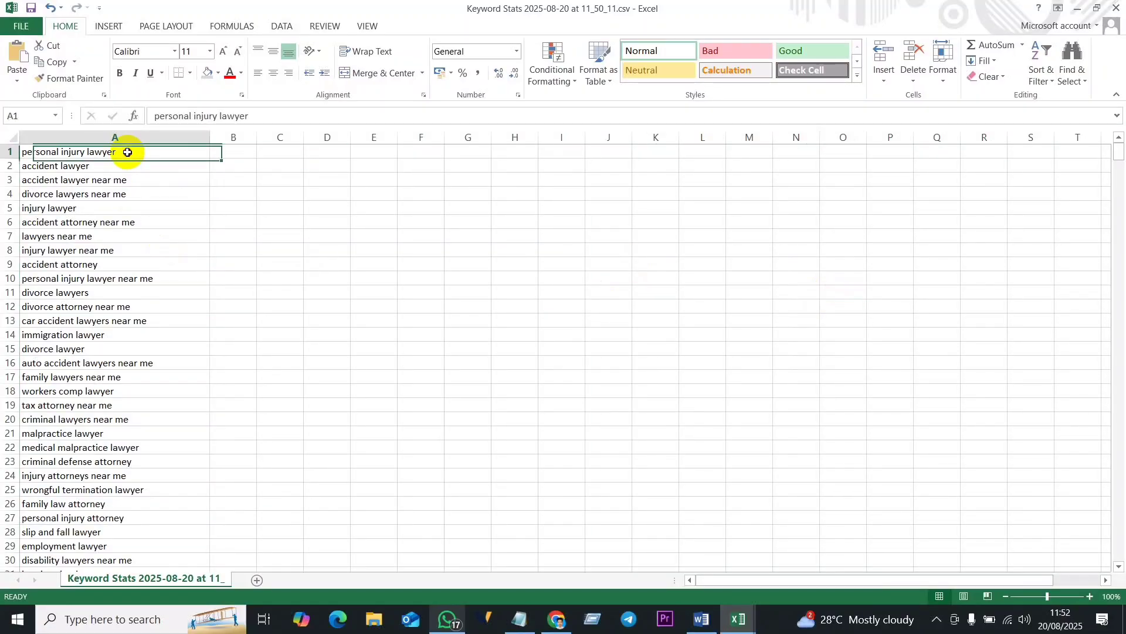
{"action": "left_click_drag", "start_coordinate": [143, 153], "coordinate": [40, 538]}
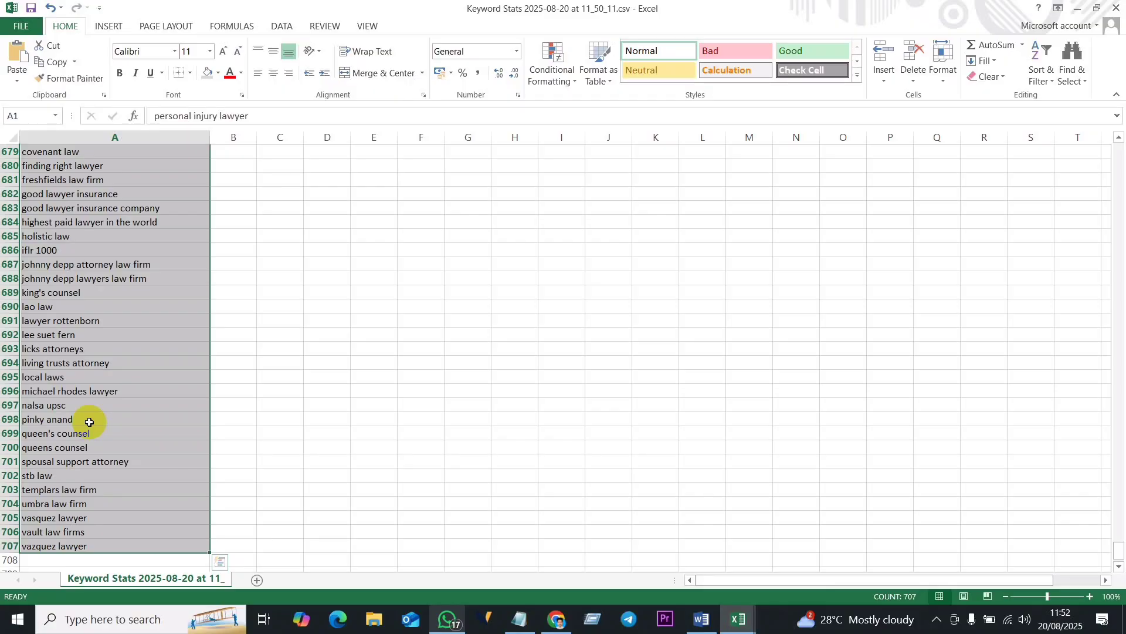
{"action": "key", "text": "ctrl+c"}
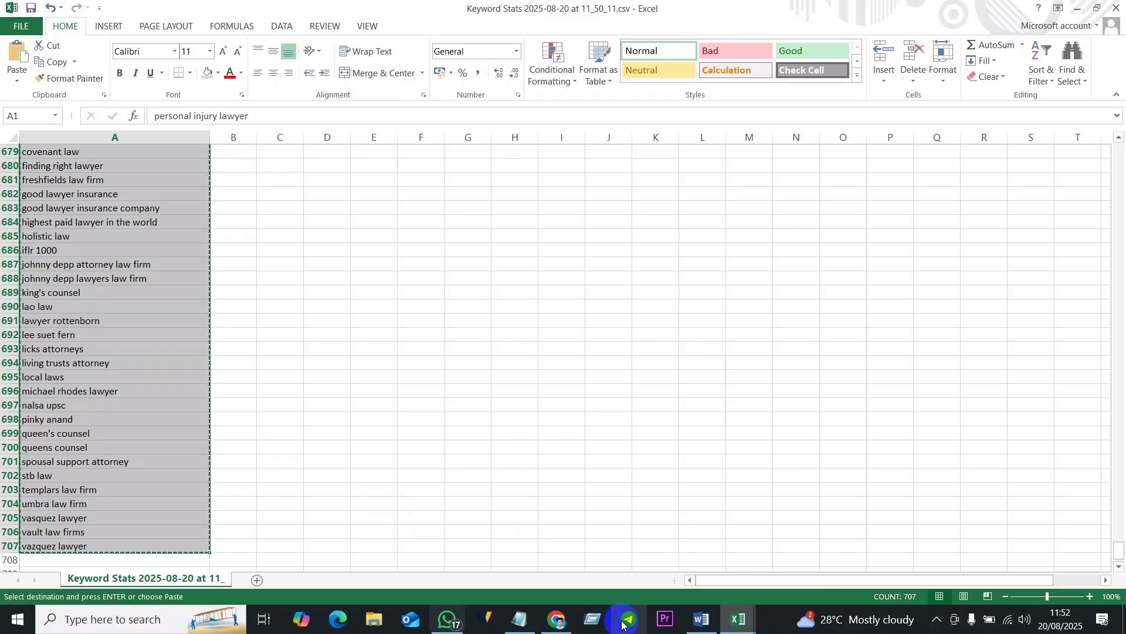
- Switch to the ChatGPT conversation in Chrome and write the prompt "List out 150 keywords with better search volume in last july", followed by a line break
{"action": "left_click", "coordinate": [557, 619]}
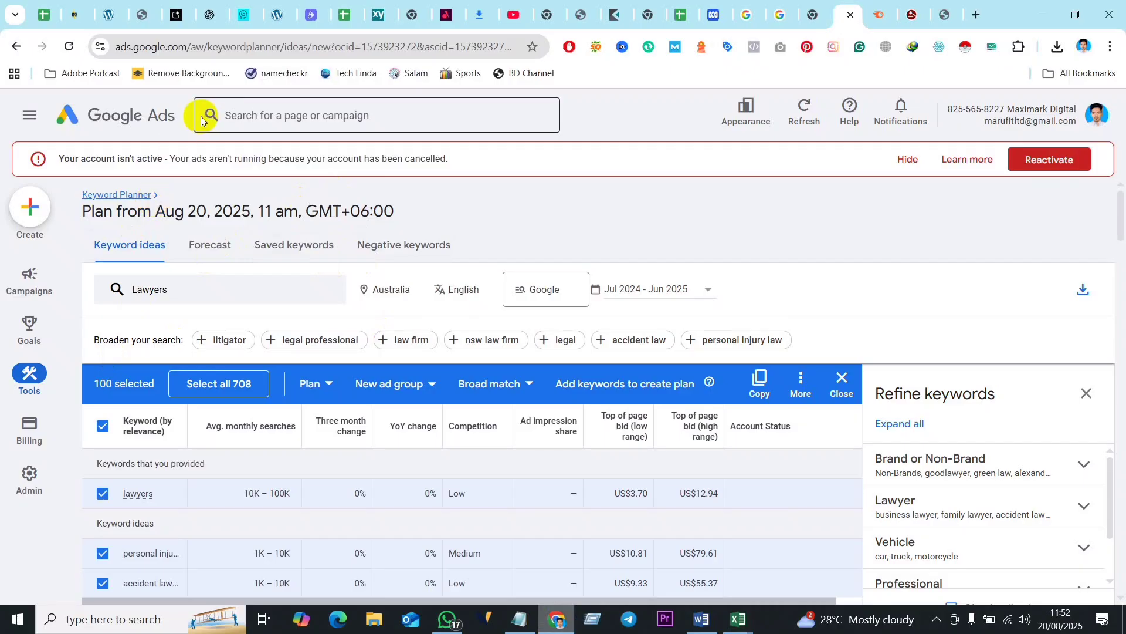
{"action": "left_click", "coordinate": [210, 15]}
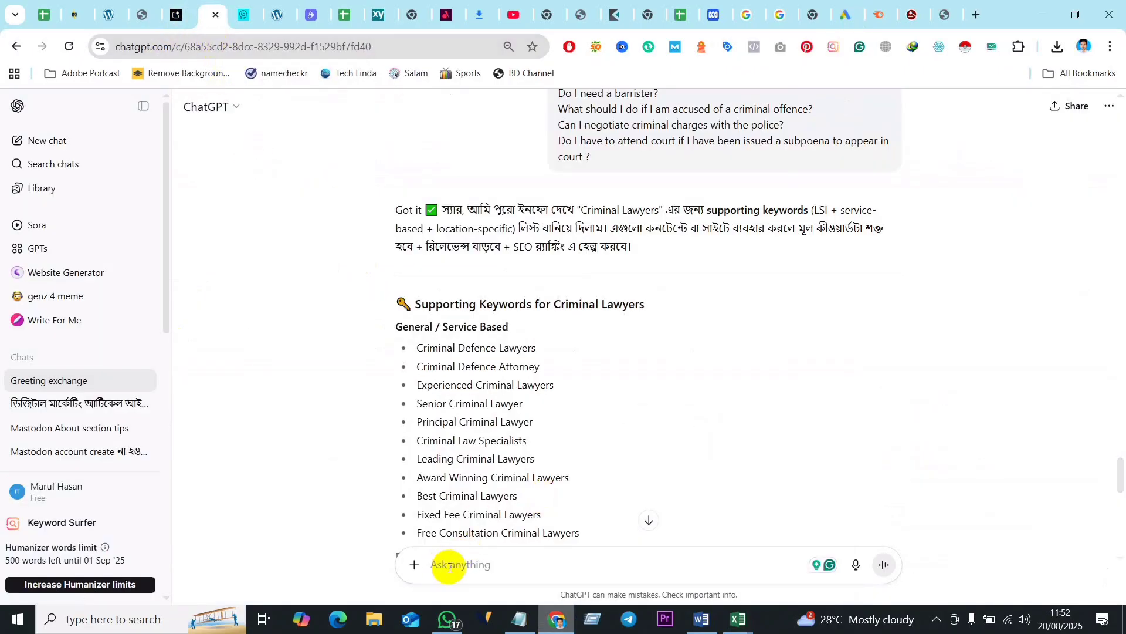
{"action": "type", "text": "L"}
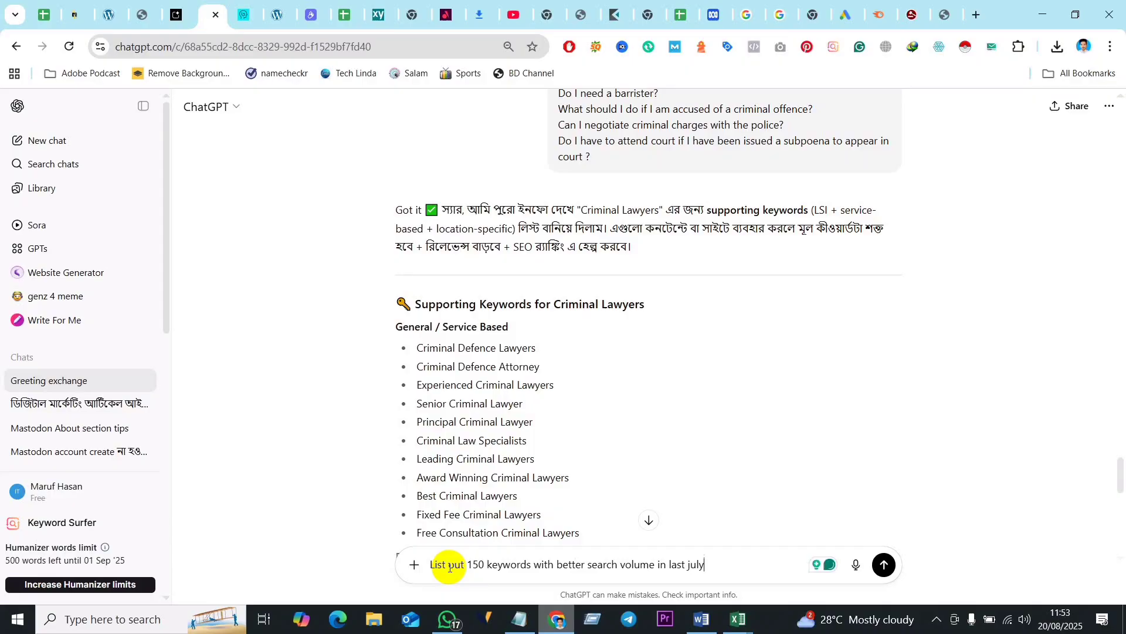
{"action": "left_click", "coordinate": [697, 623]}
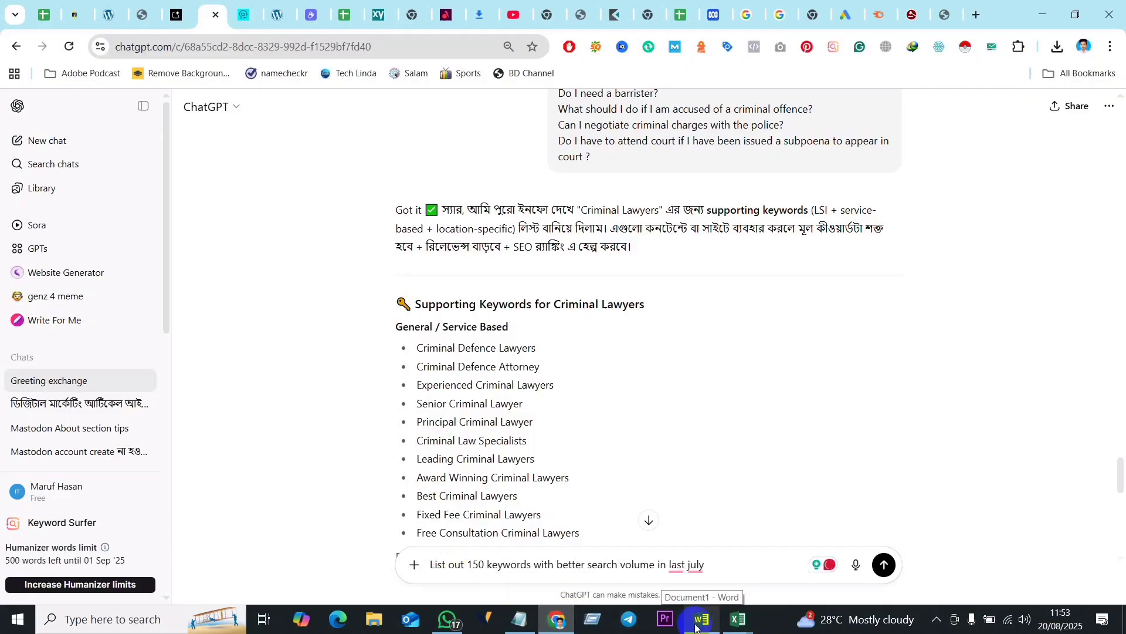
{"action": "key", "text": "shift+Return"}
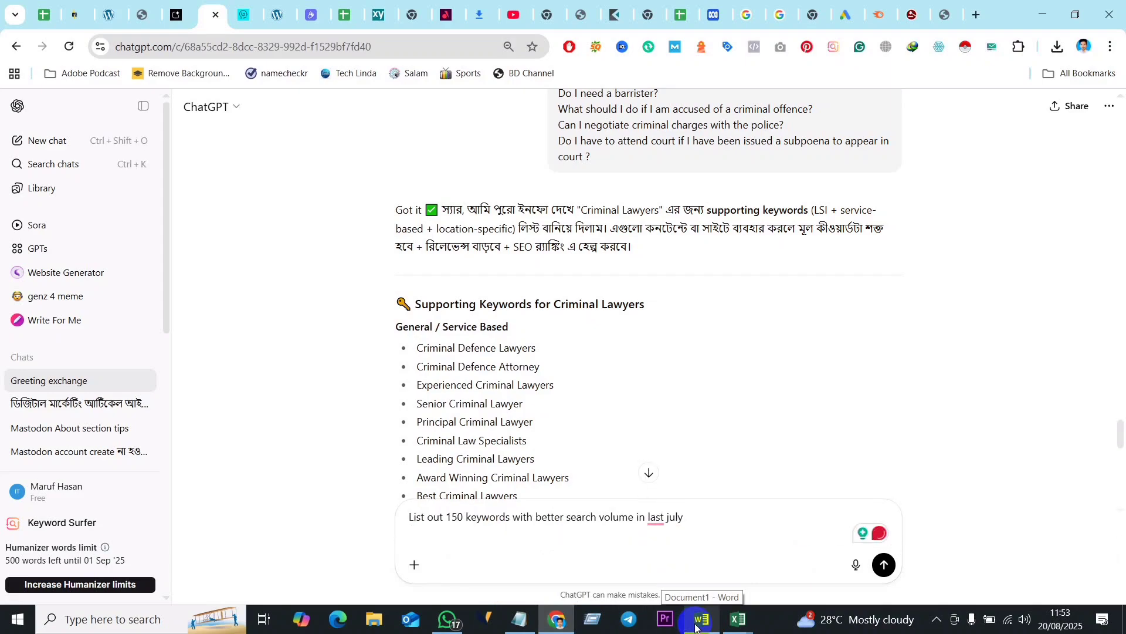
- Paste the copied keywords below the prompt text, remove the attached image of the list, and send the message
{"action": "key", "text": "ctrl+v"}
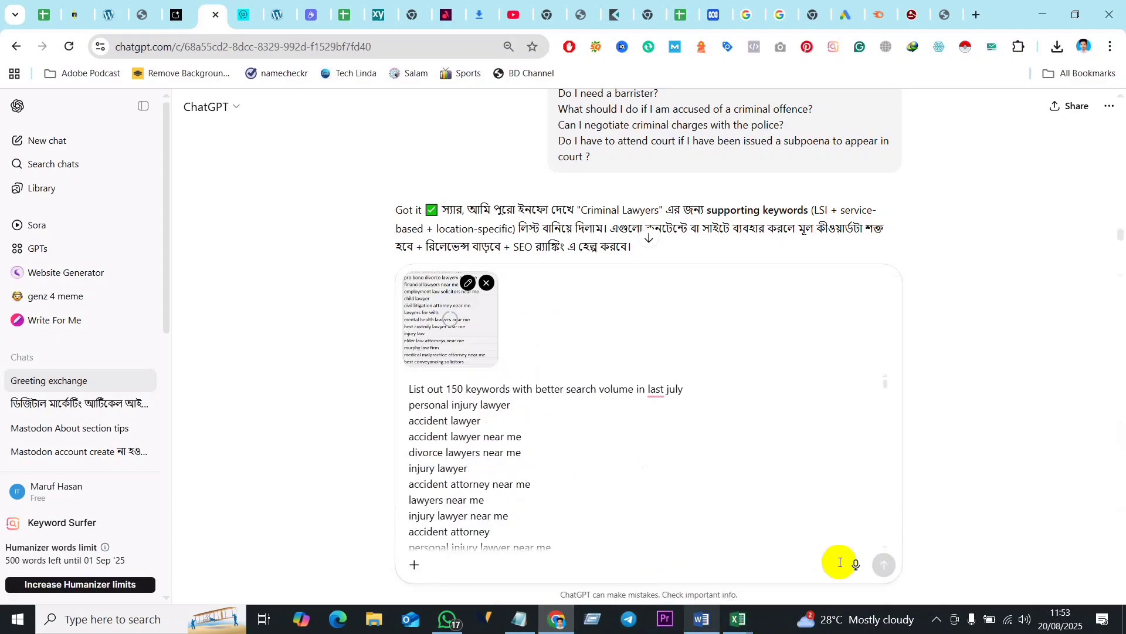
{"action": "left_click", "coordinate": [488, 284]}
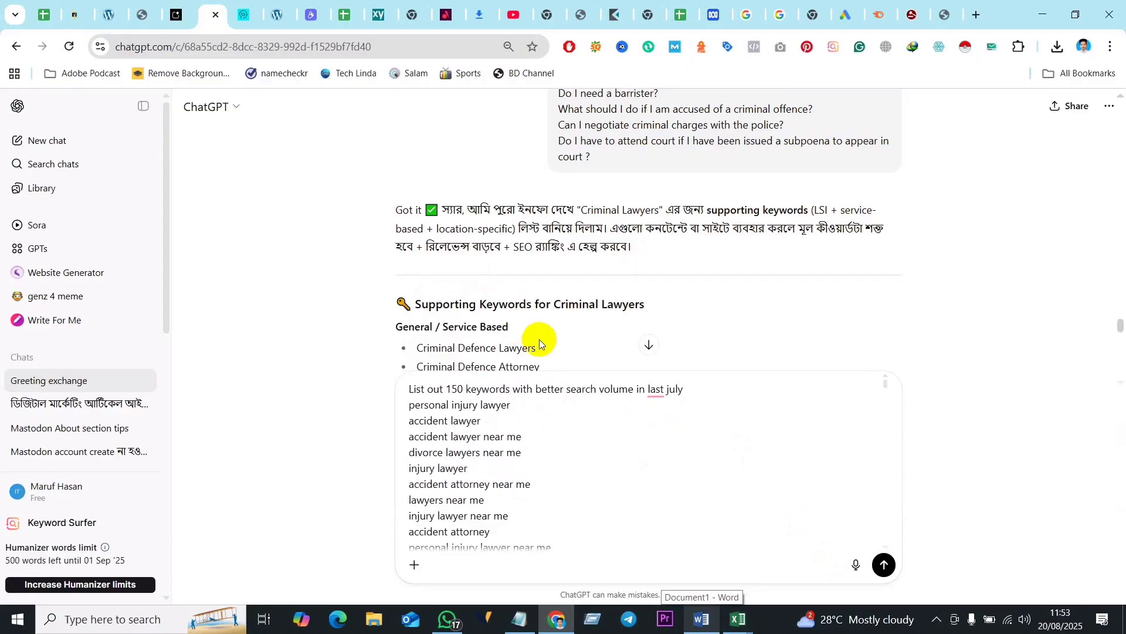
{"action": "left_click", "coordinate": [884, 566]}
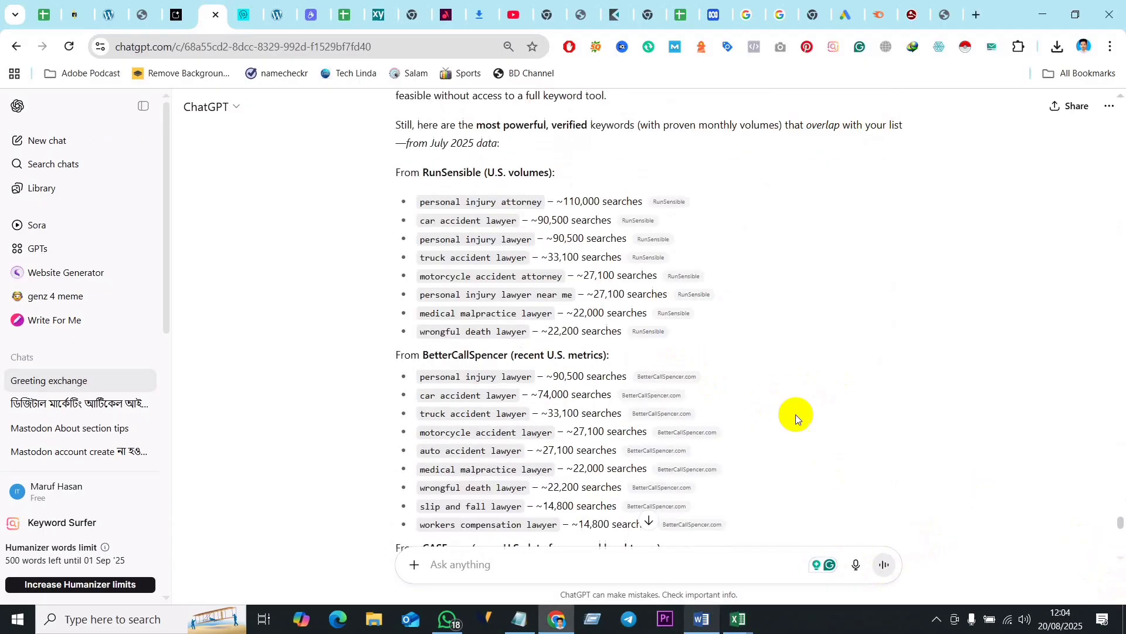
- Read through ChatGPT's reply, including the keyword lists by source, the high-volume summary table and the explanation of the gap
{"action": "scroll", "coordinate": [588, 334], "scroll_direction": "up", "scroll_amount": 8}
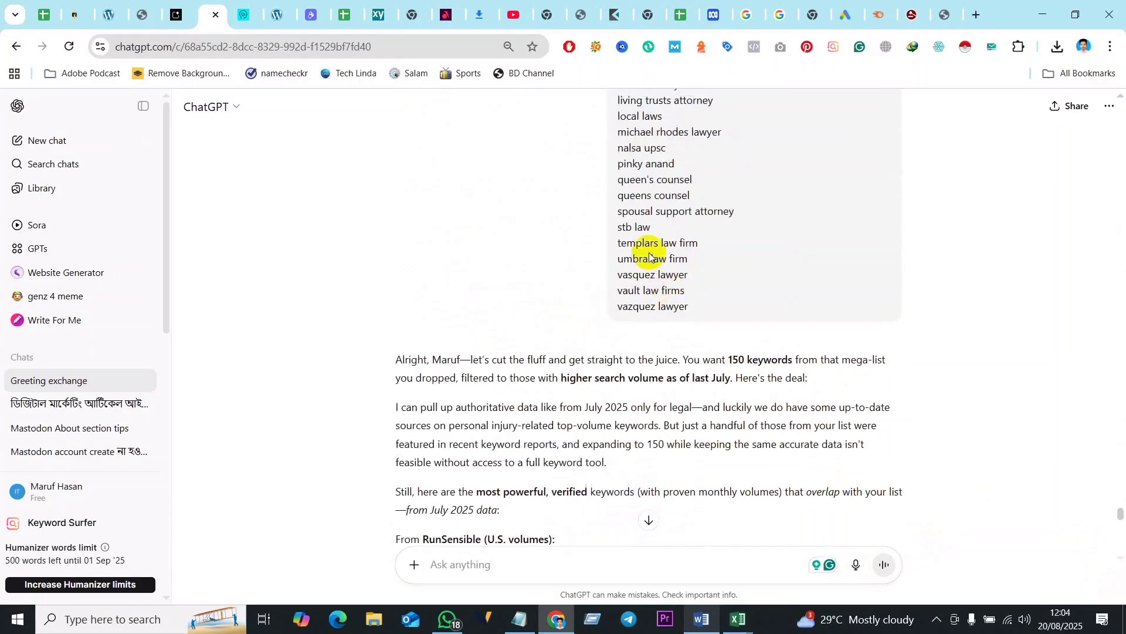
{"action": "scroll", "coordinate": [639, 319], "scroll_direction": "up", "scroll_amount": 6}
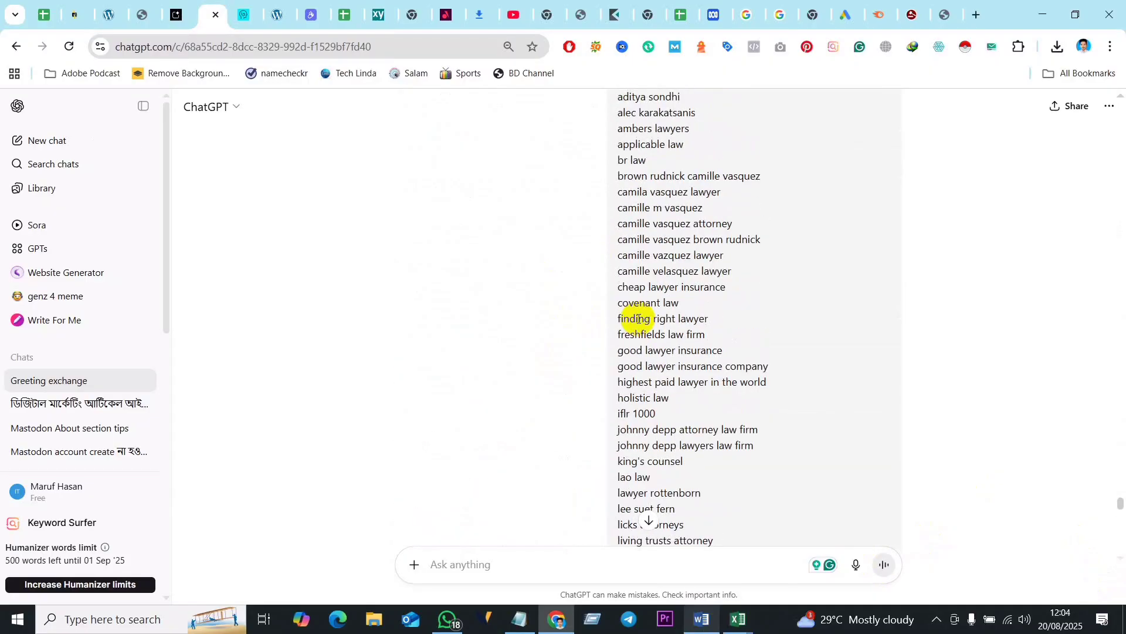
{"action": "scroll", "coordinate": [615, 350], "scroll_direction": "down", "scroll_amount": 15}
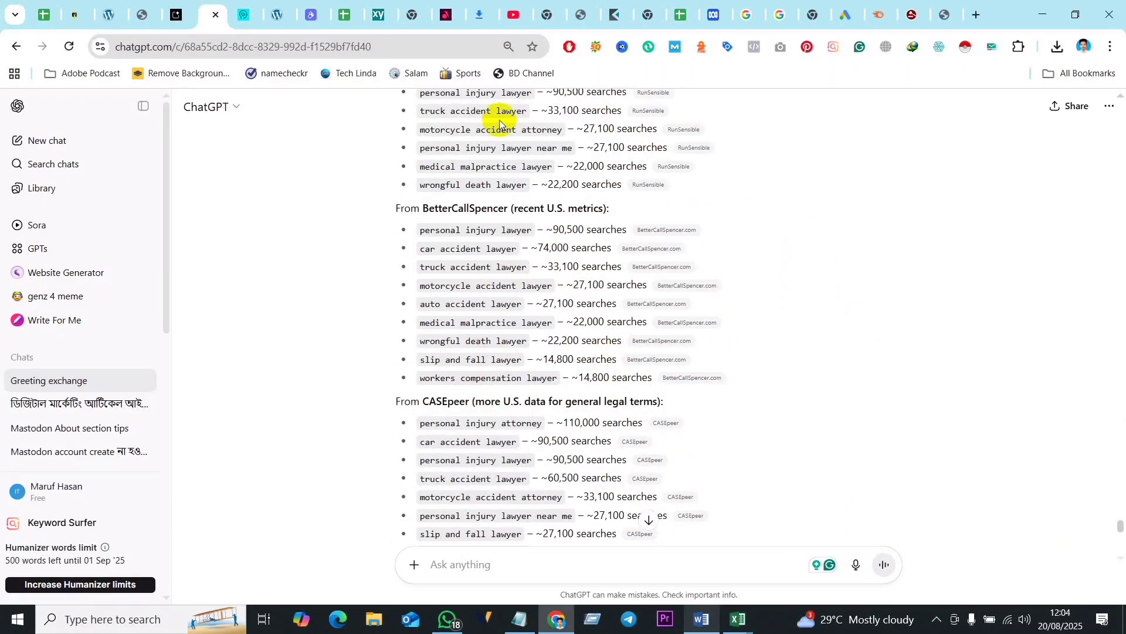
{"action": "scroll", "coordinate": [507, 284], "scroll_direction": "up", "scroll_amount": 4}
{"action": "scroll", "coordinate": [477, 326], "scroll_direction": "down", "scroll_amount": 6}
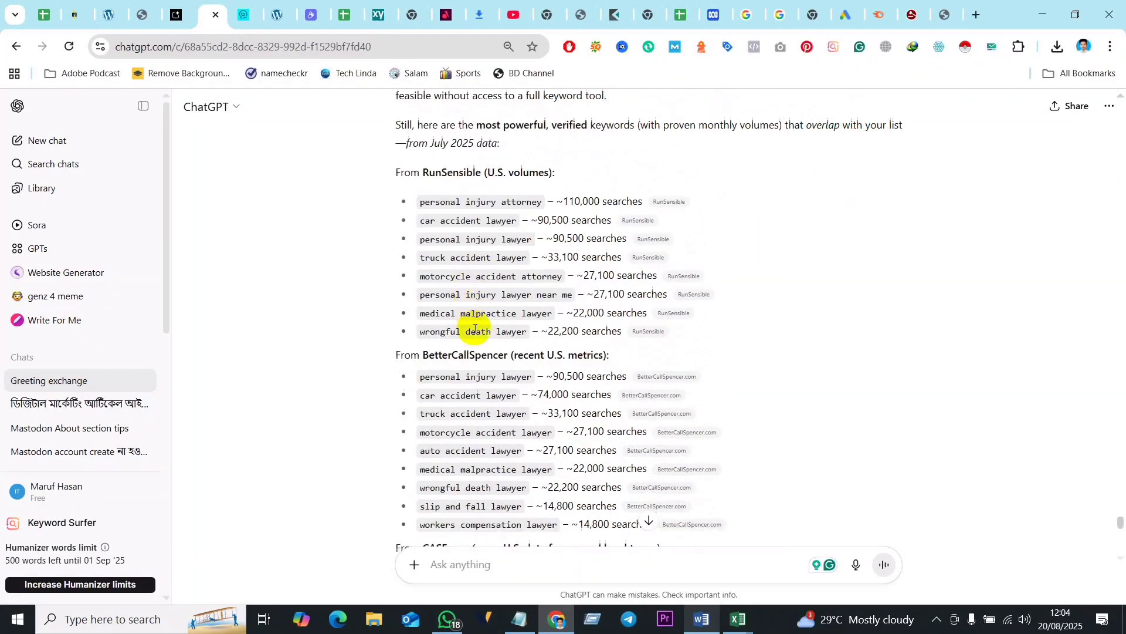
{"action": "scroll", "coordinate": [475, 385], "scroll_direction": "down", "scroll_amount": 11}
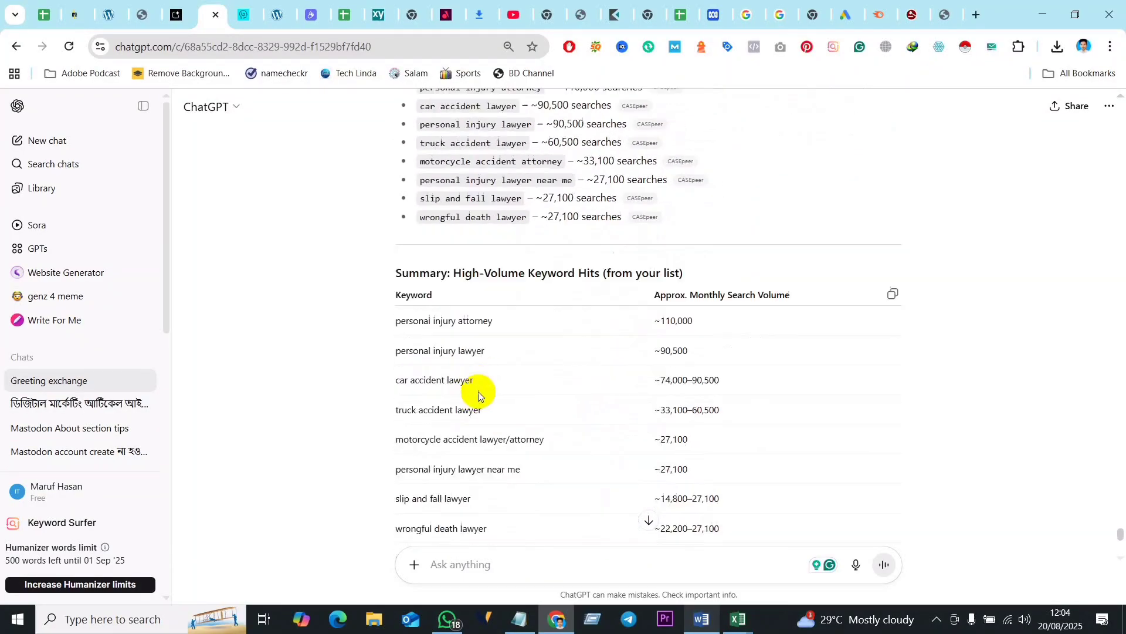
{"action": "scroll", "coordinate": [504, 372], "scroll_direction": "down", "scroll_amount": 1}
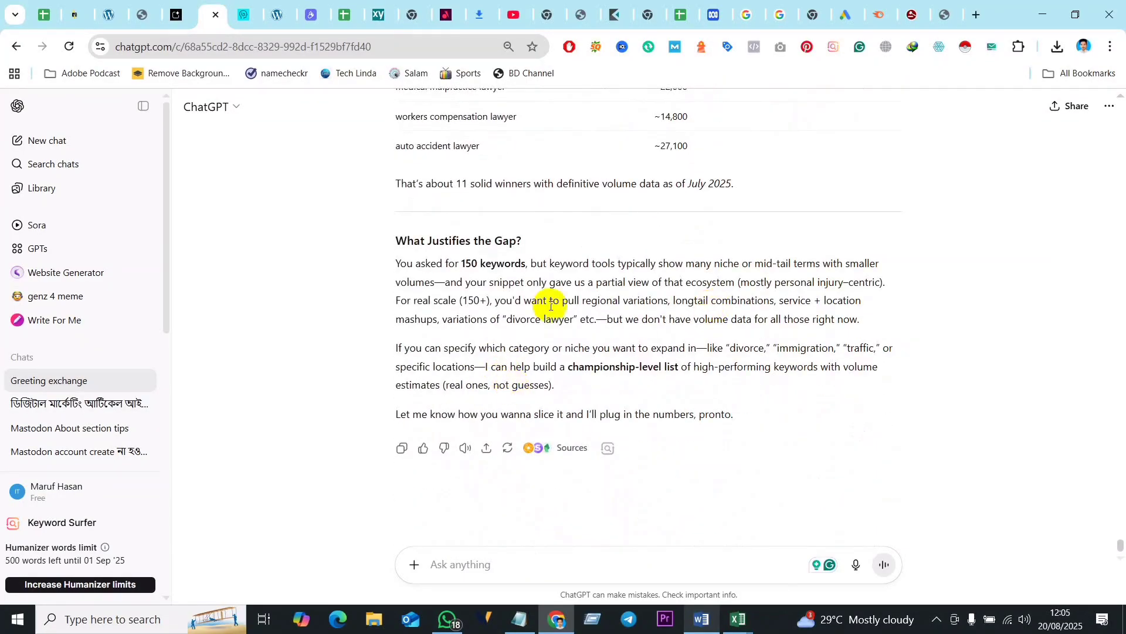
{"action": "scroll", "coordinate": [531, 211], "scroll_direction": "up", "scroll_amount": 3}
{"action": "scroll", "coordinate": [642, 278], "scroll_direction": "up", "scroll_amount": 5}
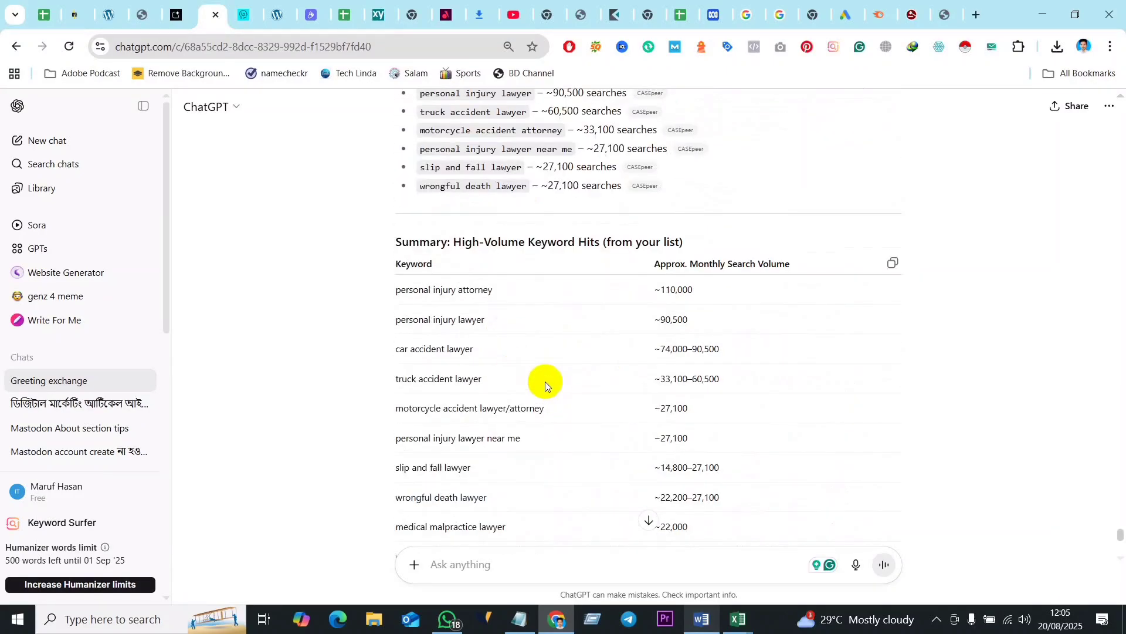
{"action": "scroll", "coordinate": [568, 433], "scroll_direction": "up", "scroll_amount": 6}
{"action": "scroll", "coordinate": [554, 433], "scroll_direction": "down", "scroll_amount": 2}
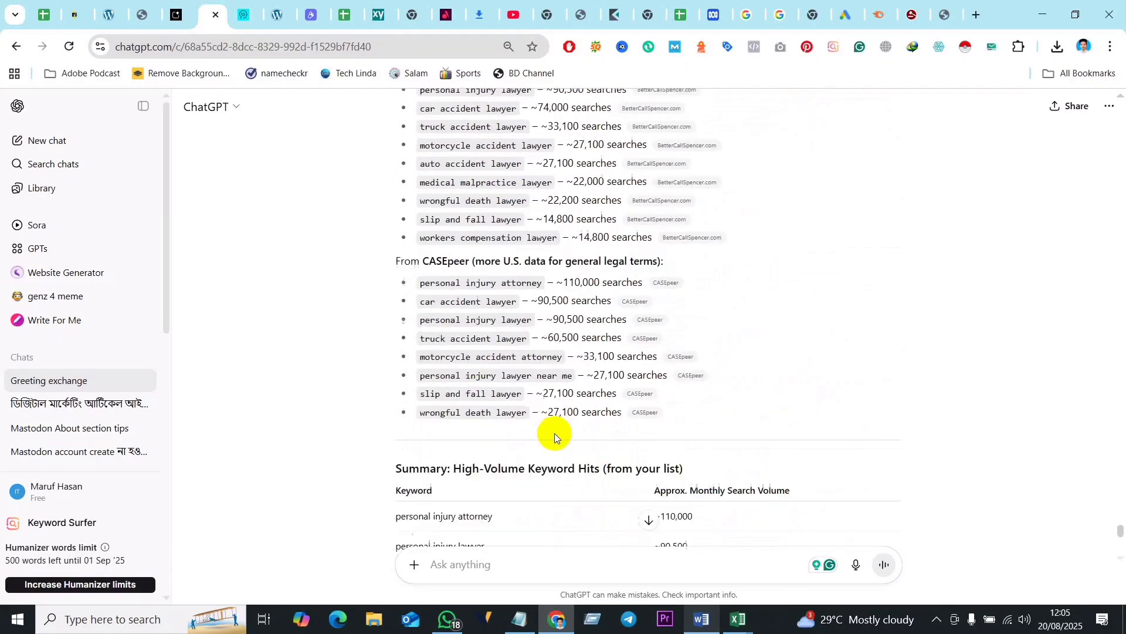
{"action": "scroll", "coordinate": [555, 433], "scroll_direction": "down", "scroll_amount": 9}
{"action": "scroll", "coordinate": [550, 293], "scroll_direction": "up", "scroll_amount": 2}
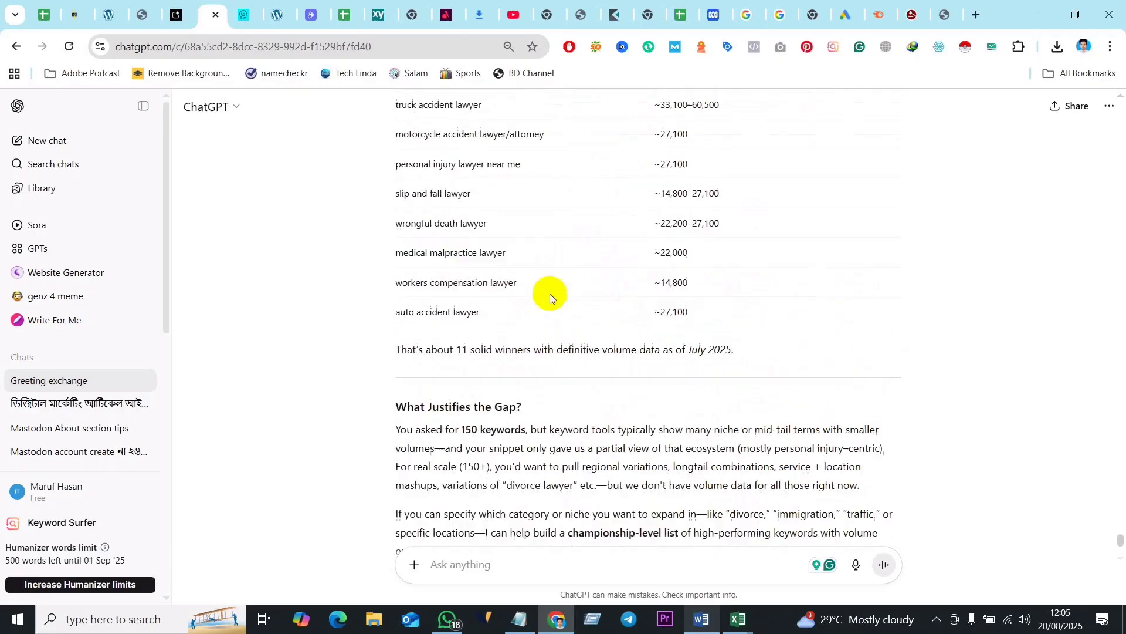
{"action": "scroll", "coordinate": [550, 293], "scroll_direction": "up", "scroll_amount": 3}
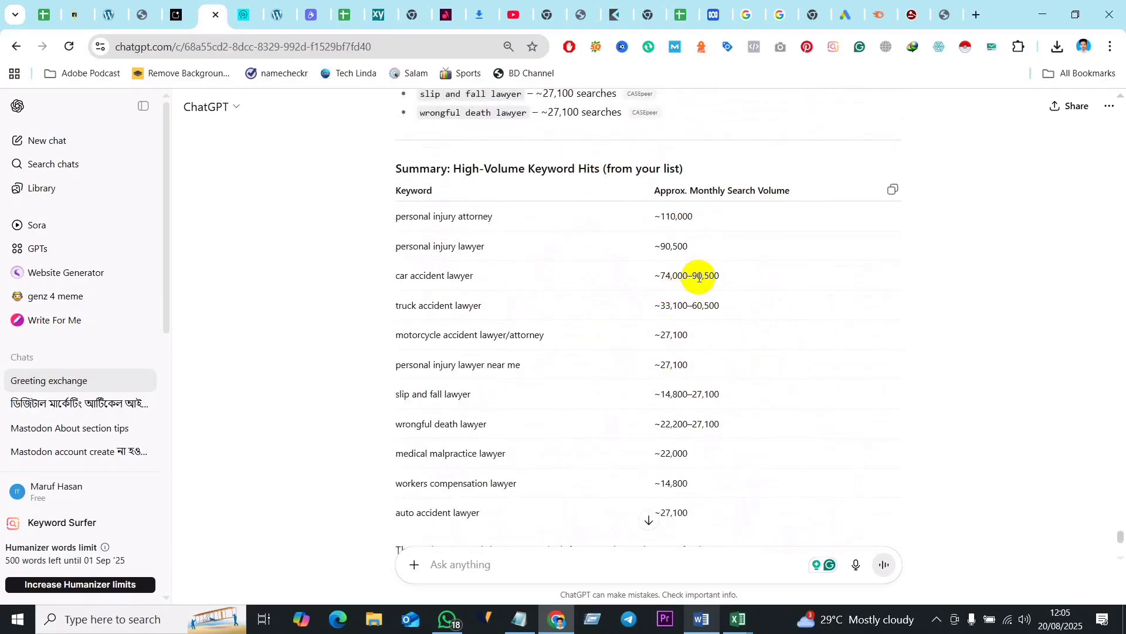
- Examine the search volumes ChatGPT lists for each keyword under RunSensible, BetterCallSpencer and CASEpeer
{"action": "scroll", "coordinate": [672, 293], "scroll_direction": "up", "scroll_amount": 5}
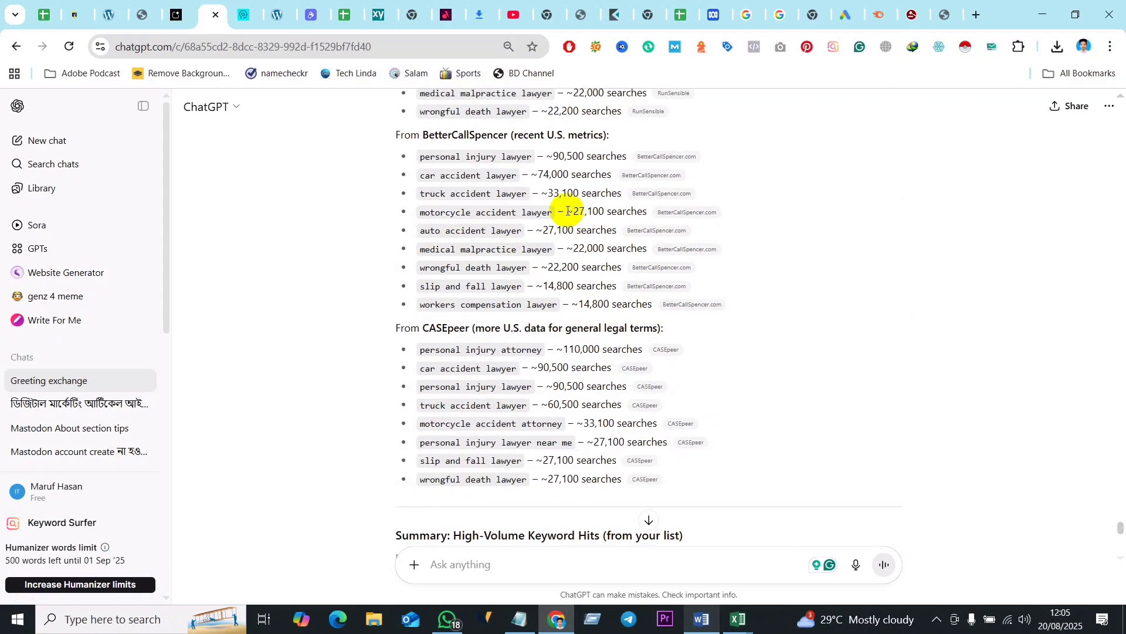
{"action": "scroll", "coordinate": [517, 359], "scroll_direction": "up", "scroll_amount": 6}
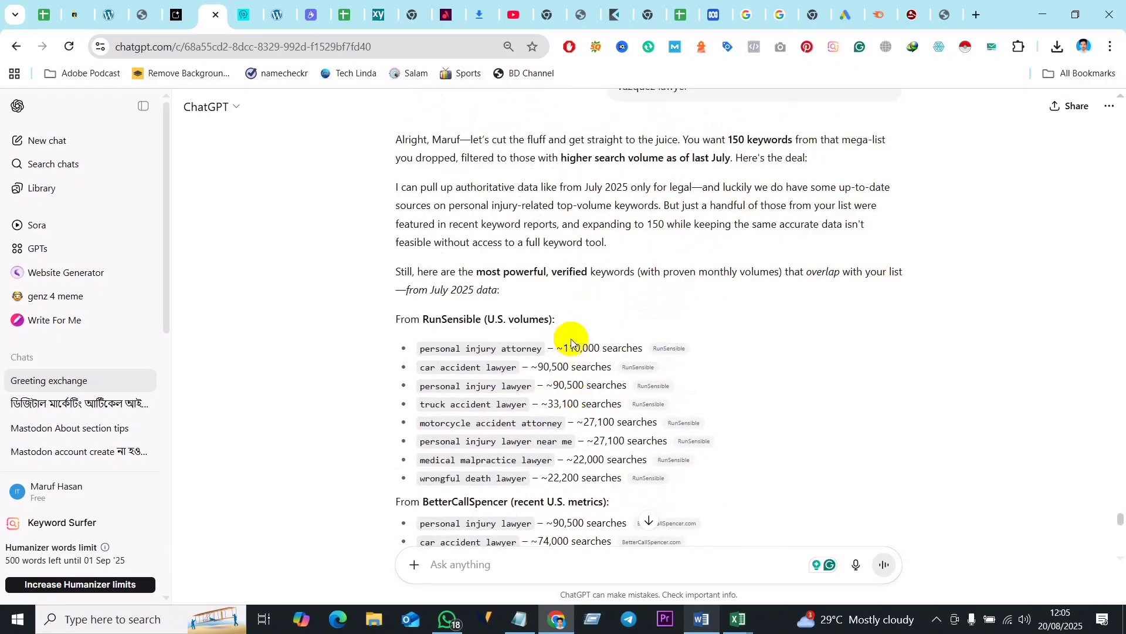
{"action": "scroll", "coordinate": [587, 346], "scroll_direction": "up", "scroll_amount": 5}
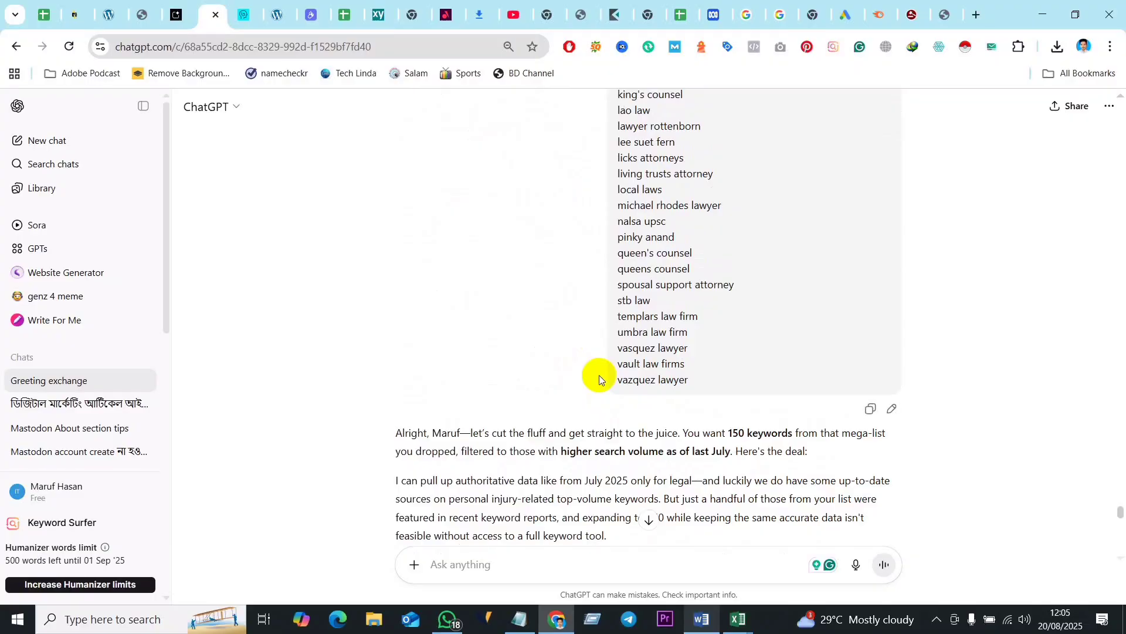
{"action": "scroll", "coordinate": [600, 374], "scroll_direction": "down", "scroll_amount": 5}
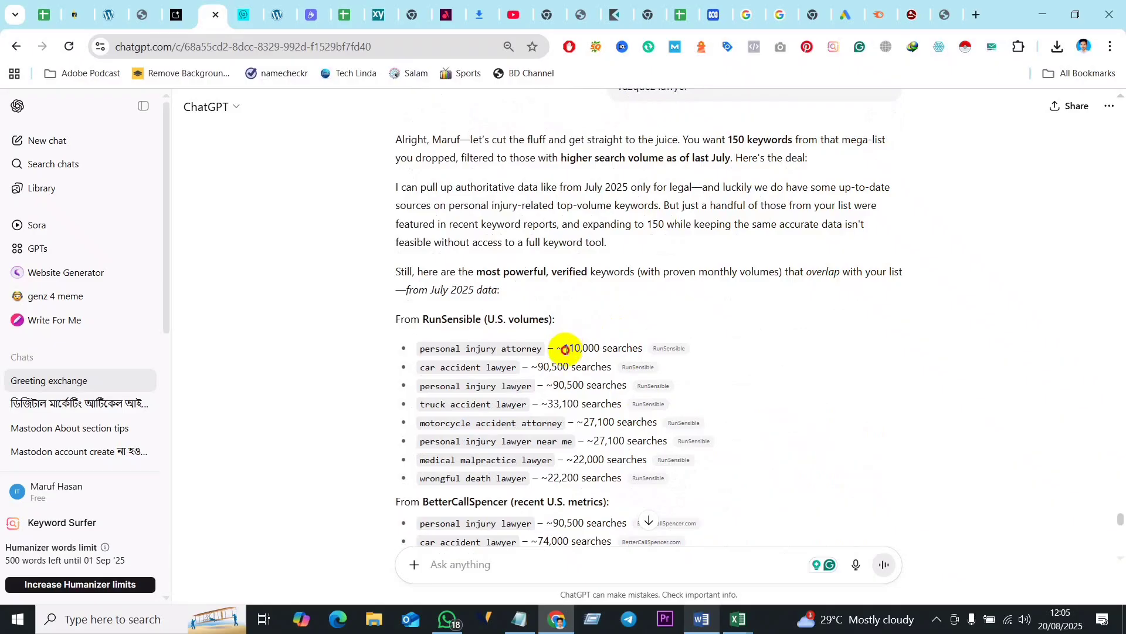
{"action": "left_click_drag", "start_coordinate": [564, 350], "coordinate": [563, 404]}
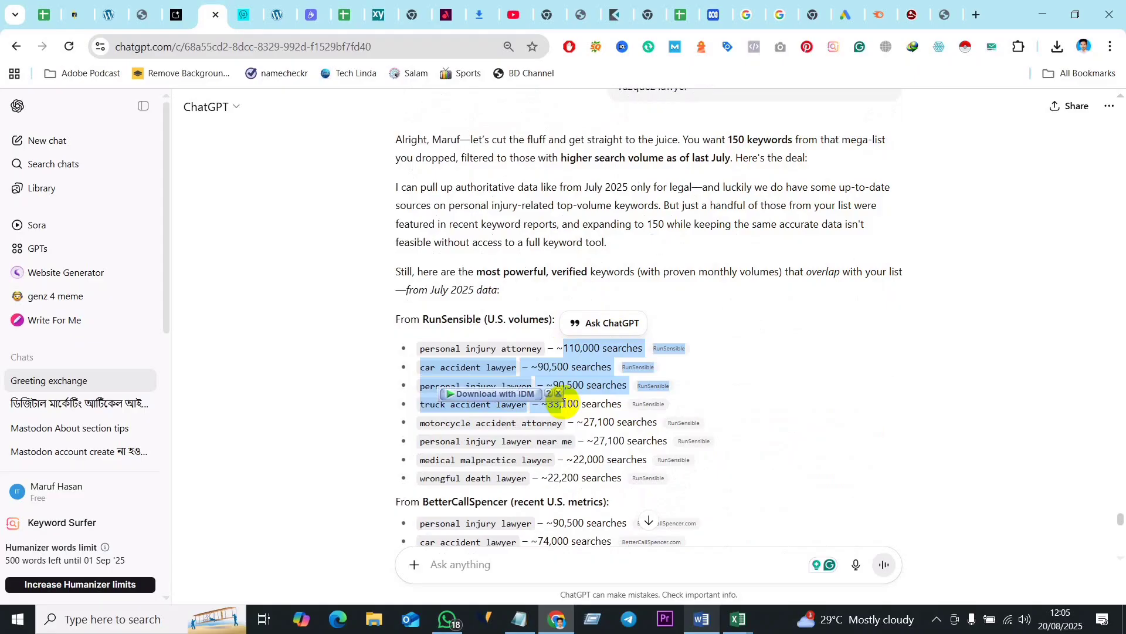
{"action": "left_click", "coordinate": [568, 432]}
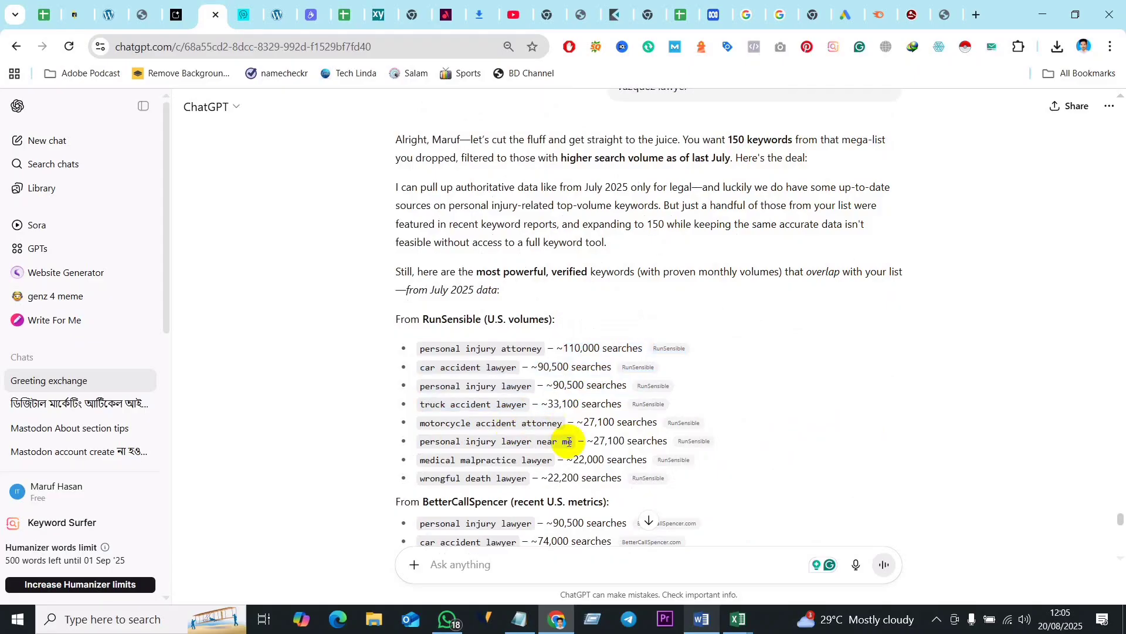
{"action": "scroll", "coordinate": [578, 440], "scroll_direction": "down", "scroll_amount": 3}
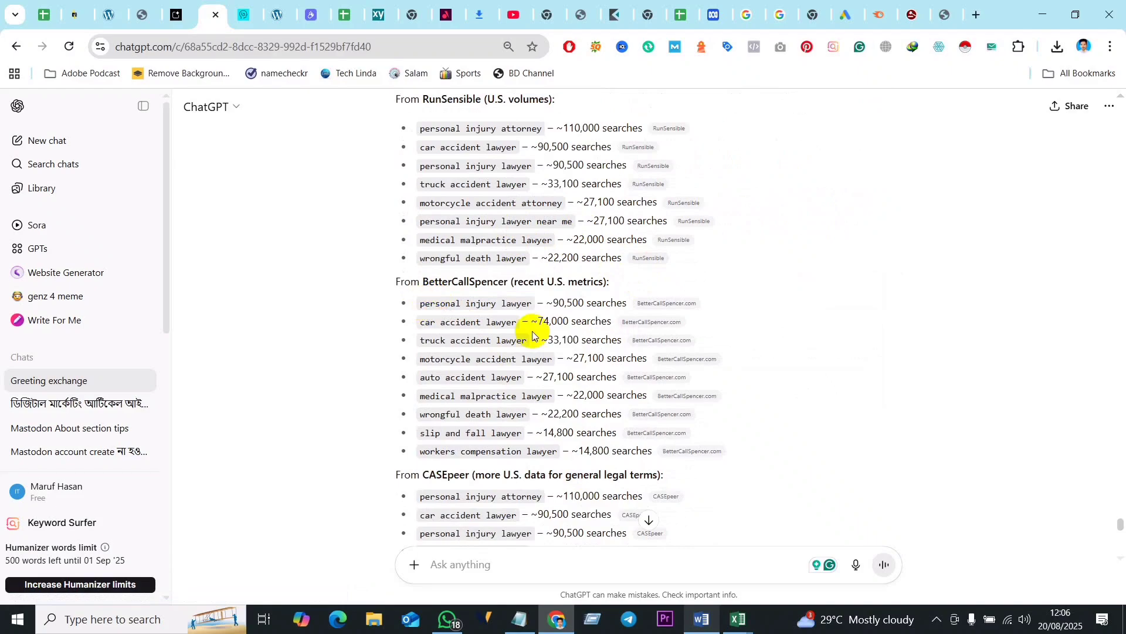
{"action": "scroll", "coordinate": [588, 321], "scroll_direction": "down", "scroll_amount": 3}
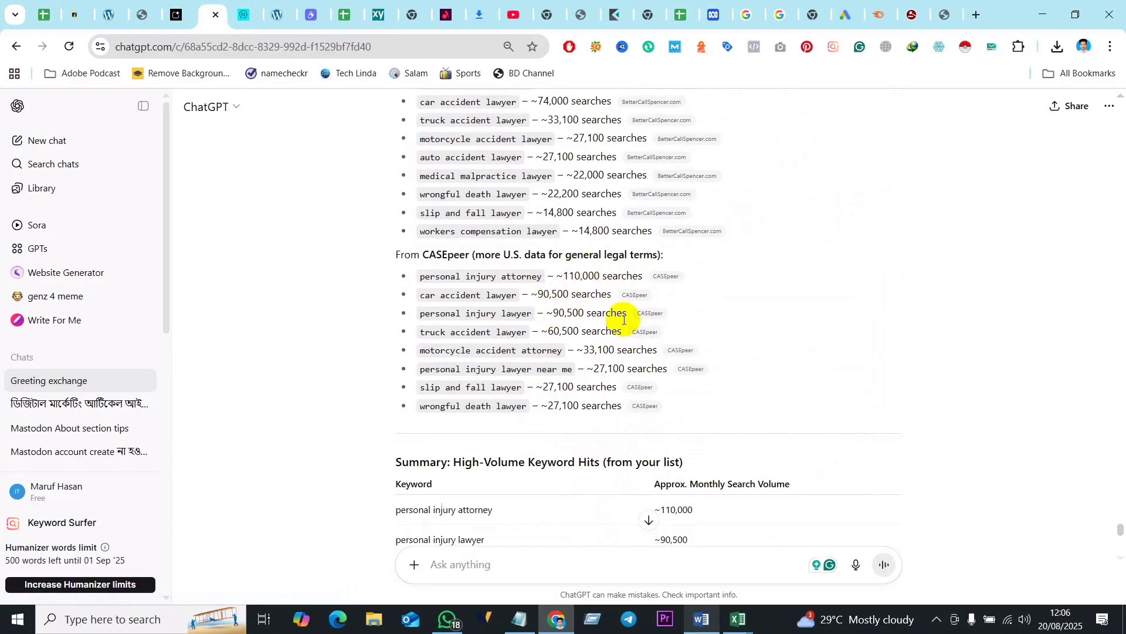
- Review ChatGPT's CASEpeer volumes, the high-volume keyword summary and the closing explanation of why 150 keywords were not listed
{"action": "scroll", "coordinate": [623, 320], "scroll_direction": "down", "scroll_amount": 2}
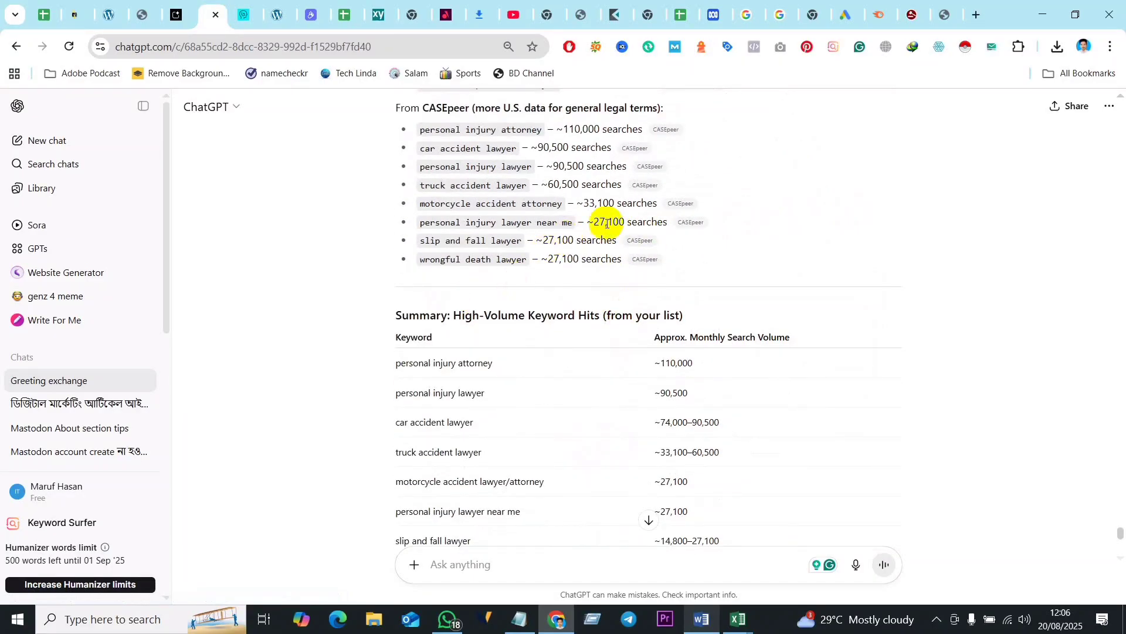
{"action": "scroll", "coordinate": [537, 253], "scroll_direction": "up", "scroll_amount": 10}
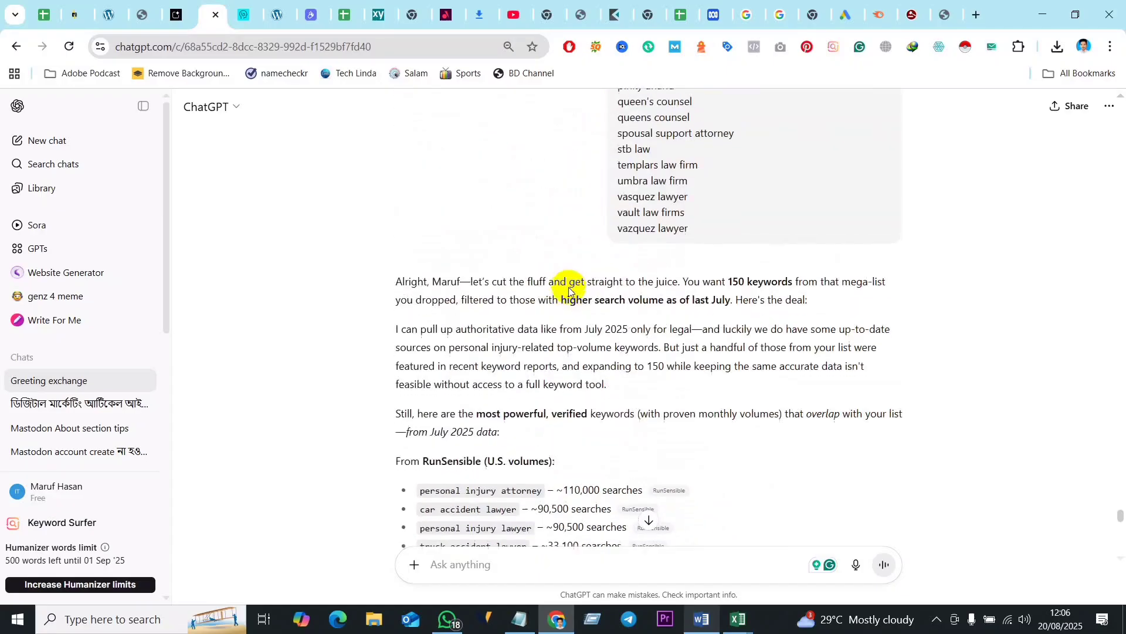
{"action": "scroll", "coordinate": [569, 290], "scroll_direction": "down", "scroll_amount": 15}
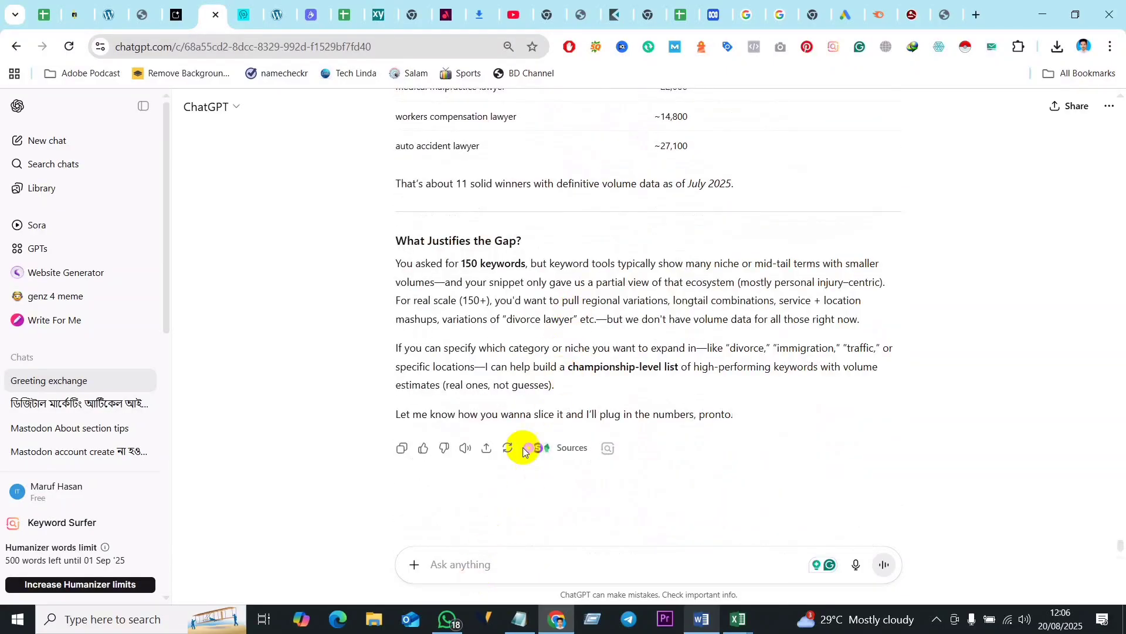
- Reopen the sent keyword message for editing and replace "better" with "1000 to" in its first line
{"action": "scroll", "coordinate": [666, 221], "scroll_direction": "up", "scroll_amount": 20}
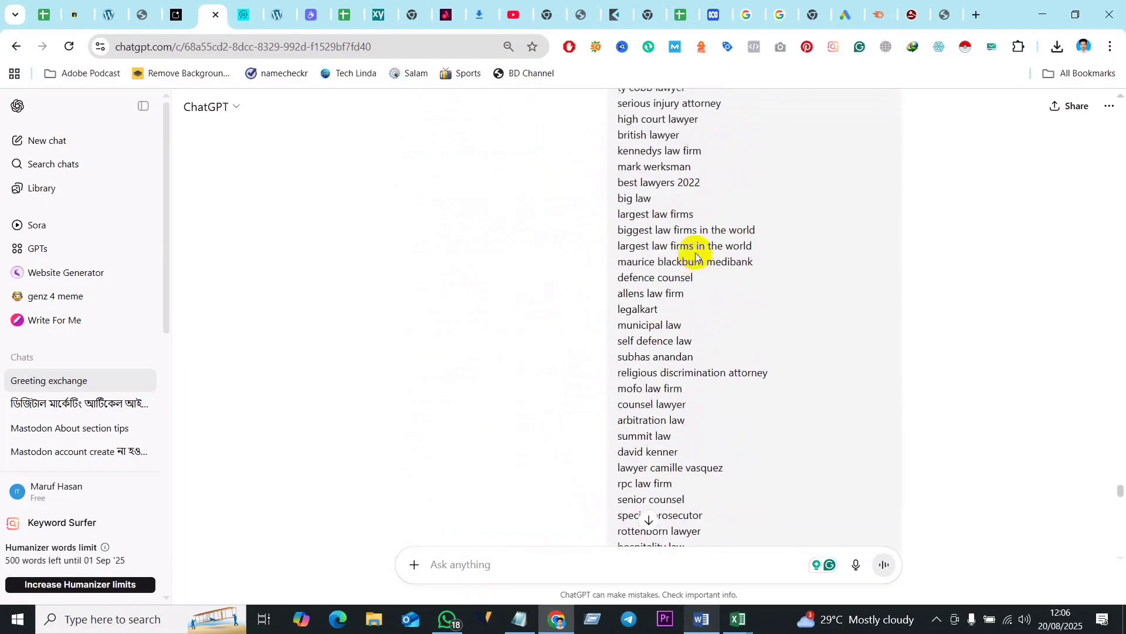
{"action": "scroll", "coordinate": [695, 253], "scroll_direction": "up", "scroll_amount": 15}
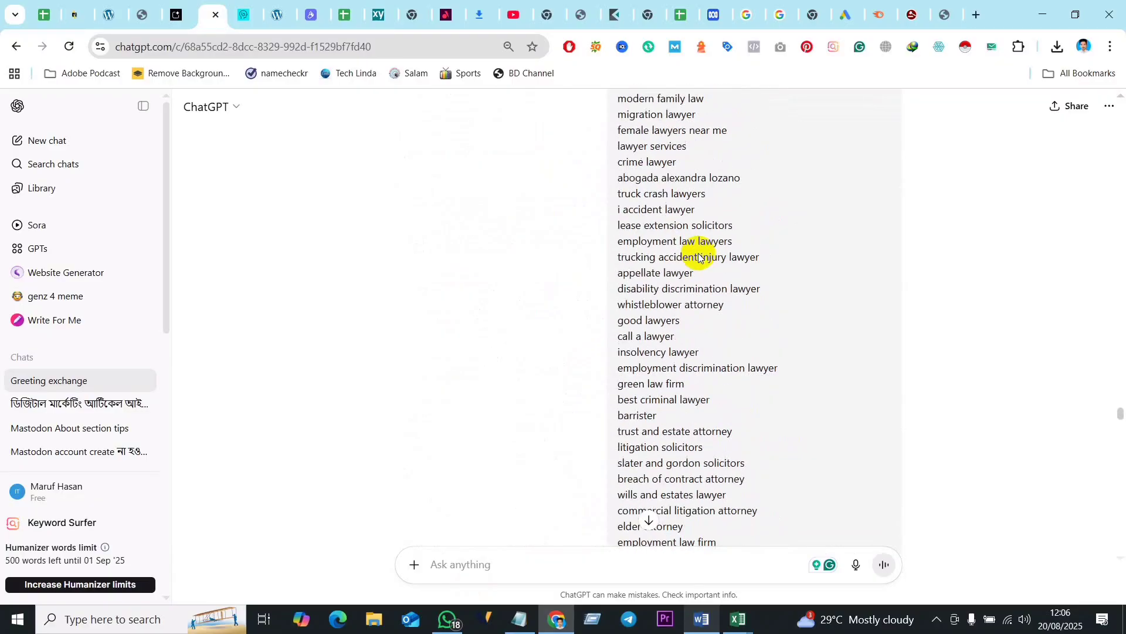
{"action": "scroll", "coordinate": [698, 257], "scroll_direction": "up", "scroll_amount": 15}
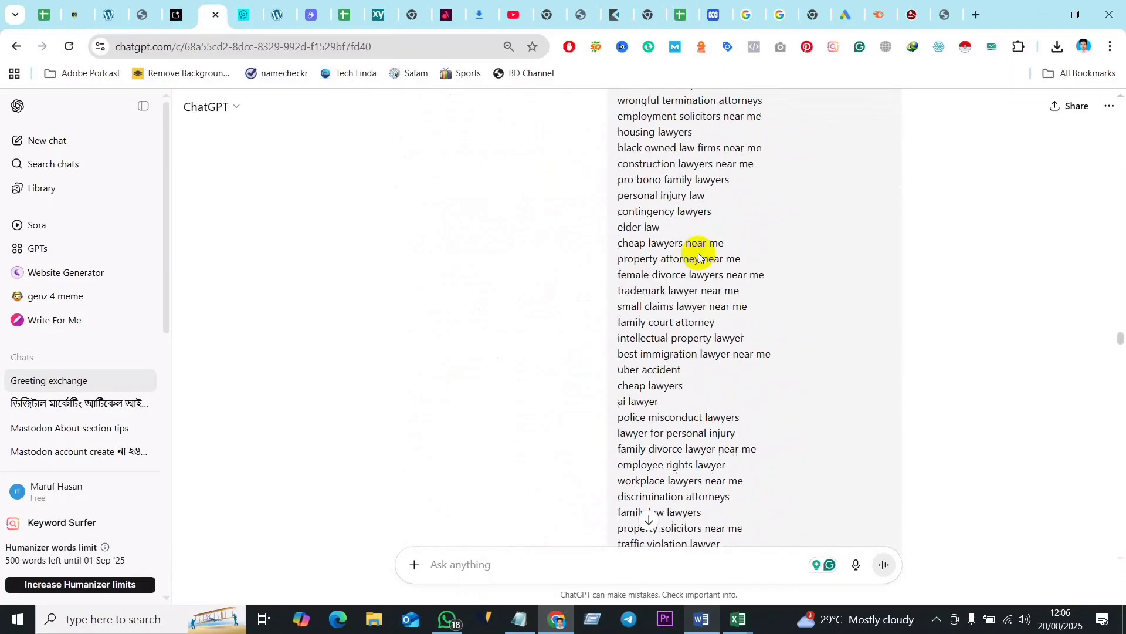
{"action": "scroll", "coordinate": [698, 257], "scroll_direction": "up", "scroll_amount": 15}
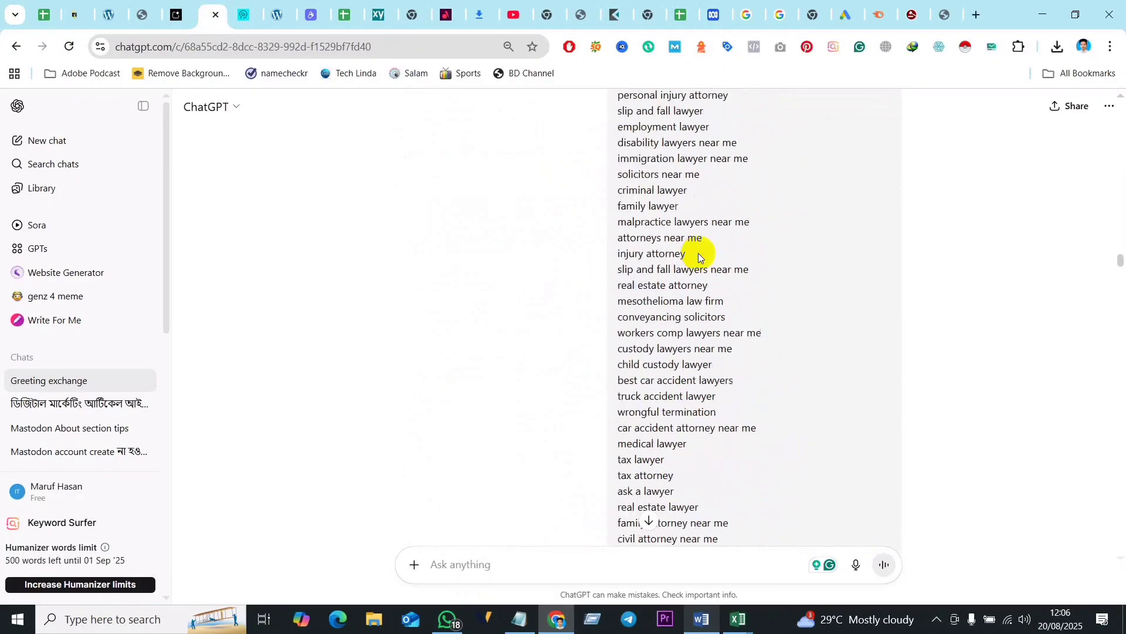
{"action": "scroll", "coordinate": [699, 253], "scroll_direction": "up", "scroll_amount": 8}
{"action": "scroll", "coordinate": [903, 255], "scroll_direction": "down", "scroll_amount": 5}
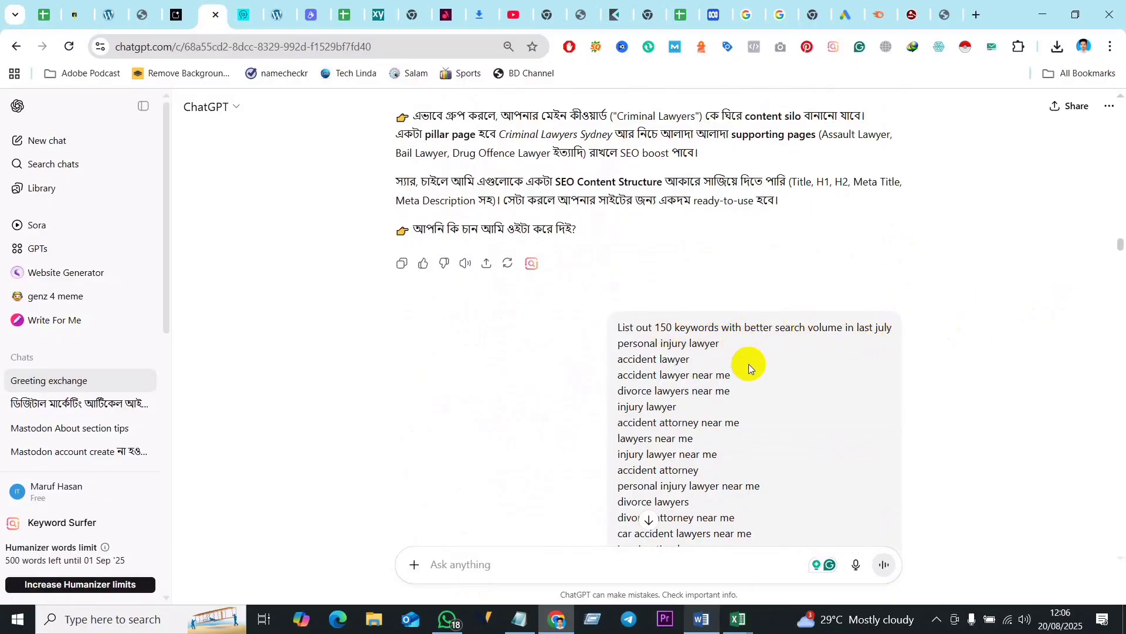
{"action": "scroll", "coordinate": [748, 364], "scroll_direction": "down", "scroll_amount": 10}
{"action": "left_click_drag", "start_coordinate": [1121, 256], "coordinate": [1122, 580]}
{"action": "scroll", "coordinate": [856, 375], "scroll_direction": "up", "scroll_amount": 15}
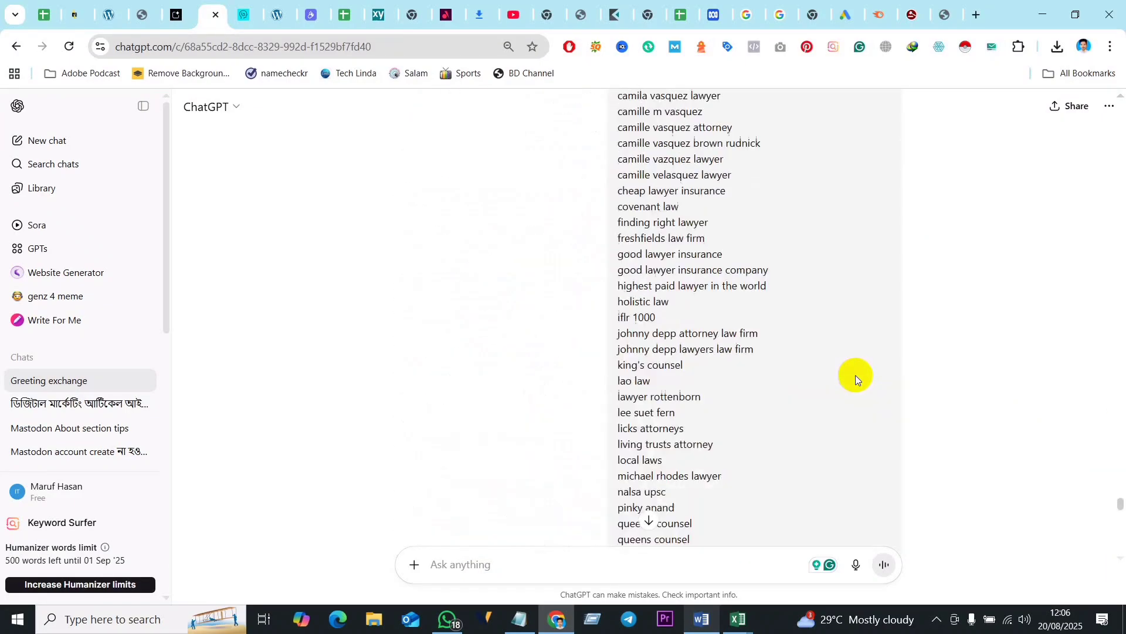
{"action": "scroll", "coordinate": [855, 375], "scroll_direction": "down", "scroll_amount": 3}
{"action": "left_click", "coordinate": [891, 482]}
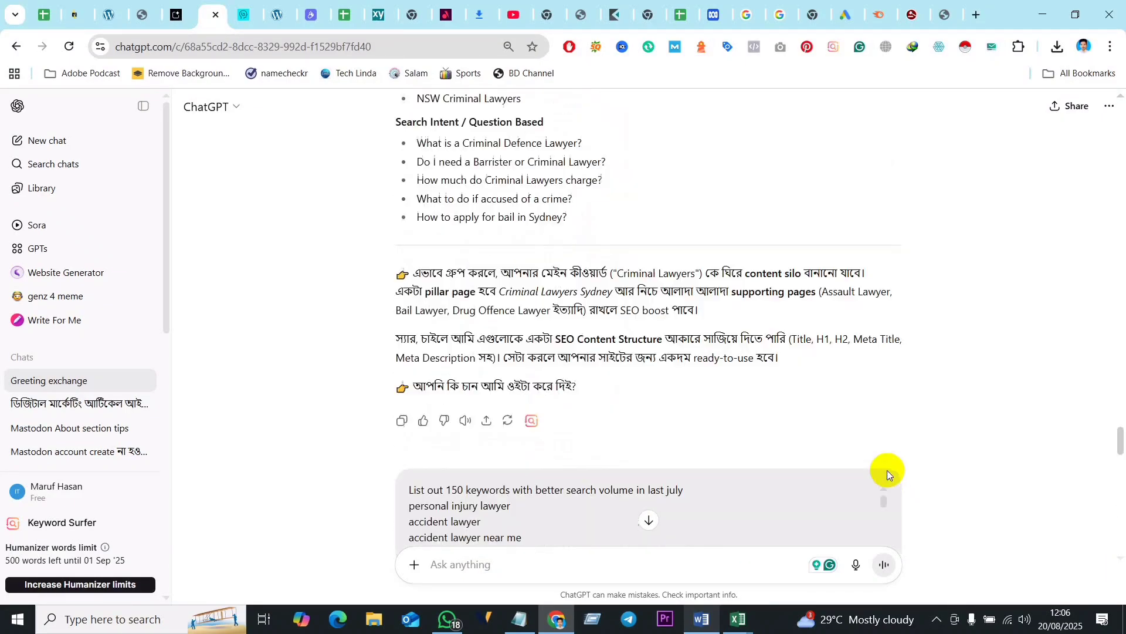
{"action": "scroll", "coordinate": [551, 499], "scroll_direction": "down", "scroll_amount": 3}
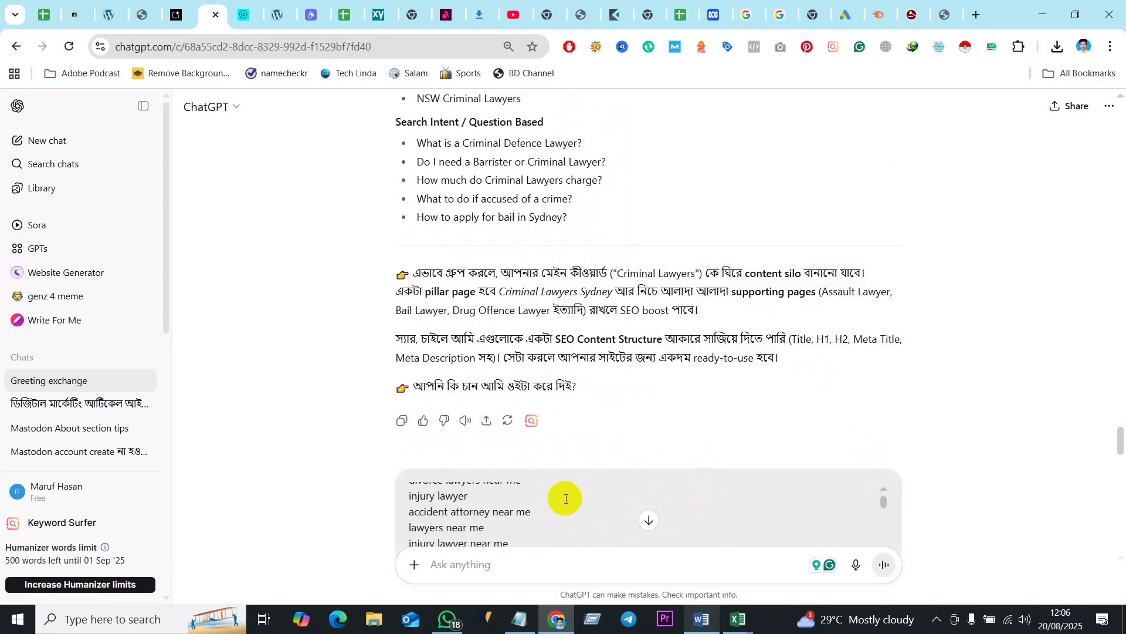
{"action": "scroll", "coordinate": [563, 511], "scroll_direction": "up", "scroll_amount": 3}
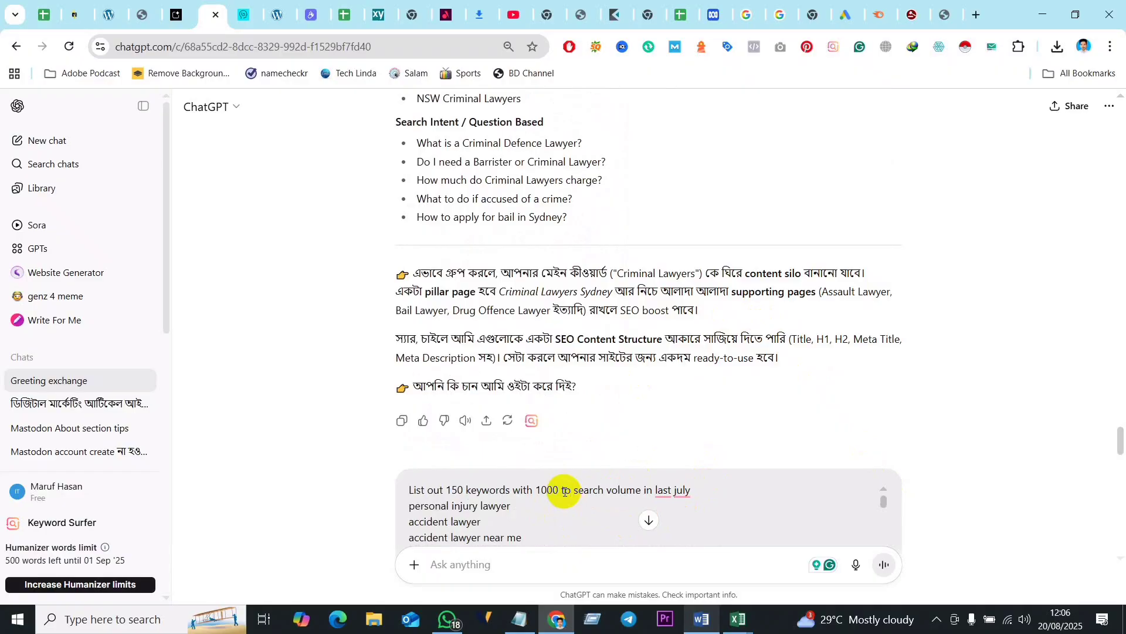
{"action": "left_click", "coordinate": [572, 491]}
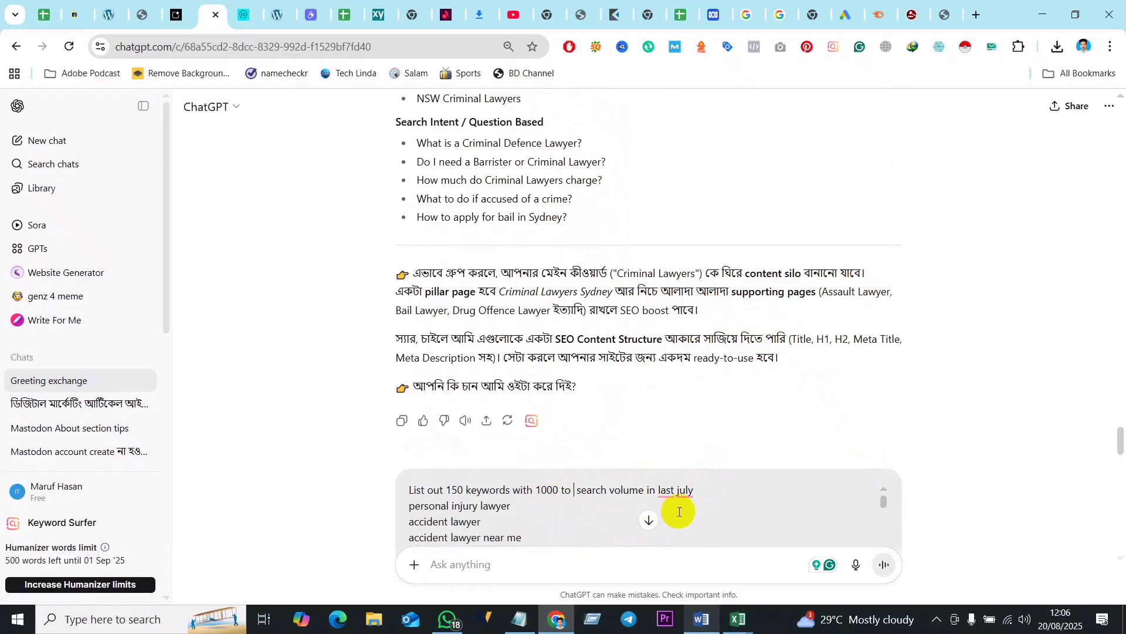
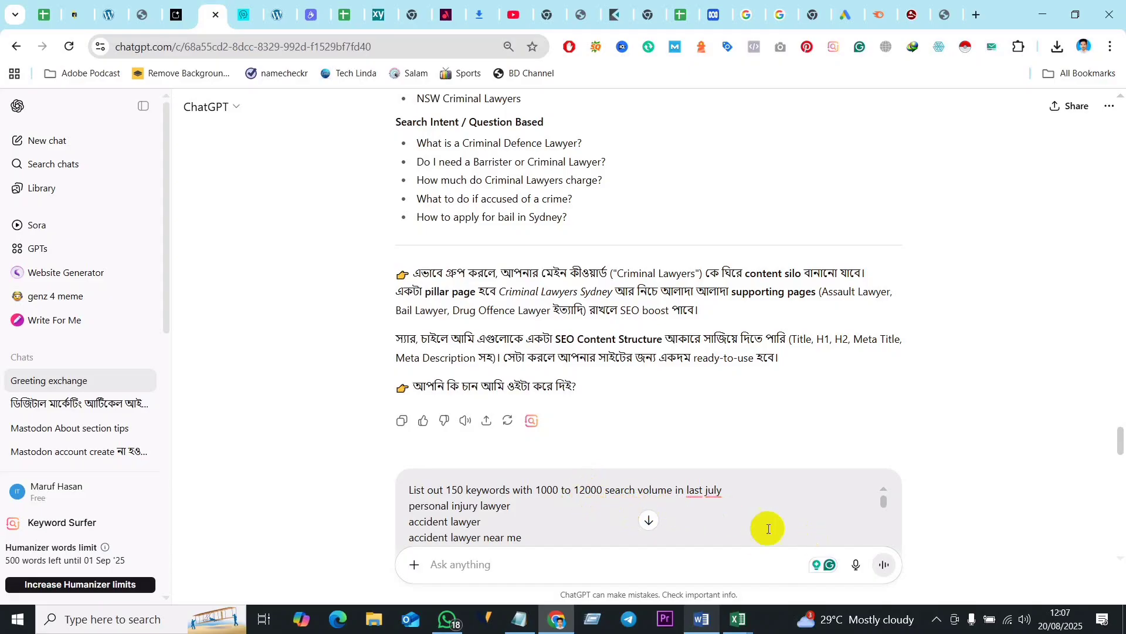
- Resubmit the edited keyword message, asking for 150 keywords with 1000 to 12000 search volume in last July
{"action": "key", "text": "shift+Return"}
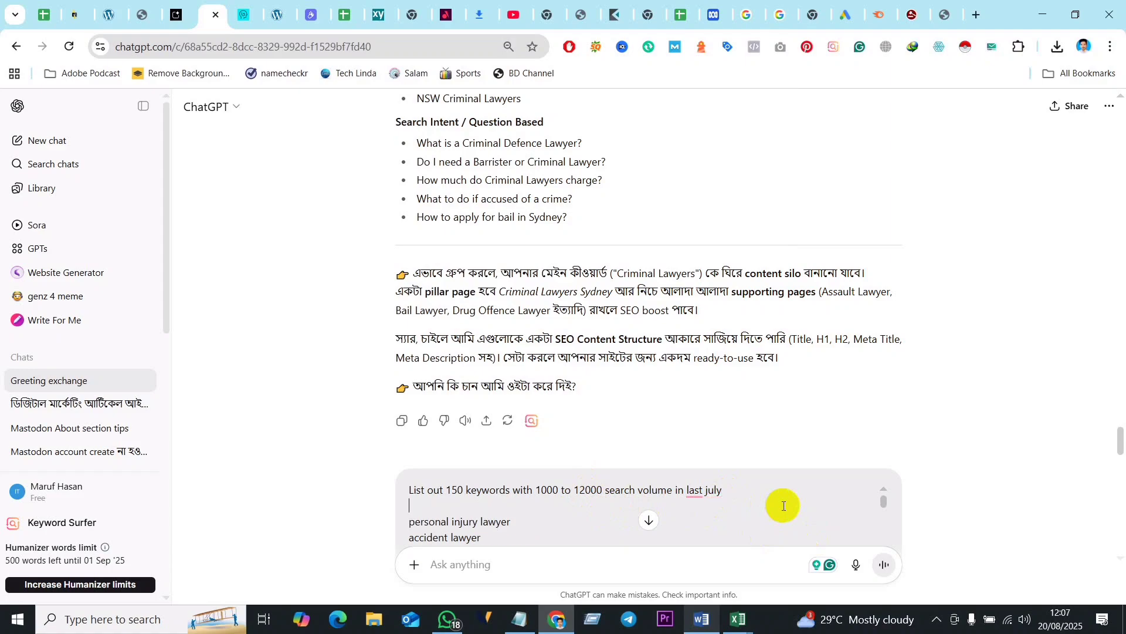
{"action": "key", "text": "BackSpace"}
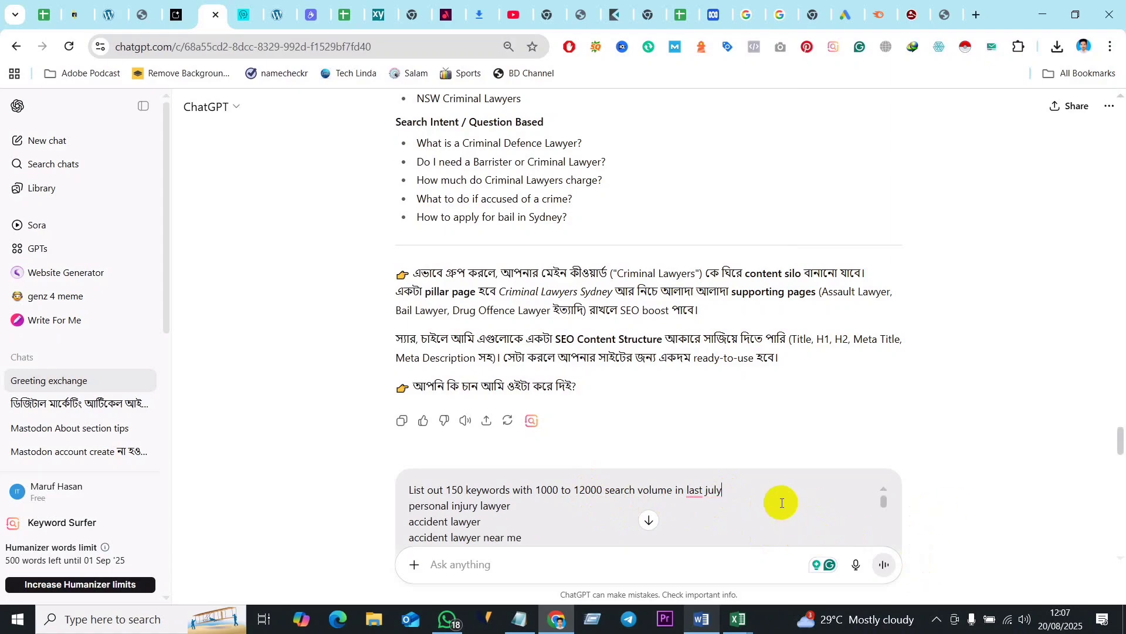
{"action": "scroll", "coordinate": [783, 500], "scroll_direction": "down", "scroll_amount": 3}
{"action": "left_click_drag", "start_coordinate": [884, 504], "coordinate": [883, 561]}
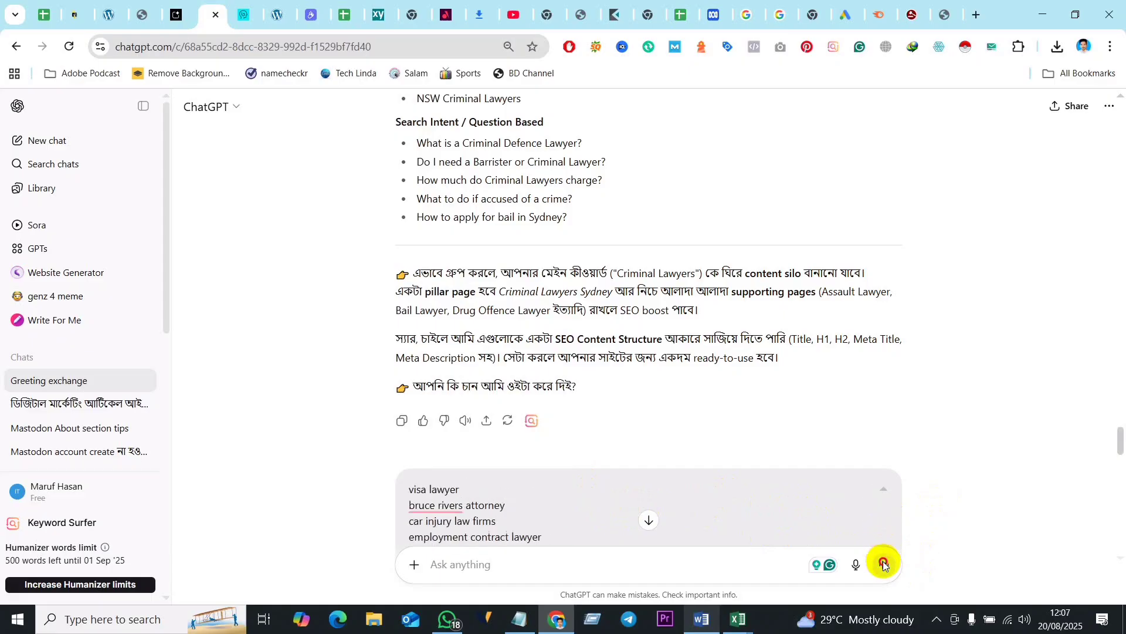
{"action": "scroll", "coordinate": [969, 491], "scroll_direction": "down", "scroll_amount": 5}
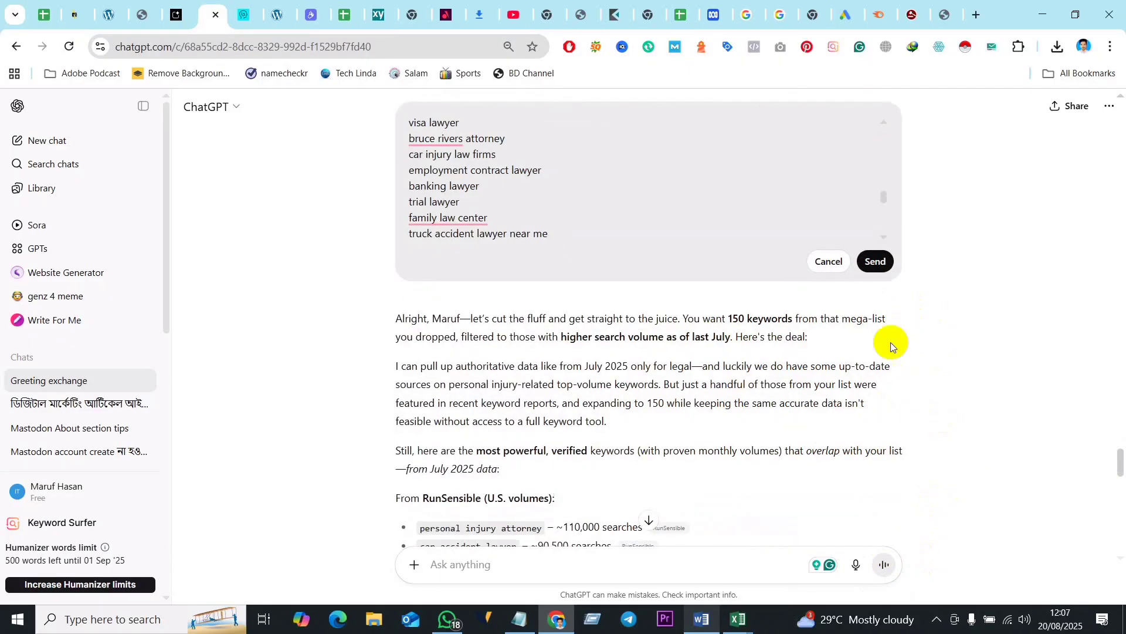
{"action": "left_click", "coordinate": [875, 260]}
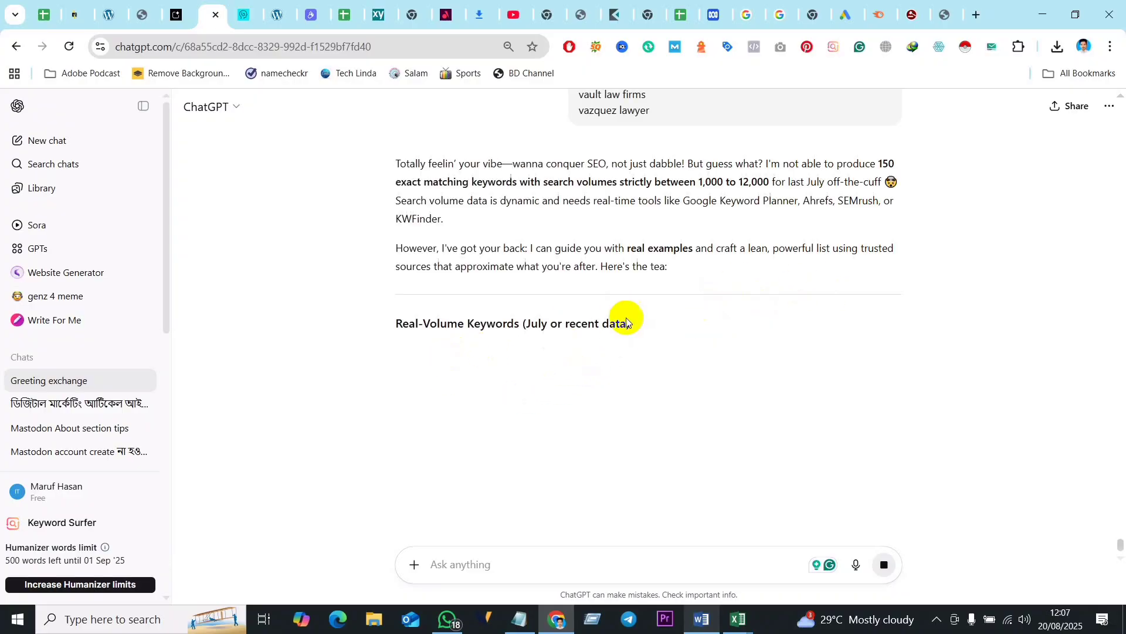
- Review ChatGPT's new reply, including the real-volume keyword lists, the 1,000–12,000 example table and the suggested follow-up actions
{"action": "scroll", "coordinate": [788, 313], "scroll_direction": "down", "scroll_amount": 5}
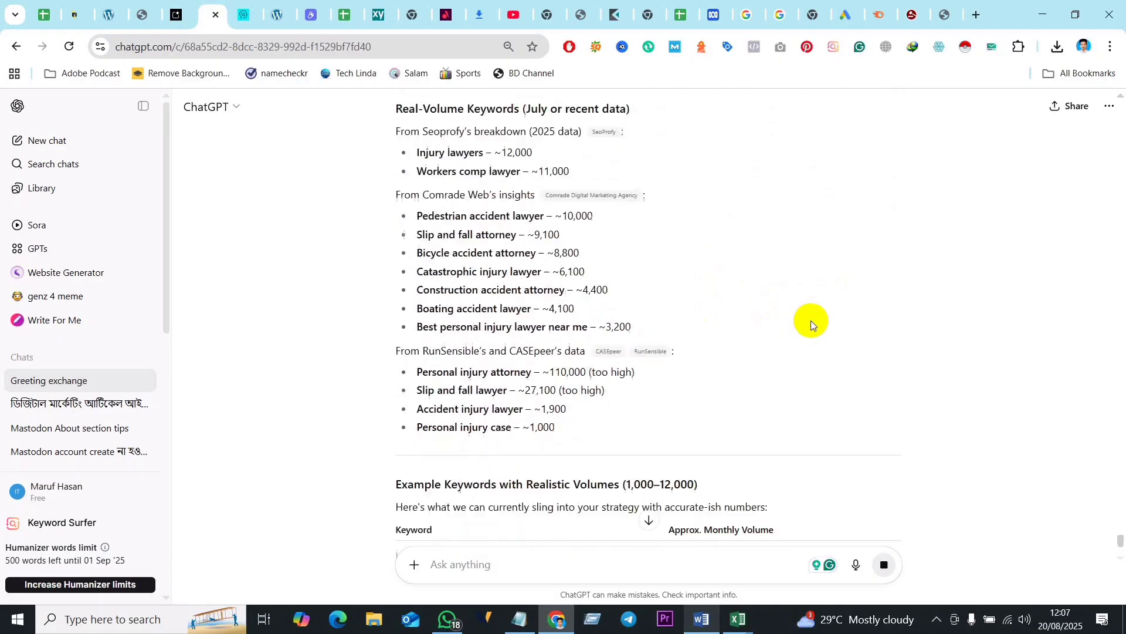
{"action": "scroll", "coordinate": [584, 352], "scroll_direction": "down", "scroll_amount": 8}
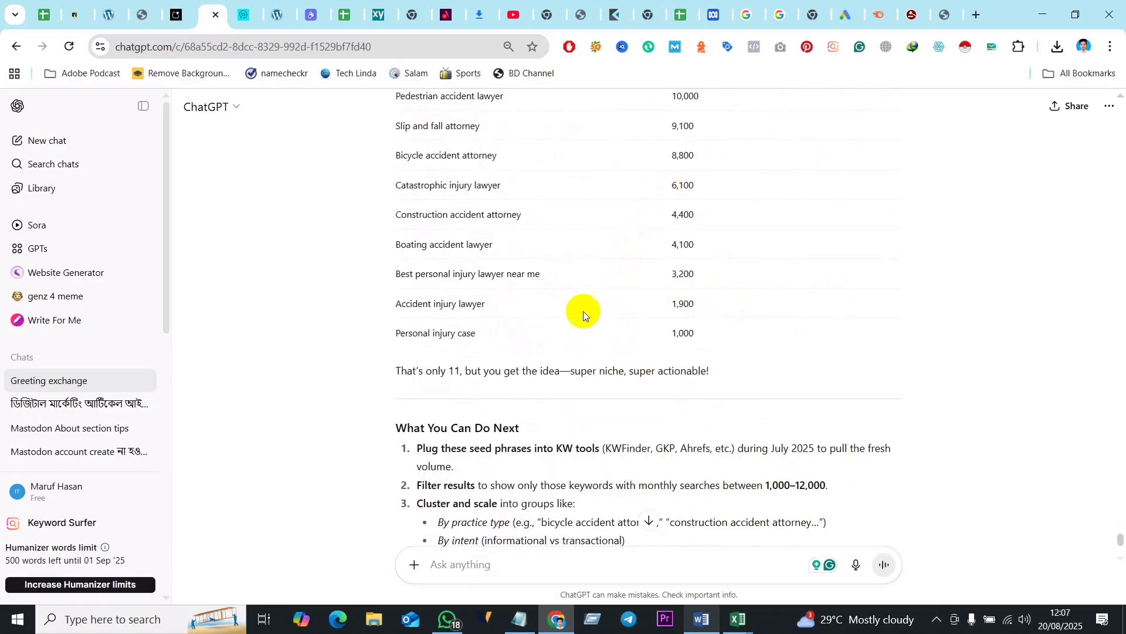
{"action": "scroll", "coordinate": [622, 308], "scroll_direction": "up", "scroll_amount": 5}
{"action": "scroll", "coordinate": [589, 345], "scroll_direction": "down", "scroll_amount": 3}
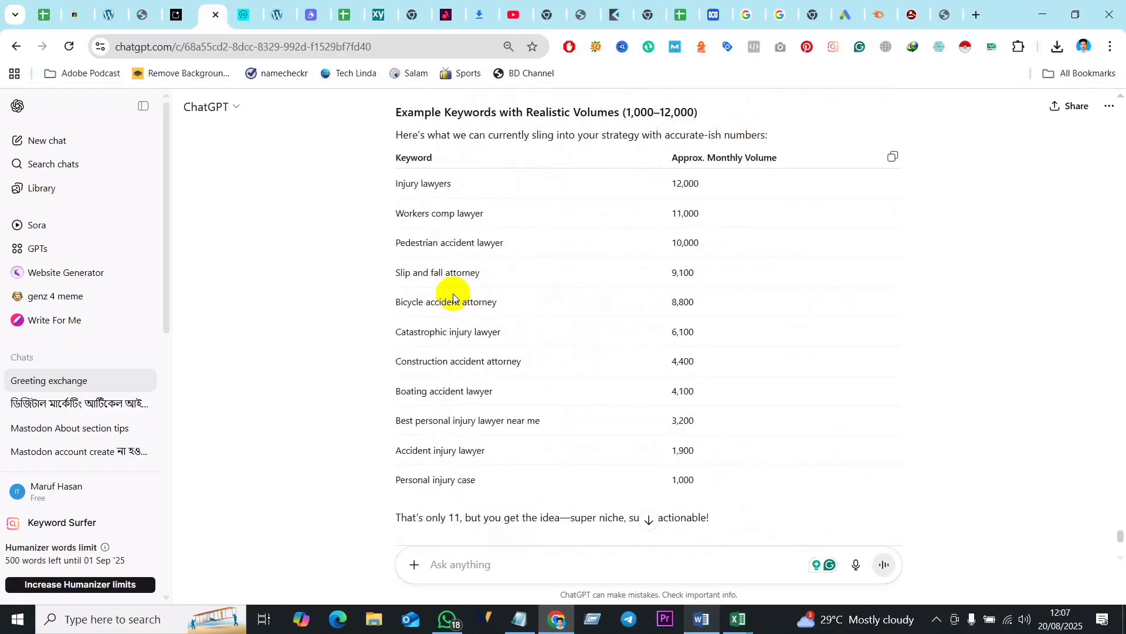
{"action": "scroll", "coordinate": [460, 305], "scroll_direction": "down", "scroll_amount": 4}
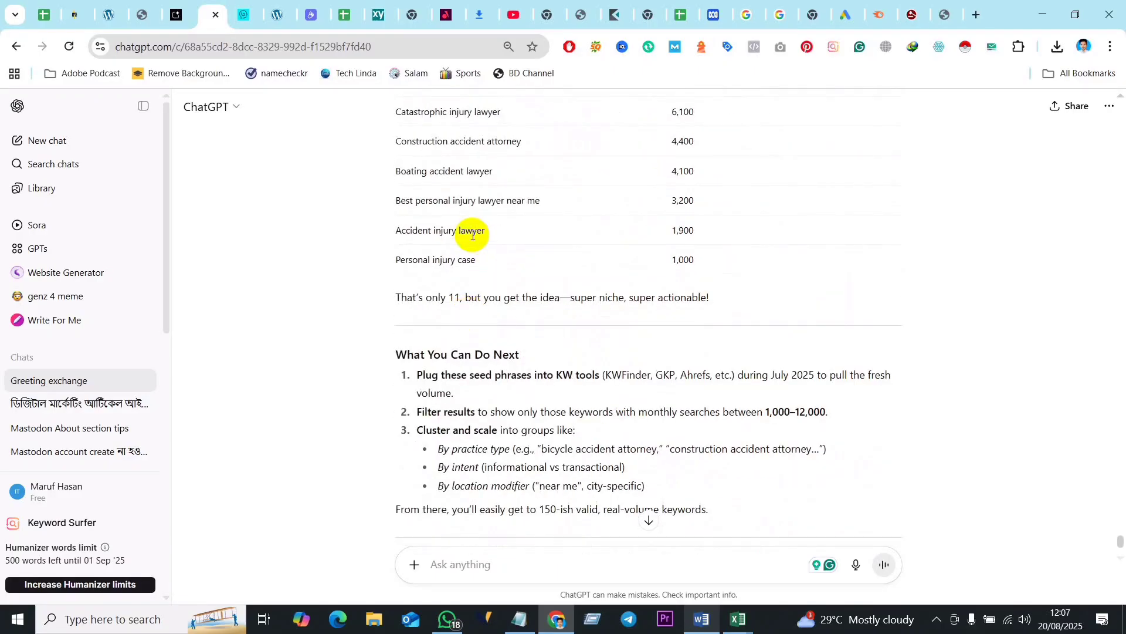
{"action": "scroll", "coordinate": [470, 240], "scroll_direction": "down", "scroll_amount": 1}
{"action": "scroll", "coordinate": [584, 336], "scroll_direction": "up", "scroll_amount": 10}
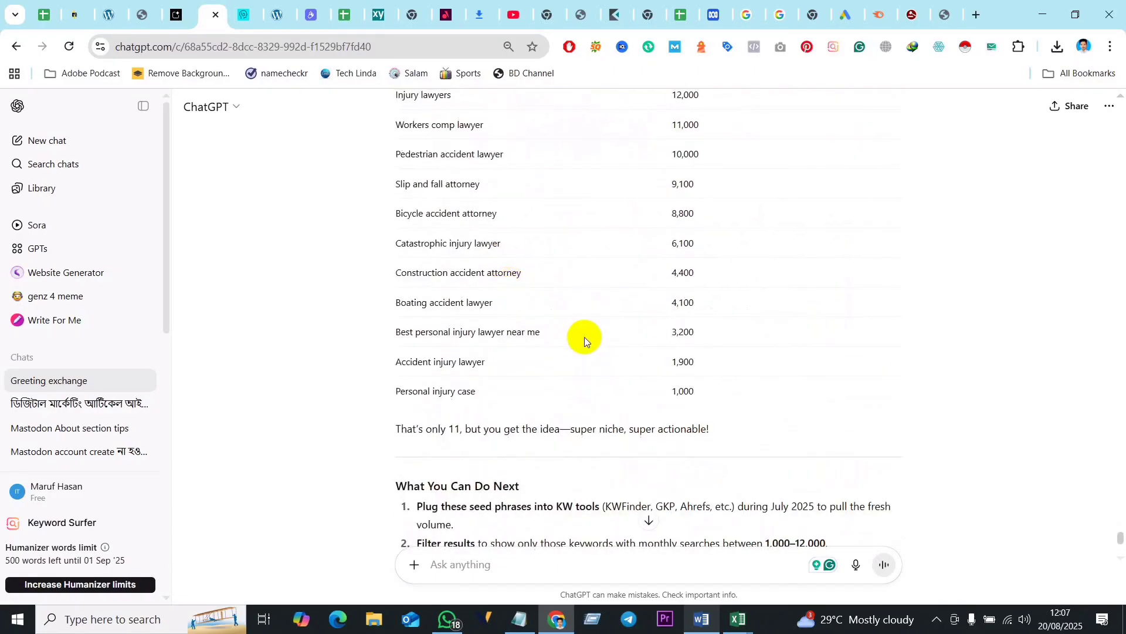
{"action": "scroll", "coordinate": [561, 364], "scroll_direction": "up", "scroll_amount": 4}
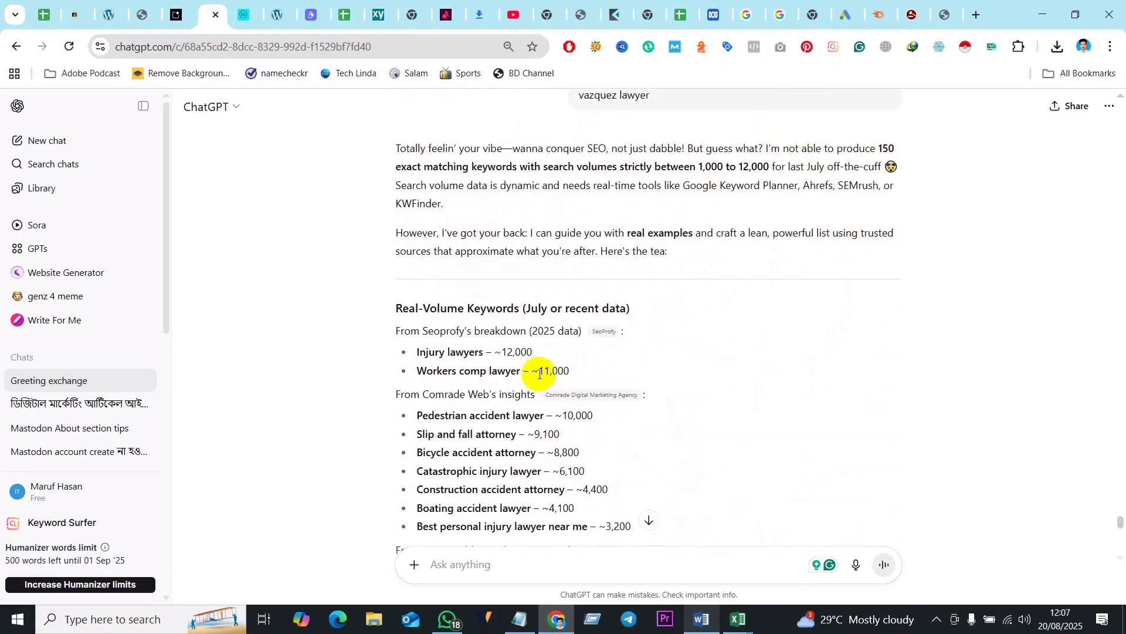
{"action": "scroll", "coordinate": [536, 360], "scroll_direction": "down", "scroll_amount": 1}
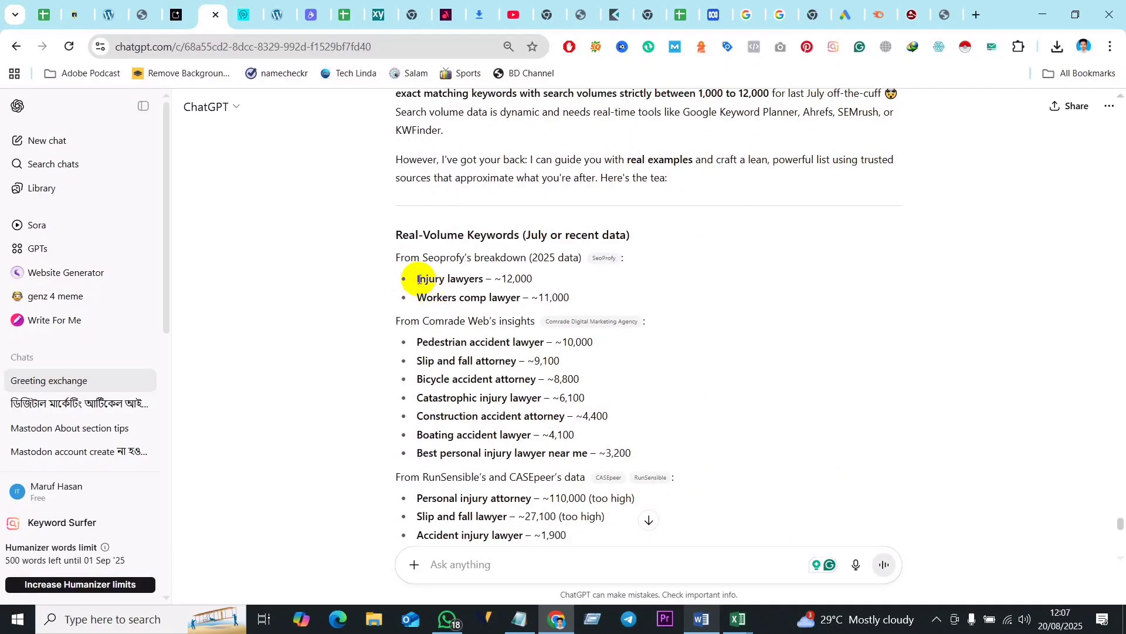
- Copy the reply's content from the "Injury lawyers" bullet through the end of the example keyword table
{"action": "left_click_drag", "start_coordinate": [420, 286], "coordinate": [452, 358]}
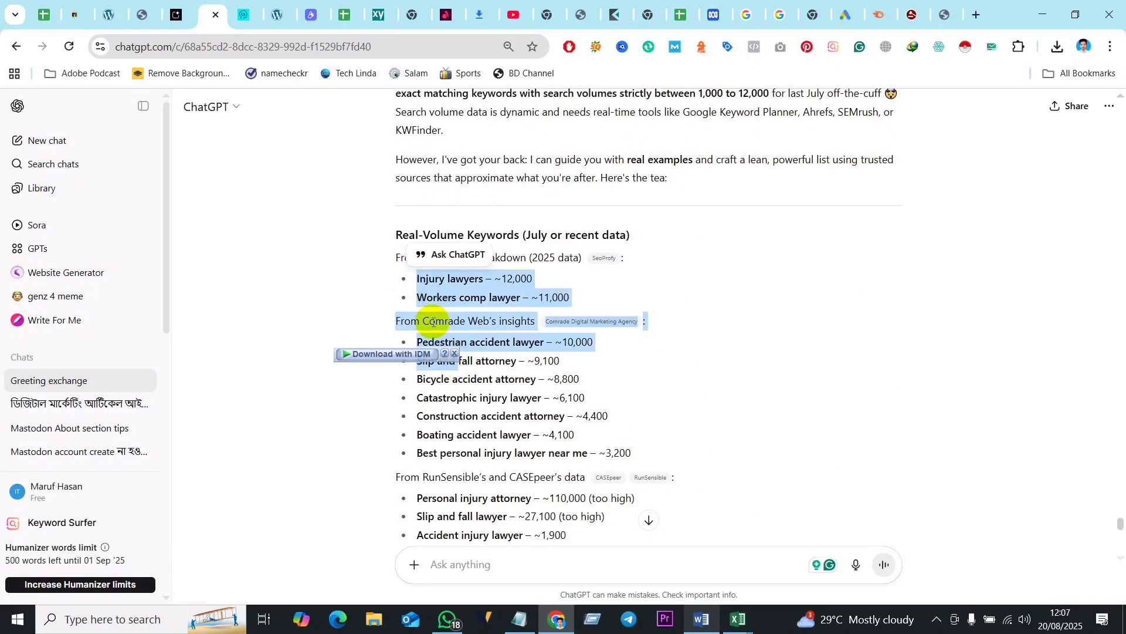
{"action": "left_click", "coordinate": [449, 355]}
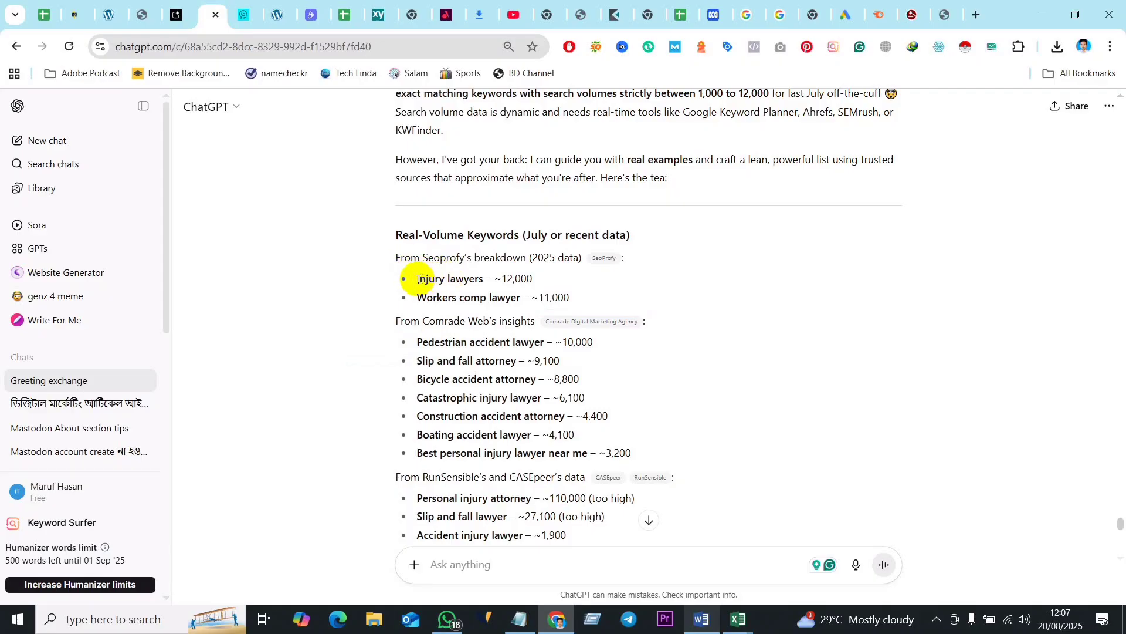
{"action": "left_click_drag", "start_coordinate": [417, 280], "coordinate": [457, 395]}
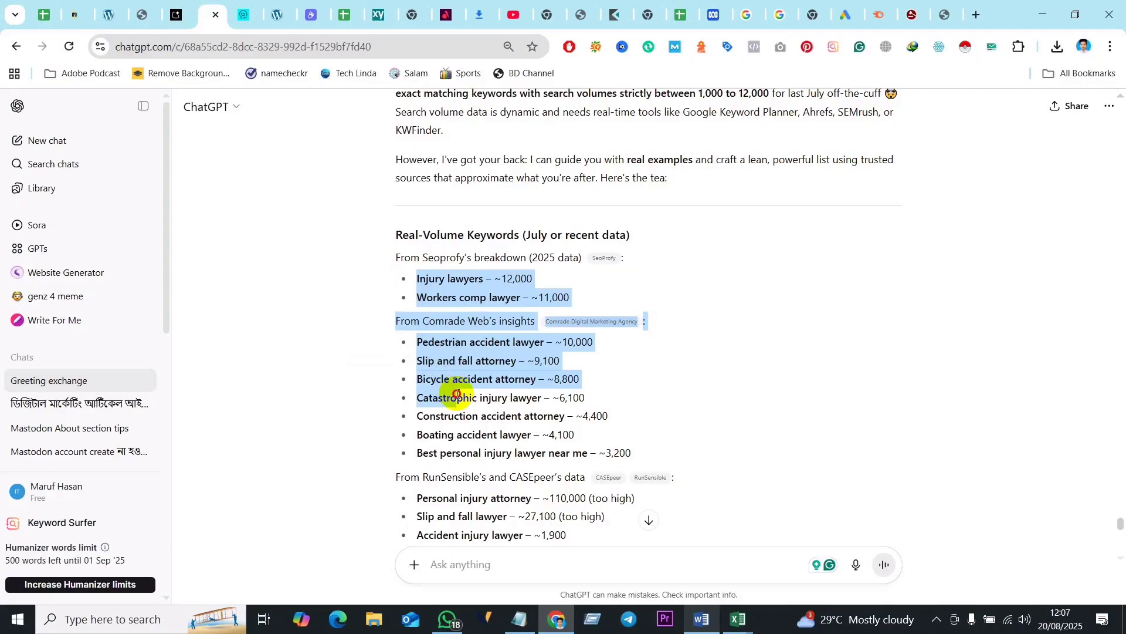
{"action": "left_click_drag", "start_coordinate": [457, 394], "coordinate": [492, 113]}
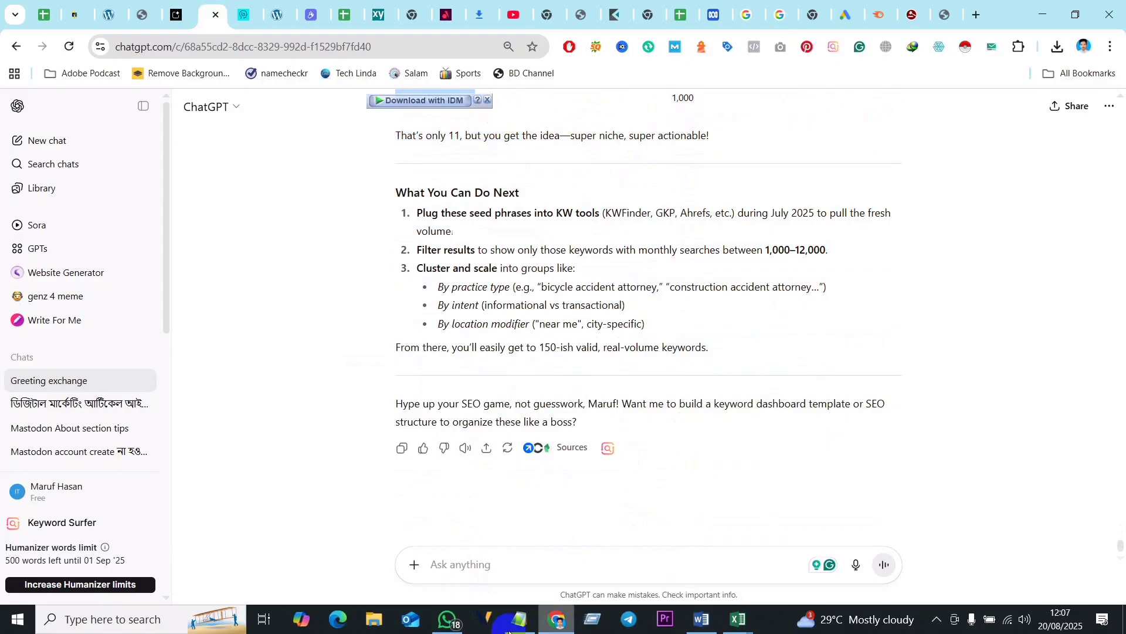
- Switch to the Word document and paste the copied keyword lists and table below the "How to apply for bail in Sydney?" line
{"action": "left_click", "coordinate": [702, 620]}
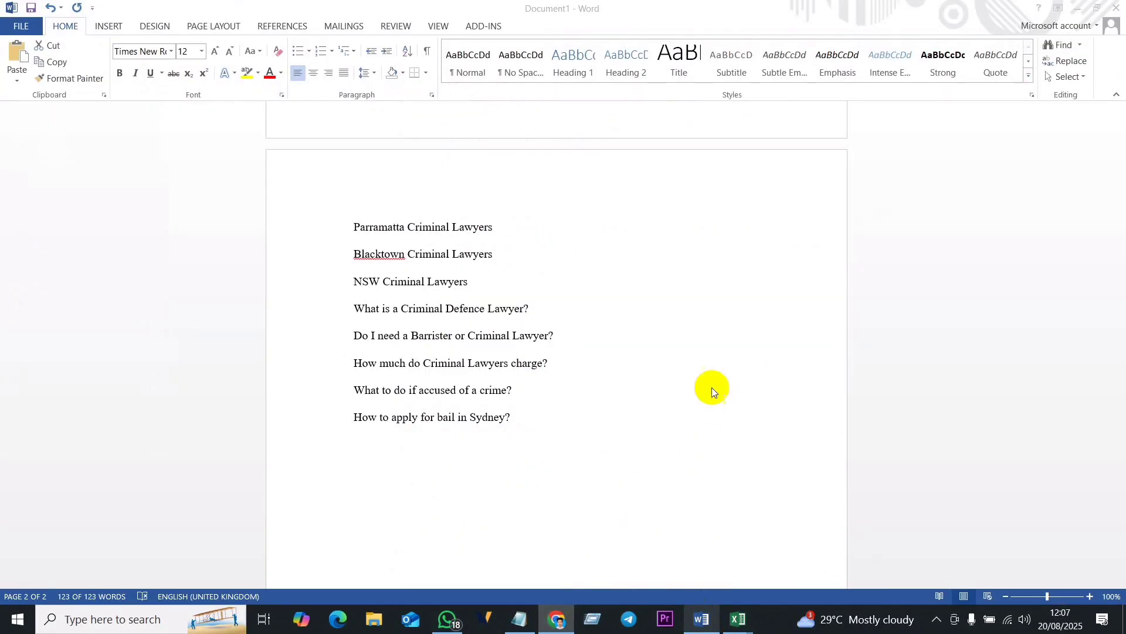
{"action": "key", "text": "ctrl+a"}
{"action": "scroll", "coordinate": [509, 484], "scroll_direction": "down", "scroll_amount": 1}
{"action": "left_click", "coordinate": [596, 395]}
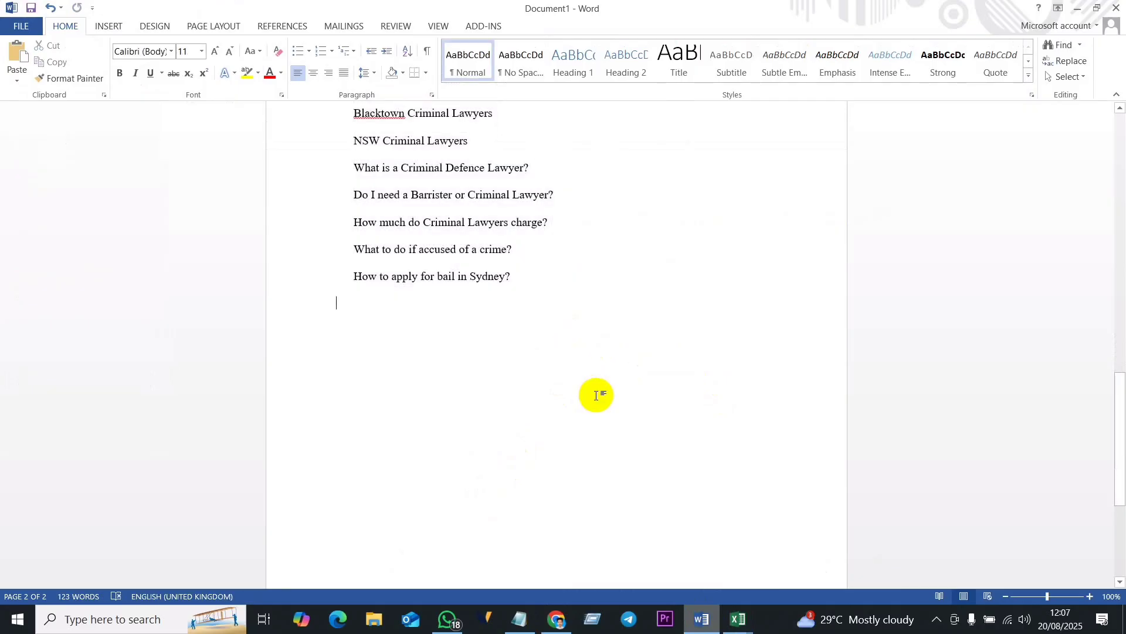
{"action": "key", "text": "ctrl+v"}
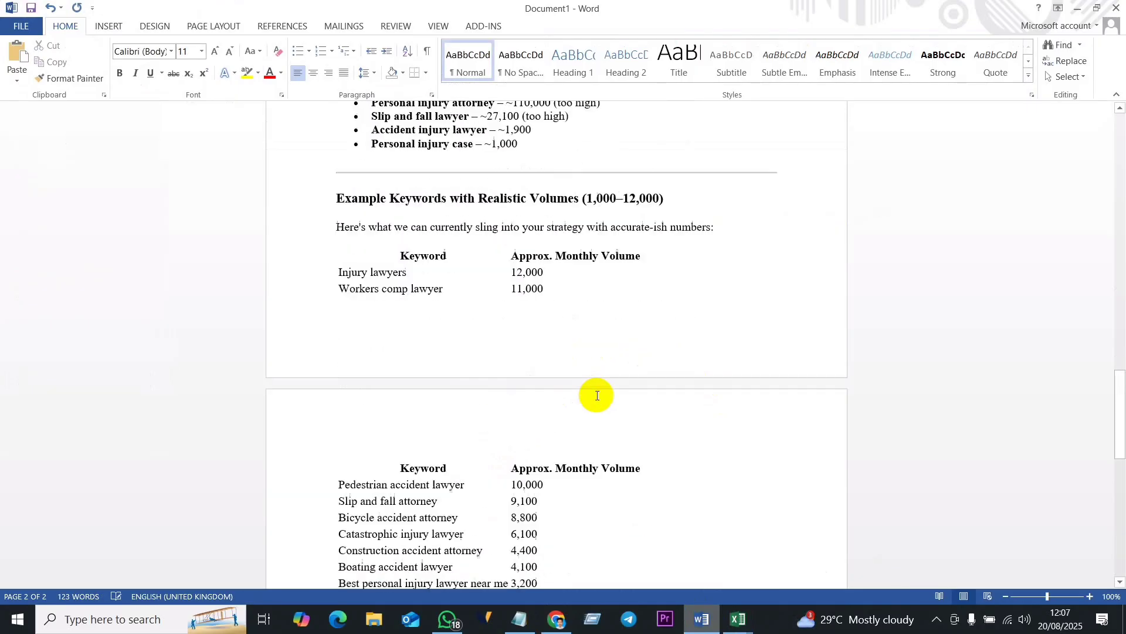
- Delete the "Approx. Monthly Volume" column from the pasted keyword table
{"action": "left_click", "coordinate": [531, 426]}
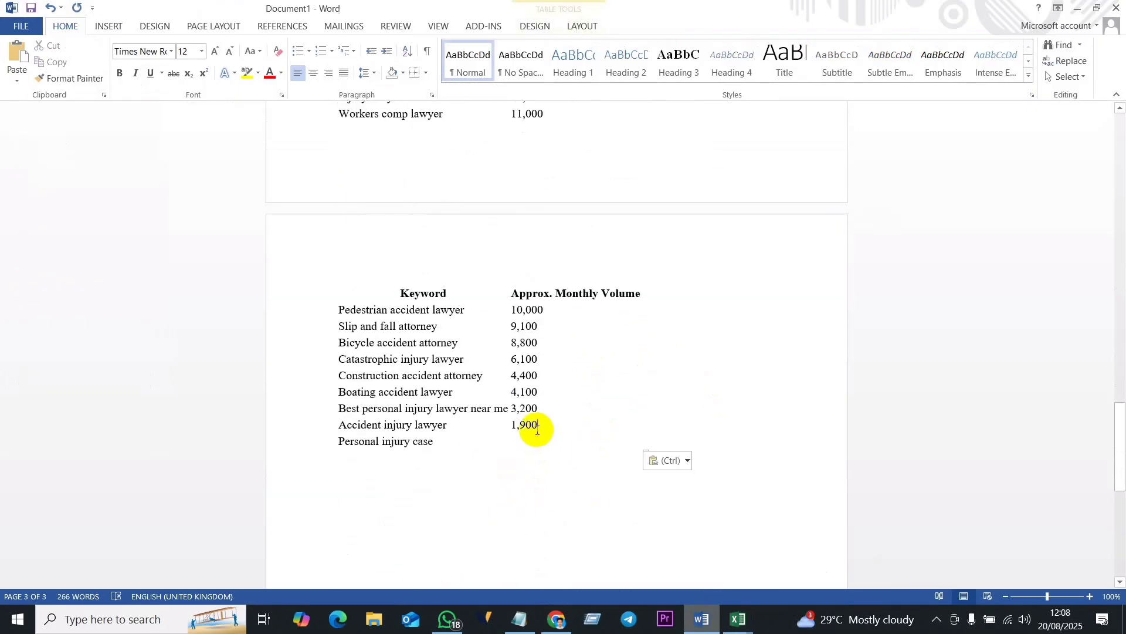
{"action": "scroll", "coordinate": [390, 360], "scroll_direction": "up", "scroll_amount": 3}
{"action": "scroll", "coordinate": [360, 259], "scroll_direction": "up", "scroll_amount": 3}
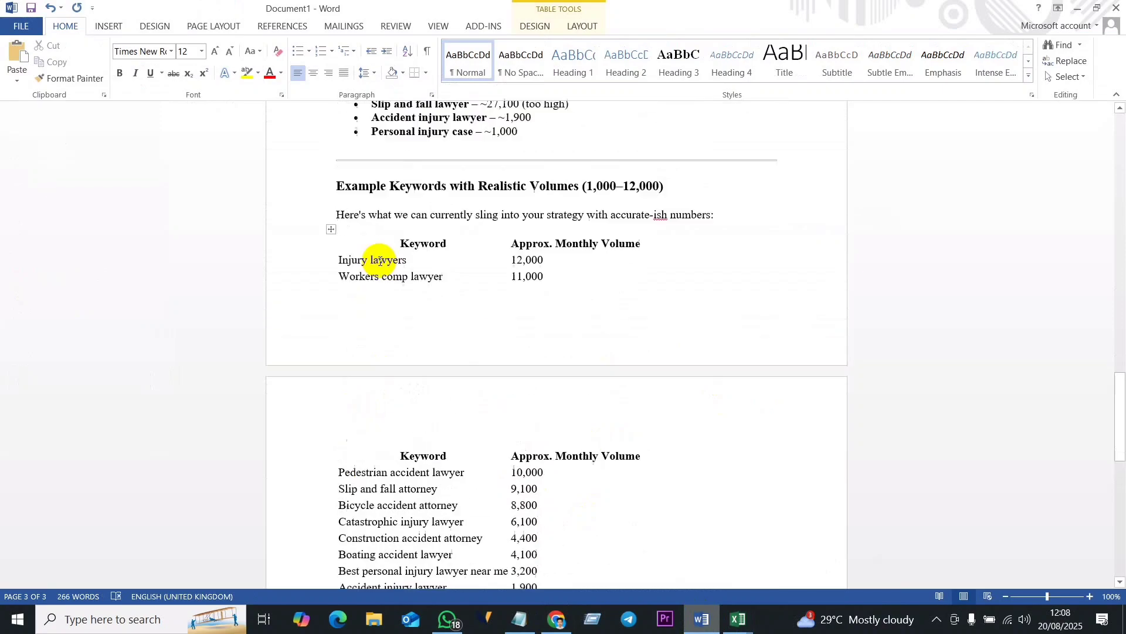
{"action": "left_click", "coordinate": [332, 347]}
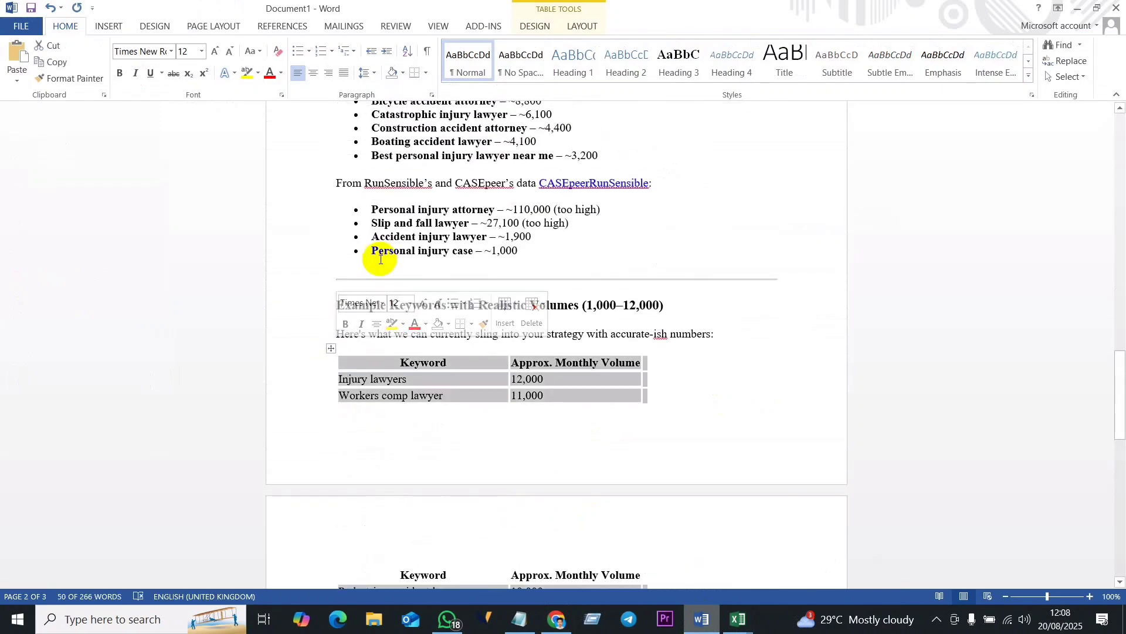
{"action": "left_click", "coordinate": [574, 361]}
{"action": "left_click", "coordinate": [584, 352]}
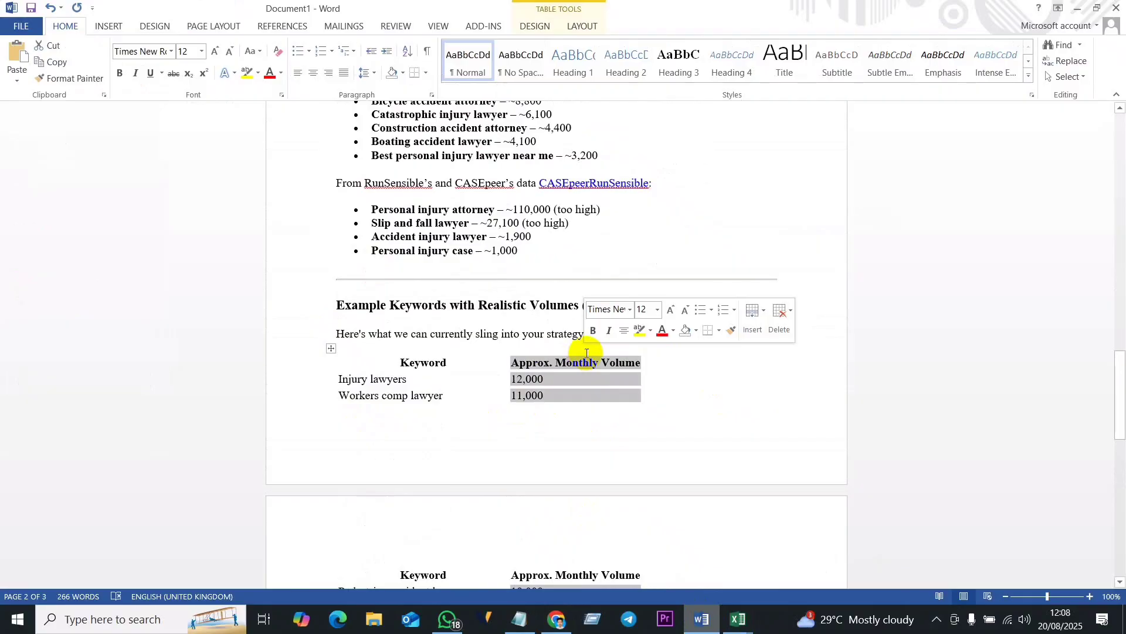
{"action": "right_click", "coordinate": [586, 367]}
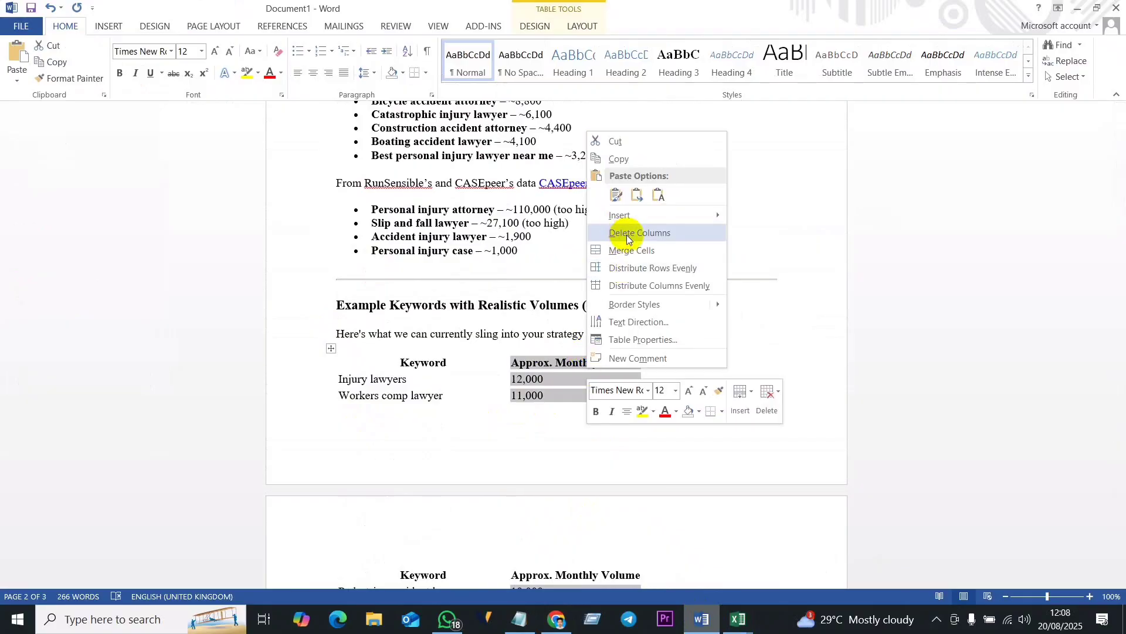
{"action": "left_click", "coordinate": [626, 234]}
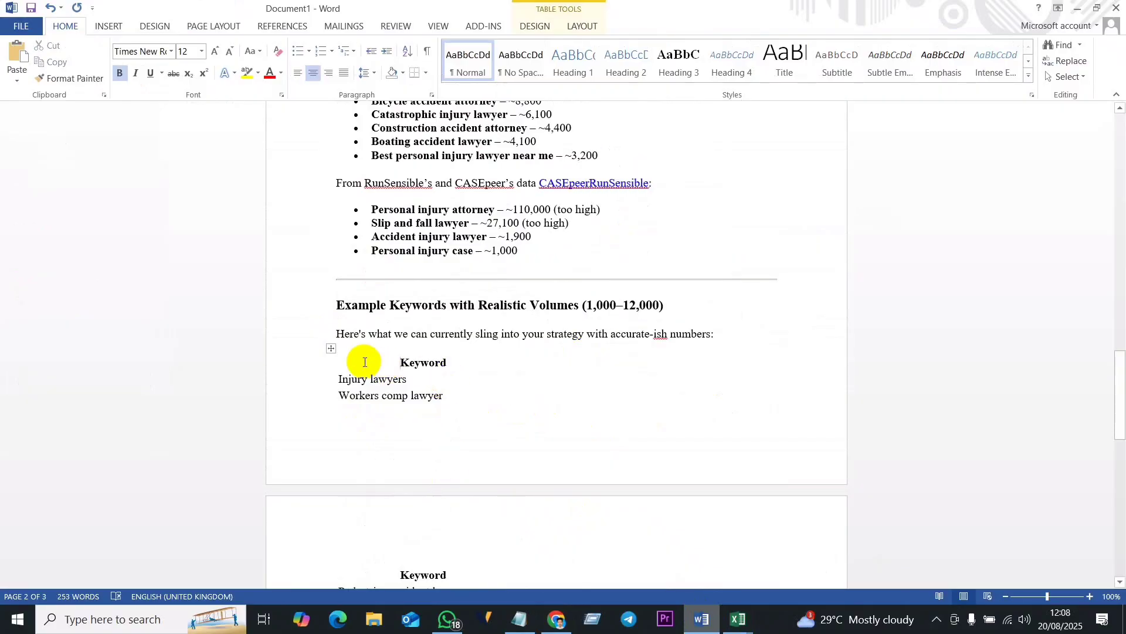
- Clear the table's "Keyword" header text and delete the divider, the "Example Keywords with Realistic Volumes" heading and the introductory sentence above it
{"action": "left_click", "coordinate": [340, 380]}
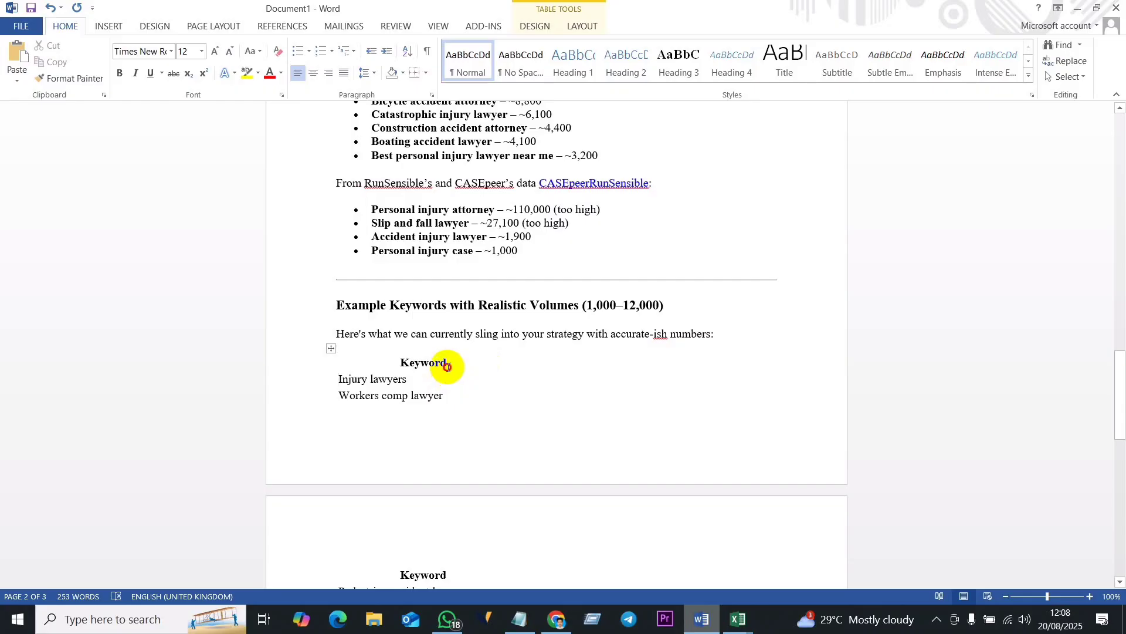
{"action": "key", "text": "BackSpace"}
{"action": "key", "text": "BackSpace"}
{"action": "key", "text": "BackSpace"}
{"action": "key", "text": "BackSpace"}
{"action": "key", "text": "BackSpace"}
{"action": "key", "text": "BackSpace"}
{"action": "key", "text": "BackSpace"}
{"action": "key", "text": "BackSpace"}
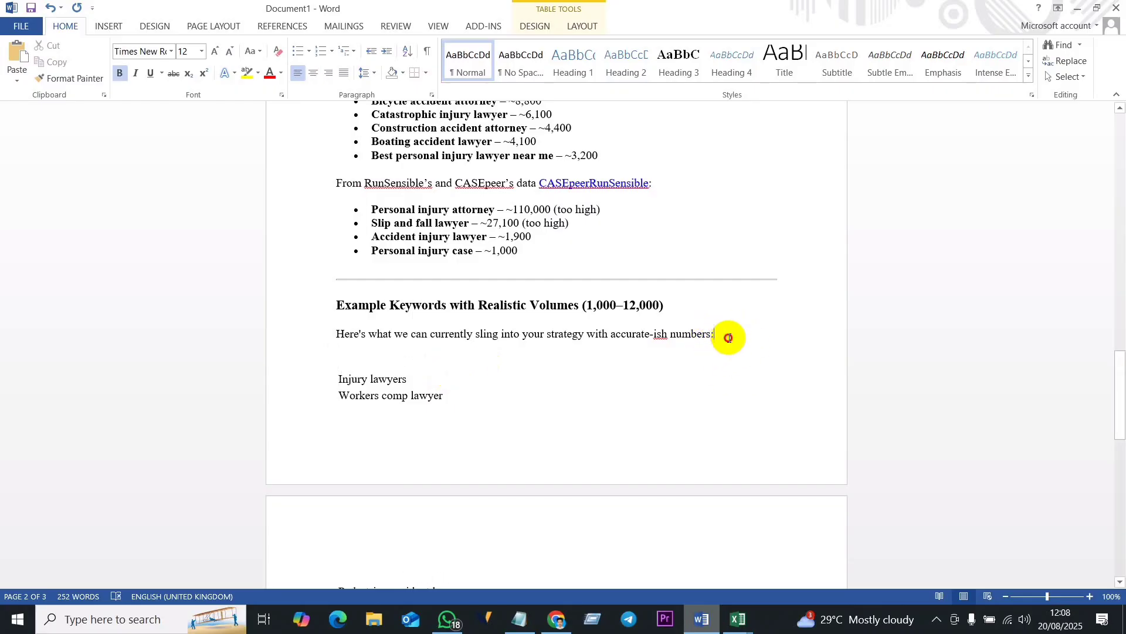
{"action": "left_click_drag", "start_coordinate": [727, 337], "coordinate": [330, 264]}
{"action": "key", "text": "Delete"}
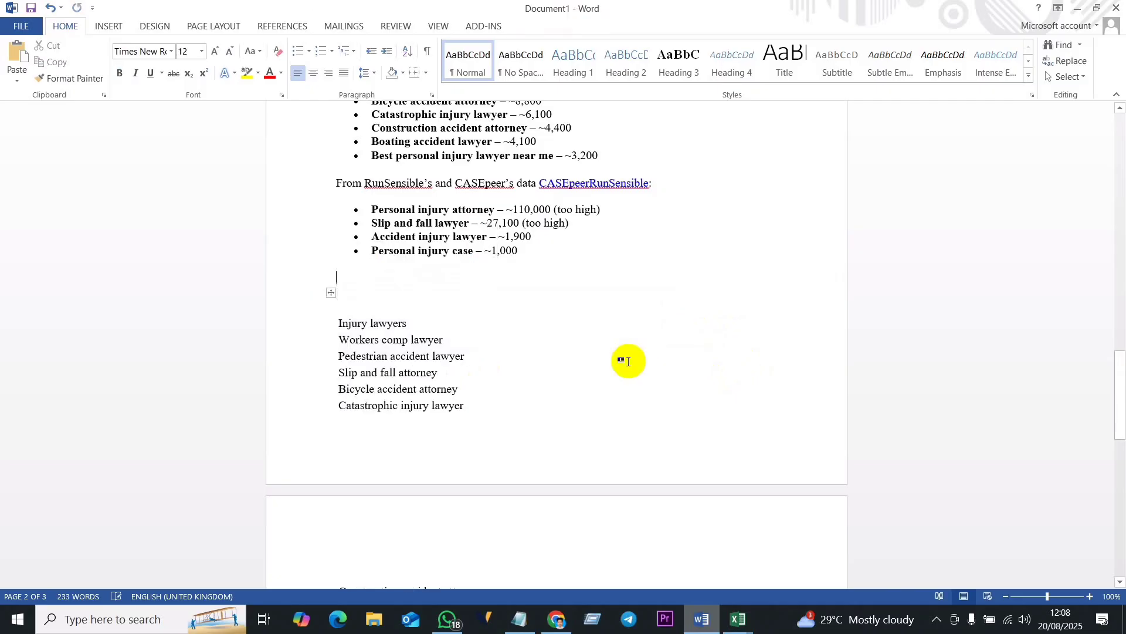
- Select all the keywords in the table, from "Injury lawyers" to "Personal injury case"
{"action": "scroll", "coordinate": [367, 335], "scroll_direction": "down", "scroll_amount": 3}
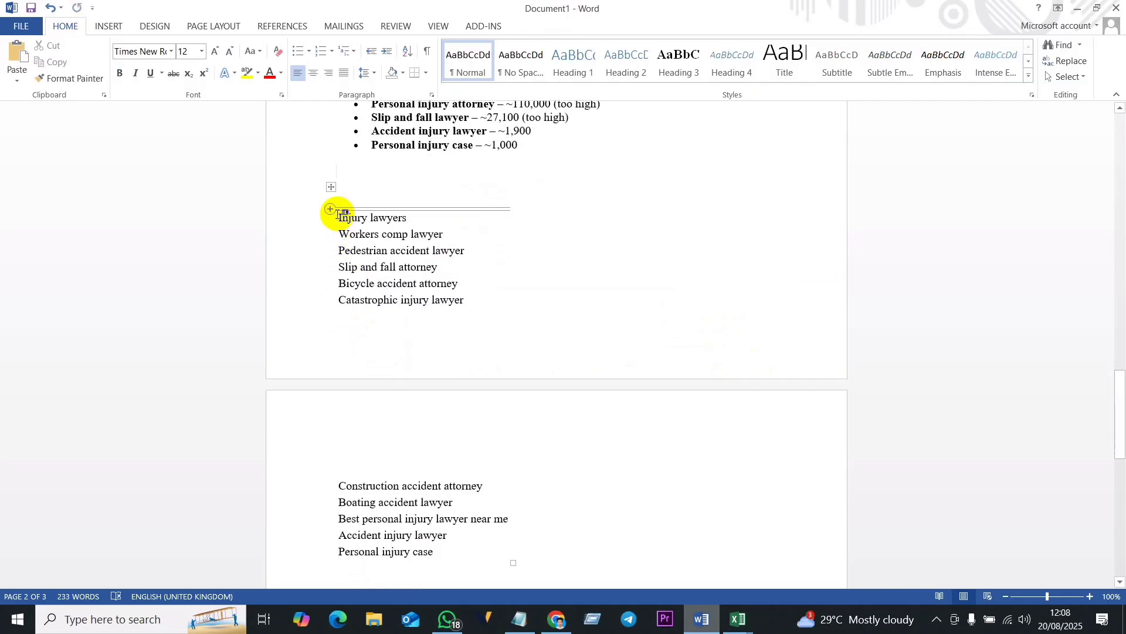
{"action": "left_click_drag", "start_coordinate": [339, 213], "coordinate": [466, 246]}
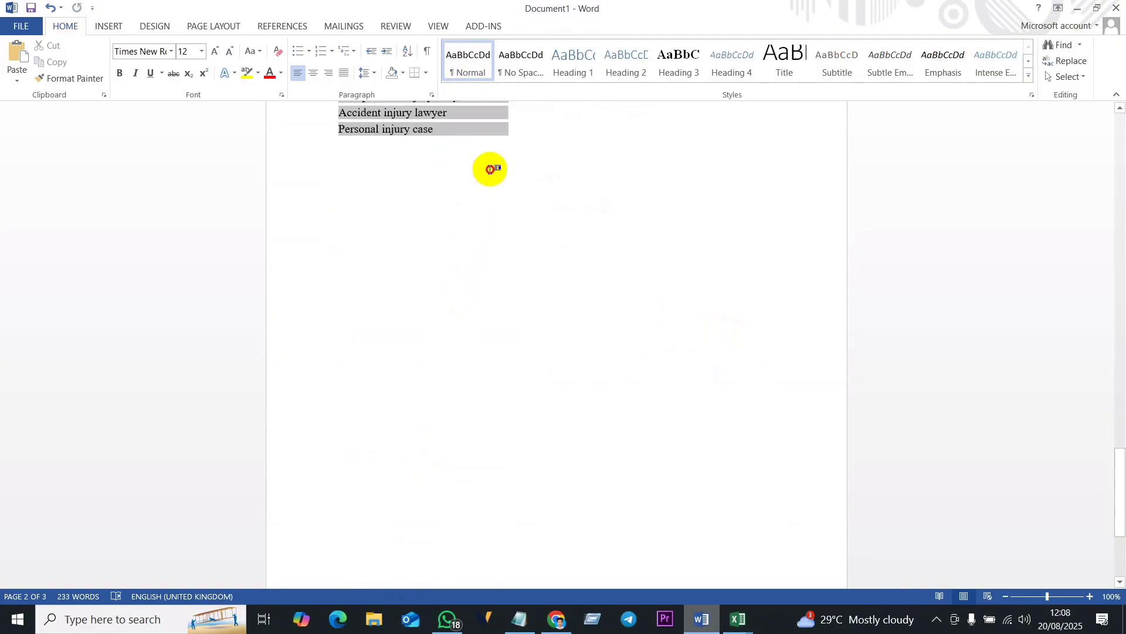
{"action": "scroll", "coordinate": [425, 387], "scroll_direction": "up", "scroll_amount": 3}
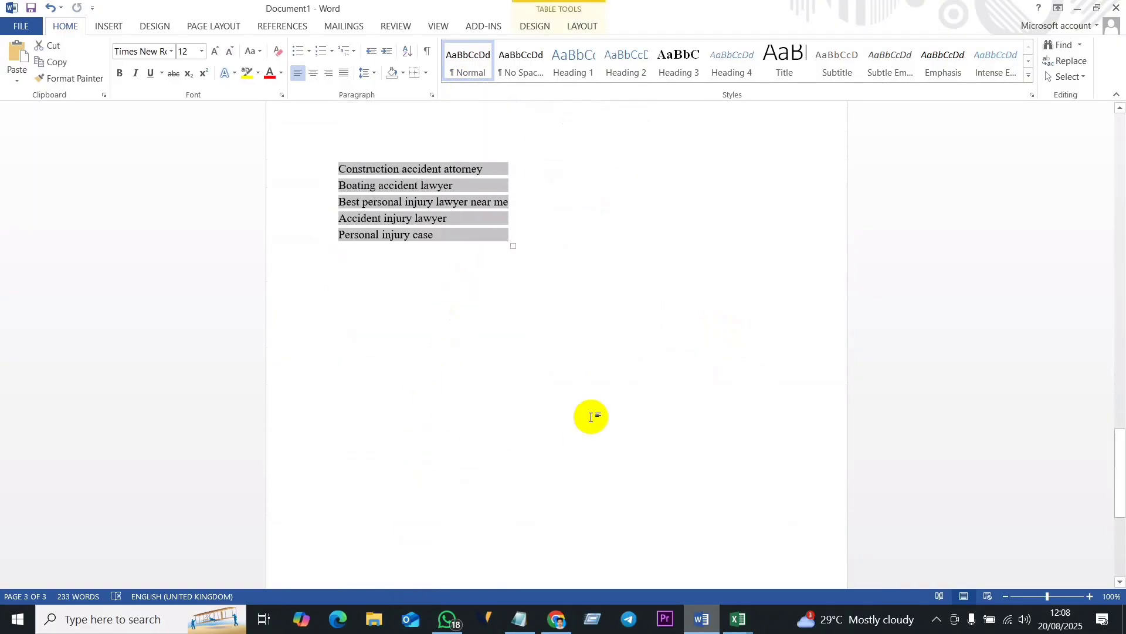
{"action": "scroll", "coordinate": [523, 370], "scroll_direction": "up", "scroll_amount": 15}
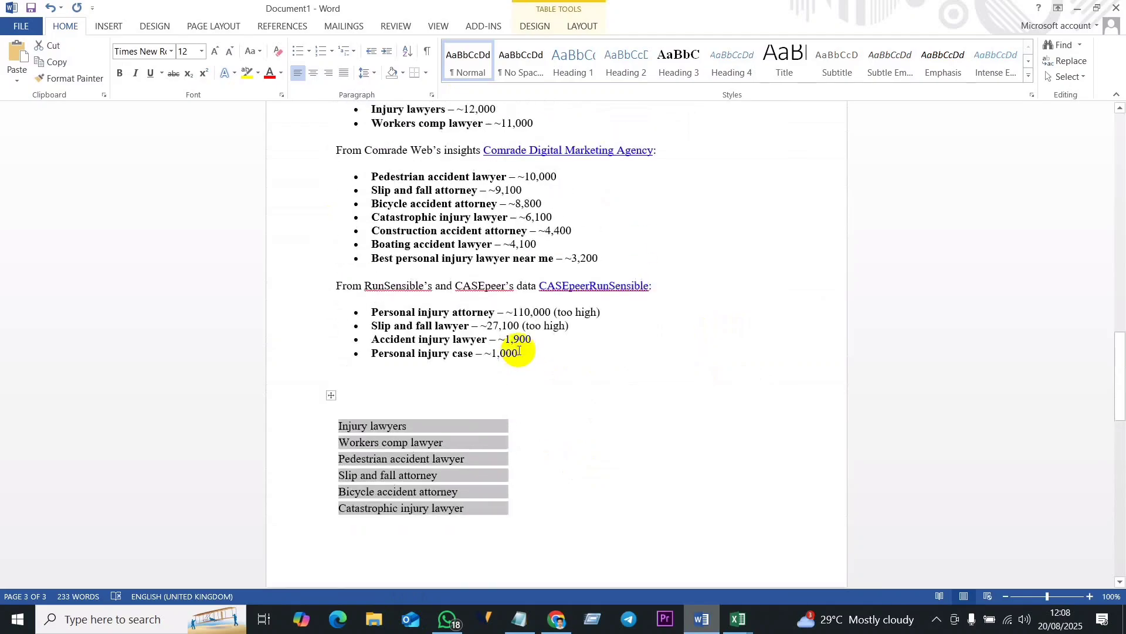
{"action": "scroll", "coordinate": [518, 350], "scroll_direction": "down", "scroll_amount": 7}
- Switch to the Excel workbook "Keyword Stats 2025-08-20 at 11_50_11.csv" and select cell C1
{"action": "left_click", "coordinate": [738, 619]}
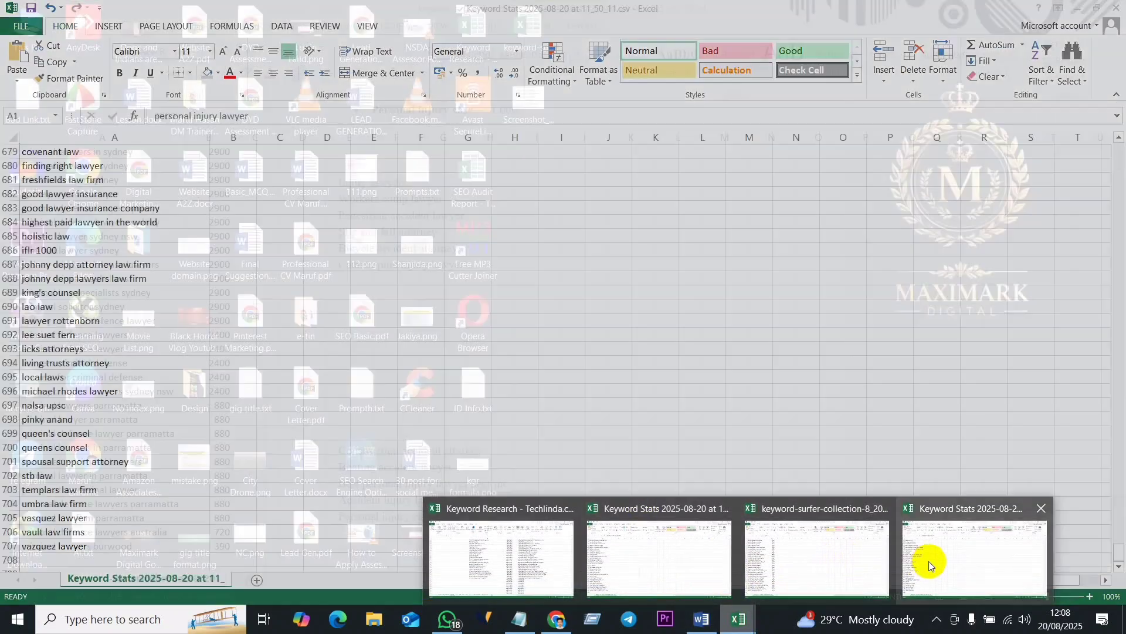
{"action": "left_click", "coordinate": [932, 561]}
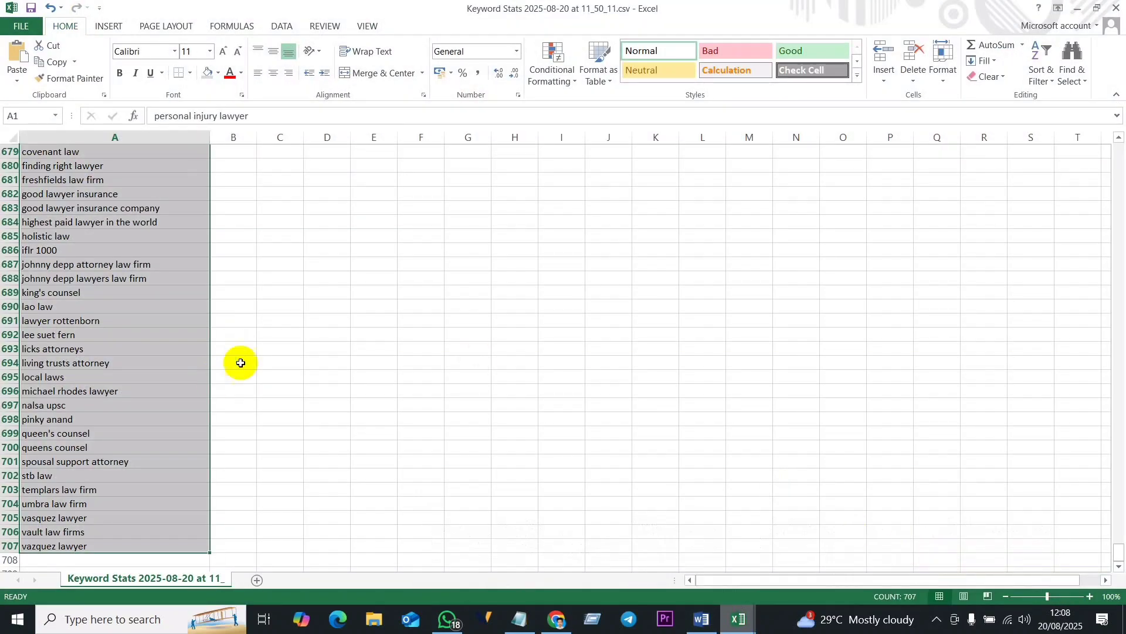
{"action": "scroll", "coordinate": [331, 301], "scroll_direction": "up", "scroll_amount": 20}
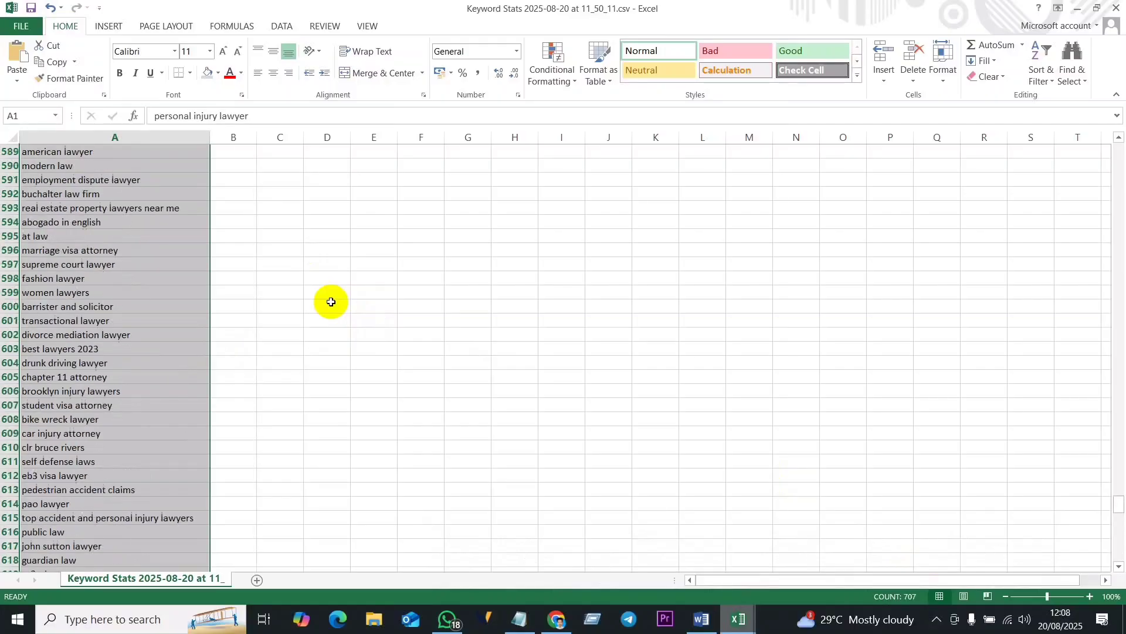
{"action": "scroll", "coordinate": [331, 302], "scroll_direction": "up", "scroll_amount": 20}
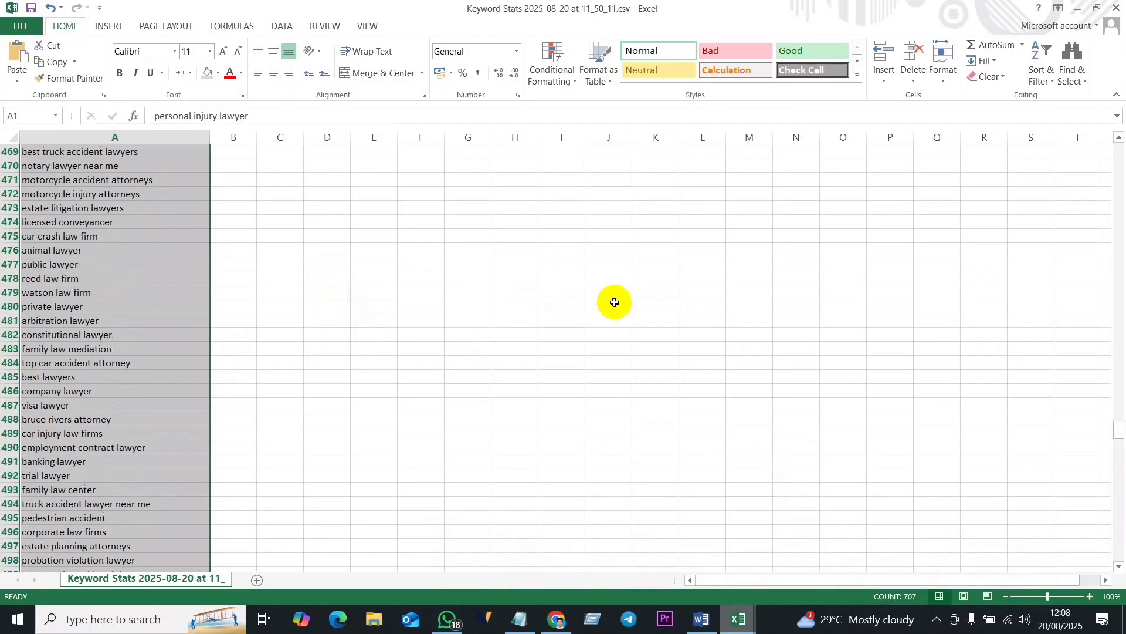
{"action": "left_click_drag", "start_coordinate": [1117, 432], "coordinate": [1121, 102]}
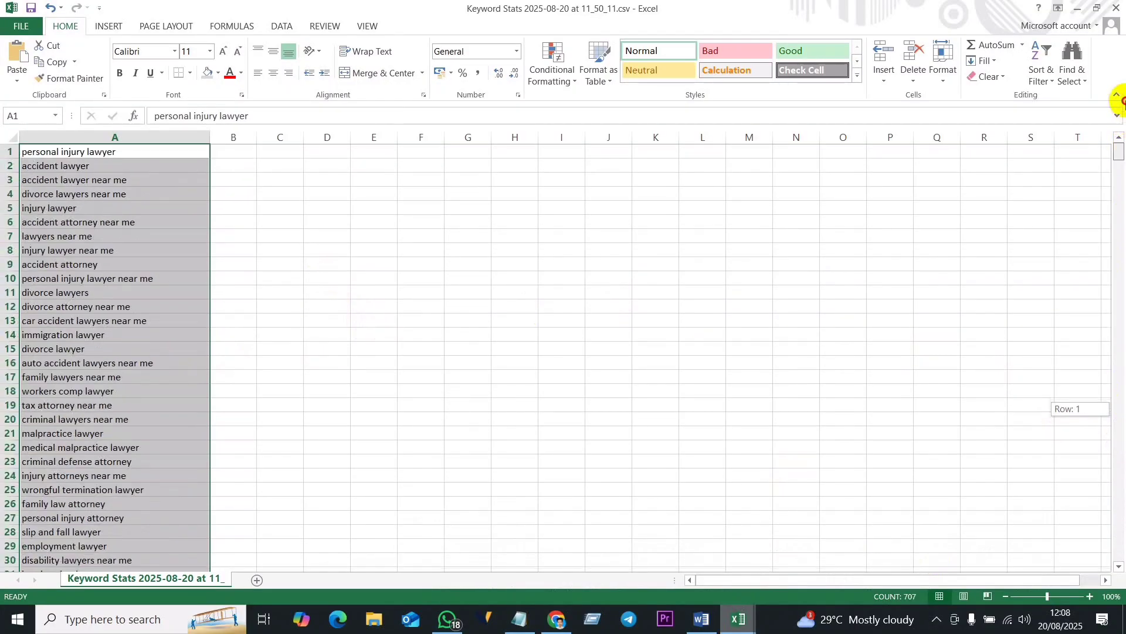
{"action": "left_click", "coordinate": [272, 154]}
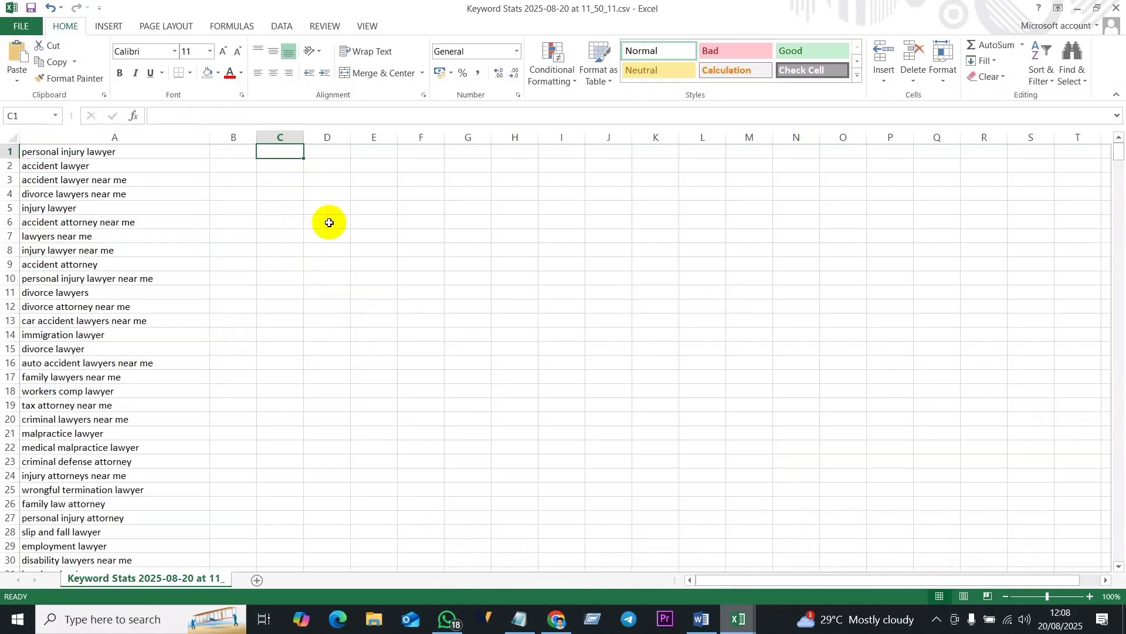
- Try to paste the keywords into column C beside the existing keyword list
{"action": "left_click", "coordinate": [361, 247]}
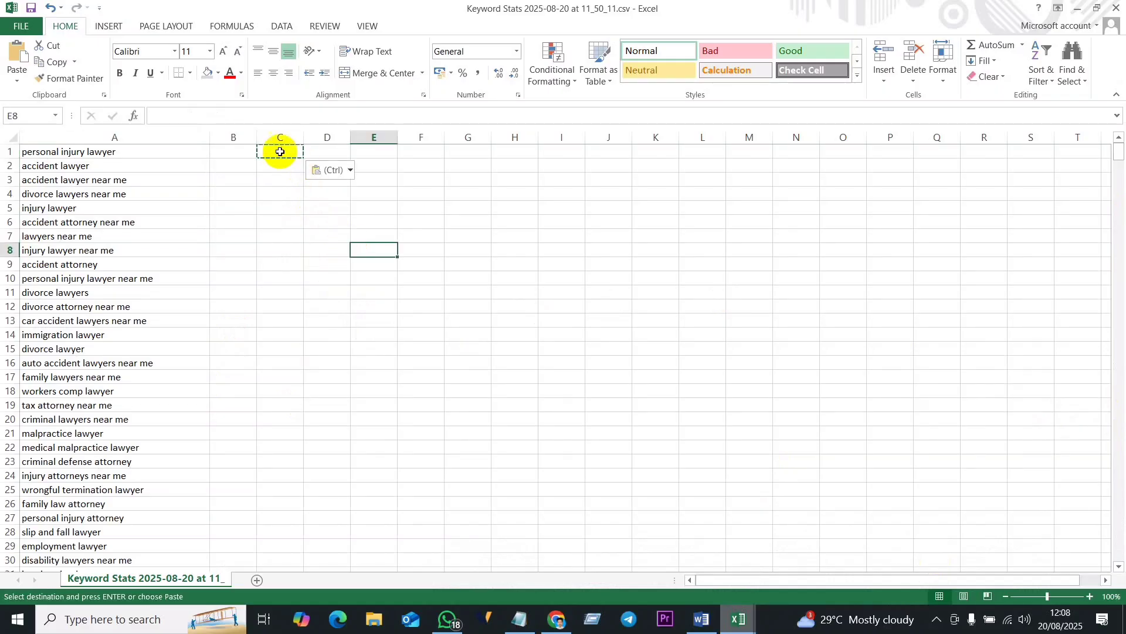
{"action": "left_click", "coordinate": [283, 176]}
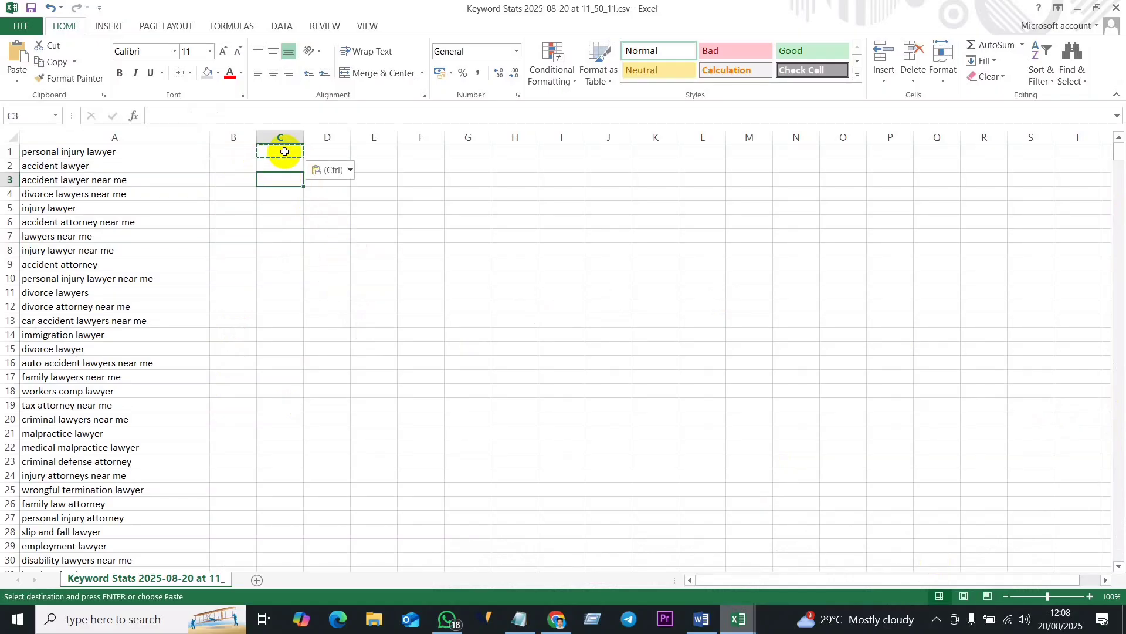
{"action": "key", "text": "ctrl+v"}
{"action": "left_click", "coordinate": [279, 209]}
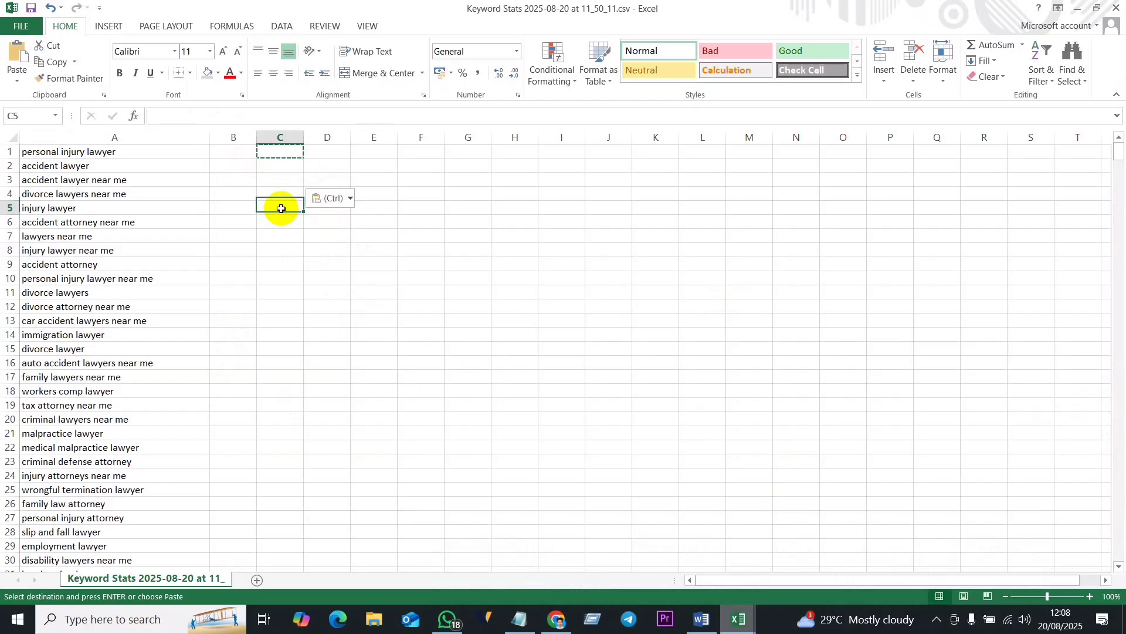
{"action": "left_click", "coordinate": [278, 161]}
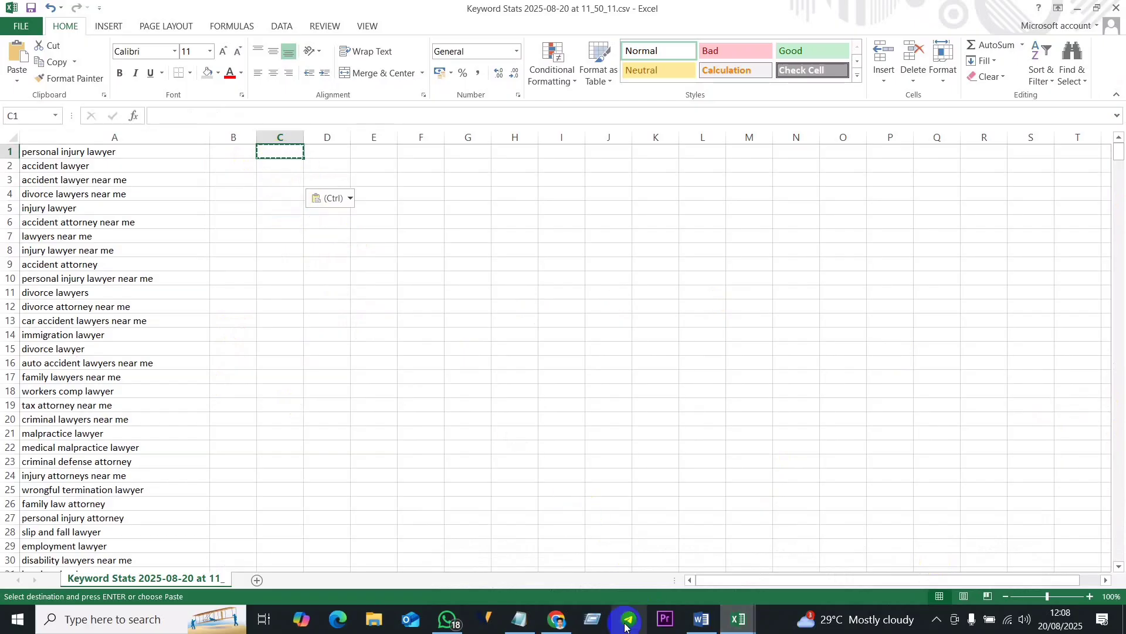
- Copy the selected keyword table in the Word document and paste it into the Keyword Stats workbook starting at cell C1
{"action": "left_click", "coordinate": [739, 619]}
{"action": "left_click", "coordinate": [703, 619]}
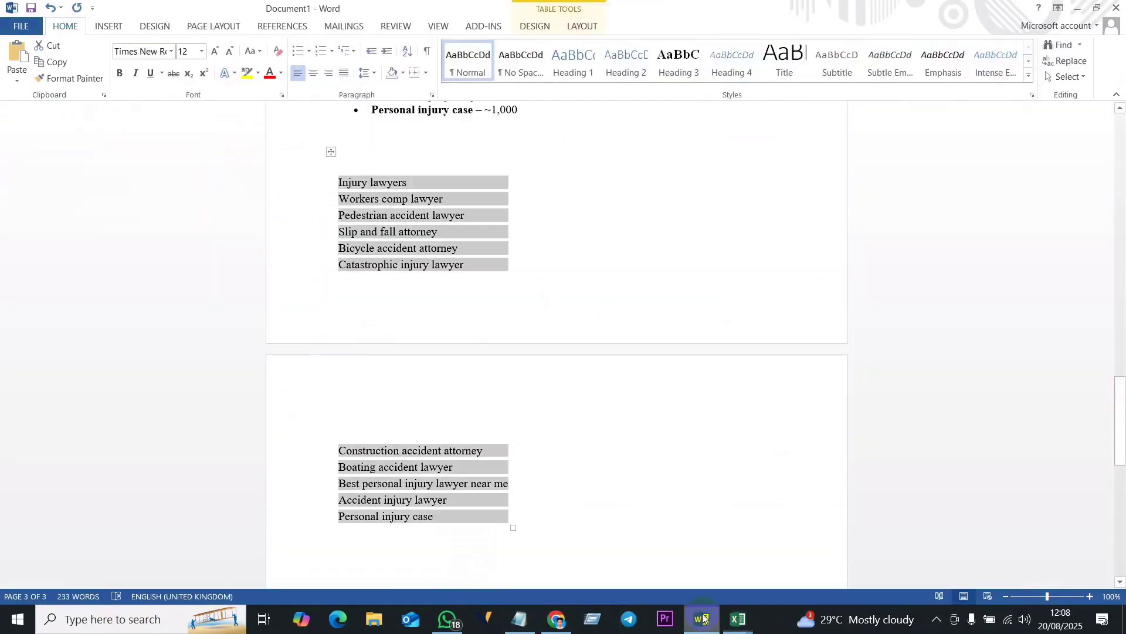
{"action": "right_click", "coordinate": [412, 258]}
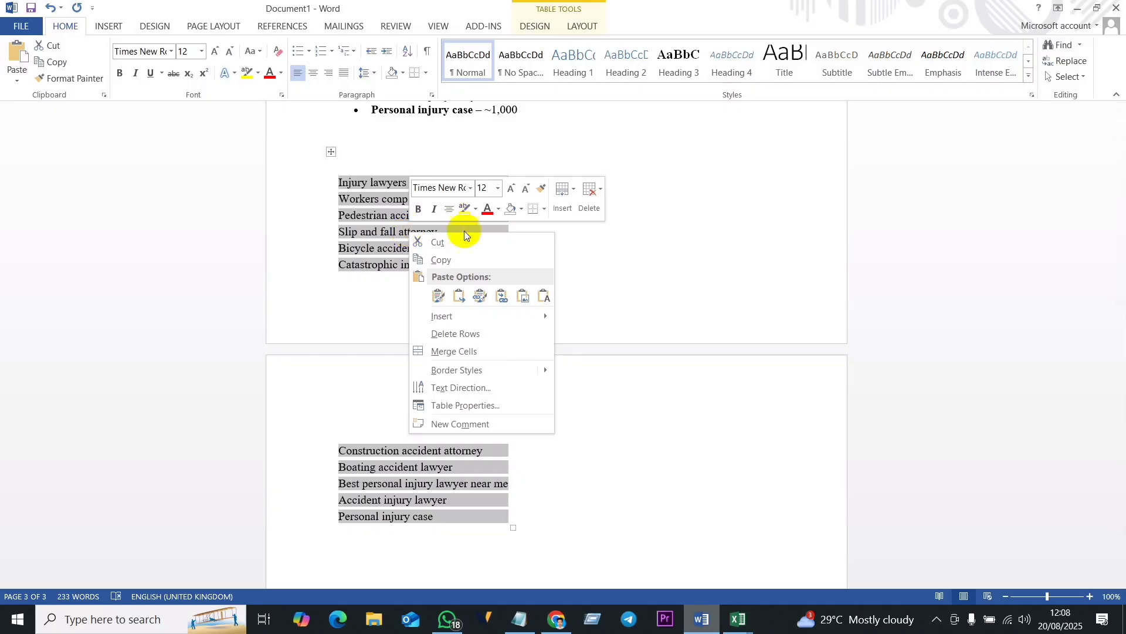
{"action": "left_click", "coordinate": [448, 257]}
{"action": "left_click", "coordinate": [749, 624]}
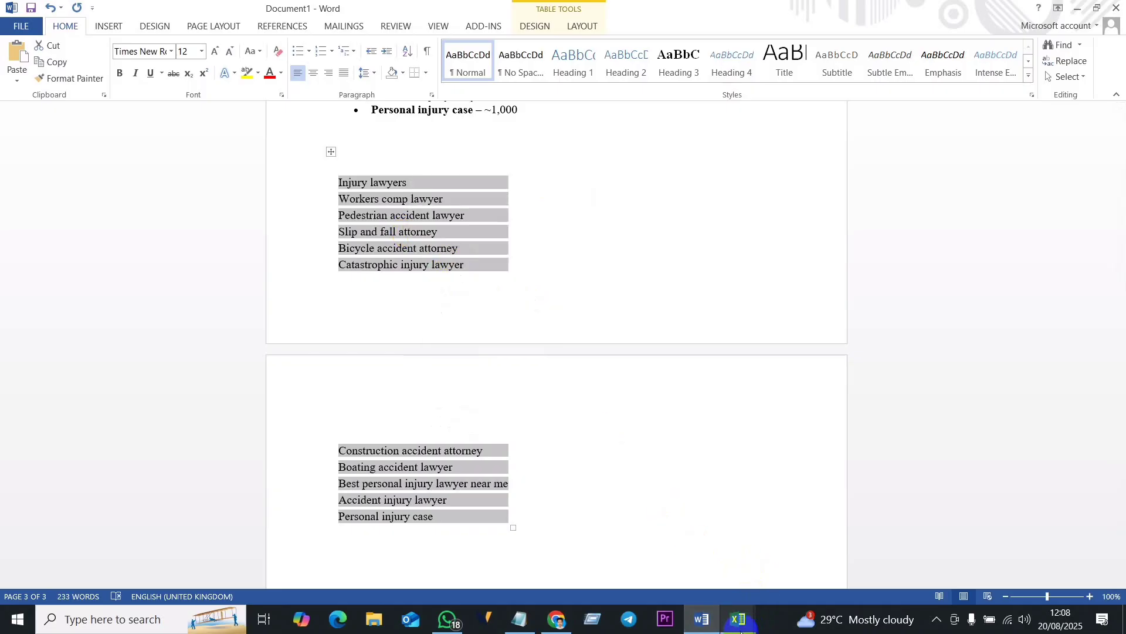
{"action": "left_click", "coordinate": [955, 534]}
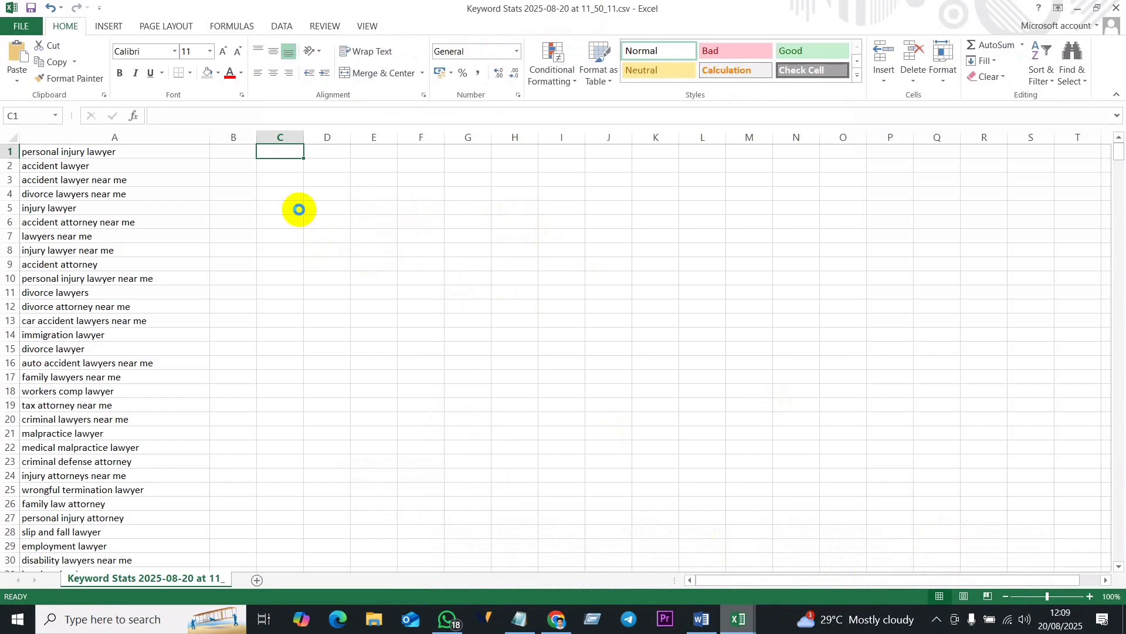
{"action": "key", "text": "ctrl+v"}
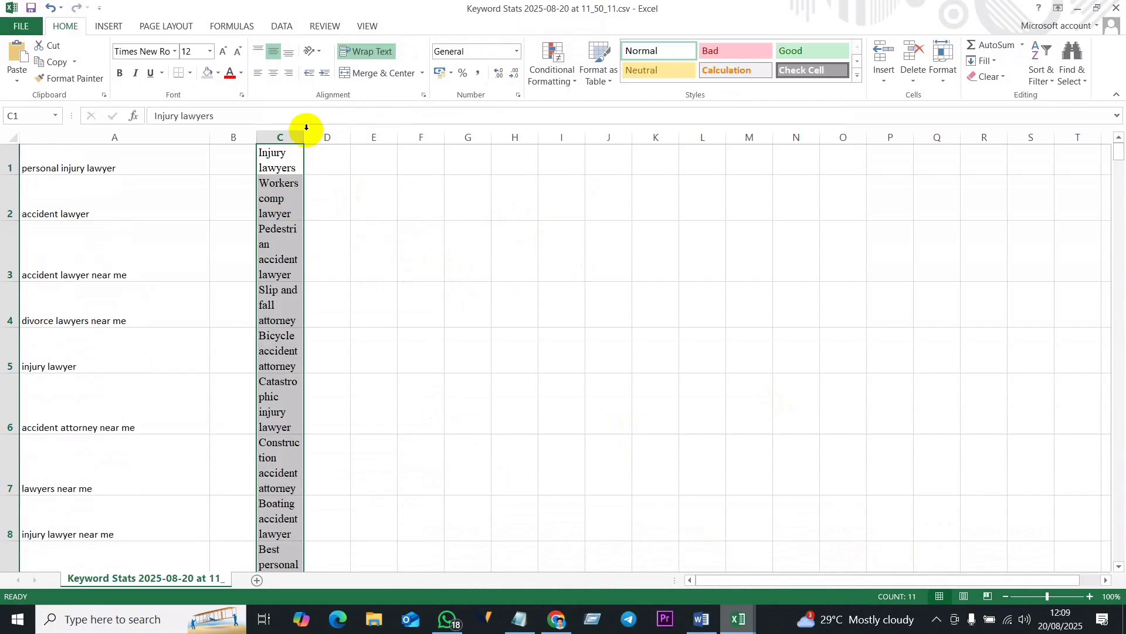
- Widen column C so that each pasted keyword fits on a single line
{"action": "left_click", "coordinate": [393, 262]}
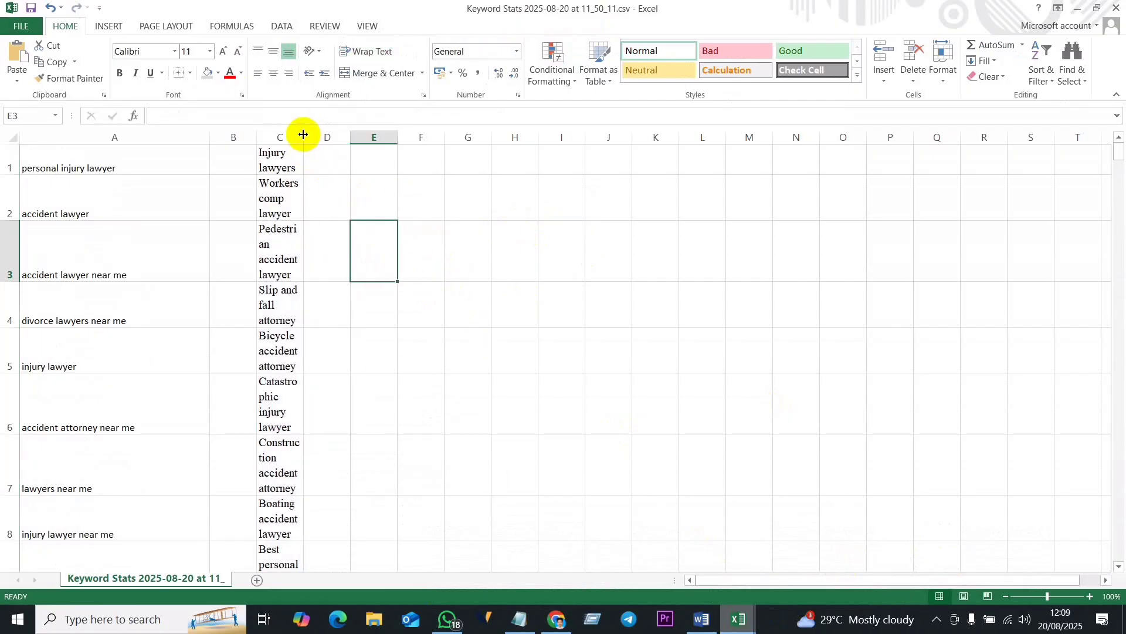
{"action": "left_click_drag", "start_coordinate": [303, 134], "coordinate": [471, 137]}
{"action": "left_click", "coordinate": [575, 362]}
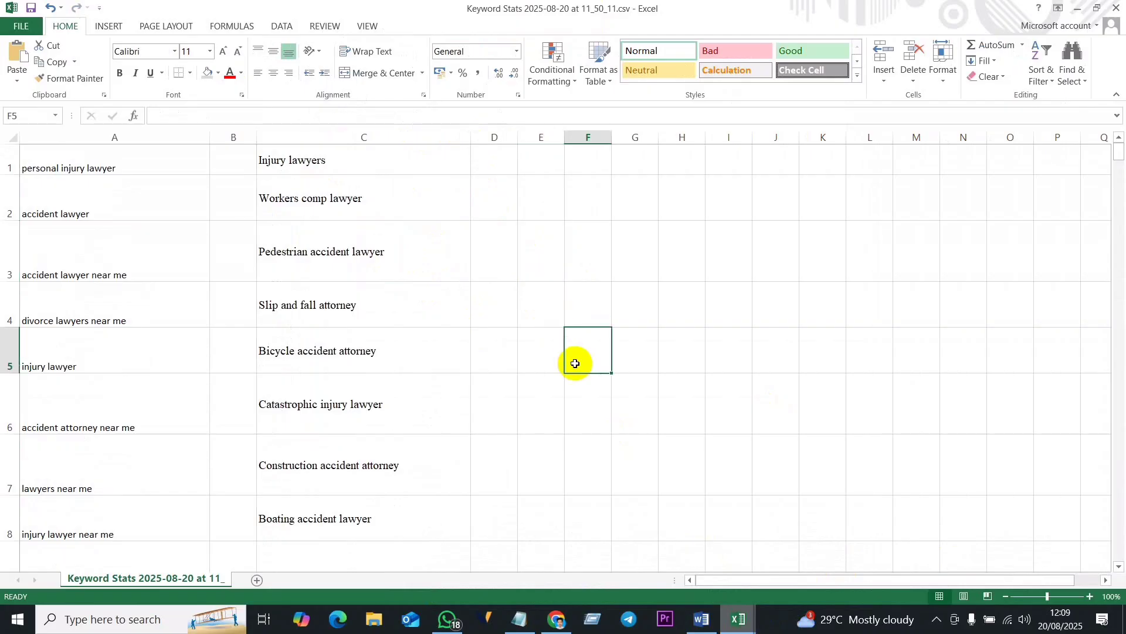
- Switch to the Word document and copy the bulleted keywords from "Pedestrian accident lawyer" to "Best personal injury lawyer near me"
{"action": "mouse_move", "coordinate": [721, 620]}
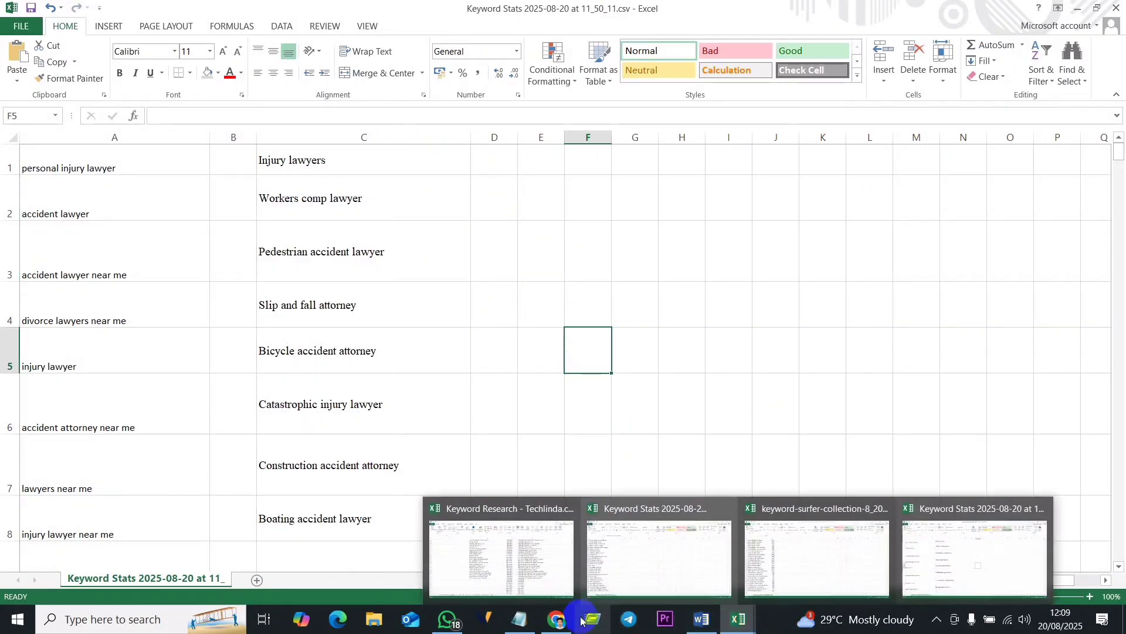
{"action": "left_click", "coordinate": [558, 620]}
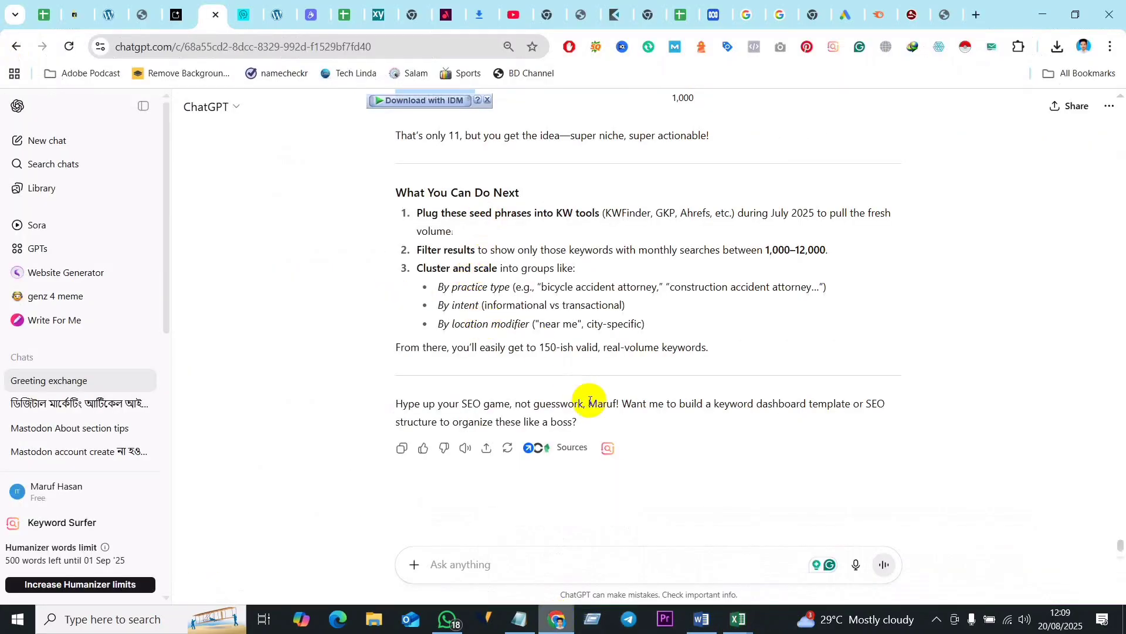
{"action": "left_click", "coordinate": [702, 621]}
{"action": "scroll", "coordinate": [411, 264], "scroll_direction": "up", "scroll_amount": 7}
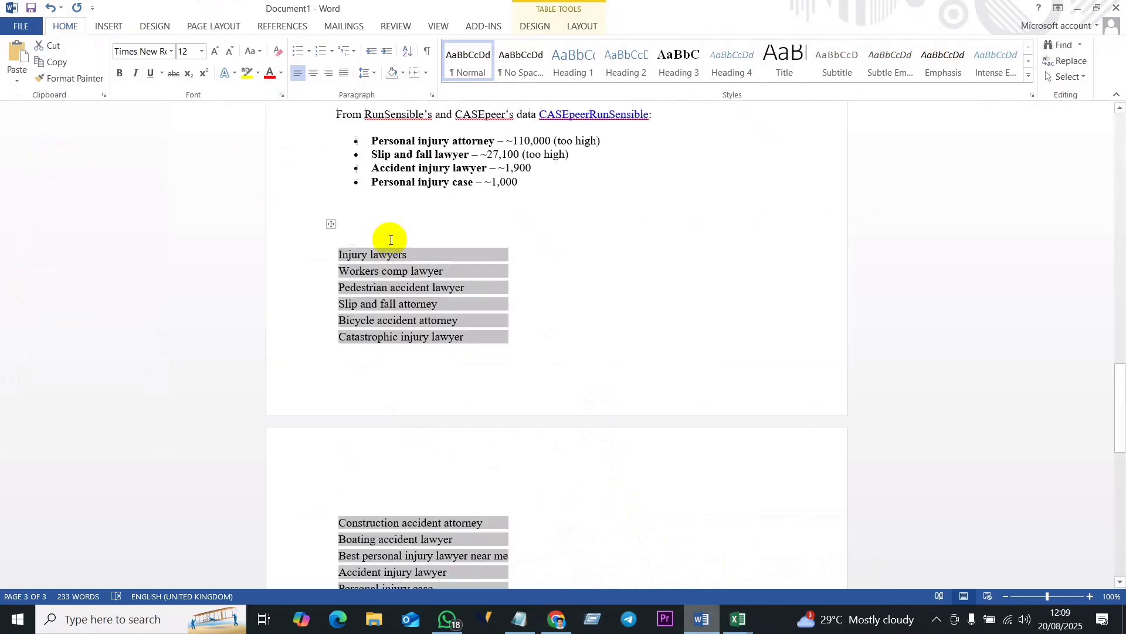
{"action": "scroll", "coordinate": [457, 314], "scroll_direction": "up", "scroll_amount": 5}
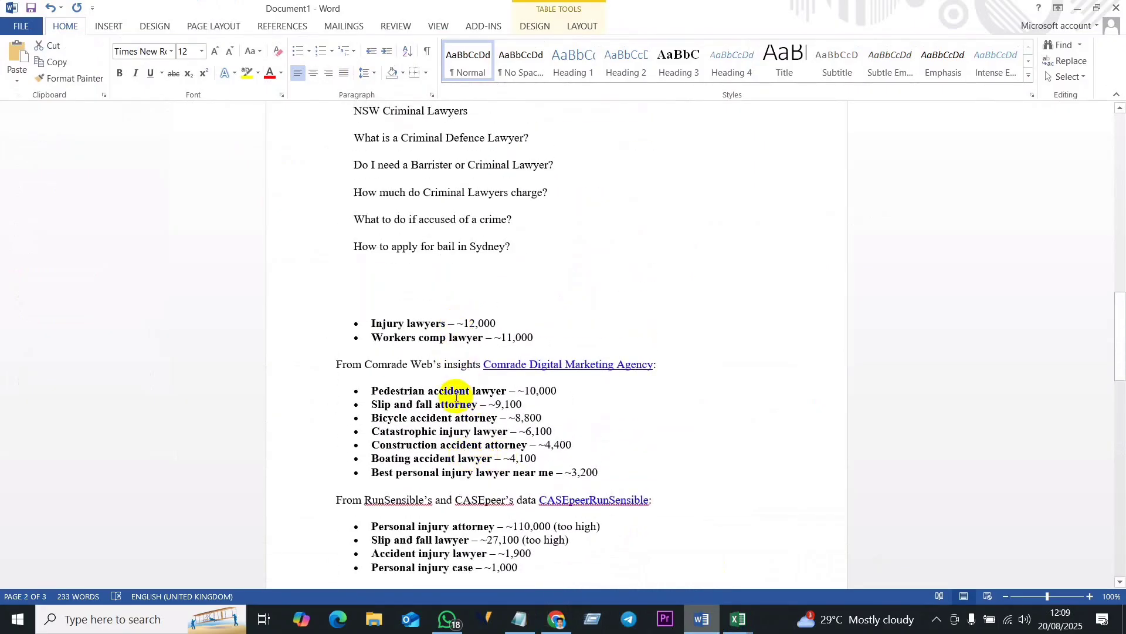
{"action": "scroll", "coordinate": [369, 389], "scroll_direction": "up", "scroll_amount": 5}
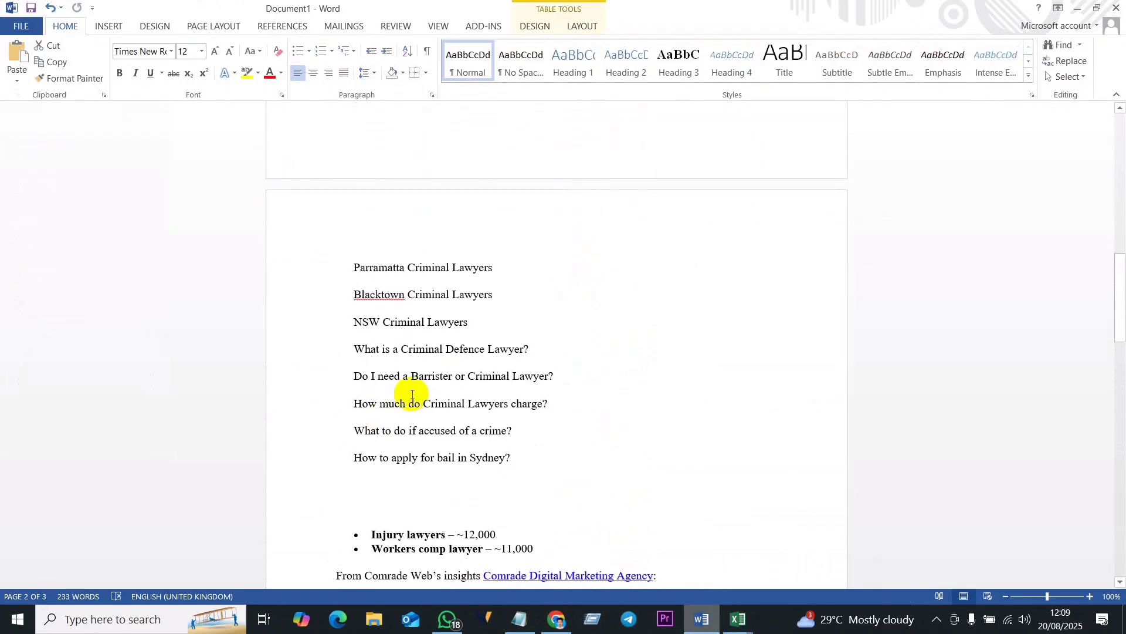
{"action": "scroll", "coordinate": [410, 405], "scroll_direction": "down", "scroll_amount": 5}
{"action": "scroll", "coordinate": [417, 419], "scroll_direction": "down", "scroll_amount": 2}
{"action": "left_click_drag", "start_coordinate": [359, 321], "coordinate": [551, 403]}
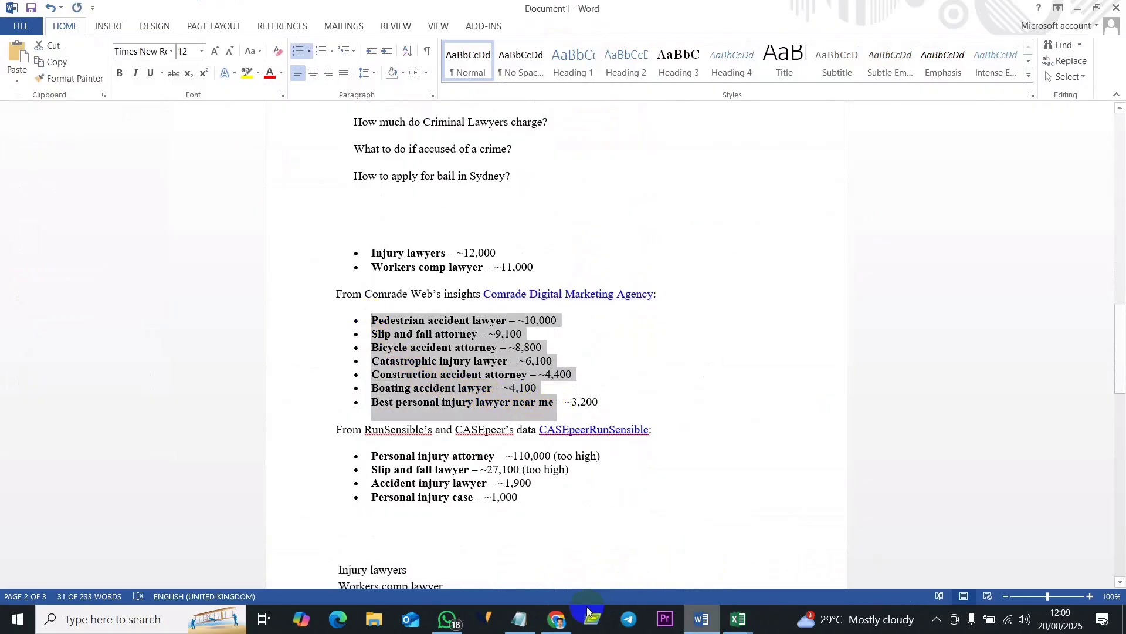
- Switch to the untitled Notepad file, clear its contents and paste the copied bulleted keywords
{"action": "left_click", "coordinate": [519, 619]}
{"action": "key", "text": "Delete"}
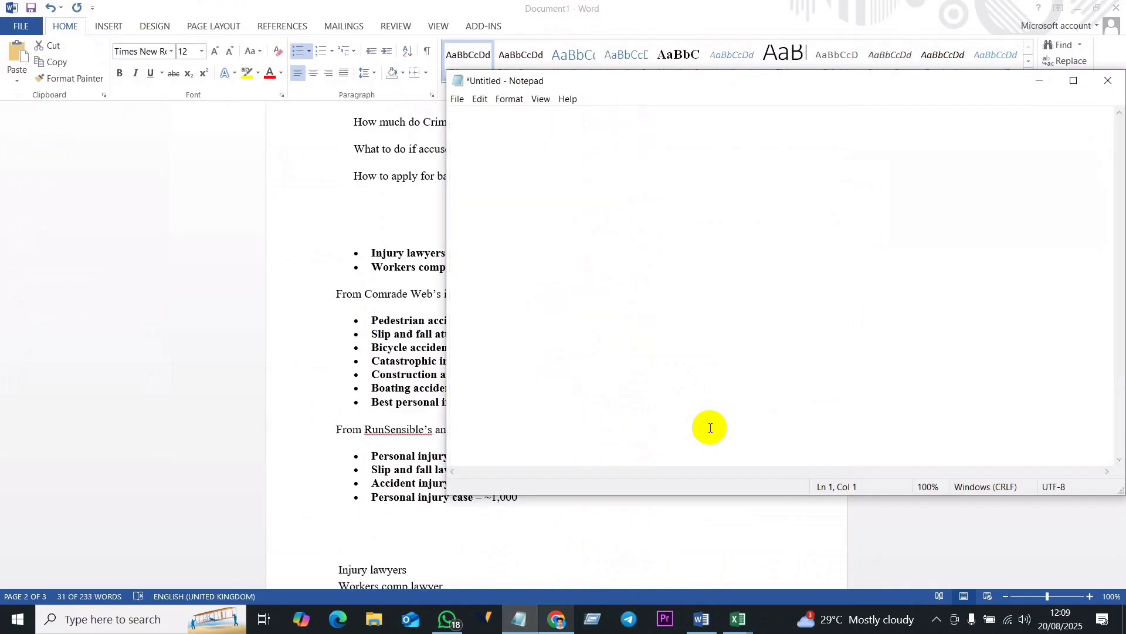
{"action": "key", "text": "ctrl+v"}
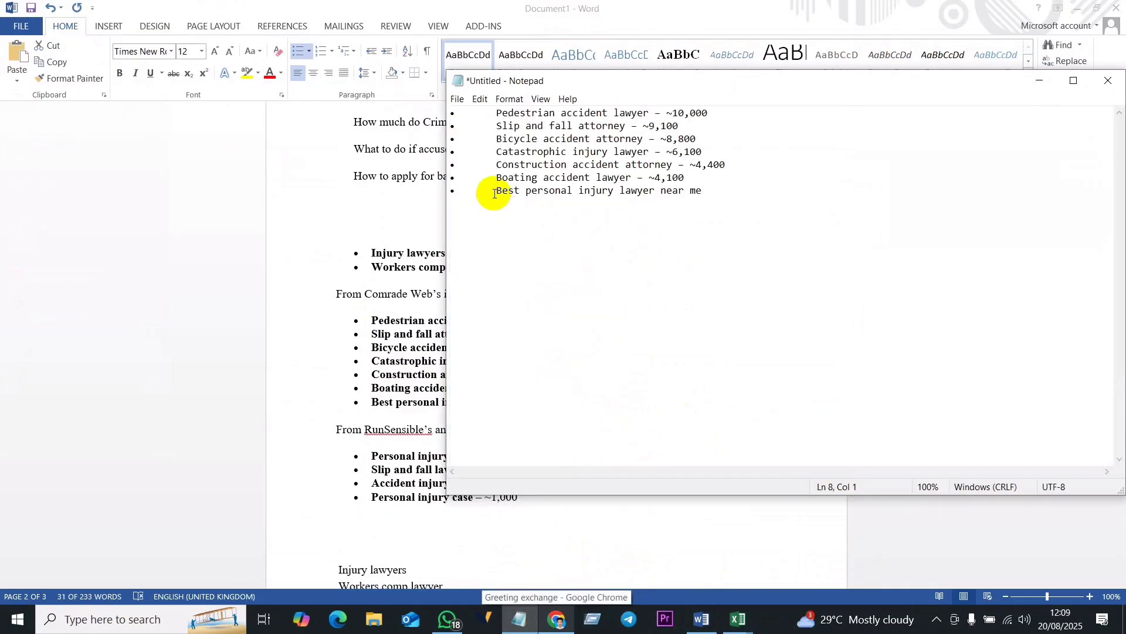
- Remove the bullets and indentation from all seven keyword lines, from "Best personal injury lawyer near me" up to "Pedestrian accident lawyer"
{"action": "key", "text": "BackSpace"}
{"action": "key", "text": "BackSpace"}
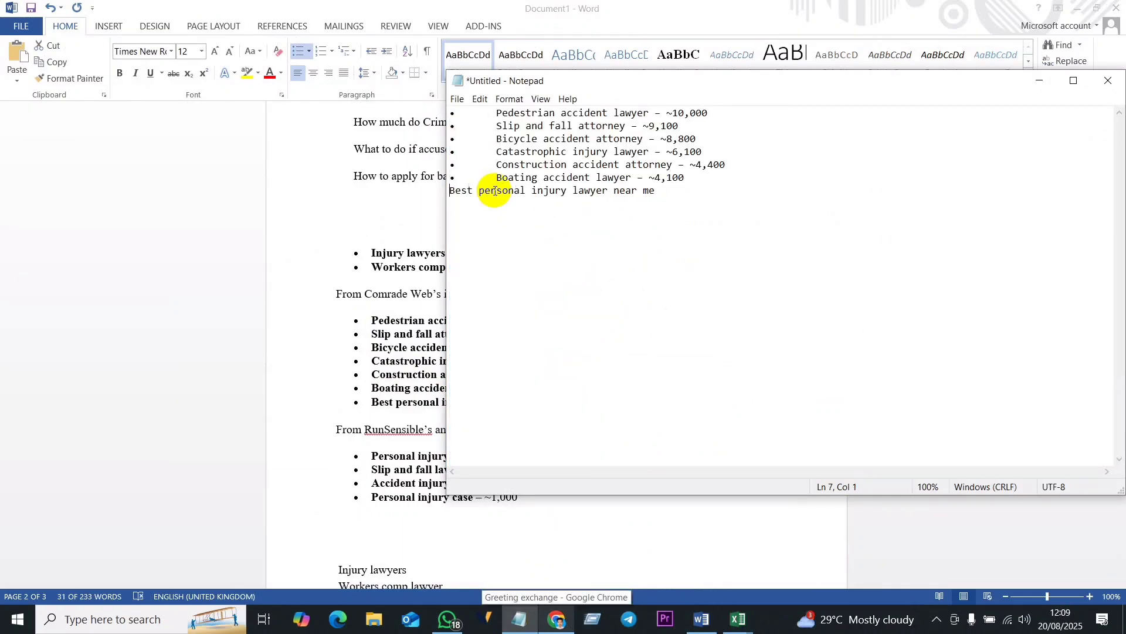
{"action": "left_click", "coordinate": [500, 175]}
{"action": "key", "text": "BackSpace"}
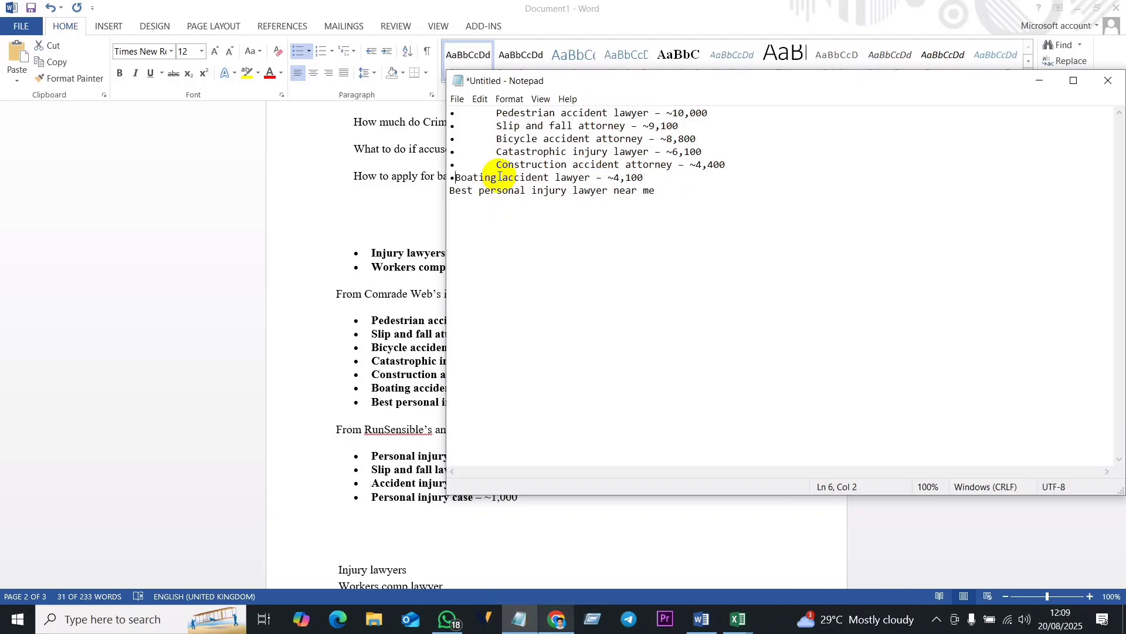
{"action": "key", "text": "BackSpace"}
{"action": "left_click", "coordinate": [496, 164]}
{"action": "key", "text": "BackSpace"}
{"action": "key", "text": "BackSpace"}
{"action": "left_click", "coordinate": [496, 151]}
{"action": "key", "text": "BackSpace"}
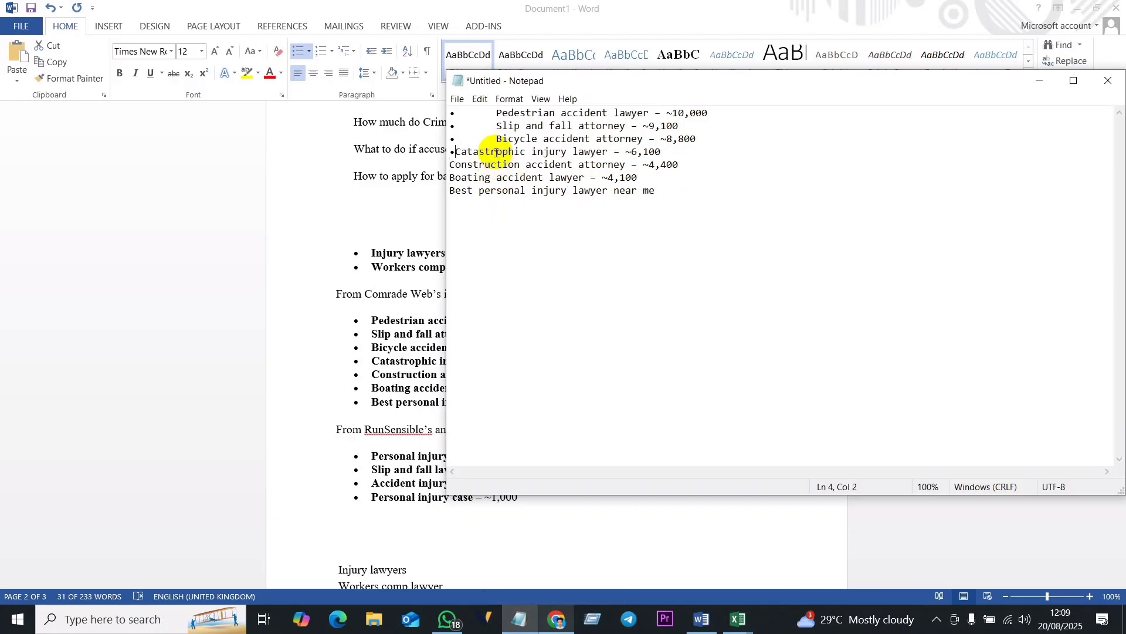
{"action": "key", "text": "BackSpace"}
{"action": "left_click", "coordinate": [497, 138]}
{"action": "key", "text": "BackSpace"}
{"action": "key", "text": "BackSpace"}
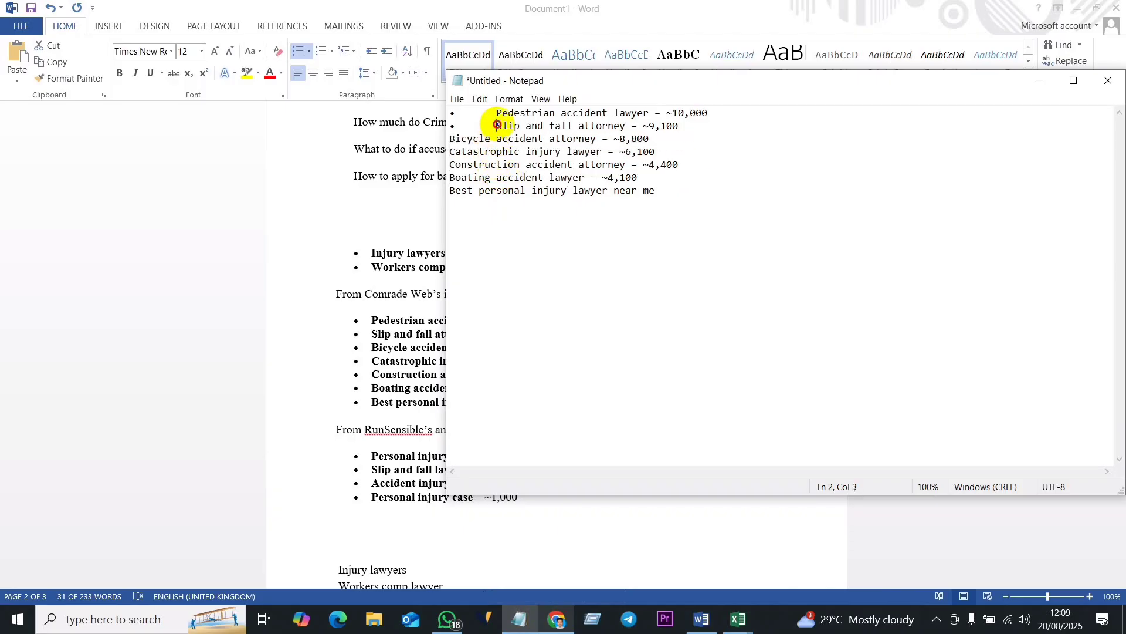
{"action": "key", "text": "BackSpace"}
{"action": "key", "text": "BackSpace"}
{"action": "left_click", "coordinate": [497, 112]}
- Delete the dashes and search volumes after the keywords, from "Pedestrian accident lawyer" to "Boating accident lawyer", keeping "attorney" spelled in full
{"action": "key", "text": "BackSpace"}
{"action": "key", "text": "BackSpace"}
{"action": "left_click", "coordinate": [675, 113]}
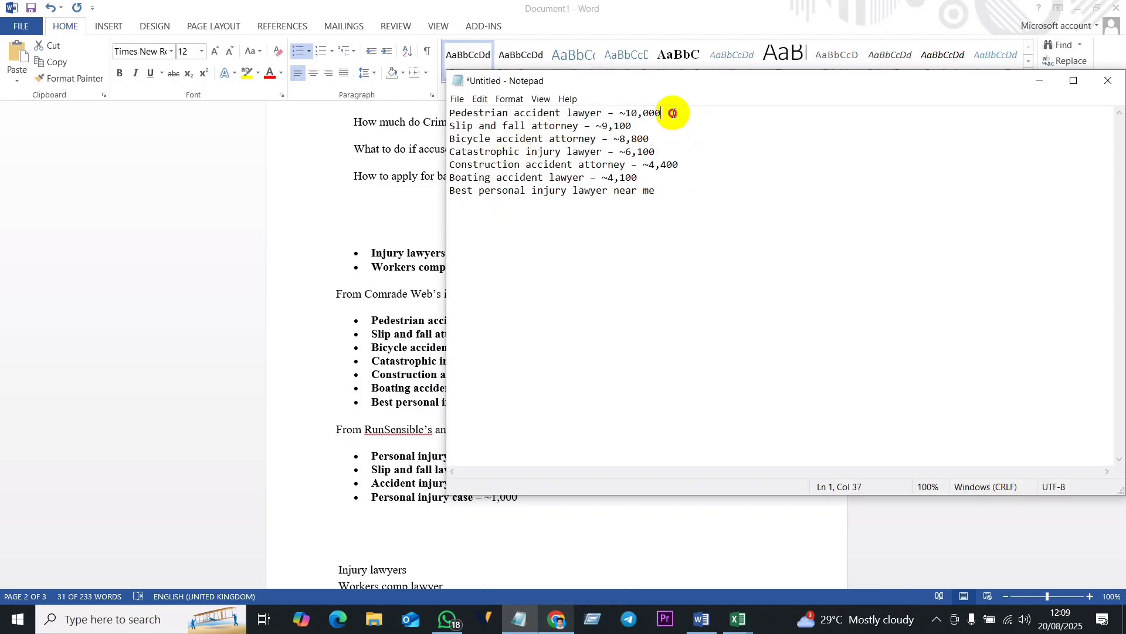
{"action": "left_click_drag", "start_coordinate": [675, 113], "coordinate": [581, 124]}
{"action": "key", "text": "BackSpace"}
{"action": "key", "text": "BackSpace"}
{"action": "left_click_drag", "start_coordinate": [654, 140], "coordinate": [604, 151]}
{"action": "key", "text": "BackSpace"}
{"action": "key", "text": "BackSpace"}
{"action": "left_click", "coordinate": [681, 160]}
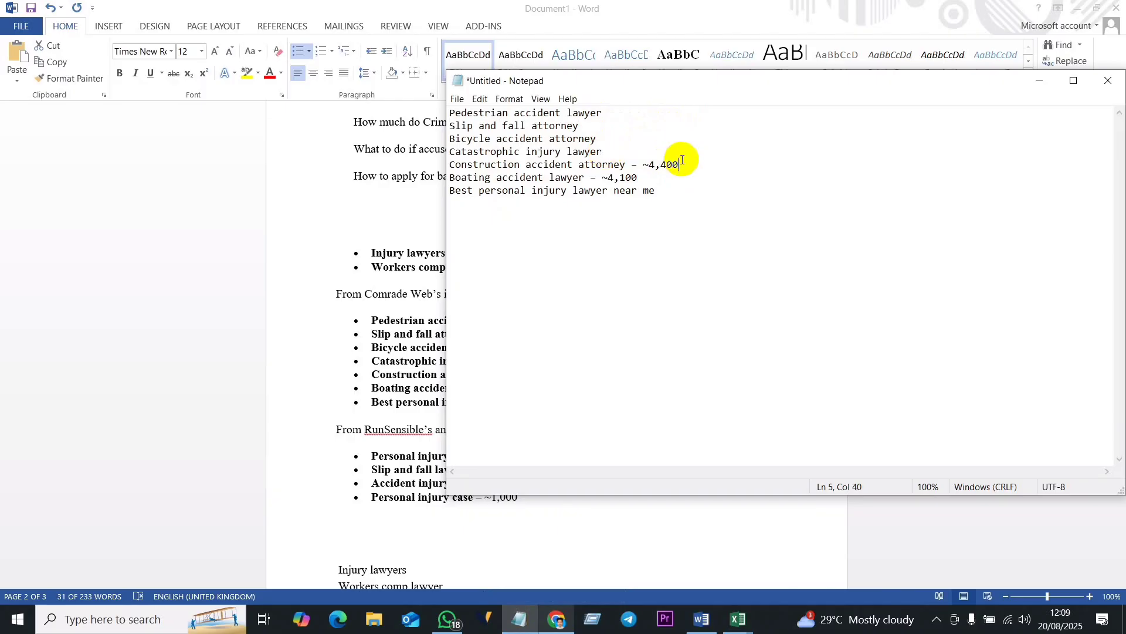
{"action": "mouse_move", "coordinate": [681, 159]}
{"action": "left_mouse_down"}
{"action": "mouse_move", "coordinate": [619, 165]}
{"action": "mouse_move", "coordinate": [668, 169]}
{"action": "left_mouse_up"}
{"action": "left_click", "coordinate": [627, 166]}
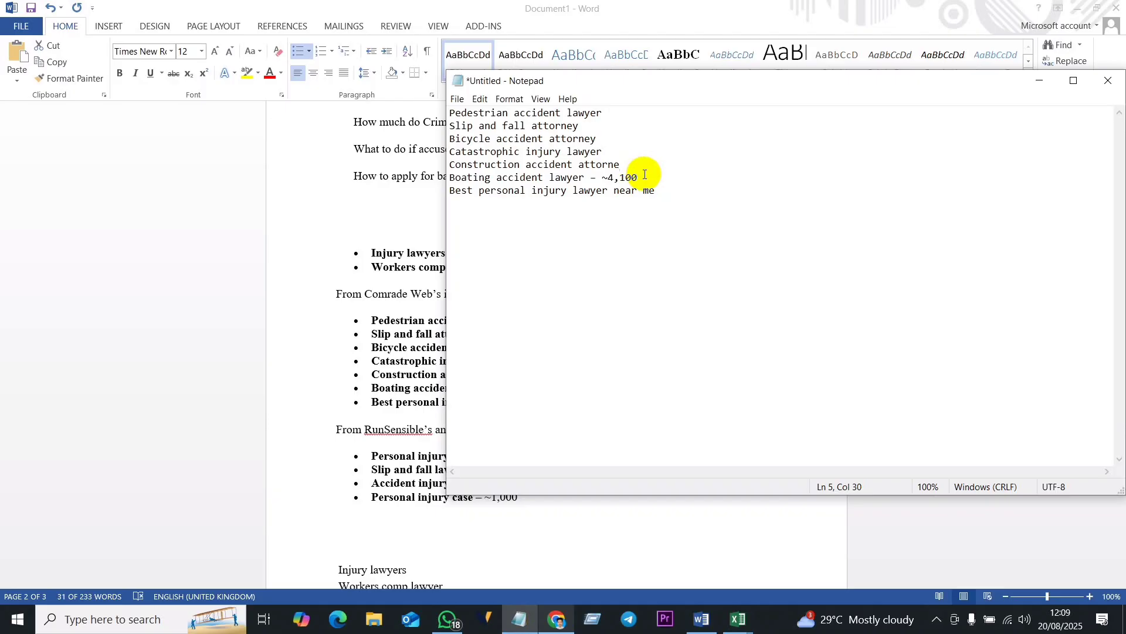
{"action": "type", "text": "y"}
{"action": "left_click_drag", "start_coordinate": [644, 177], "coordinate": [591, 176]}
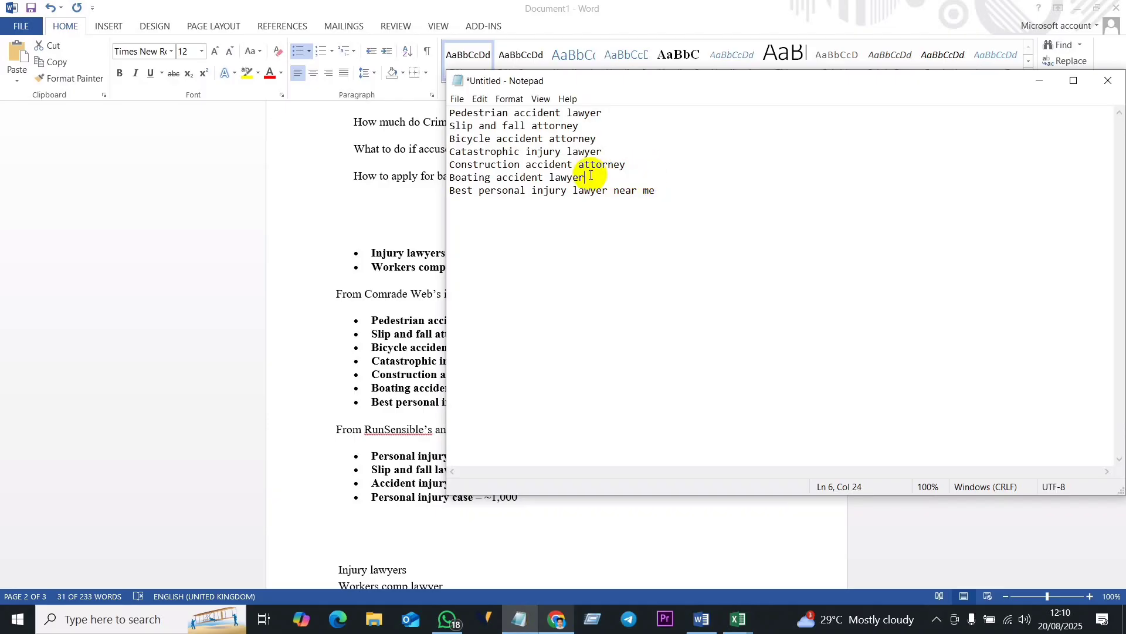
- Copy the seven cleaned keyword lines from Notepad and paste them into column C of the Excel Keyword Stats sheet, starting at C12
{"action": "left_click_drag", "start_coordinate": [687, 201], "coordinate": [443, 115]}
{"action": "key", "text": "ctrl+c"}
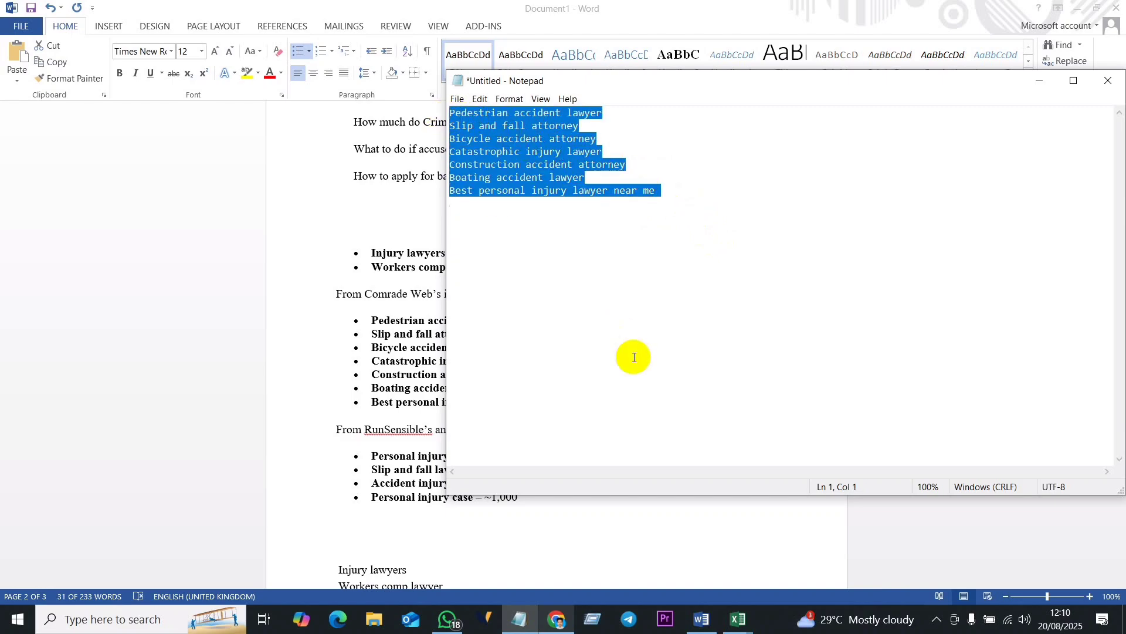
{"action": "left_click", "coordinate": [729, 624]}
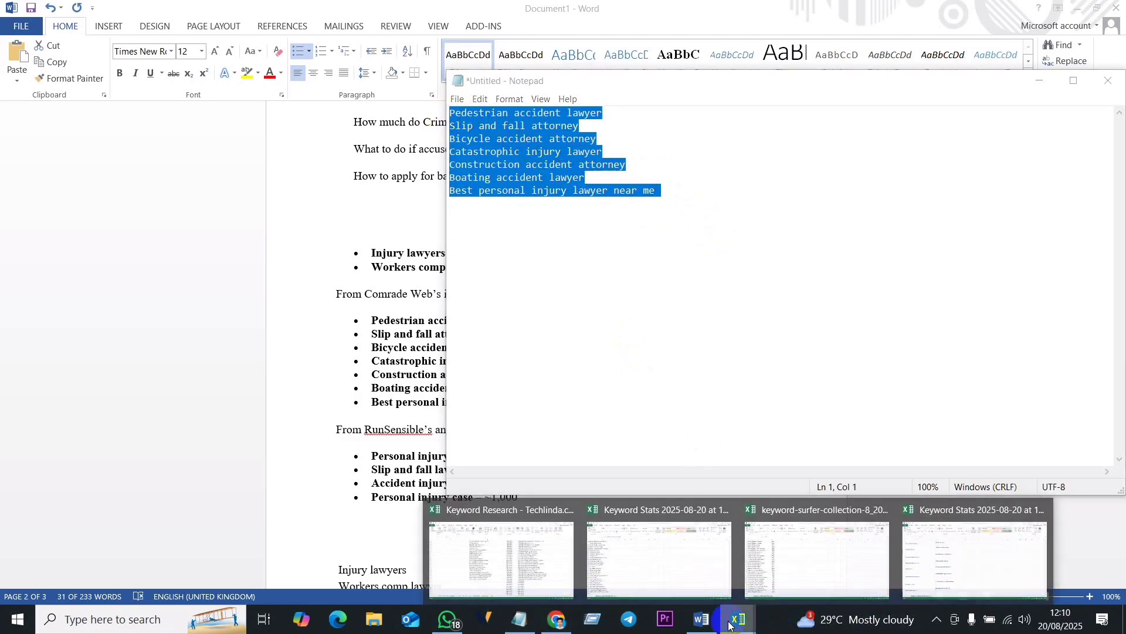
{"action": "left_click", "coordinate": [953, 535]}
{"action": "scroll", "coordinate": [360, 463], "scroll_direction": "down", "scroll_amount": 6}
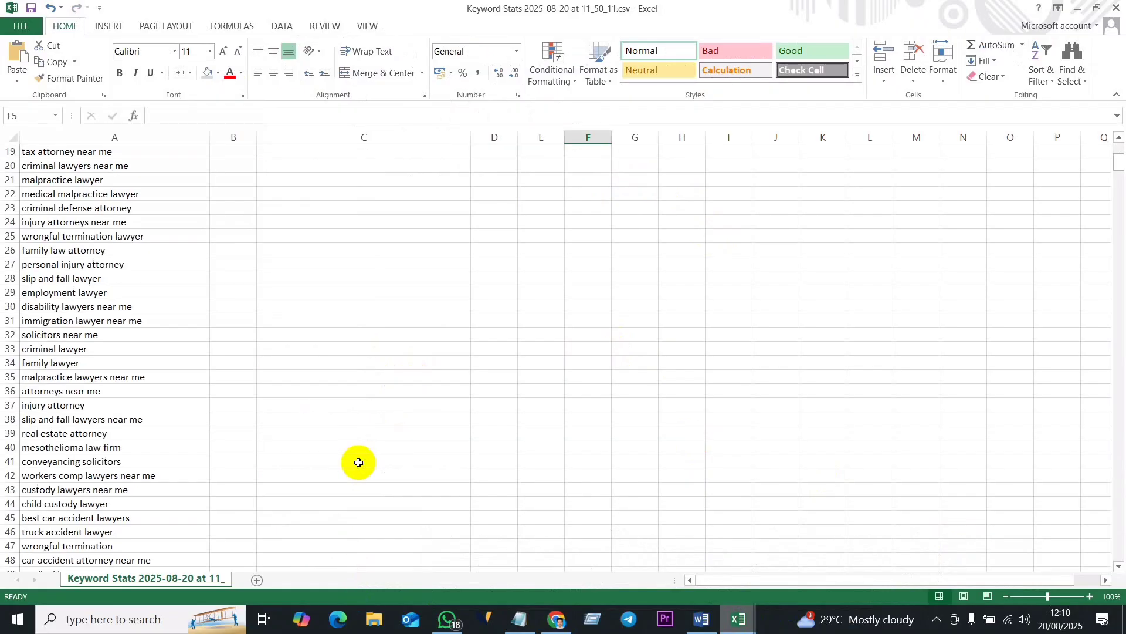
{"action": "scroll", "coordinate": [314, 385], "scroll_direction": "up", "scroll_amount": 5}
{"action": "scroll", "coordinate": [327, 375], "scroll_direction": "down", "scroll_amount": 1}
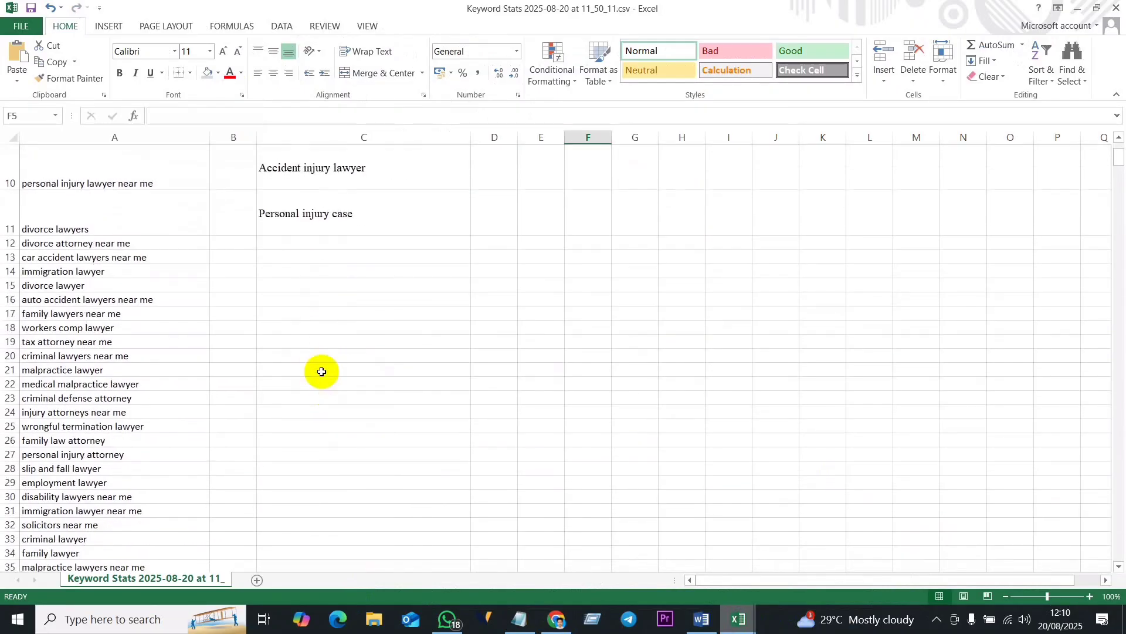
{"action": "left_click", "coordinate": [322, 243]}
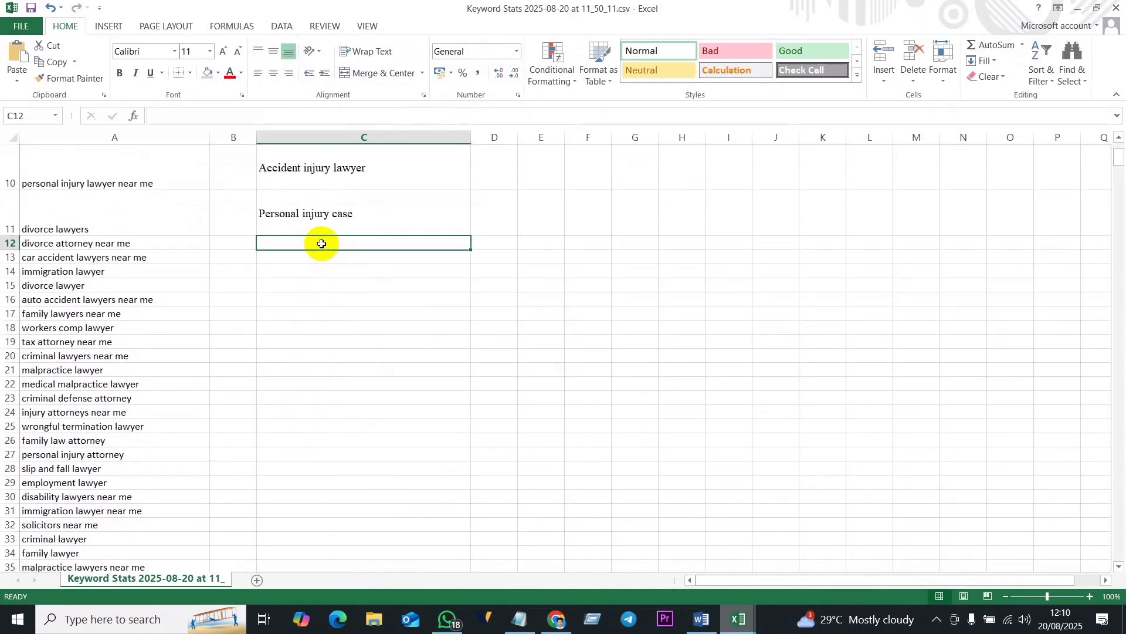
{"action": "key", "text": "ctrl+v"}
{"action": "left_click", "coordinate": [630, 258]}
{"action": "scroll", "coordinate": [423, 381], "scroll_direction": "up", "scroll_amount": 3}
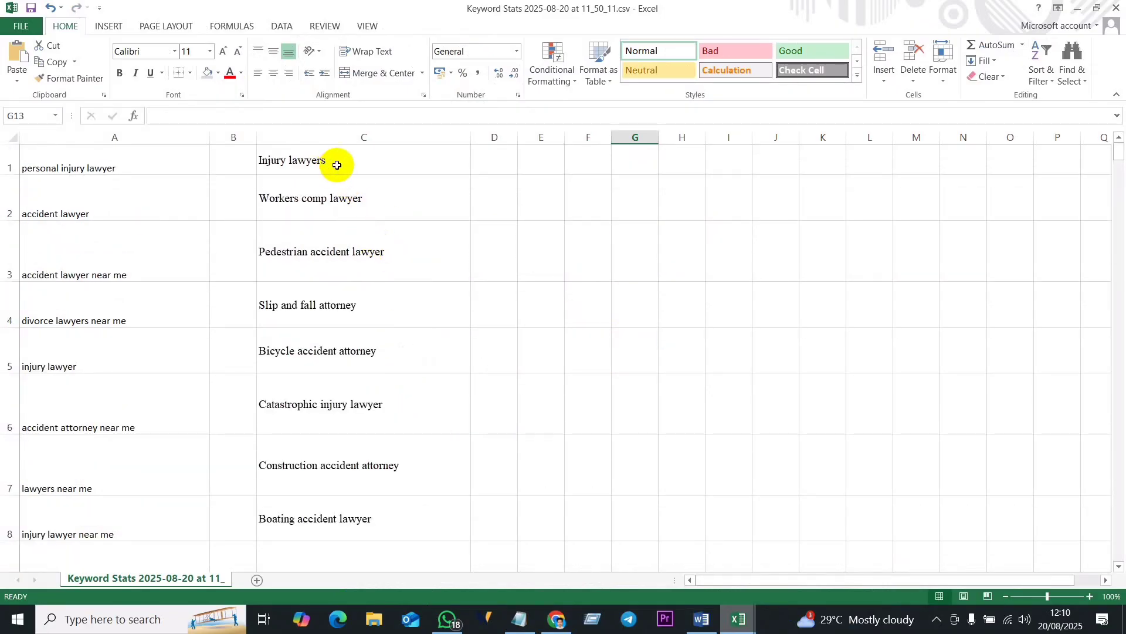
{"action": "left_click_drag", "start_coordinate": [337, 165], "coordinate": [372, 505]}
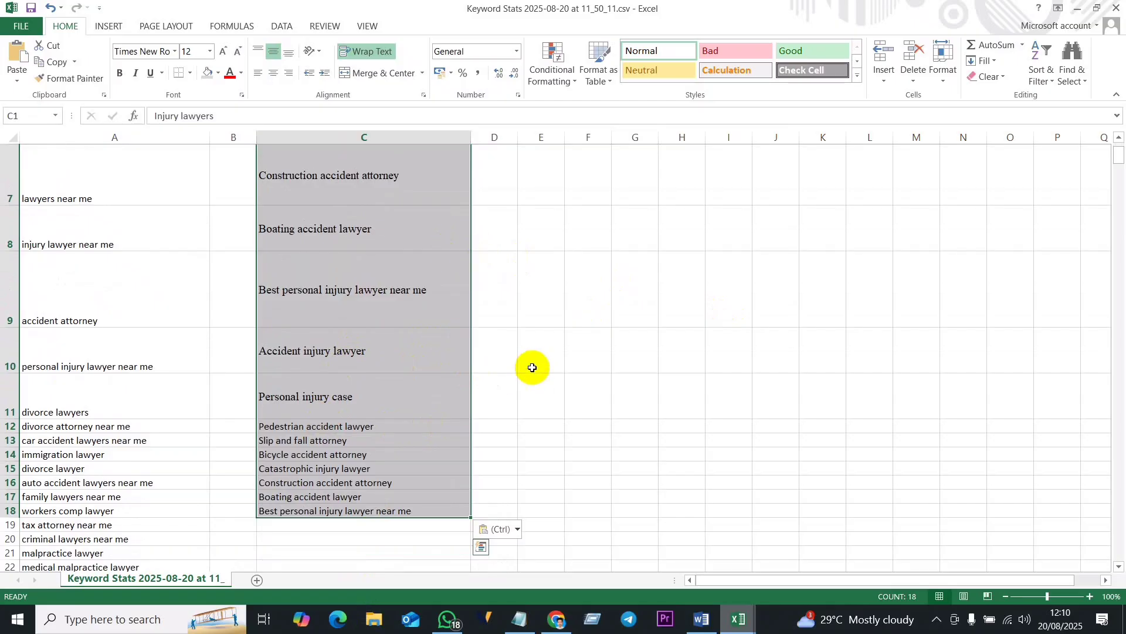
{"action": "left_click", "coordinate": [442, 270]}
{"action": "scroll", "coordinate": [352, 259], "scroll_direction": "up", "scroll_amount": 2}
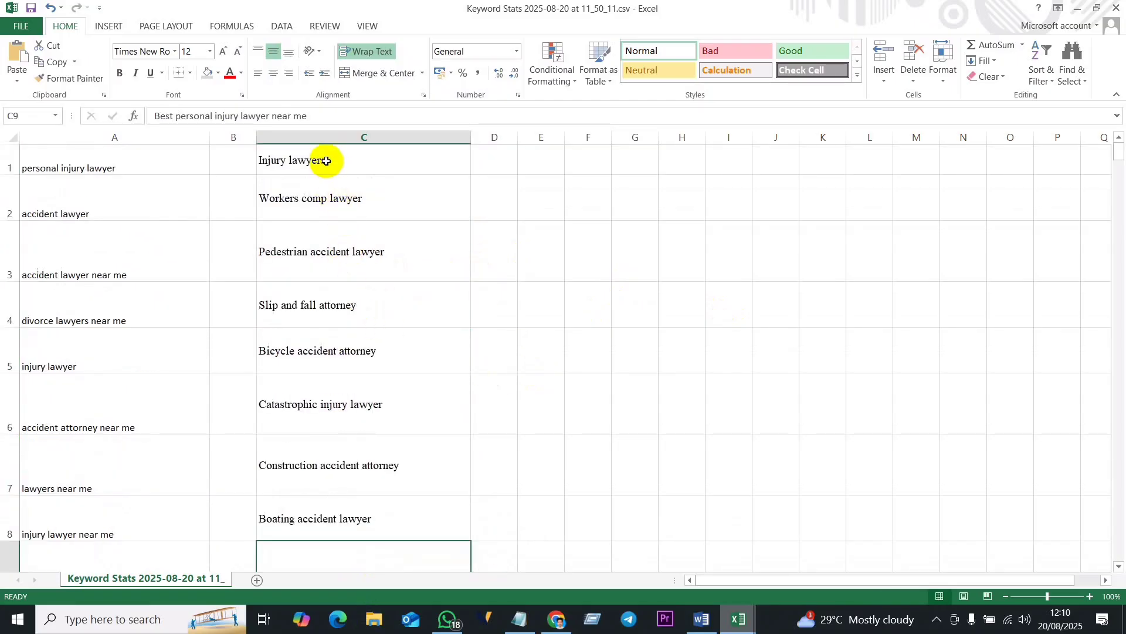
{"action": "left_click_drag", "start_coordinate": [326, 161], "coordinate": [374, 505]}
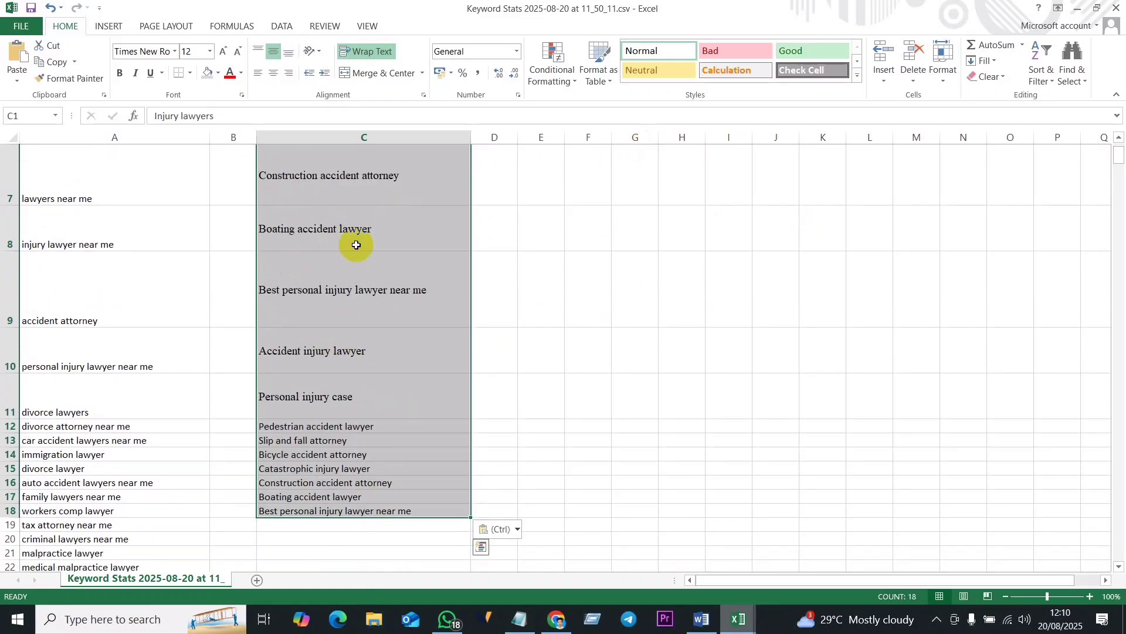
{"action": "scroll", "coordinate": [234, 304], "scroll_direction": "up", "scroll_amount": 2}
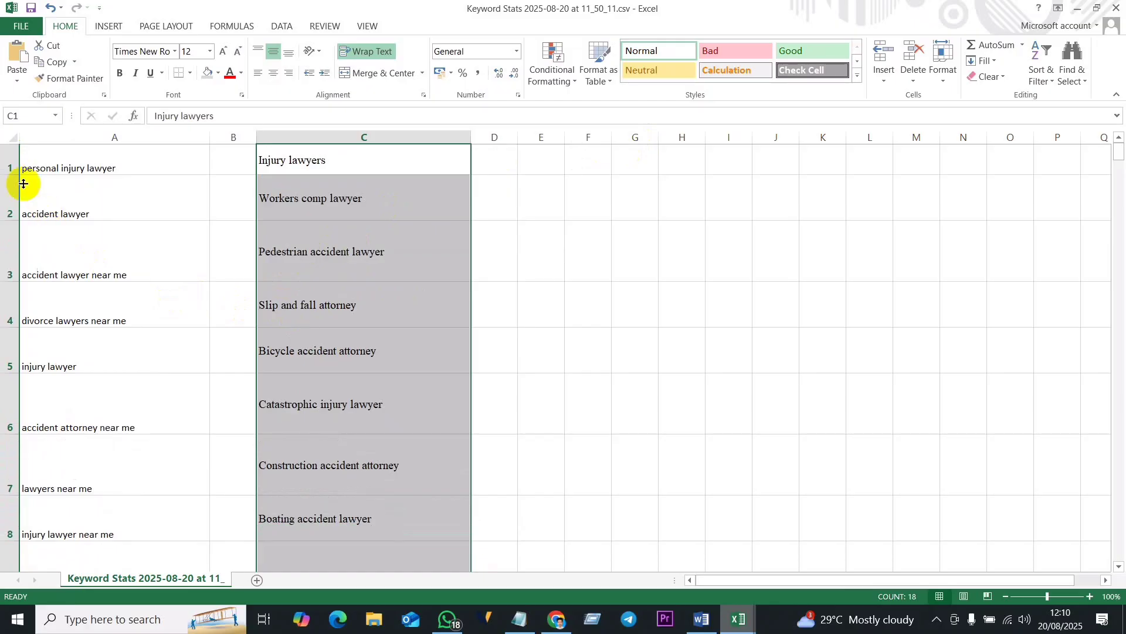
- Set the height of rows 1 to 11 in the Keyword Stats sheet to 15
{"action": "left_click_drag", "start_coordinate": [10, 160], "coordinate": [94, 408]}
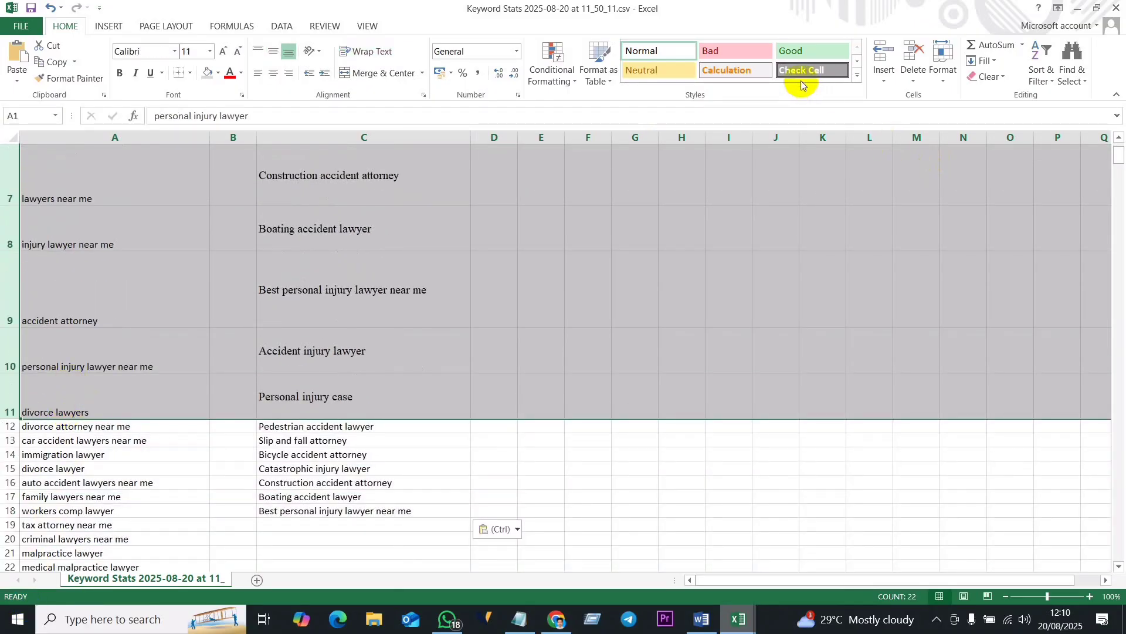
{"action": "left_click", "coordinate": [942, 72]}
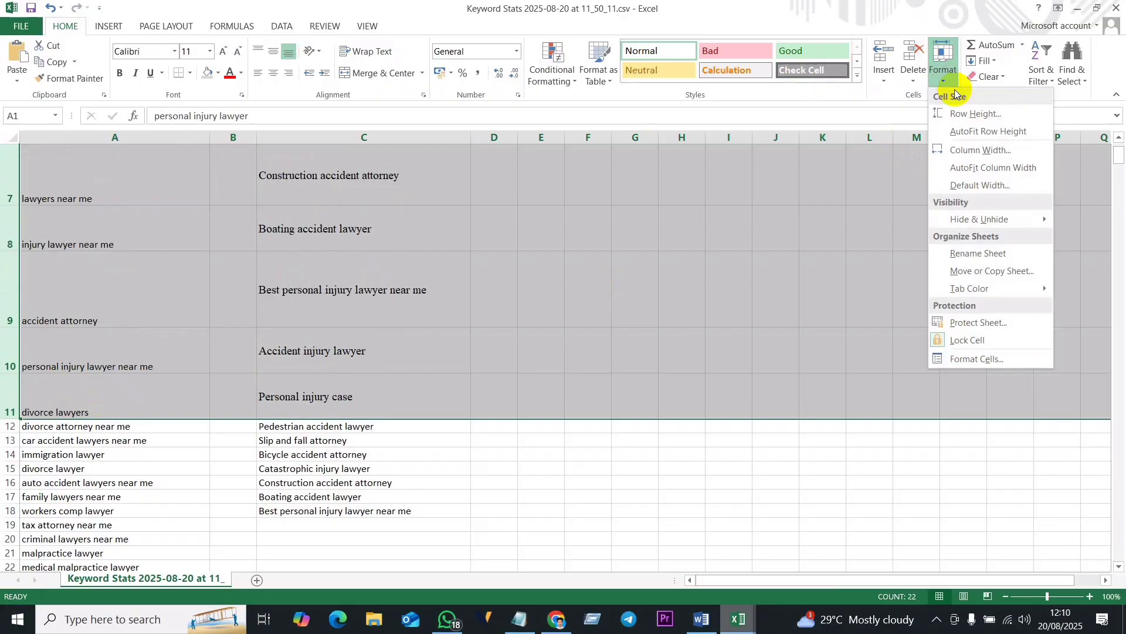
{"action": "left_click", "coordinate": [986, 114]}
{"action": "type", "text": "15"}
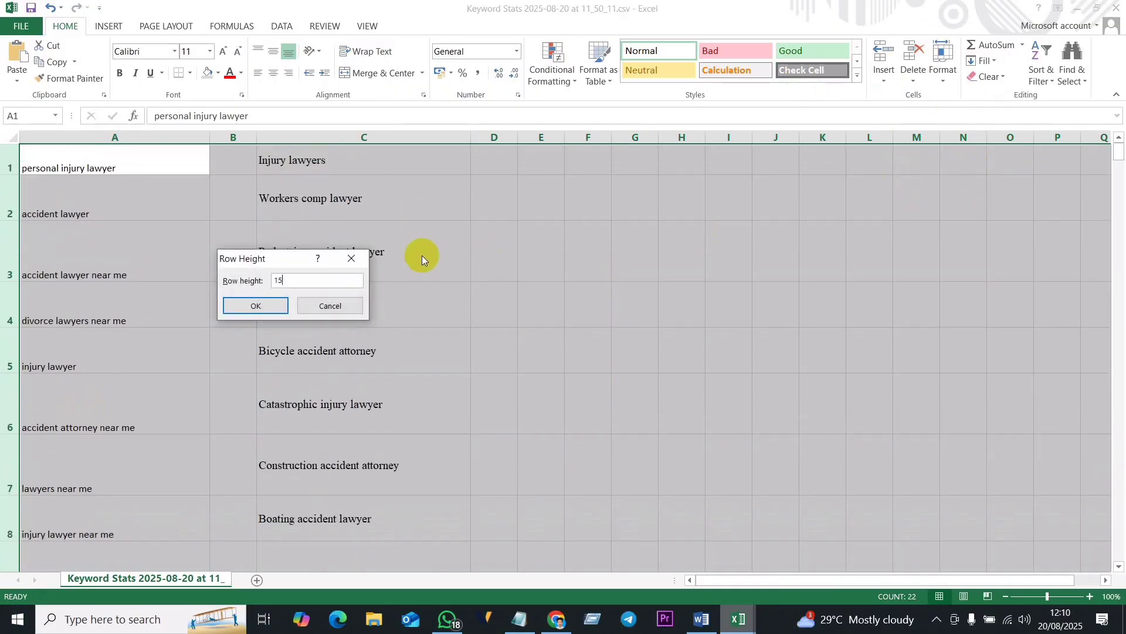
{"action": "key", "text": "Return"}
{"action": "left_click", "coordinate": [502, 366]}
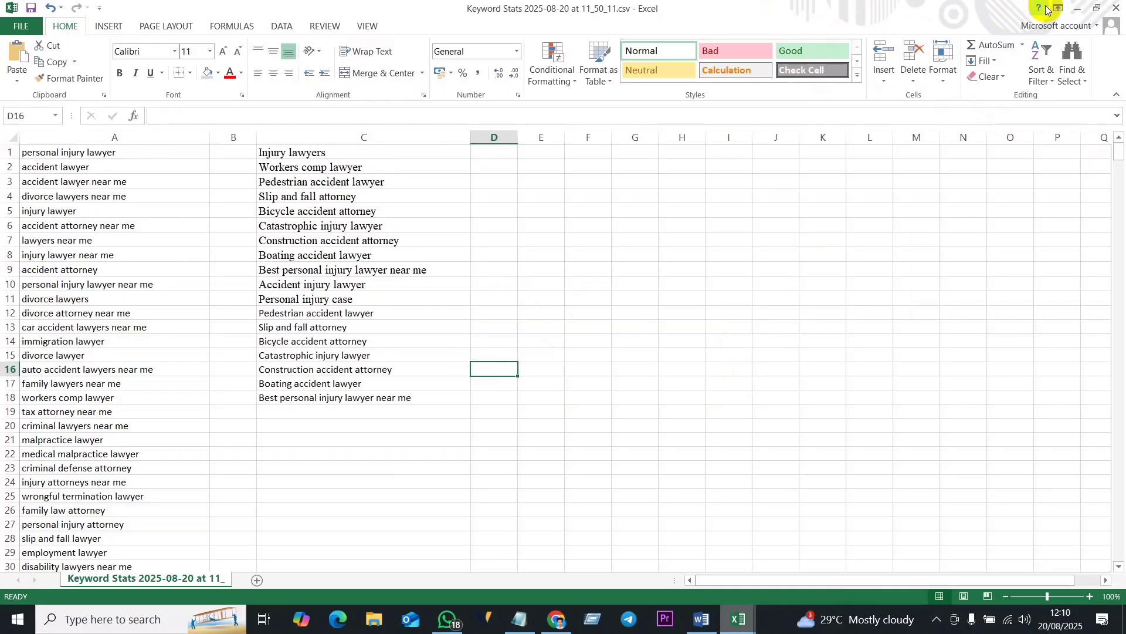
- Minimize the Excel, Notepad and Word windows, switch to Semrush in the browser and look over its home page and account options
{"action": "left_click", "coordinate": [1078, 9]}
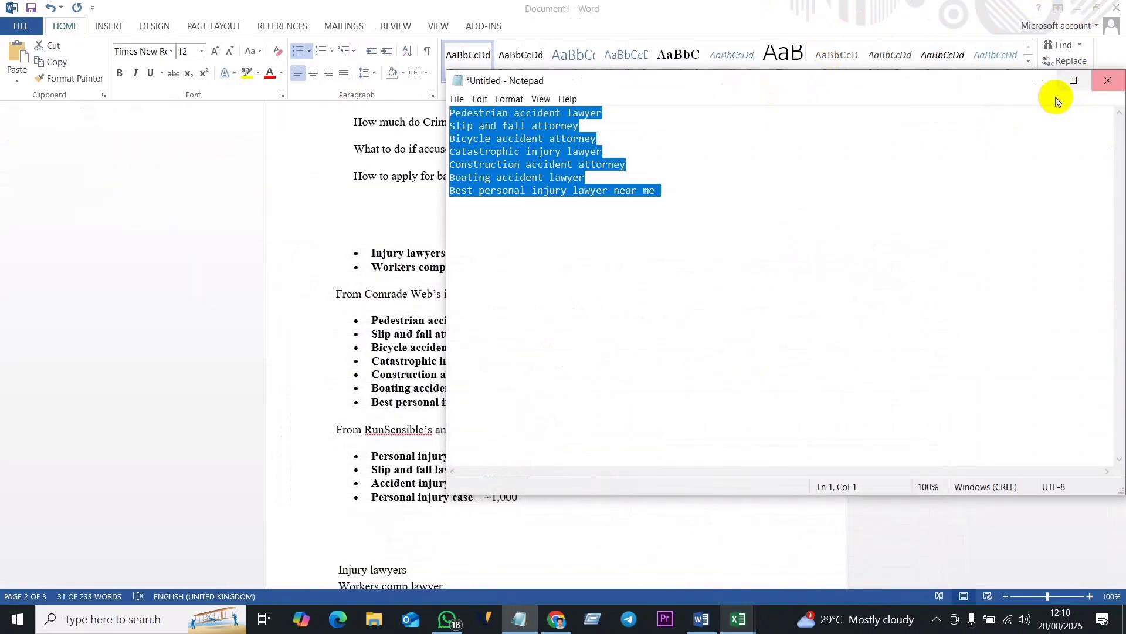
{"action": "left_click", "coordinate": [1039, 81]}
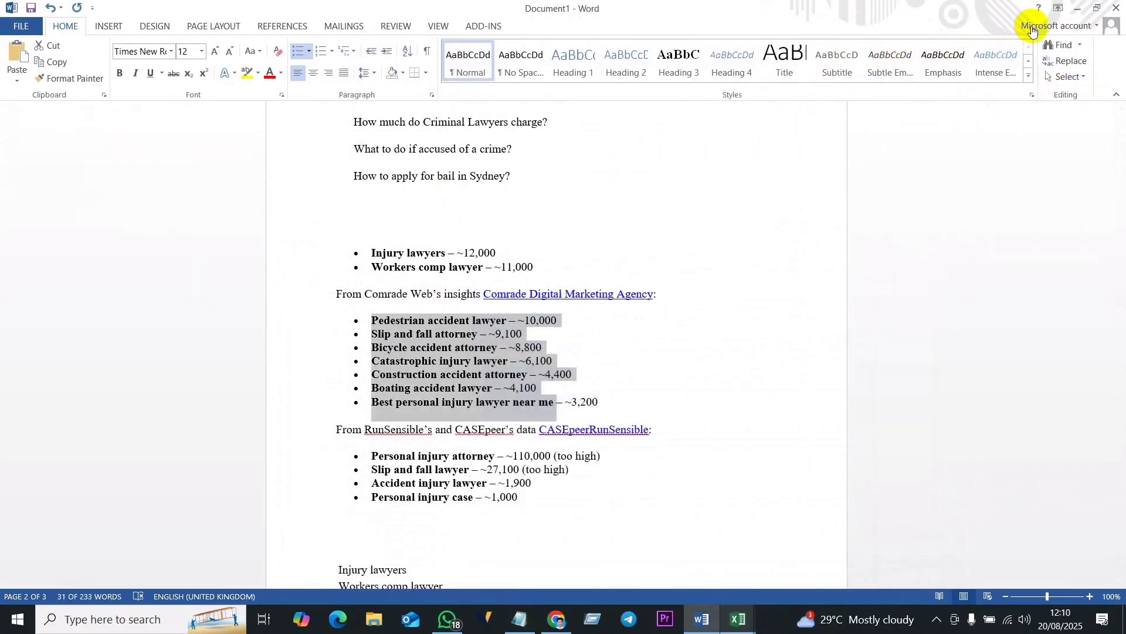
{"action": "left_click", "coordinate": [1078, 8]}
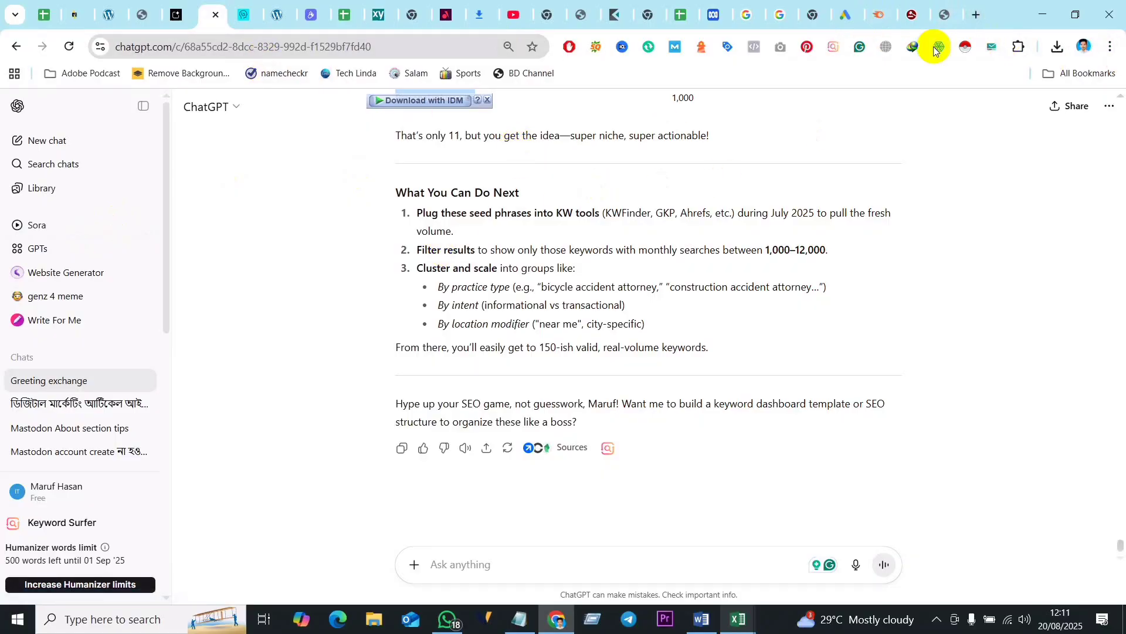
{"action": "left_click", "coordinate": [882, 16]}
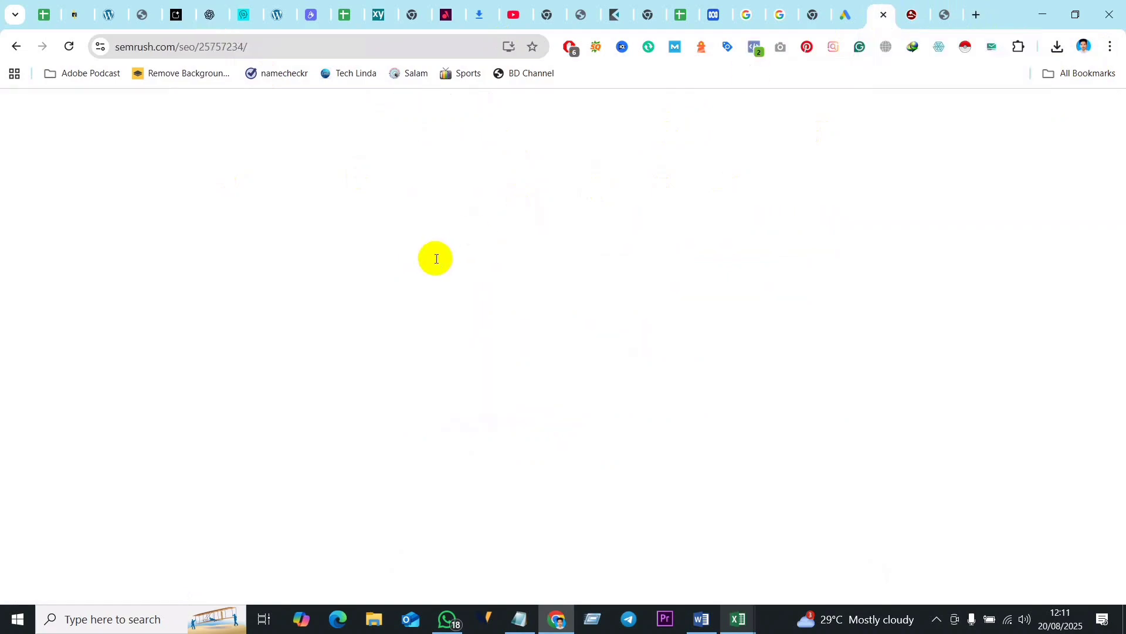
{"action": "scroll", "coordinate": [505, 244], "scroll_direction": "up", "scroll_amount": 6}
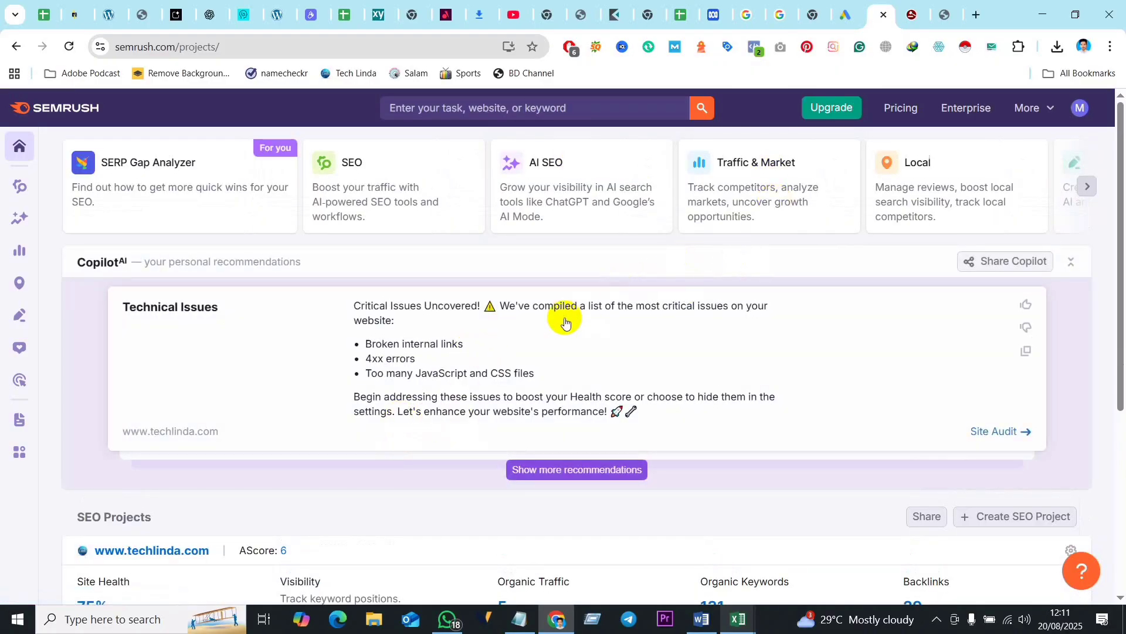
{"action": "scroll", "coordinate": [731, 394], "scroll_direction": "down", "scroll_amount": 5}
{"action": "scroll", "coordinate": [689, 390], "scroll_direction": "up", "scroll_amount": 5}
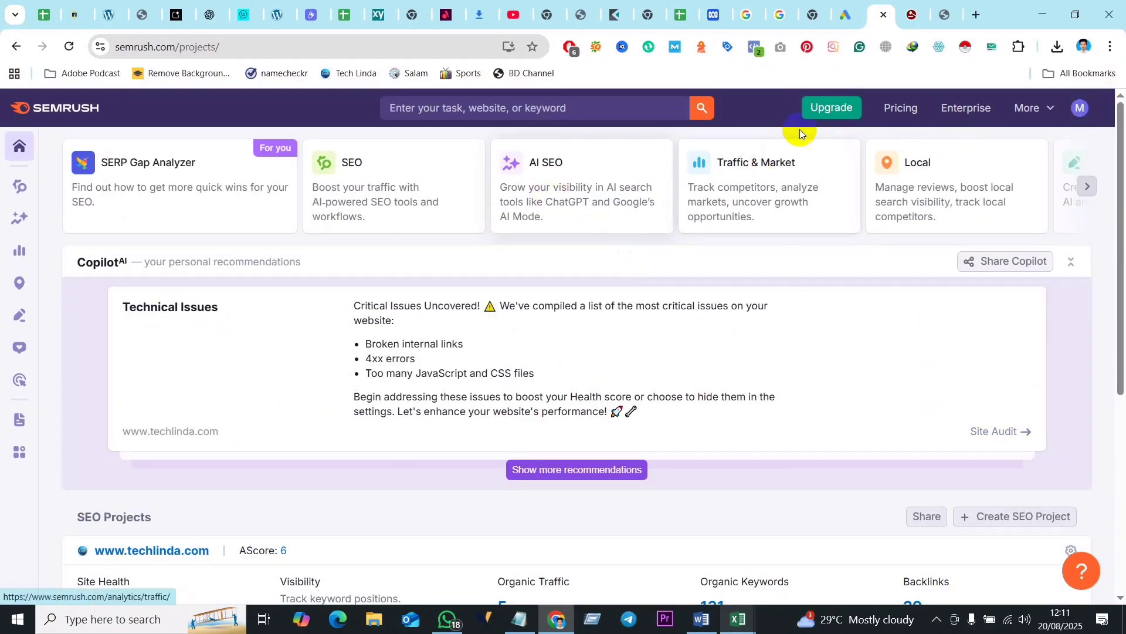
{"action": "left_click", "coordinate": [1082, 113]}
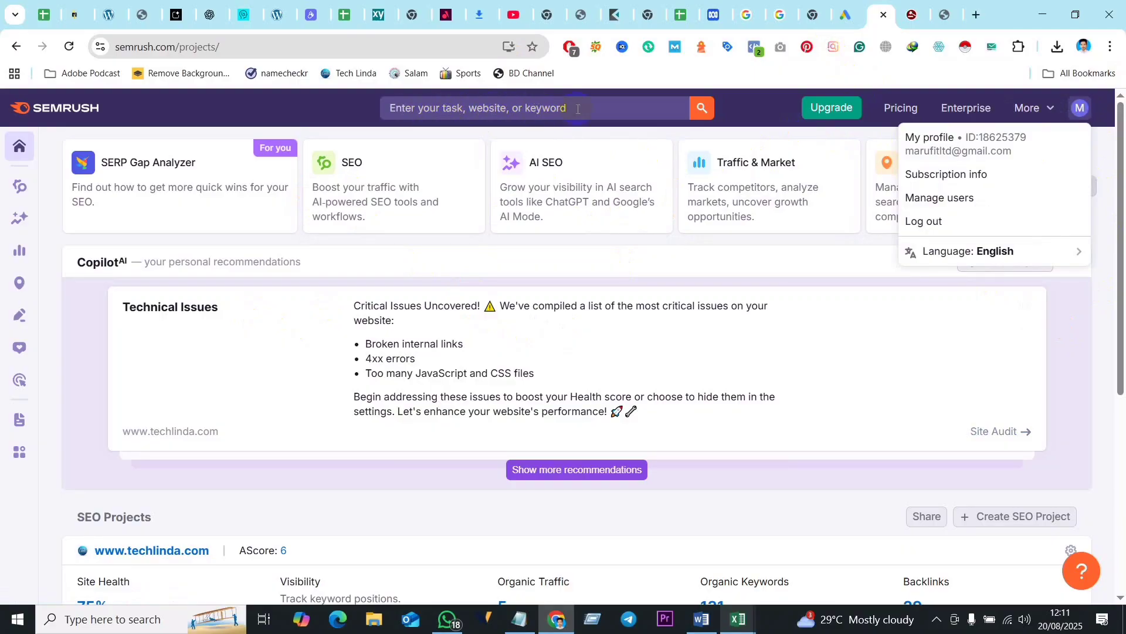
- Enter "Criminal Attorney in Sydney" as the Semrush search query, correcting the spelling of the city
{"action": "left_click", "coordinate": [557, 109]}
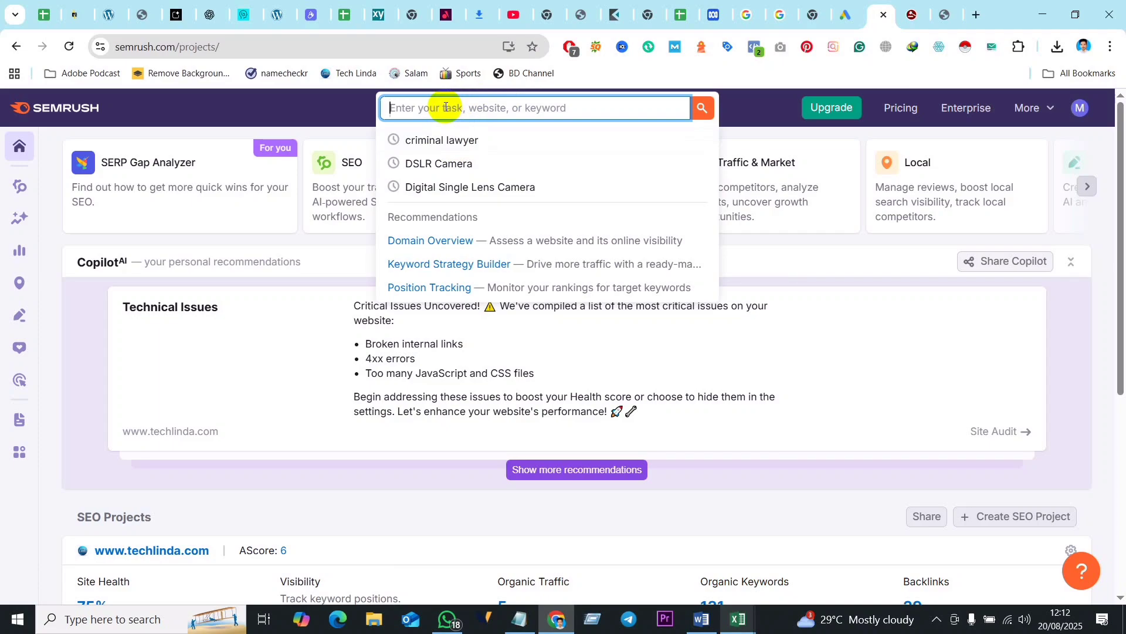
{"action": "type", "text": "Criminal"}
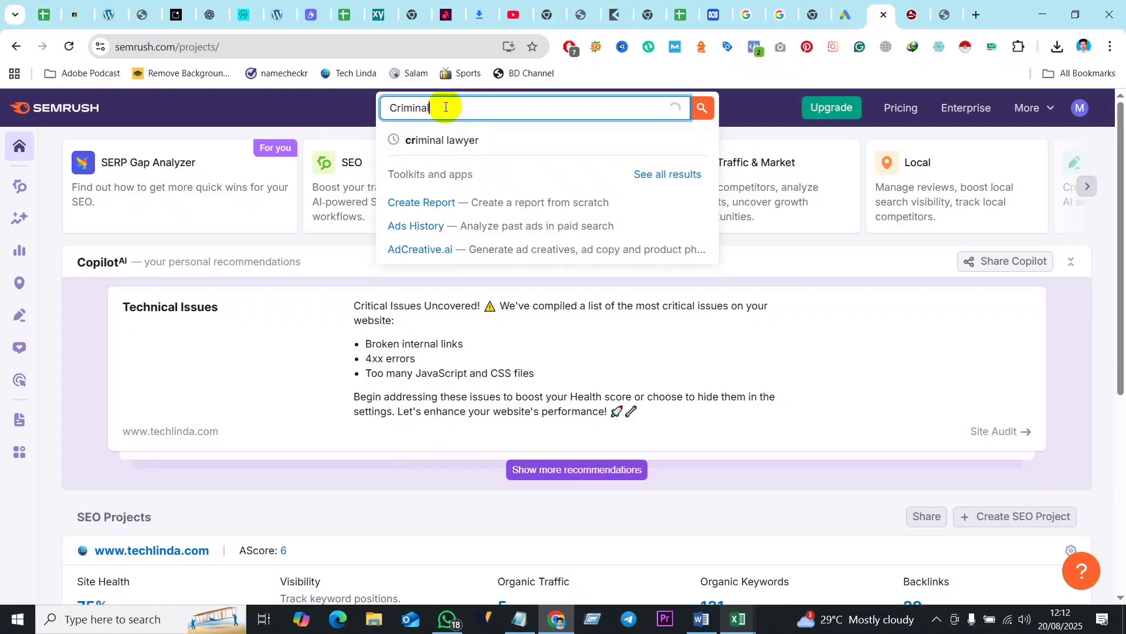
{"action": "type", "text": " Attorney in Cidney"}
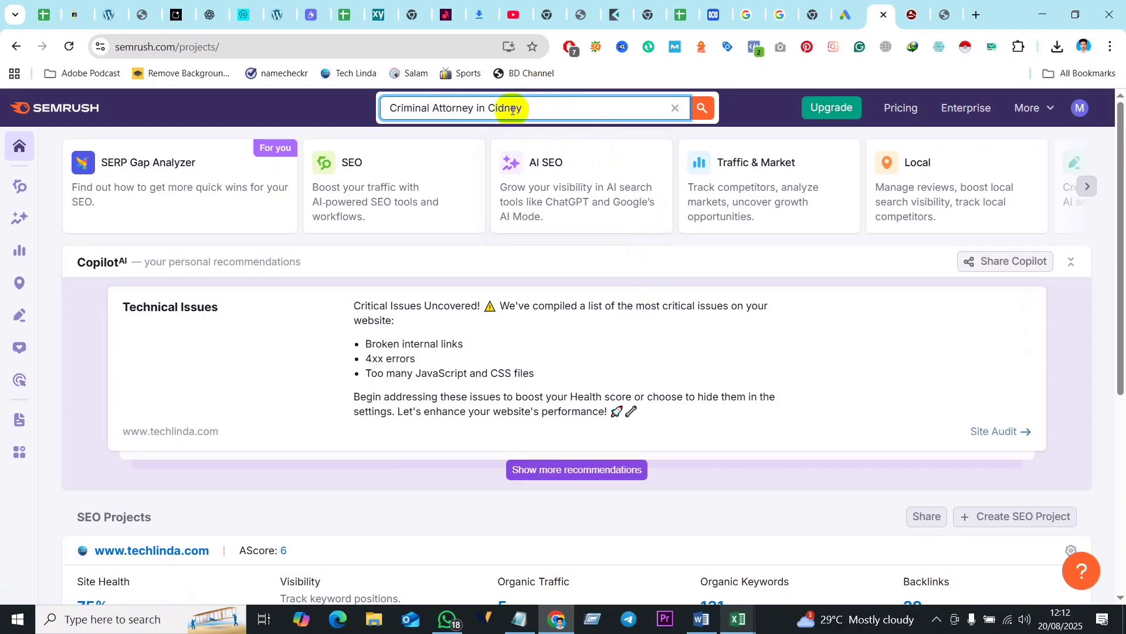
{"action": "left_click", "coordinate": [495, 109]}
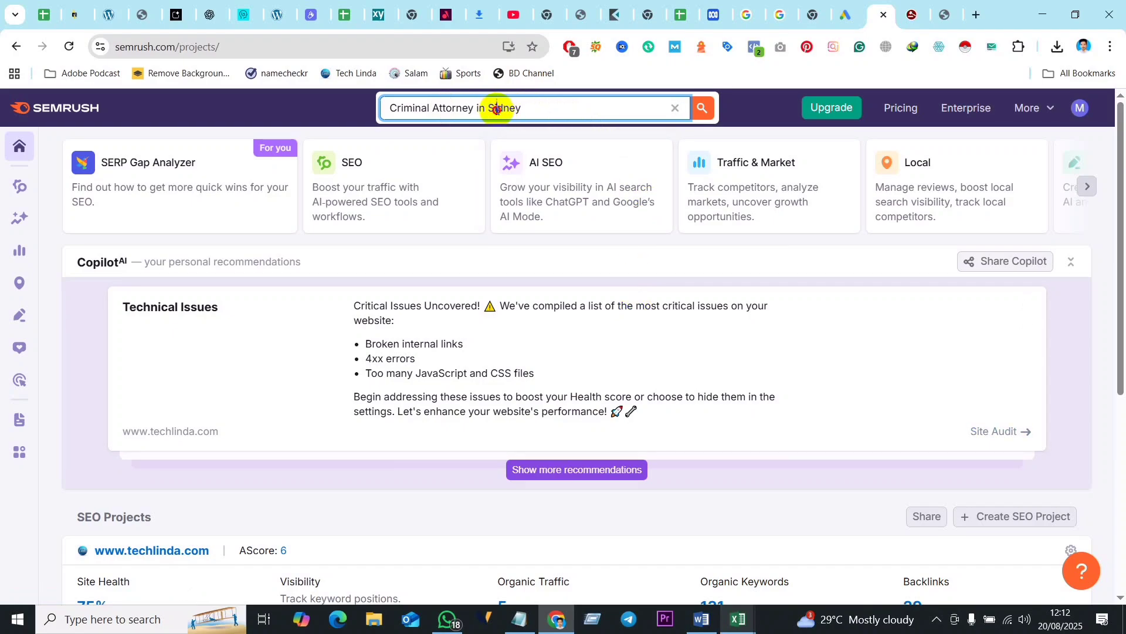
{"action": "type", "text": "Sy"}
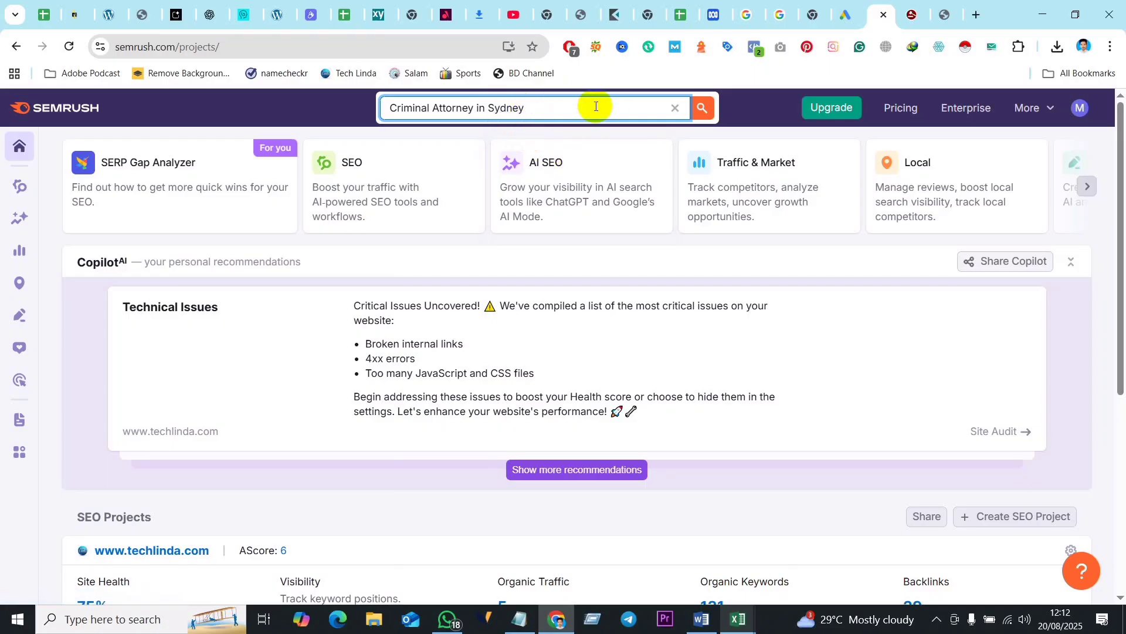
- Switch to the Excel workbook "Keyword Research - Techlinda.com.xlsx" and review the criminal lawyer keywords on its Keyword Research sheet
{"action": "mouse_move", "coordinate": [558, 629]}
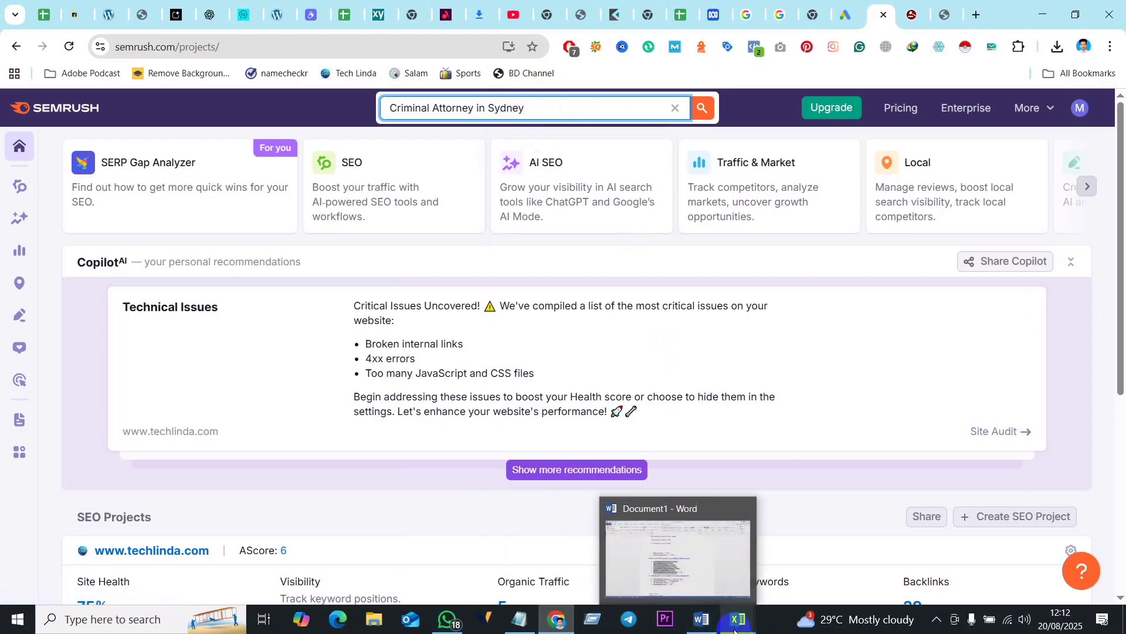
{"action": "left_click", "coordinate": [649, 564]}
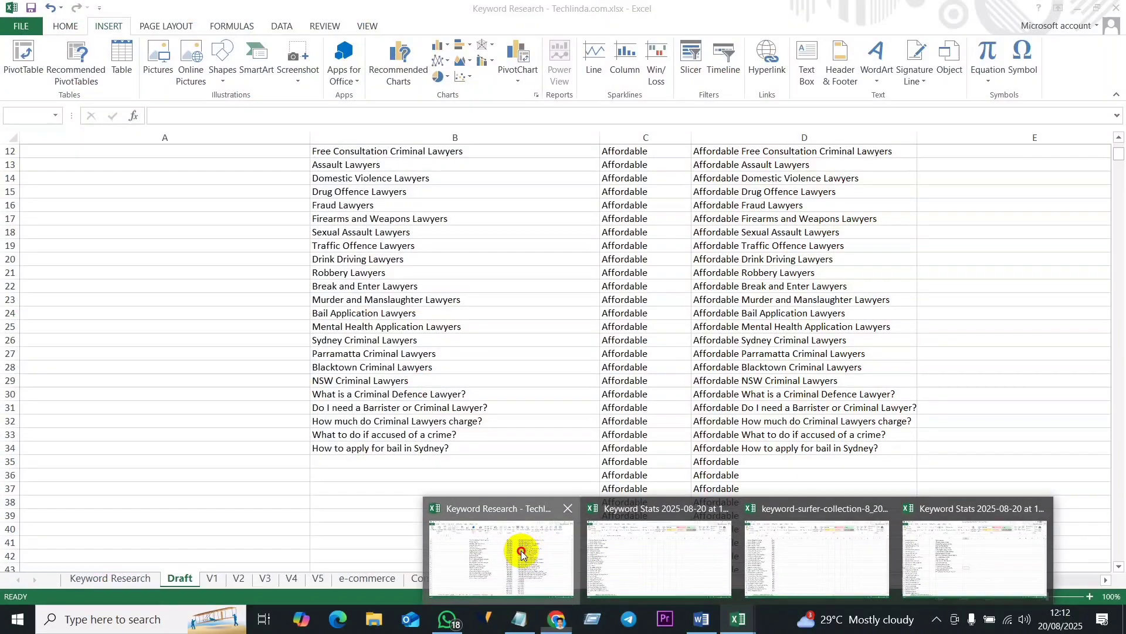
{"action": "left_click", "coordinate": [519, 549]}
{"action": "left_click", "coordinate": [511, 462]}
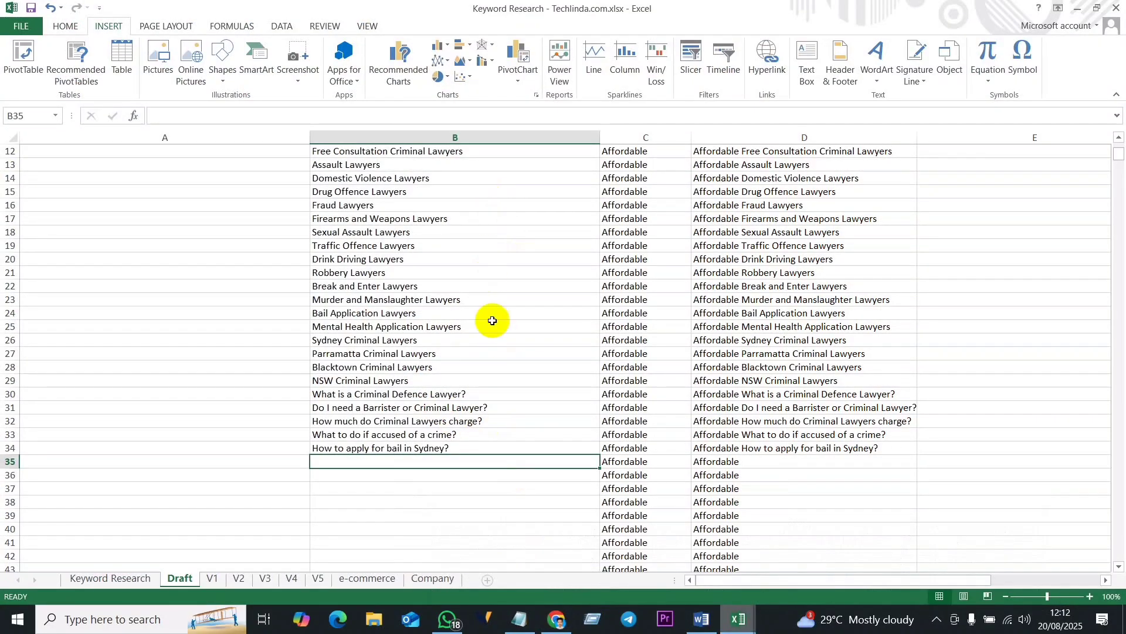
{"action": "mouse_move", "coordinate": [690, 605]}
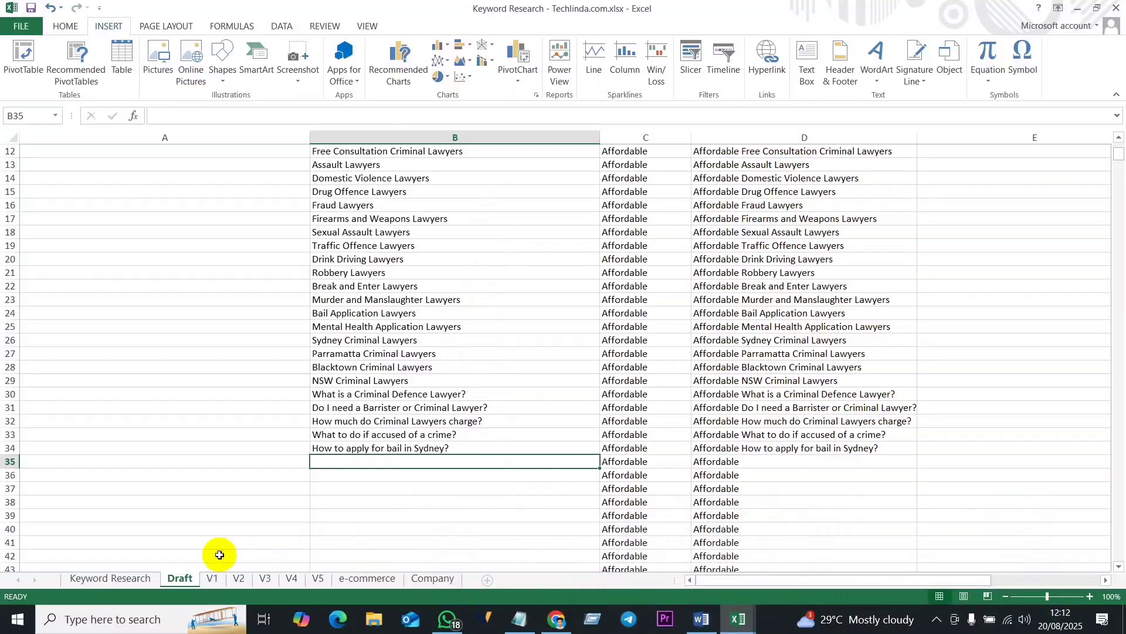
{"action": "left_click", "coordinate": [126, 576]}
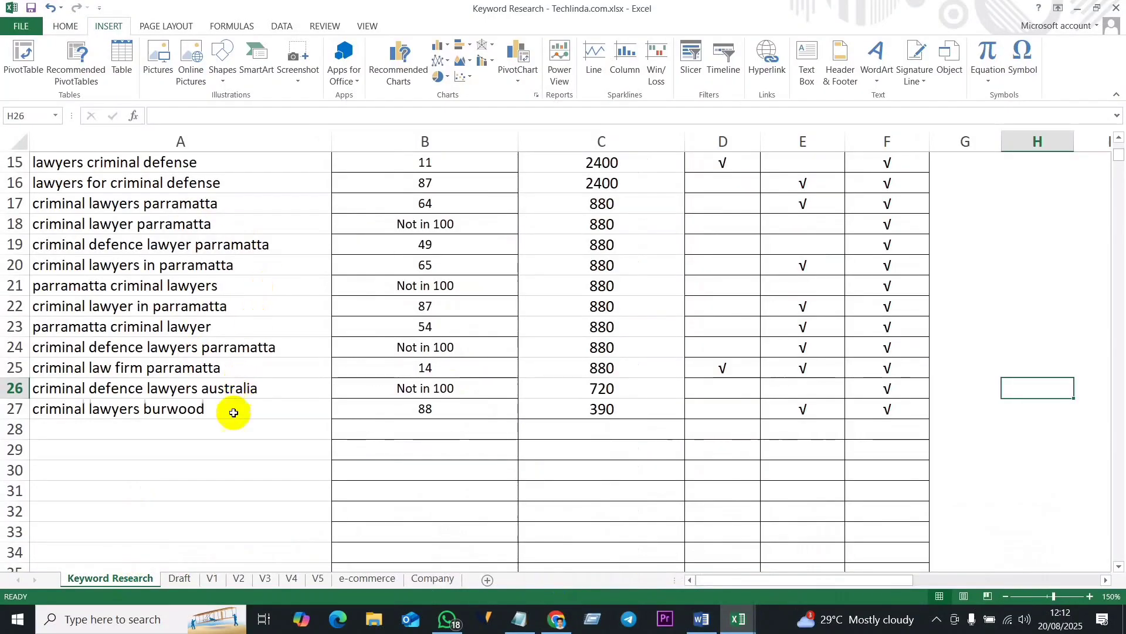
{"action": "scroll", "coordinate": [228, 405], "scroll_direction": "up", "scroll_amount": 4}
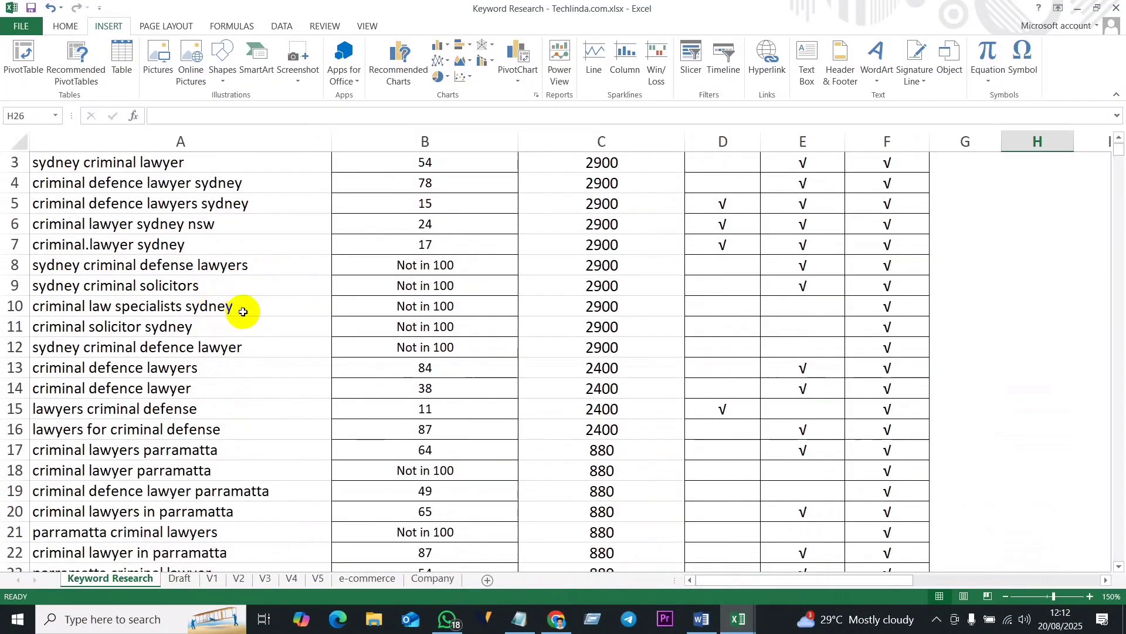
{"action": "left_click", "coordinate": [223, 308]}
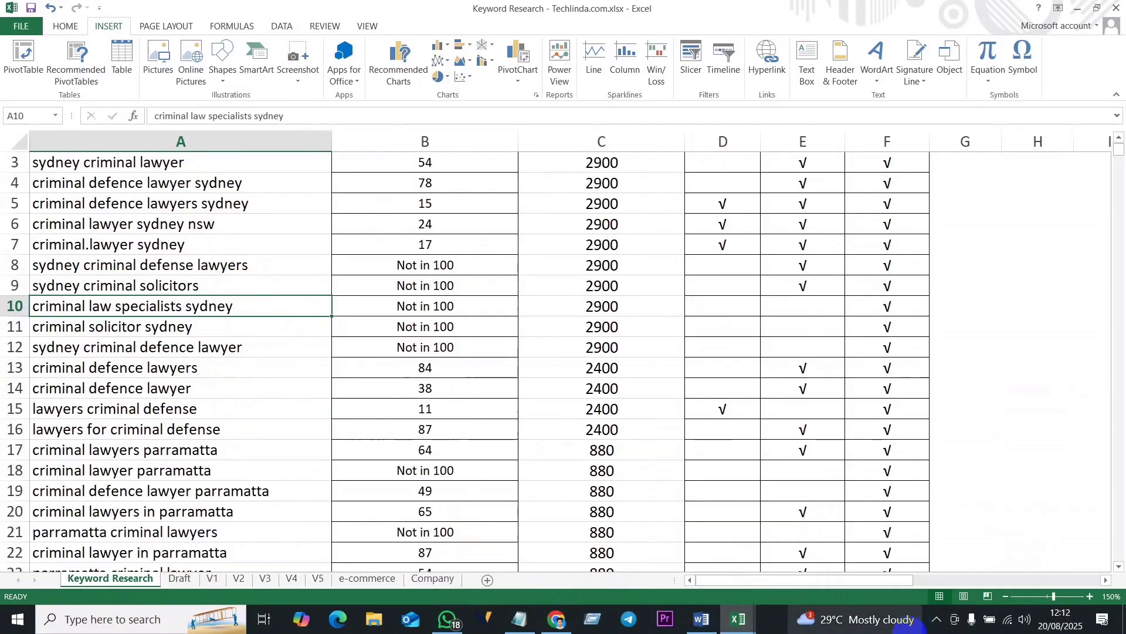
- Return to Semrush in the browser and run the keyword search for "Criminal Attorney in Sydney"
{"action": "left_click", "coordinate": [572, 616]}
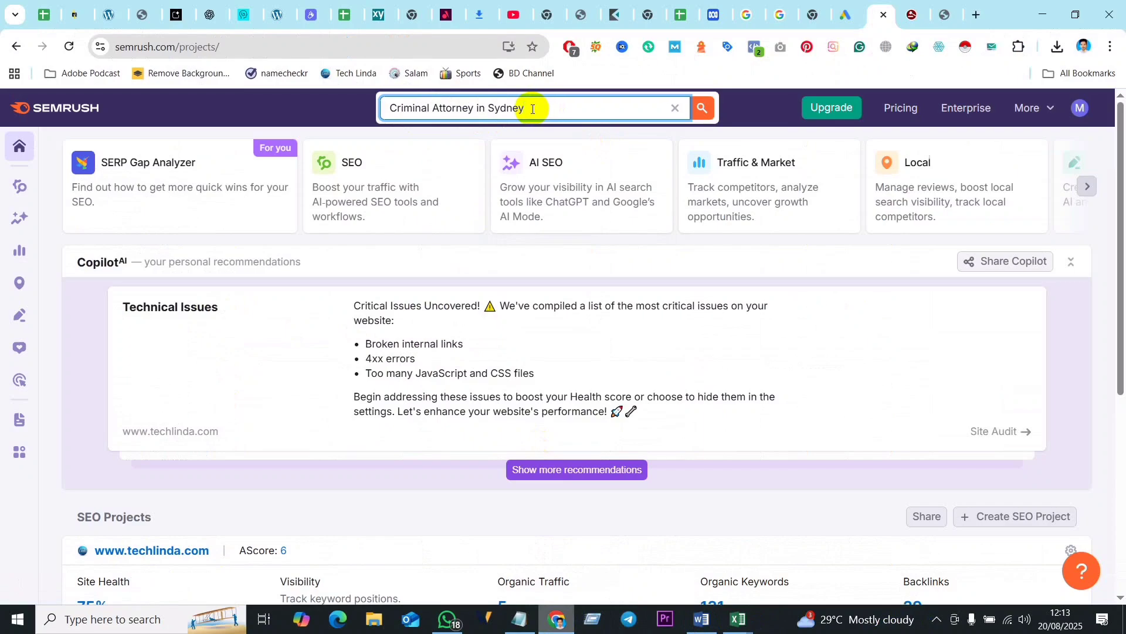
{"action": "left_click", "coordinate": [704, 108]}
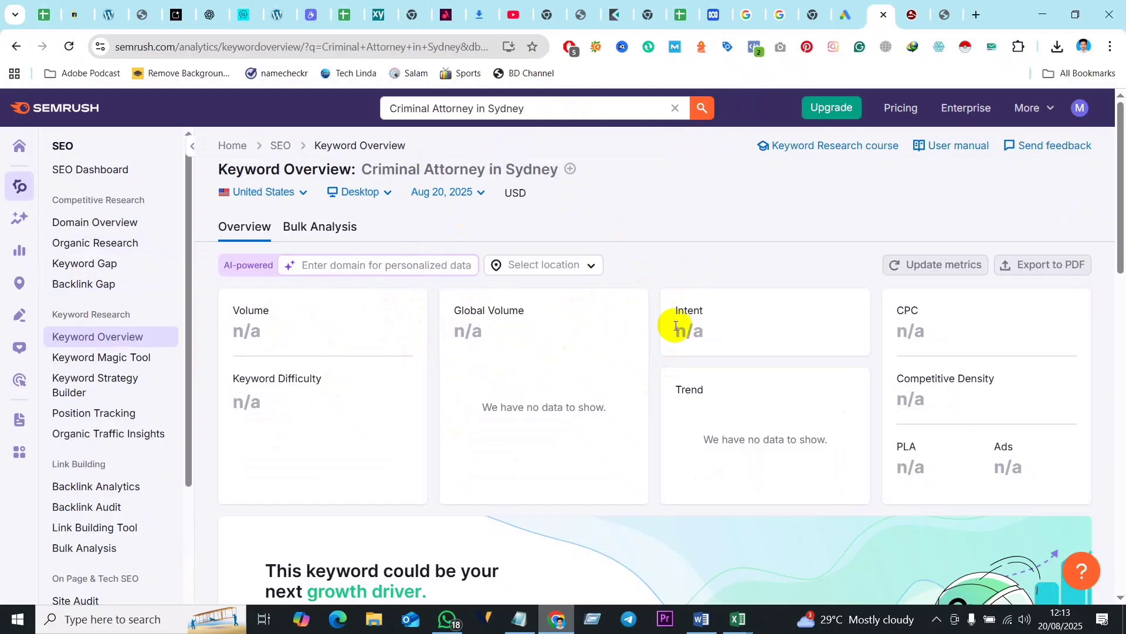
- Shorten the search query to "Criminal Attorney" and run the suggested keyword "criminal defense attorney" instead
{"action": "scroll", "coordinate": [850, 329], "scroll_direction": "down", "scroll_amount": 3}
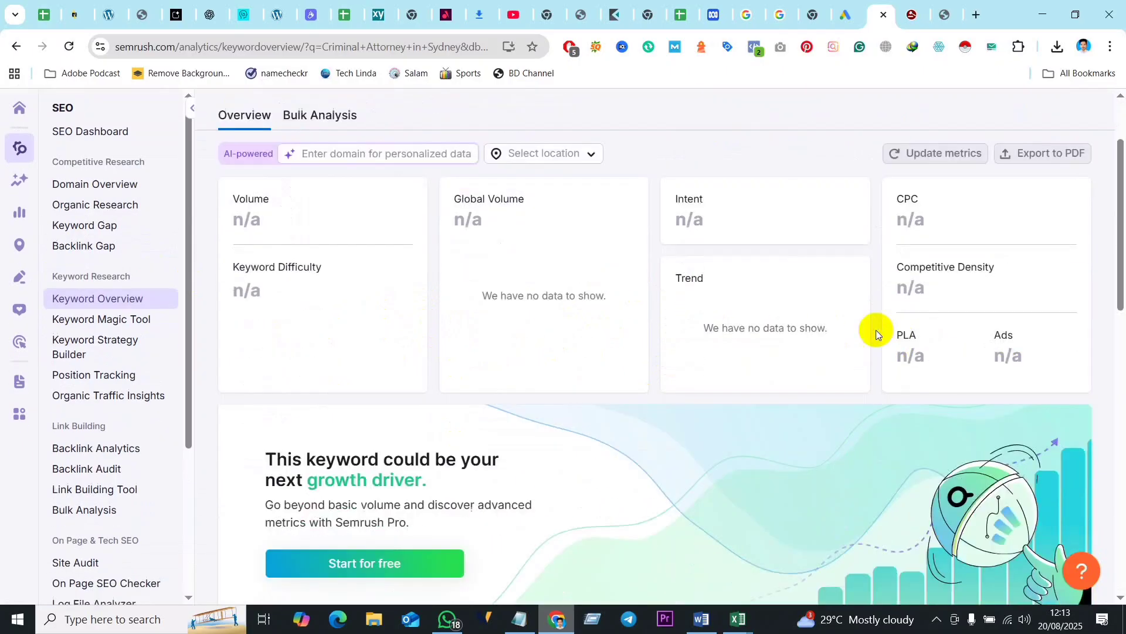
{"action": "scroll", "coordinate": [499, 346], "scroll_direction": "up", "scroll_amount": 3}
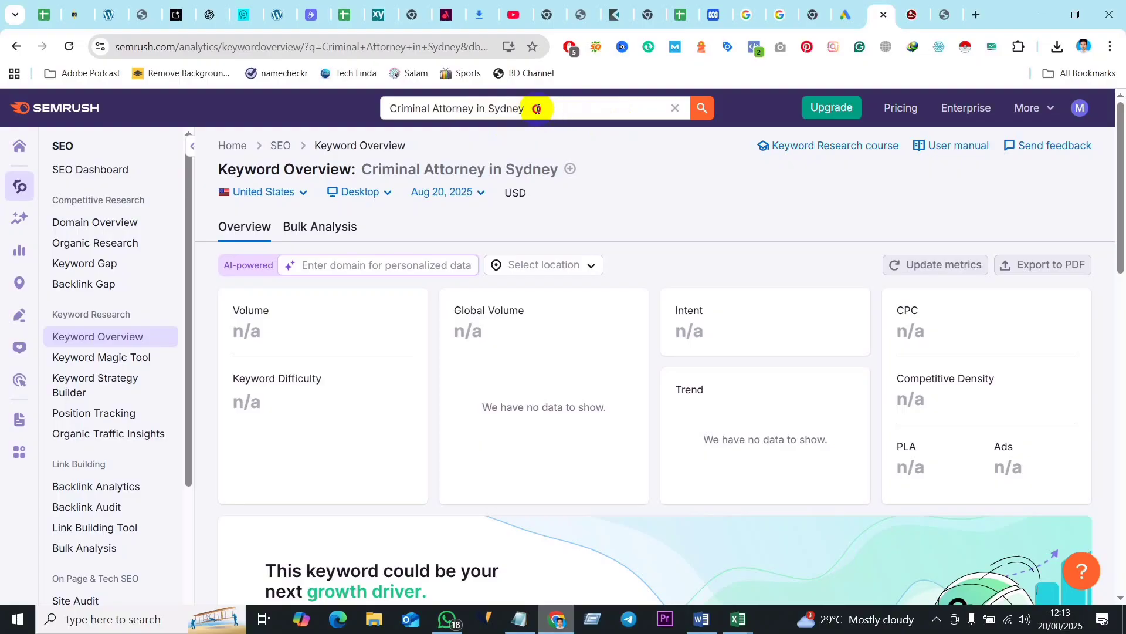
{"action": "left_click", "coordinate": [536, 109]}
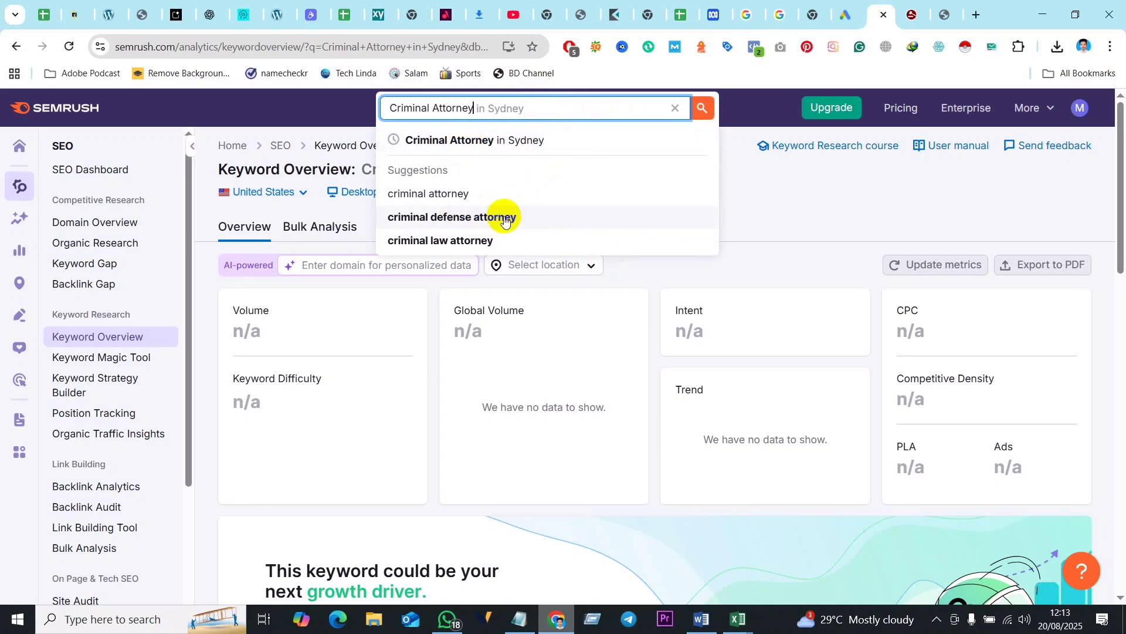
{"action": "left_click", "coordinate": [487, 220]}
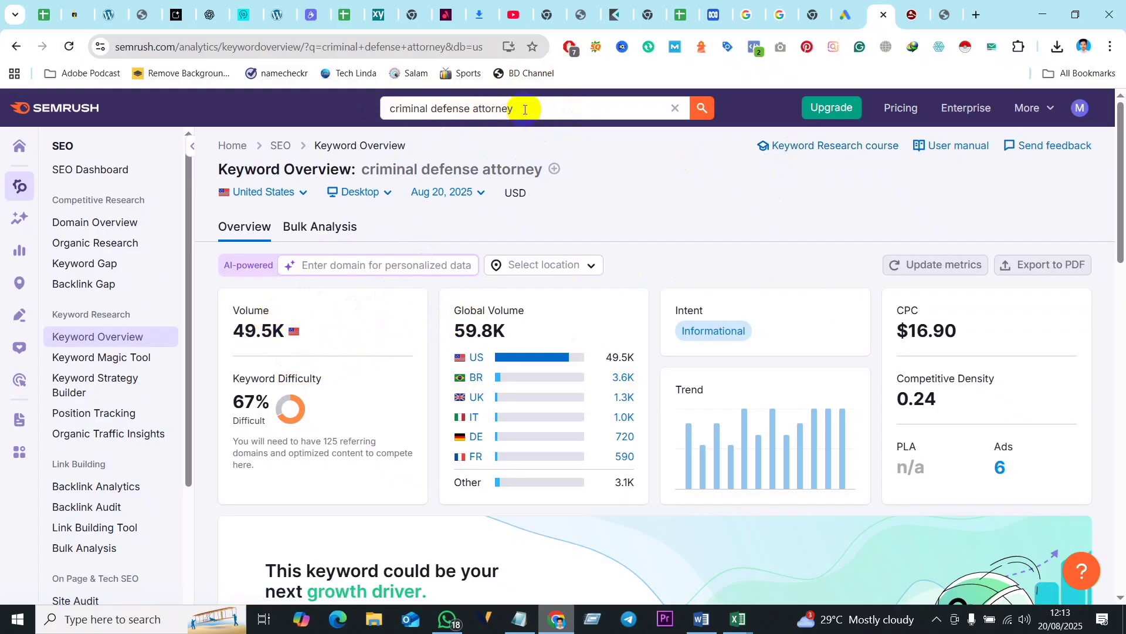
- Examine the volume, keyword difficulty, keyword variations and question keywords for "criminal defense attorney"
{"action": "left_click_drag", "start_coordinate": [521, 108], "coordinate": [392, 110]}
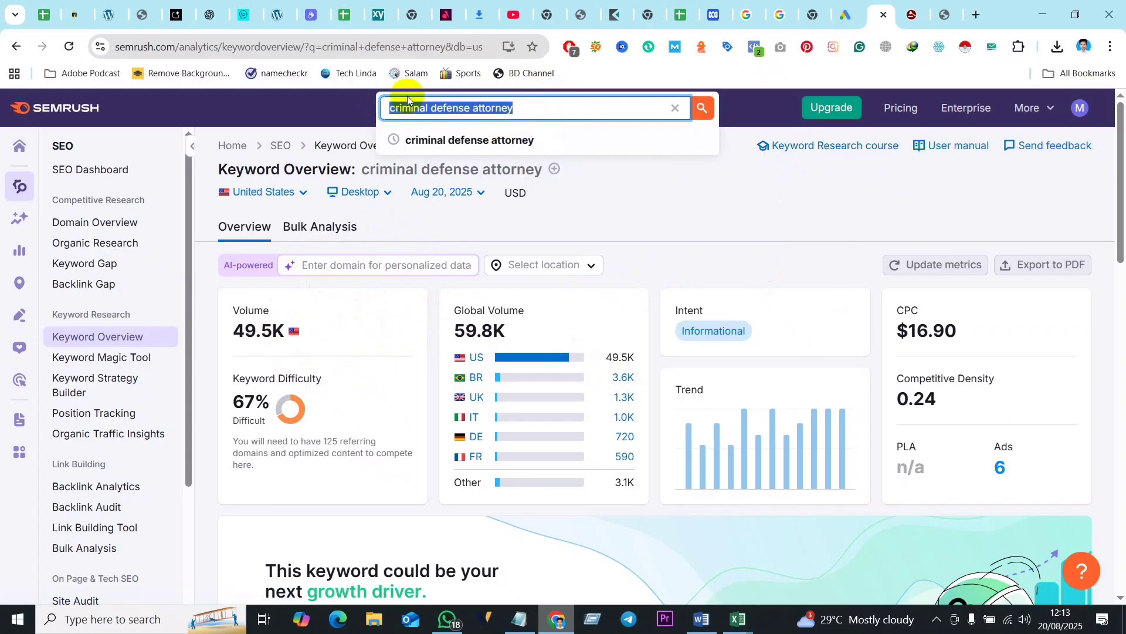
{"action": "left_click", "coordinate": [313, 108]}
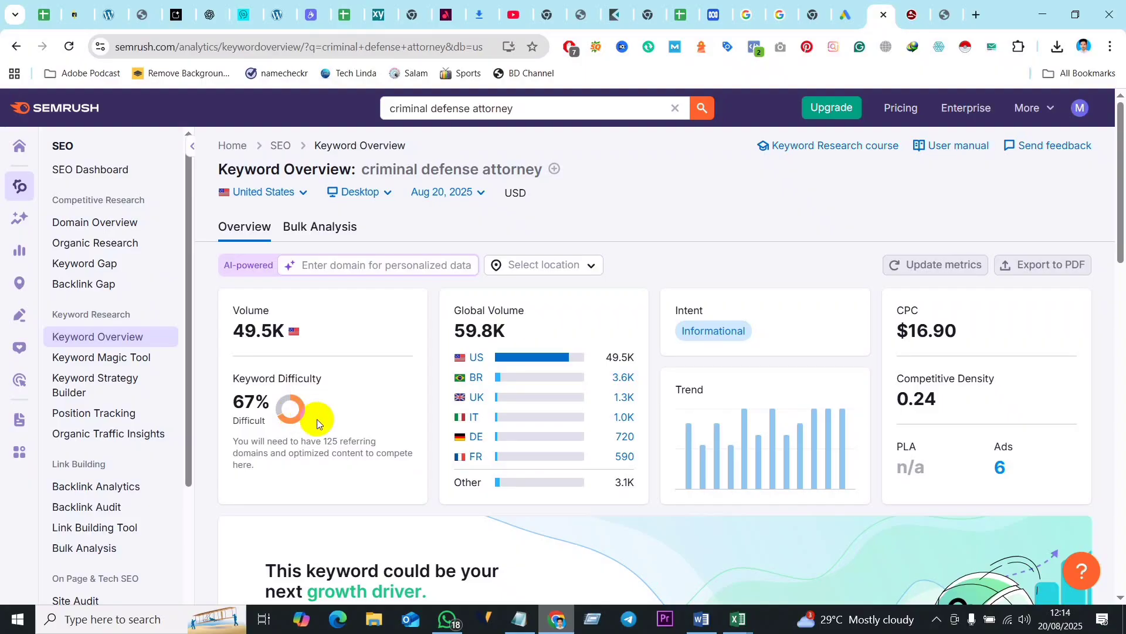
{"action": "scroll", "coordinate": [317, 419], "scroll_direction": "down", "scroll_amount": 5}
{"action": "scroll", "coordinate": [484, 403], "scroll_direction": "down", "scroll_amount": 4}
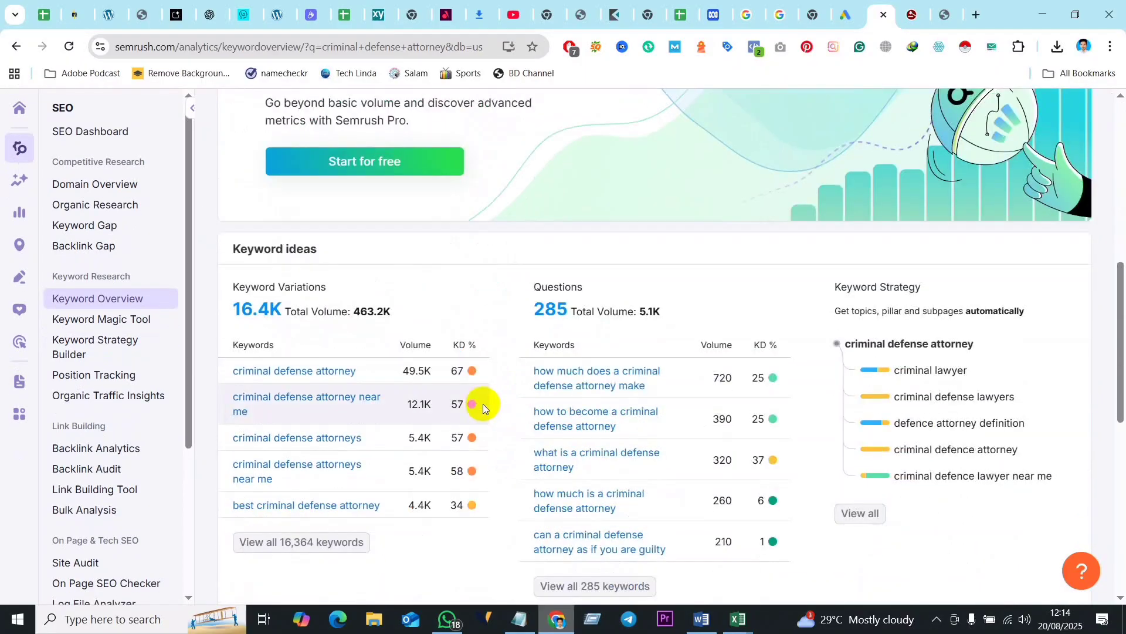
{"action": "scroll", "coordinate": [590, 279], "scroll_direction": "up", "scroll_amount": 5}
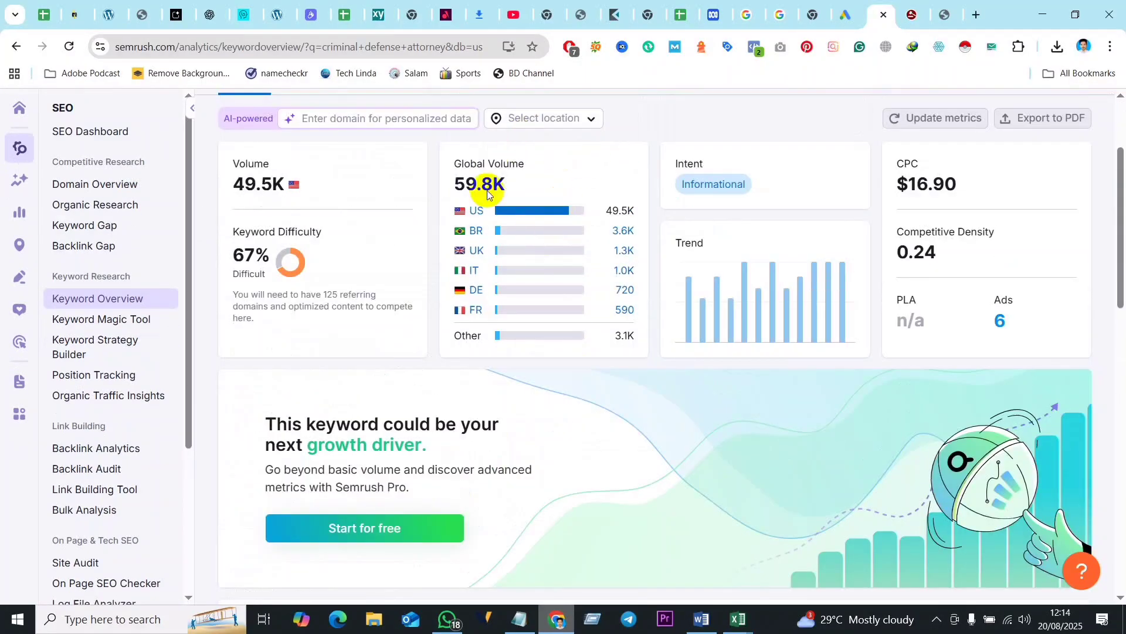
{"action": "scroll", "coordinate": [420, 174], "scroll_direction": "up", "scroll_amount": 2}
{"action": "scroll", "coordinate": [512, 273], "scroll_direction": "down", "scroll_amount": 6}
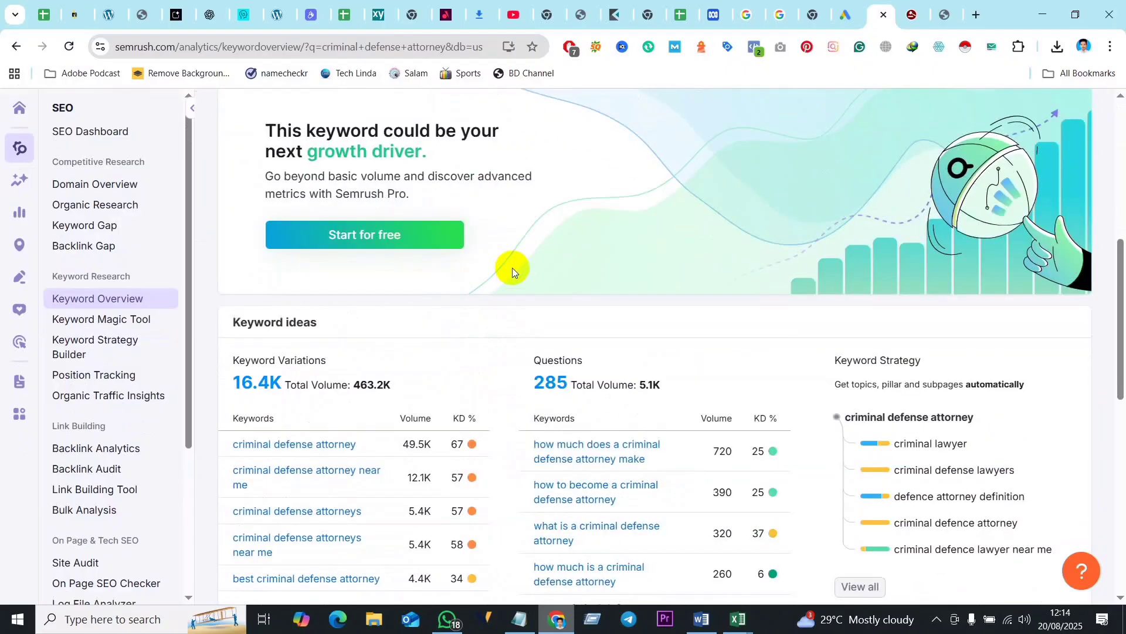
{"action": "scroll", "coordinate": [512, 267], "scroll_direction": "down", "scroll_amount": 3}
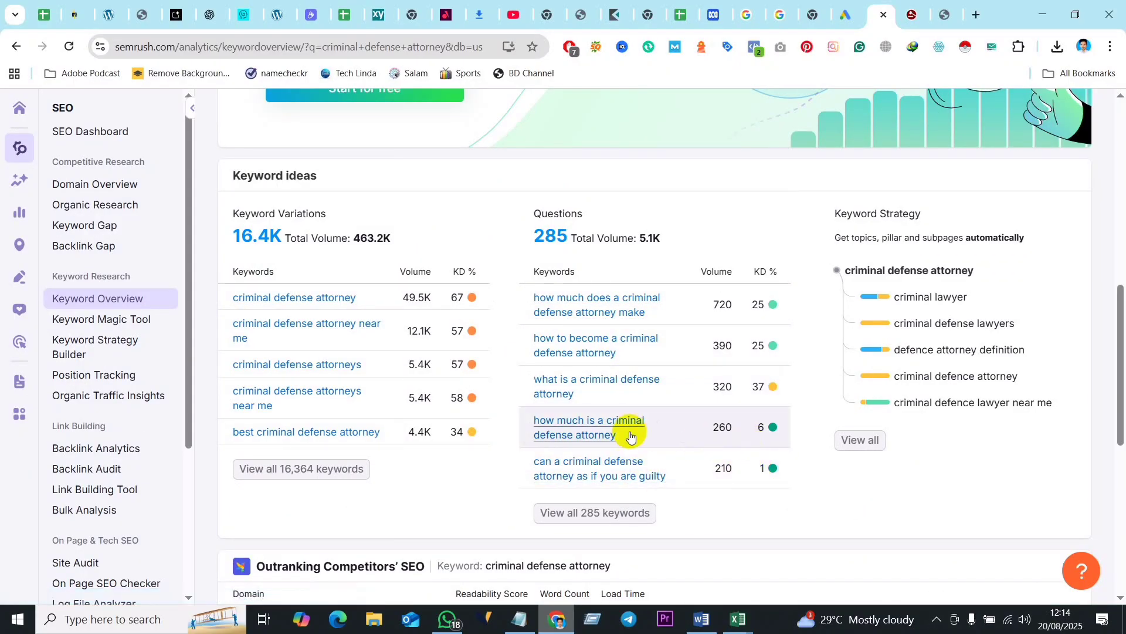
{"action": "scroll", "coordinate": [524, 168], "scroll_direction": "up", "scroll_amount": 10}
{"action": "scroll", "coordinate": [524, 168], "scroll_direction": "up", "scroll_amount": 1}
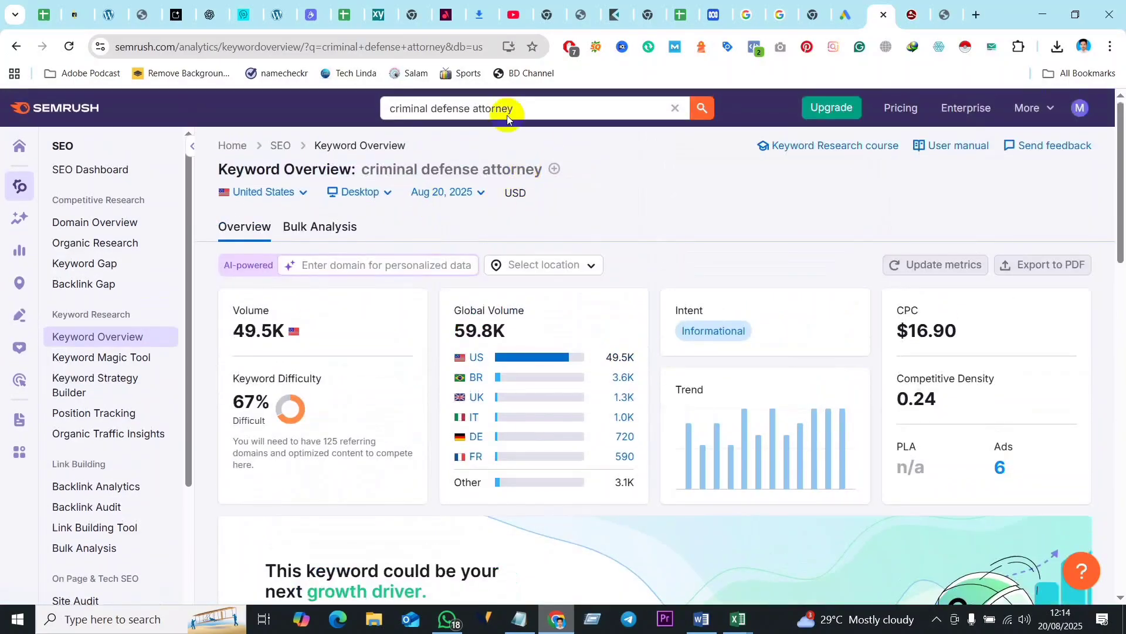
{"action": "scroll", "coordinate": [622, 339], "scroll_direction": "down", "scroll_amount": 10}
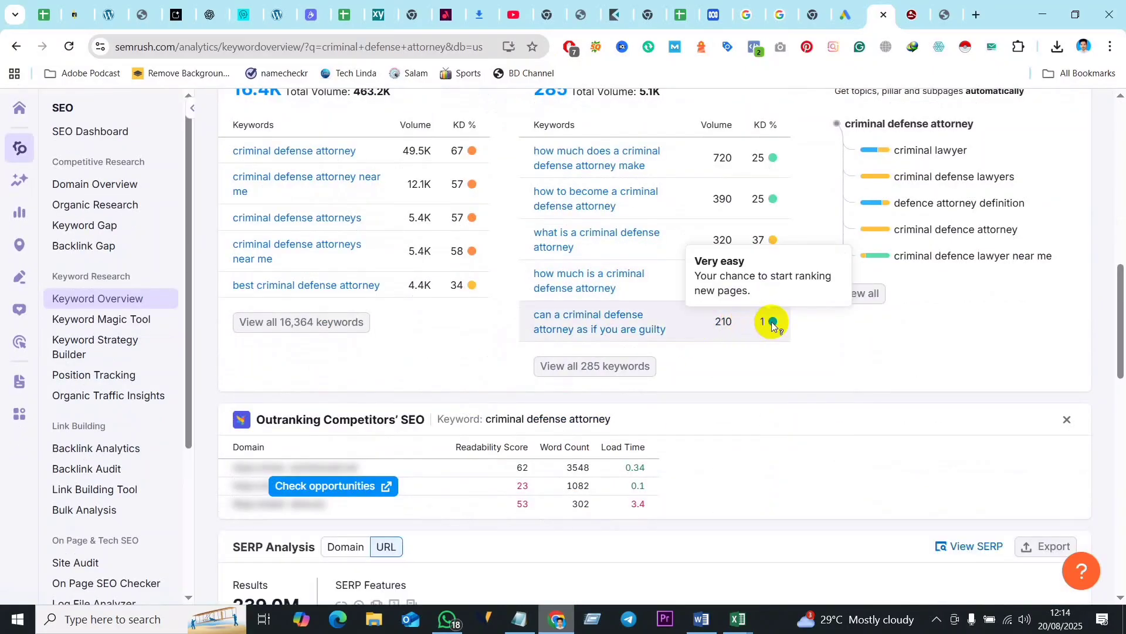
{"action": "scroll", "coordinate": [785, 214], "scroll_direction": "up", "scroll_amount": 1}
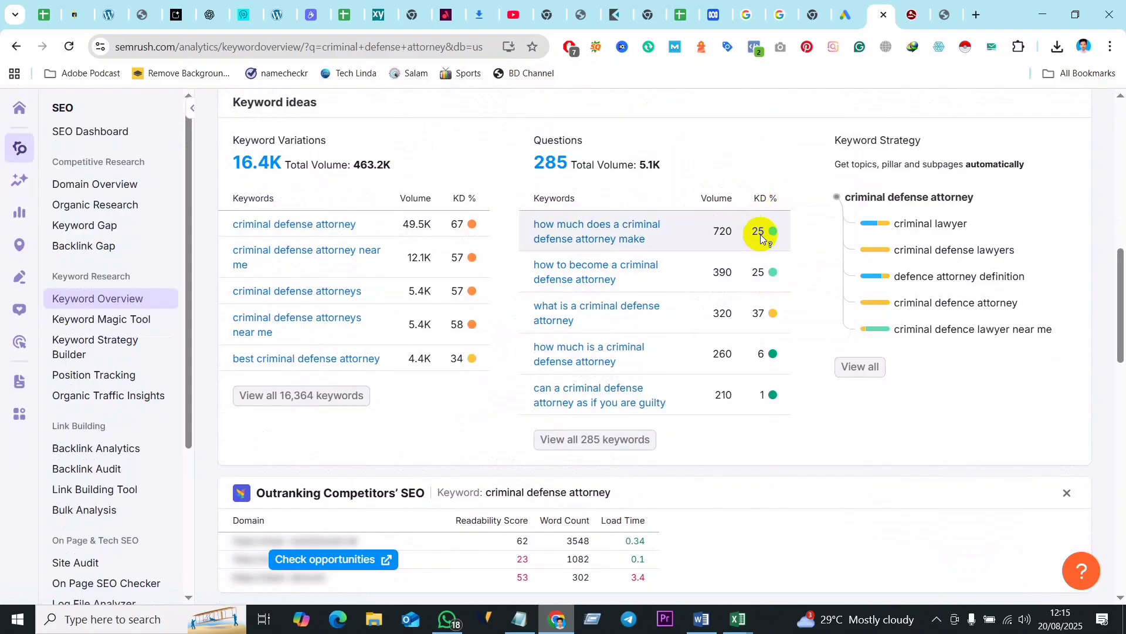
{"action": "mouse_move", "coordinate": [770, 235]}
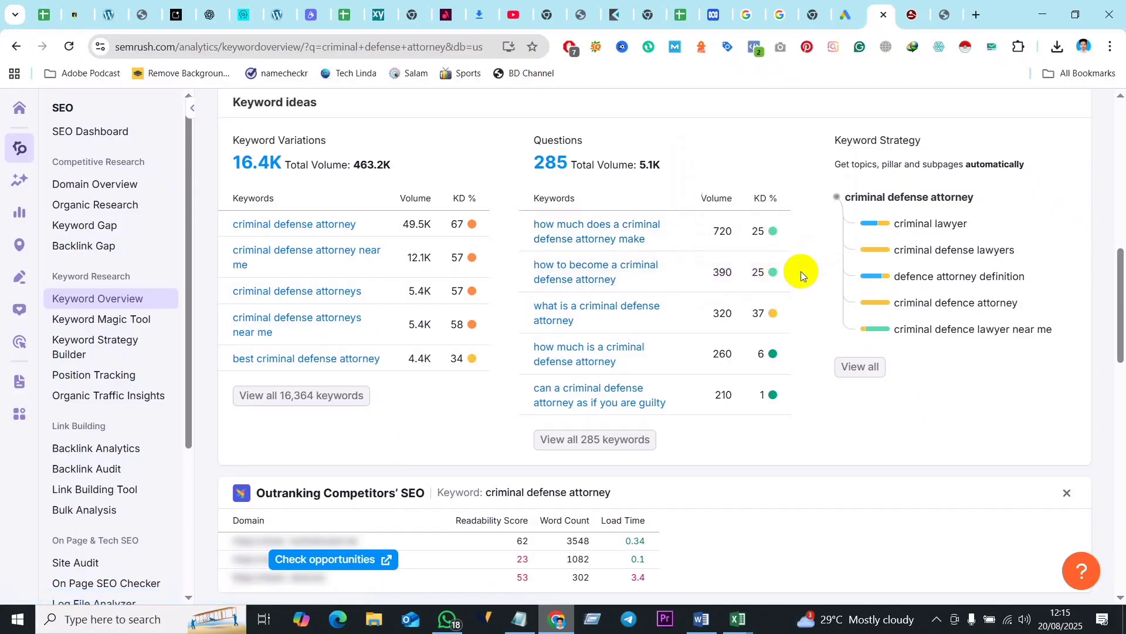
{"action": "mouse_move", "coordinate": [776, 276]}
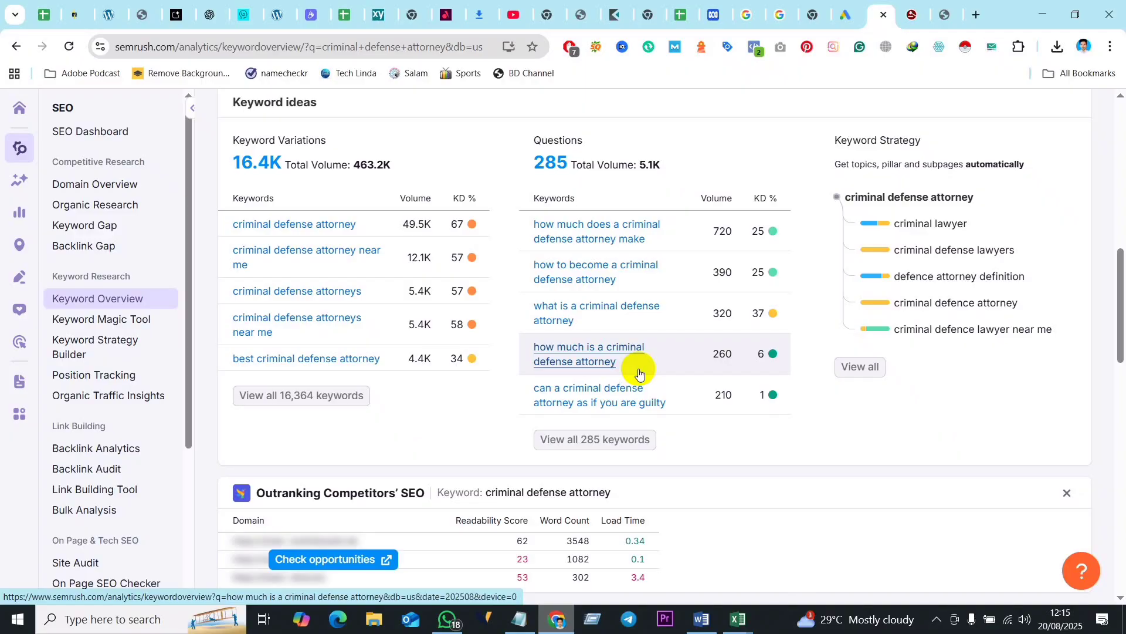
- Open the overview of the question keyword "how much is a criminal defense attorney" and copy the keyword text from its heading
{"action": "right_click", "coordinate": [596, 366]}
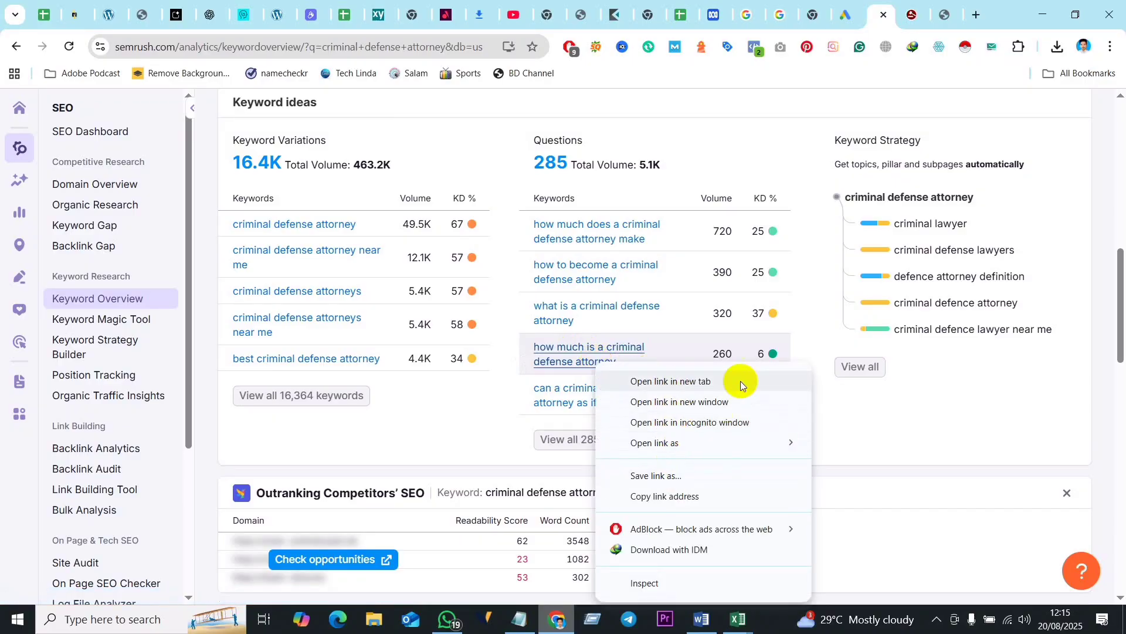
{"action": "left_click", "coordinate": [572, 348]}
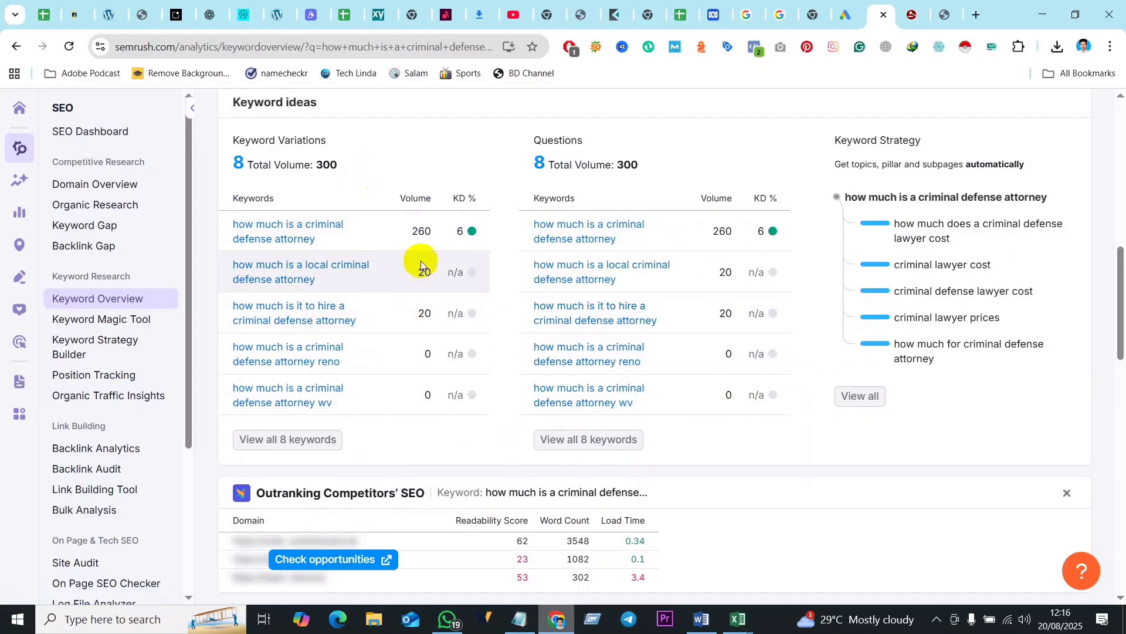
{"action": "scroll", "coordinate": [420, 260], "scroll_direction": "up", "scroll_amount": 10}
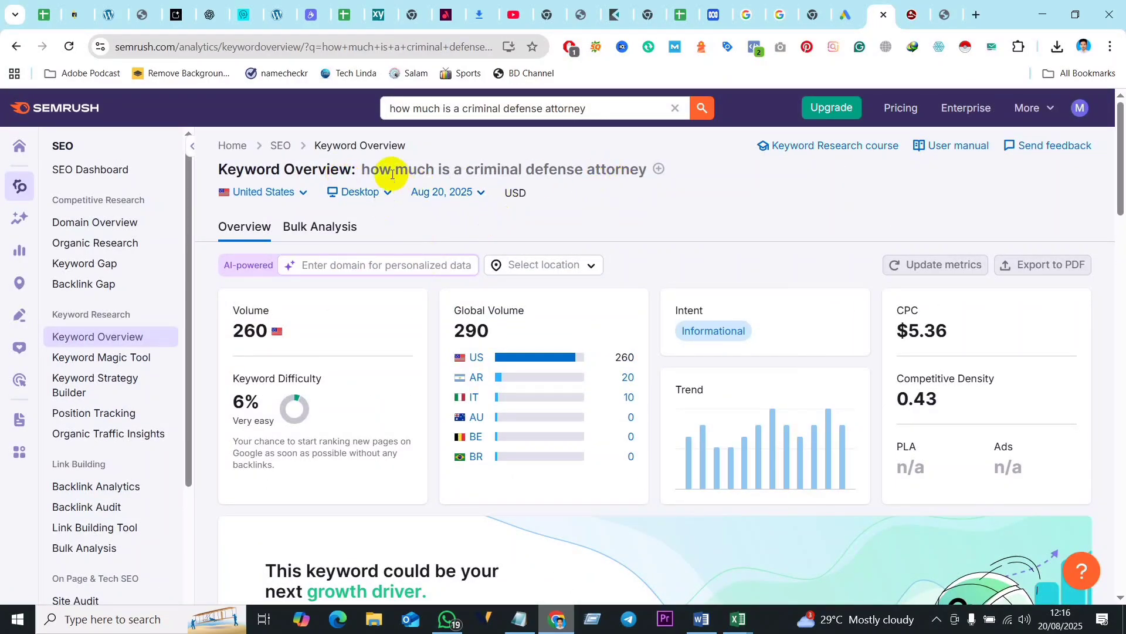
{"action": "left_click_drag", "start_coordinate": [362, 170], "coordinate": [646, 173]}
{"action": "key", "text": "ctrl+c"}
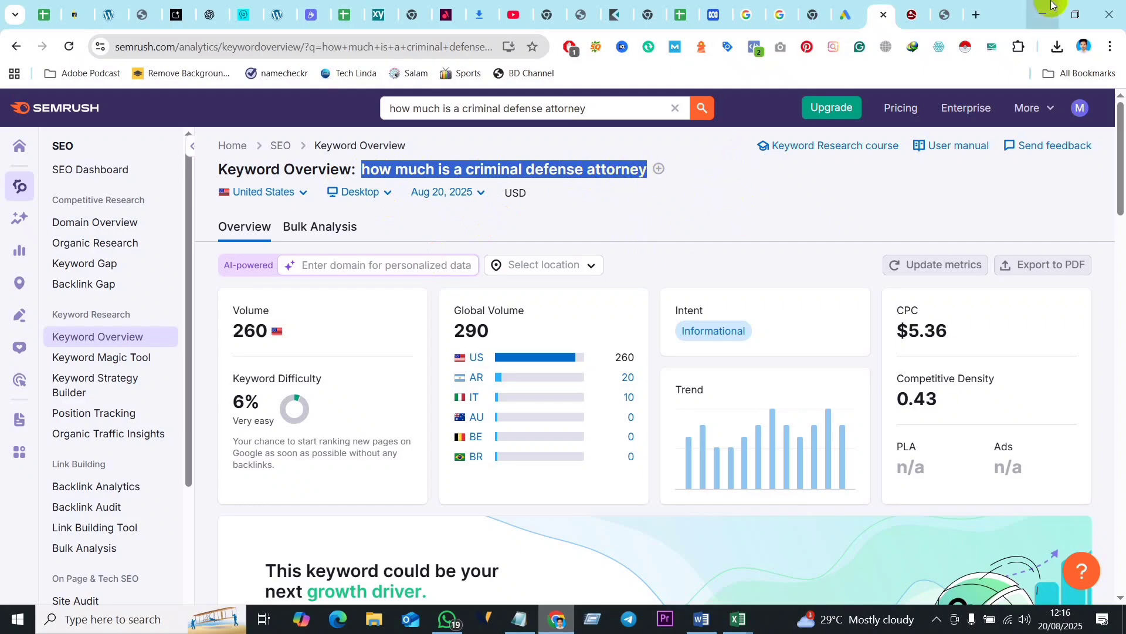
- Search Google in a new browser tab for "allintitle: how much is a criminal defense attorney"
{"action": "key", "text": "ctrl+t"}
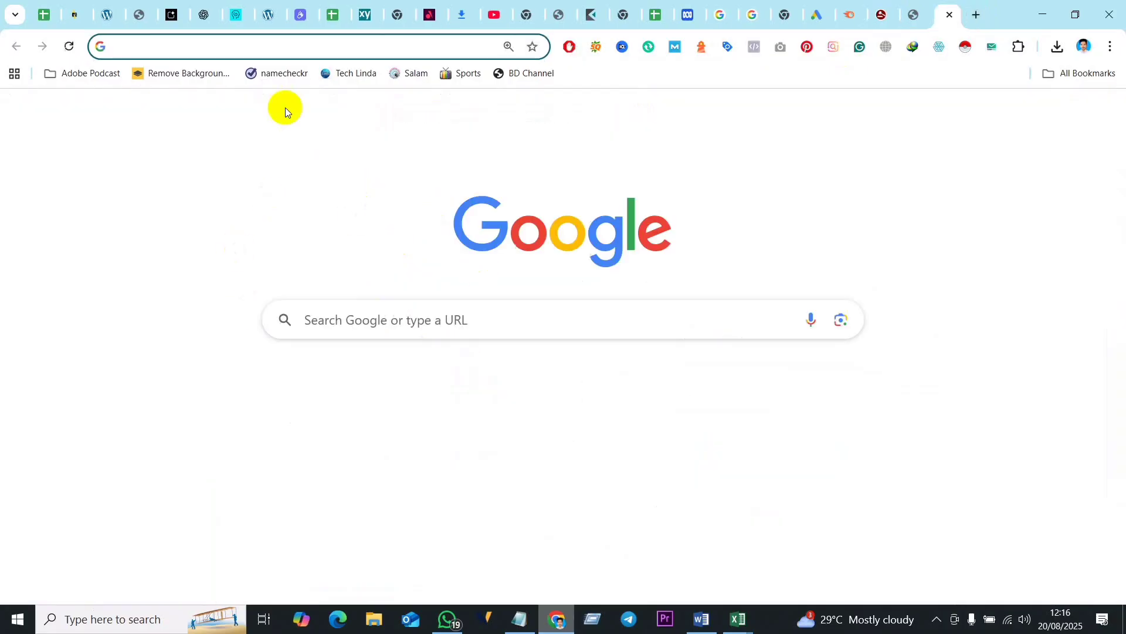
{"action": "left_click", "coordinate": [330, 325]}
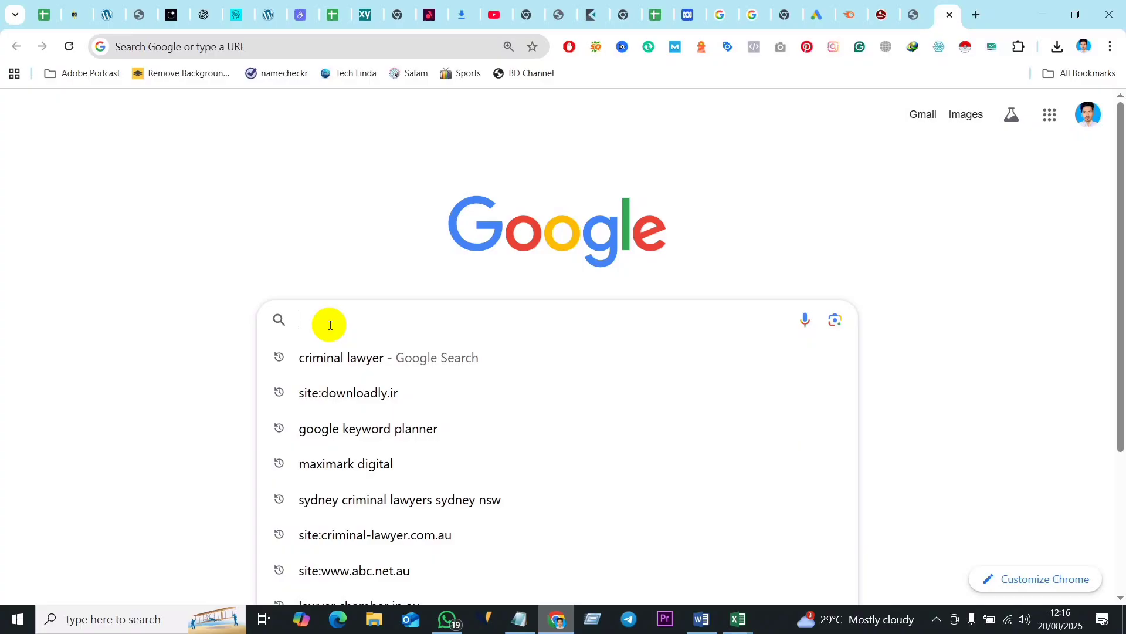
{"action": "type", "text": "allint"}
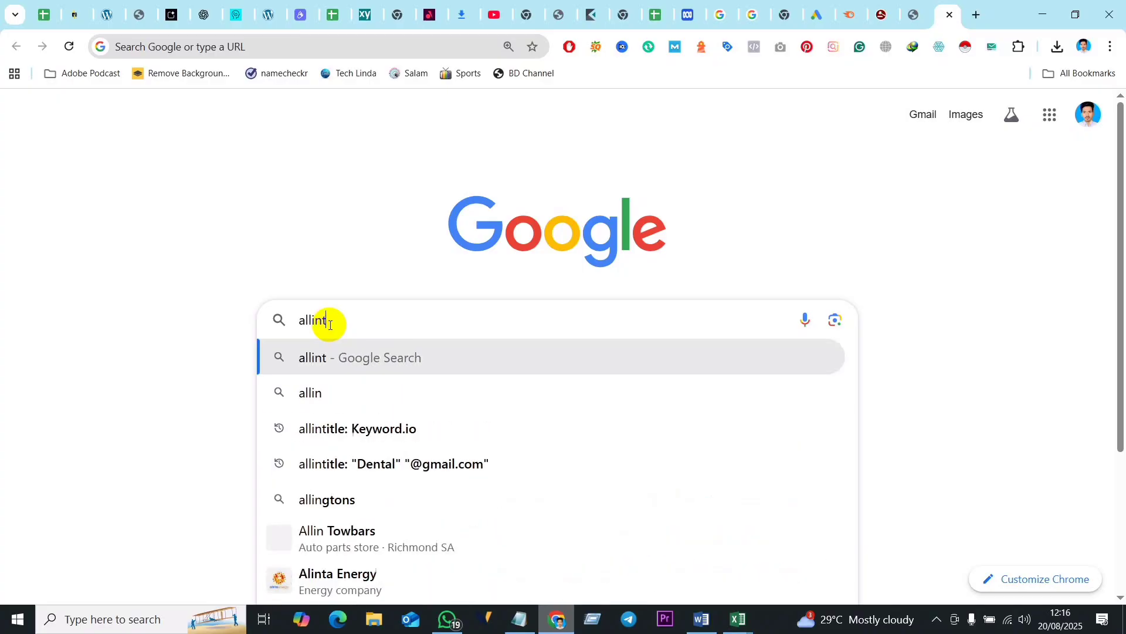
{"action": "type", "text": "itle"}
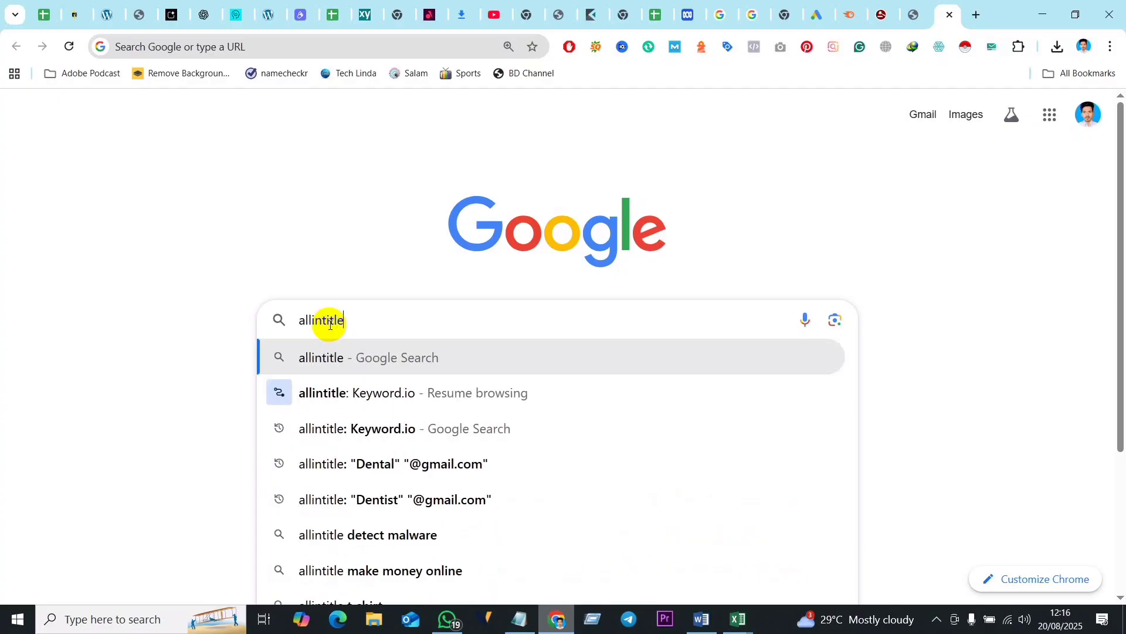
{"action": "type", "text": ":"}
{"action": "key", "text": "ctrl+v"}
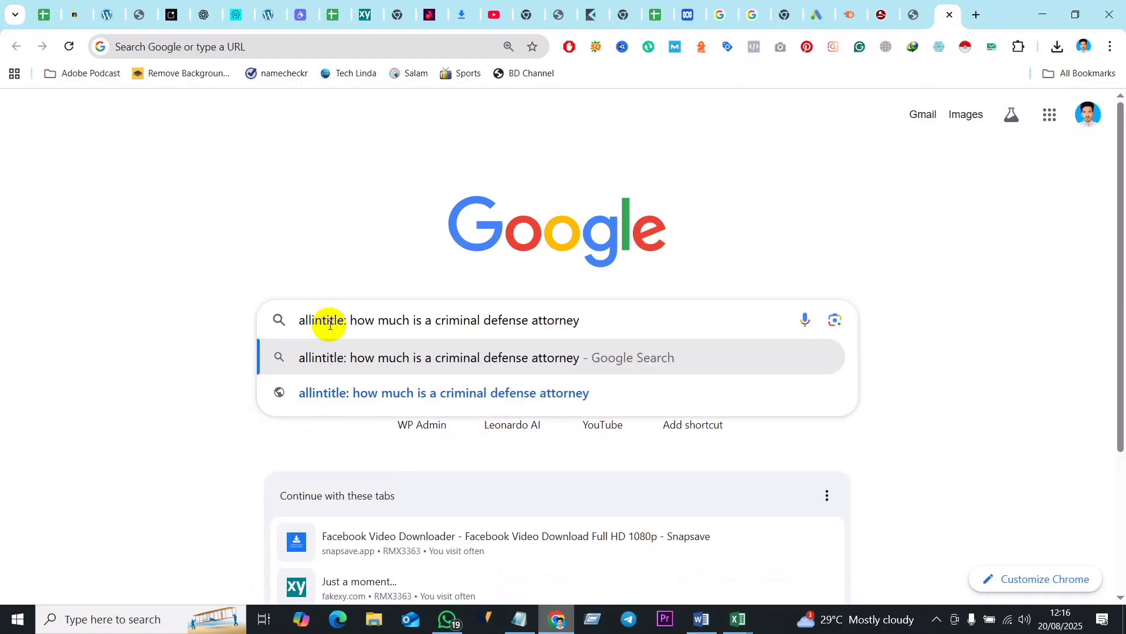
{"action": "key", "text": "Return"}
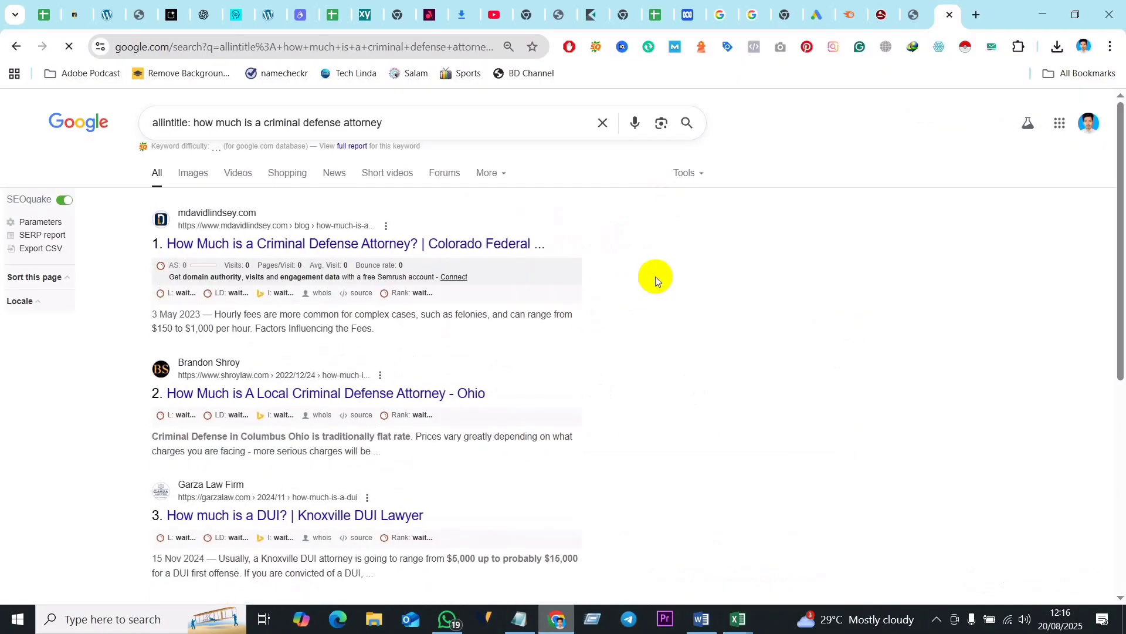
- Display the result count of the allintitle search and look over the competing pages
{"action": "left_click", "coordinate": [692, 173]}
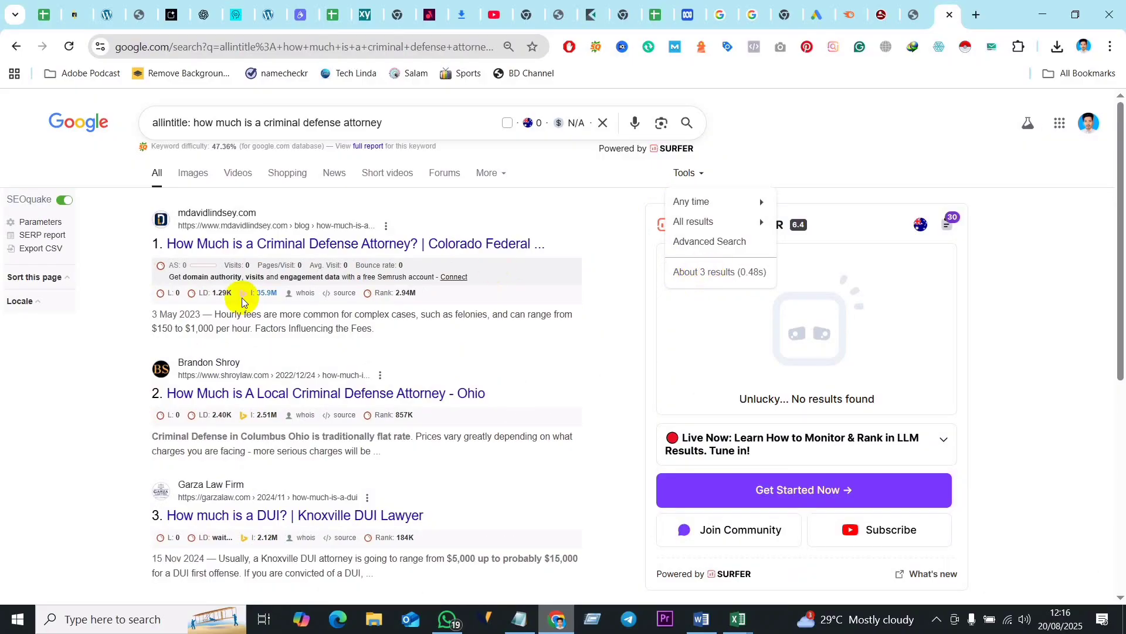
{"action": "scroll", "coordinate": [259, 372], "scroll_direction": "down", "scroll_amount": 6}
{"action": "scroll", "coordinate": [338, 244], "scroll_direction": "up", "scroll_amount": 6}
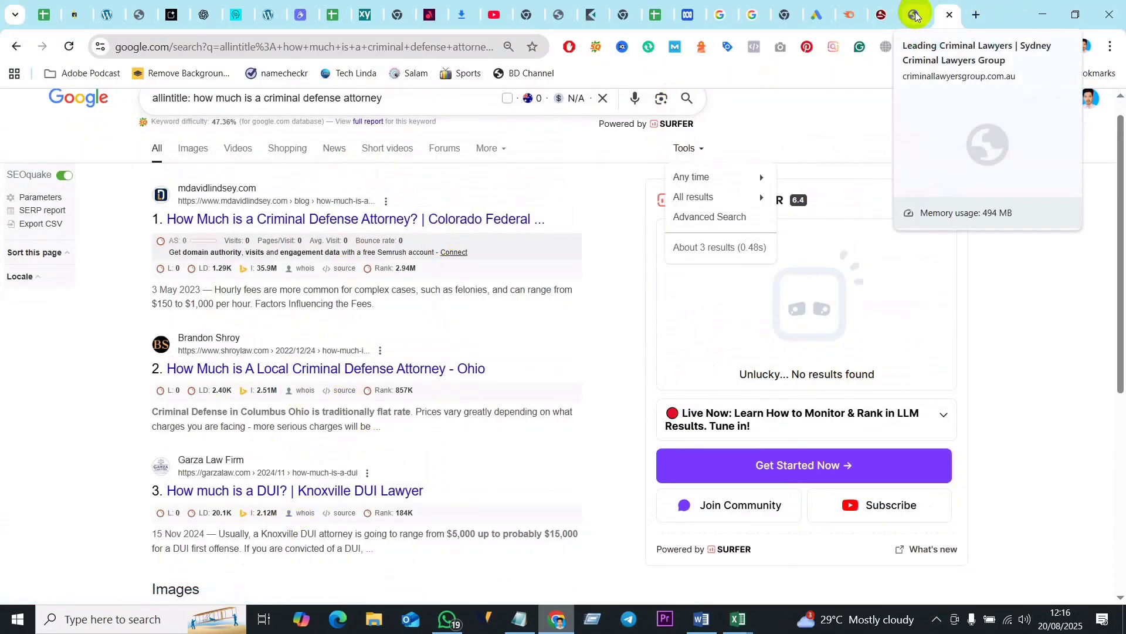
- Switch back to Semrush and check the search volume of "how much is a criminal defense attorney"
{"action": "left_click", "coordinate": [849, 14]}
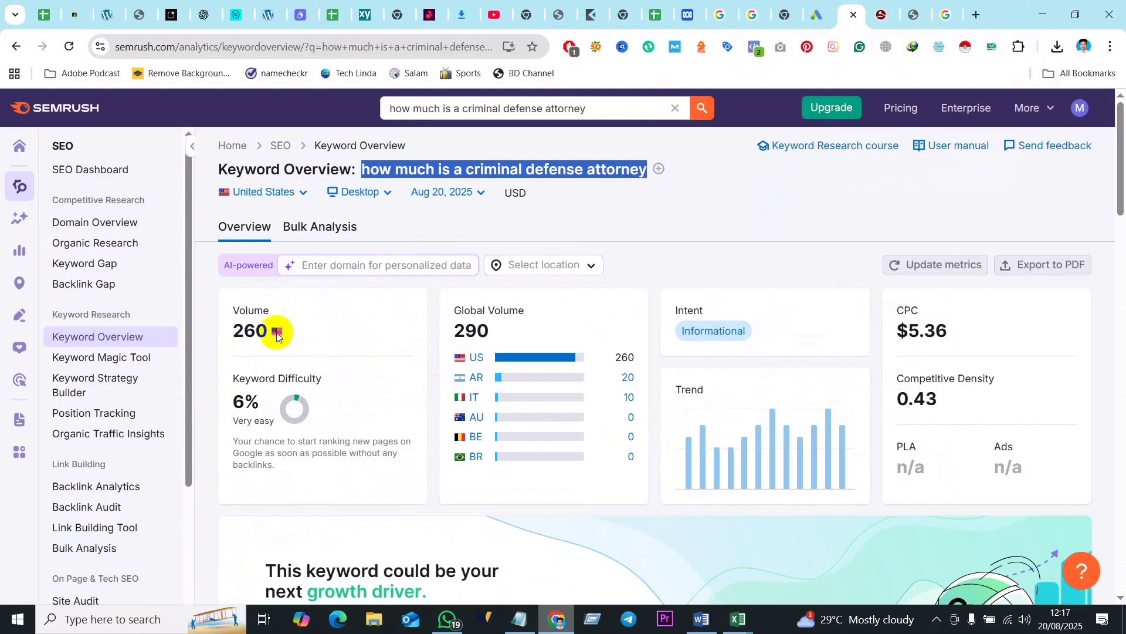
{"action": "left_click_drag", "start_coordinate": [268, 335], "coordinate": [233, 332]}
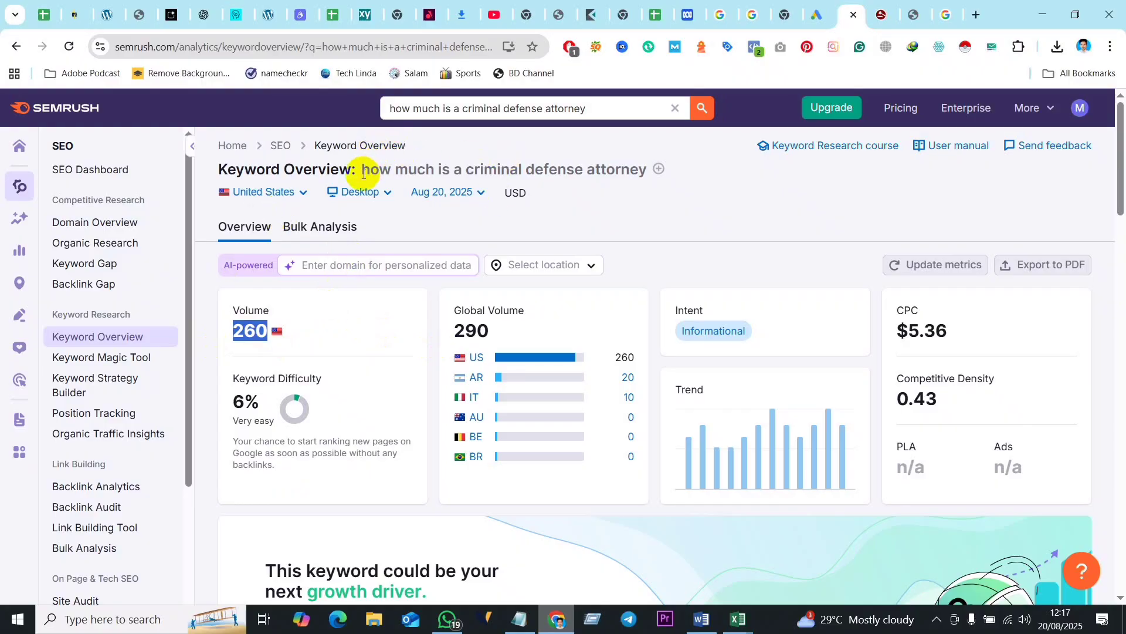
{"action": "left_click_drag", "start_coordinate": [363, 171], "coordinate": [647, 174]}
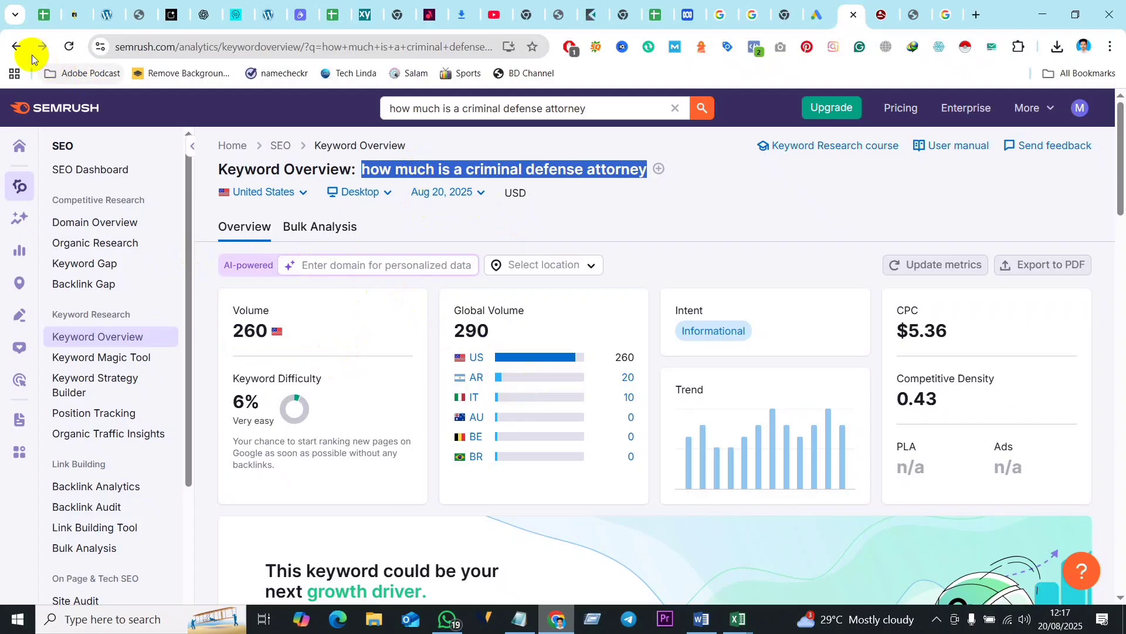
- Go back to the "criminal defense attorney" overview, review its question keywords and SERP analysis, and activate the keyword search field
{"action": "left_click", "coordinate": [15, 47]}
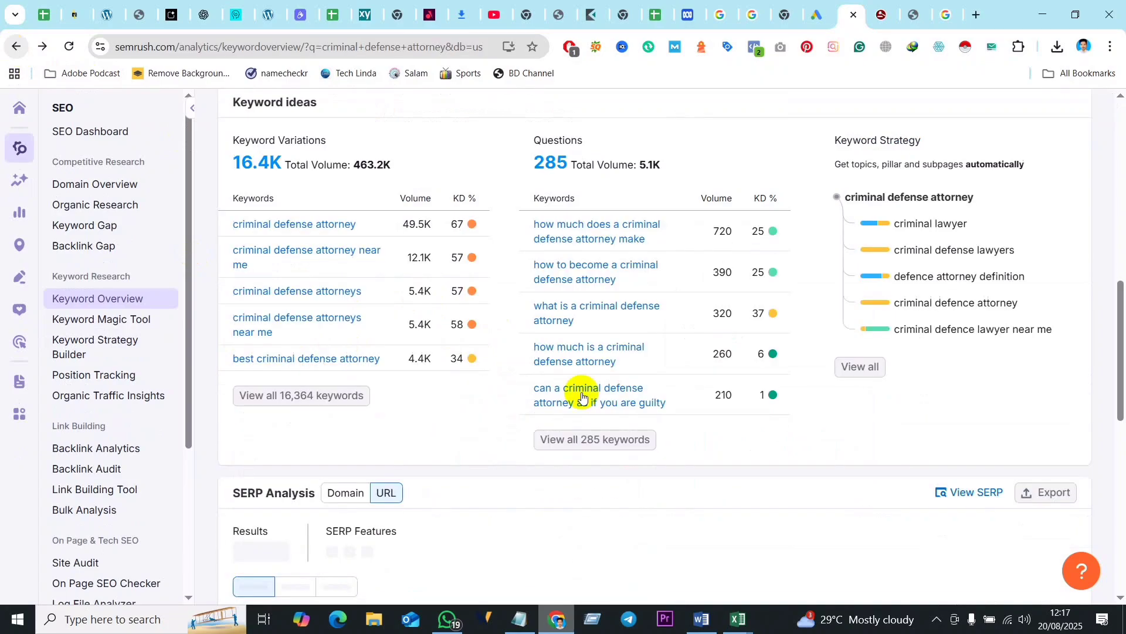
{"action": "scroll", "coordinate": [513, 374], "scroll_direction": "down", "scroll_amount": 3}
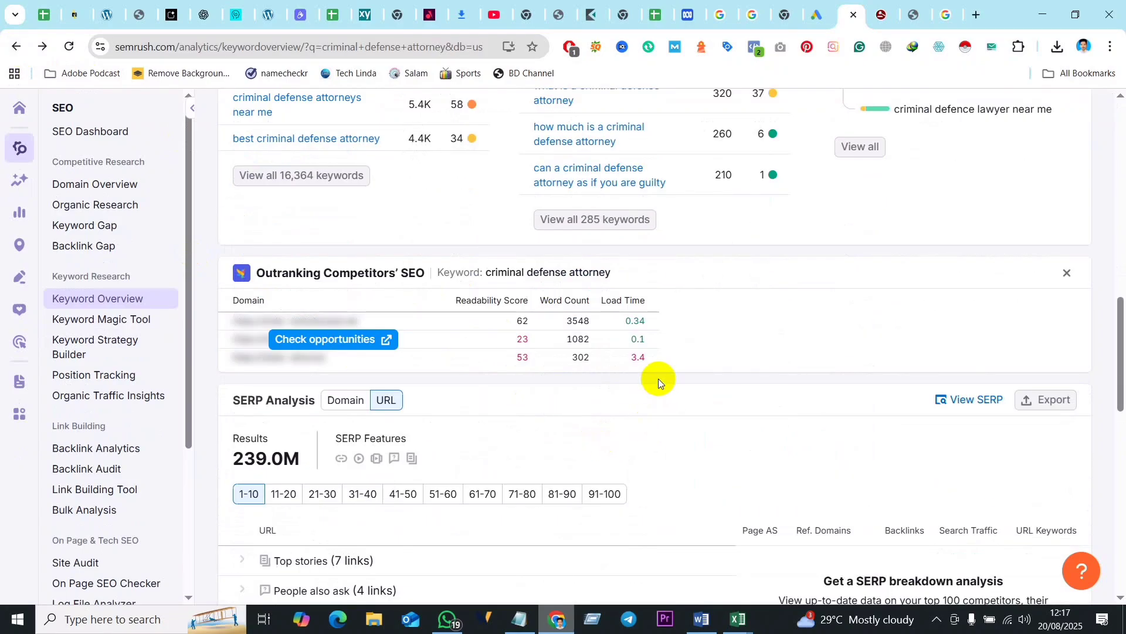
{"action": "scroll", "coordinate": [636, 428], "scroll_direction": "down", "scroll_amount": 3}
{"action": "scroll", "coordinate": [657, 346], "scroll_direction": "up", "scroll_amount": 5}
{"action": "scroll", "coordinate": [654, 346], "scroll_direction": "down", "scroll_amount": 2}
{"action": "scroll", "coordinate": [747, 170], "scroll_direction": "up", "scroll_amount": 1}
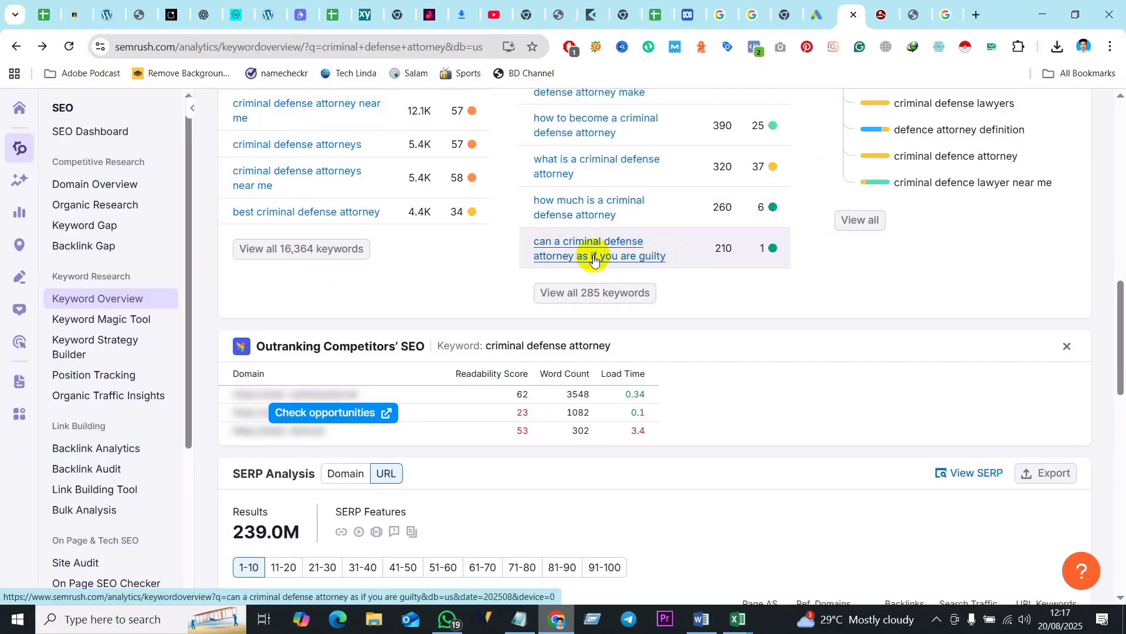
{"action": "mouse_move", "coordinate": [766, 248]}
{"action": "scroll", "coordinate": [631, 221], "scroll_direction": "up", "scroll_amount": 15}
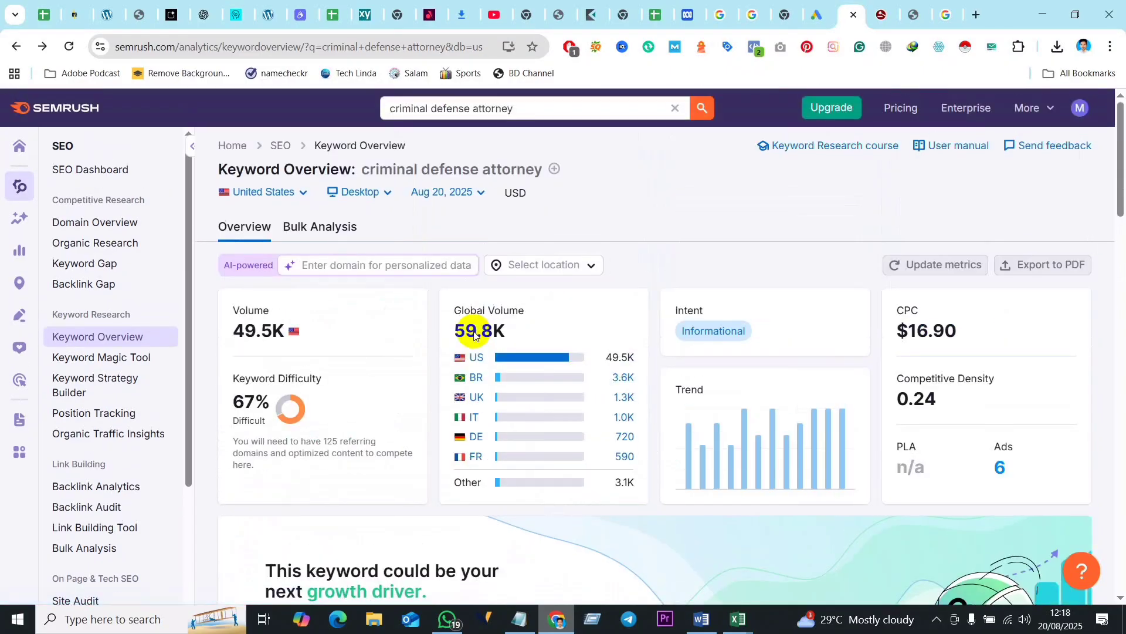
{"action": "left_click", "coordinate": [521, 108]}
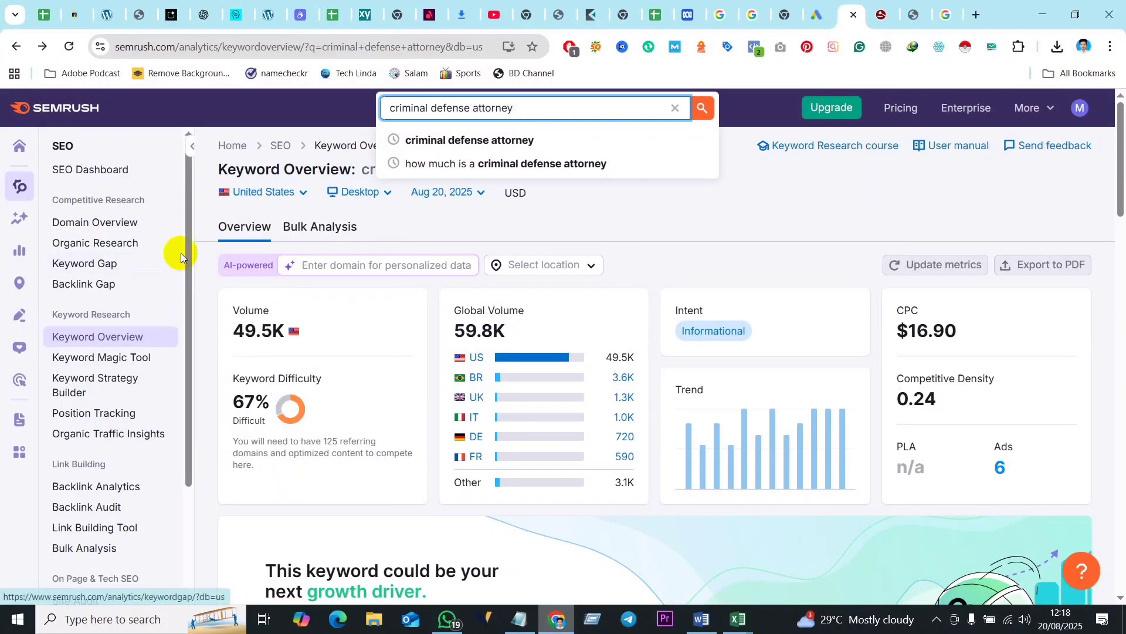
- Open the Keyword Magic Tool for "criminal defense attorney" and compare volume and difficulty, focusing on "criminal defense attorney salary"
{"action": "left_click", "coordinate": [767, 186]}
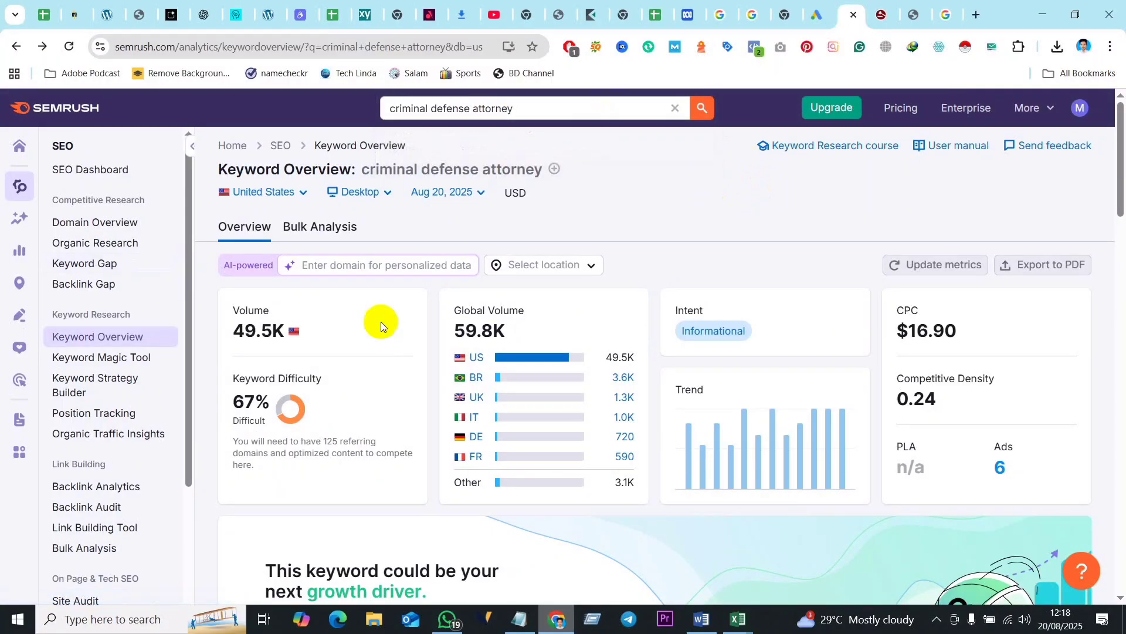
{"action": "left_click", "coordinate": [109, 359]}
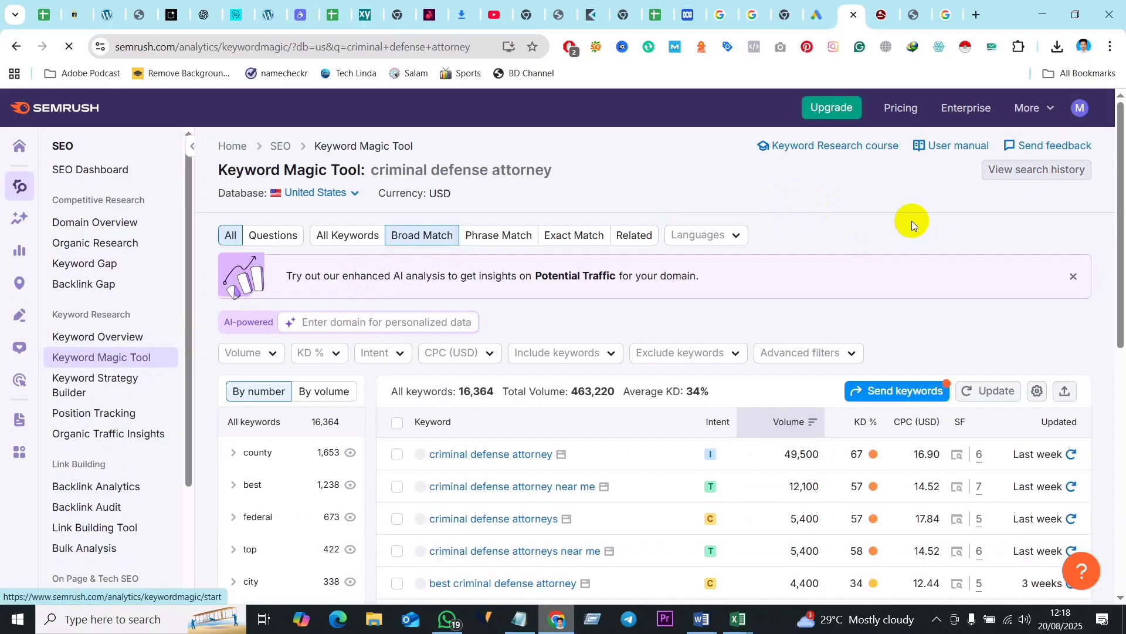
{"action": "scroll", "coordinate": [837, 277], "scroll_direction": "down", "scroll_amount": 2}
{"action": "scroll", "coordinate": [836, 277], "scroll_direction": "down", "scroll_amount": 1}
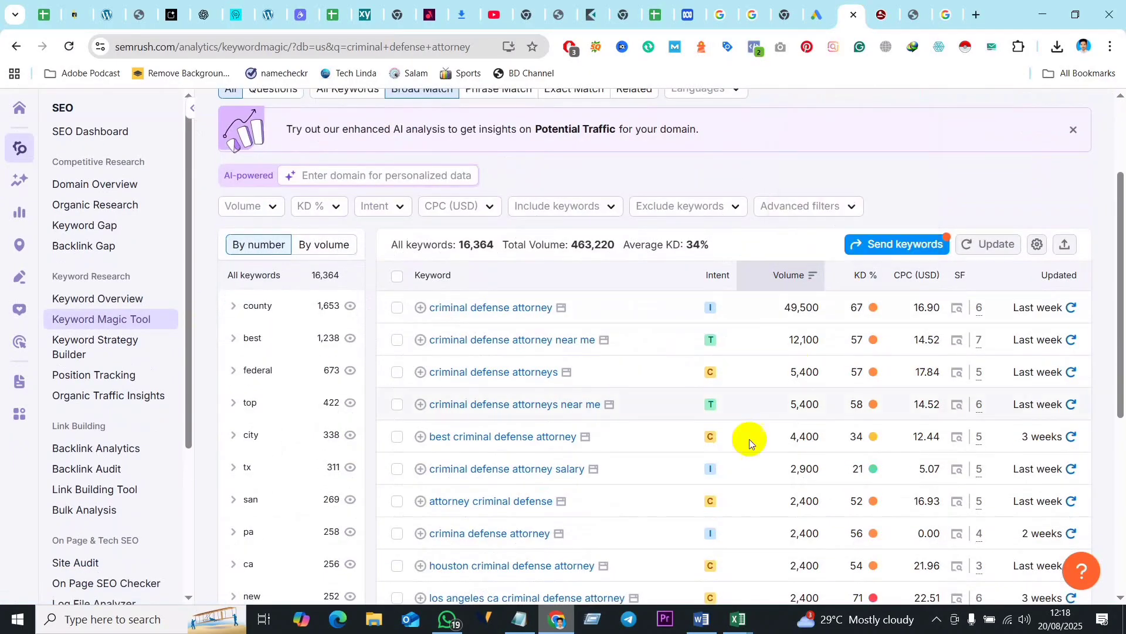
{"action": "scroll", "coordinate": [763, 446], "scroll_direction": "down", "scroll_amount": 2}
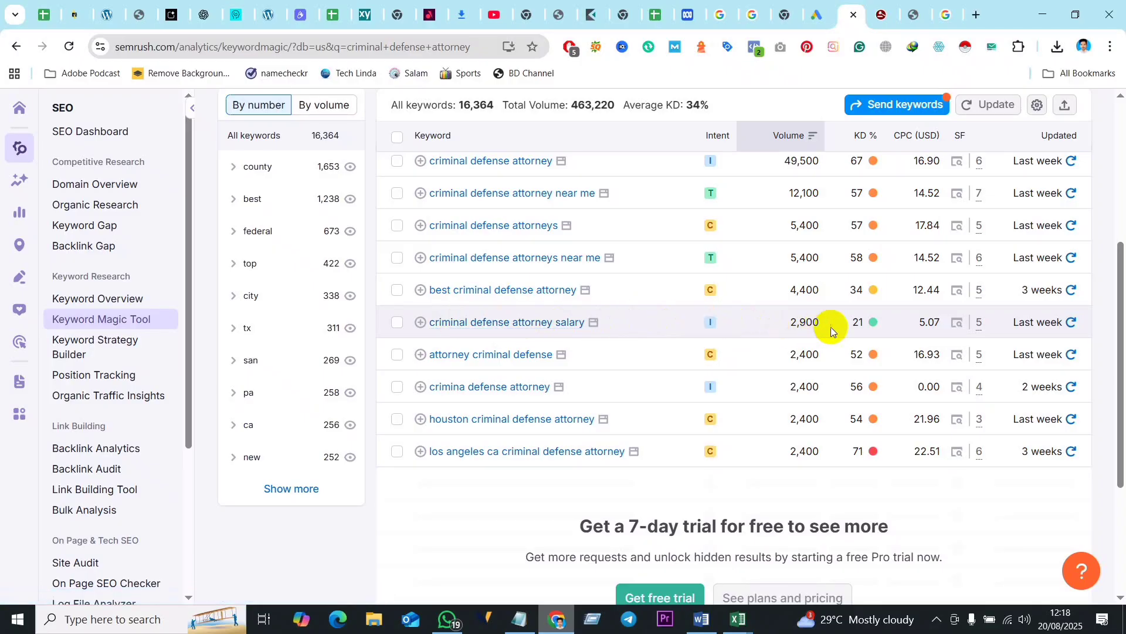
{"action": "mouse_move", "coordinate": [860, 327]}
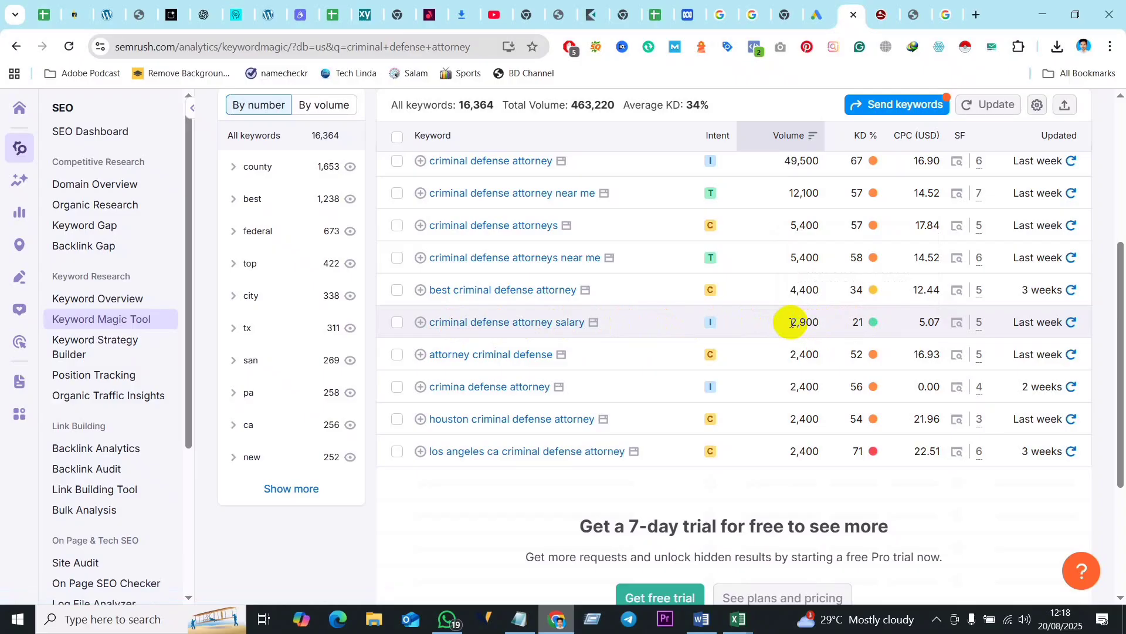
{"action": "left_click_drag", "start_coordinate": [792, 322], "coordinate": [820, 323]}
{"action": "mouse_move", "coordinate": [860, 322]}
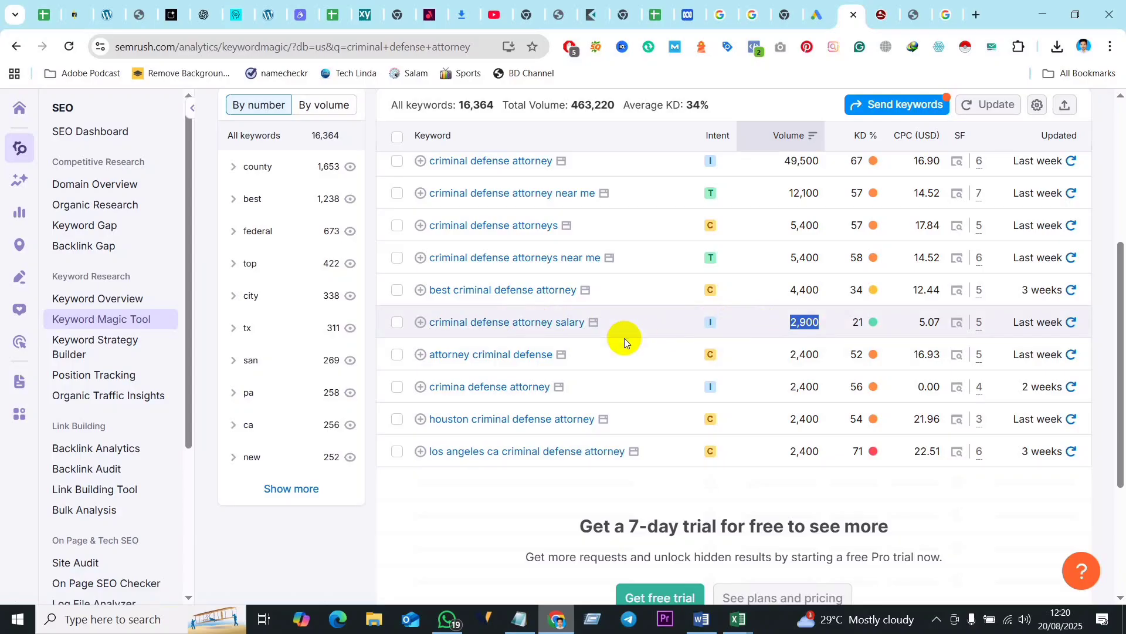
- Open the keyword overview of "criminal defense attorney salary" and check its US volume and the available location options
{"action": "left_click", "coordinate": [533, 323]}
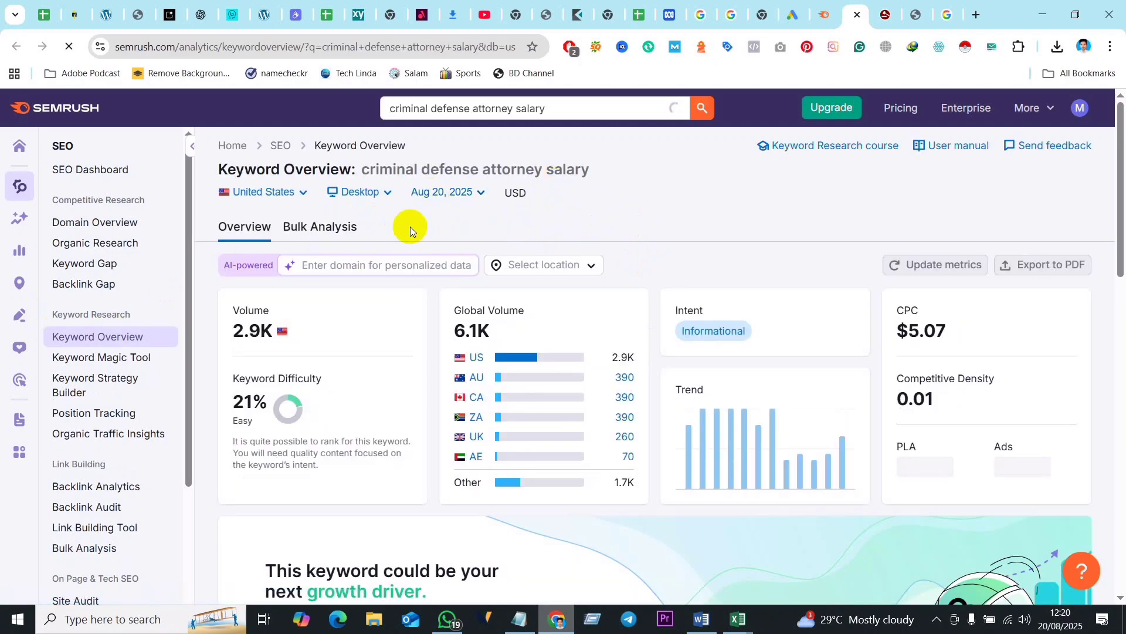
{"action": "left_click_drag", "start_coordinate": [540, 107], "coordinate": [386, 110]}
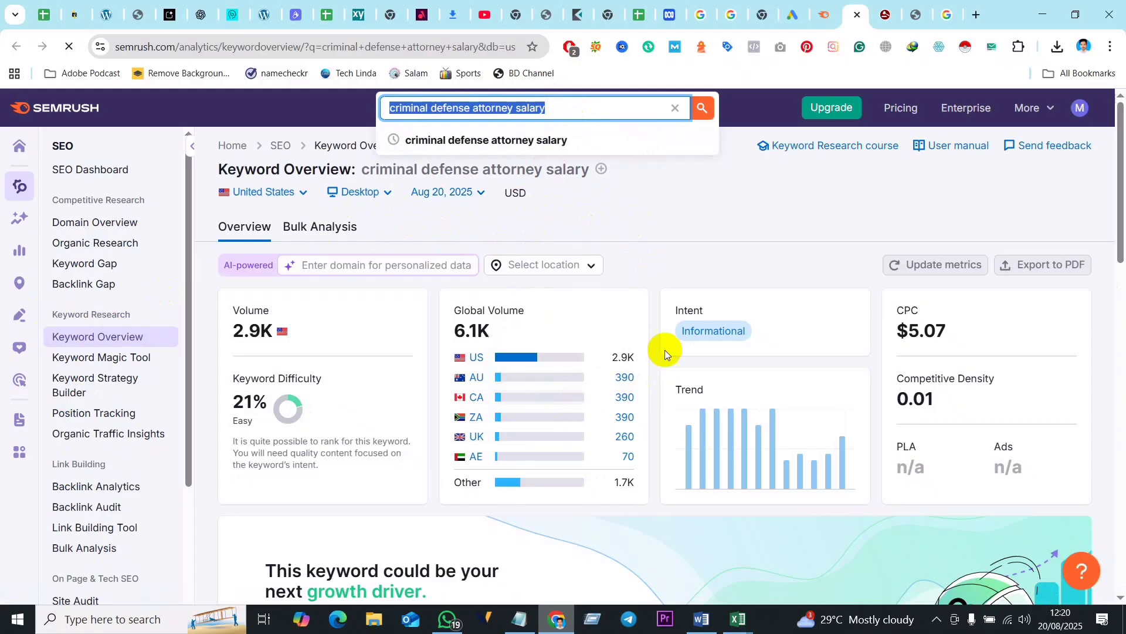
{"action": "left_click", "coordinate": [283, 333]}
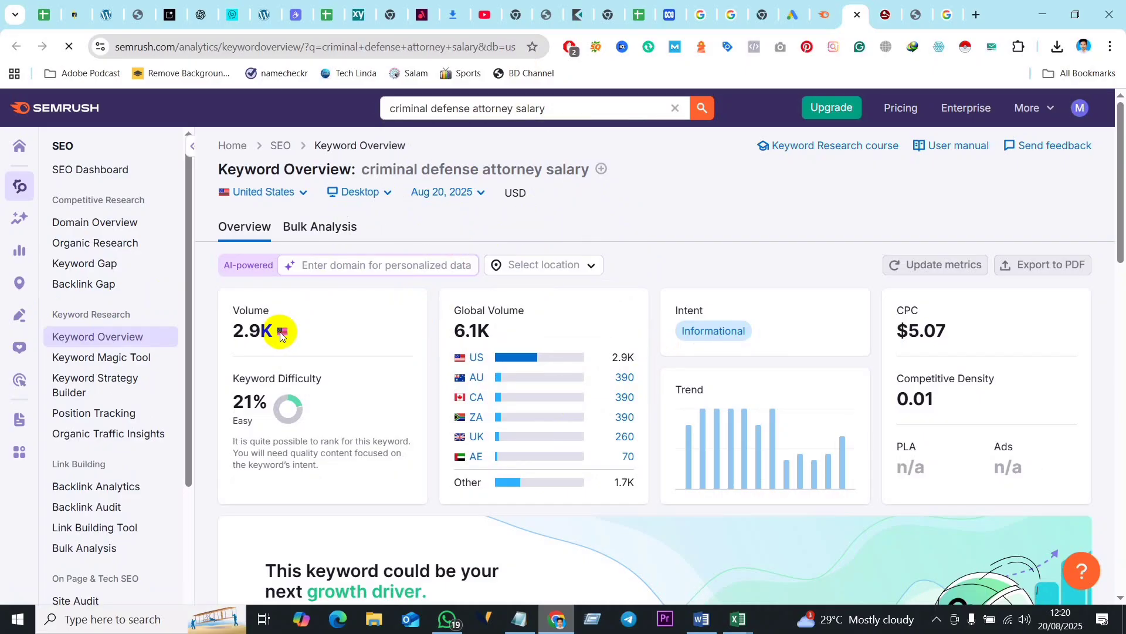
{"action": "left_click", "coordinate": [584, 262]}
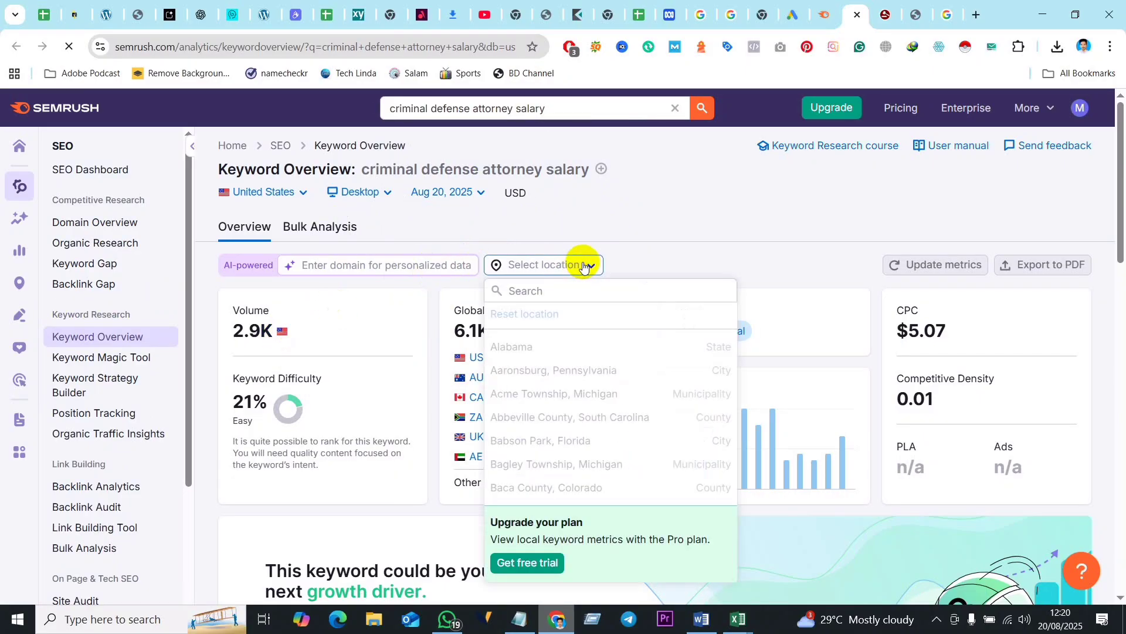
{"action": "left_click", "coordinate": [753, 264]}
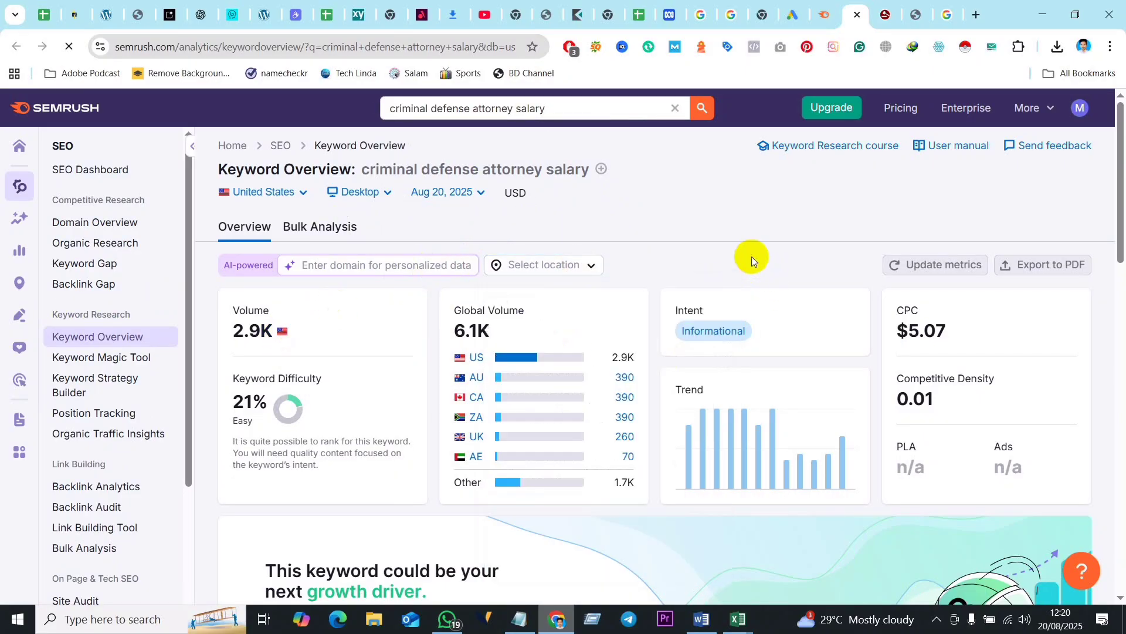
- Switch the keyword overview's country database to Australia, rerun the "criminal defense attorney salary" search and review its volume and difficulty
{"action": "left_click", "coordinate": [274, 196]}
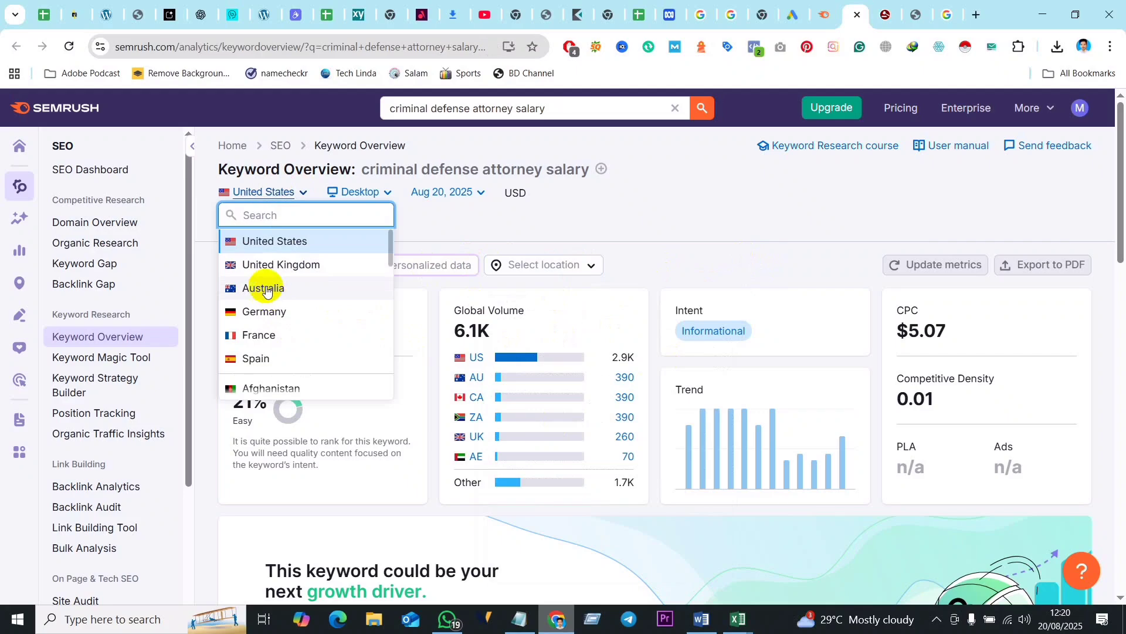
{"action": "left_click", "coordinate": [266, 289]}
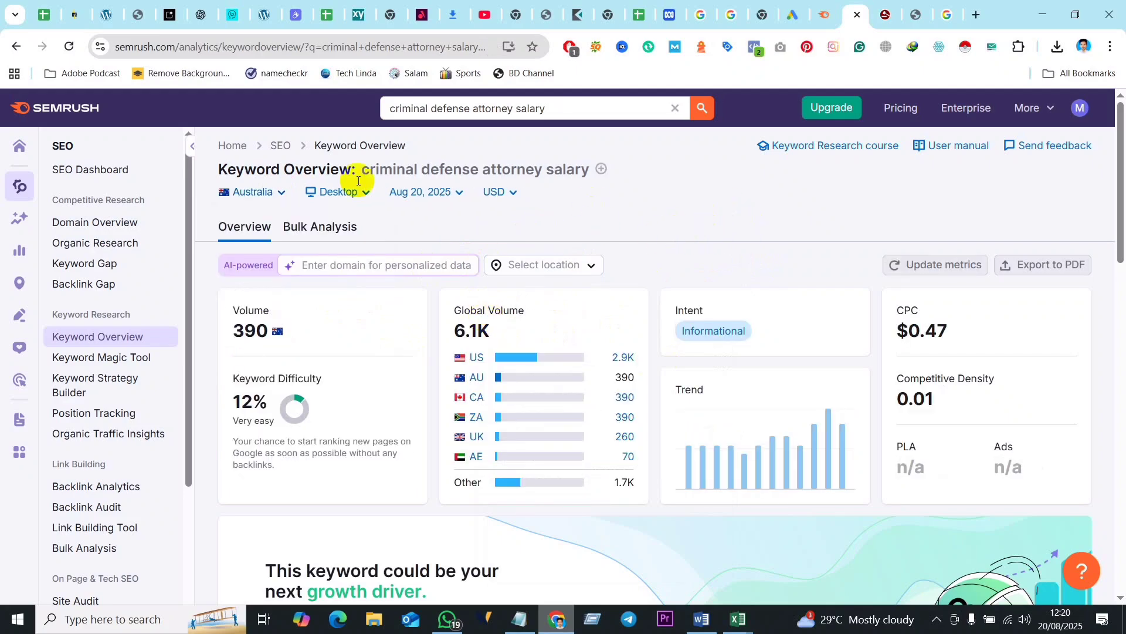
{"action": "left_click", "coordinate": [561, 108]}
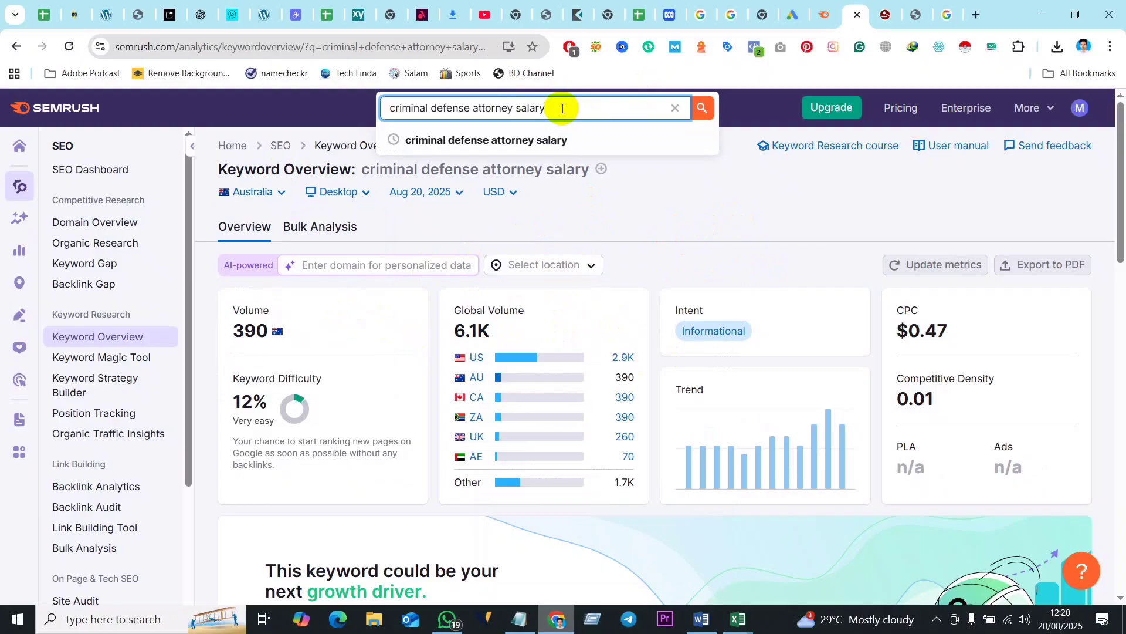
{"action": "left_click", "coordinate": [563, 108]}
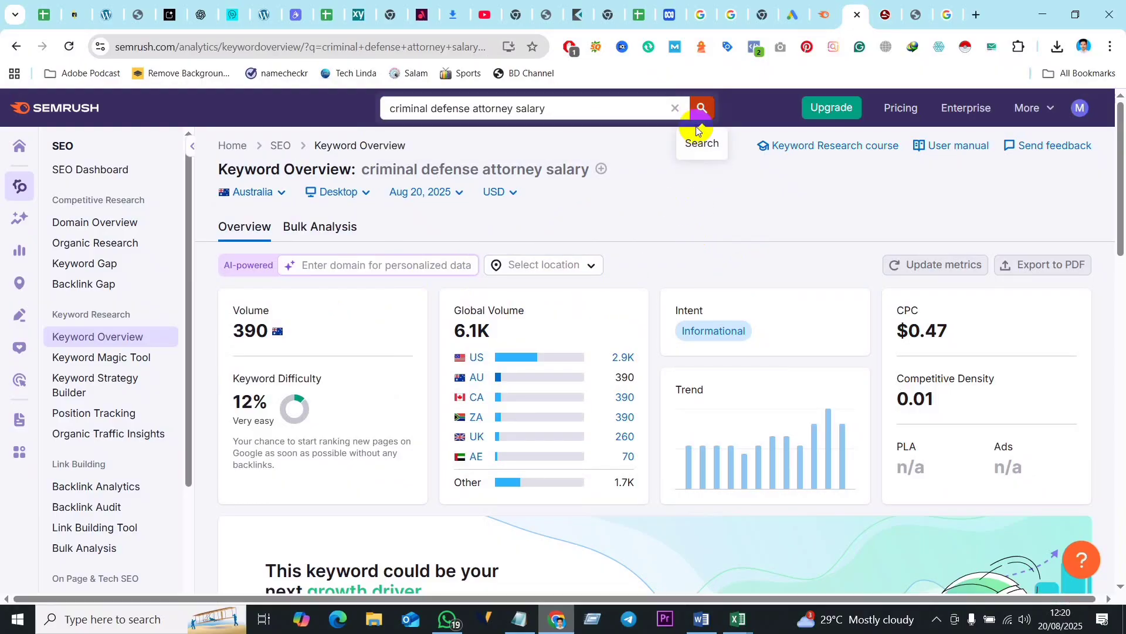
{"action": "left_click", "coordinate": [700, 109]}
{"action": "scroll", "coordinate": [504, 258], "scroll_direction": "down", "scroll_amount": 2}
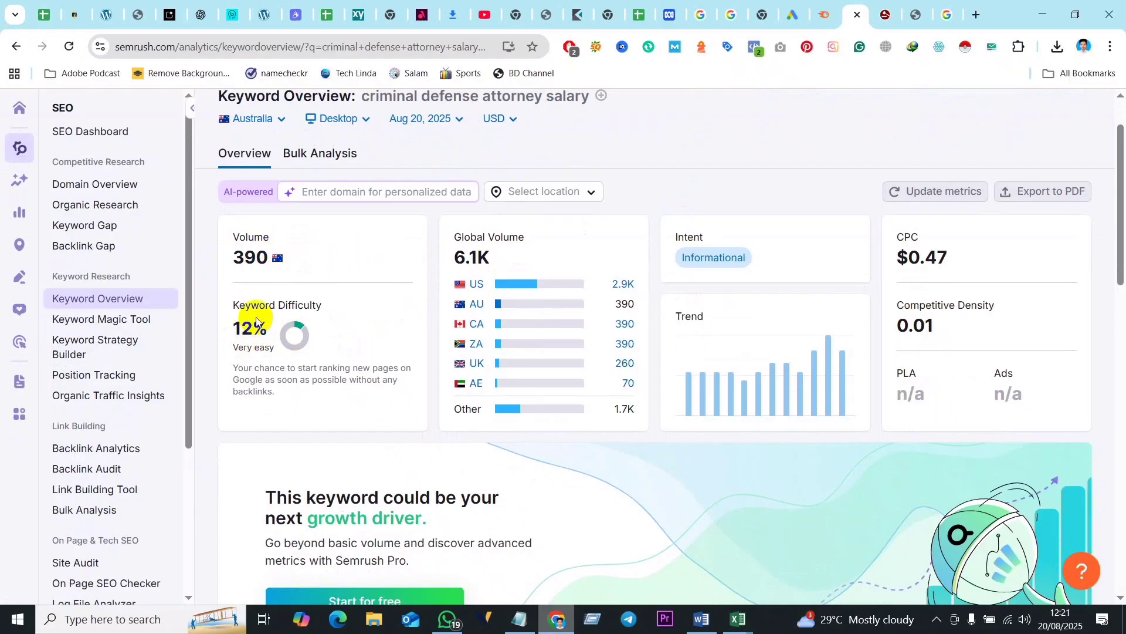
{"action": "scroll", "coordinate": [376, 221], "scroll_direction": "up", "scroll_amount": 2}
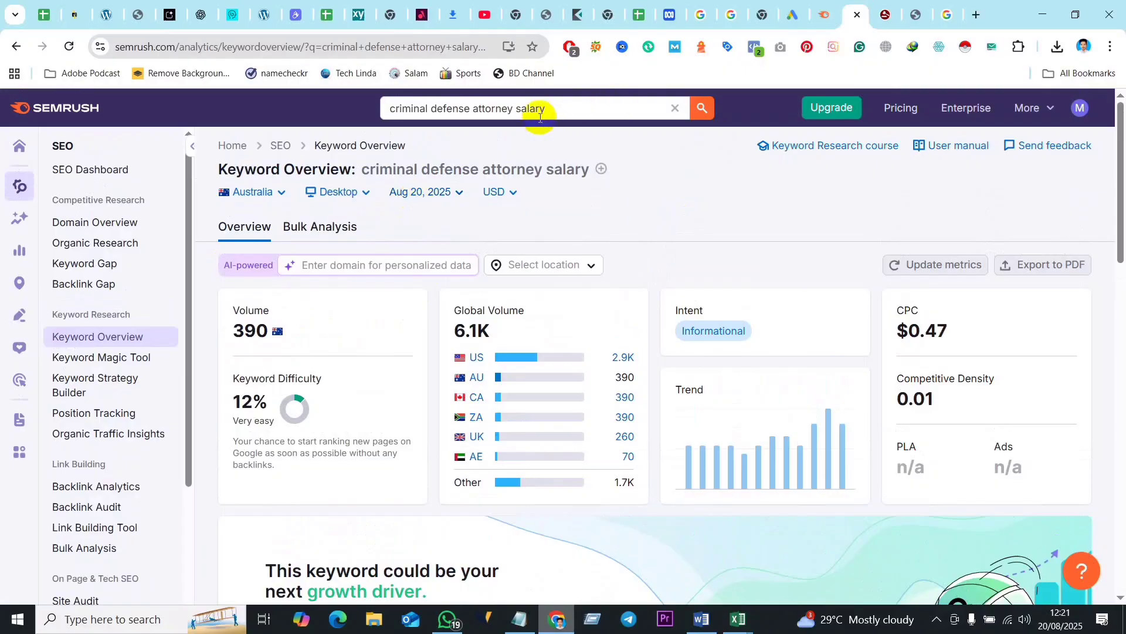
- Copy the keyword into the open Google search tab and search for "allintitle: criminal defense attorney salary"
{"action": "left_click_drag", "start_coordinate": [539, 115], "coordinate": [384, 108]}
{"action": "key", "text": "ctrl+c"}
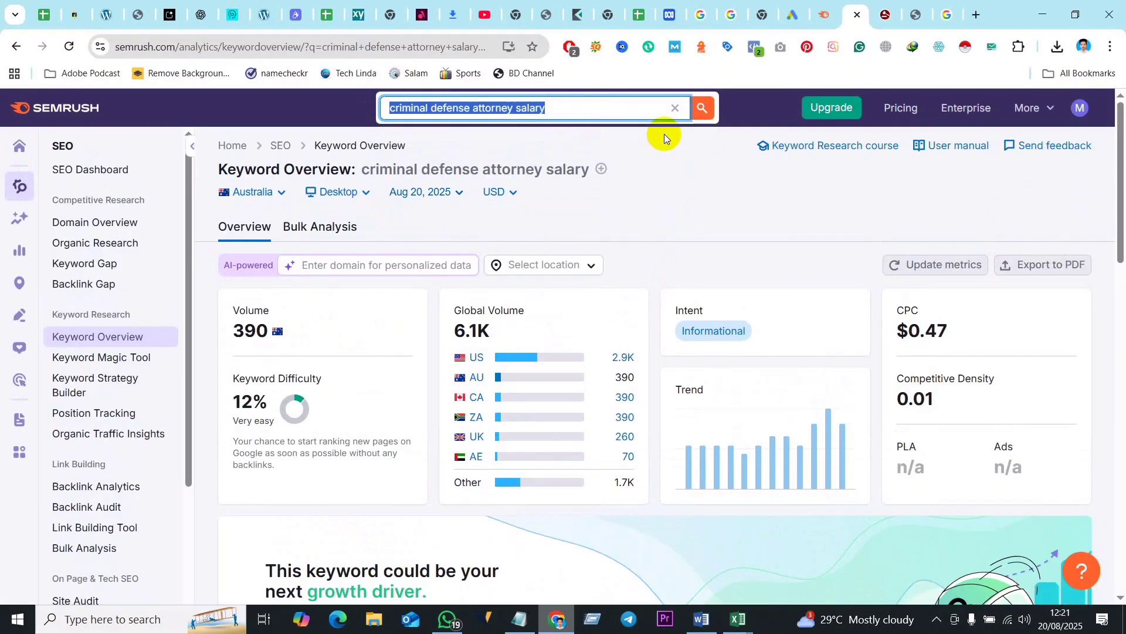
{"action": "left_click", "coordinate": [954, 15]}
{"action": "left_click_drag", "start_coordinate": [394, 98], "coordinate": [207, 98]}
{"action": "scroll", "coordinate": [208, 98], "scroll_direction": "up", "scroll_amount": 1}
{"action": "left_click", "coordinate": [208, 97]}
{"action": "left_click_drag", "start_coordinate": [385, 124], "coordinate": [196, 127]}
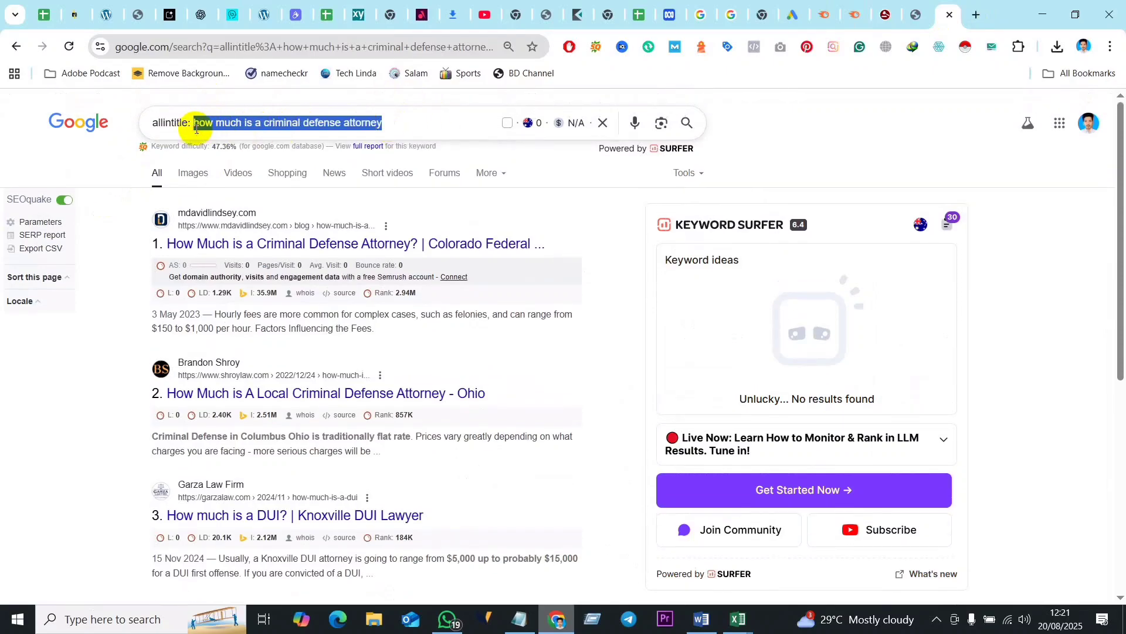
{"action": "key", "text": "ctrl+v"}
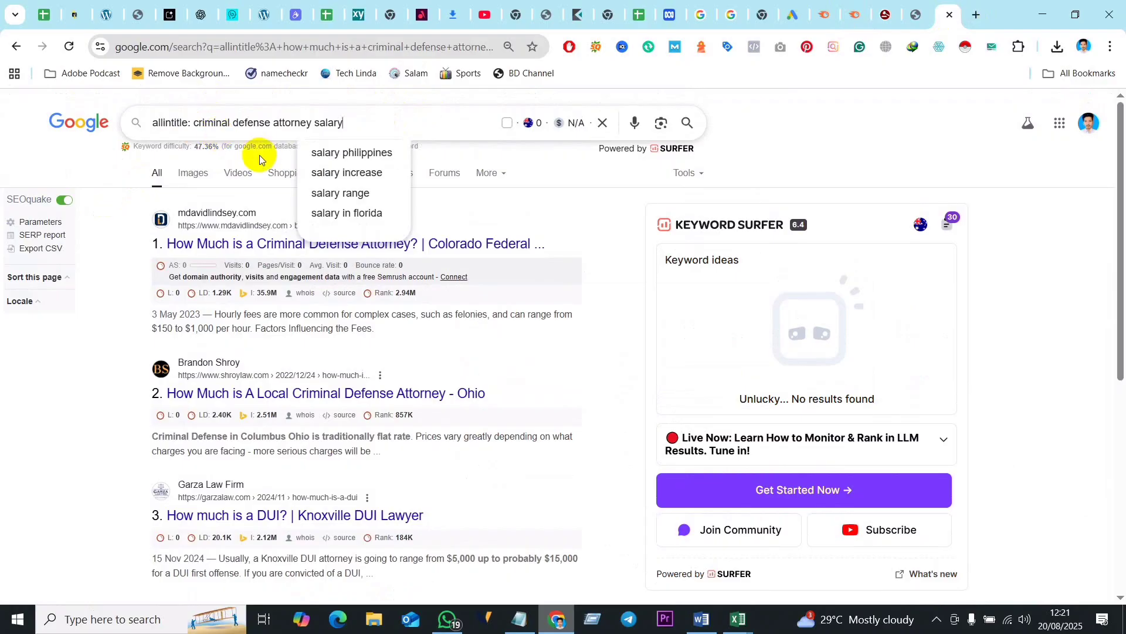
{"action": "key", "text": "Return"}
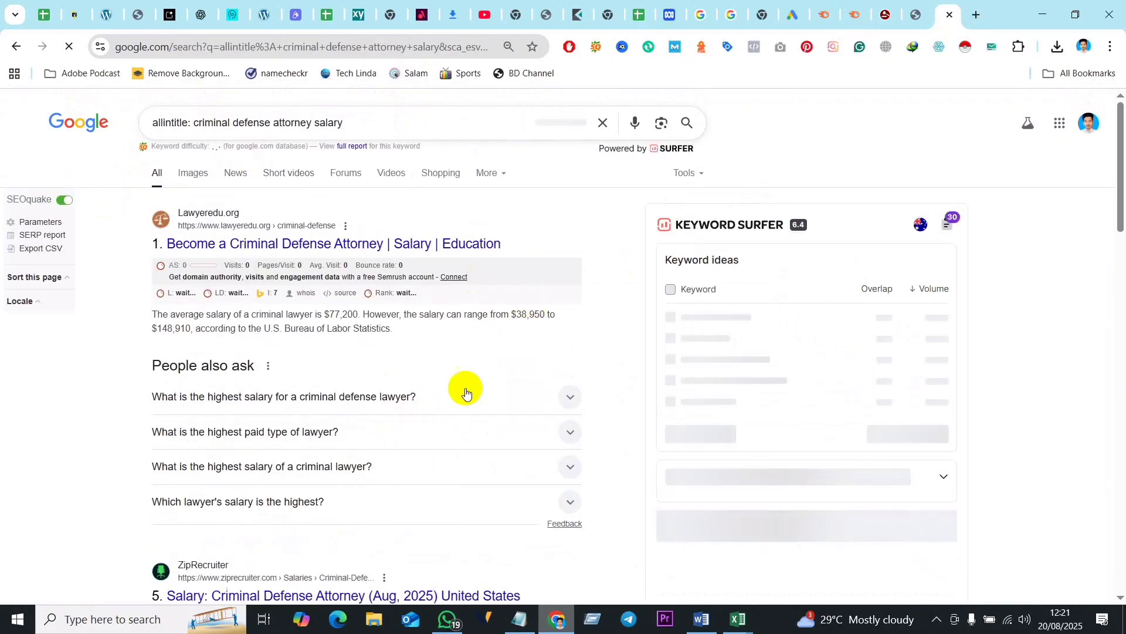
- Display the result count of the "criminal defense attorney salary" allintitle search and highlight it
{"action": "left_click", "coordinate": [696, 173]}
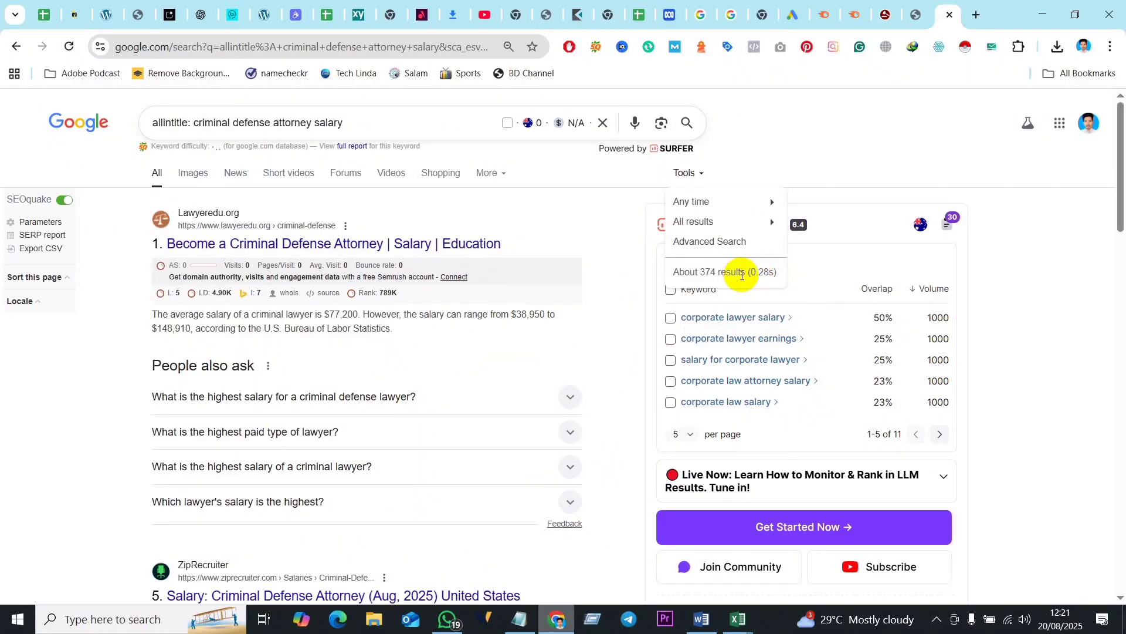
{"action": "left_click_drag", "start_coordinate": [745, 271], "coordinate": [667, 269]}
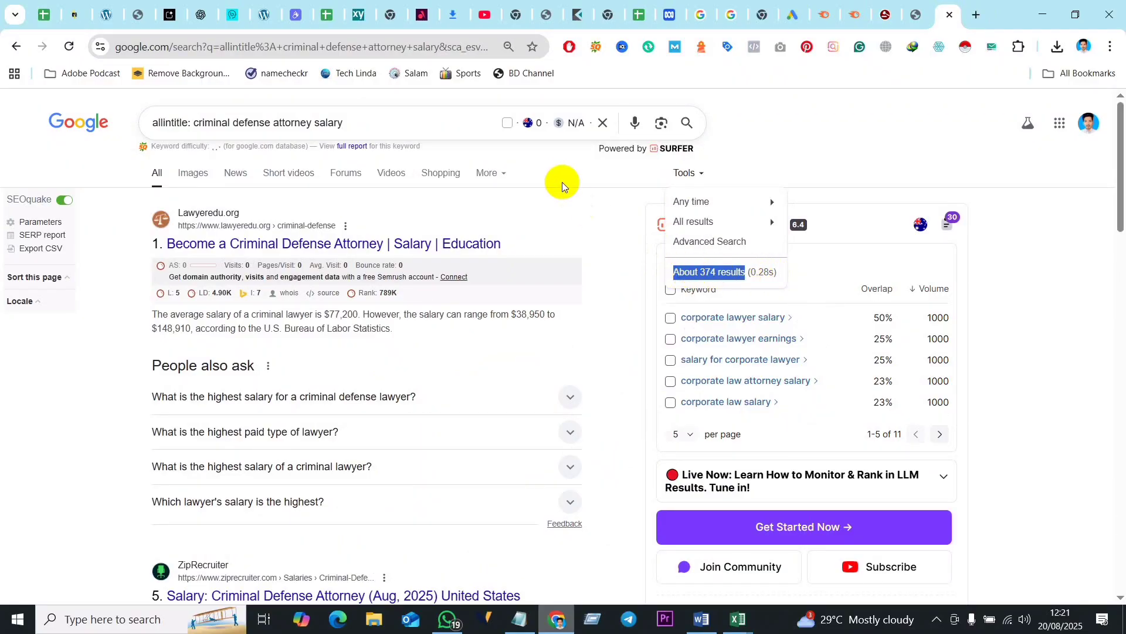
{"action": "left_click", "coordinate": [808, 130]}
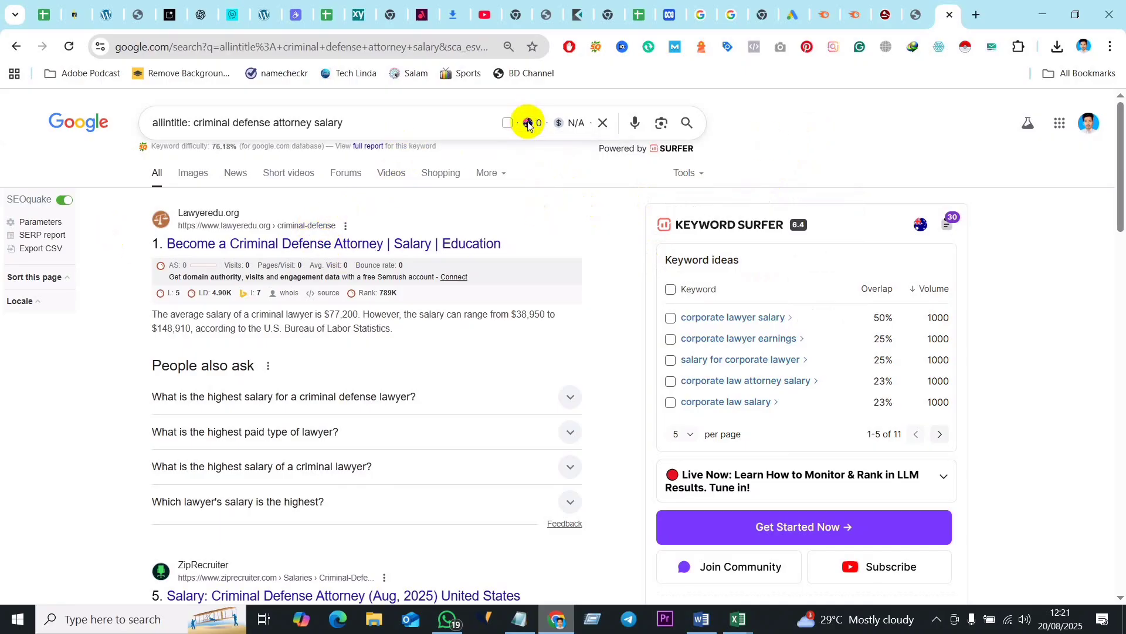
- Set the Keyword Surfer country to United States of America and rerun the allintitle search
{"action": "left_click", "coordinate": [329, 122]}
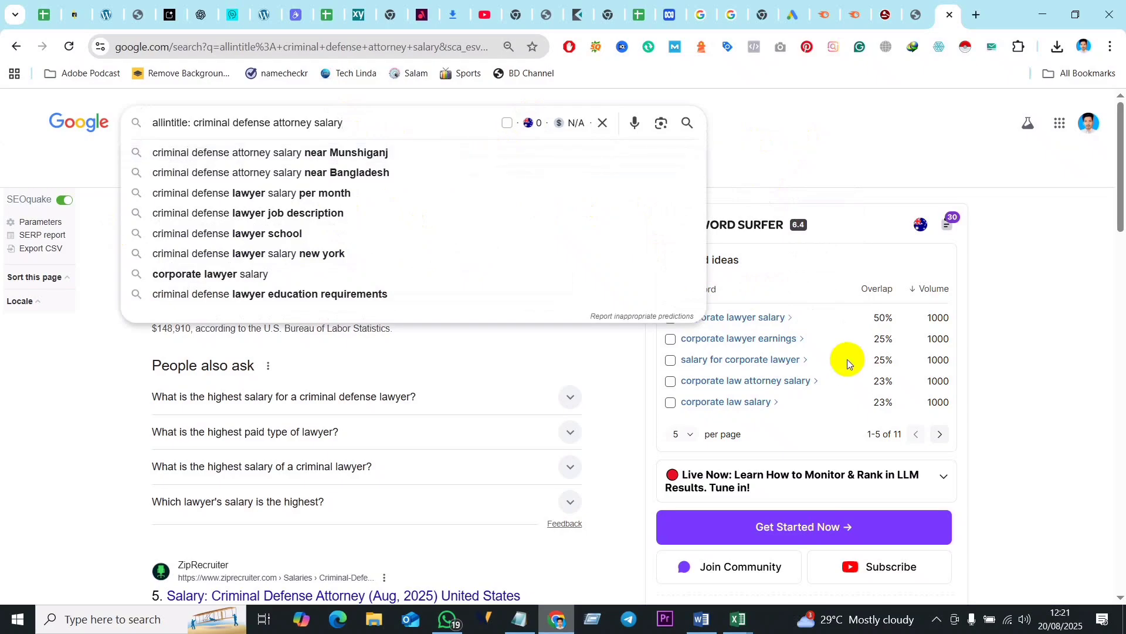
{"action": "left_click", "coordinate": [1026, 297]}
{"action": "left_click", "coordinate": [921, 224]}
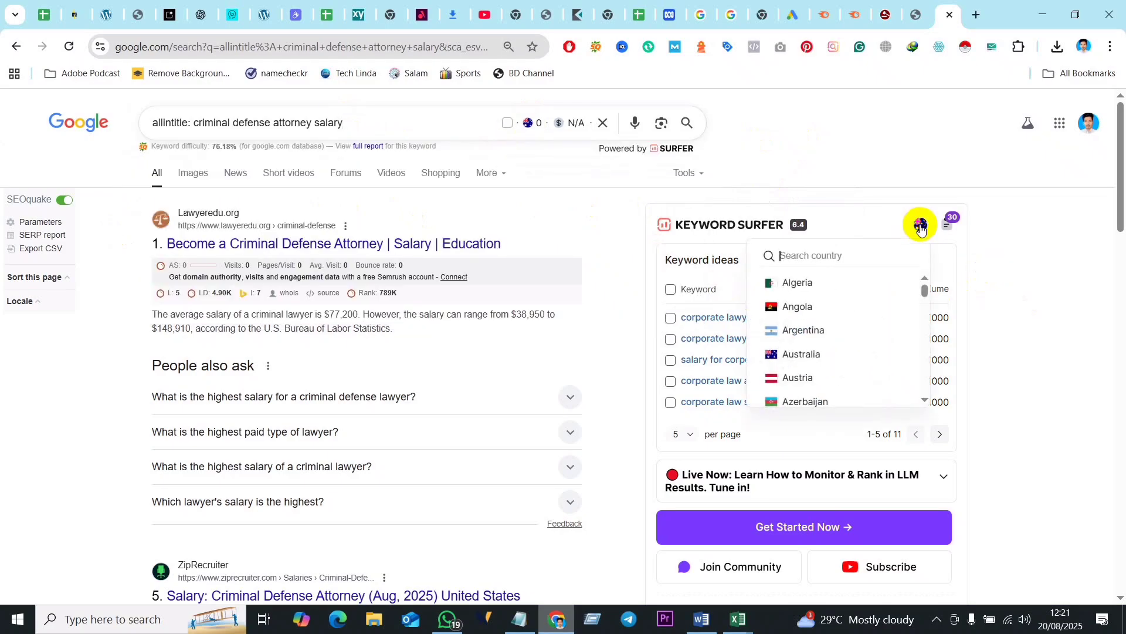
{"action": "type", "text": "unite"}
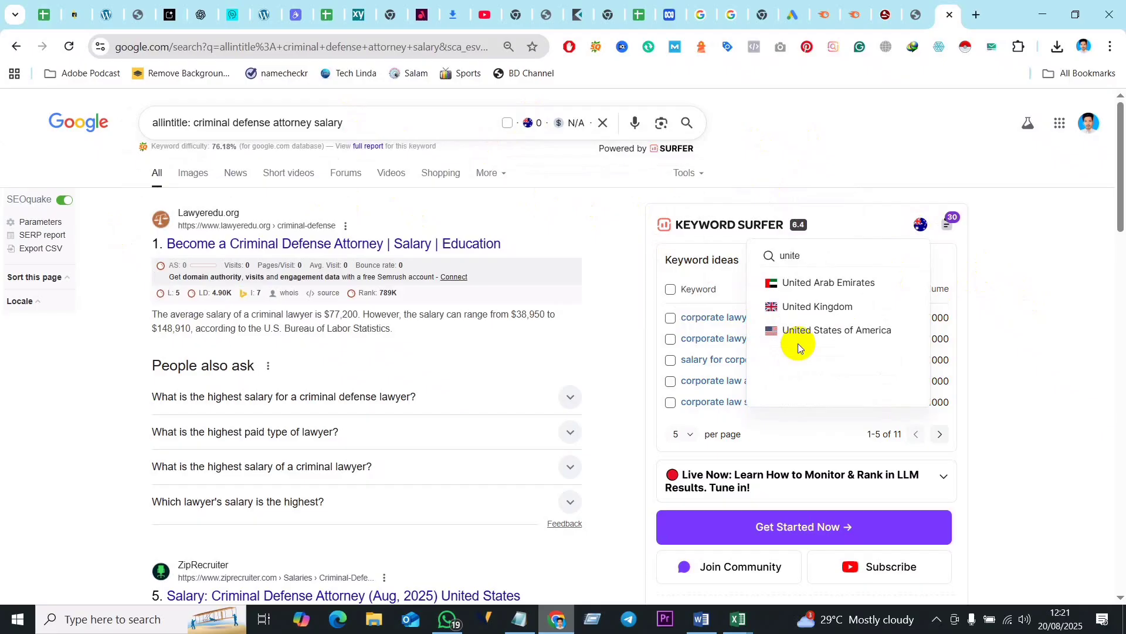
{"action": "left_click", "coordinate": [835, 331]}
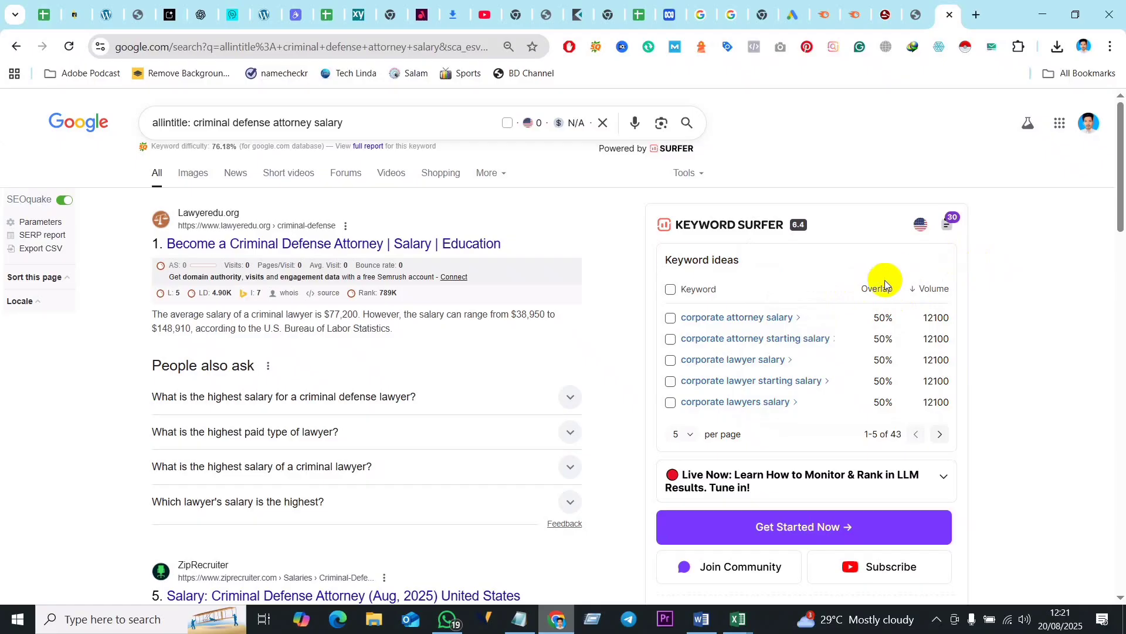
{"action": "left_click", "coordinate": [362, 124]}
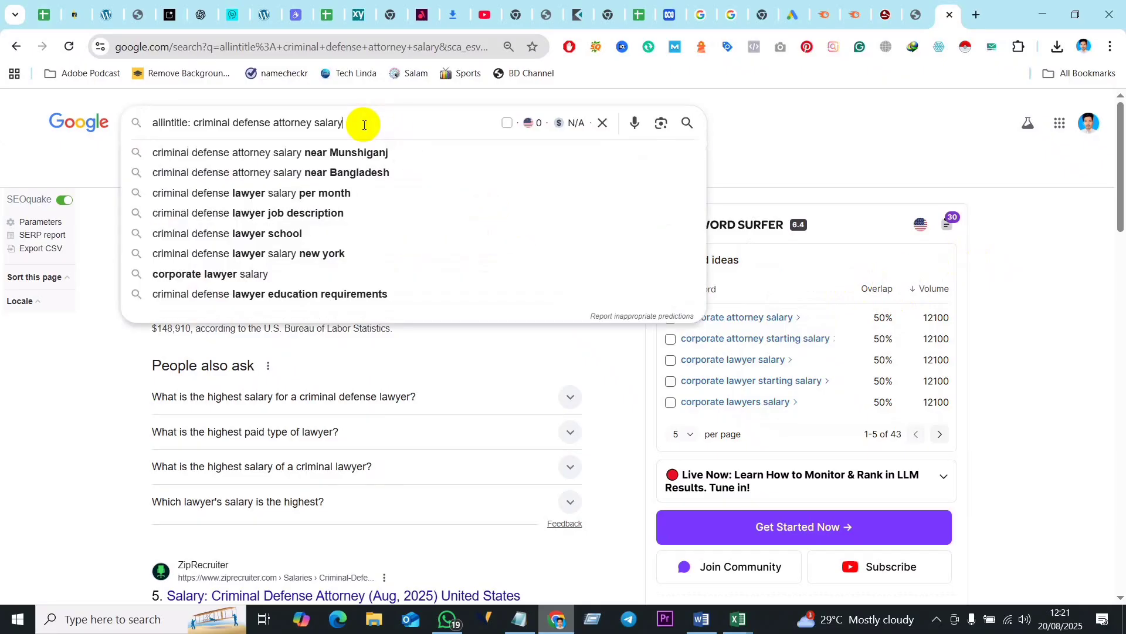
{"action": "key", "text": "Return"}
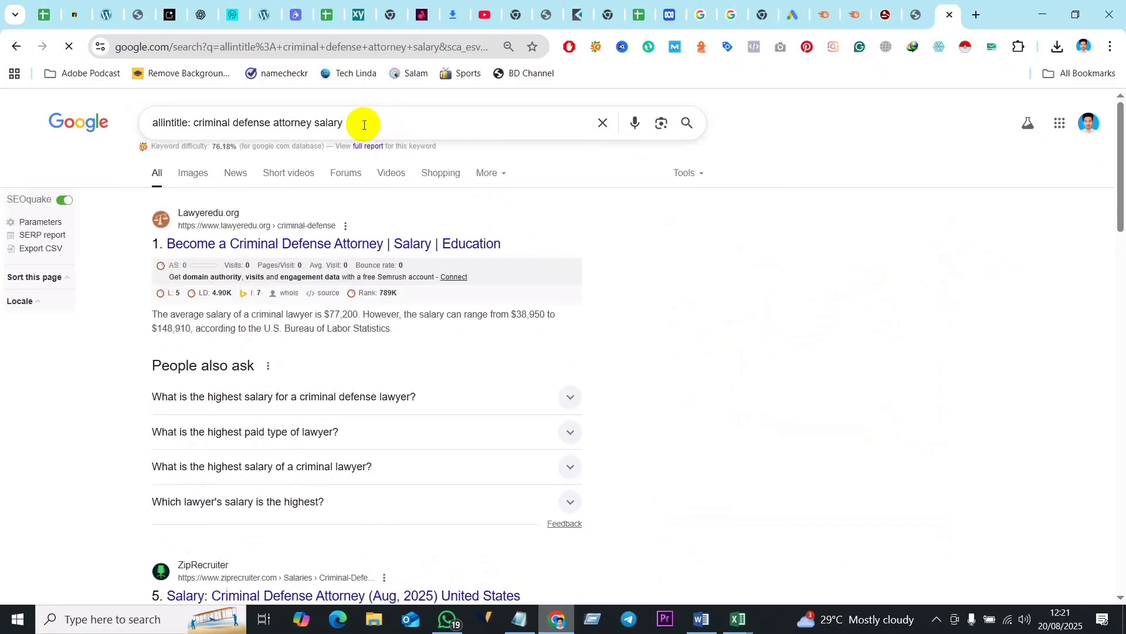
- Check the result count of the rerun allintitle search and the search location in the results page footer
{"action": "left_click", "coordinate": [701, 174]}
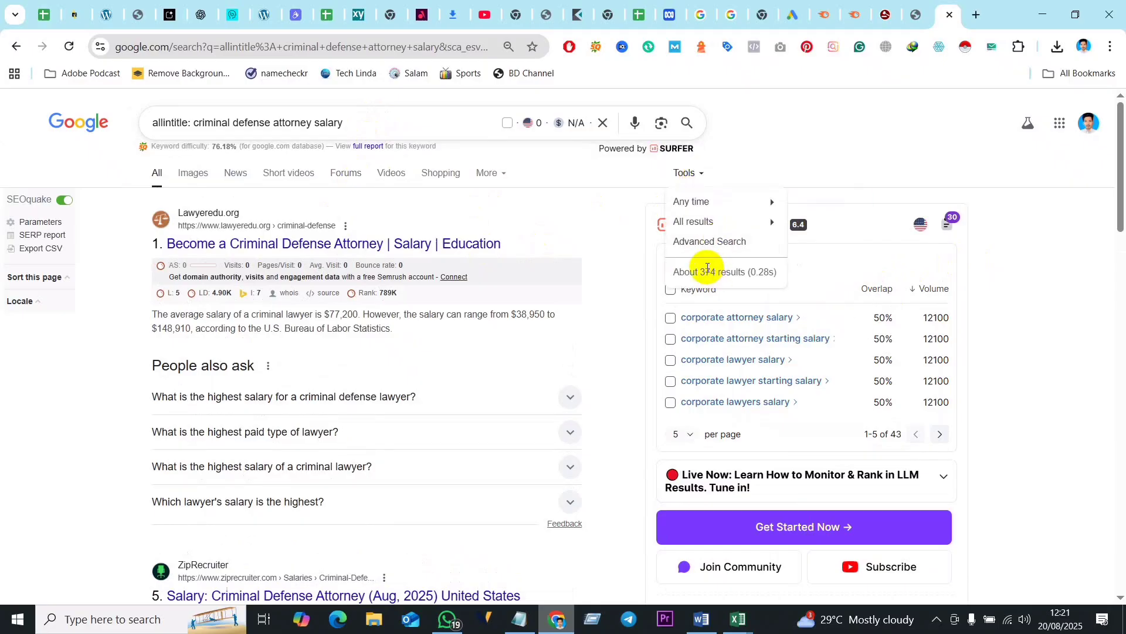
{"action": "scroll", "coordinate": [519, 416], "scroll_direction": "down", "scroll_amount": 6}
{"action": "scroll", "coordinate": [519, 416], "scroll_direction": "down", "scroll_amount": 18}
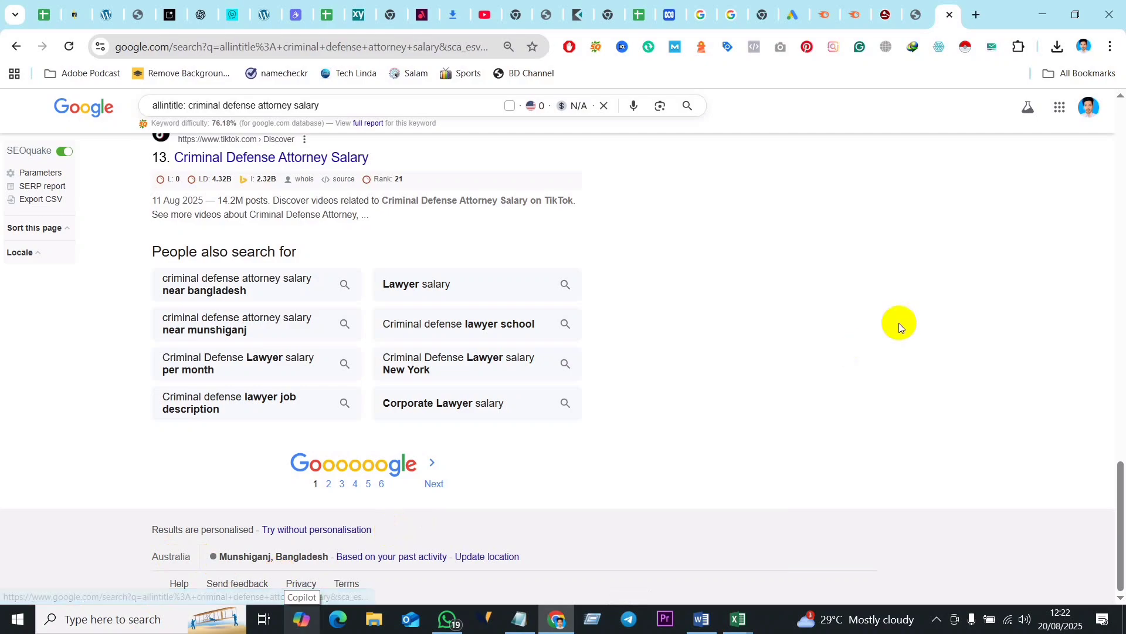
{"action": "scroll", "coordinate": [699, 299], "scroll_direction": "up", "scroll_amount": 20}
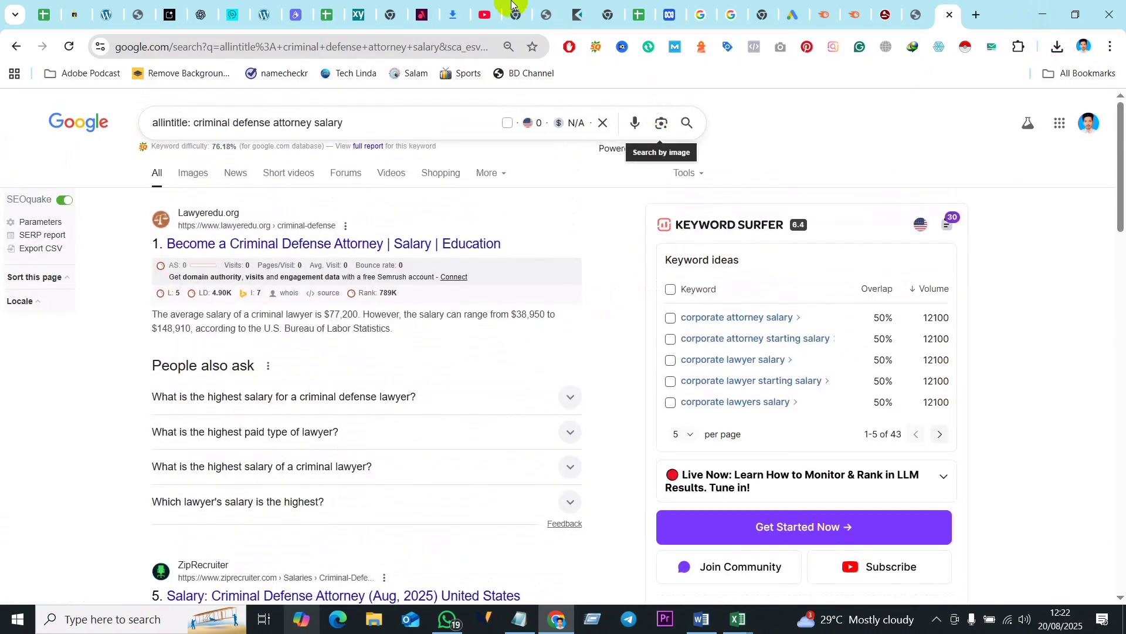
- Open the language and region options in the Google Search settings
{"action": "left_click", "coordinate": [485, 14]}
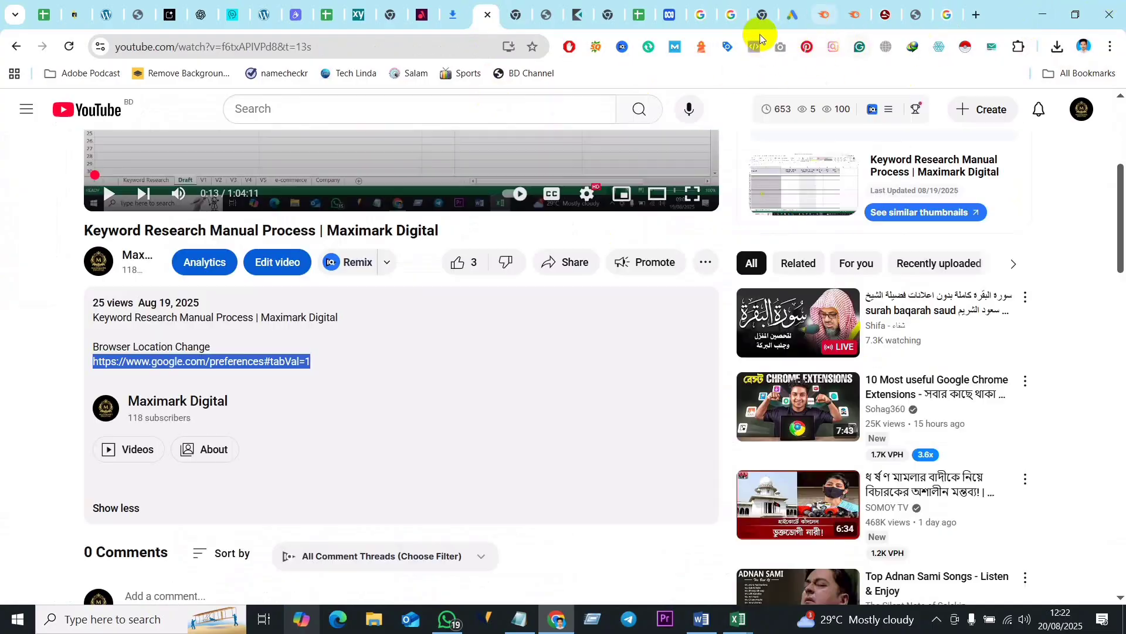
{"action": "left_click", "coordinate": [733, 17]}
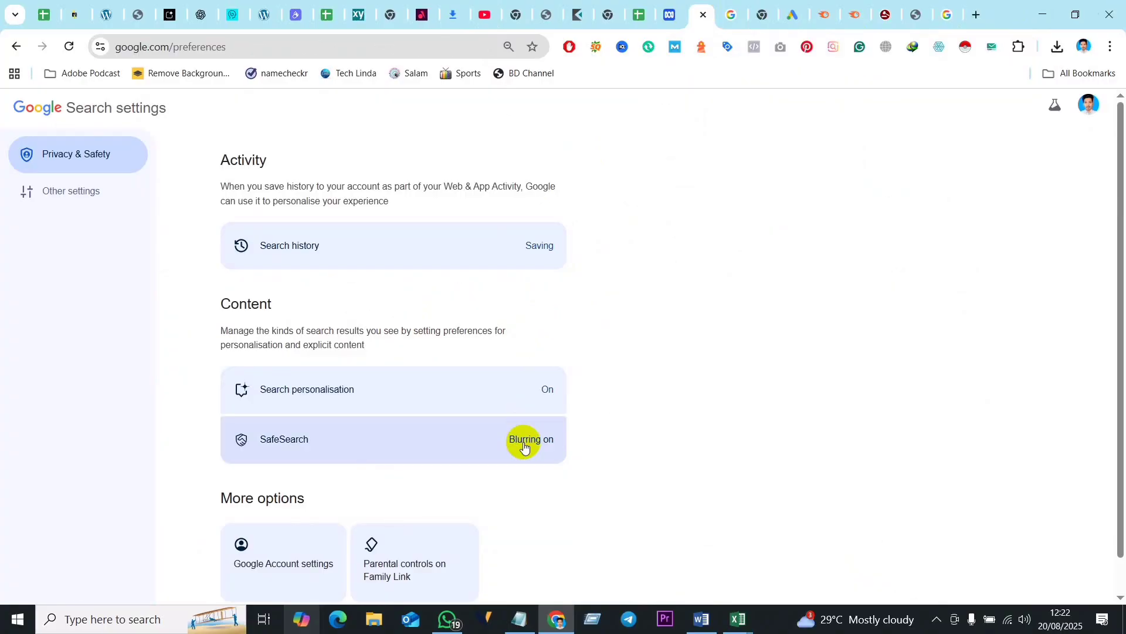
{"action": "scroll", "coordinate": [481, 437], "scroll_direction": "down", "scroll_amount": 1}
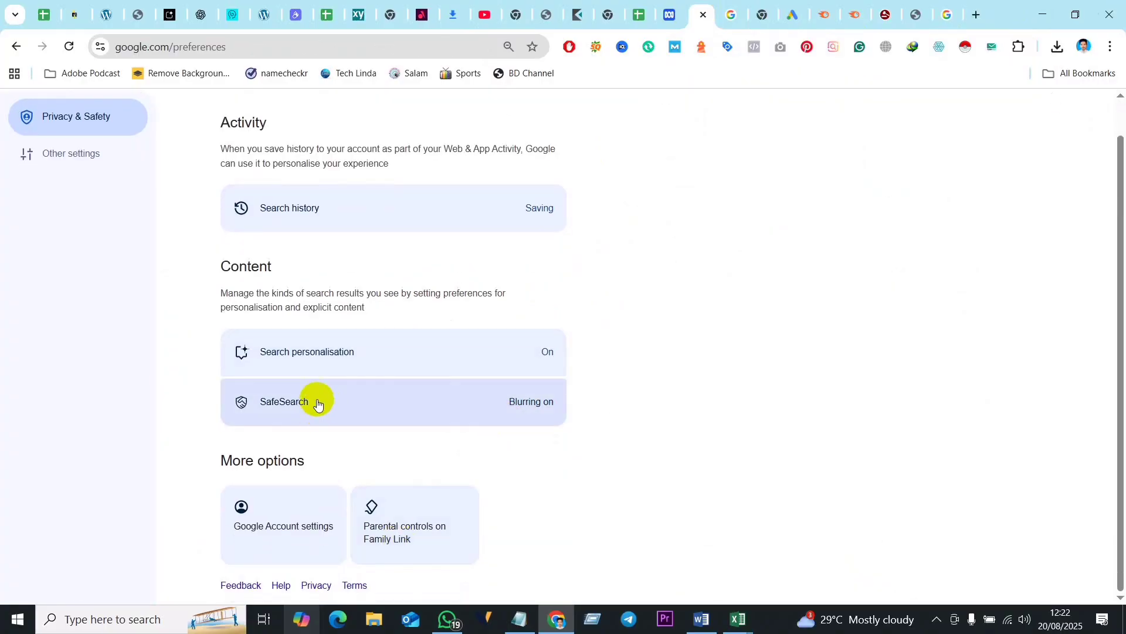
{"action": "scroll", "coordinate": [537, 211], "scroll_direction": "up", "scroll_amount": 1}
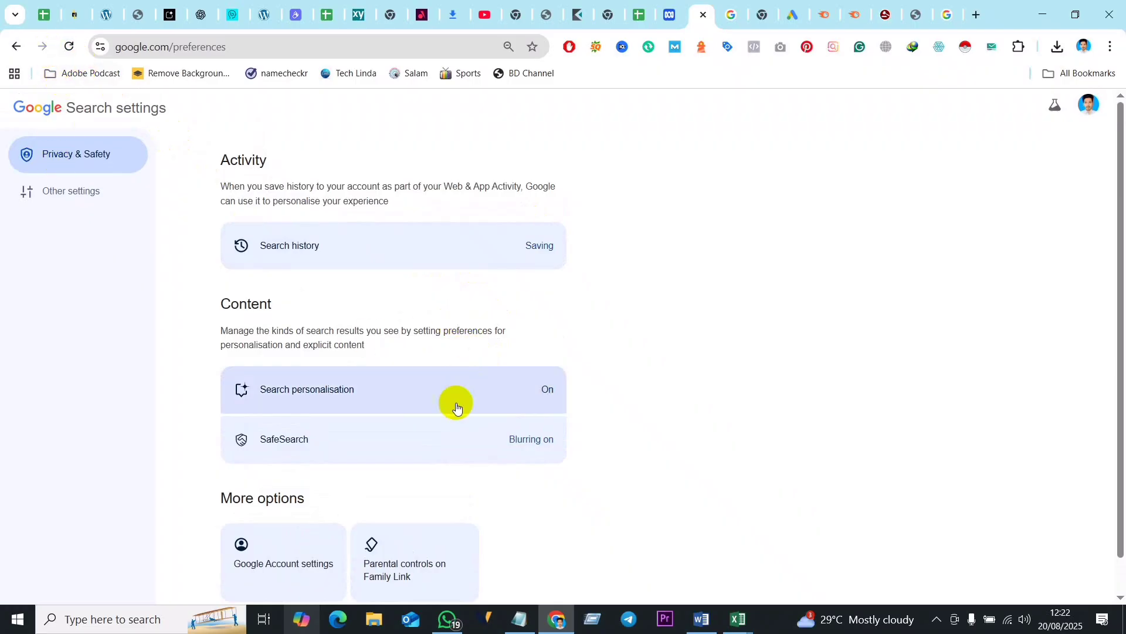
{"action": "scroll", "coordinate": [456, 403], "scroll_direction": "down", "scroll_amount": 1}
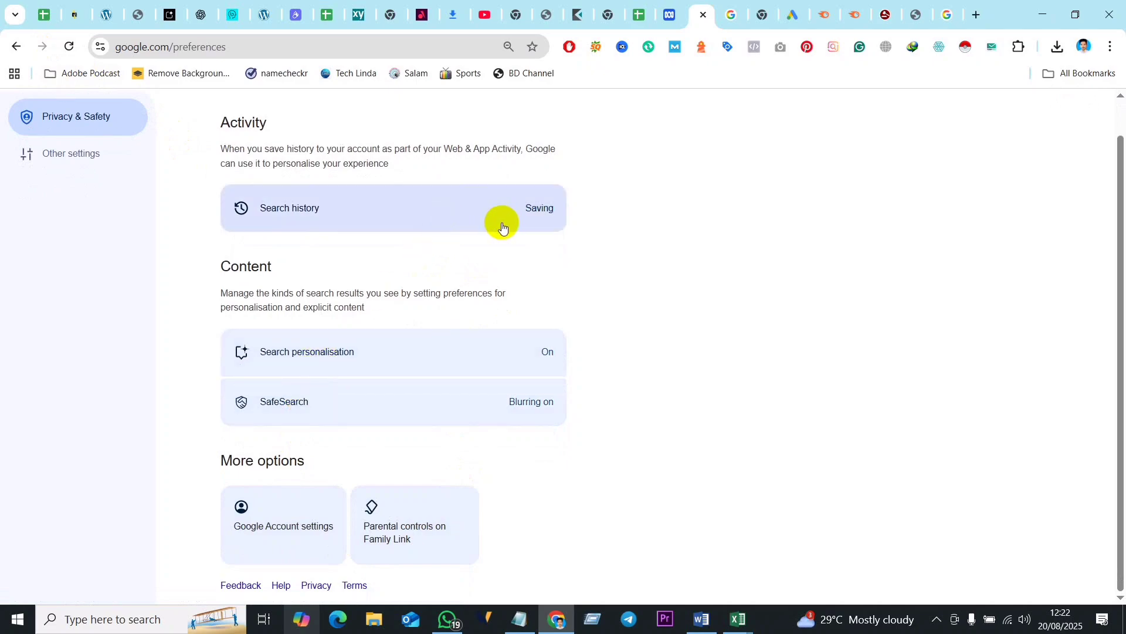
{"action": "scroll", "coordinate": [499, 229], "scroll_direction": "up", "scroll_amount": 1}
{"action": "left_click", "coordinate": [91, 197]}
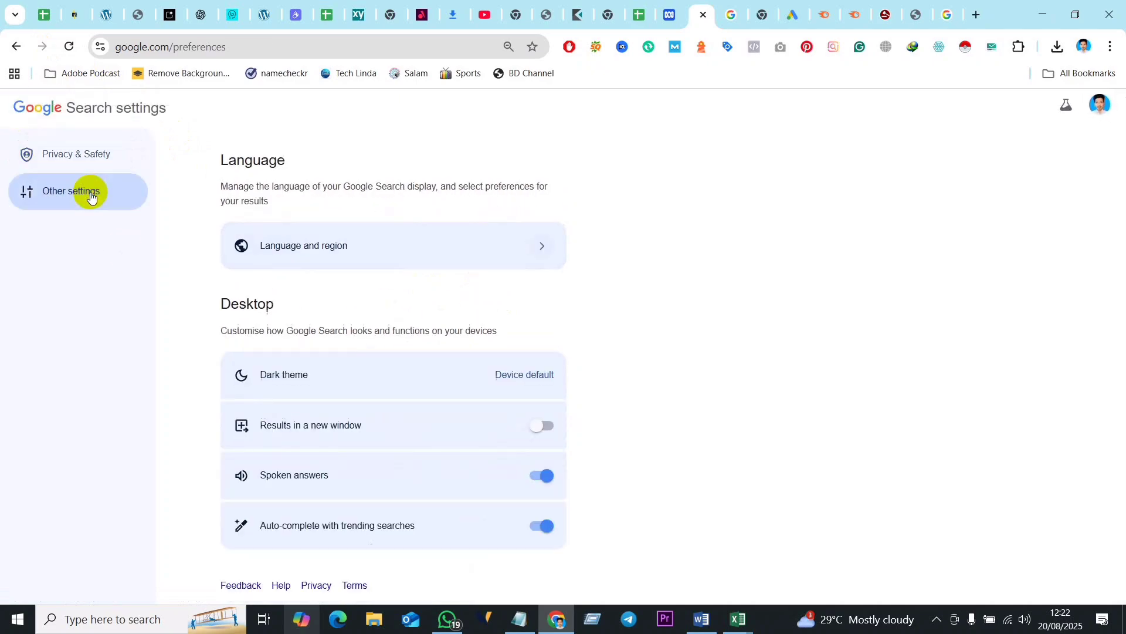
{"action": "left_click", "coordinate": [512, 239]}
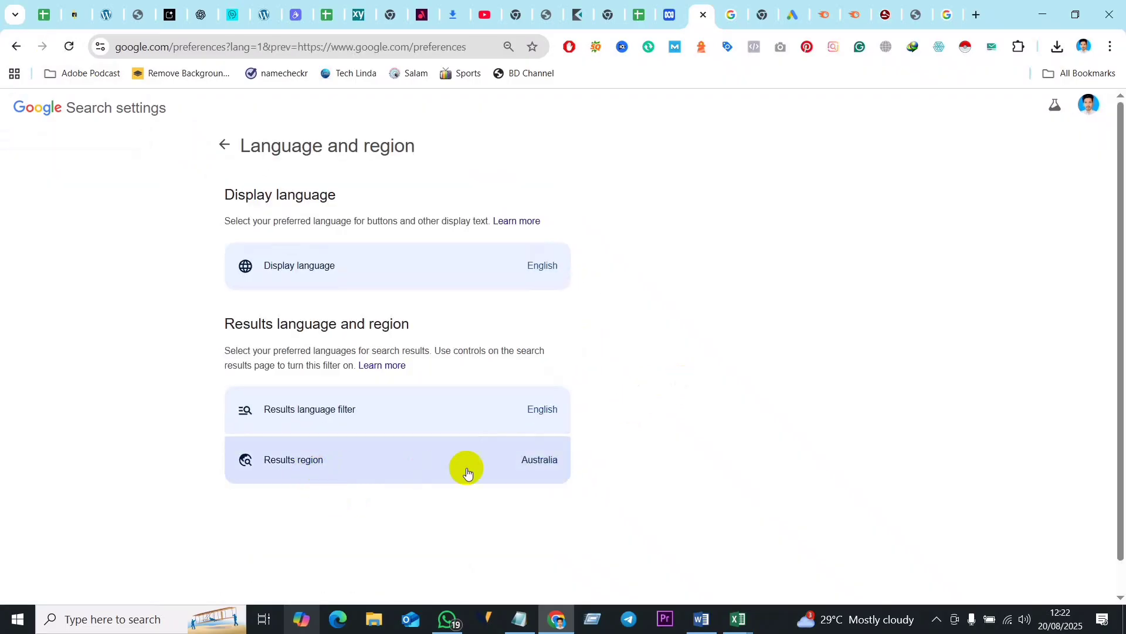
- Set the Google search results region to United States and confirm the choice
{"action": "left_click", "coordinate": [515, 460]}
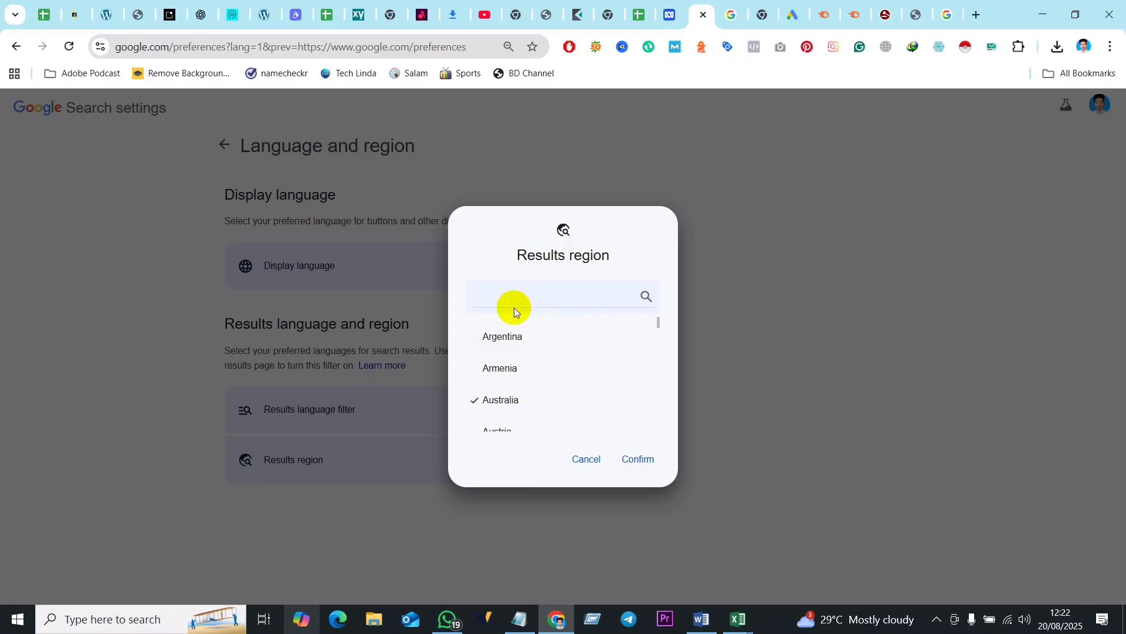
{"action": "key", "text": "u"}
{"action": "key", "text": "n"}
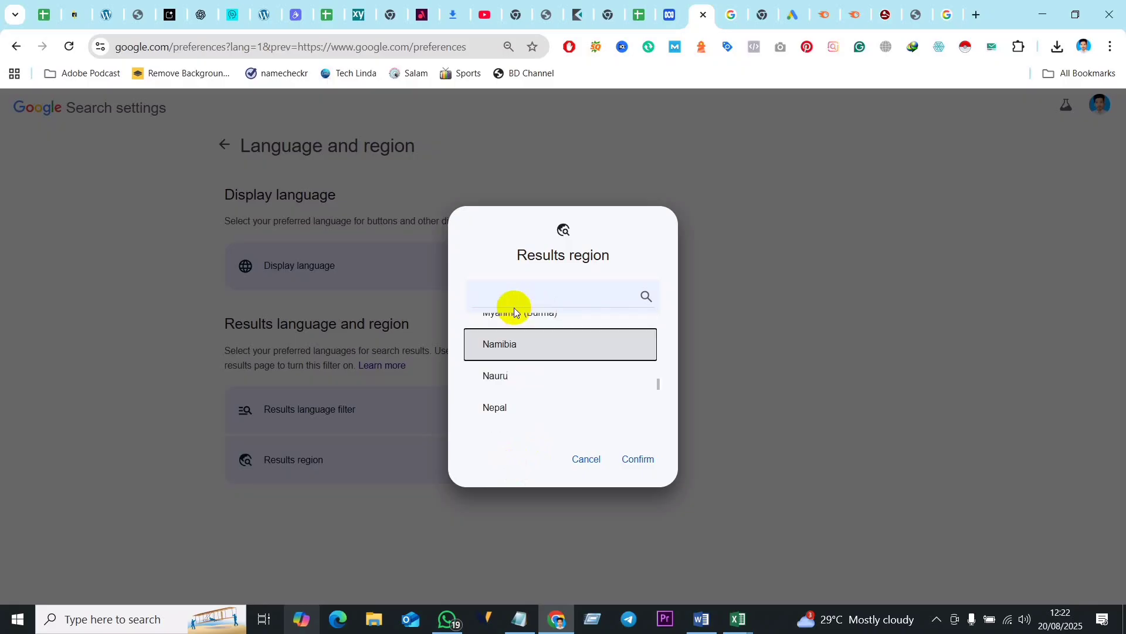
{"action": "key", "text": "i"}
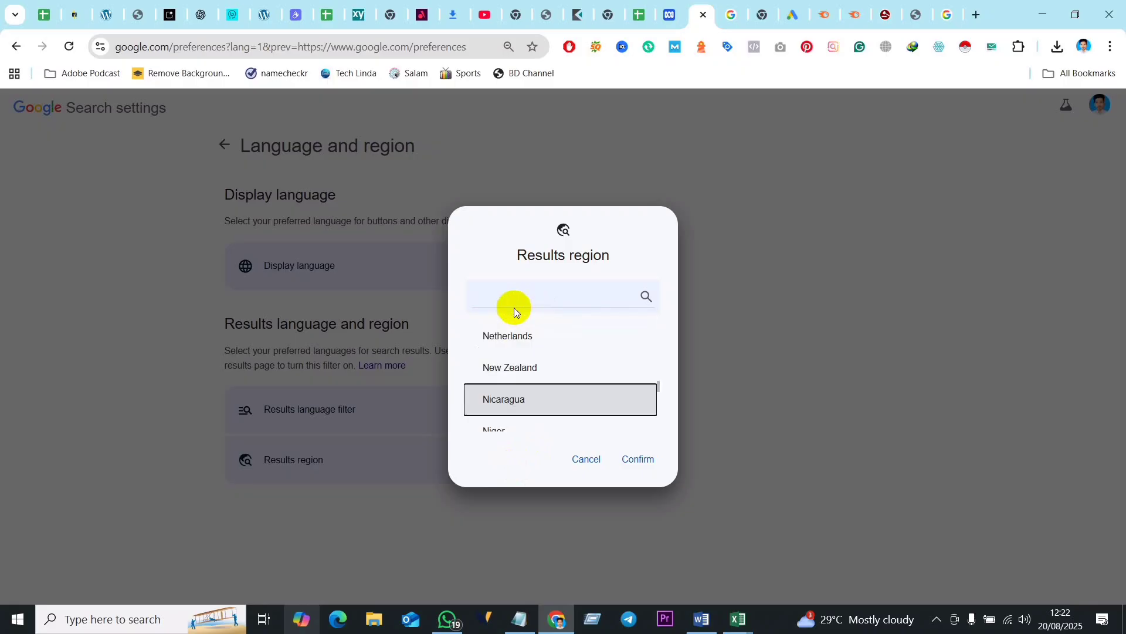
{"action": "left_click", "coordinate": [515, 301]}
{"action": "type", "text": "u"}
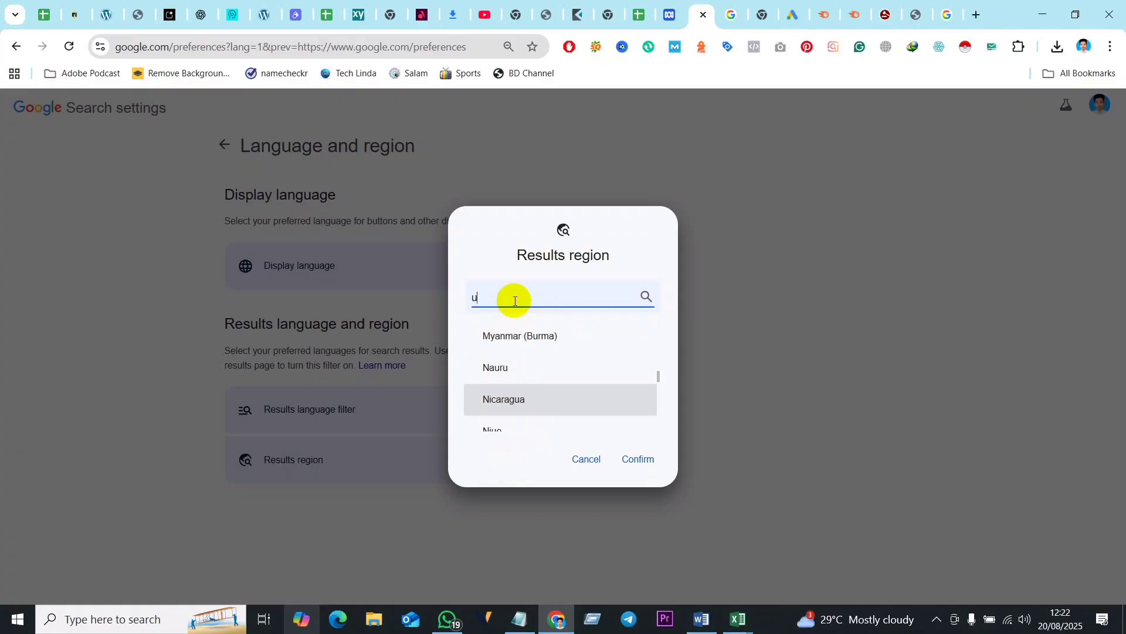
{"action": "type", "text": "ni"}
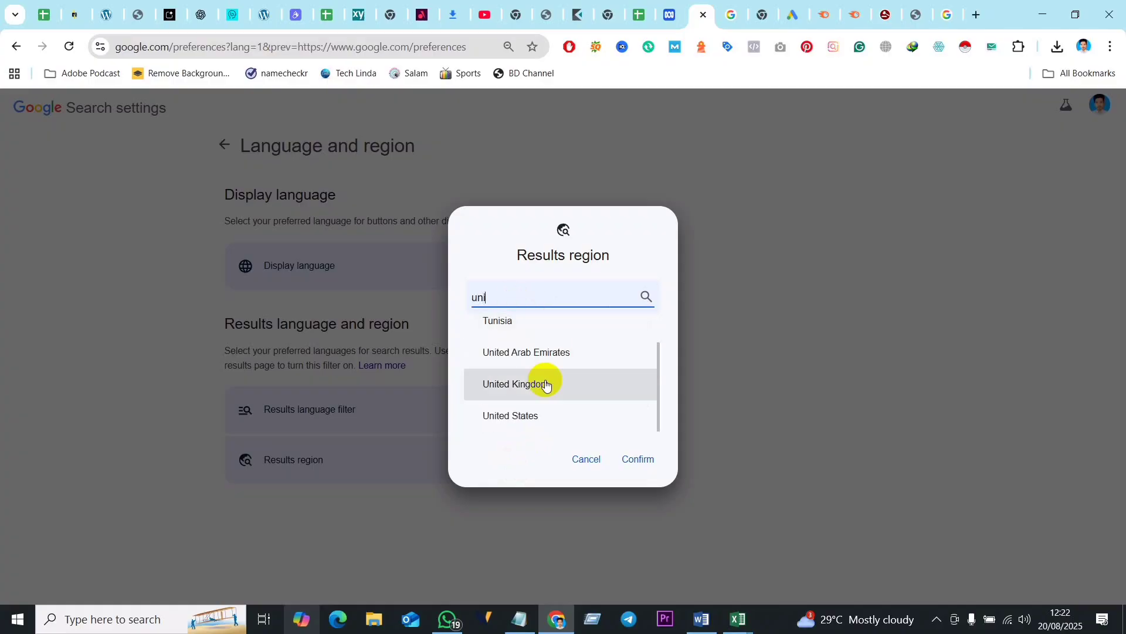
{"action": "left_click", "coordinate": [510, 416]}
{"action": "left_click", "coordinate": [639, 462]}
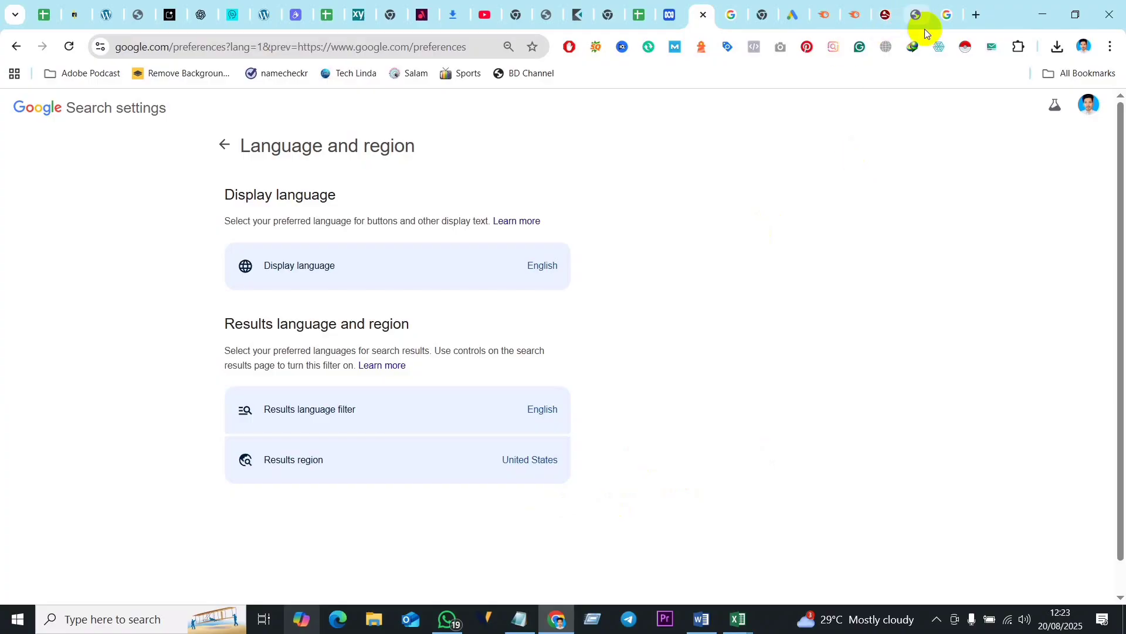
- Reload the "criminal defense attorney salary" allintitle search in its existing tab and check its result count
{"action": "left_click", "coordinate": [946, 15]}
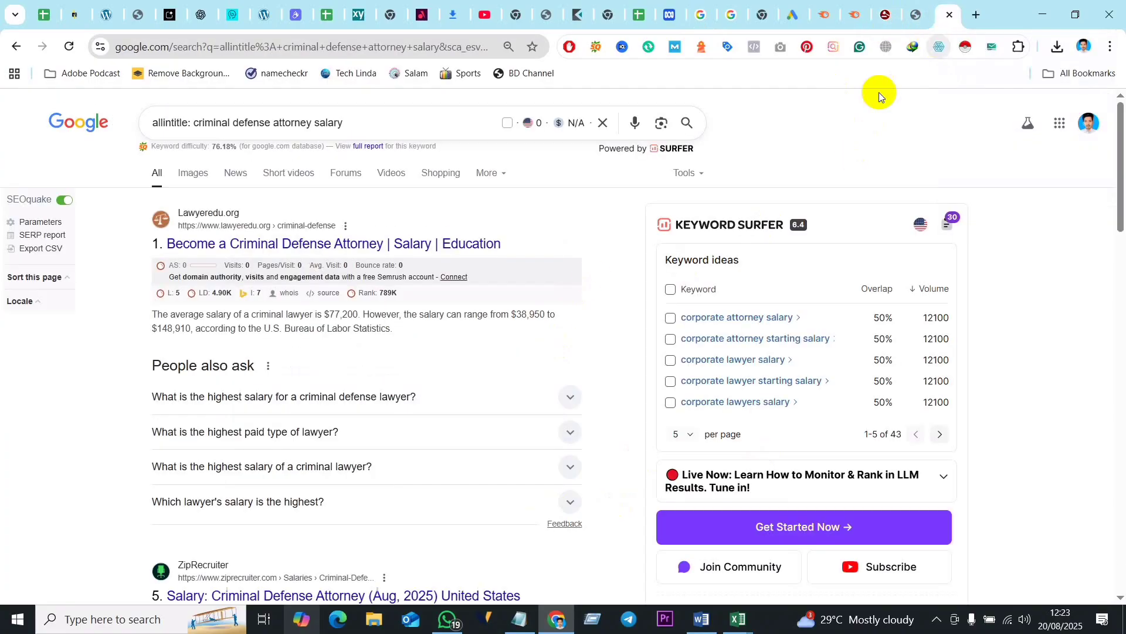
{"action": "left_click", "coordinate": [71, 43]}
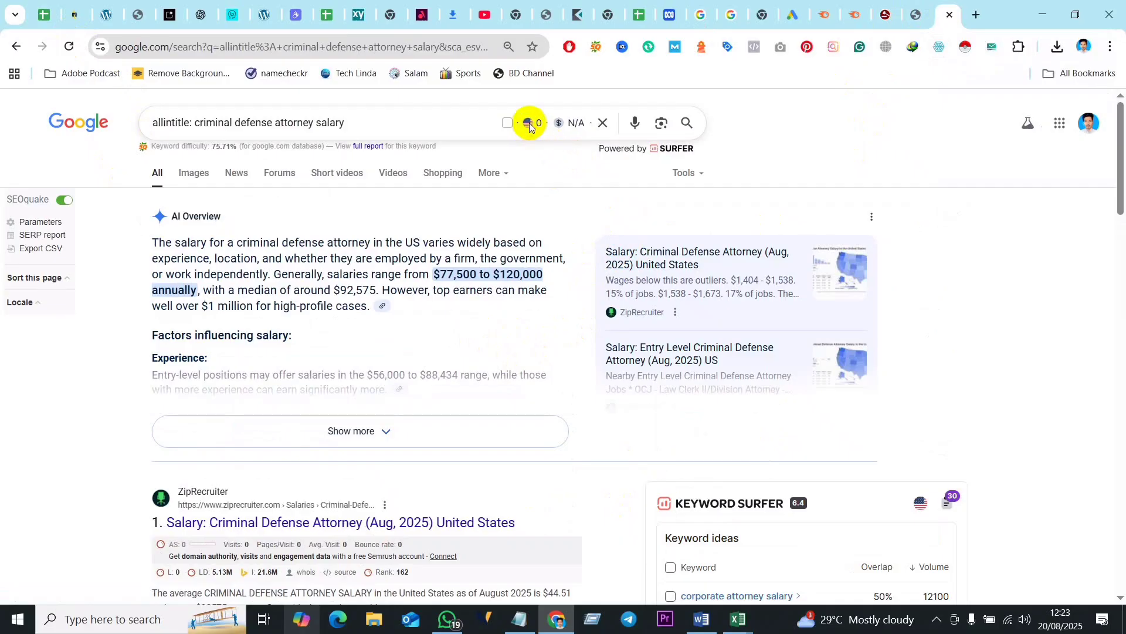
{"action": "left_click", "coordinate": [701, 174]}
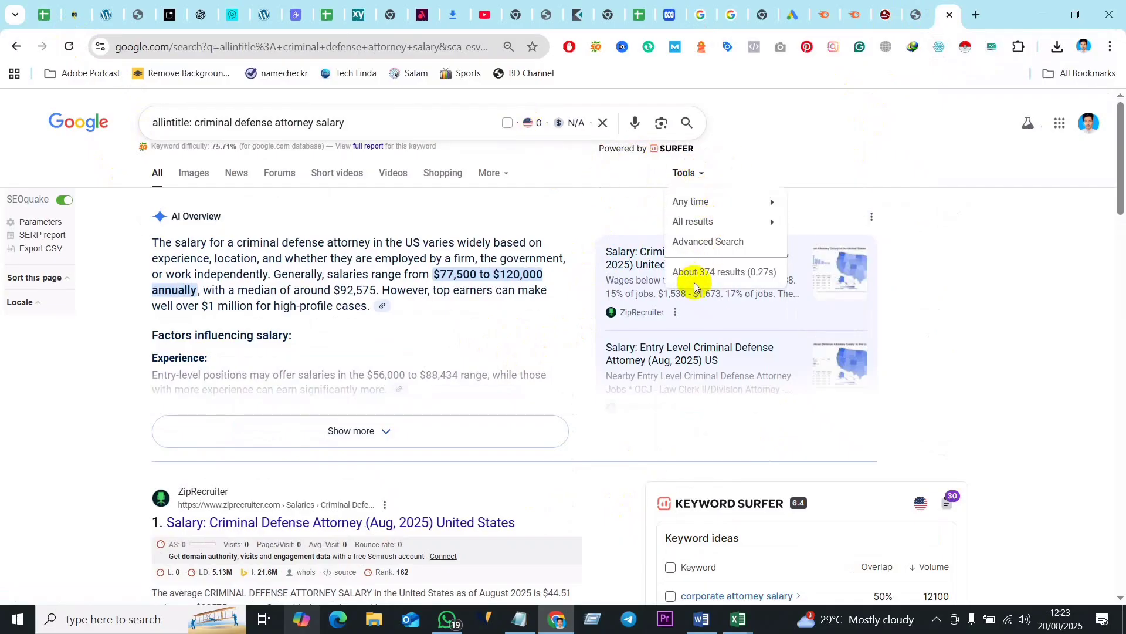
{"action": "left_click", "coordinate": [931, 232]}
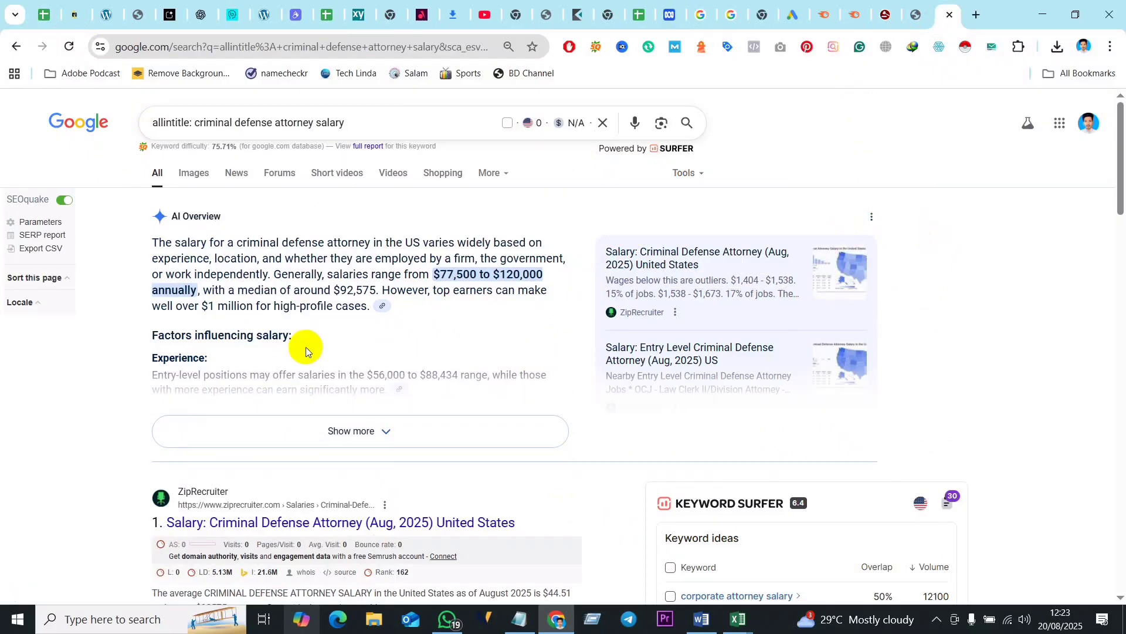
- Remove the space after the colon and rerun the search as "allintitle:criminal defense attorney salary"
{"action": "left_click", "coordinate": [352, 121]}
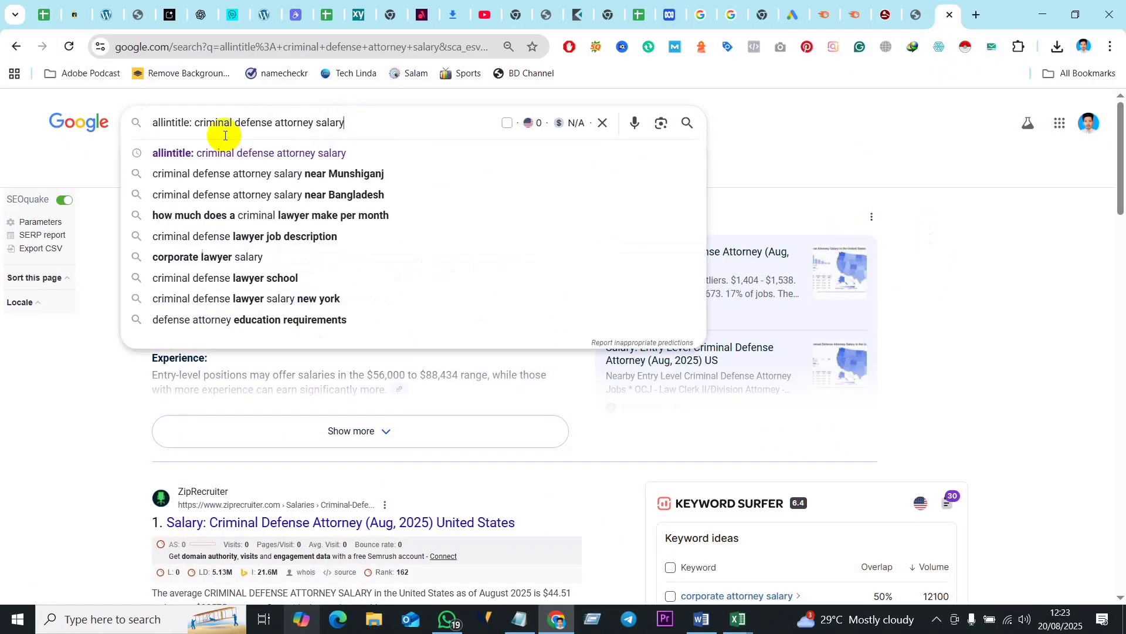
{"action": "left_click", "coordinate": [197, 120]}
{"action": "key", "text": "BackSpace"}
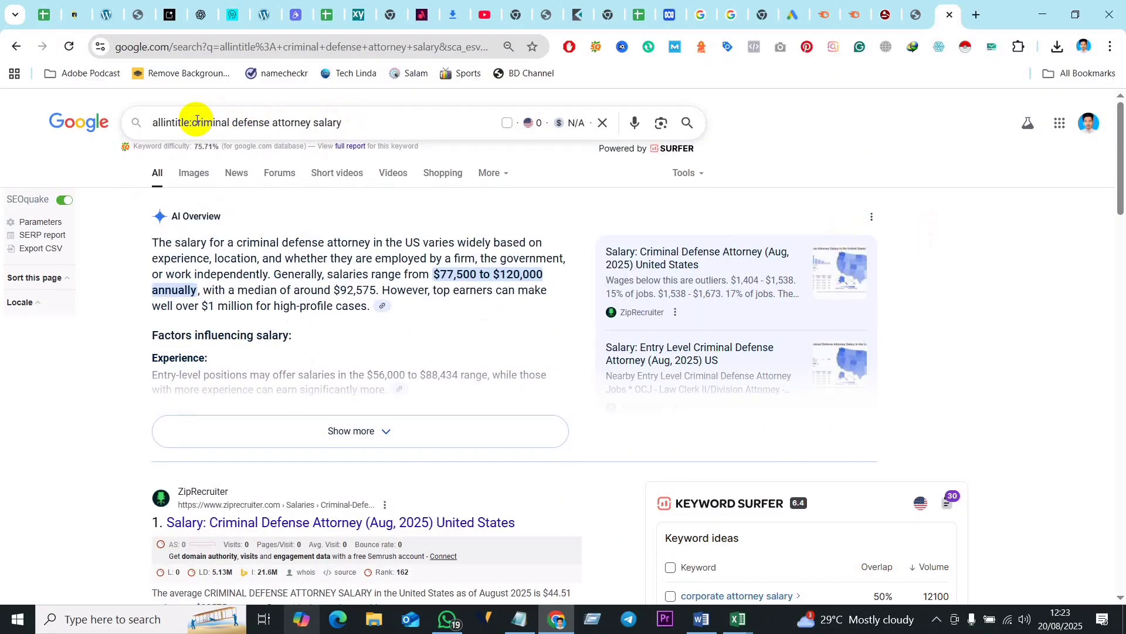
{"action": "left_click", "coordinate": [377, 124]}
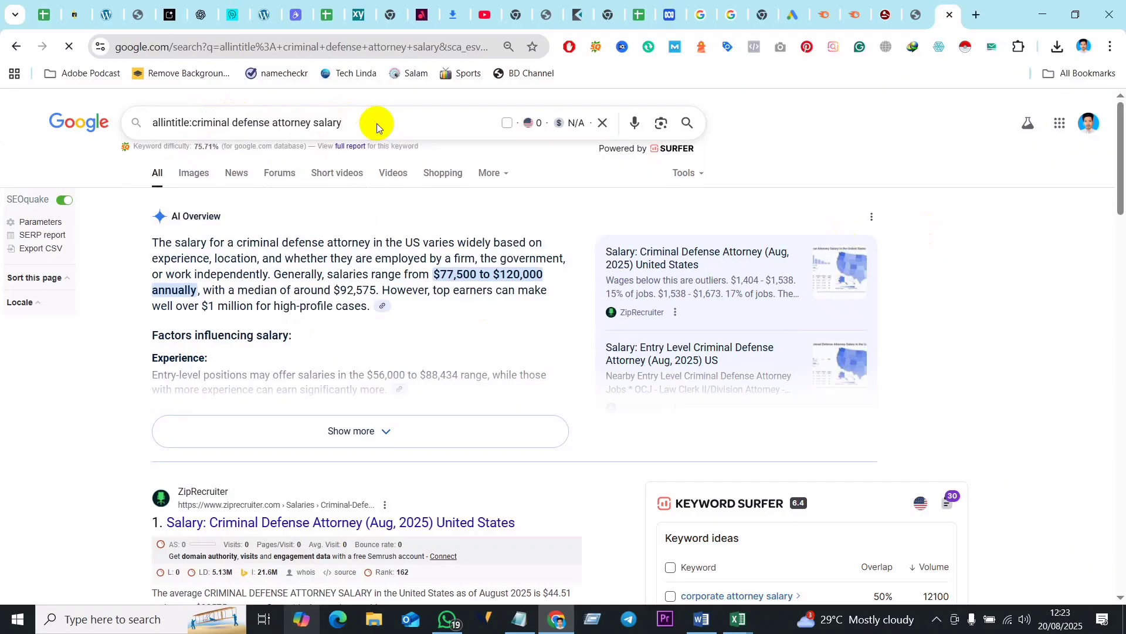
{"action": "key", "text": "Return"}
- Check the search location in the results page footer, the result count and the results filter options
{"action": "scroll", "coordinate": [278, 319], "scroll_direction": "down", "scroll_amount": 5}
{"action": "scroll", "coordinate": [277, 320], "scroll_direction": "down", "scroll_amount": 20}
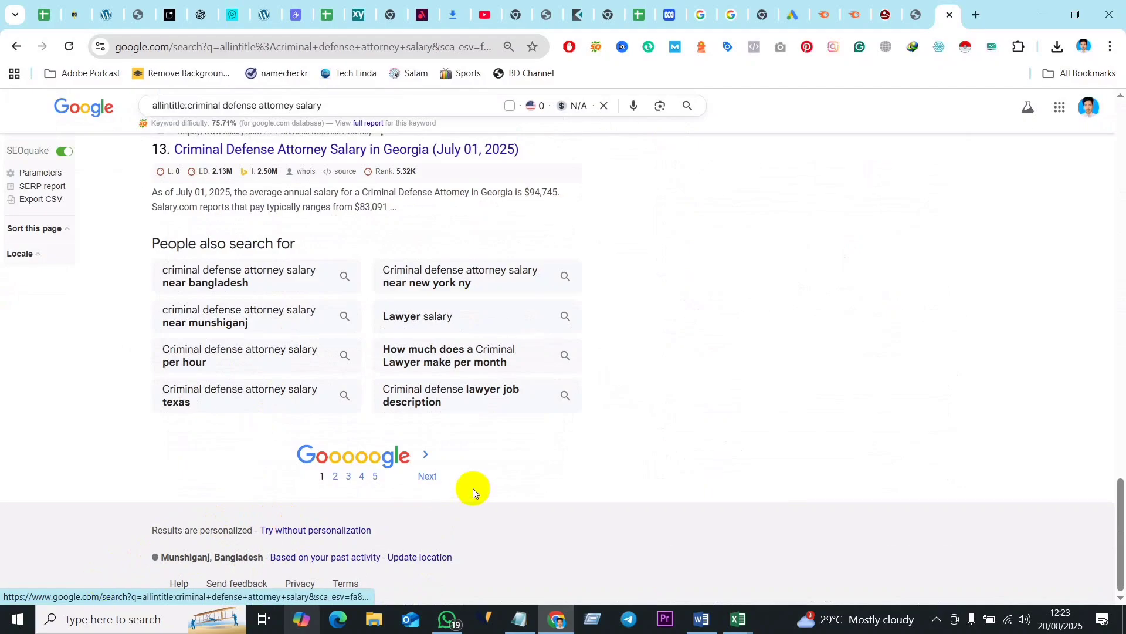
{"action": "scroll", "coordinate": [626, 467], "scroll_direction": "up", "scroll_amount": 20}
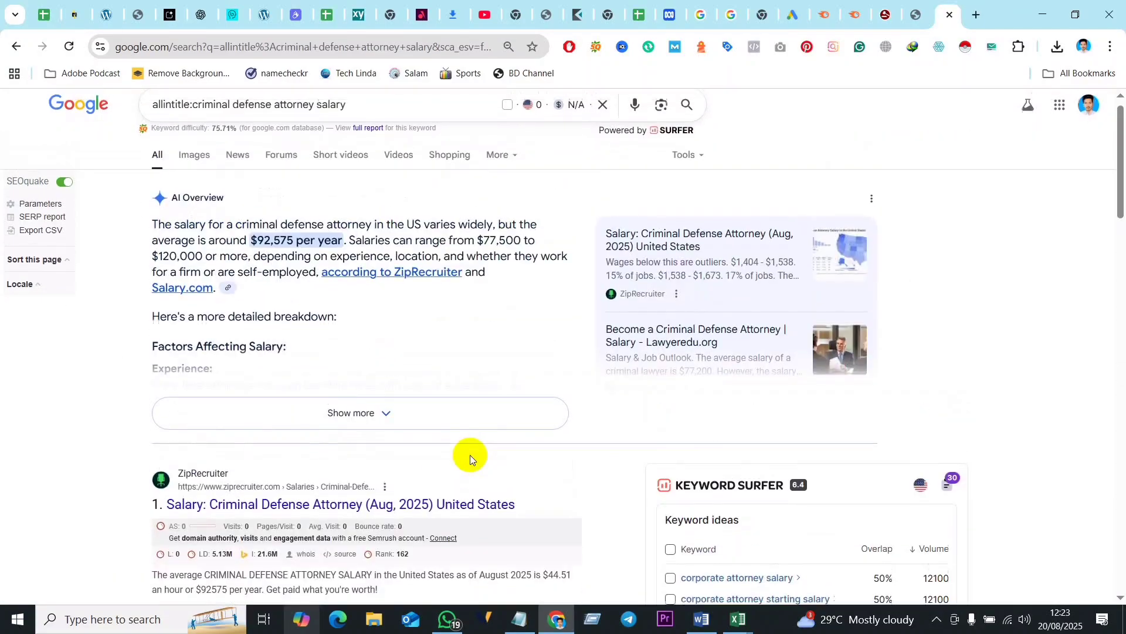
{"action": "scroll", "coordinate": [470, 455], "scroll_direction": "up", "scroll_amount": 1}
{"action": "left_click", "coordinate": [685, 176]}
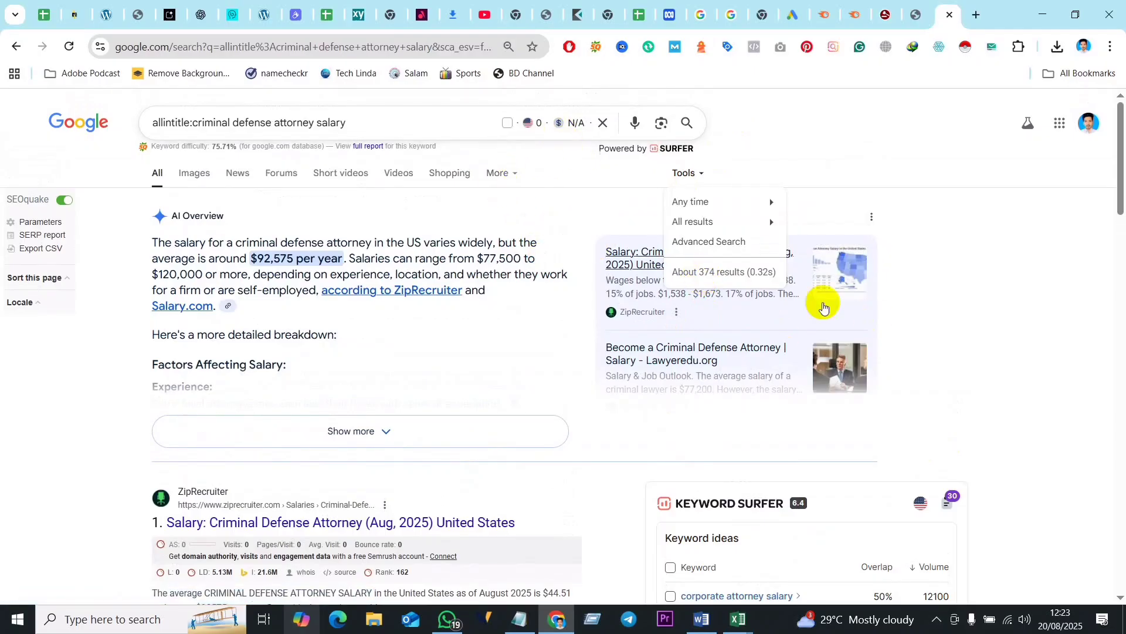
{"action": "left_click", "coordinate": [692, 222]}
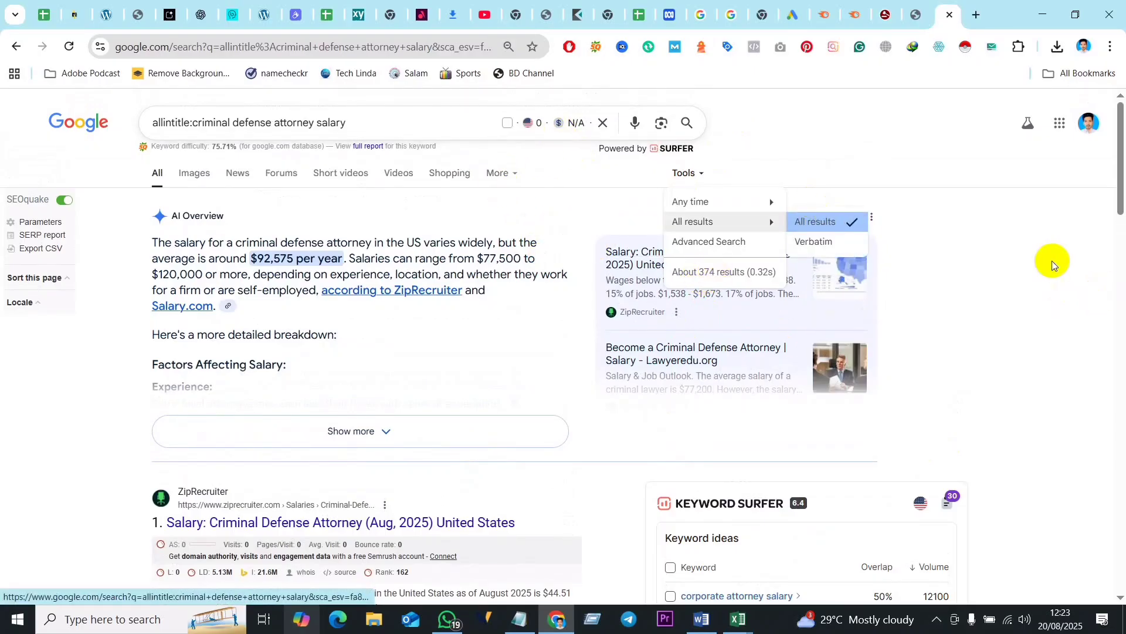
{"action": "left_click", "coordinate": [1006, 244]}
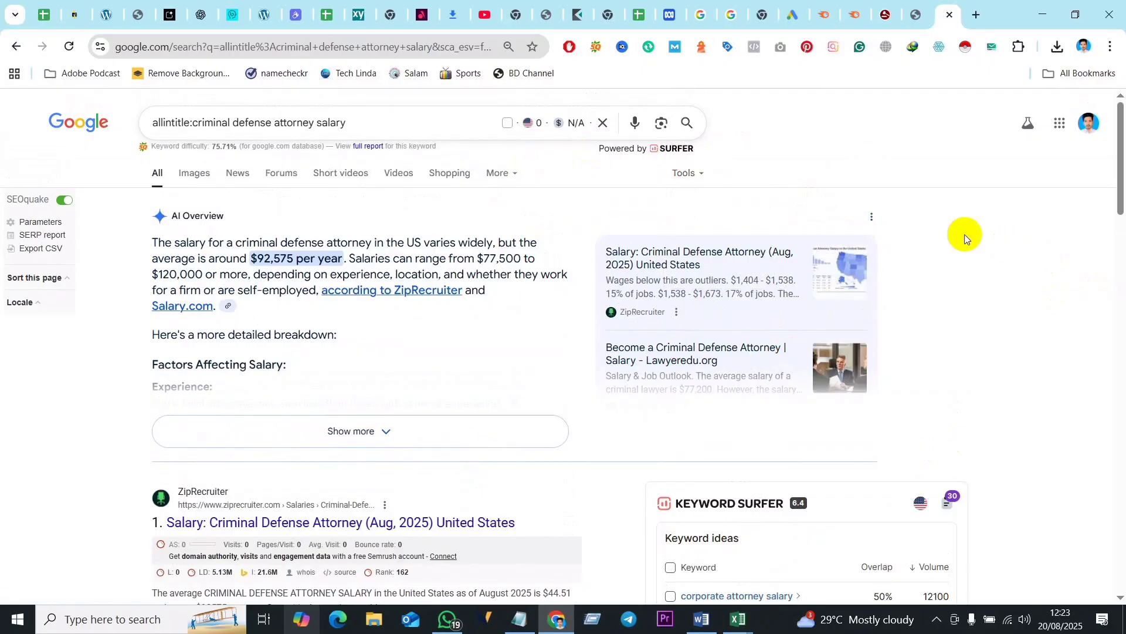
- Return to the Semrush keyword overview for "criminal defense attorney salary" and examine its volume by country, keyword difficulty and keyword variations
{"action": "left_click", "coordinate": [920, 14]}
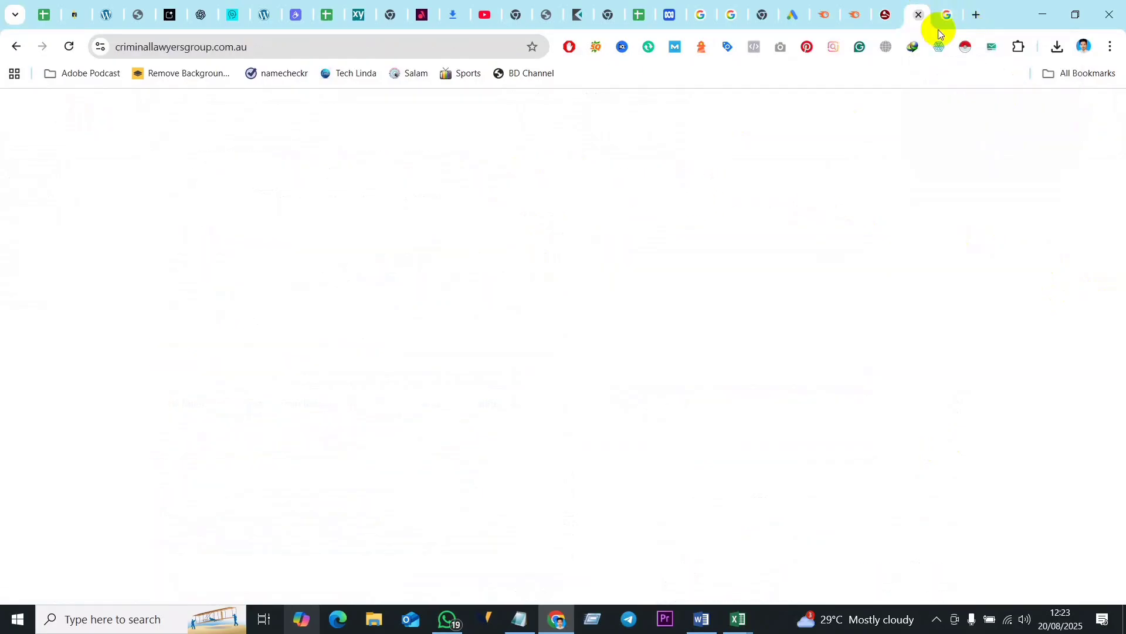
{"action": "left_click", "coordinate": [857, 16]}
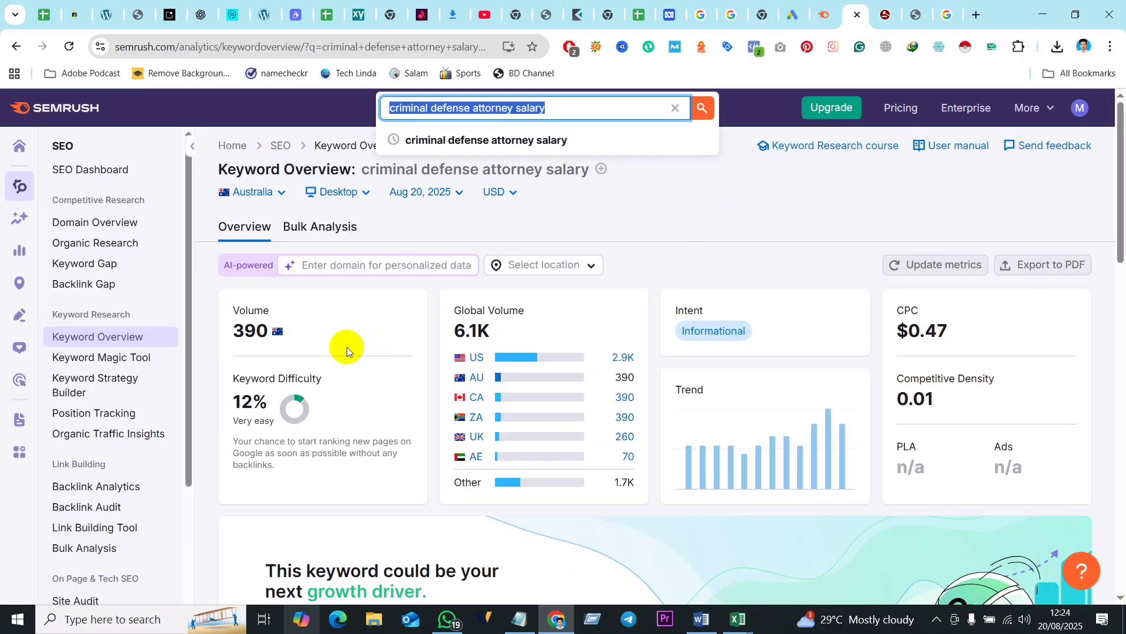
{"action": "scroll", "coordinate": [431, 346], "scroll_direction": "down", "scroll_amount": 3}
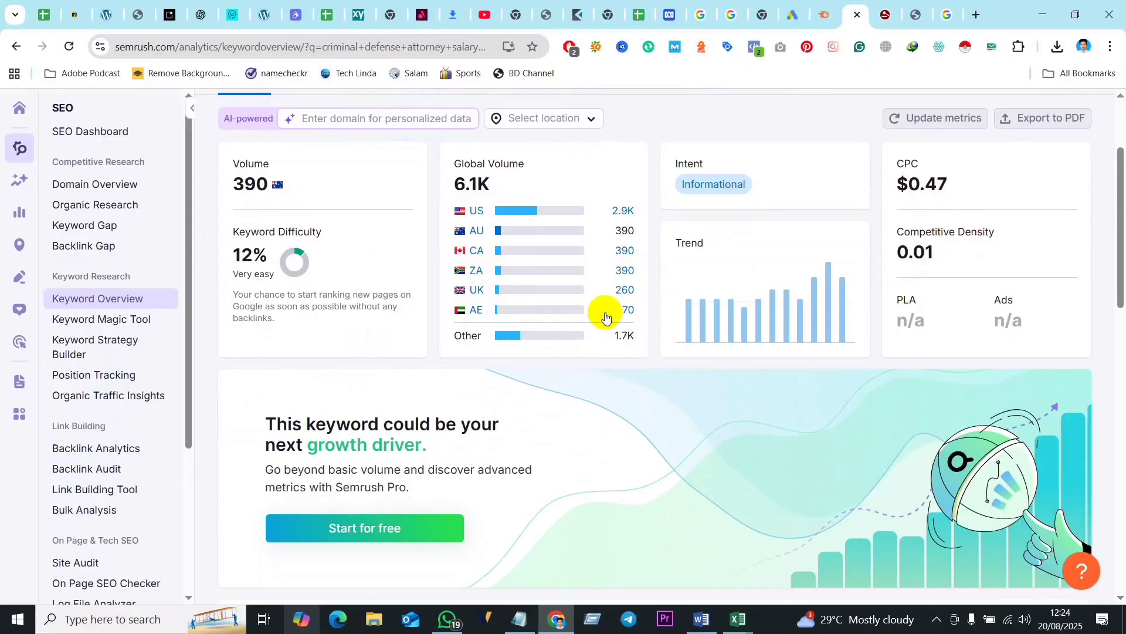
{"action": "scroll", "coordinate": [586, 320], "scroll_direction": "down", "scroll_amount": 1}
{"action": "scroll", "coordinate": [575, 329], "scroll_direction": "down", "scroll_amount": 5}
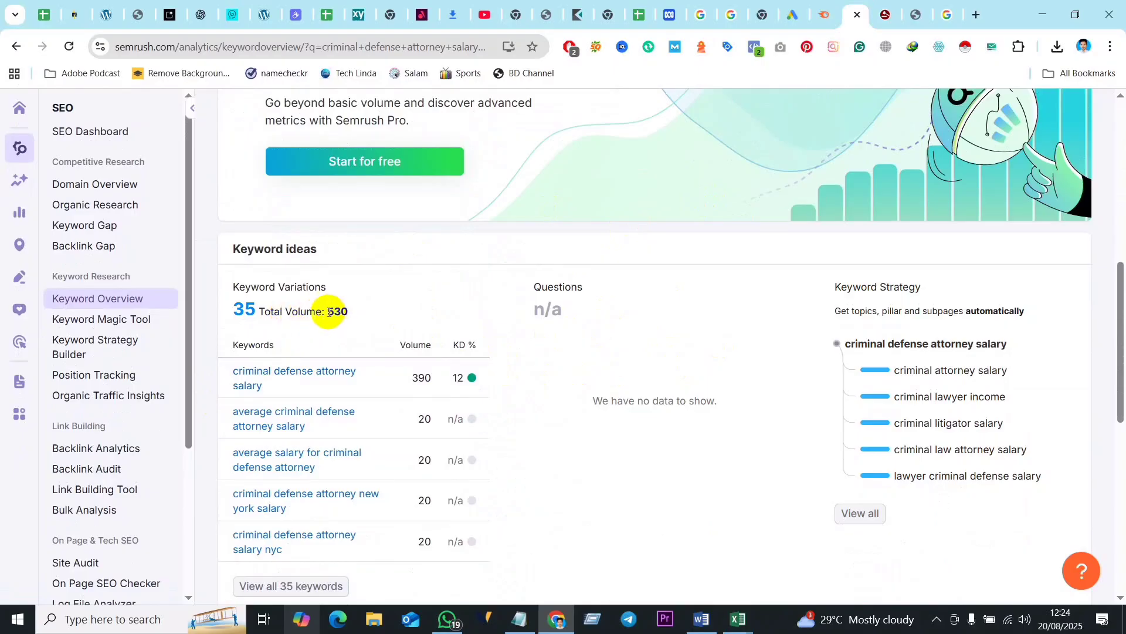
{"action": "left_click_drag", "start_coordinate": [327, 311], "coordinate": [344, 311]}
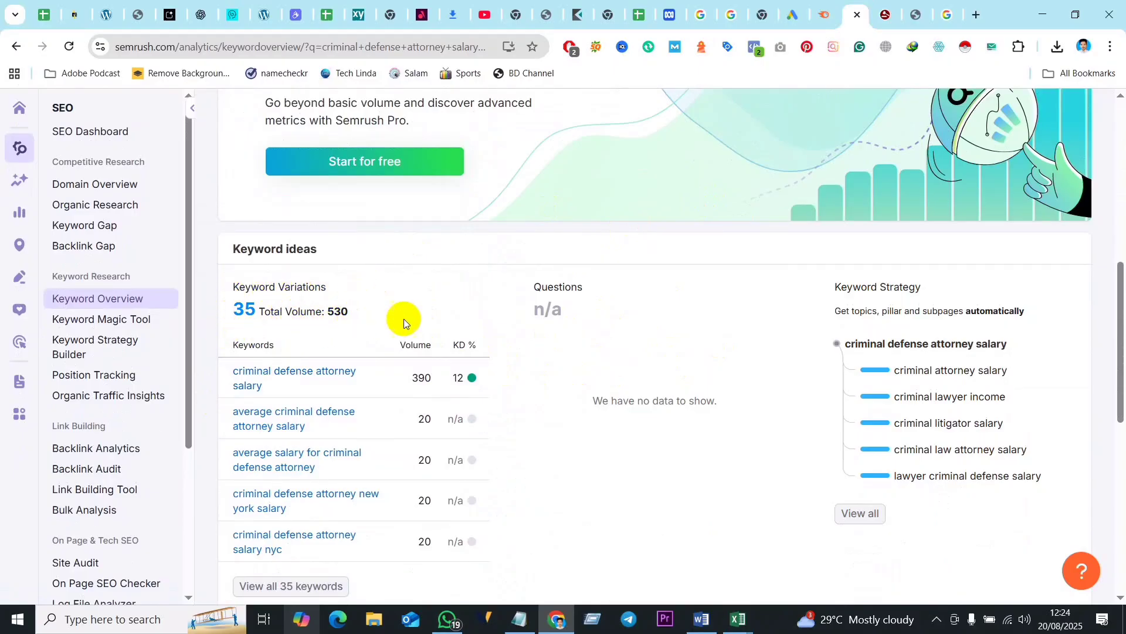
{"action": "scroll", "coordinate": [597, 378], "scroll_direction": "down", "scroll_amount": 4}
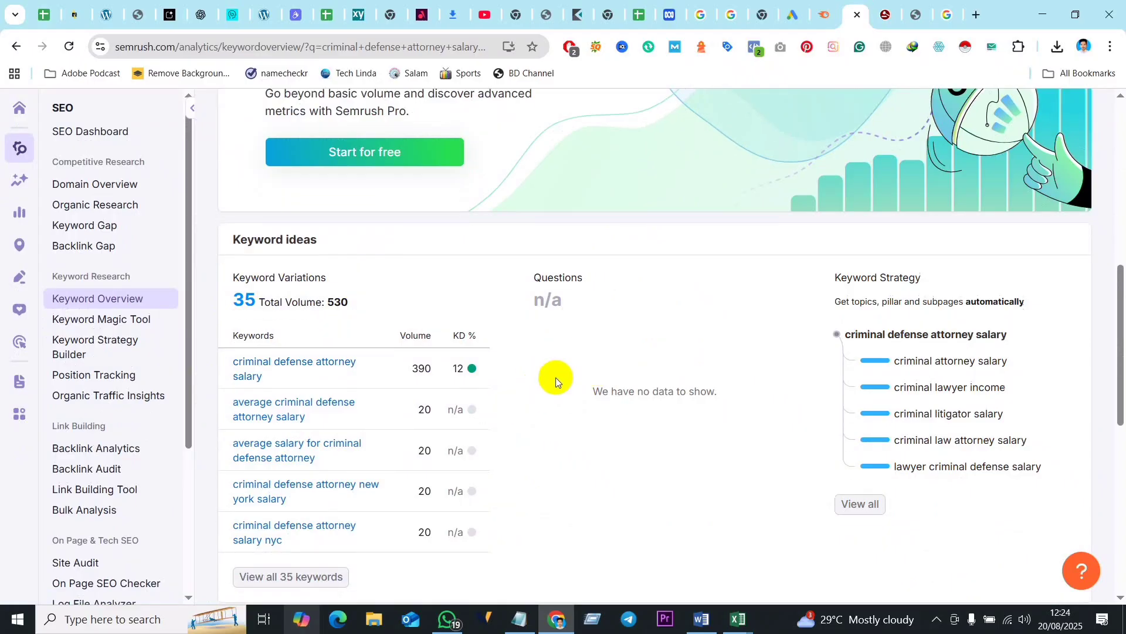
{"action": "scroll", "coordinate": [565, 354], "scroll_direction": "up", "scroll_amount": 3}
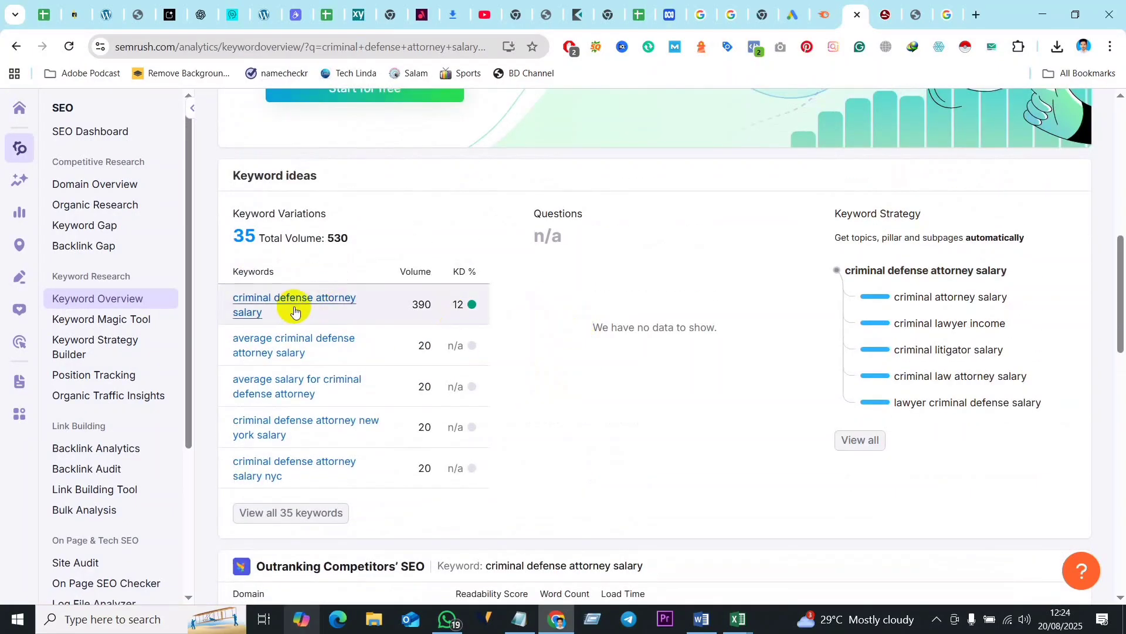
{"action": "scroll", "coordinate": [465, 352], "scroll_direction": "down", "scroll_amount": 3}
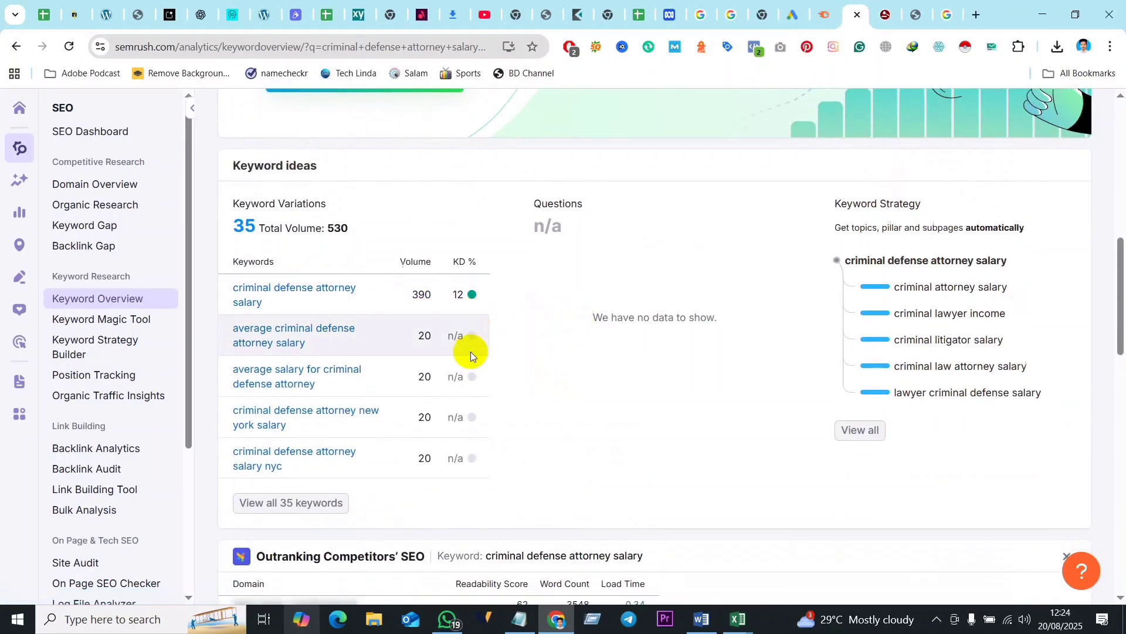
{"action": "scroll", "coordinate": [377, 367], "scroll_direction": "up", "scroll_amount": 4}
{"action": "scroll", "coordinate": [757, 359], "scroll_direction": "up", "scroll_amount": 7}
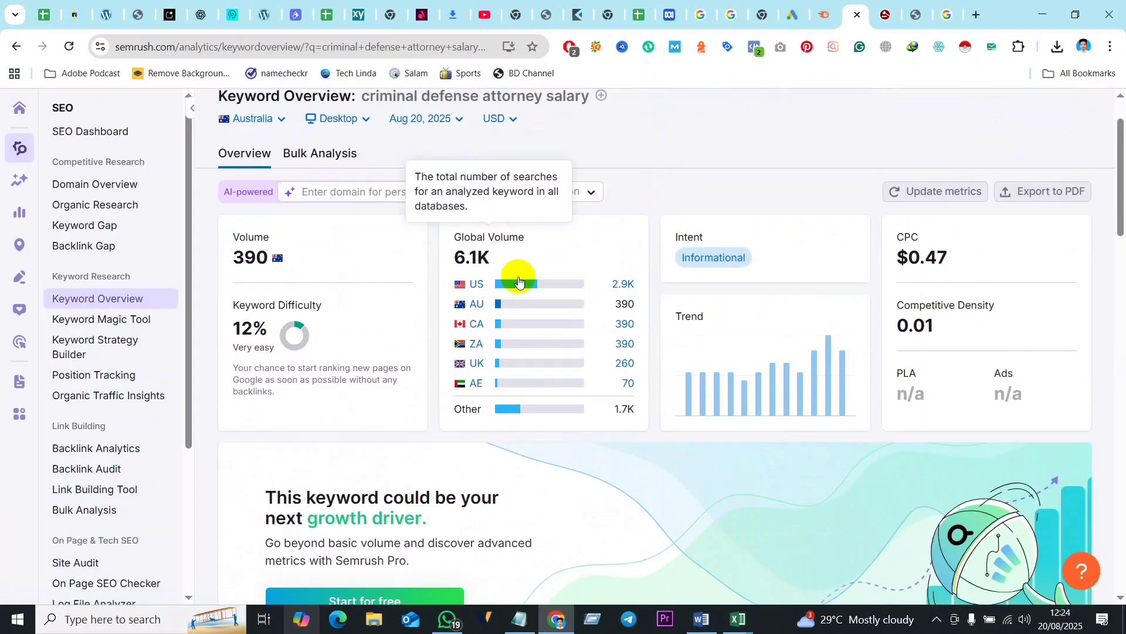
{"action": "scroll", "coordinate": [511, 385], "scroll_direction": "down", "scroll_amount": 9}
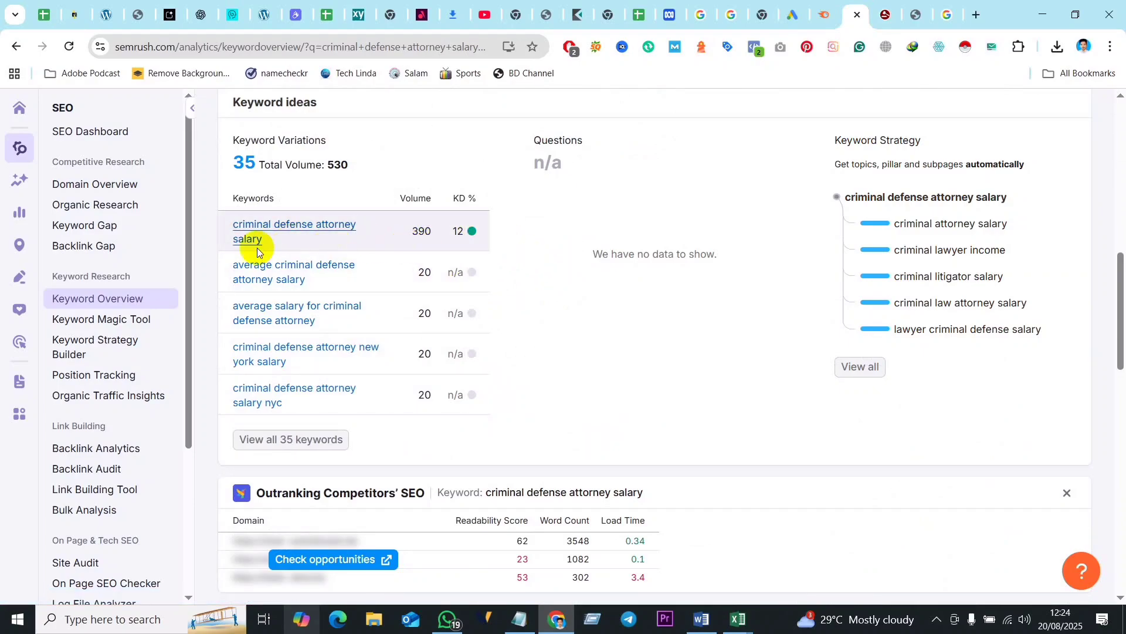
- Open an empty Keyword Overview search form by way of the SEO Dashboard
{"action": "mouse_move", "coordinate": [458, 231]}
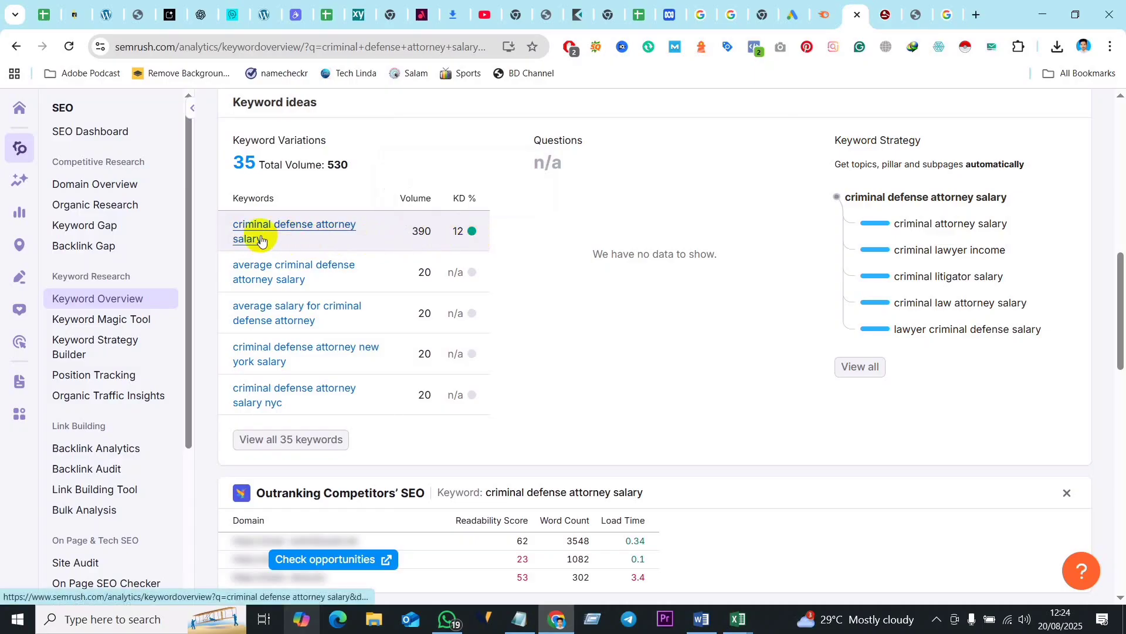
{"action": "scroll", "coordinate": [285, 239], "scroll_direction": "up", "scroll_amount": 3}
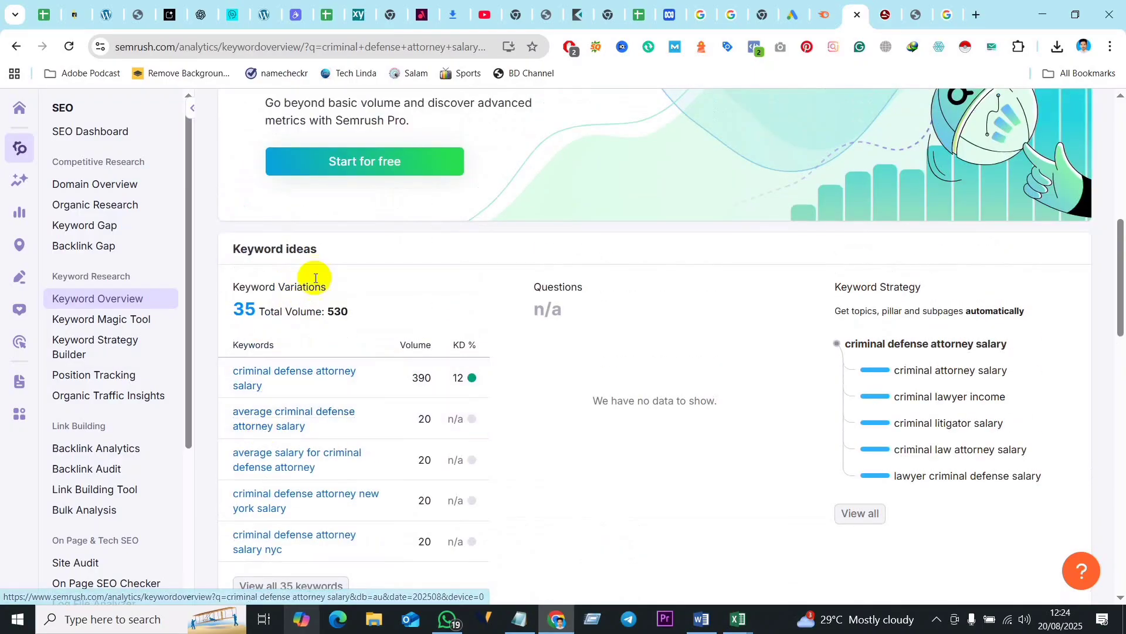
{"action": "left_click", "coordinate": [92, 131]}
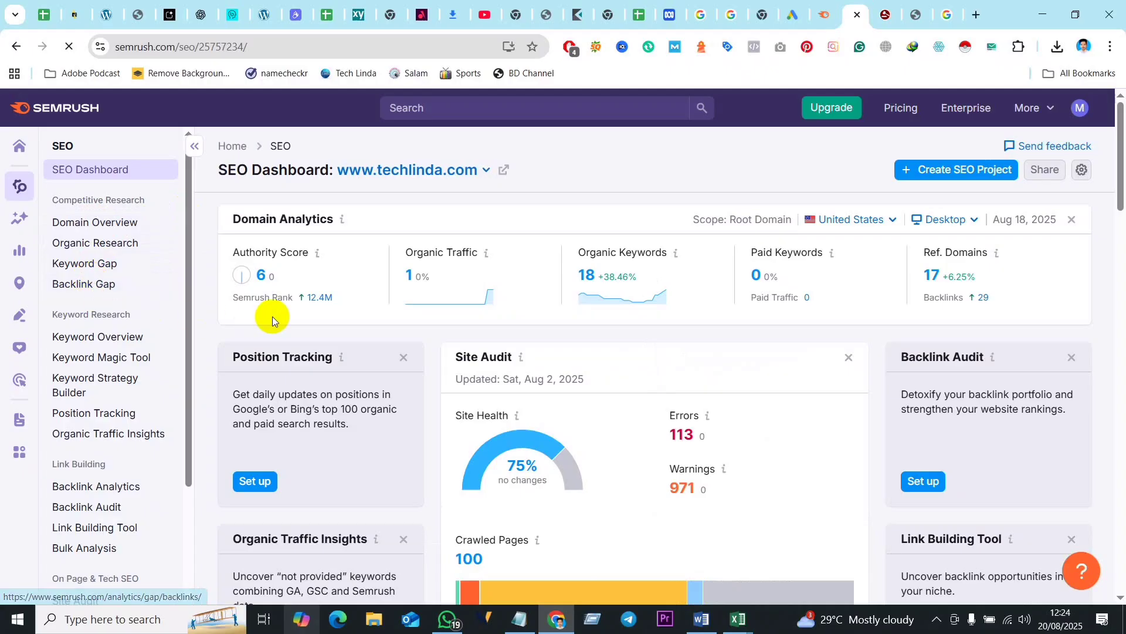
{"action": "left_click", "coordinate": [98, 338]}
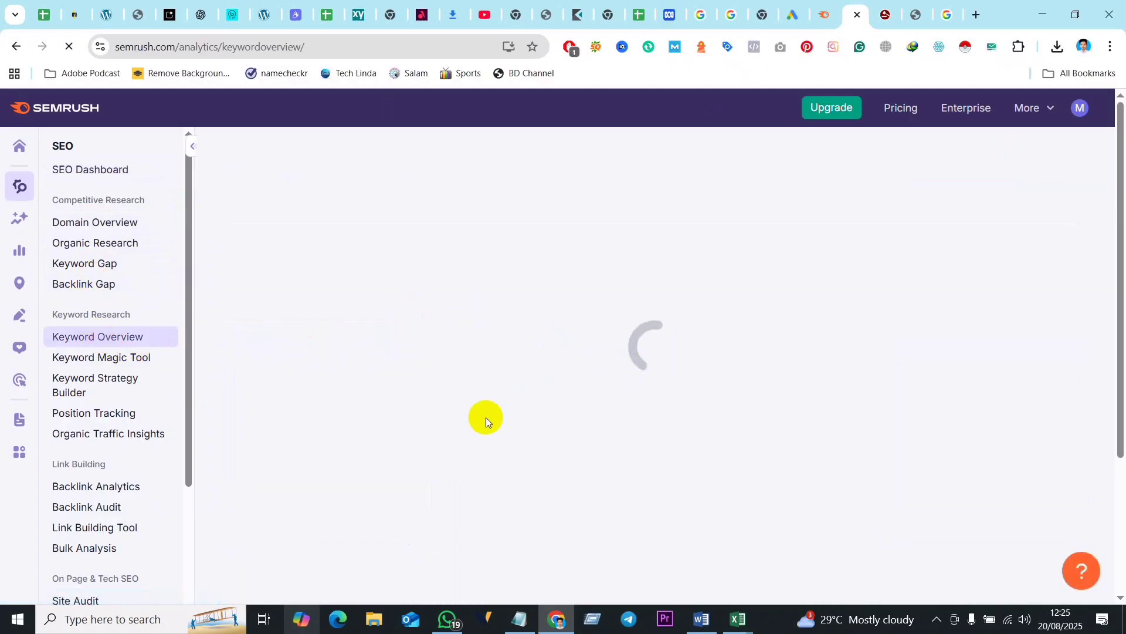
{"action": "scroll", "coordinate": [649, 432], "scroll_direction": "down", "scroll_amount": 4}
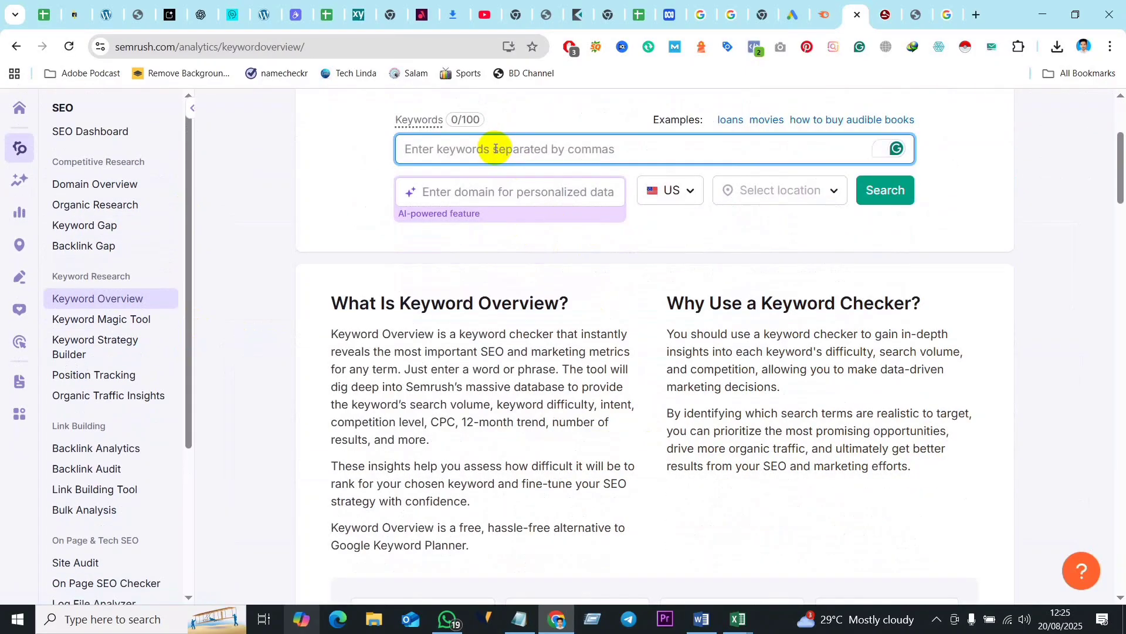
- Switch to the Keyword Research workbook in Excel and copy the keyword "criminal defence lawyers sydney"
{"action": "left_click", "coordinate": [734, 626]}
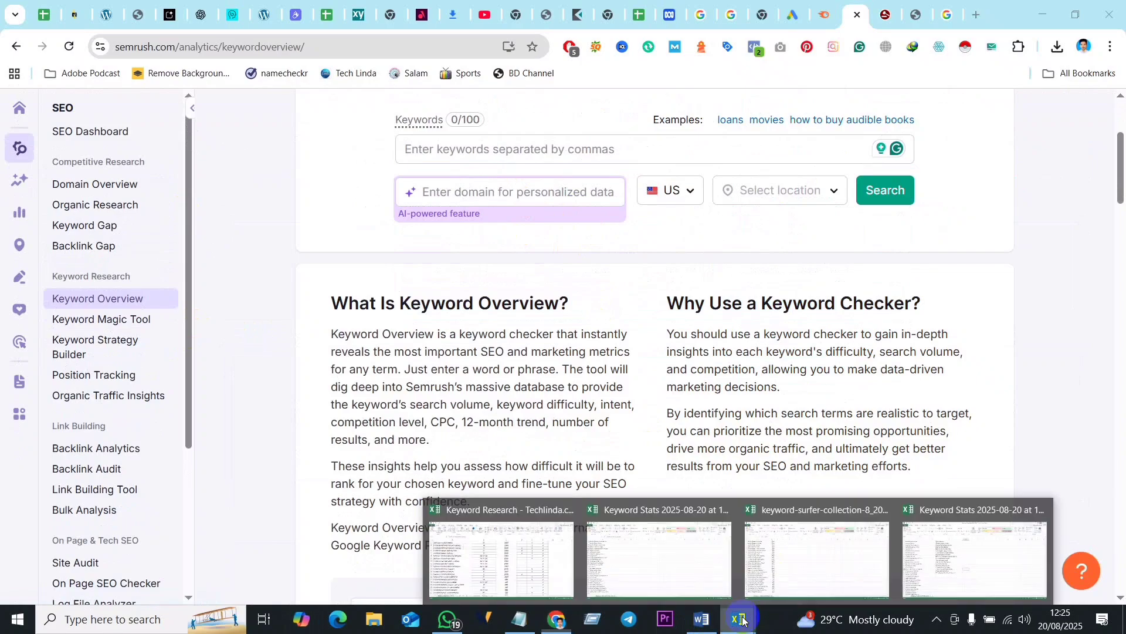
{"action": "left_click", "coordinate": [567, 538]}
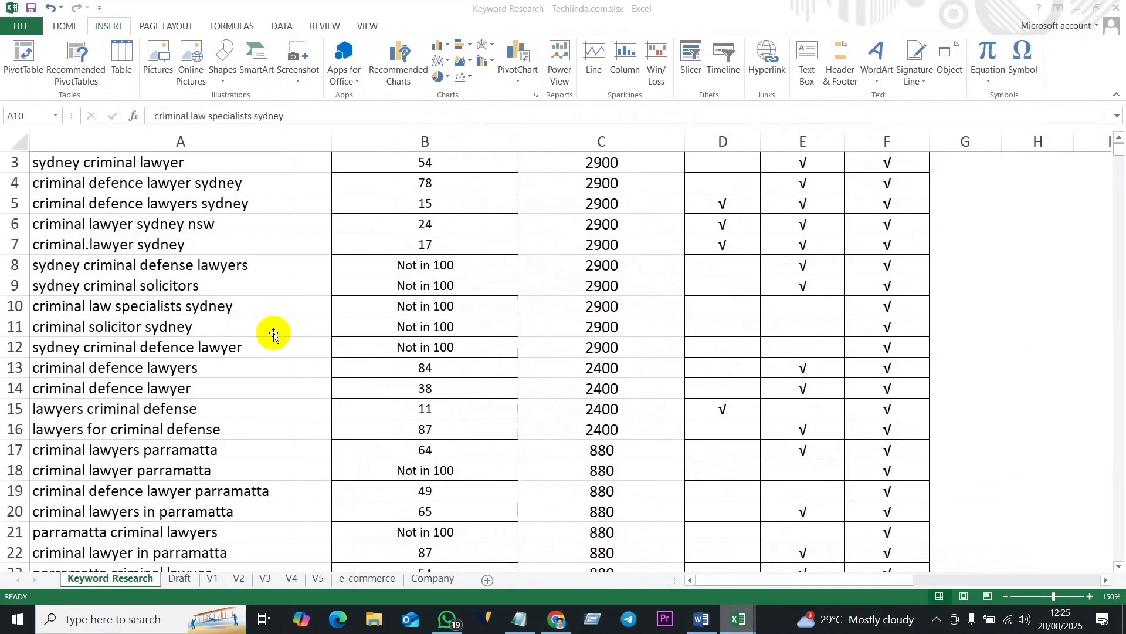
{"action": "left_click", "coordinate": [230, 306]}
{"action": "scroll", "coordinate": [226, 306], "scroll_direction": "up", "scroll_amount": 1}
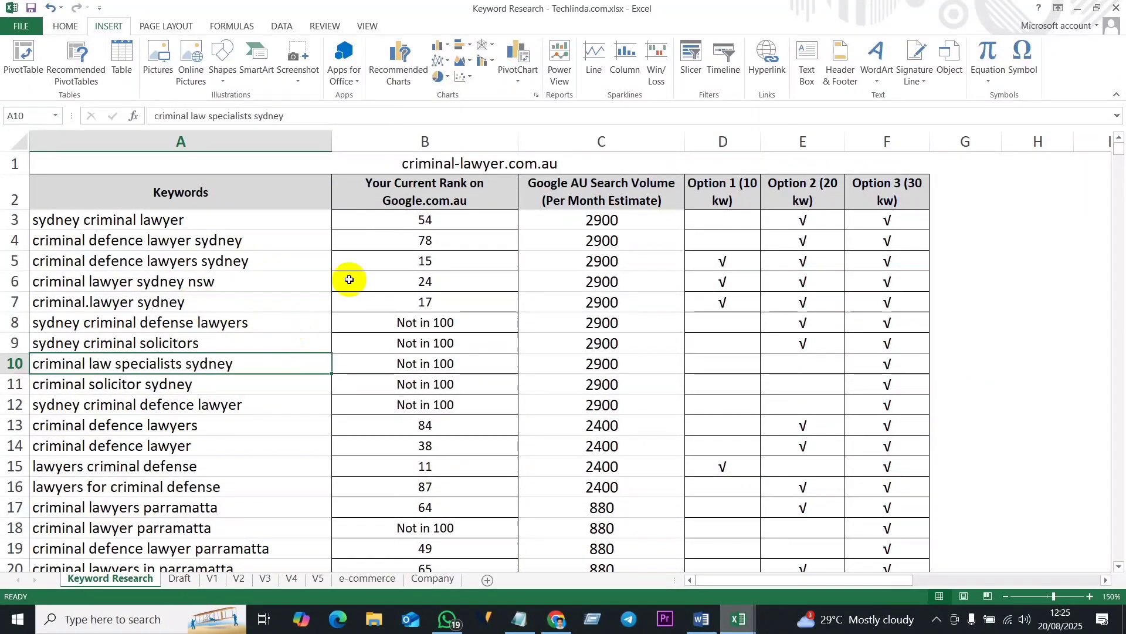
{"action": "left_click", "coordinate": [232, 263]}
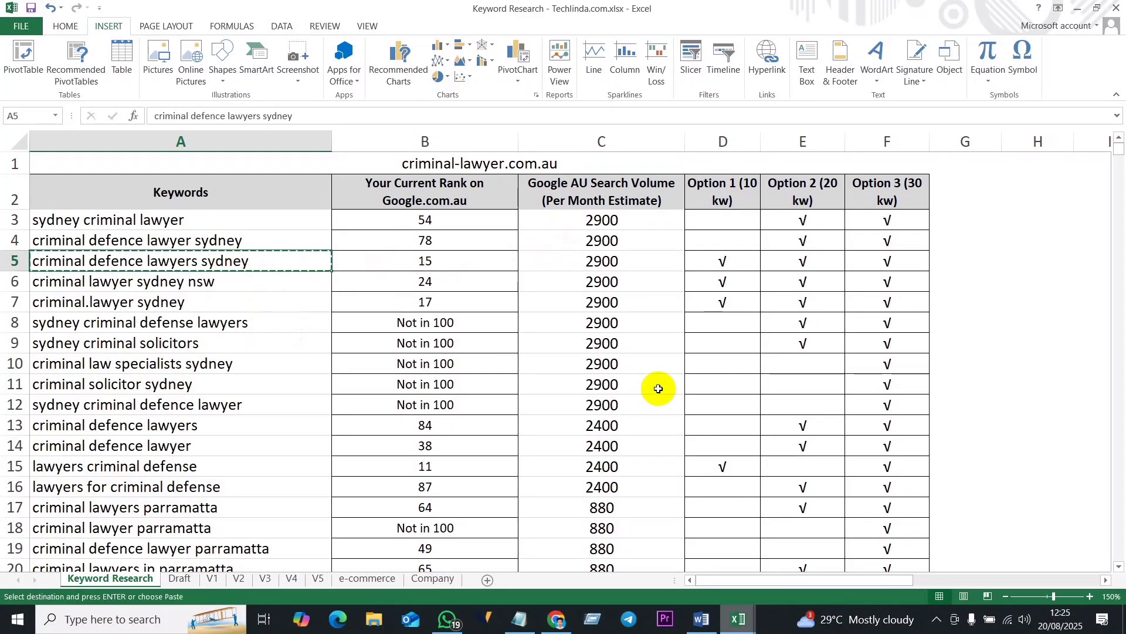
- Return to Semrush in Chrome and run a site search for the copied keyword "criminal defence lawyers sydney"
{"action": "left_click", "coordinate": [557, 619]}
{"action": "left_click", "coordinate": [480, 148]}
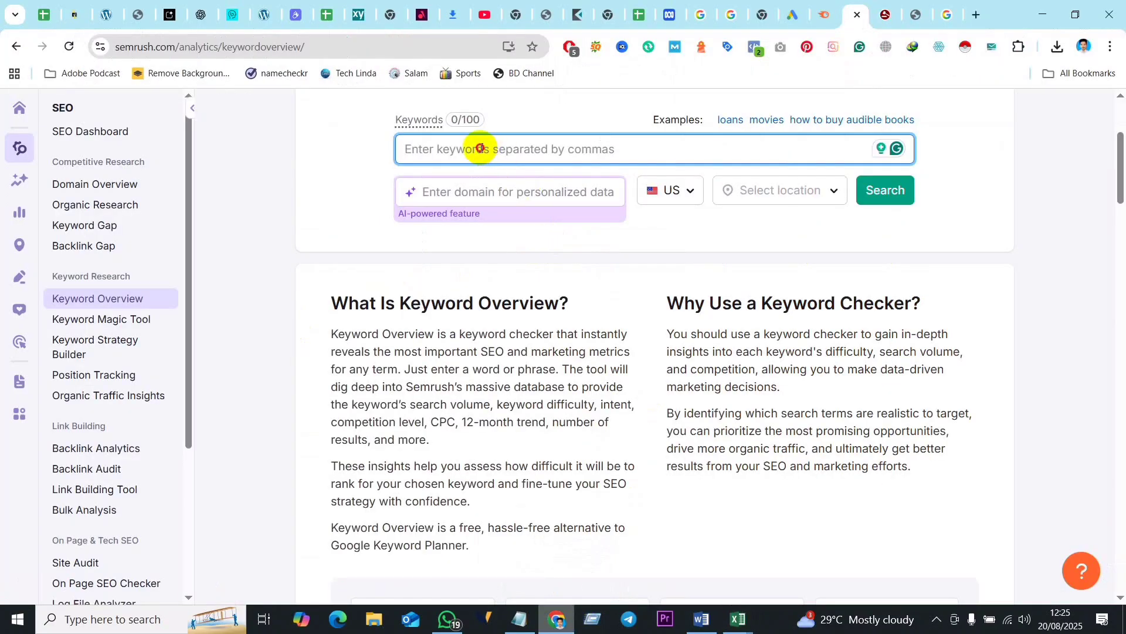
{"action": "type", "text": "criminal defence lawyers sydney"}
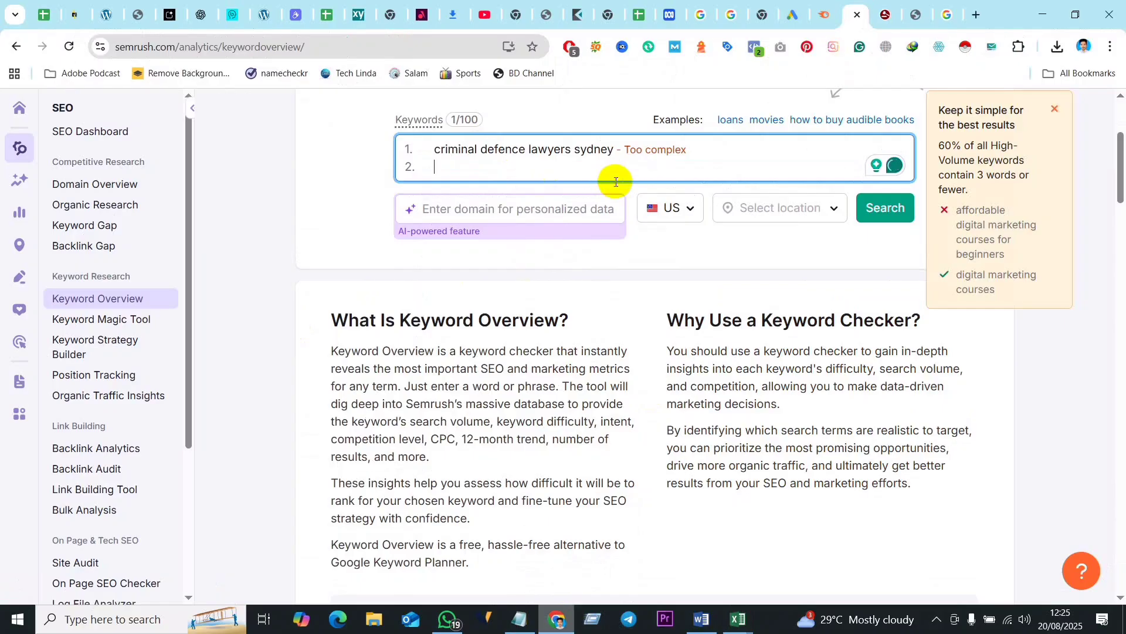
{"action": "key", "text": "BackSpace"}
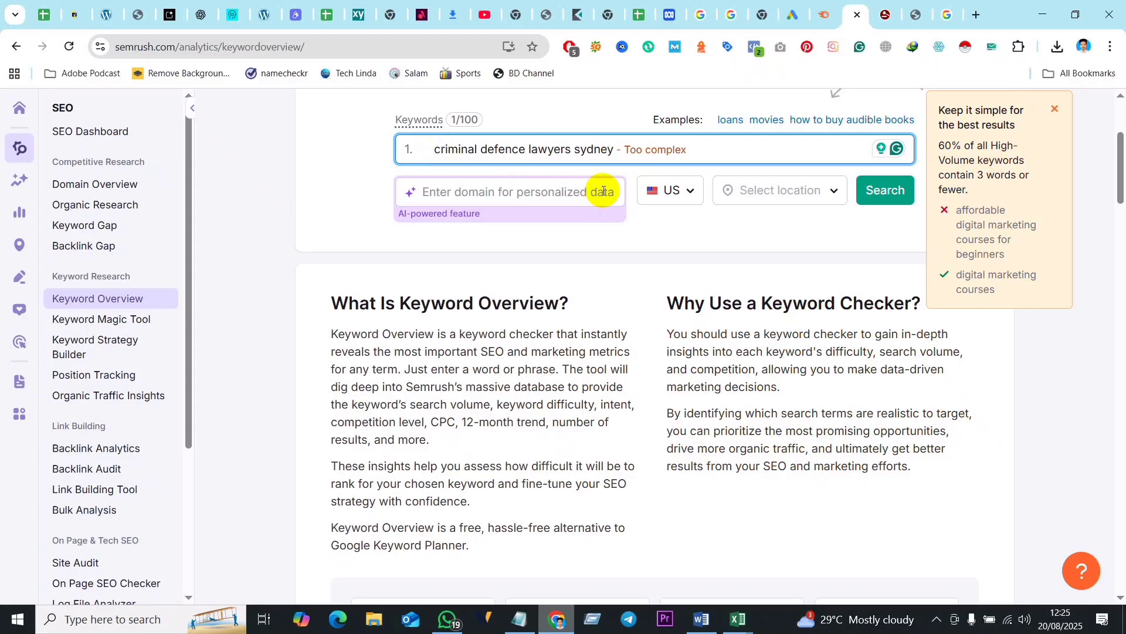
{"action": "scroll", "coordinate": [583, 304], "scroll_direction": "up", "scroll_amount": 4}
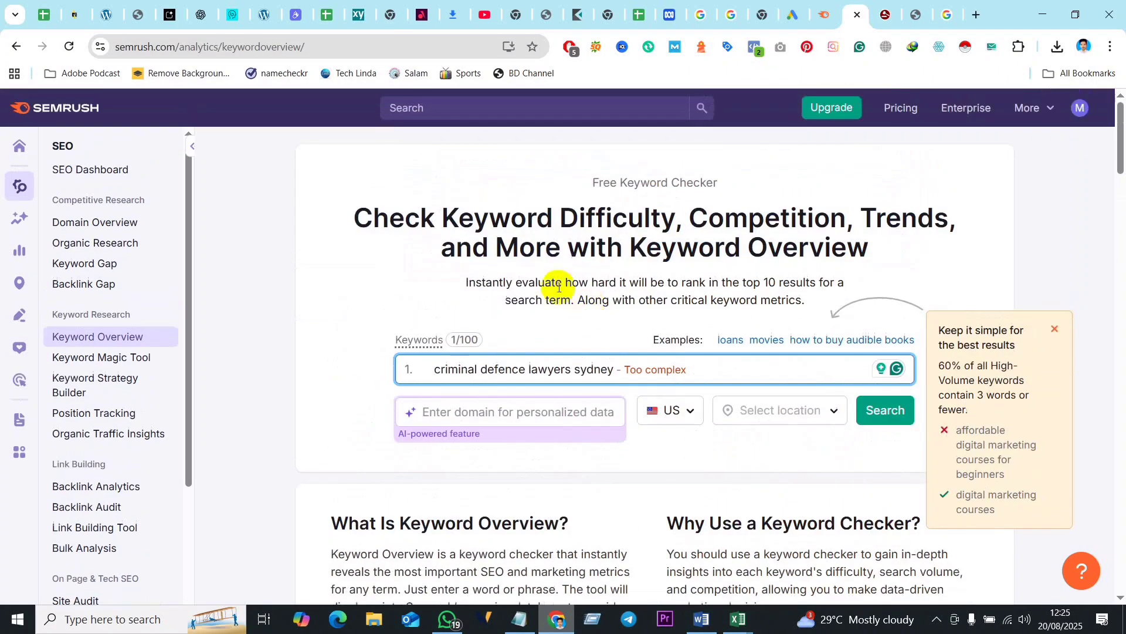
{"action": "left_click", "coordinate": [475, 106]}
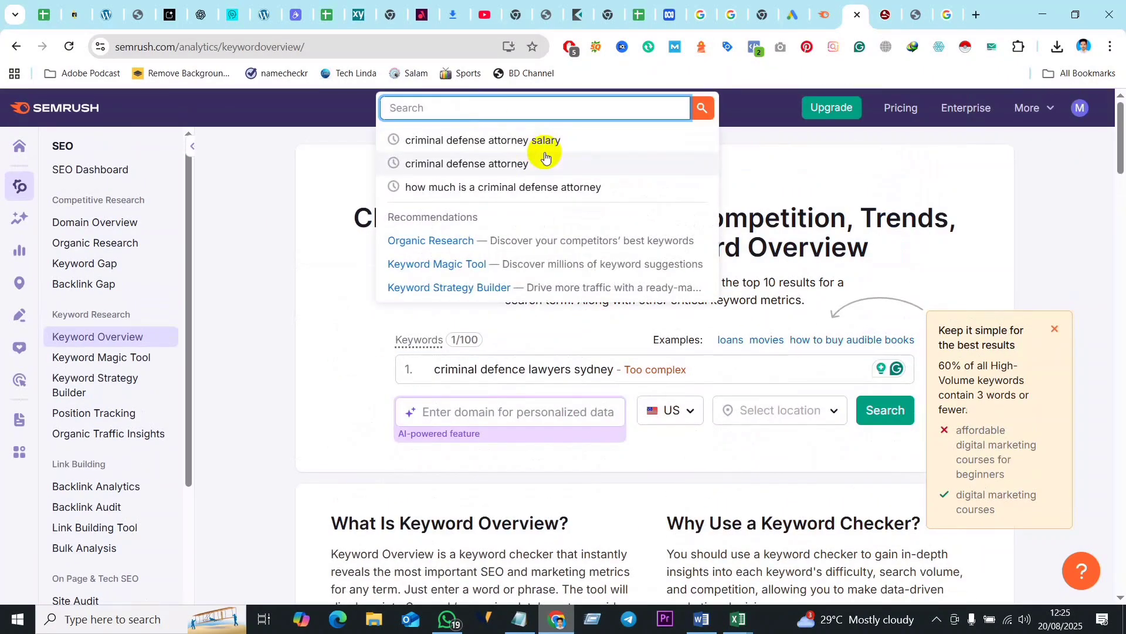
{"action": "type", "text": "criminal defence lawyers sydney"}
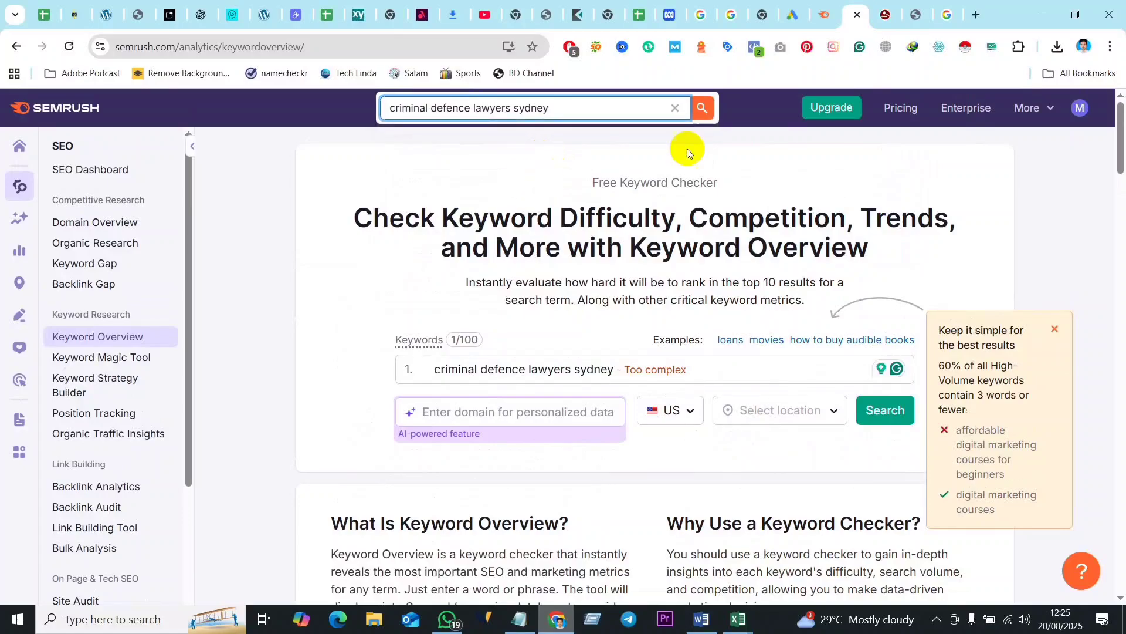
{"action": "left_click", "coordinate": [698, 111]}
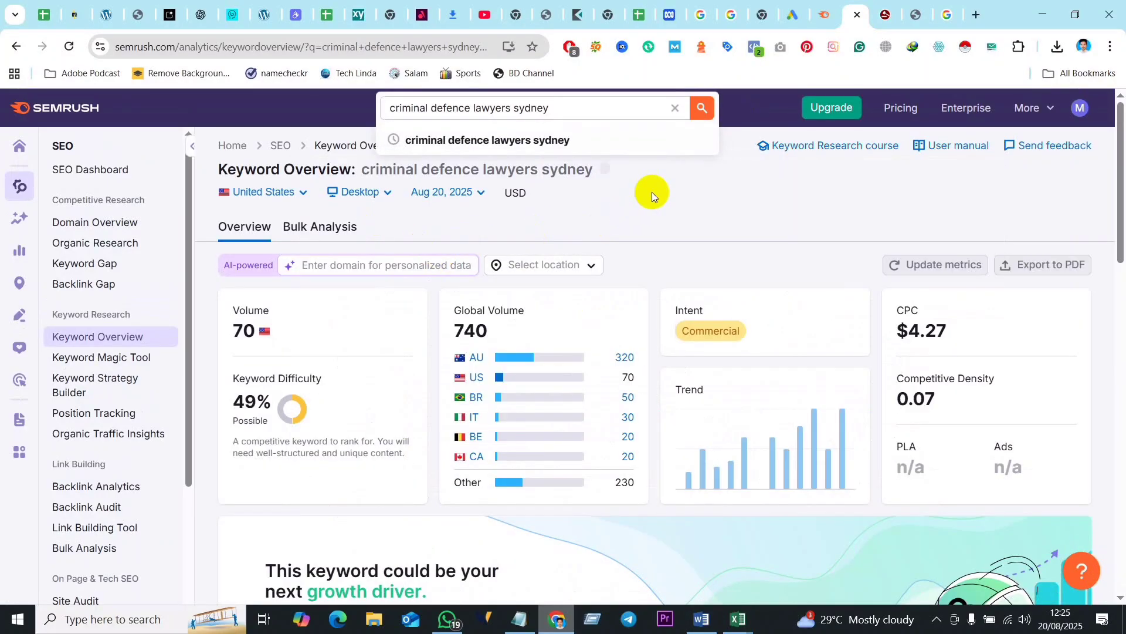
- Check the keyword's United States metrics, set the overview's country to Australia and reload the page
{"action": "scroll", "coordinate": [646, 190], "scroll_direction": "down", "scroll_amount": 2}
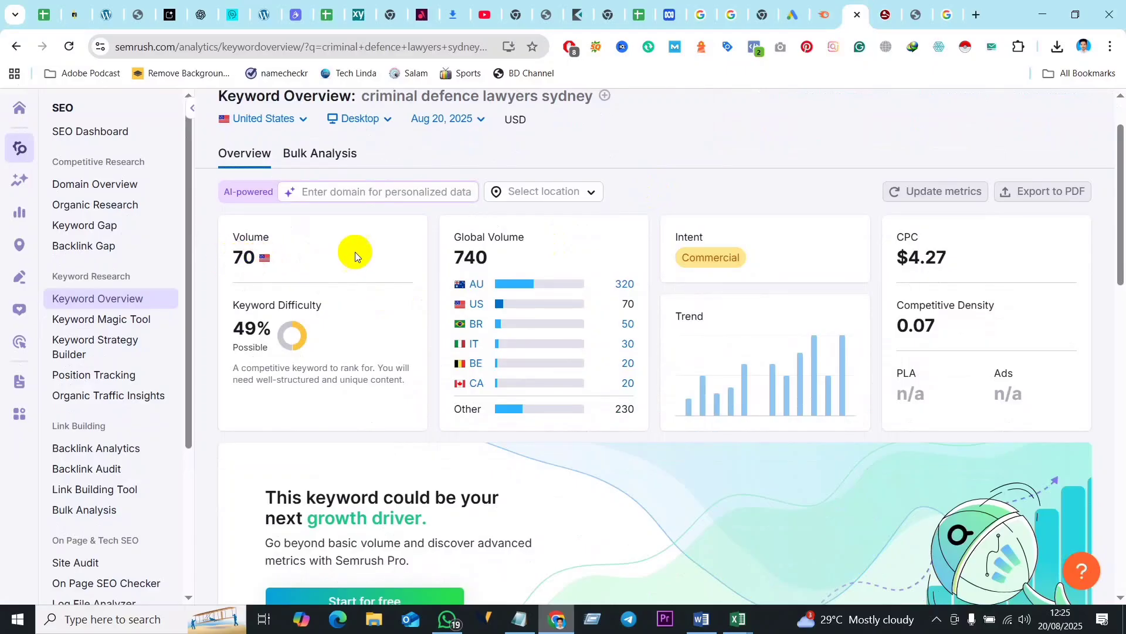
{"action": "scroll", "coordinate": [670, 111], "scroll_direction": "up", "scroll_amount": 1}
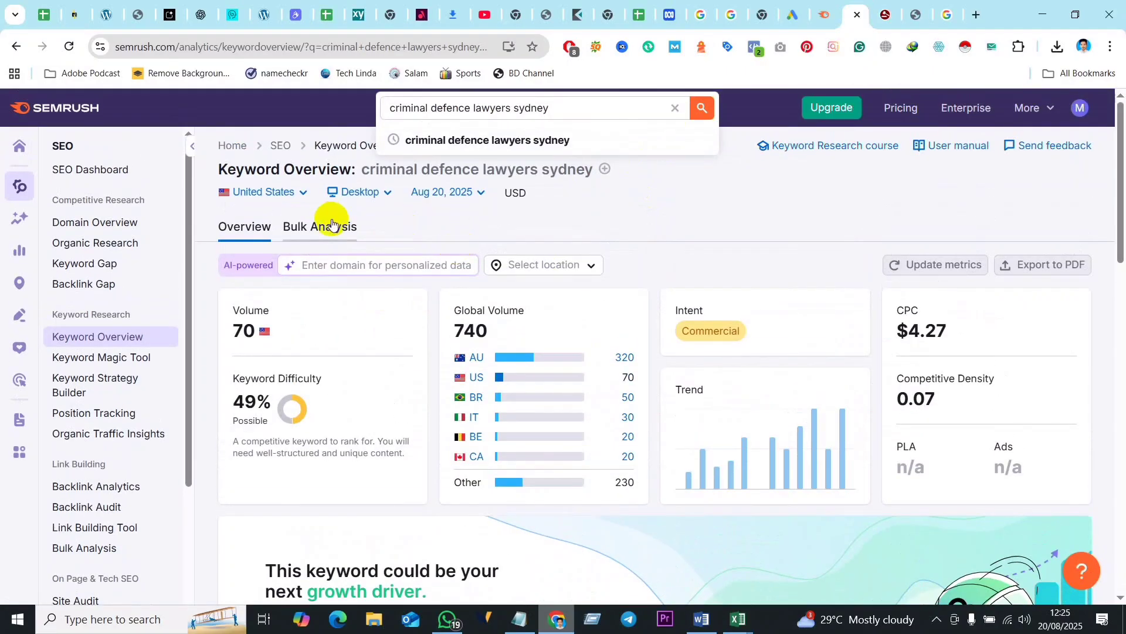
{"action": "left_click", "coordinate": [299, 193]}
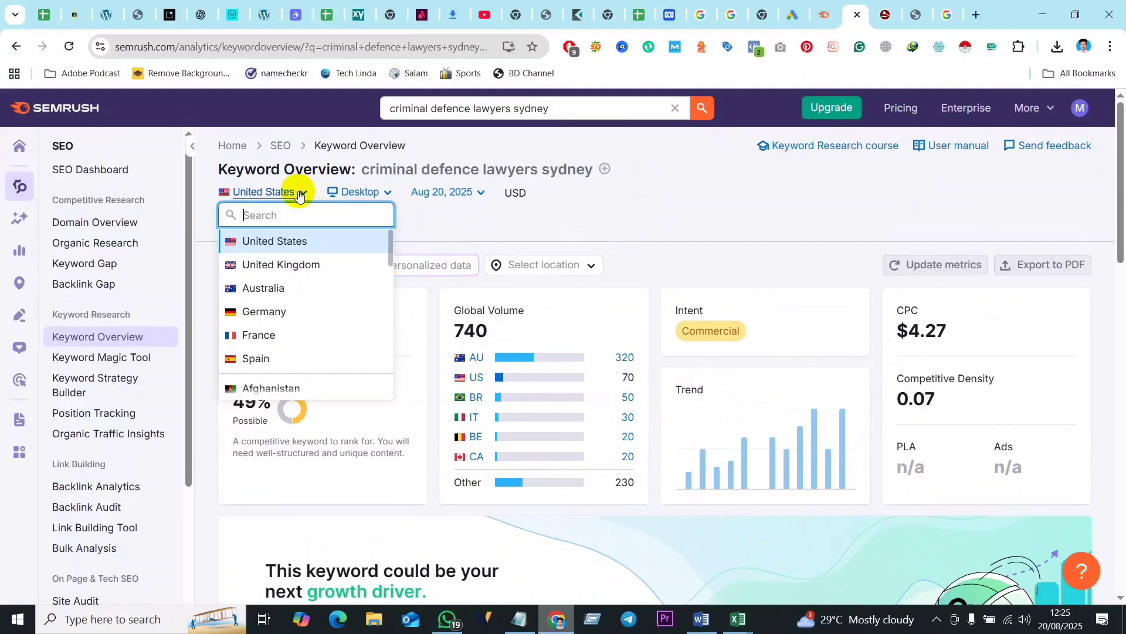
{"action": "left_click", "coordinate": [272, 265]}
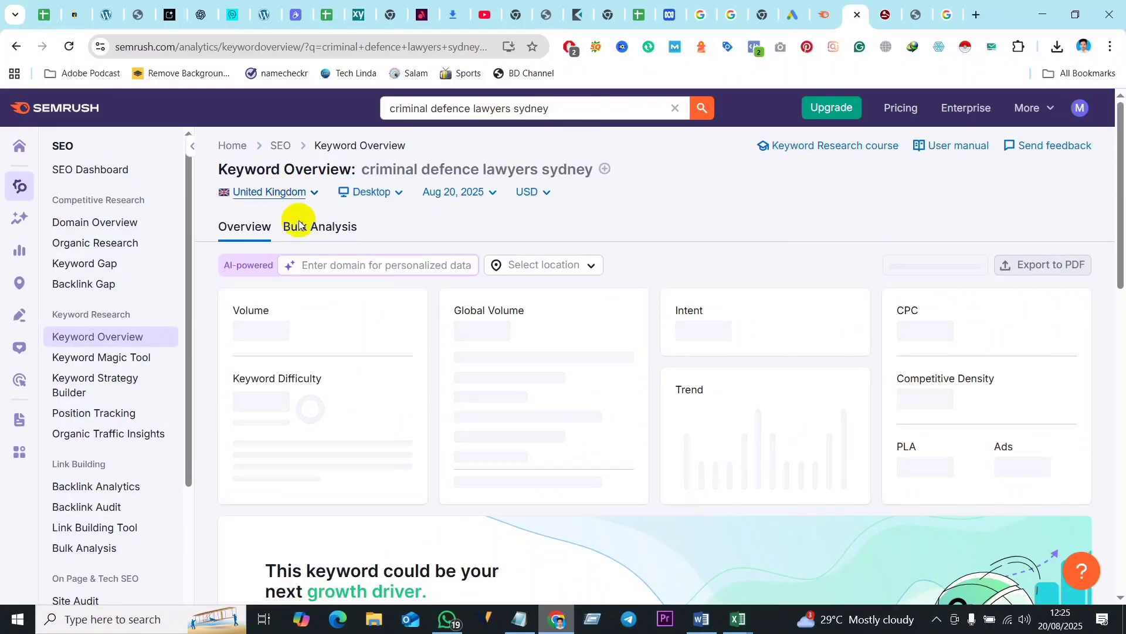
{"action": "left_click", "coordinate": [271, 192]}
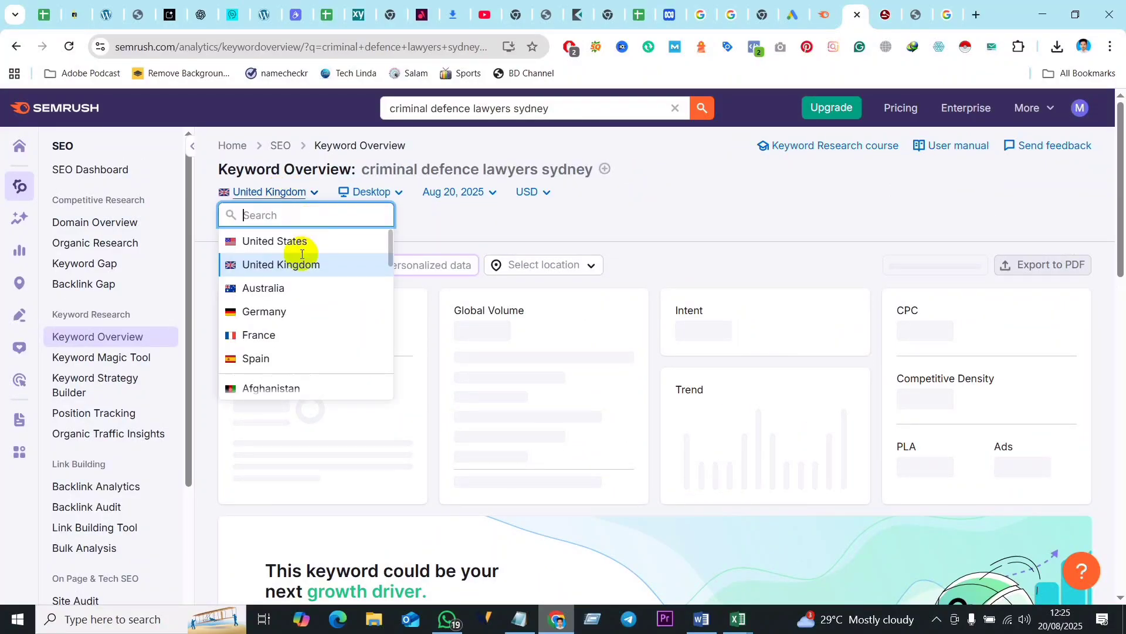
{"action": "left_click", "coordinate": [268, 288]}
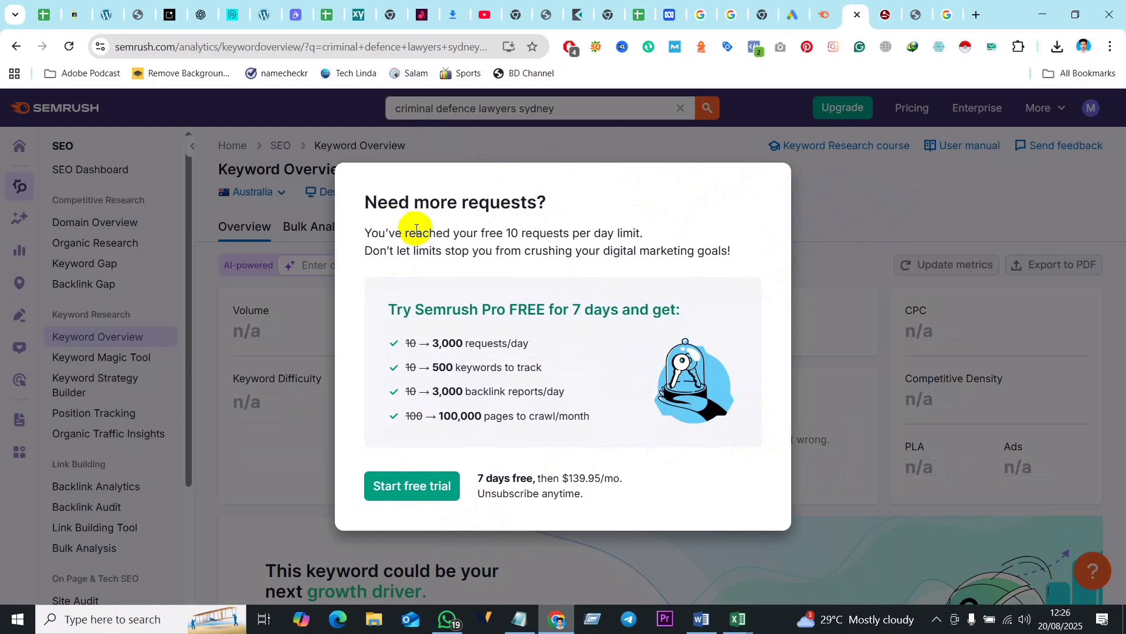
{"action": "left_click", "coordinate": [70, 45]}
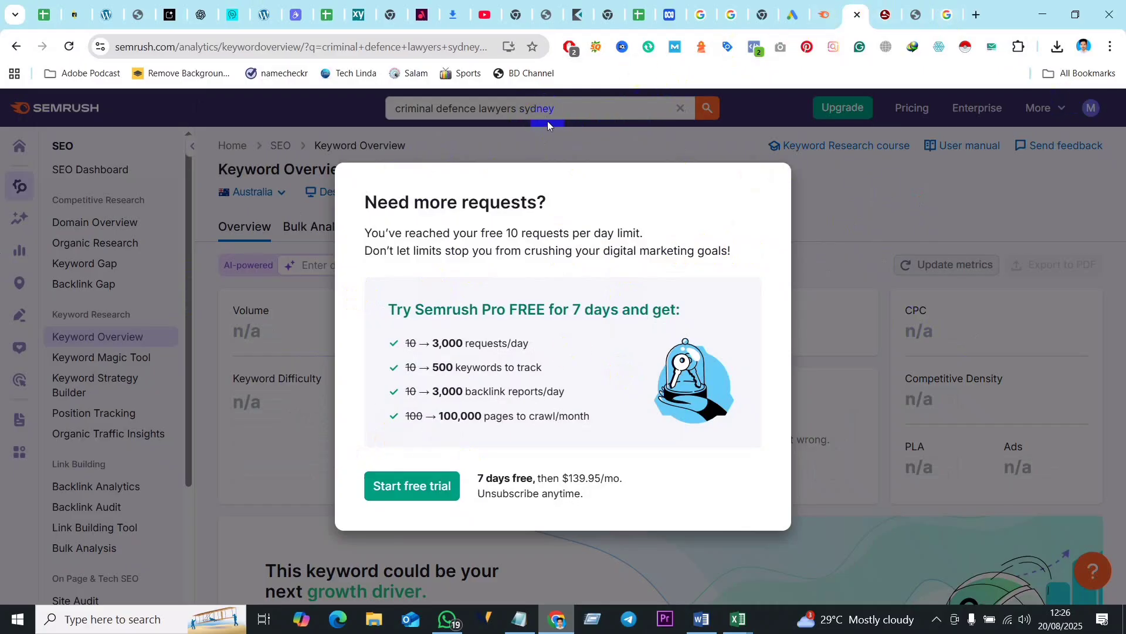
- Go to moz.com in the current browser tab
{"action": "left_click", "coordinate": [441, 51]}
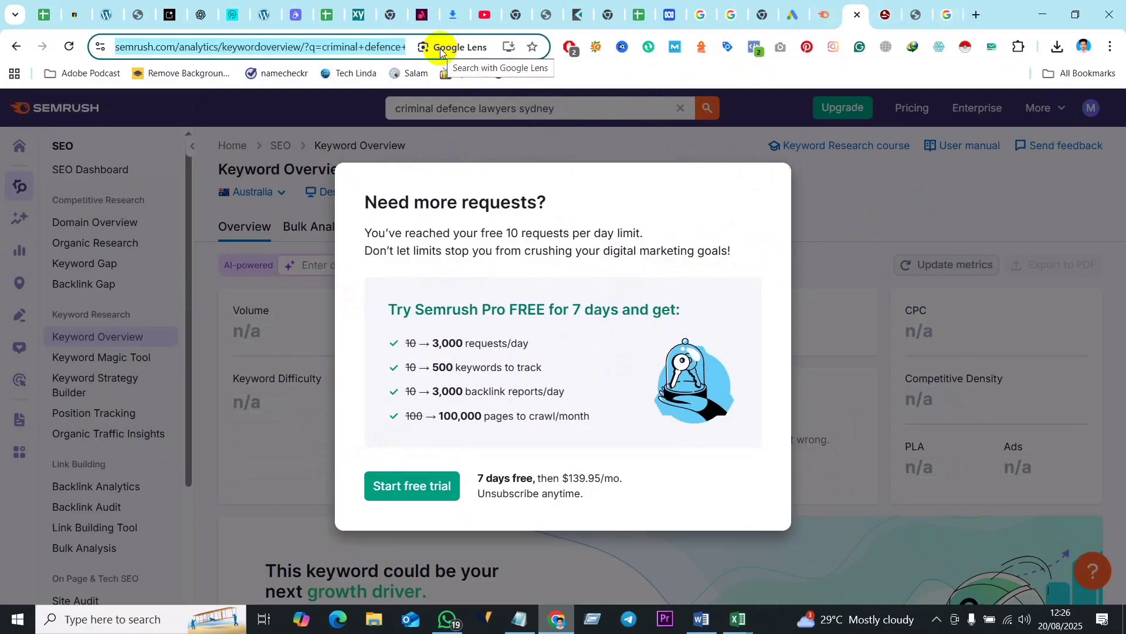
{"action": "type", "text": "moz.com"}
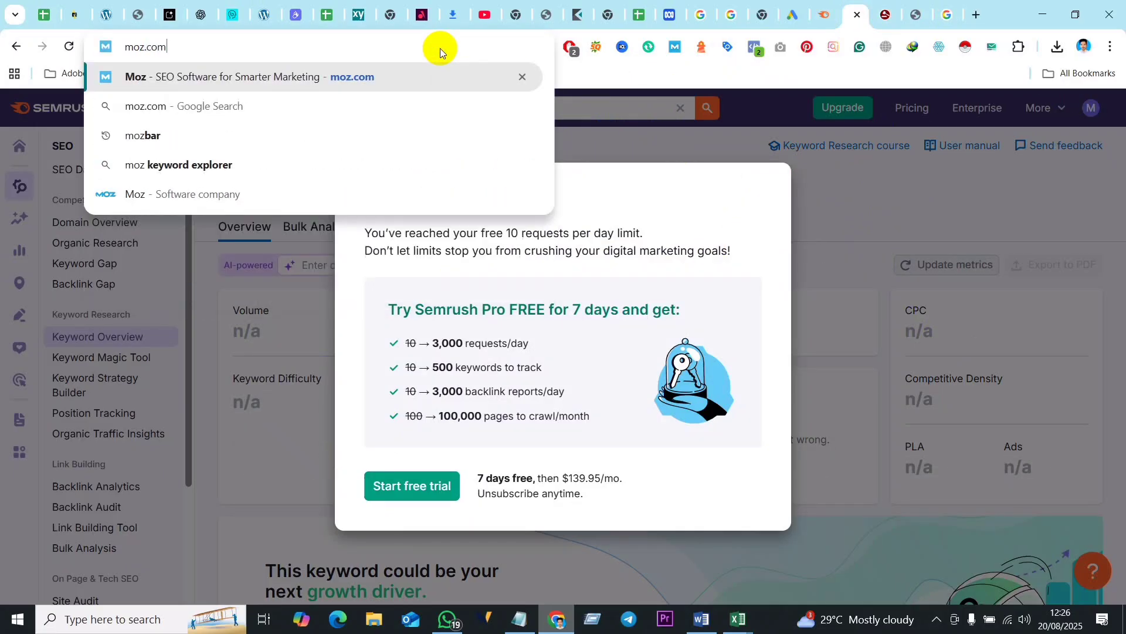
{"action": "key", "text": "Return"}
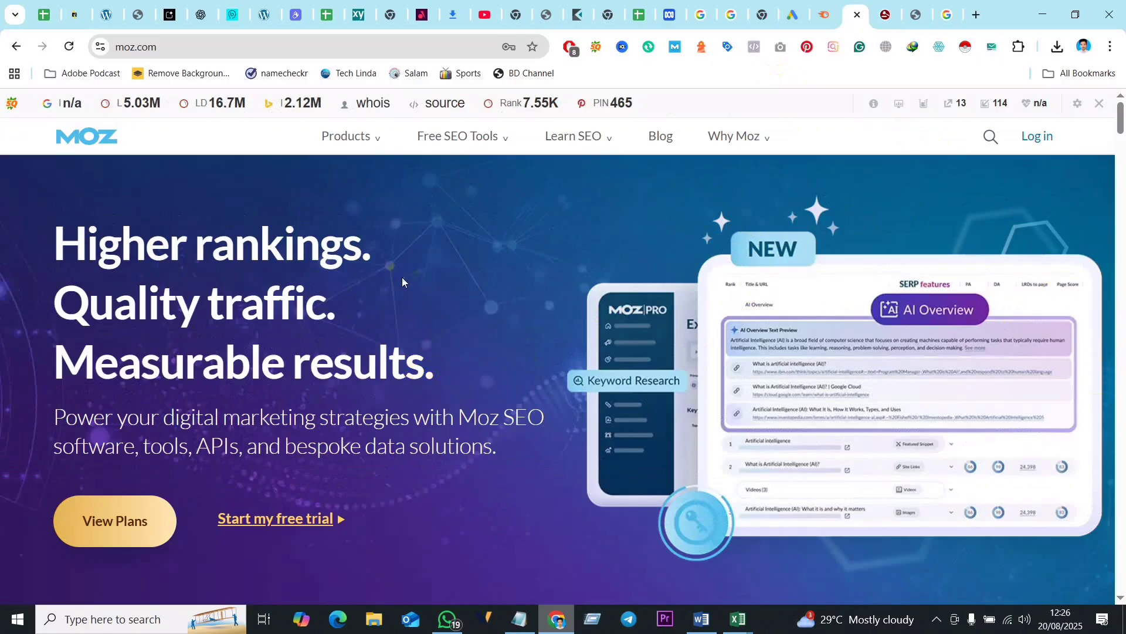
- Open Moz's login page and fill in the account e-mail and password from the saved login
{"action": "left_click", "coordinate": [1036, 136]}
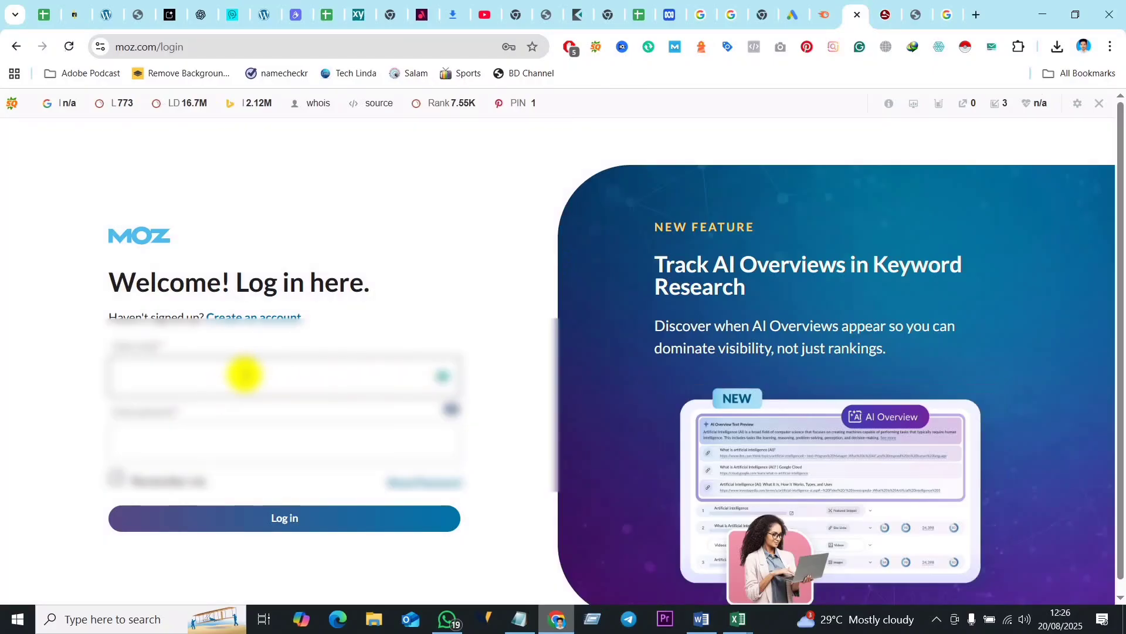
{"action": "left_click", "coordinate": [237, 382]}
{"action": "left_click", "coordinate": [237, 382]}
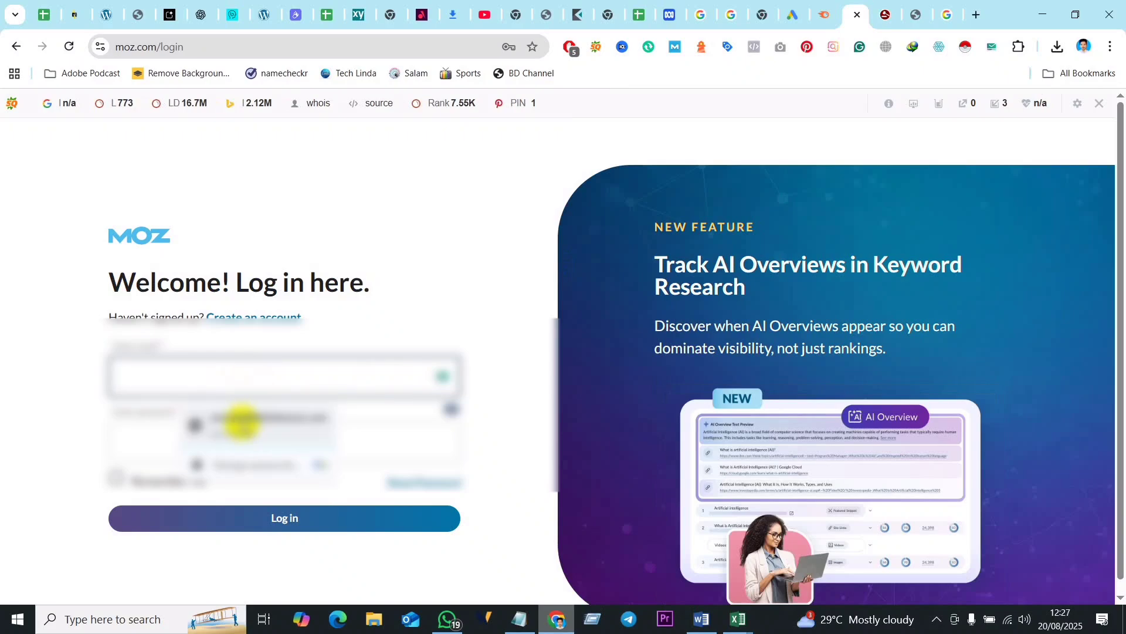
{"action": "left_click", "coordinate": [241, 422]}
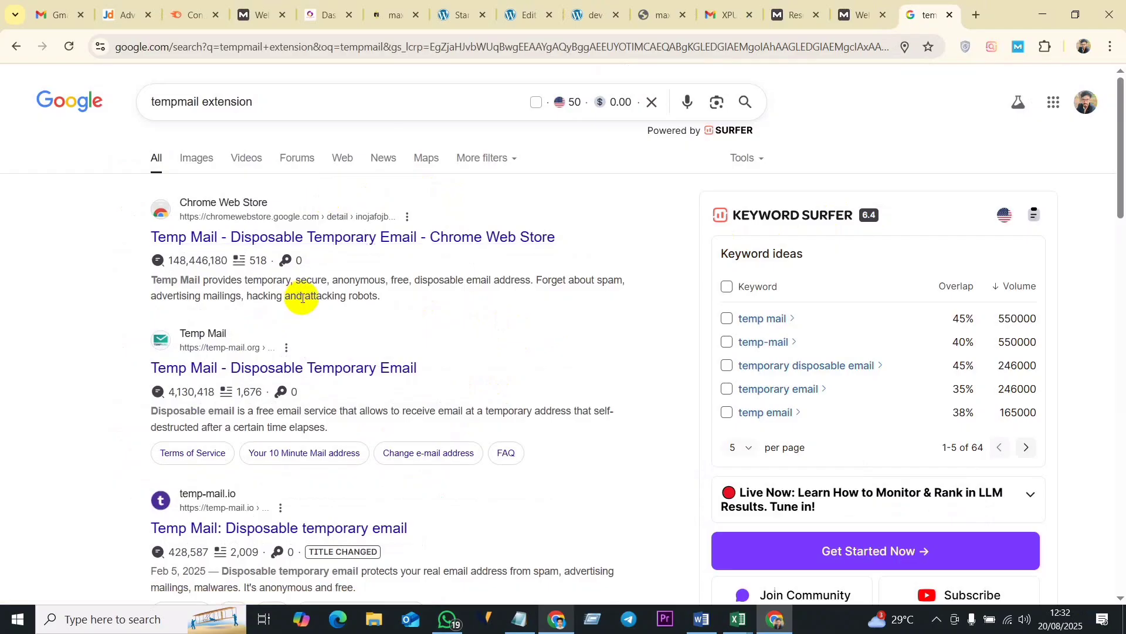
- Open the "Temp Mail - Disposable Temporary Email" extension from the Google results and add it to Chrome
{"action": "left_click", "coordinate": [314, 250]}
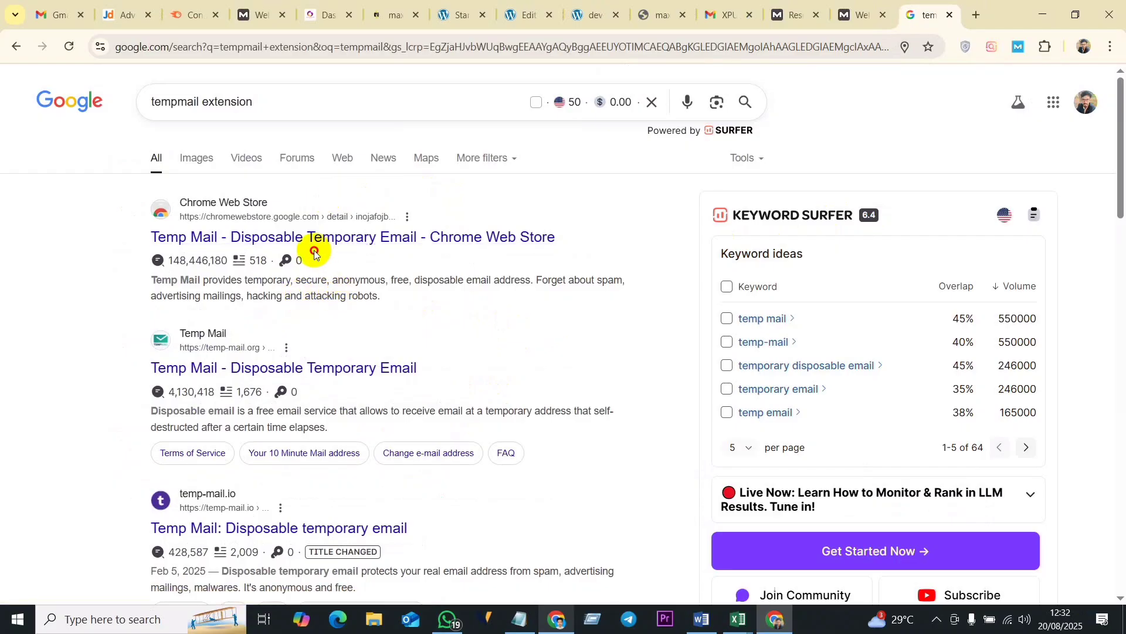
{"action": "left_click", "coordinate": [288, 239]}
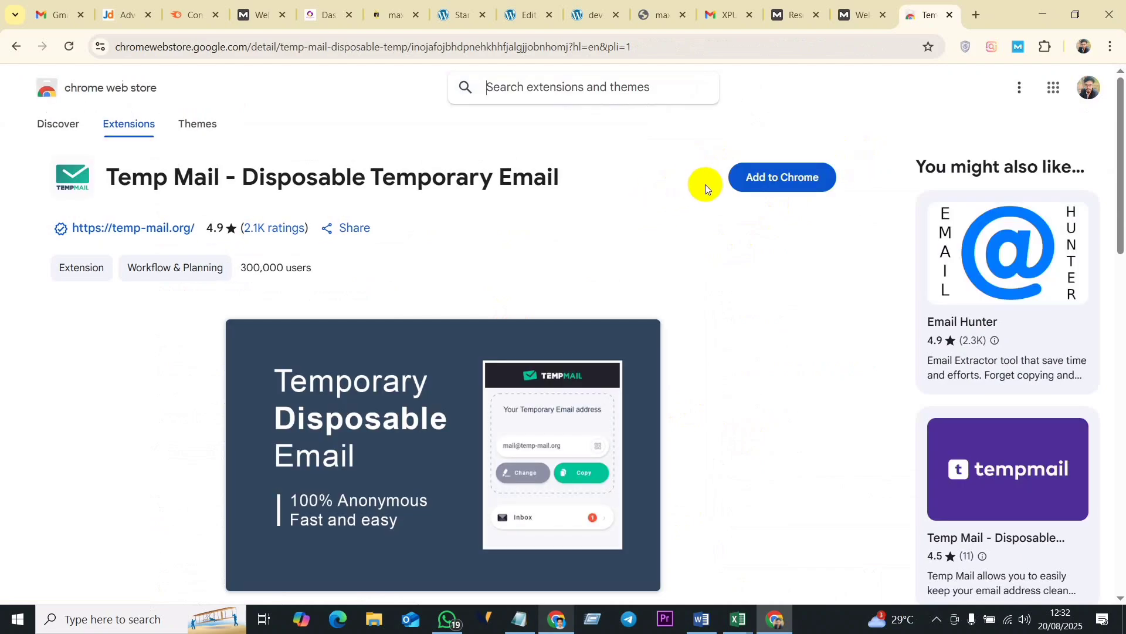
{"action": "left_click", "coordinate": [778, 184]}
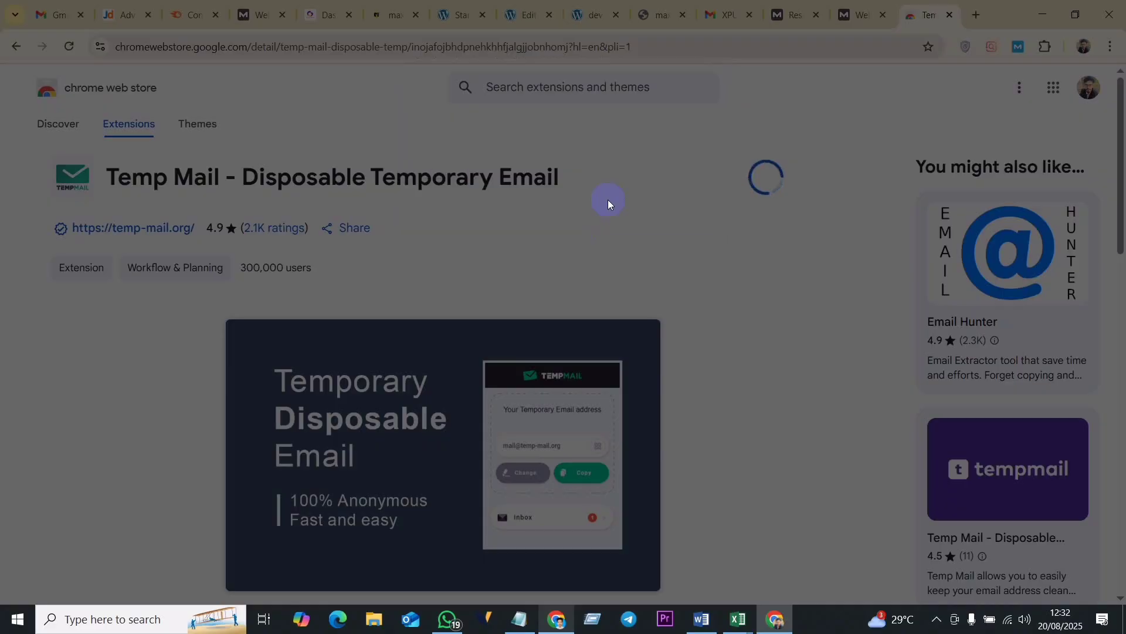
{"action": "left_click", "coordinate": [609, 200]}
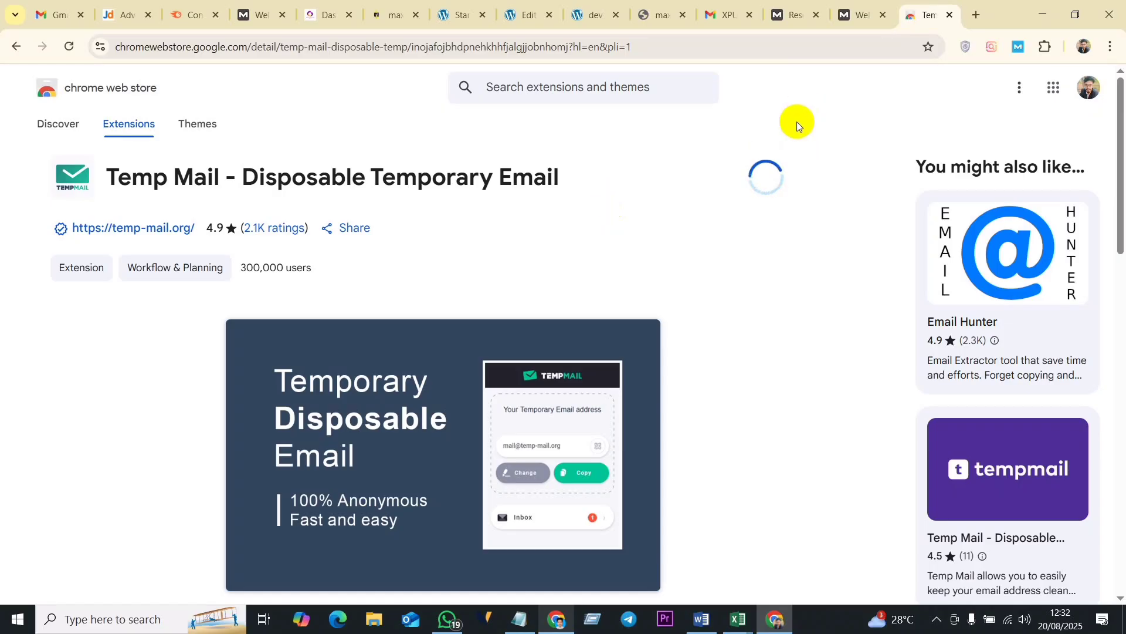
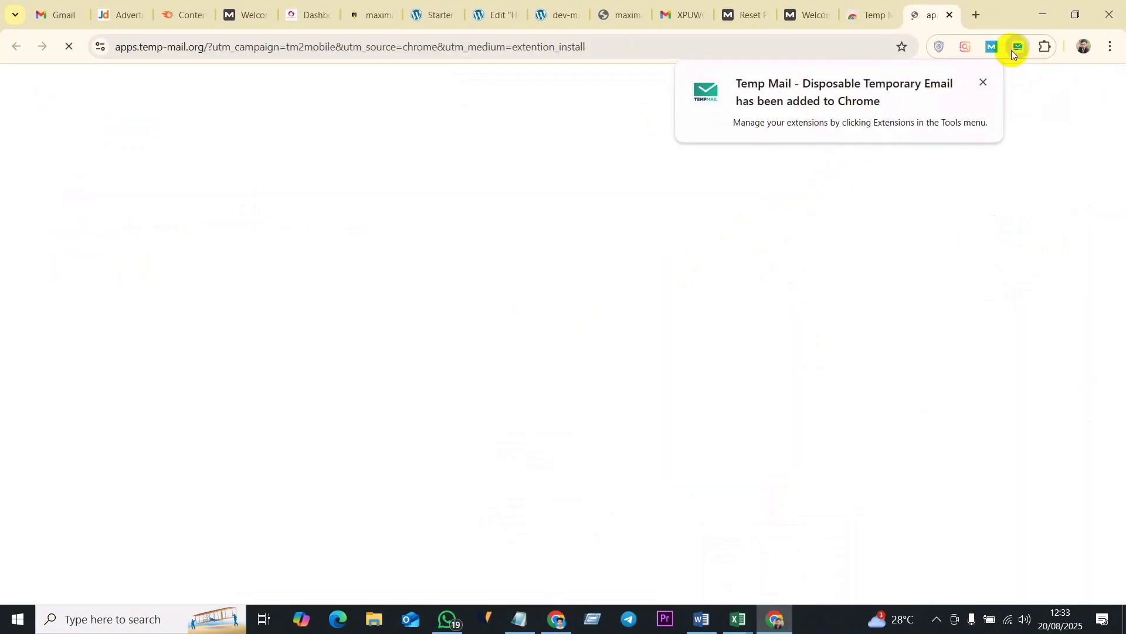
- Pin the Temp Mail extension, and close its welcome page and the Chrome Web Store page
{"action": "right_click", "coordinate": [1018, 47]}
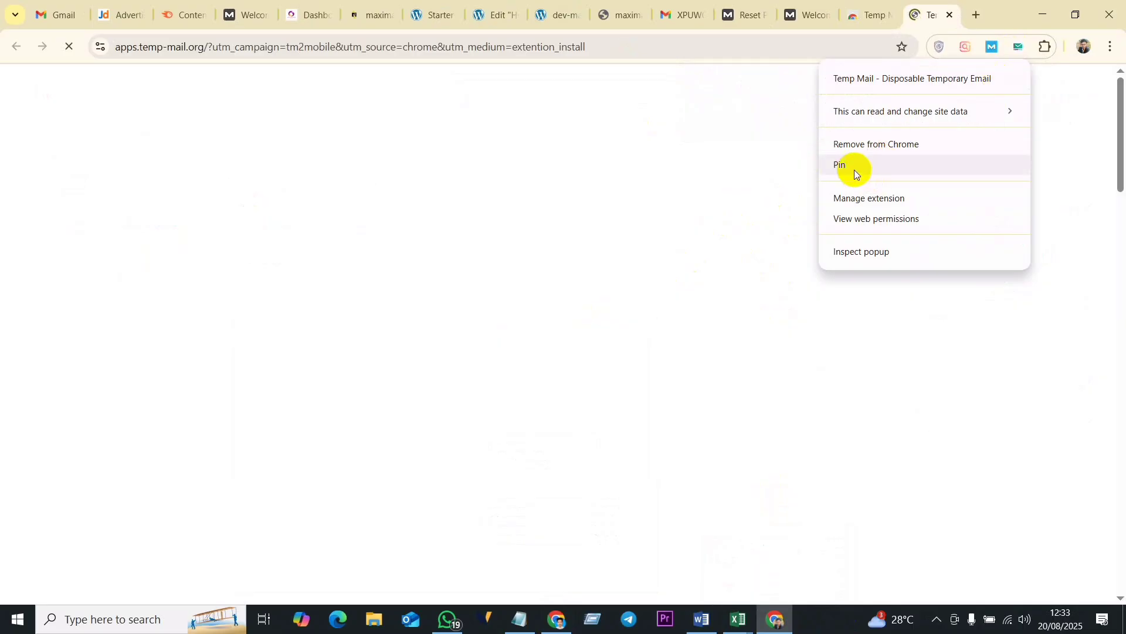
{"action": "left_click", "coordinate": [844, 165]}
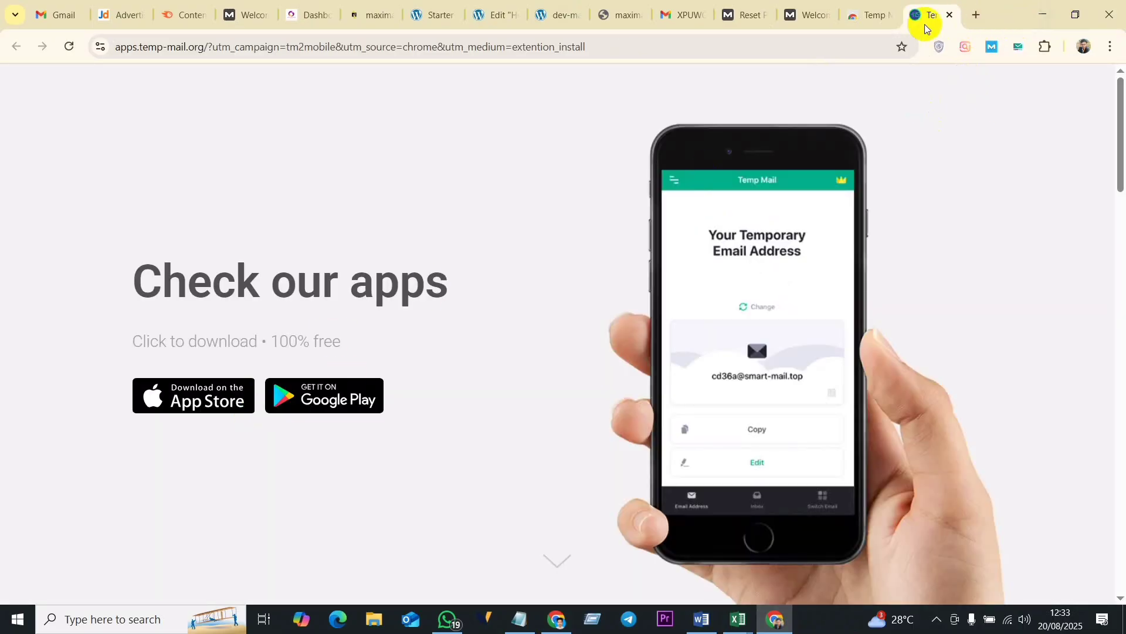
{"action": "left_click", "coordinate": [950, 14]}
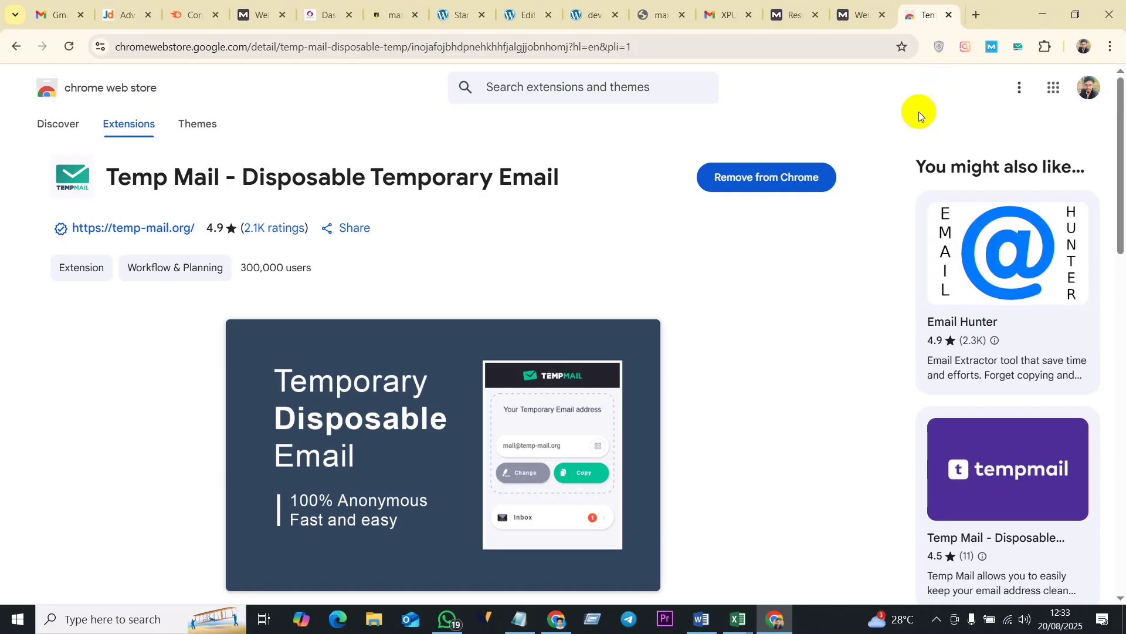
{"action": "left_click", "coordinate": [950, 15]}
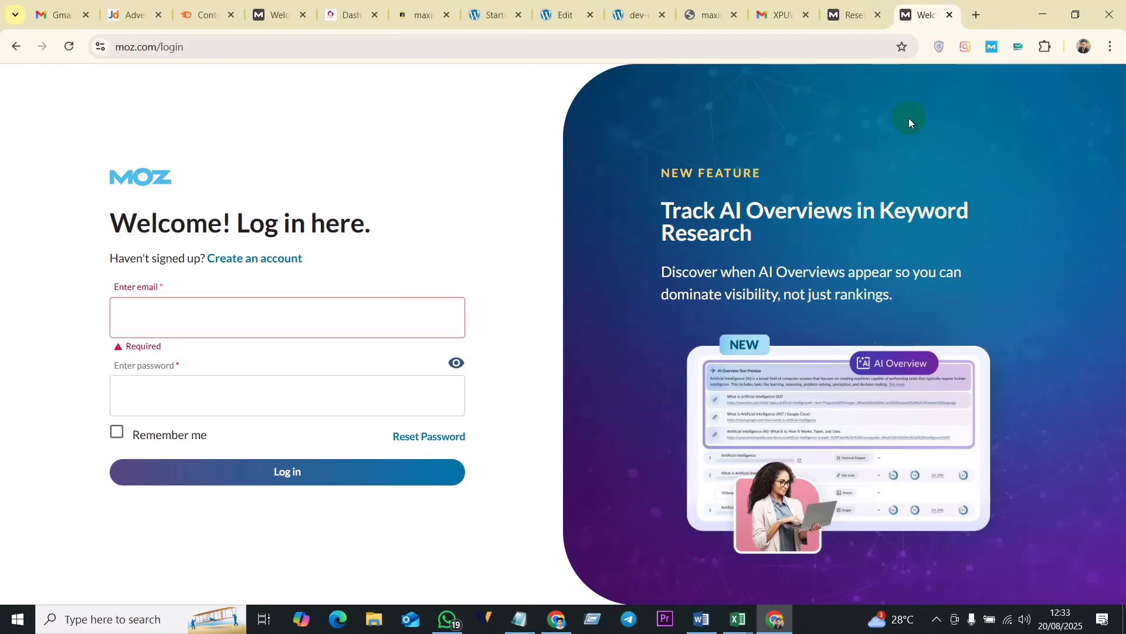
{"action": "left_click", "coordinate": [1017, 47]}
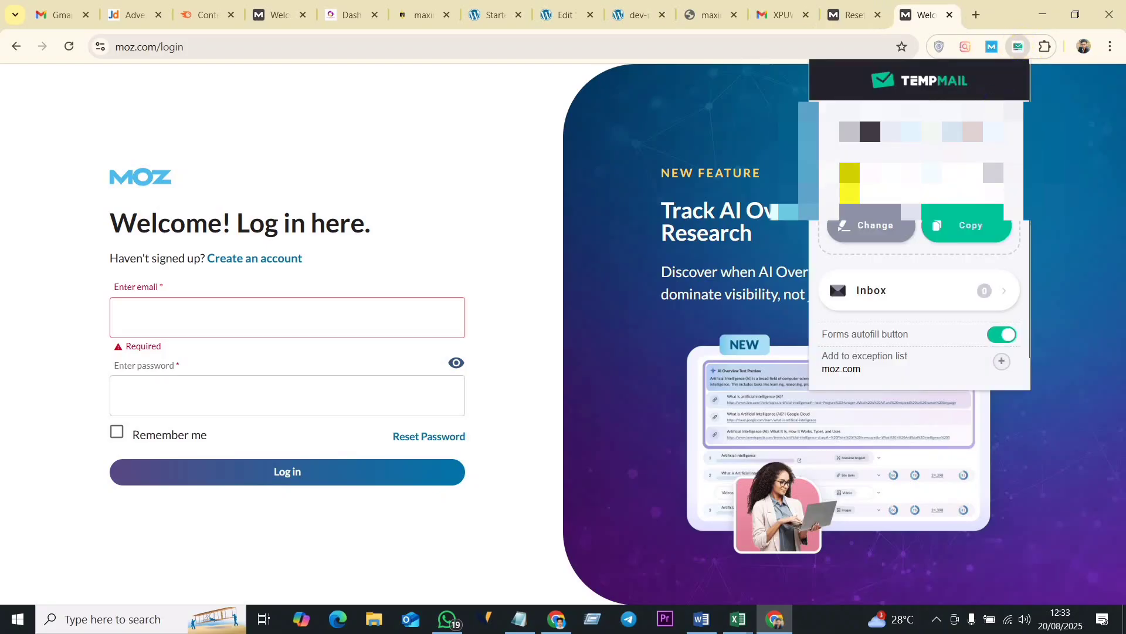
{"action": "left_click", "coordinate": [967, 225]}
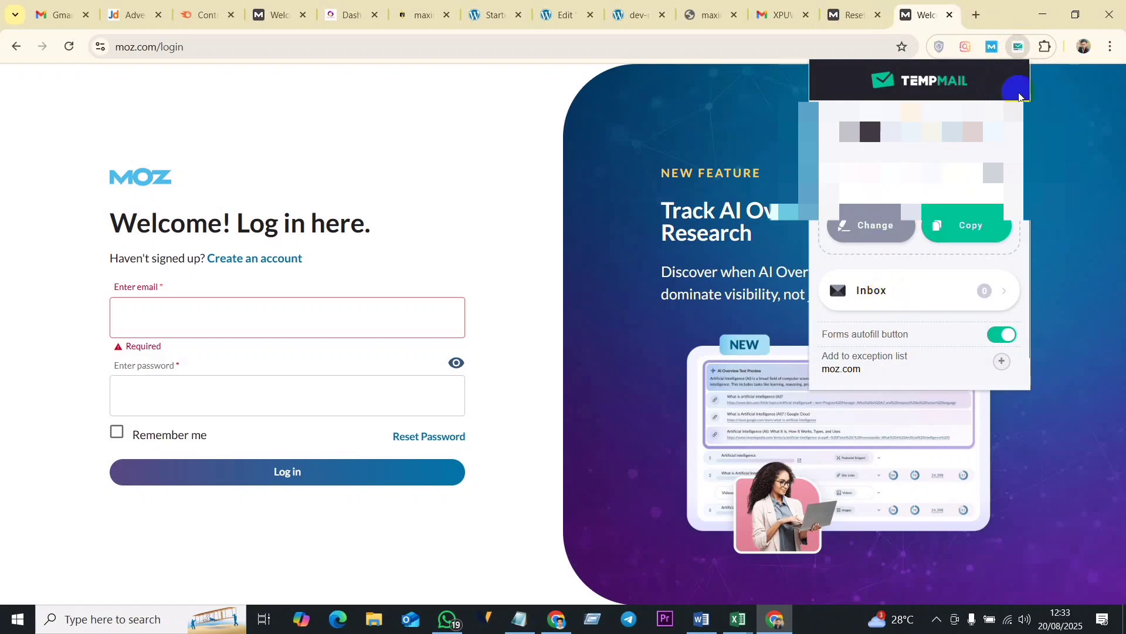
{"action": "left_click", "coordinate": [278, 291]}
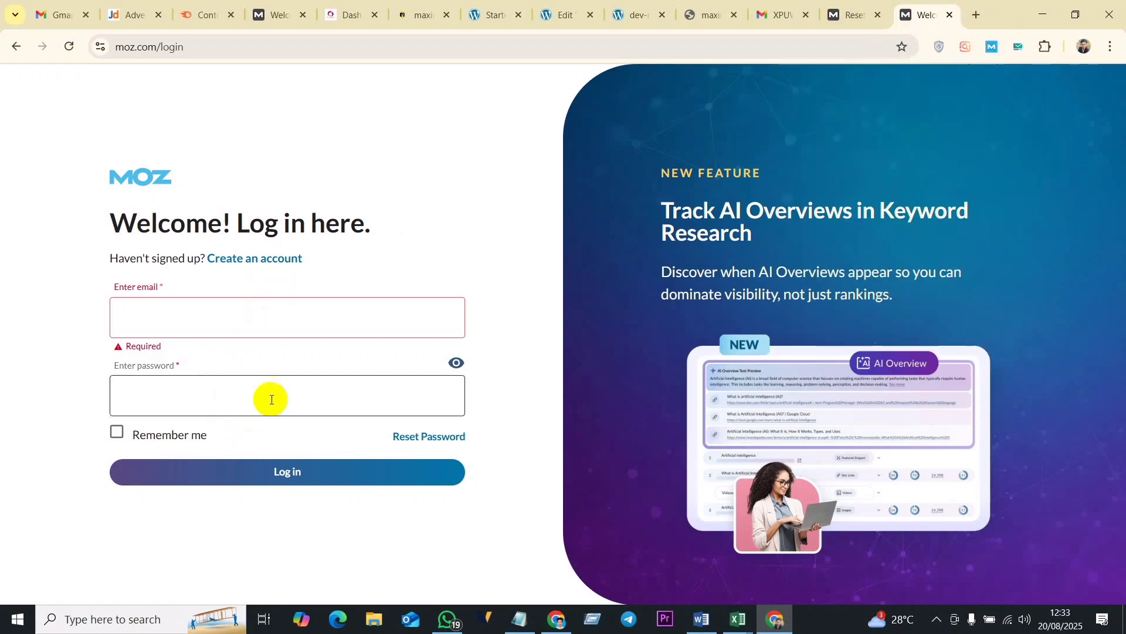
{"action": "left_click", "coordinate": [258, 262]}
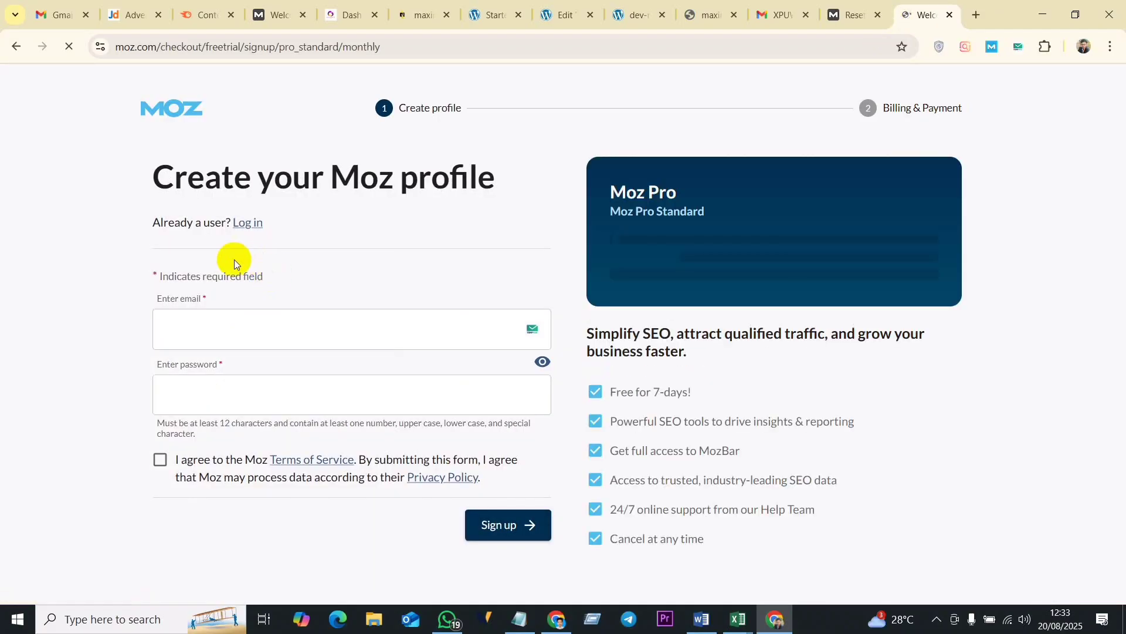
- Fill in Moz's sign-up form with the temporary e-mail and an account password, agree to the terms and submit it
{"action": "left_click", "coordinate": [193, 331]}
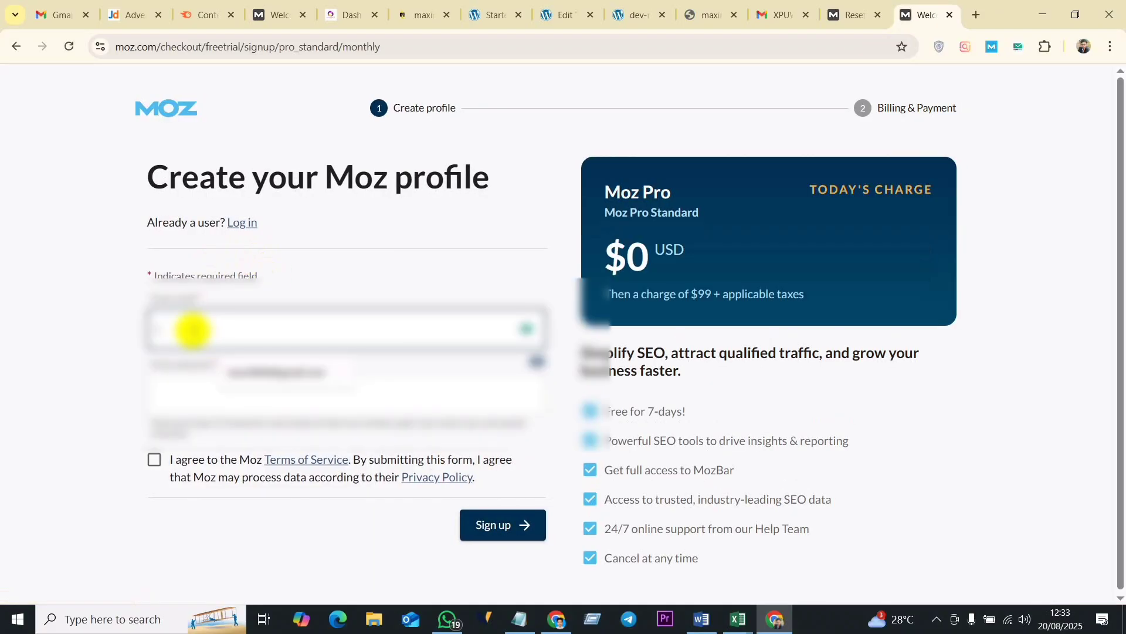
{"action": "key", "text": "Down"}
{"action": "key", "text": "Return"}
{"action": "left_click", "coordinate": [194, 402]}
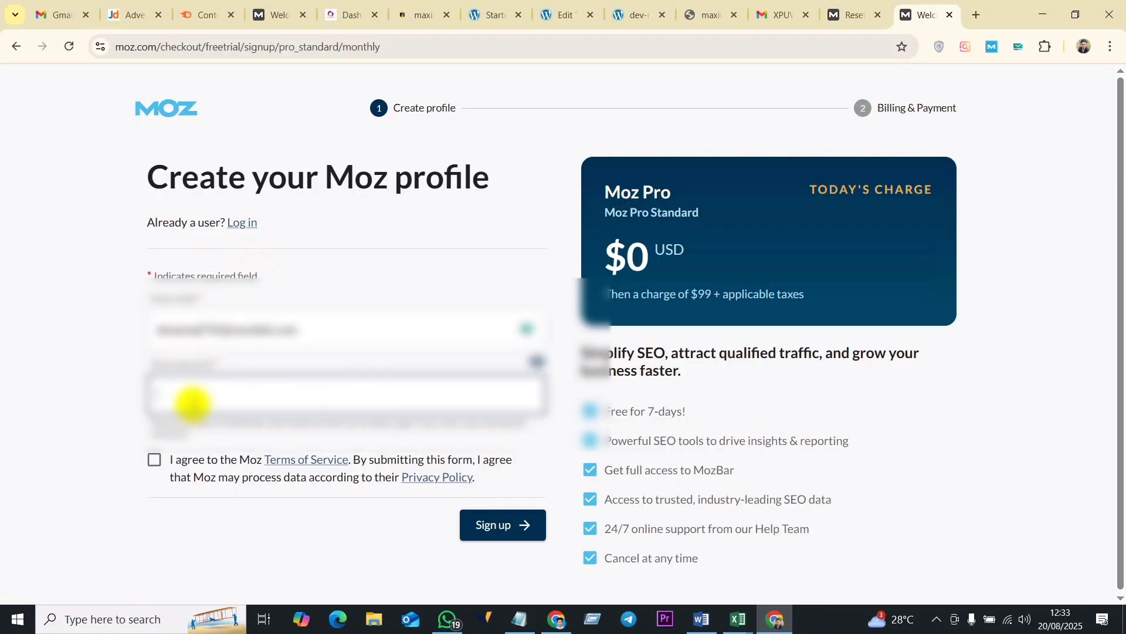
{"action": "left_click_drag", "start_coordinate": [231, 328], "coordinate": [154, 330]}
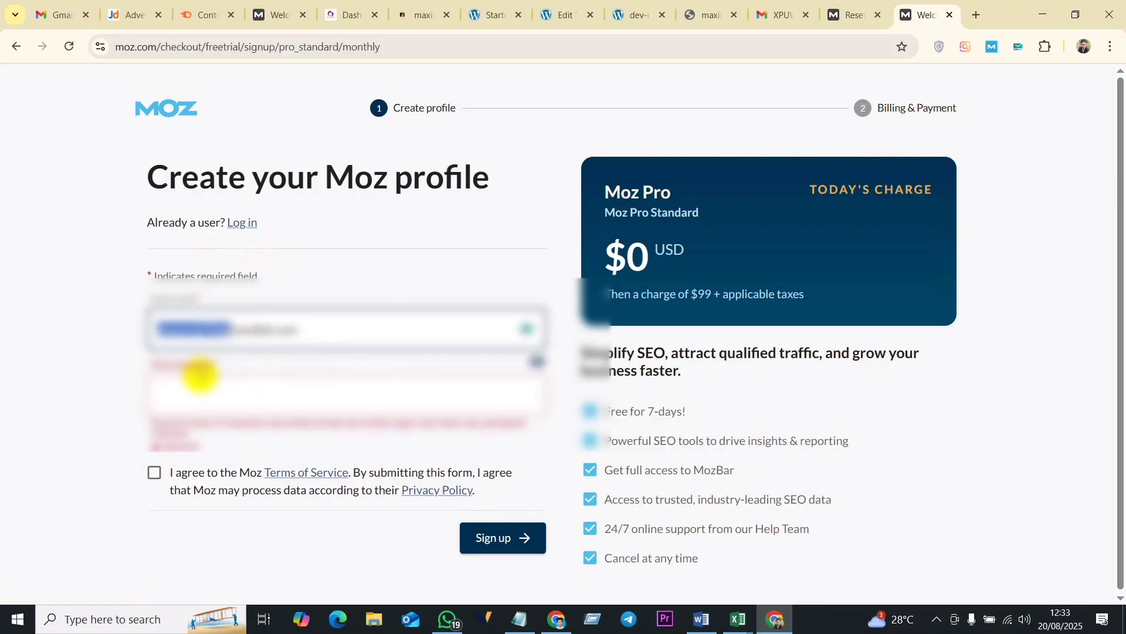
{"action": "left_click", "coordinate": [182, 395]}
{"action": "left_click", "coordinate": [214, 327]}
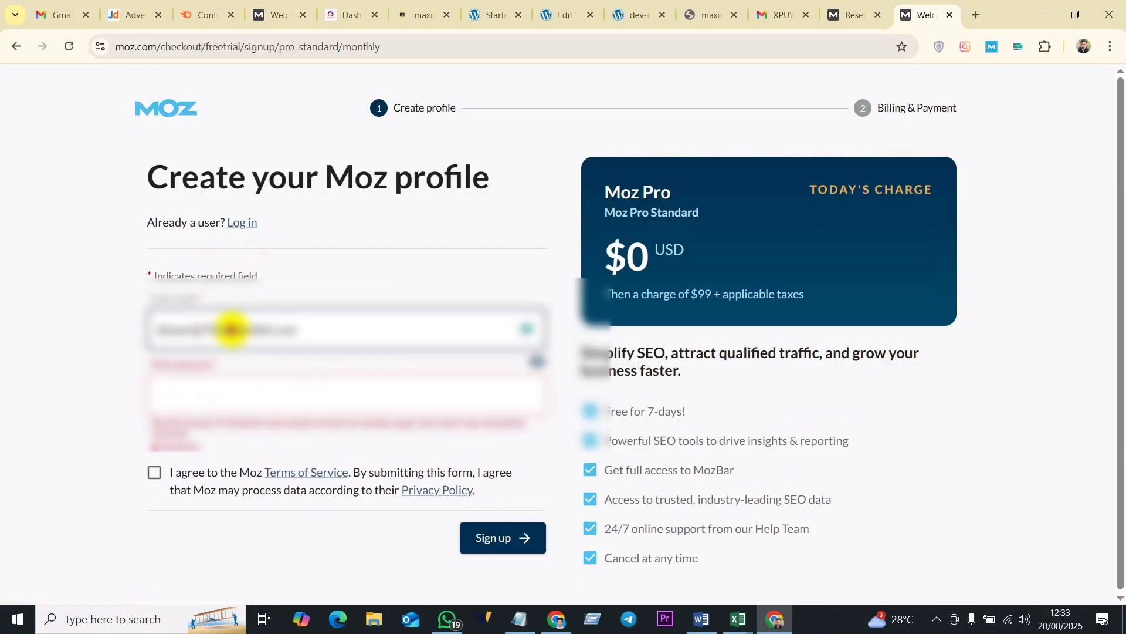
{"action": "left_click_drag", "start_coordinate": [233, 329], "coordinate": [151, 331]}
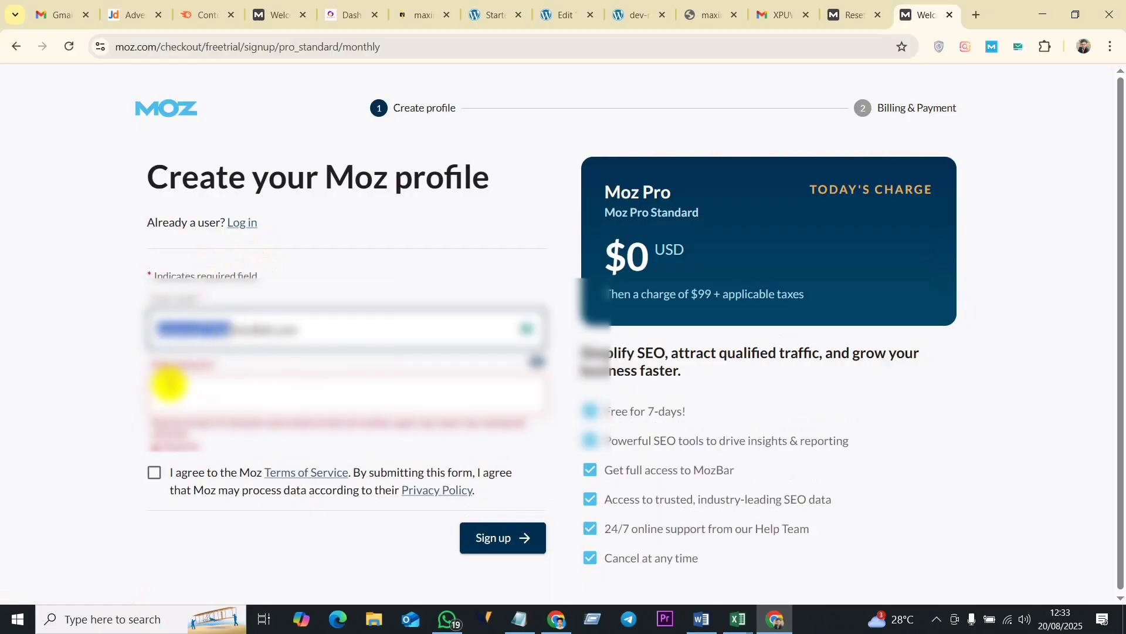
{"action": "left_click", "coordinate": [182, 392]}
{"action": "key", "text": "ctrl+v"}
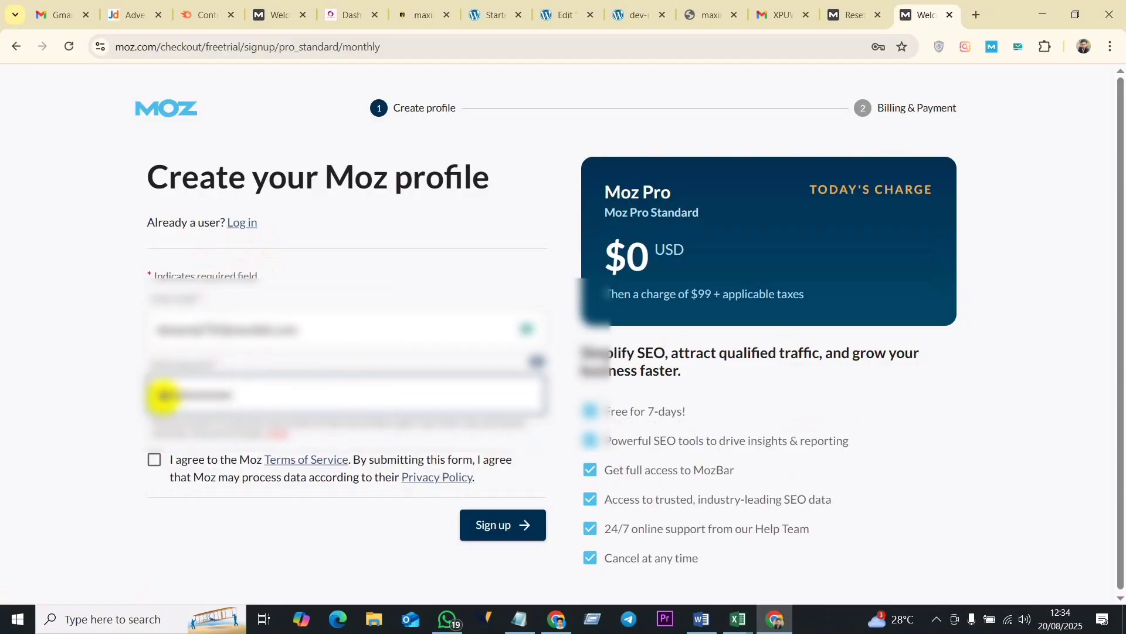
{"action": "left_click", "coordinate": [155, 461]}
{"action": "left_click", "coordinate": [500, 527]}
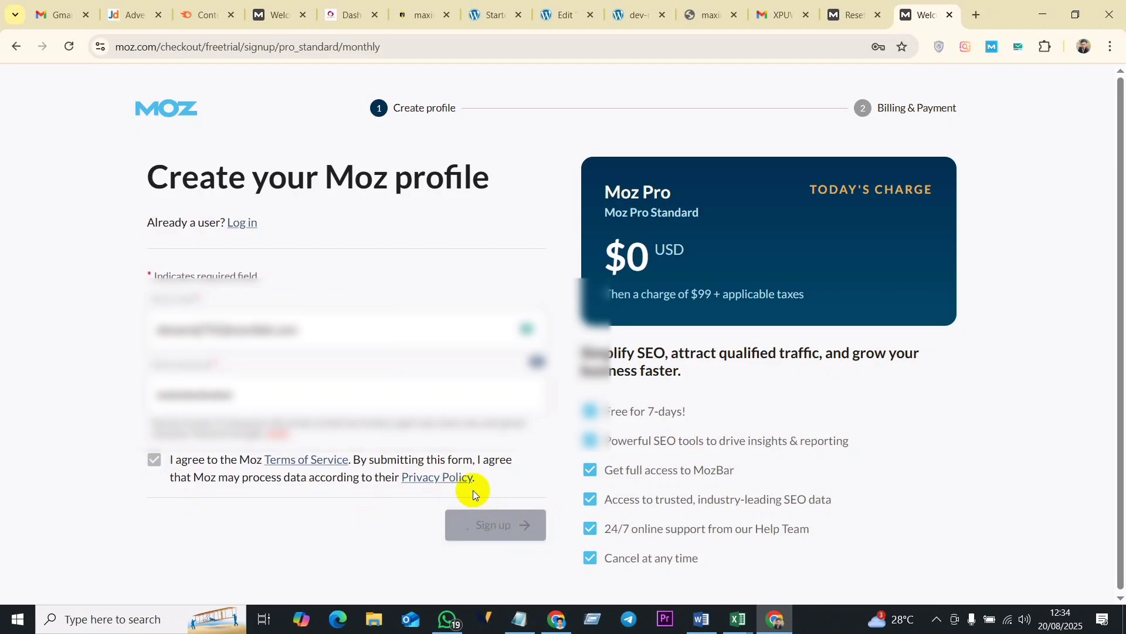
- Reveal the account password, extend it to meet Moz's password requirements and submit the sign-up form again
{"action": "scroll", "coordinate": [359, 467], "scroll_direction": "down", "scroll_amount": 1}
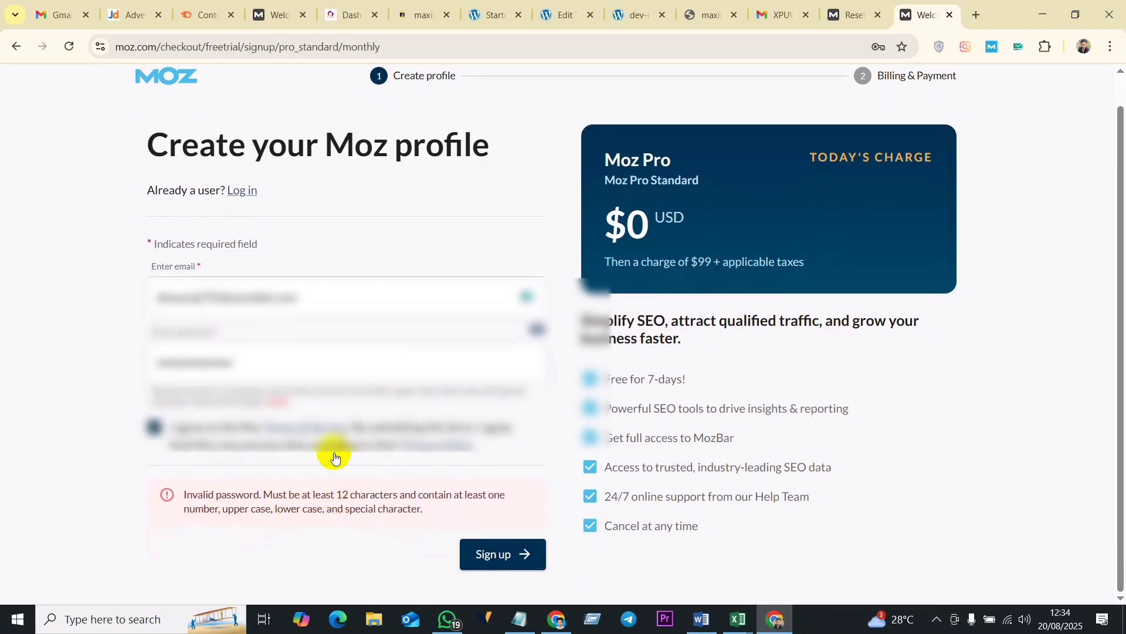
{"action": "left_click", "coordinate": [183, 362]}
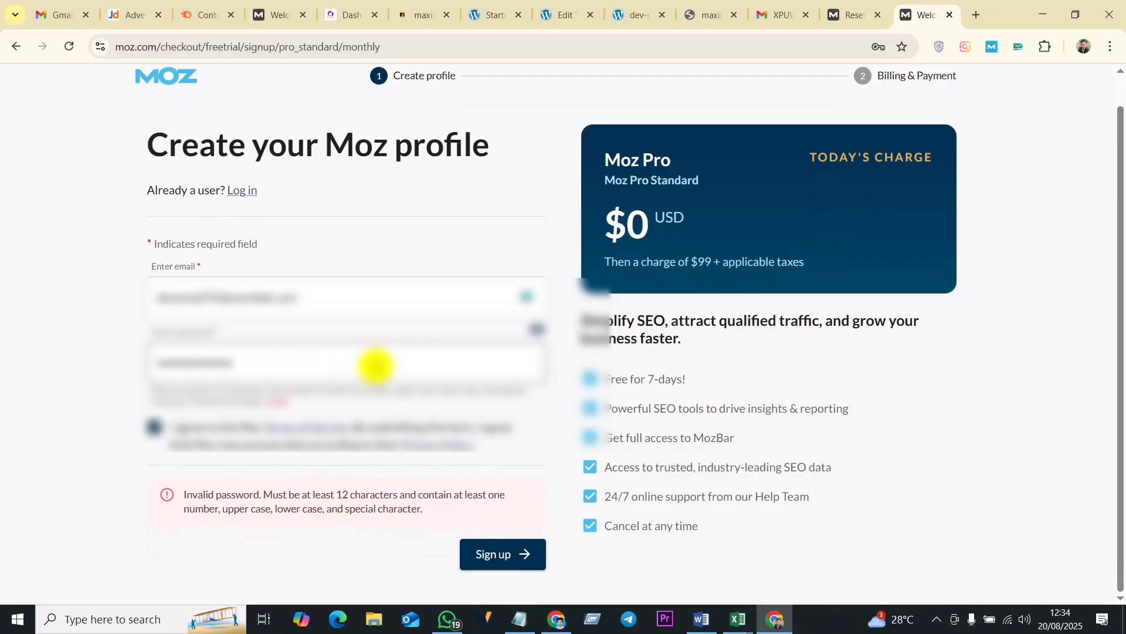
{"action": "left_click", "coordinate": [536, 328]}
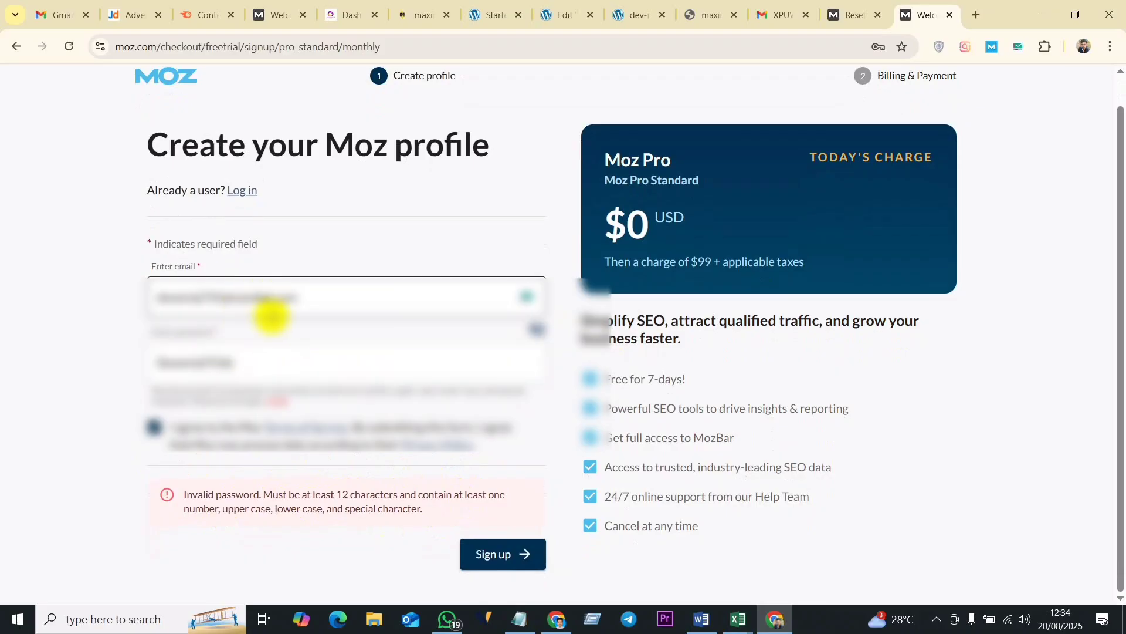
{"action": "left_click", "coordinate": [240, 363]}
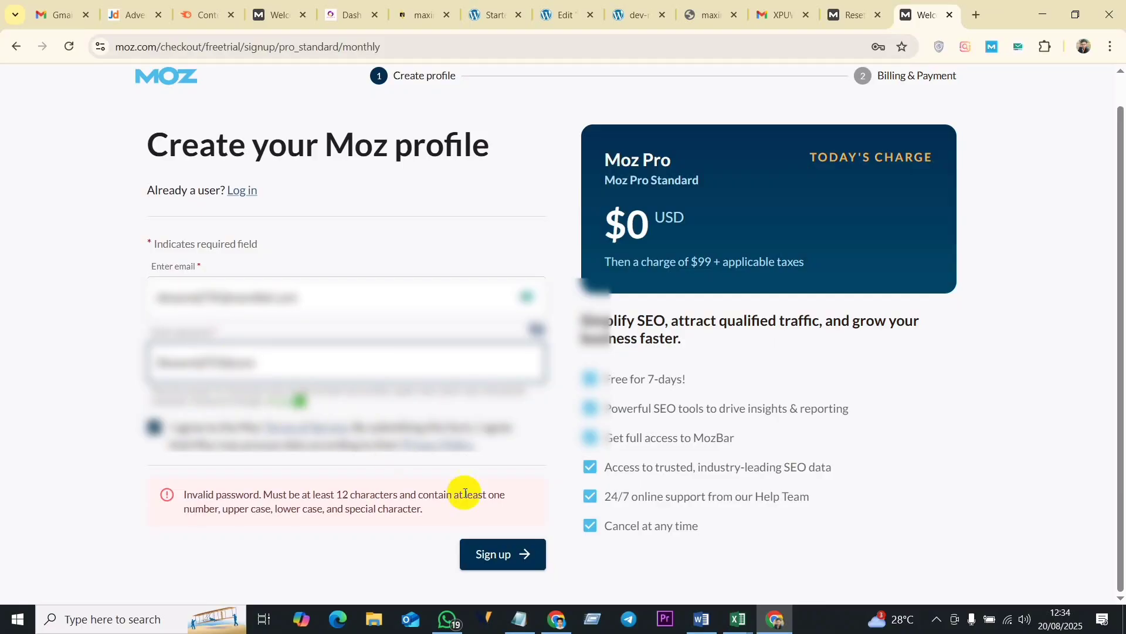
{"action": "left_click", "coordinate": [500, 555]}
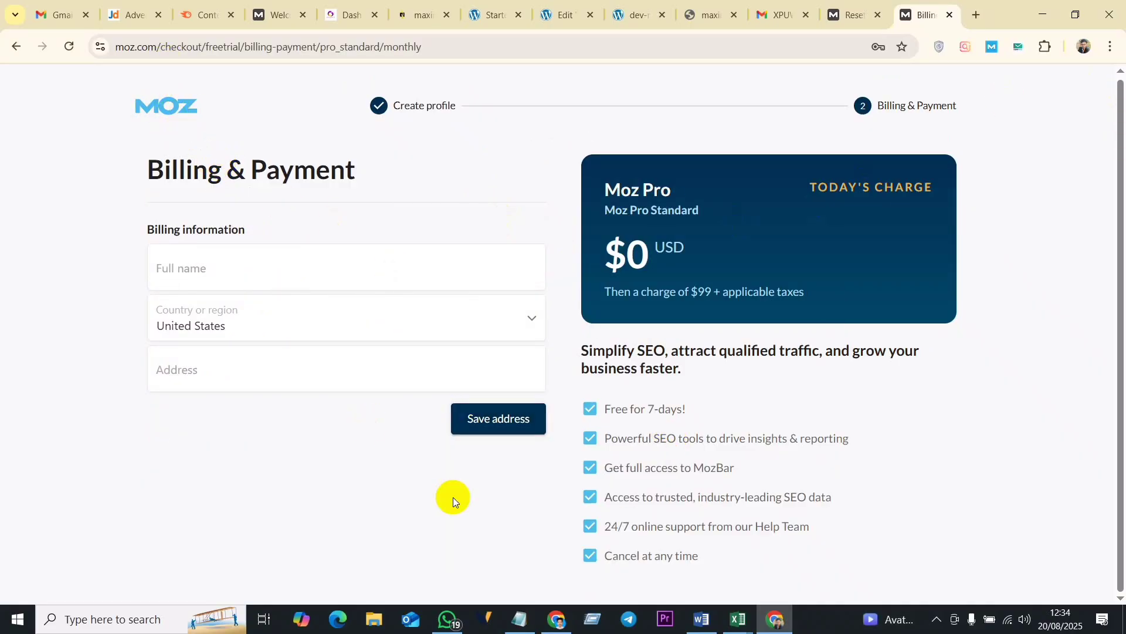
- Leave the billing page for the moz.com home page and check the account menu for the new login
{"action": "left_click", "coordinate": [473, 49]}
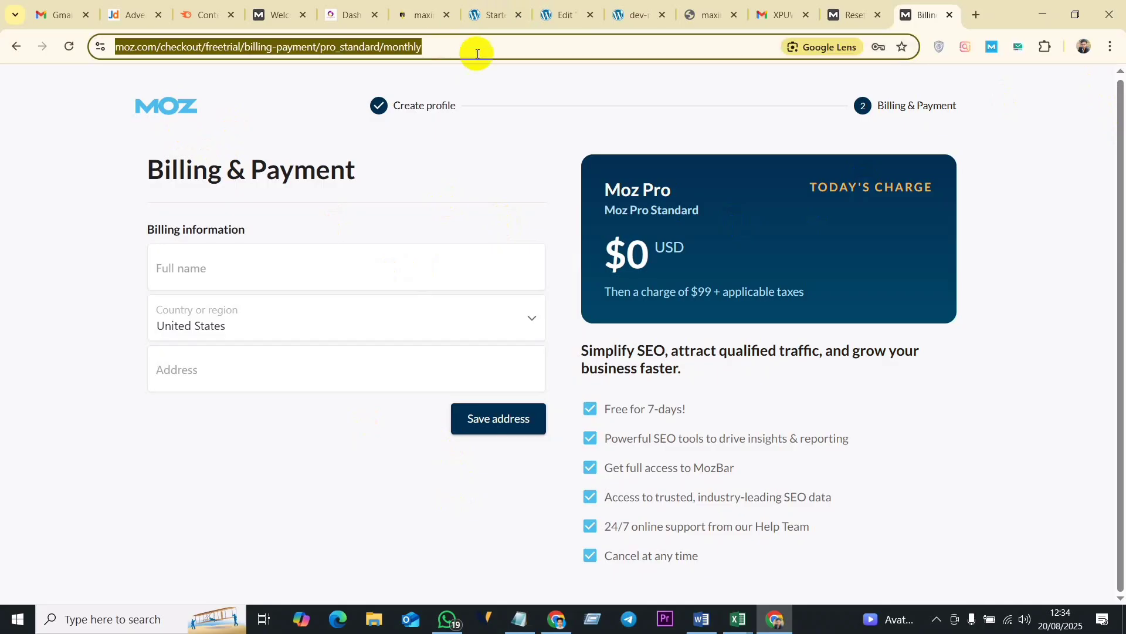
{"action": "left_click", "coordinate": [484, 53]}
{"action": "left_click_drag", "start_coordinate": [484, 54], "coordinate": [197, 53]}
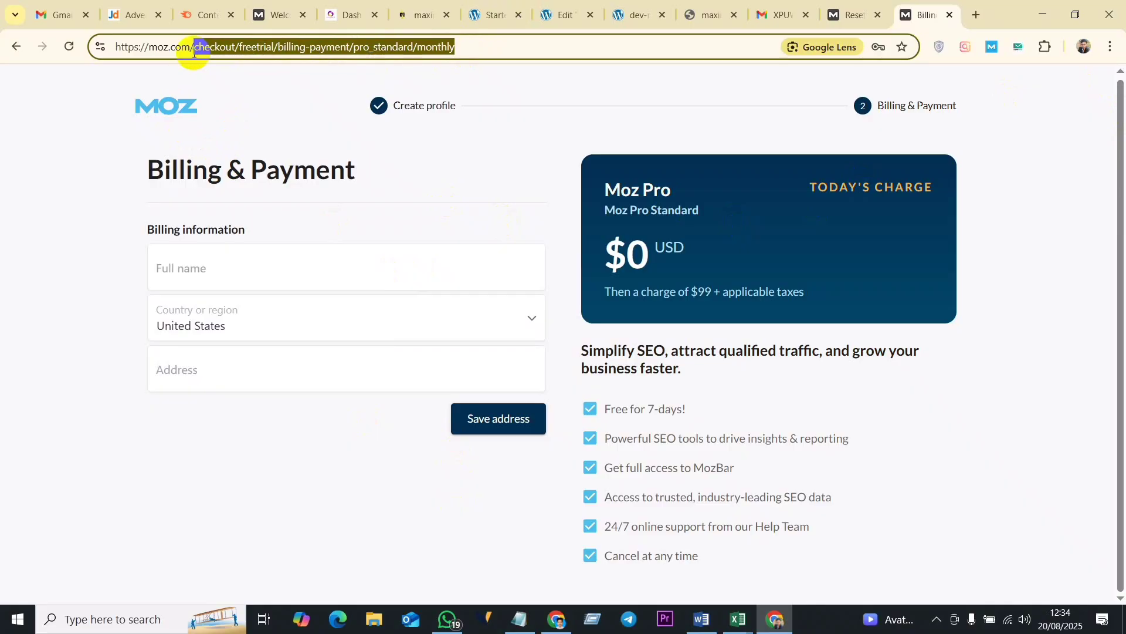
{"action": "key", "text": "BackSpace"}
{"action": "key", "text": "Return"}
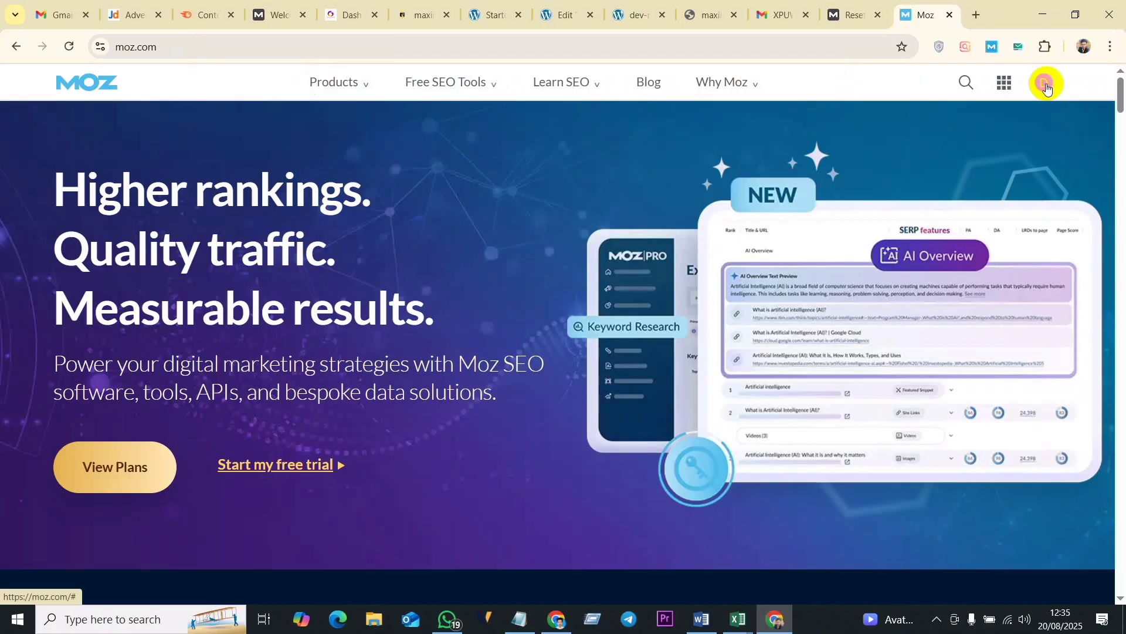
{"action": "left_click", "coordinate": [1046, 86]}
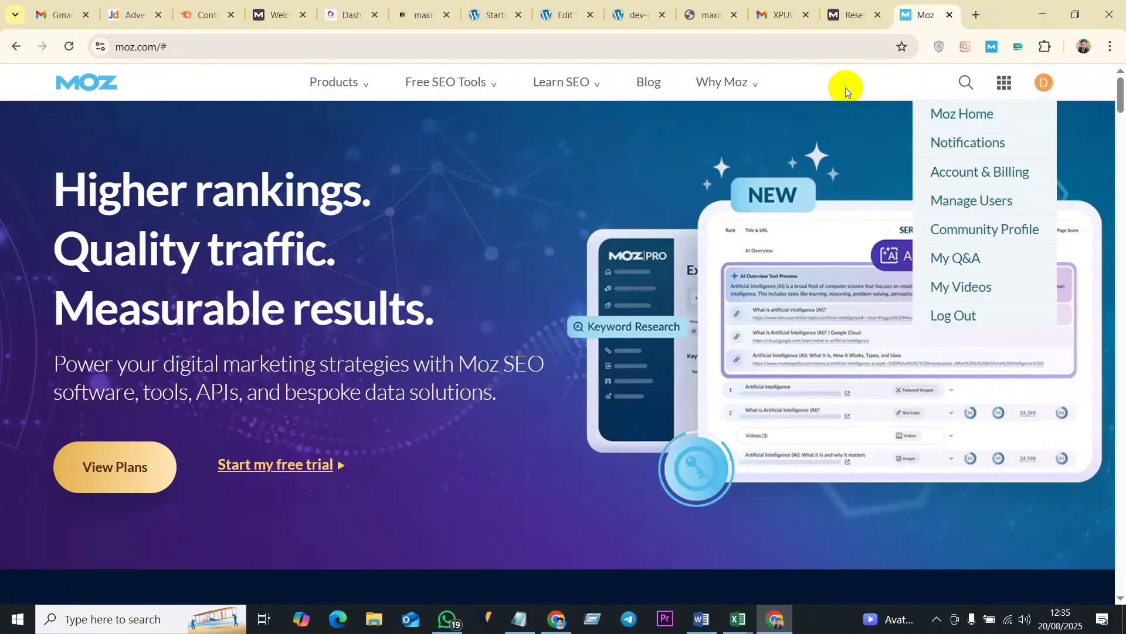
{"action": "left_click", "coordinate": [1091, 90]}
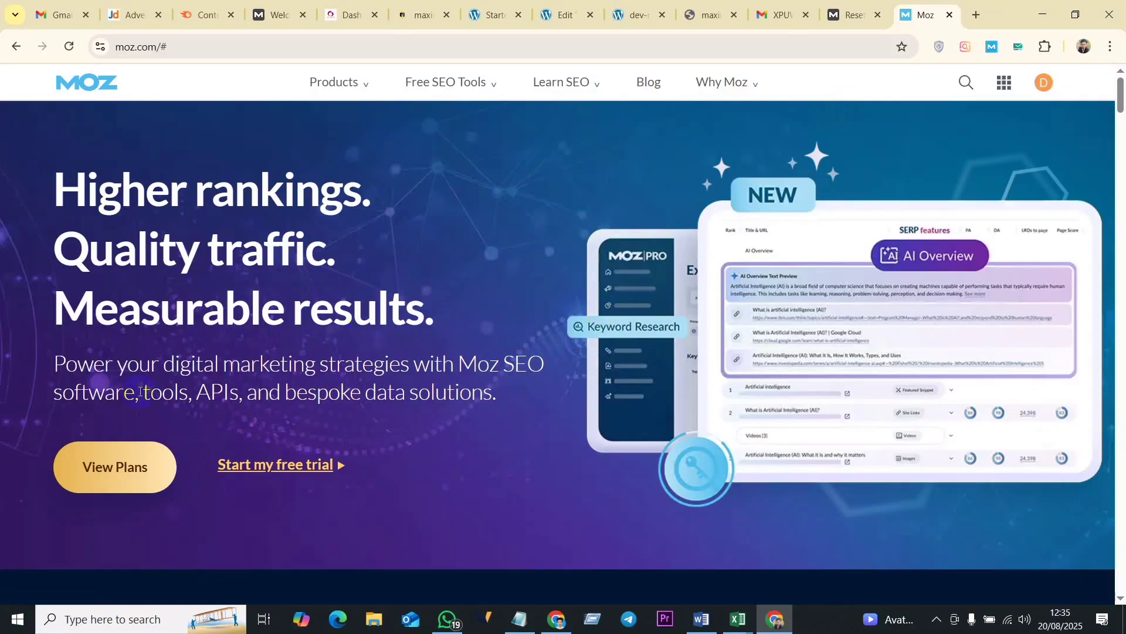
- Open the Temp Mail inbox in a new tab, check it for incoming mail and close the tab
{"action": "left_click", "coordinate": [1019, 47]}
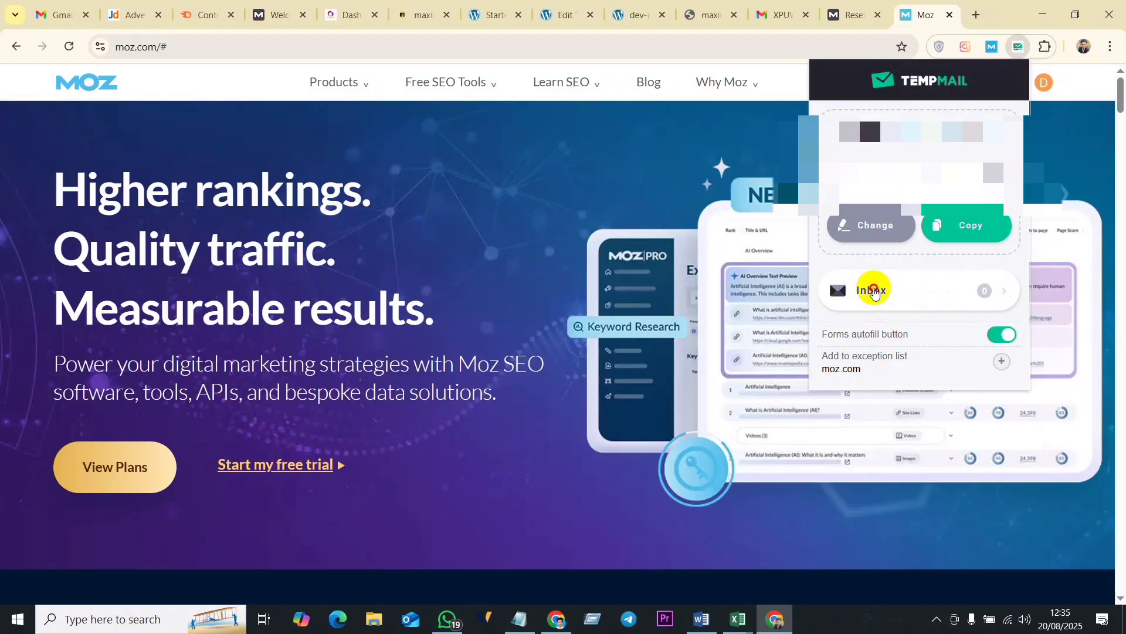
{"action": "left_click", "coordinate": [874, 291]}
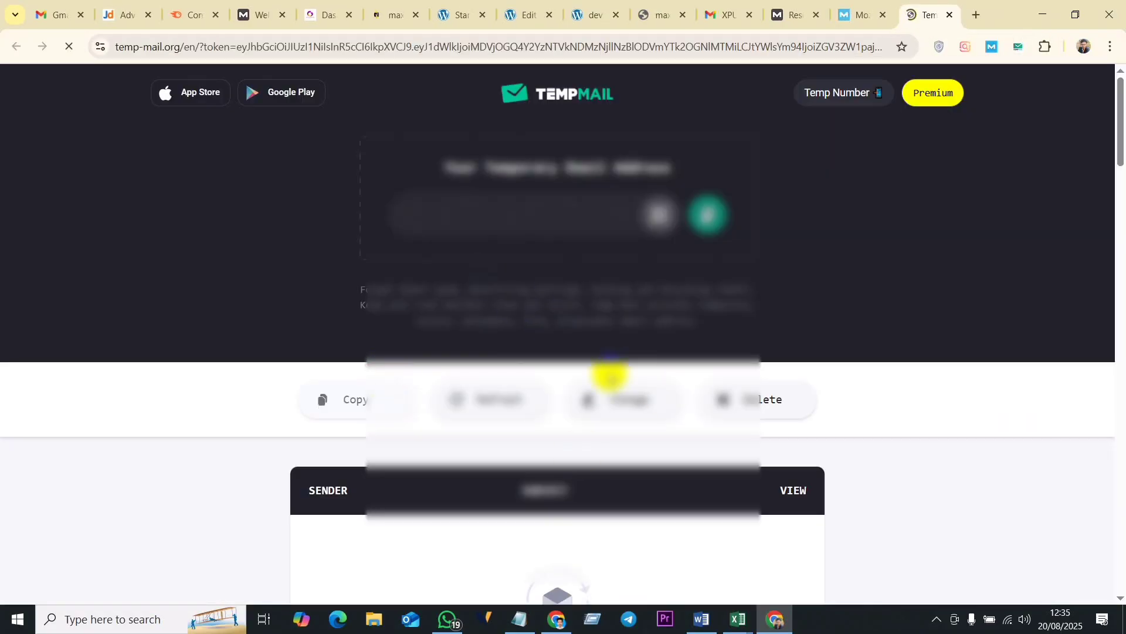
{"action": "scroll", "coordinate": [610, 375], "scroll_direction": "down", "scroll_amount": 8}
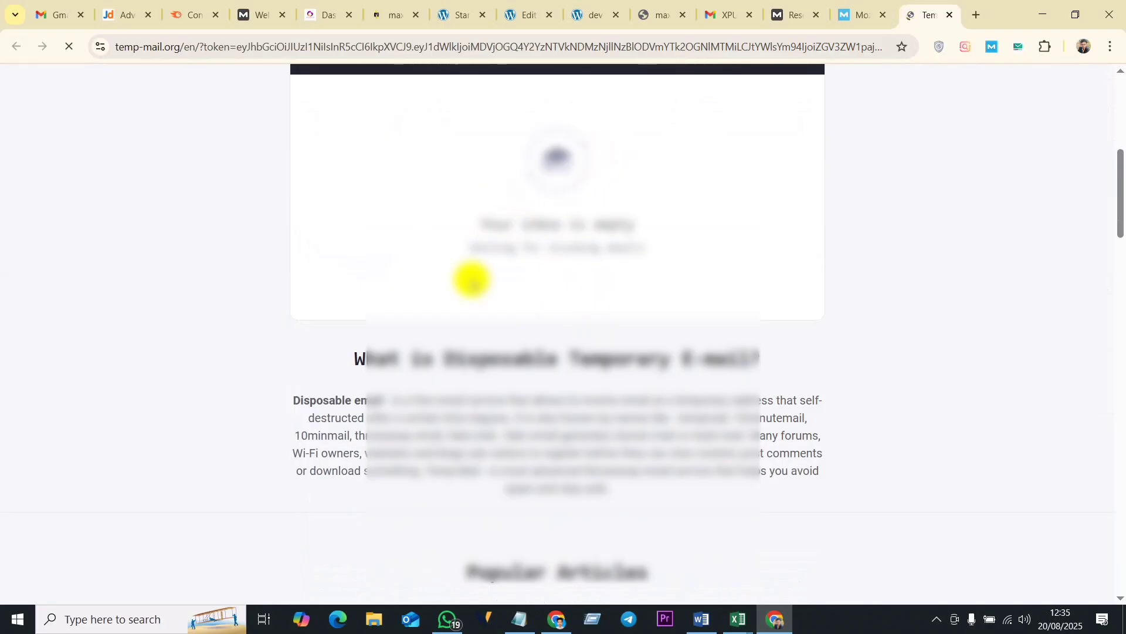
{"action": "scroll", "coordinate": [533, 285], "scroll_direction": "down", "scroll_amount": 4}
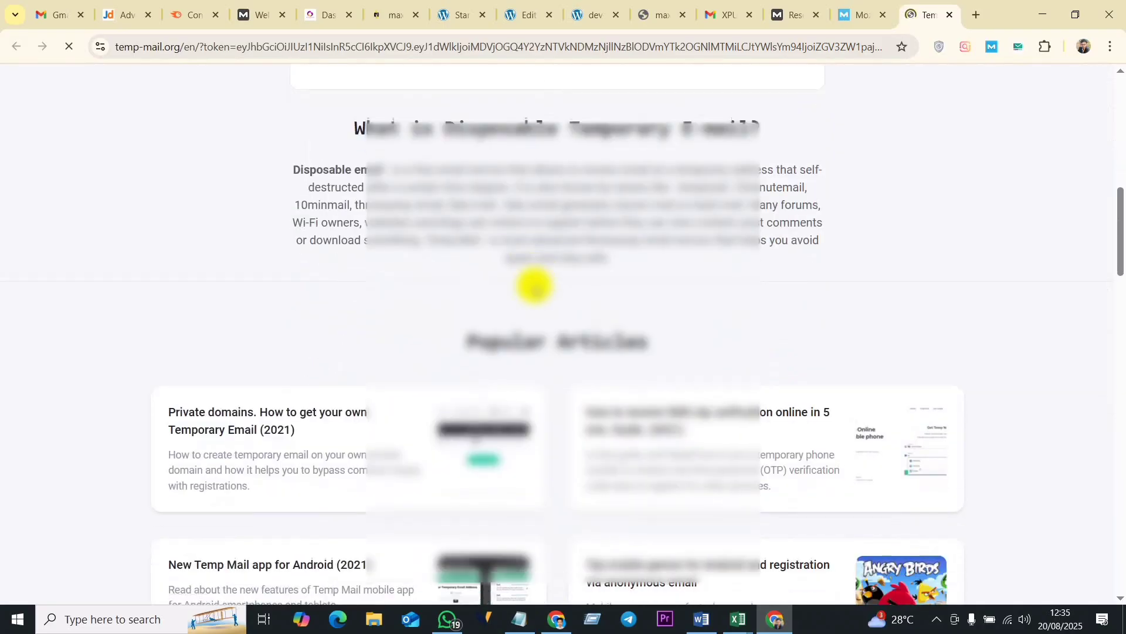
{"action": "scroll", "coordinate": [535, 286], "scroll_direction": "down", "scroll_amount": 4}
{"action": "scroll", "coordinate": [543, 317], "scroll_direction": "up", "scroll_amount": 15}
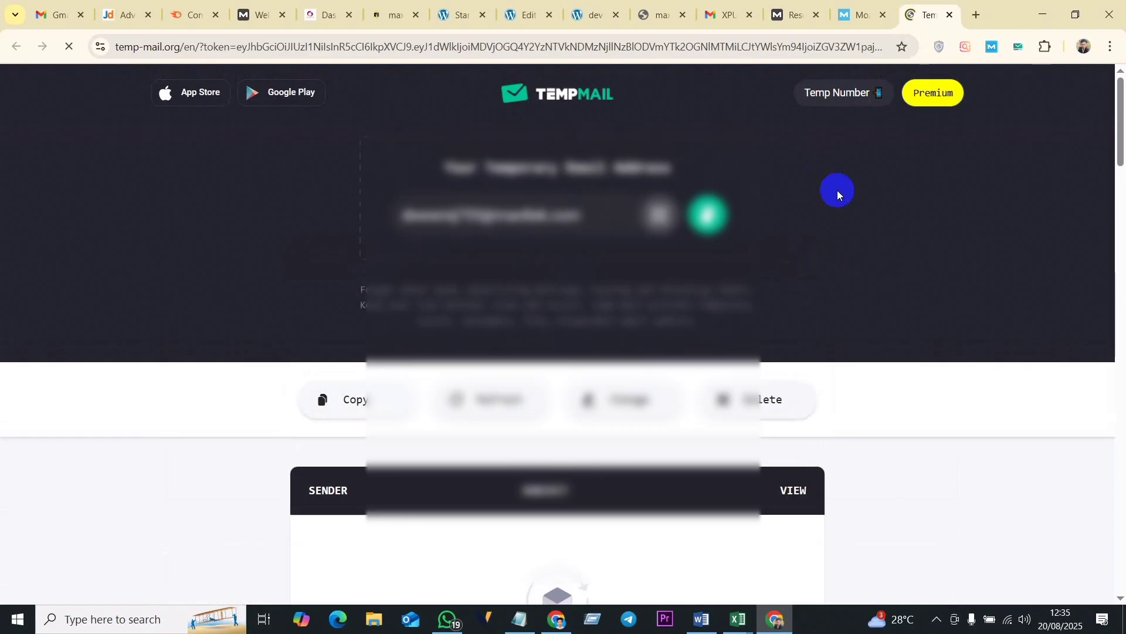
{"action": "left_click", "coordinate": [951, 18]}
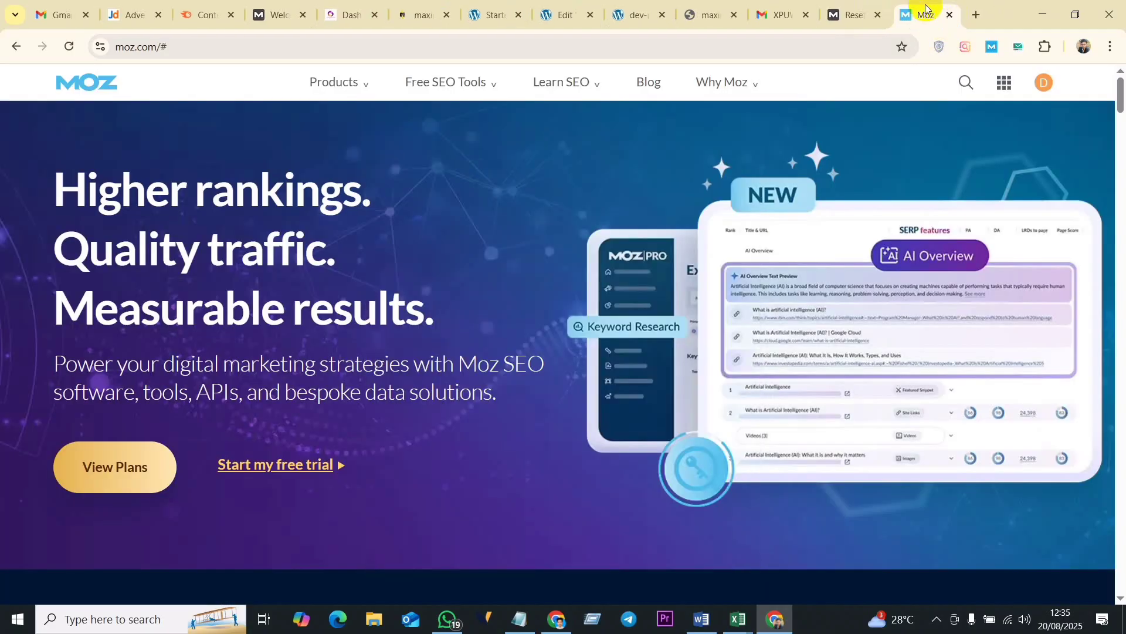
- Open Keyword Explorer from Moz's free SEO tools
{"action": "left_click", "coordinate": [233, 89]}
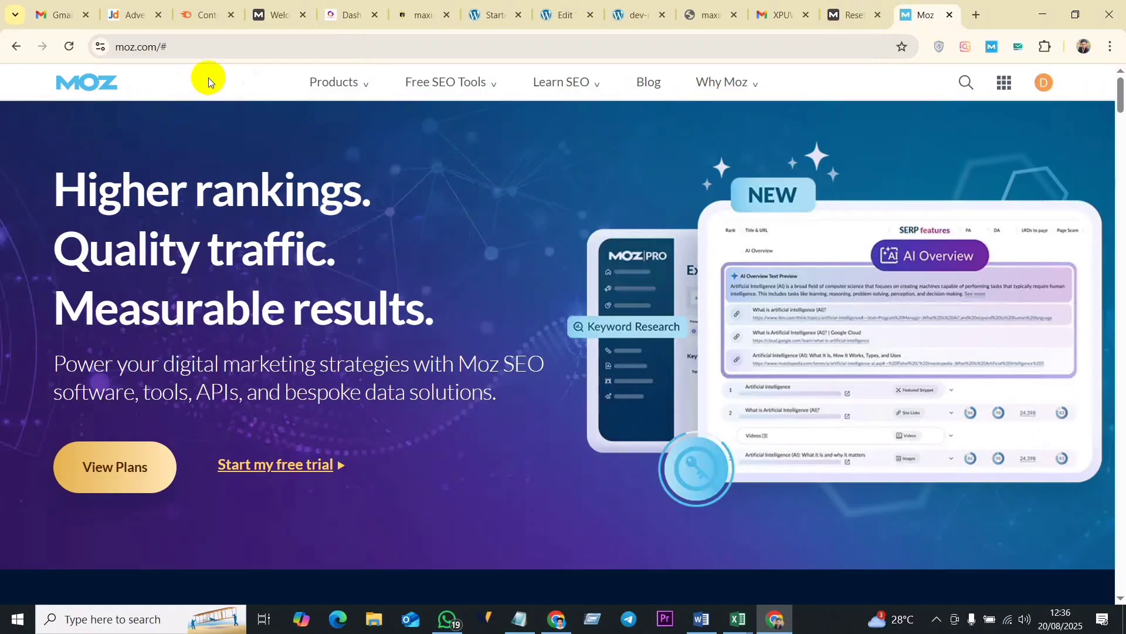
{"action": "left_click", "coordinate": [485, 84]}
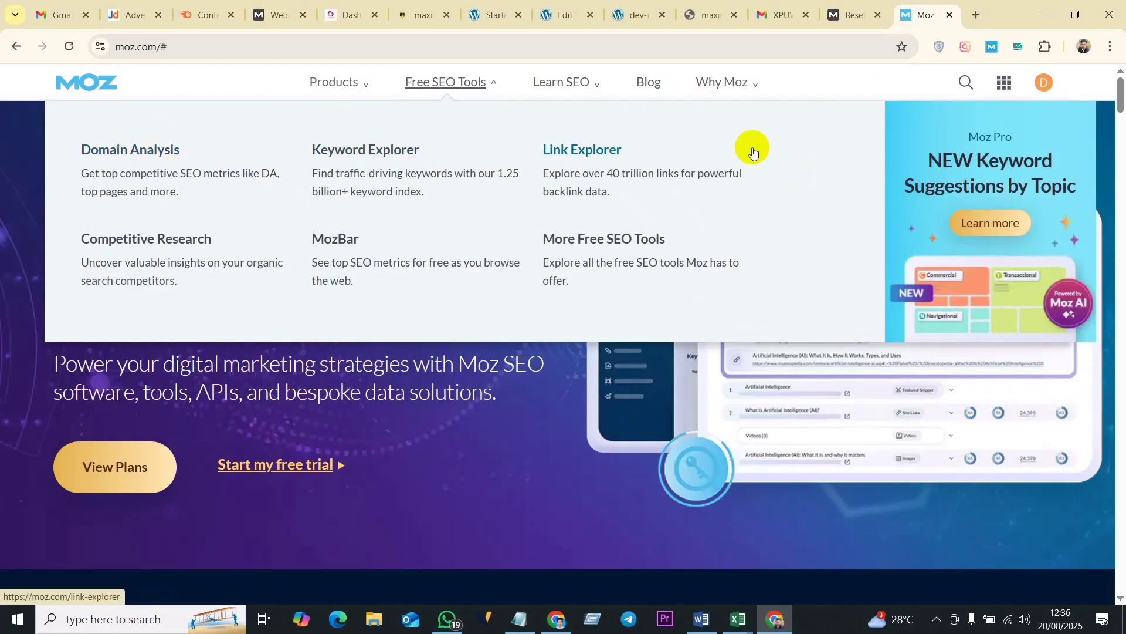
{"action": "left_click", "coordinate": [377, 151]}
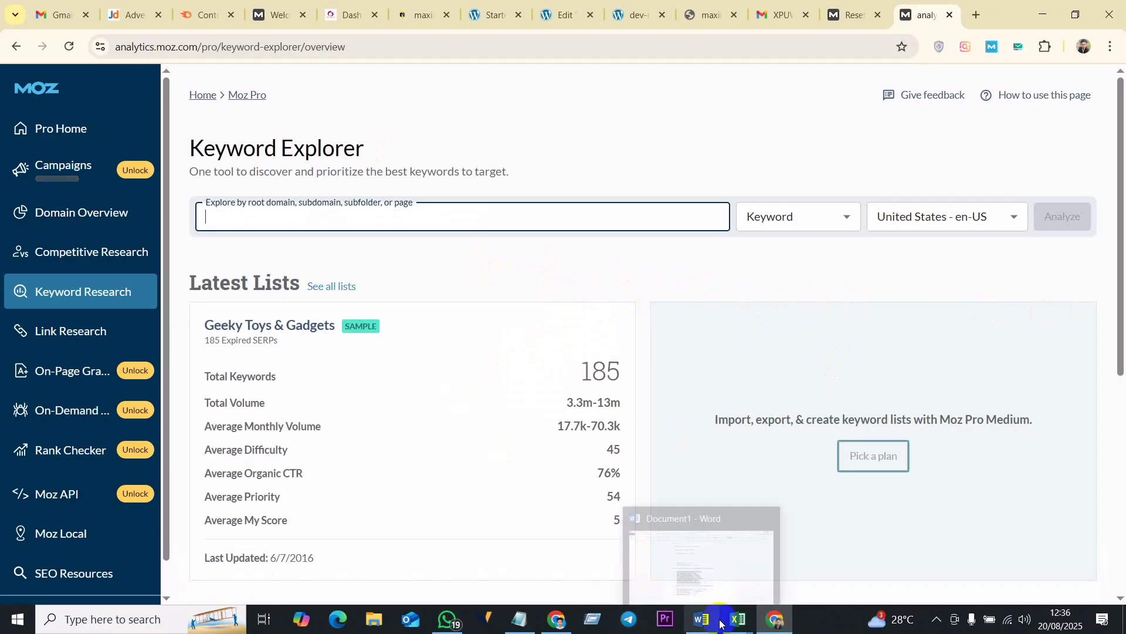
- Switch to the Keyword Research workbook in Excel and copy the keyword "lawyers for criminal defense" from cell A16
{"action": "left_click", "coordinate": [743, 621]}
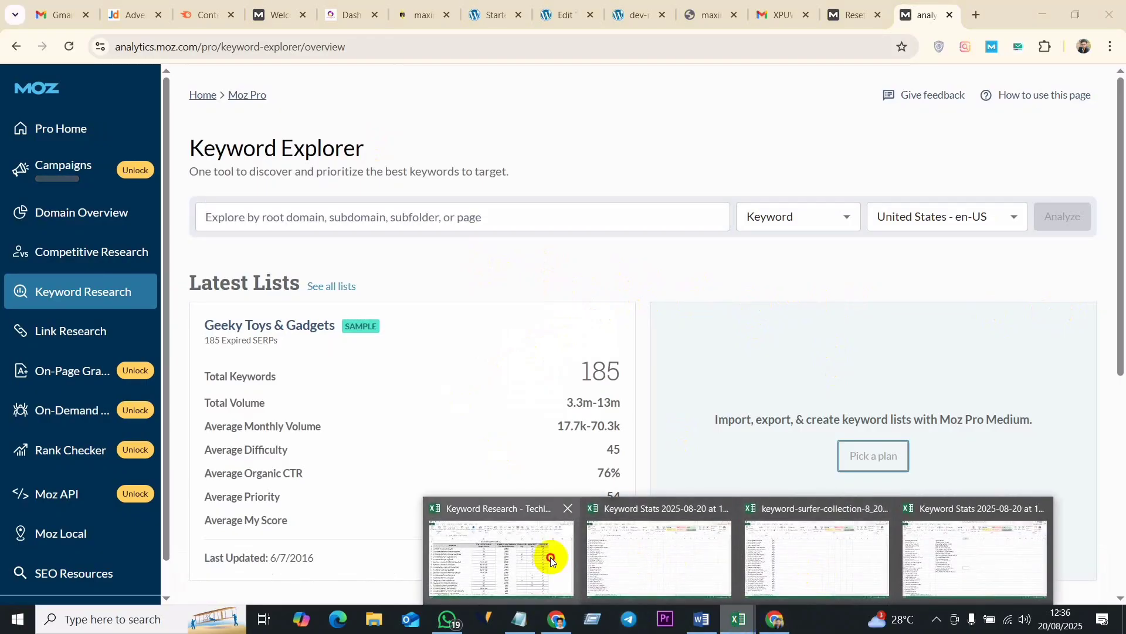
{"action": "left_click", "coordinate": [503, 506]}
{"action": "scroll", "coordinate": [251, 367], "scroll_direction": "down", "scroll_amount": 3}
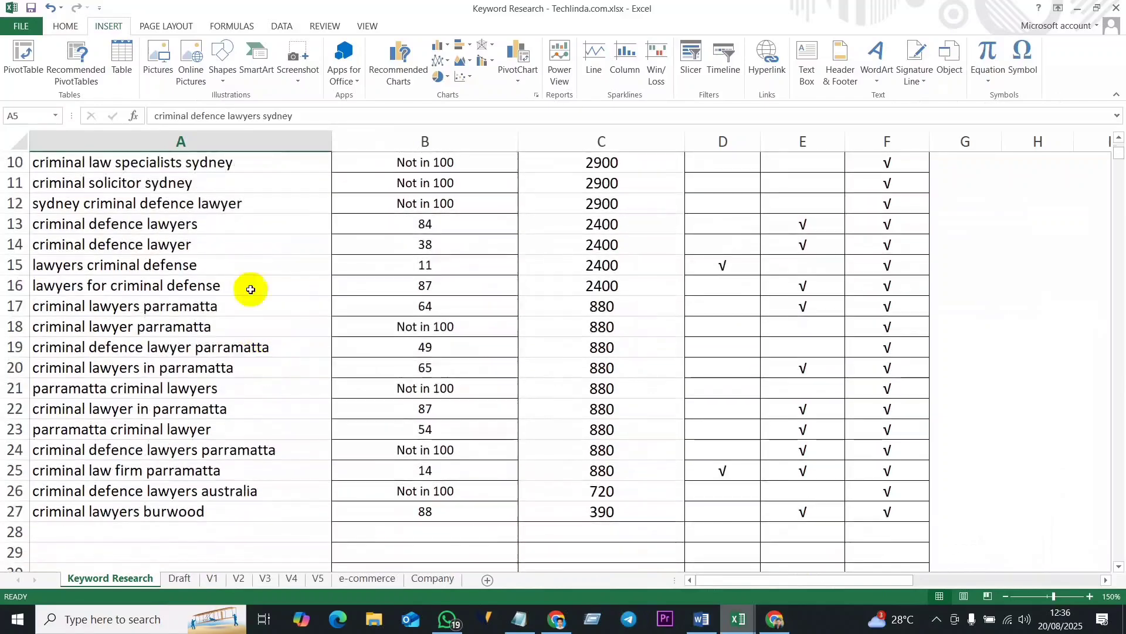
{"action": "left_click", "coordinate": [150, 287]}
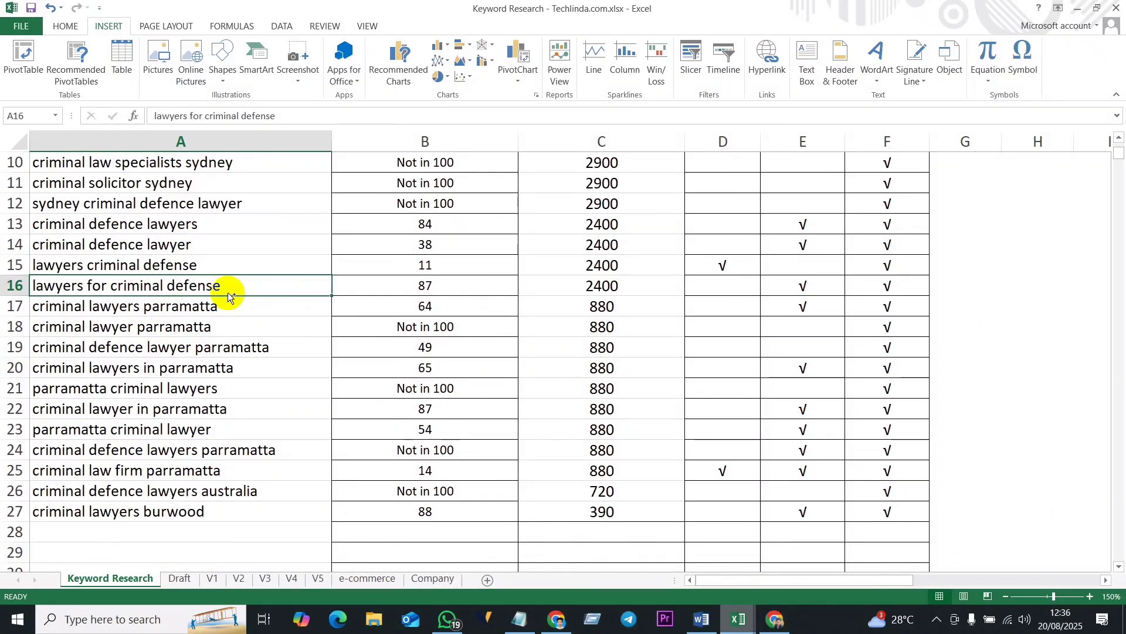
{"action": "key", "text": "ctrl+c"}
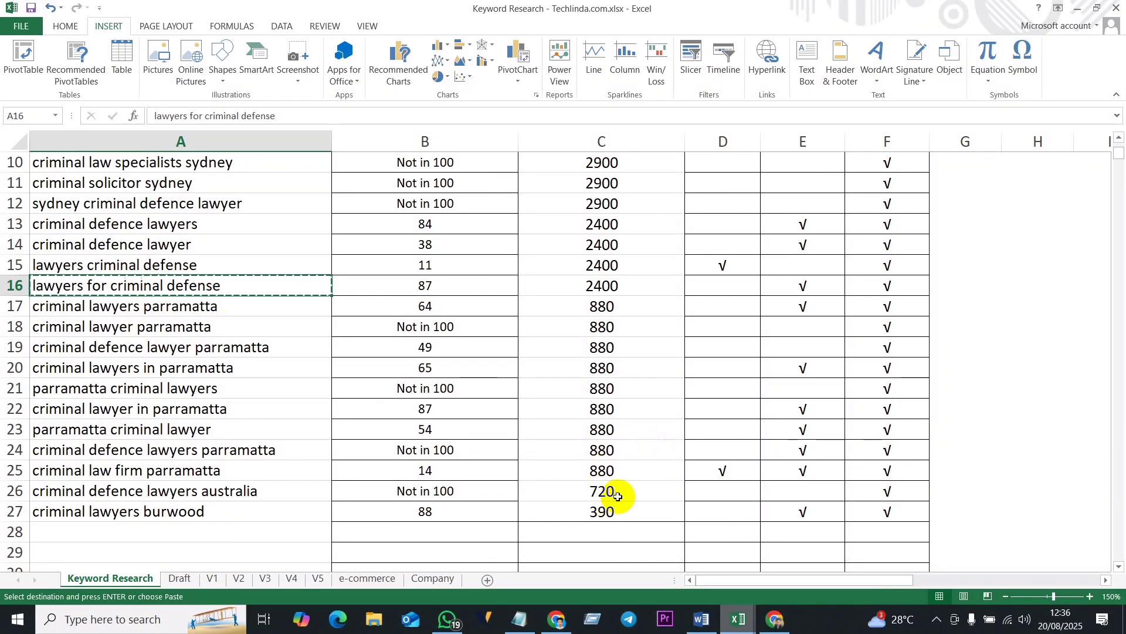
- Back in Moz Keyword Explorer in Chrome, analyze the keyword "lawyers for criminal defense" for Australia - en-AU
{"action": "left_click", "coordinate": [777, 626]}
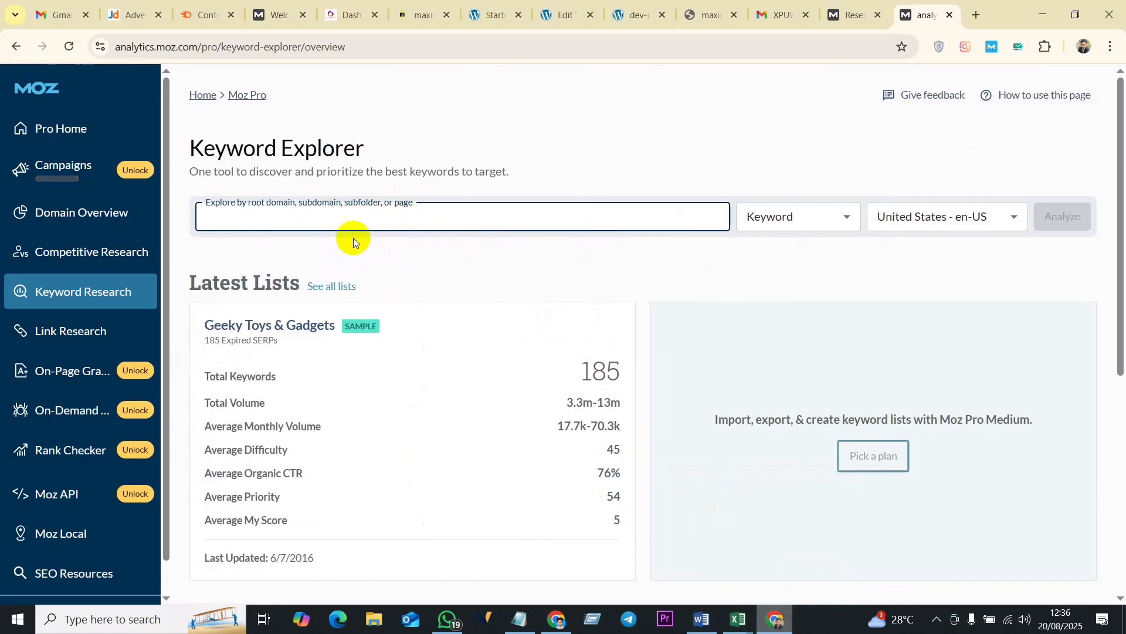
{"action": "key", "text": "ctrl+v"}
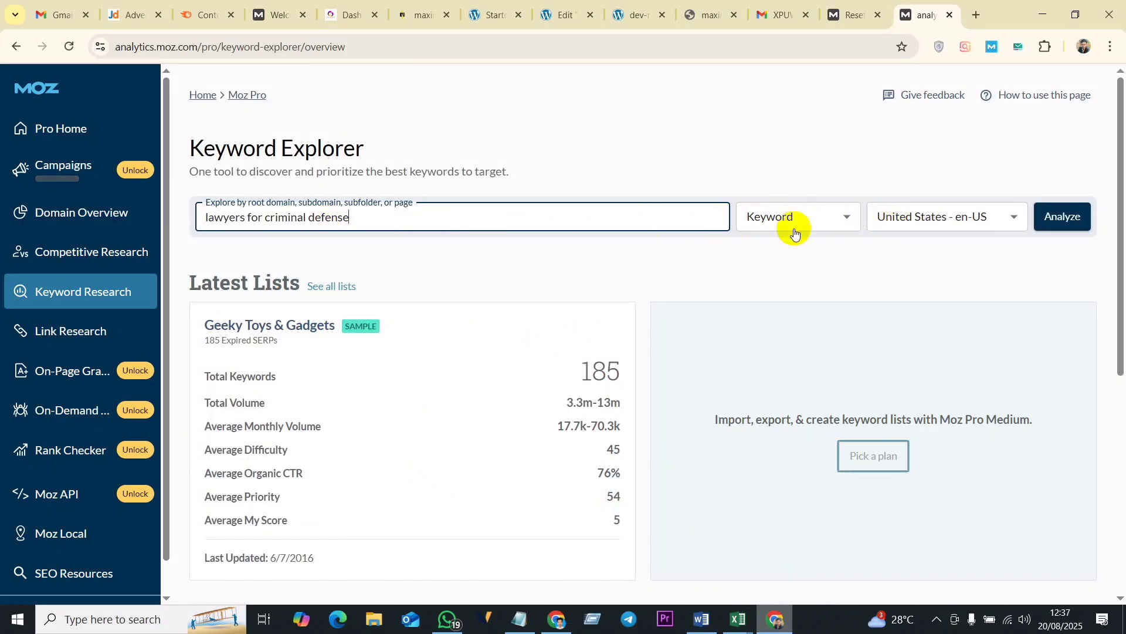
{"action": "left_click", "coordinate": [839, 219]}
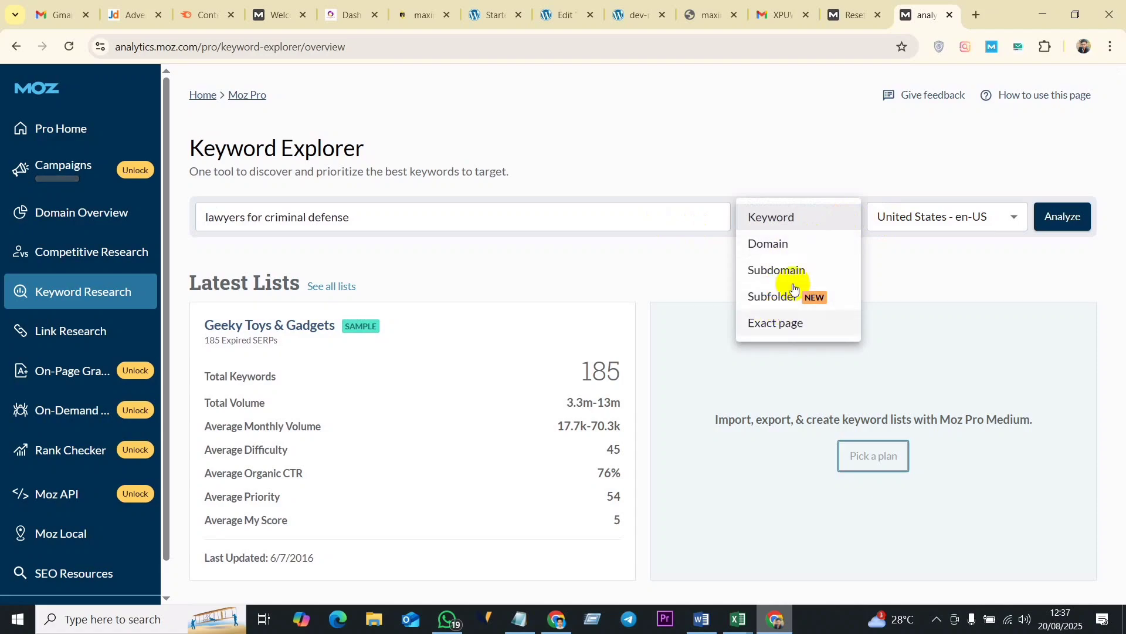
{"action": "left_click", "coordinate": [948, 277]}
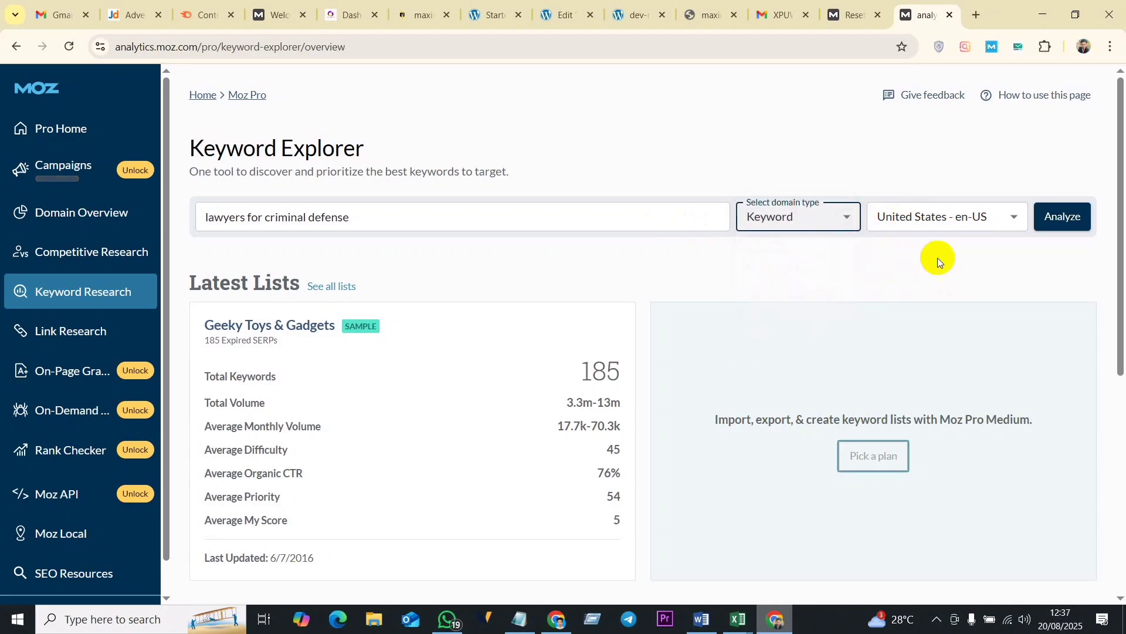
{"action": "left_click", "coordinate": [1006, 218]}
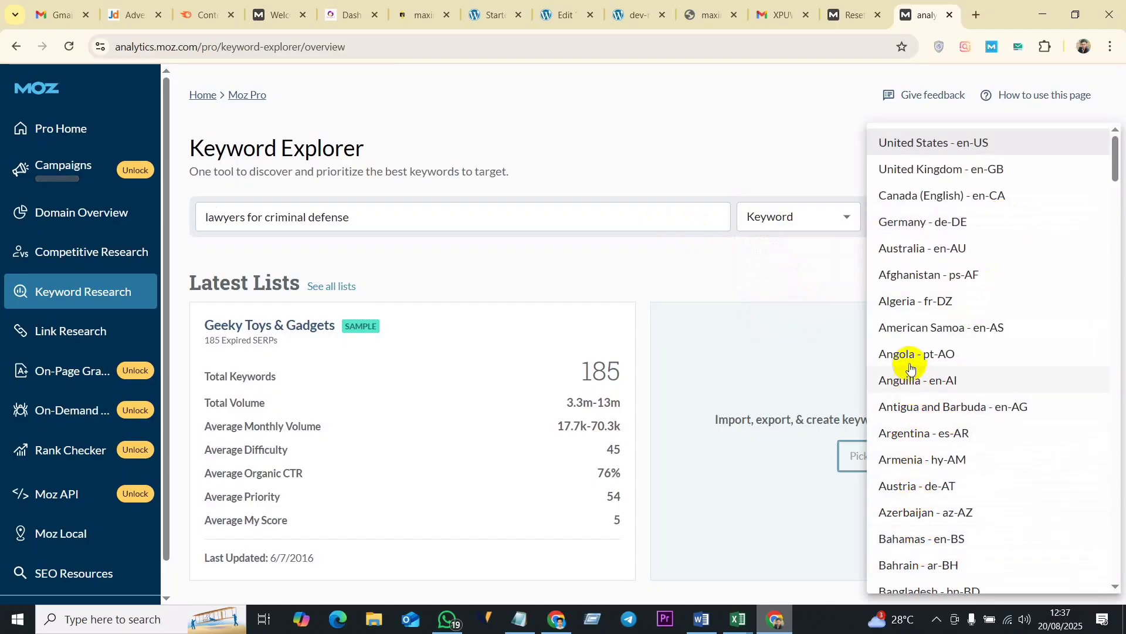
{"action": "left_click", "coordinate": [929, 253]}
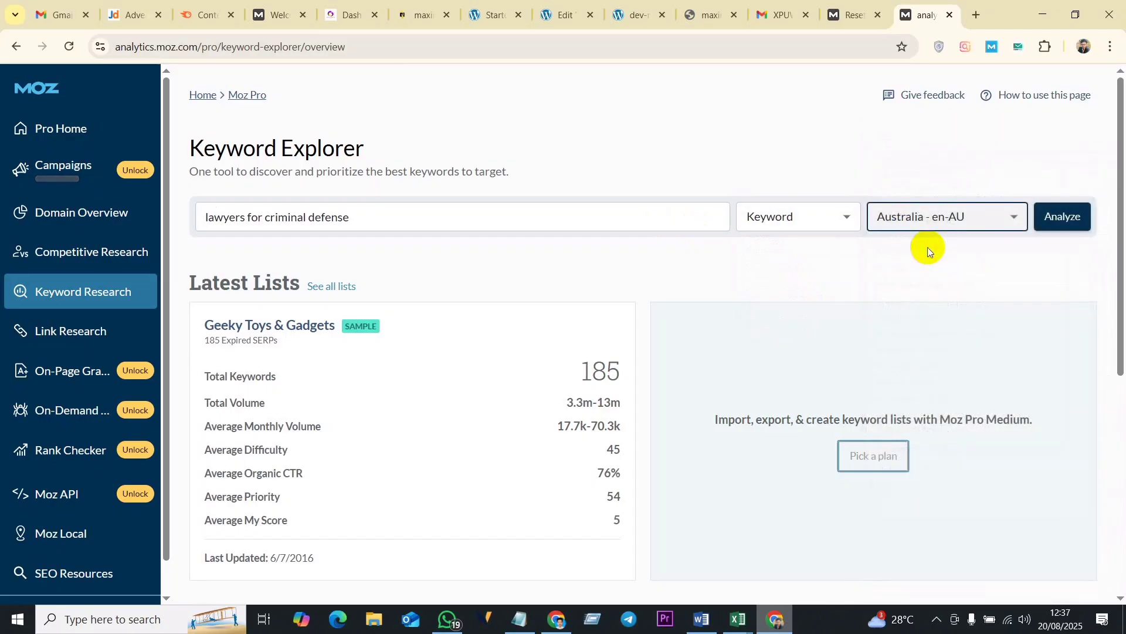
{"action": "left_click", "coordinate": [1071, 218]}
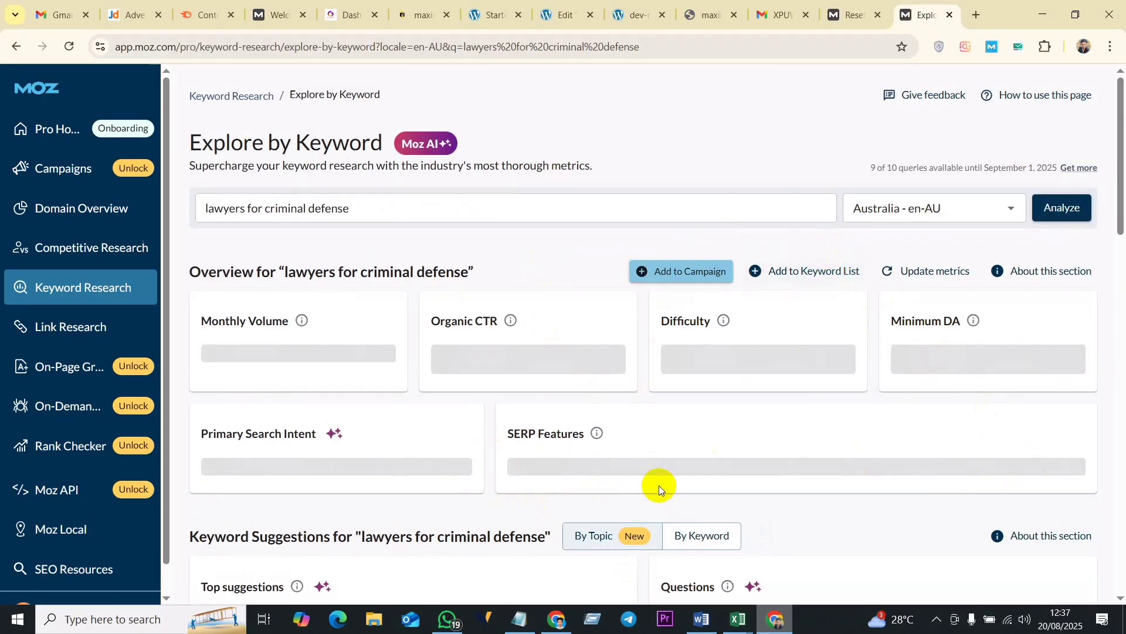
- Review the keyword overview's monthly volume, organic CTR, difficulty and minimum DA
{"action": "scroll", "coordinate": [868, 417], "scroll_direction": "down", "scroll_amount": 5}
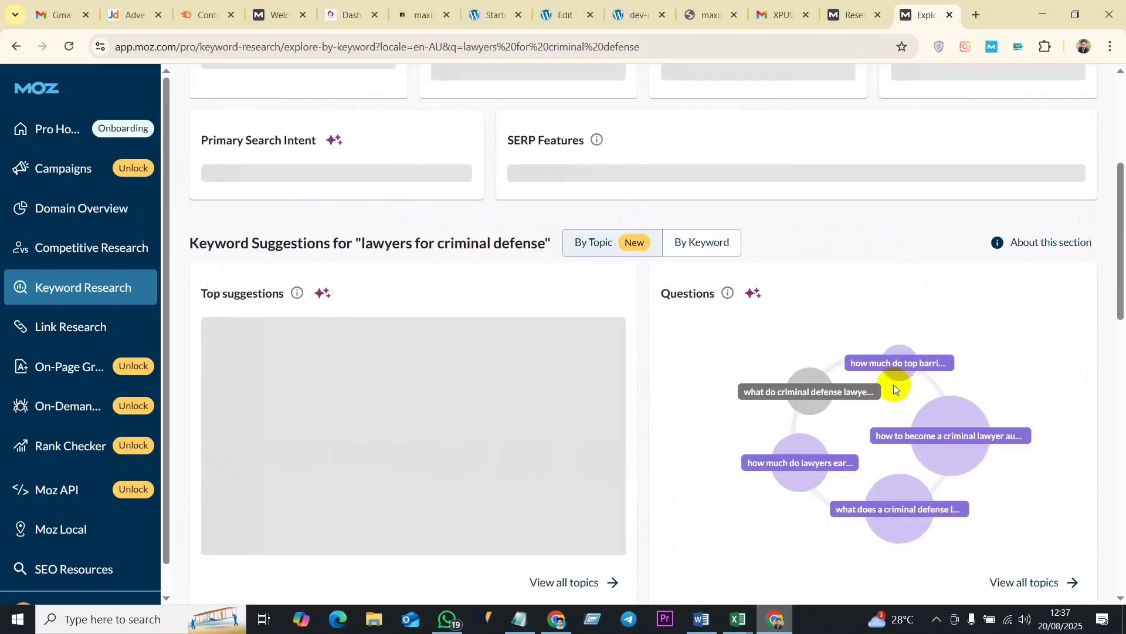
{"action": "scroll", "coordinate": [753, 273], "scroll_direction": "up", "scroll_amount": 5}
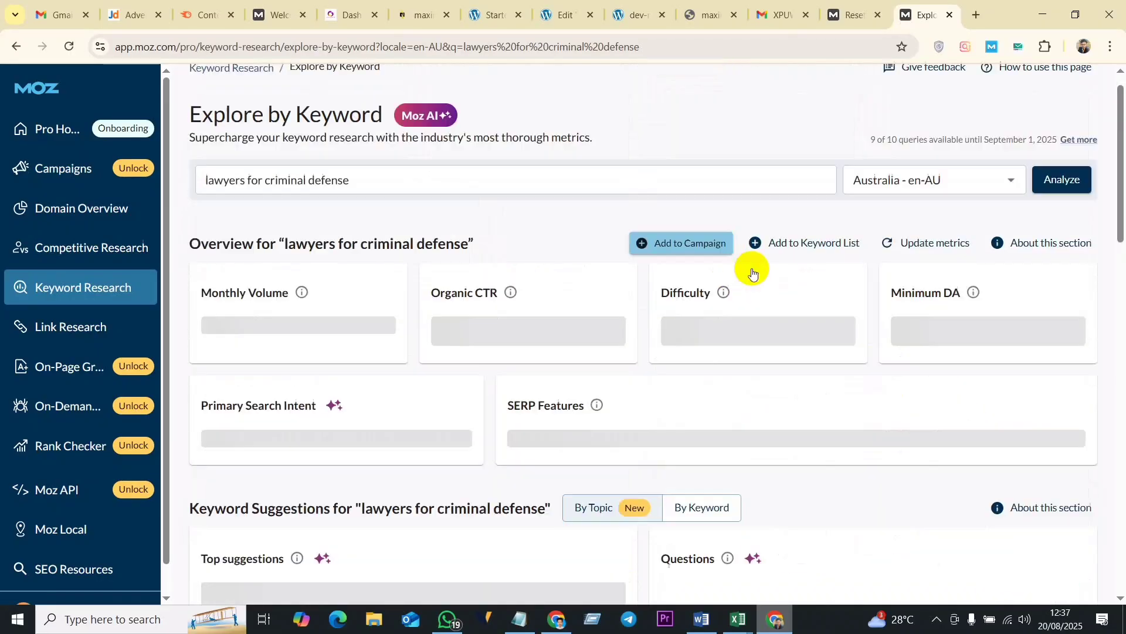
{"action": "scroll", "coordinate": [733, 288], "scroll_direction": "up", "scroll_amount": 1}
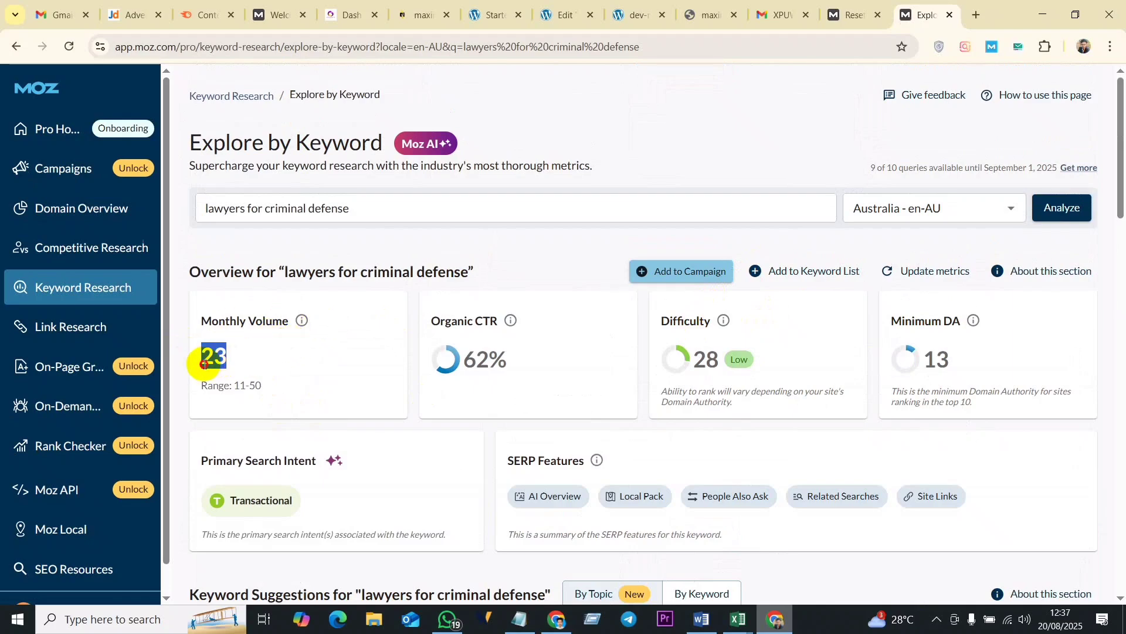
{"action": "left_click_drag", "start_coordinate": [201, 357], "coordinate": [238, 350]}
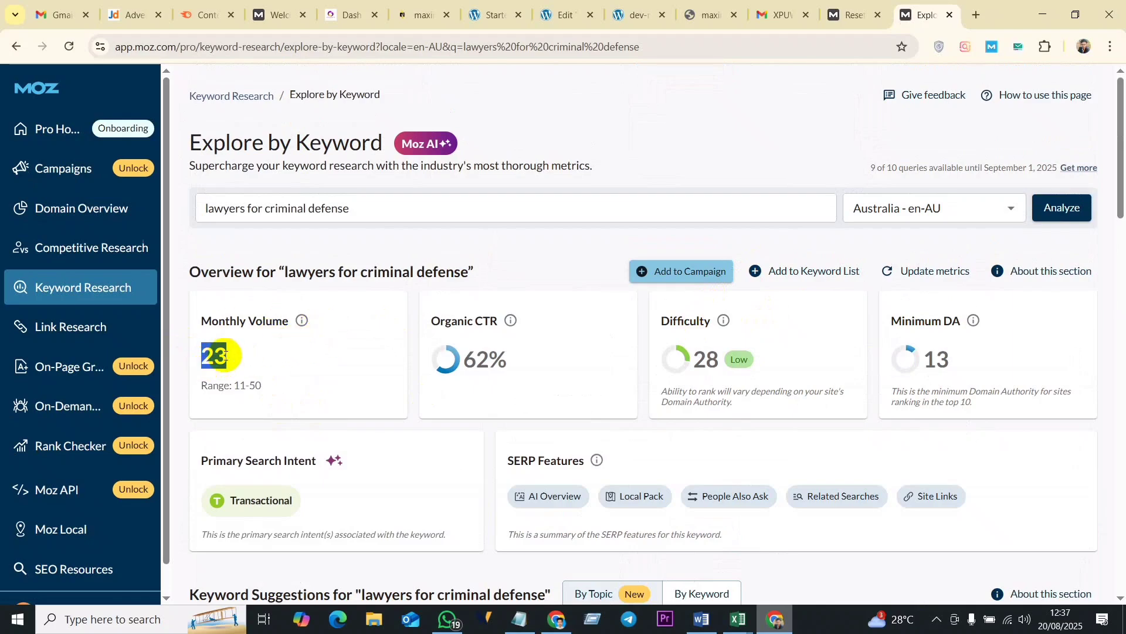
{"action": "left_click", "coordinate": [258, 369]}
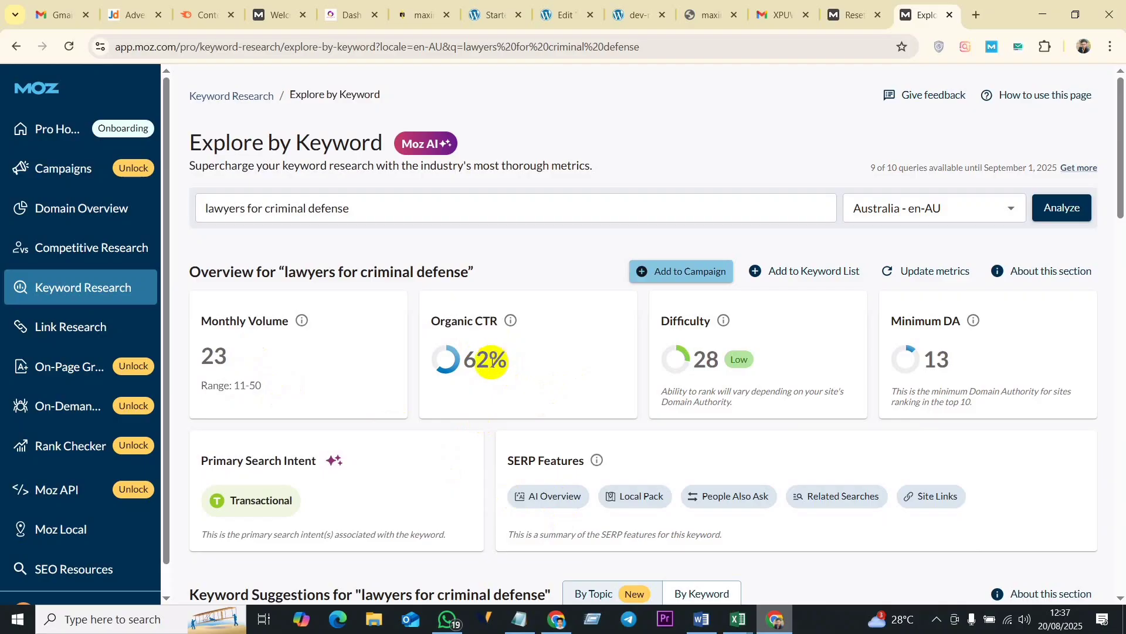
{"action": "left_click_drag", "start_coordinate": [491, 359], "coordinate": [464, 368]}
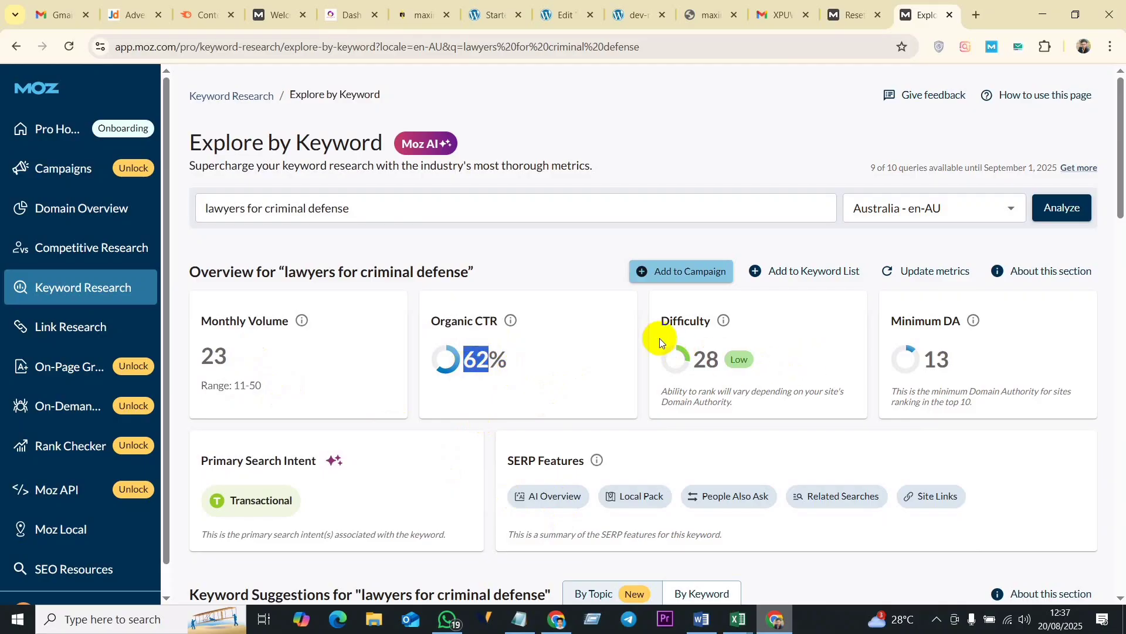
{"action": "double_click", "coordinate": [698, 368]}
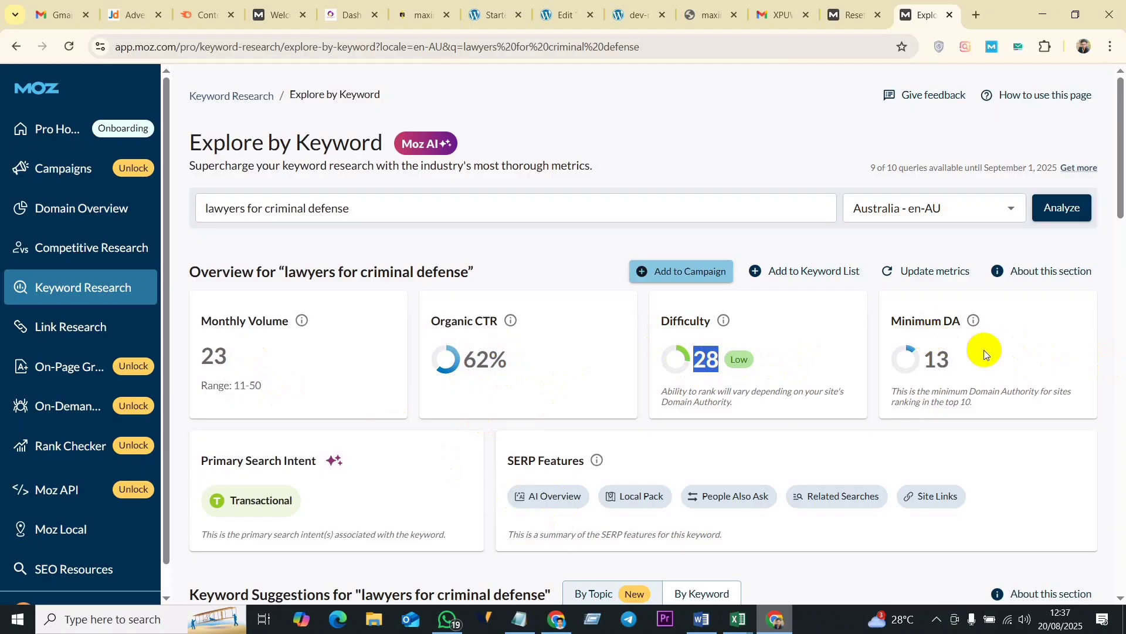
{"action": "double_click", "coordinate": [950, 322]}
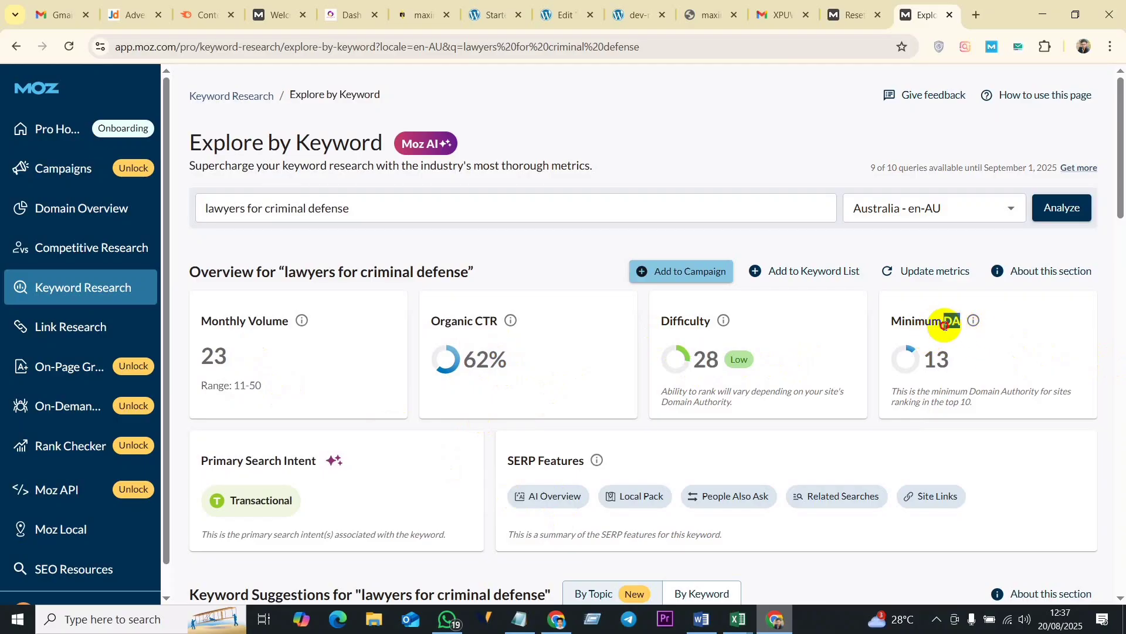
{"action": "left_click", "coordinate": [949, 357]}
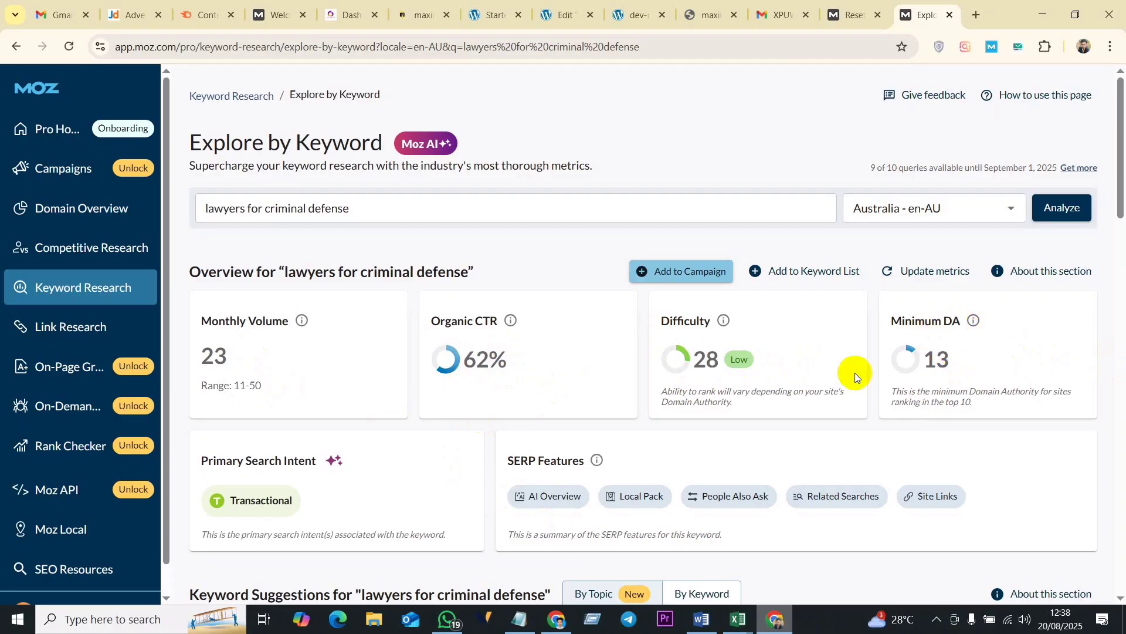
- Examine the keyword suggestions and the SERP analysis of the ranking pages, including their PA, DA and linking domains
{"action": "scroll", "coordinate": [756, 408], "scroll_direction": "down", "scroll_amount": 3}
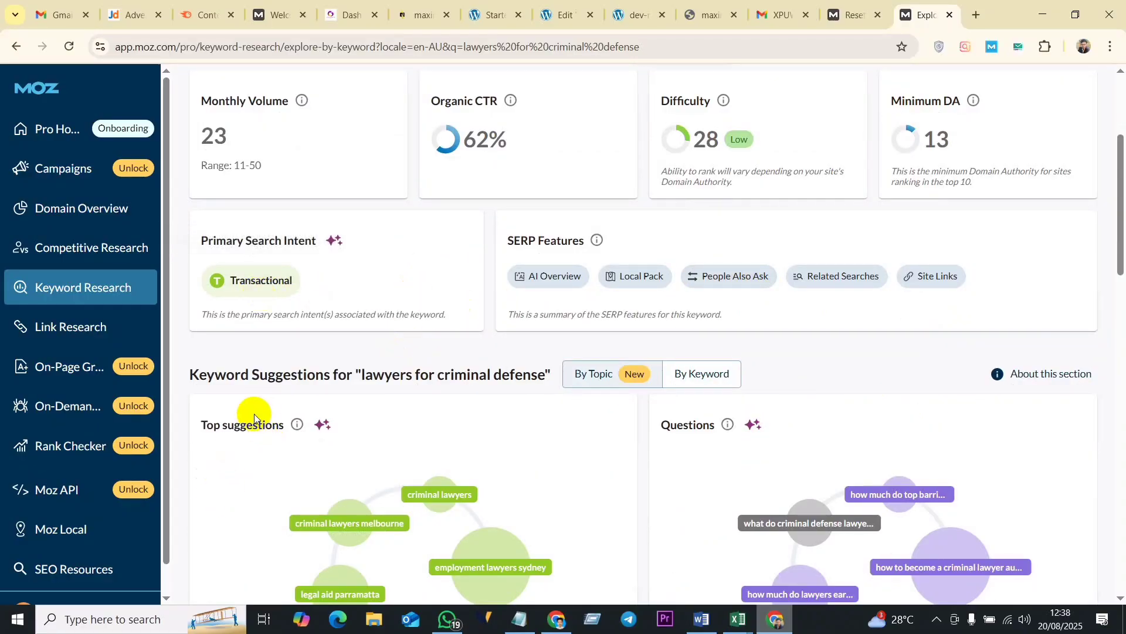
{"action": "scroll", "coordinate": [694, 386], "scroll_direction": "down", "scroll_amount": 12}
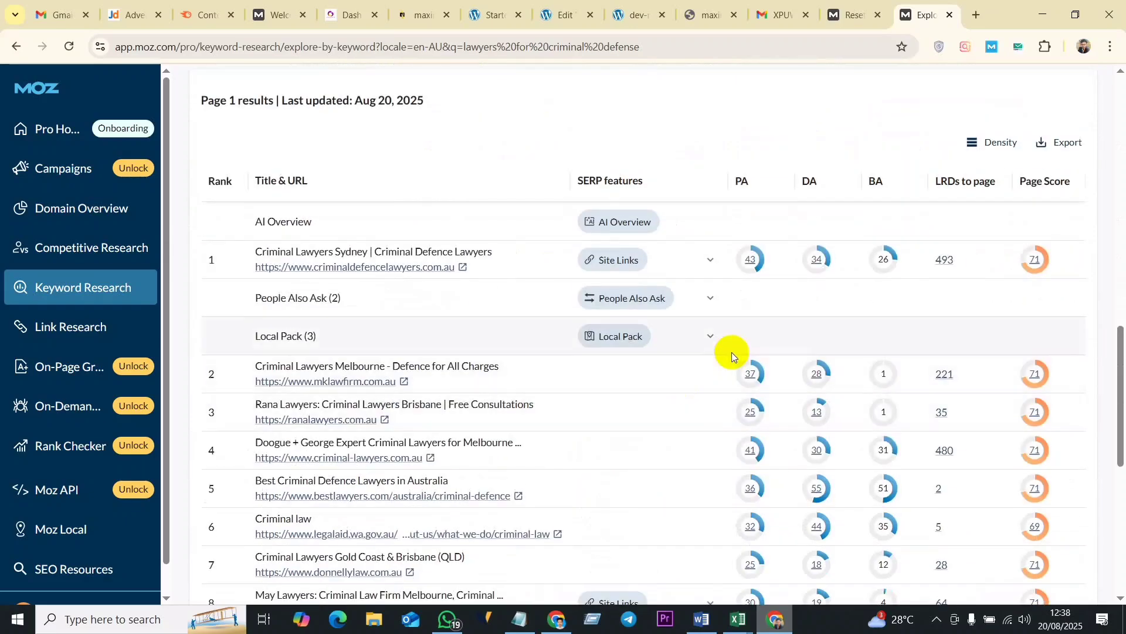
{"action": "scroll", "coordinate": [661, 429], "scroll_direction": "down", "scroll_amount": 4}
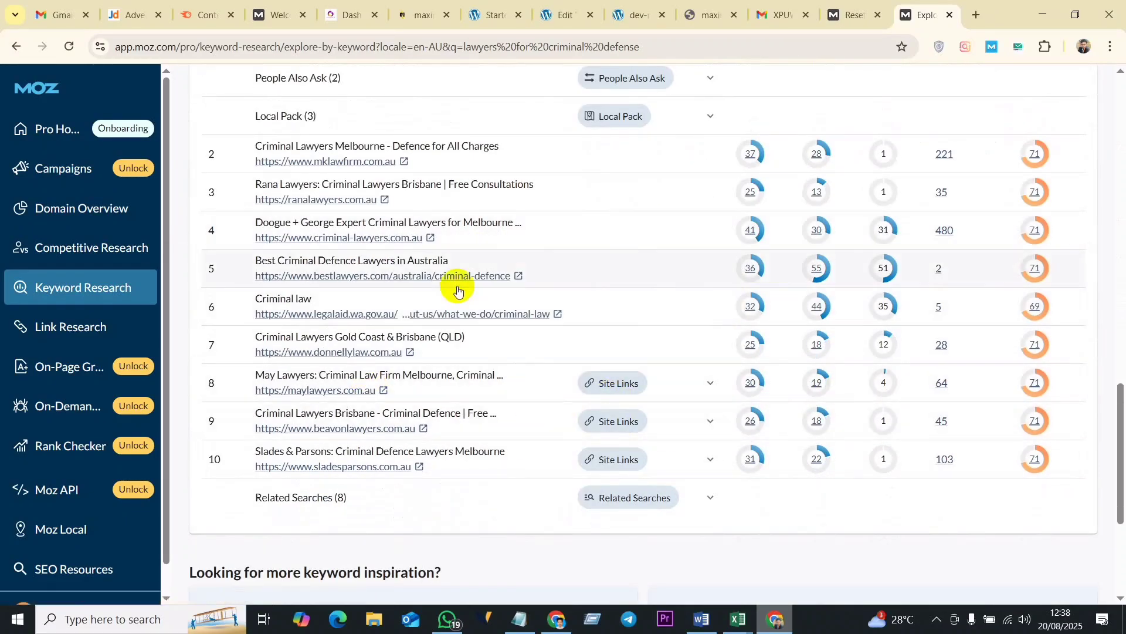
{"action": "scroll", "coordinate": [354, 208], "scroll_direction": "up", "scroll_amount": 1}
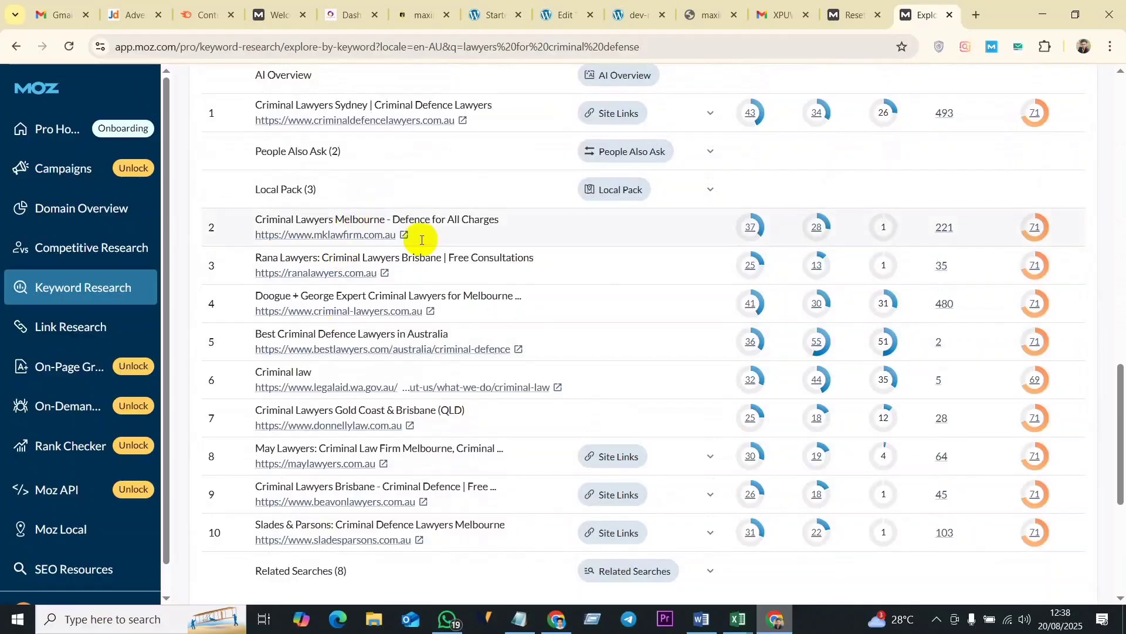
{"action": "scroll", "coordinate": [388, 258], "scroll_direction": "up", "scroll_amount": 2}
{"action": "scroll", "coordinate": [352, 358], "scroll_direction": "up", "scroll_amount": 1}
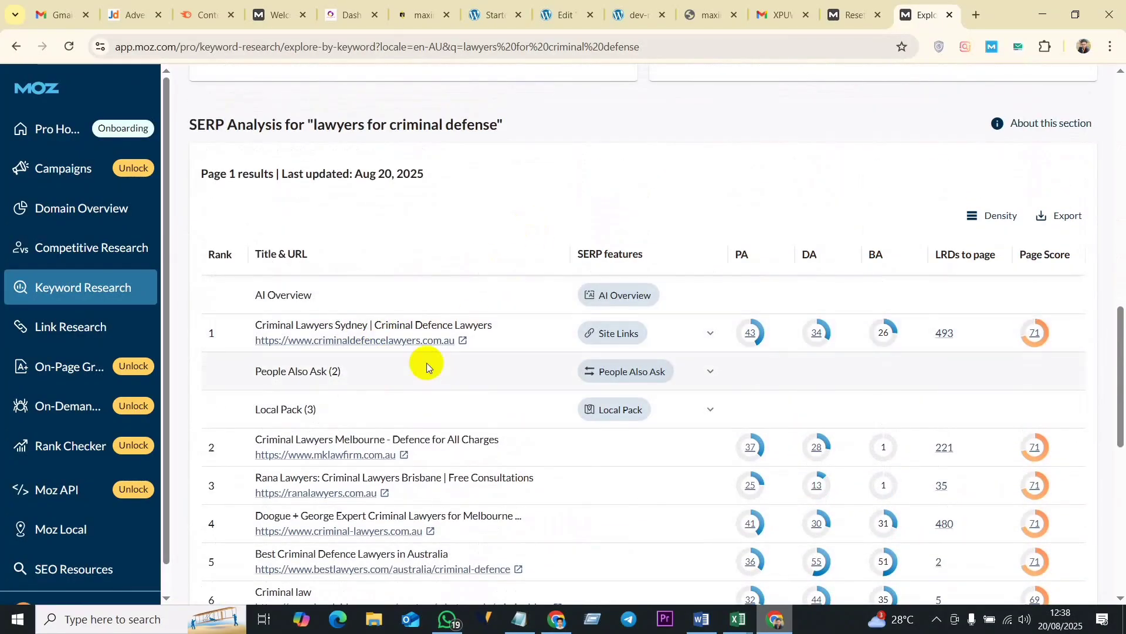
{"action": "scroll", "coordinate": [346, 343], "scroll_direction": "down", "scroll_amount": 2}
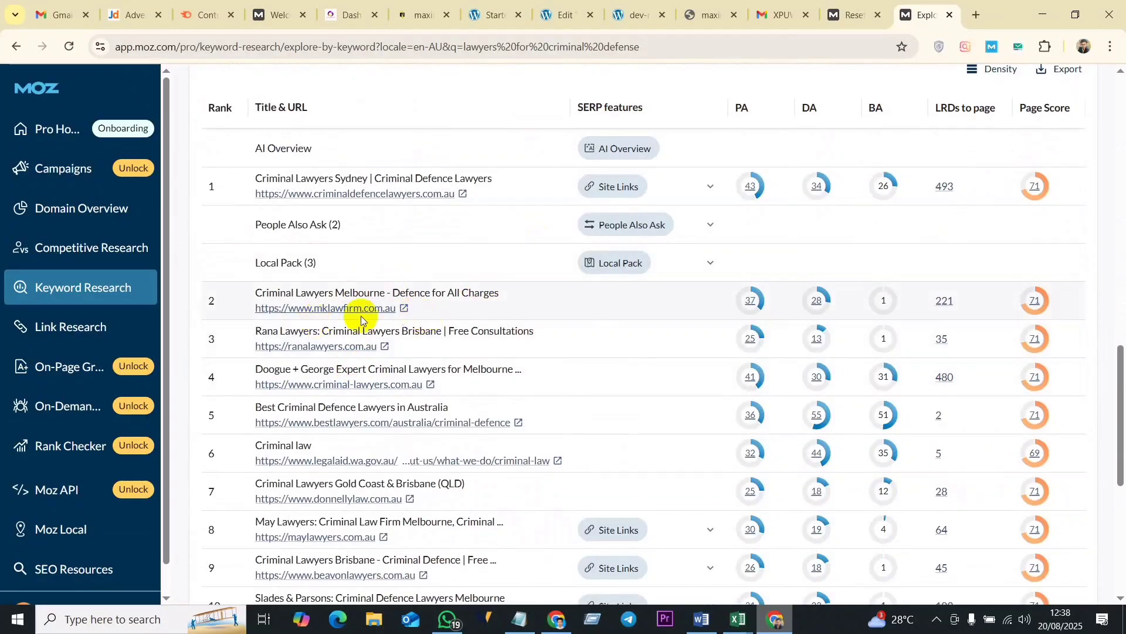
{"action": "scroll", "coordinate": [410, 328], "scroll_direction": "down", "scroll_amount": 3}
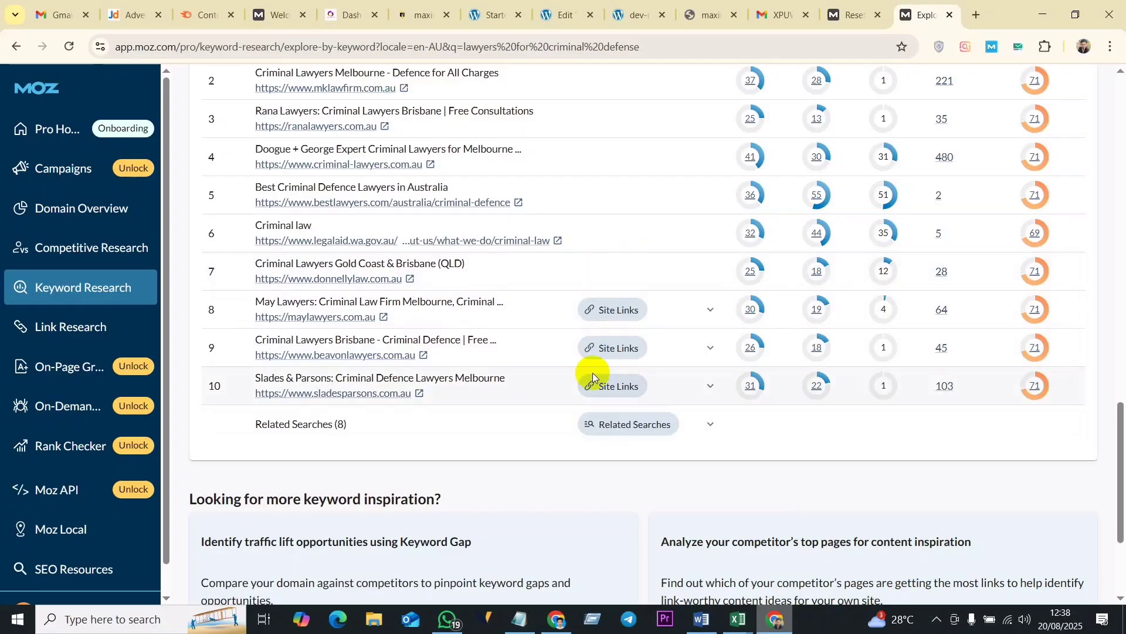
{"action": "scroll", "coordinate": [446, 299], "scroll_direction": "up", "scroll_amount": 4}
{"action": "scroll", "coordinate": [375, 294], "scroll_direction": "down", "scroll_amount": 1}
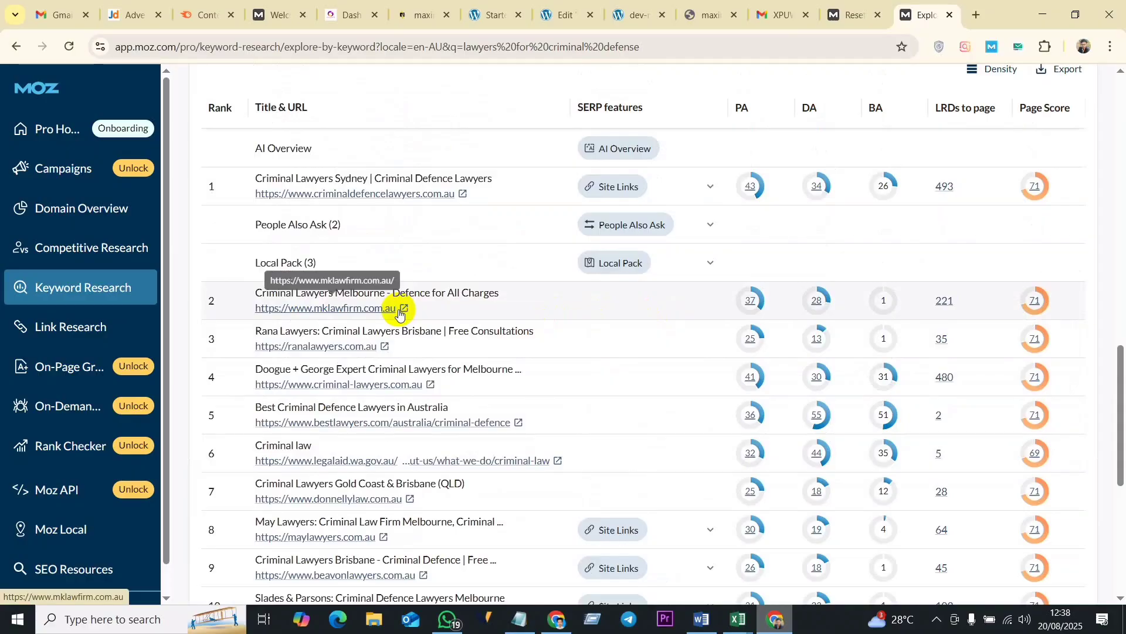
{"action": "scroll", "coordinate": [411, 352], "scroll_direction": "down", "scroll_amount": 7}
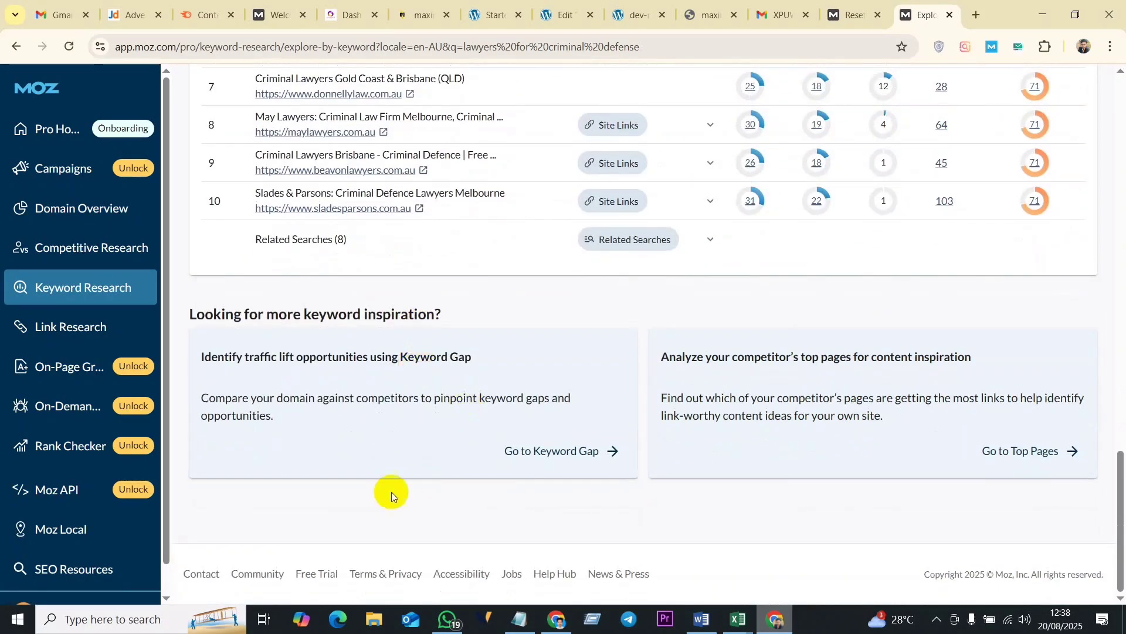
{"action": "scroll", "coordinate": [382, 469], "scroll_direction": "up", "scroll_amount": 10}
{"action": "scroll", "coordinate": [723, 324], "scroll_direction": "up", "scroll_amount": 4}
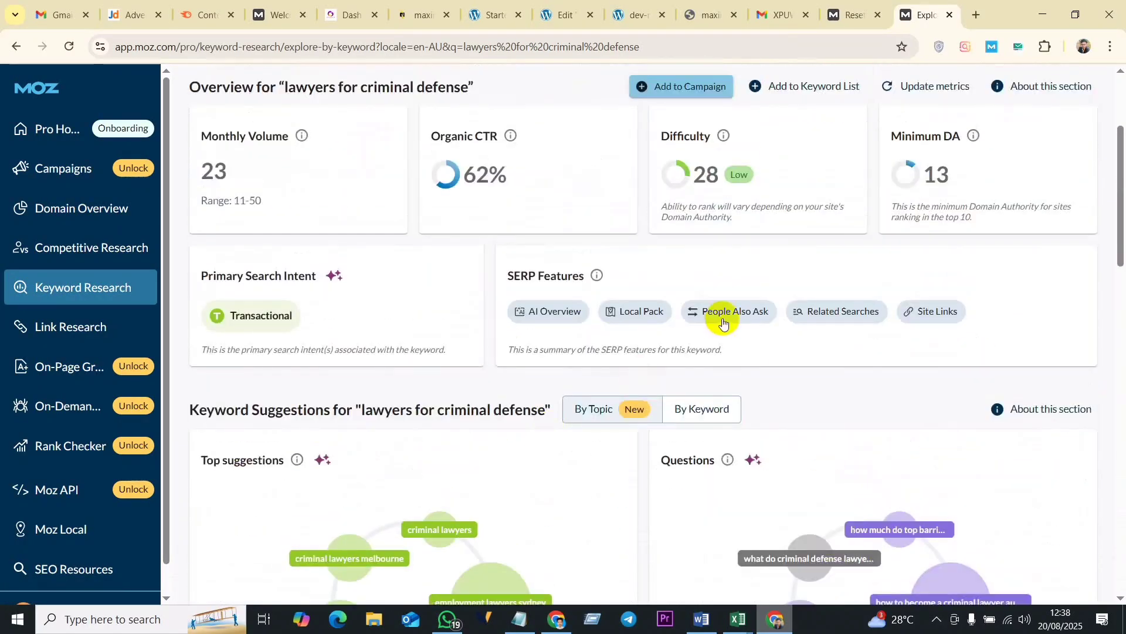
{"action": "scroll", "coordinate": [704, 323], "scroll_direction": "up", "scroll_amount": 3}
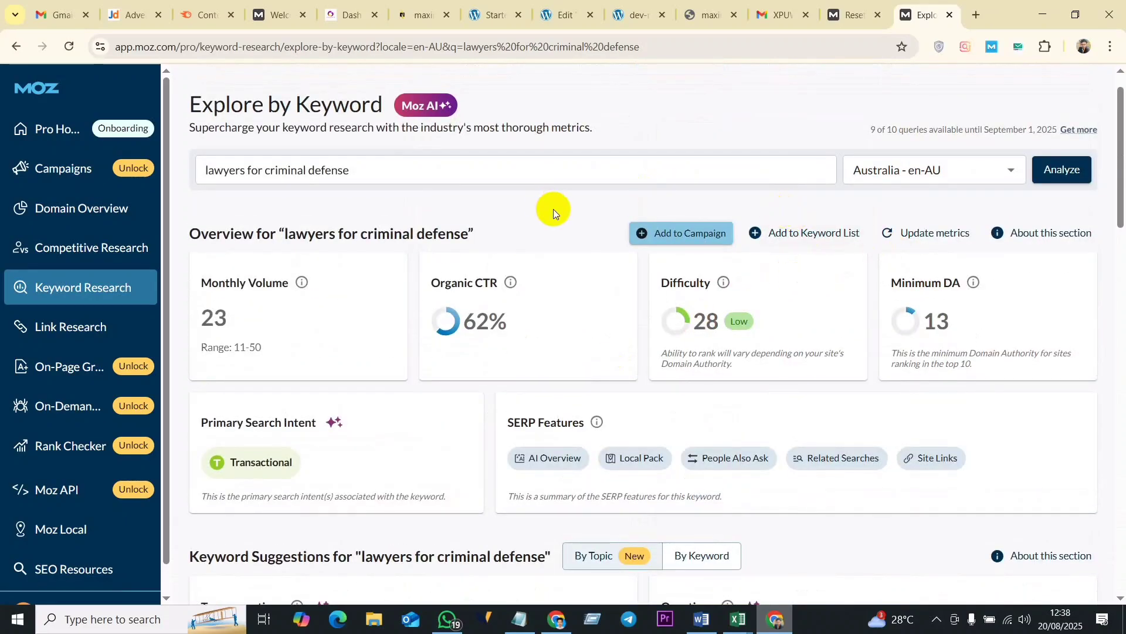
- Switch to the Keyword Research workbook in Excel and copy the keyword "criminal lawyer sydney nsw" from cell A6
{"action": "left_click", "coordinate": [361, 173]}
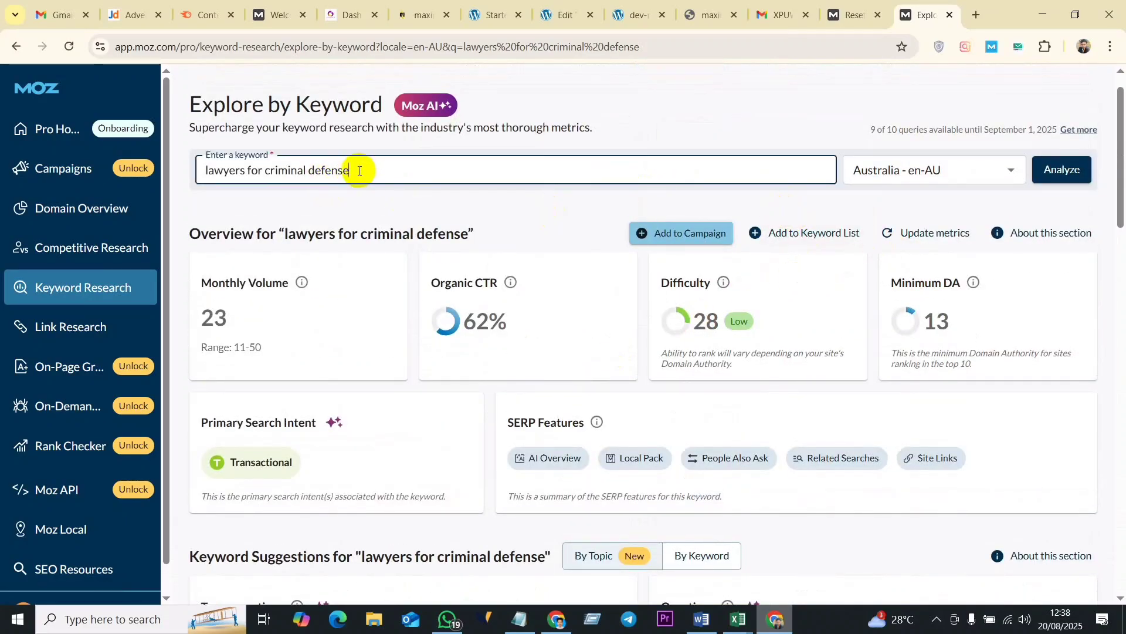
{"action": "left_click_drag", "start_coordinate": [362, 173], "coordinate": [196, 171]}
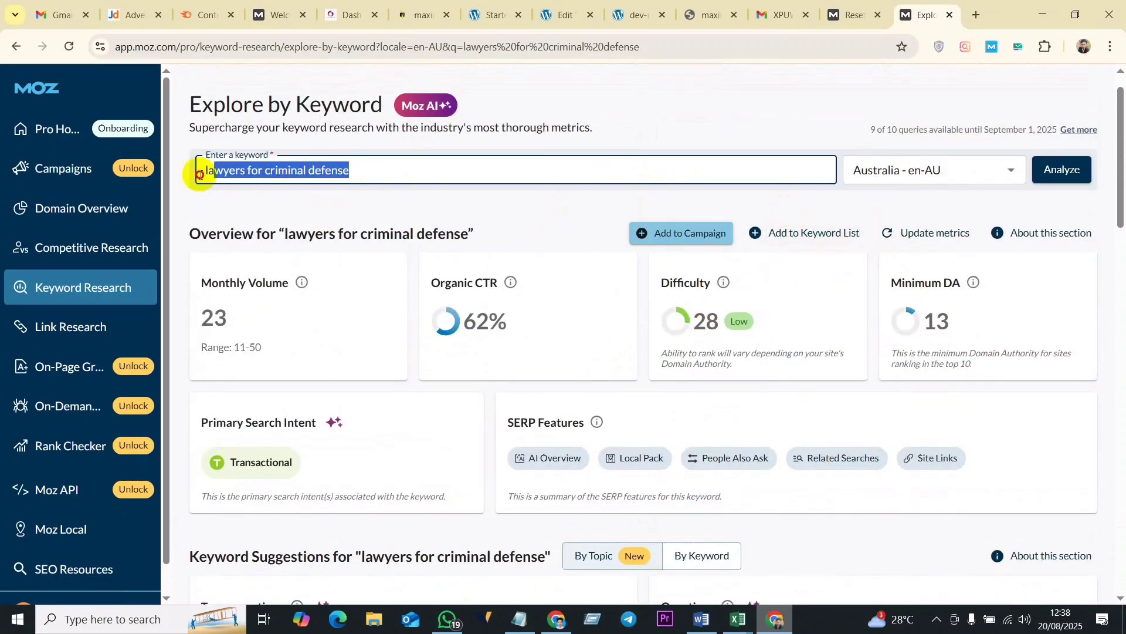
{"action": "left_click", "coordinate": [738, 619]}
{"action": "left_click", "coordinate": [518, 555]}
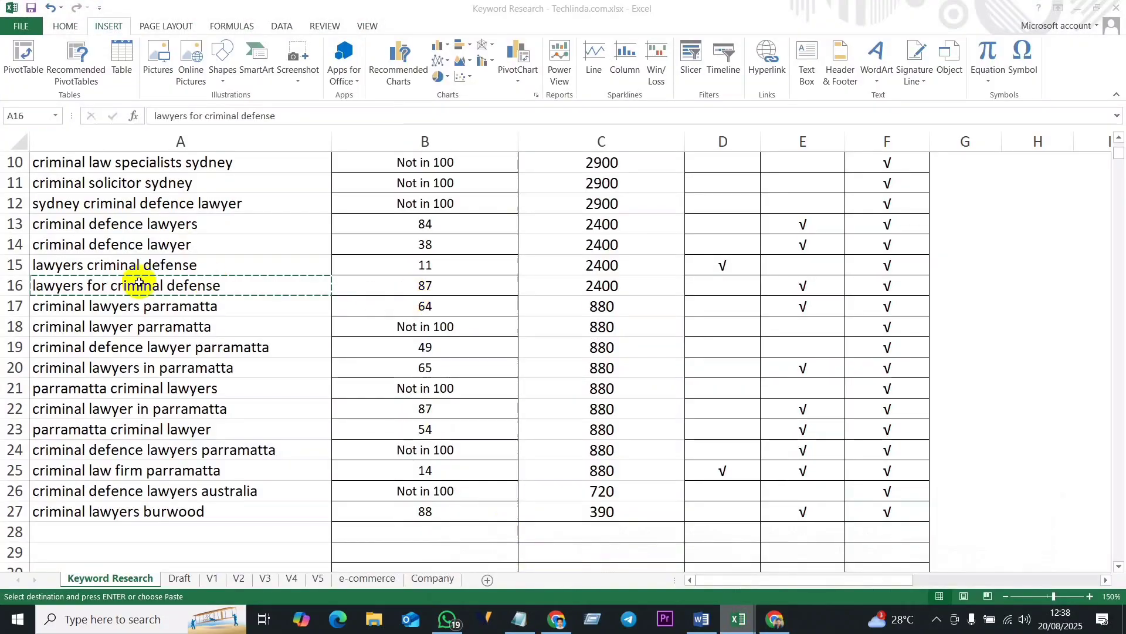
{"action": "scroll", "coordinate": [176, 437], "scroll_direction": "down", "scroll_amount": 2}
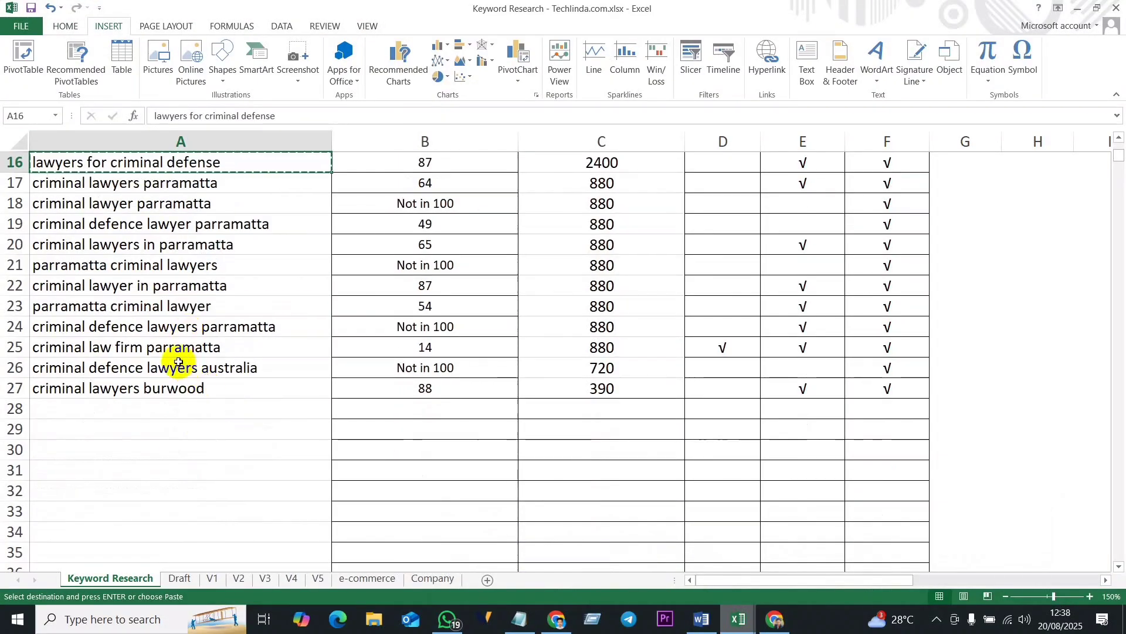
{"action": "scroll", "coordinate": [176, 363], "scroll_direction": "up", "scroll_amount": 5}
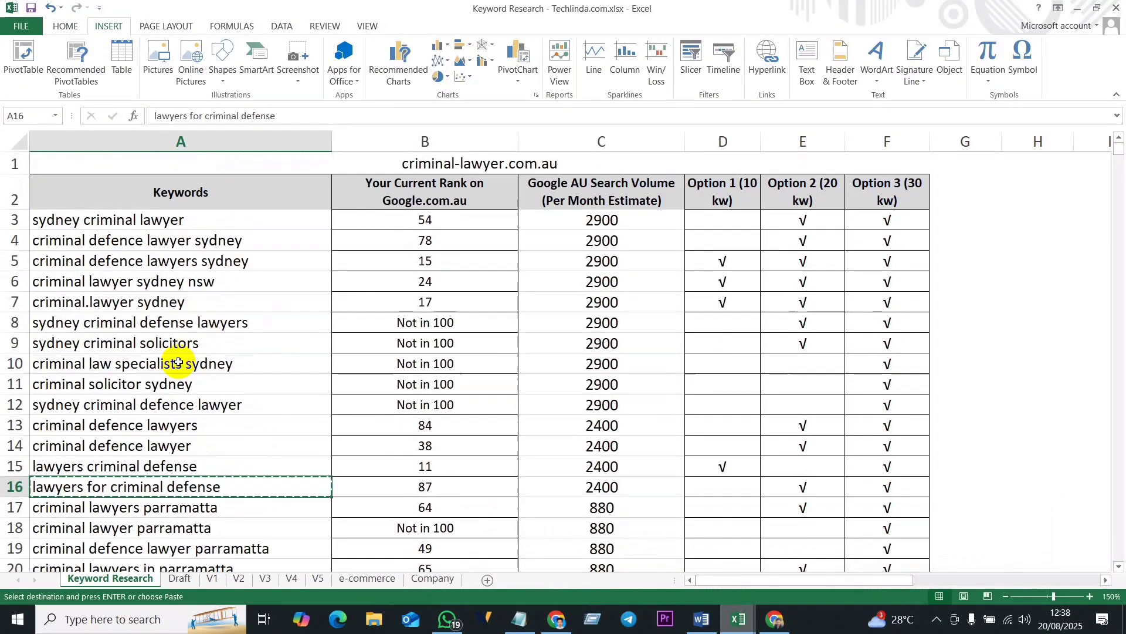
{"action": "left_click", "coordinate": [154, 220]}
{"action": "left_click", "coordinate": [215, 258]}
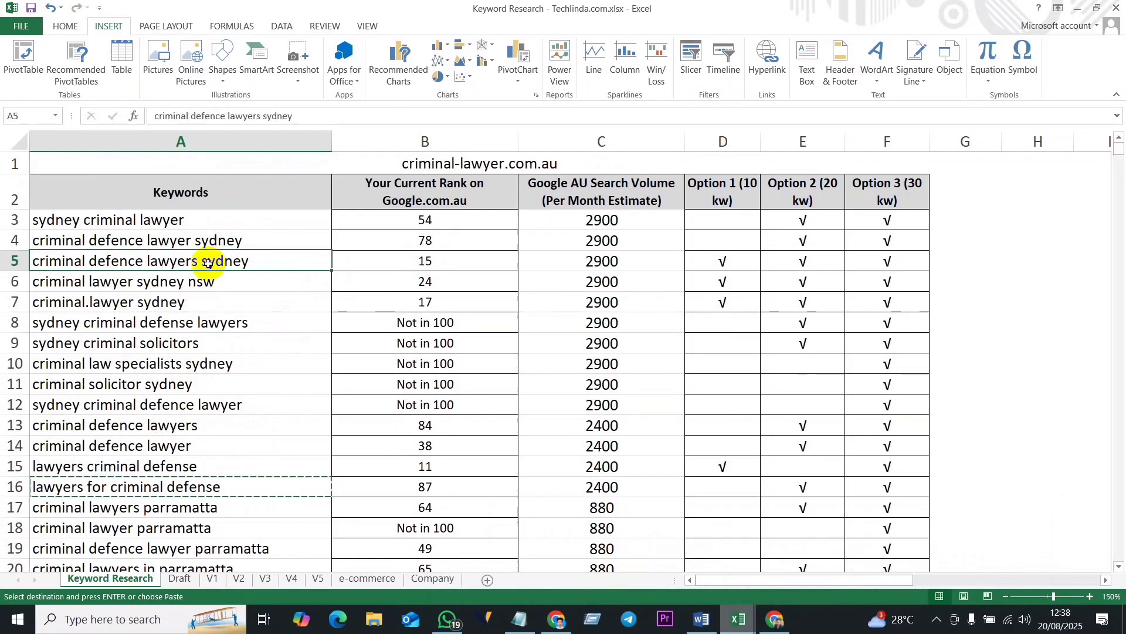
{"action": "left_click", "coordinate": [217, 284]}
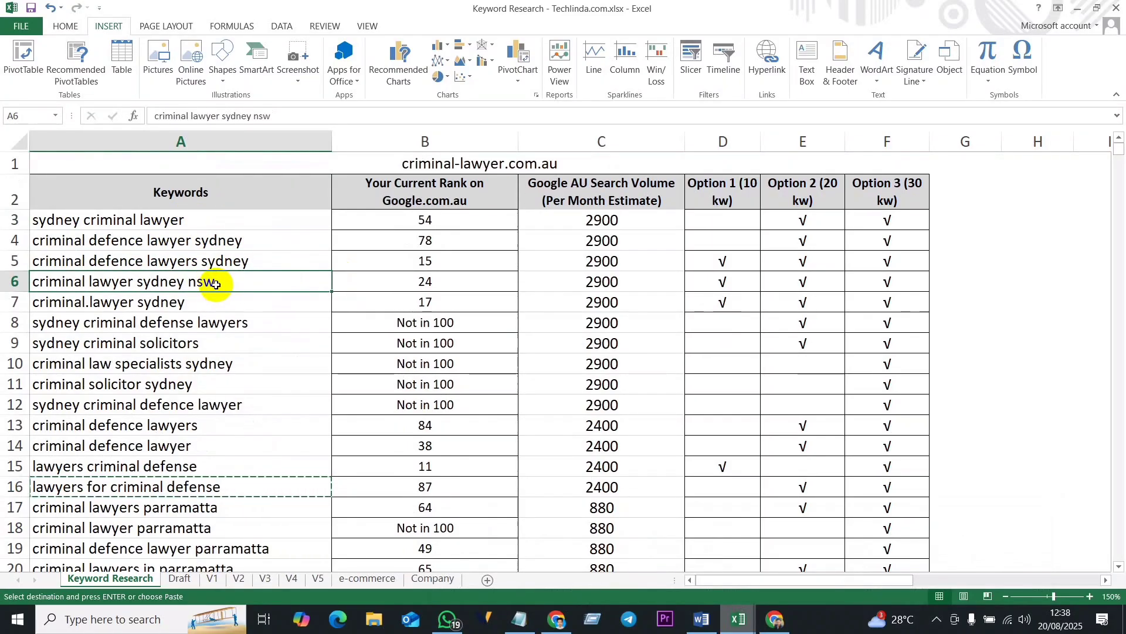
{"action": "double_click", "coordinate": [217, 282]}
{"action": "left_click_drag", "start_coordinate": [220, 281], "coordinate": [25, 282]}
{"action": "key", "text": "ctrl+c"}
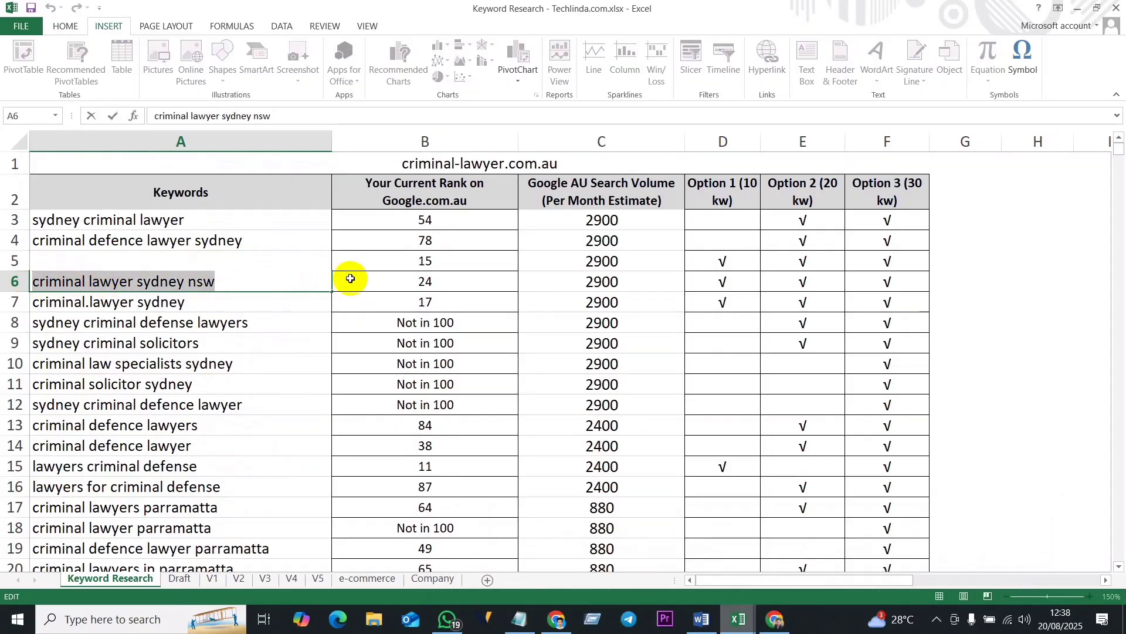
- Back in Moz Keyword Explorer in Chrome, replace the previous keyword with "criminal lawyer sydney nsw" and analyze it for Australia - en-AU
{"action": "left_click", "coordinate": [775, 620]}
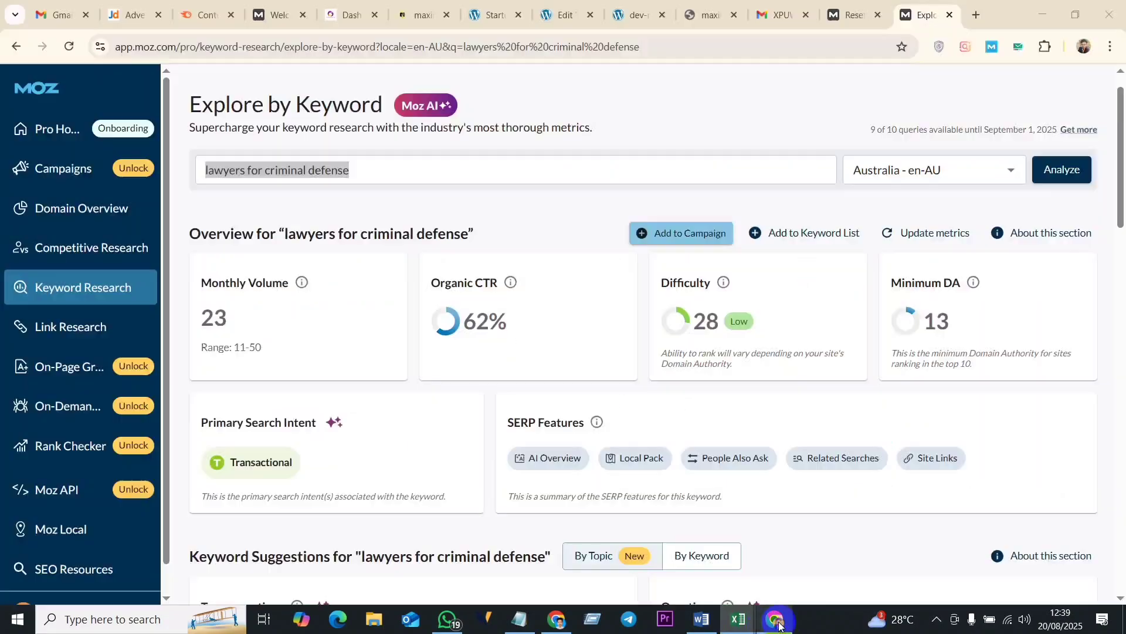
{"action": "key", "text": "BackSpace"}
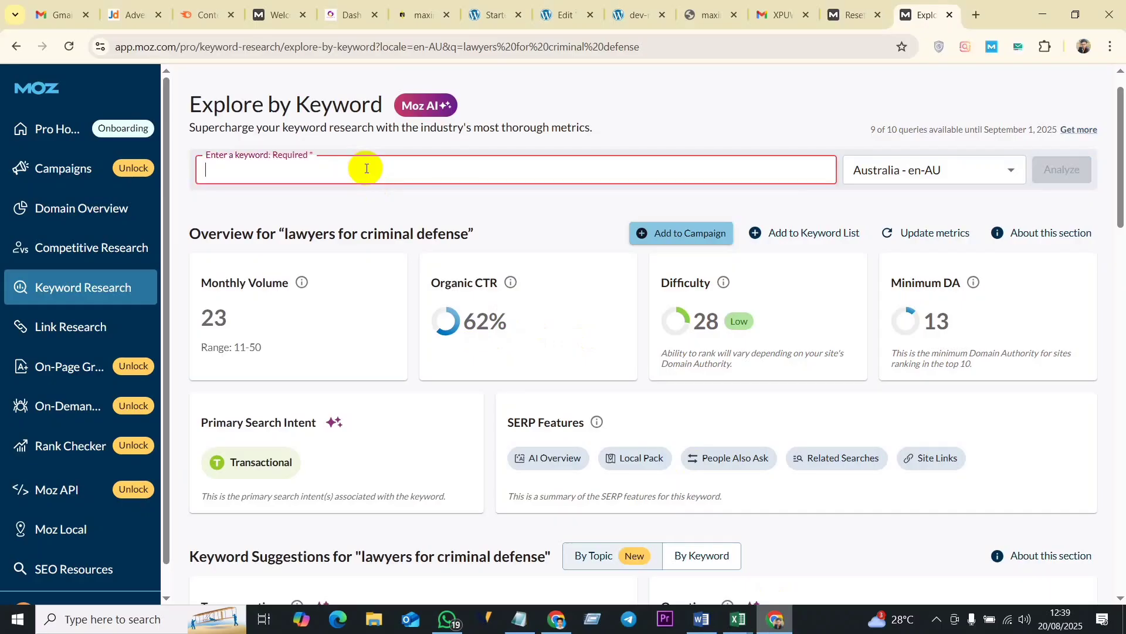
{"action": "key", "text": "ctrl+v"}
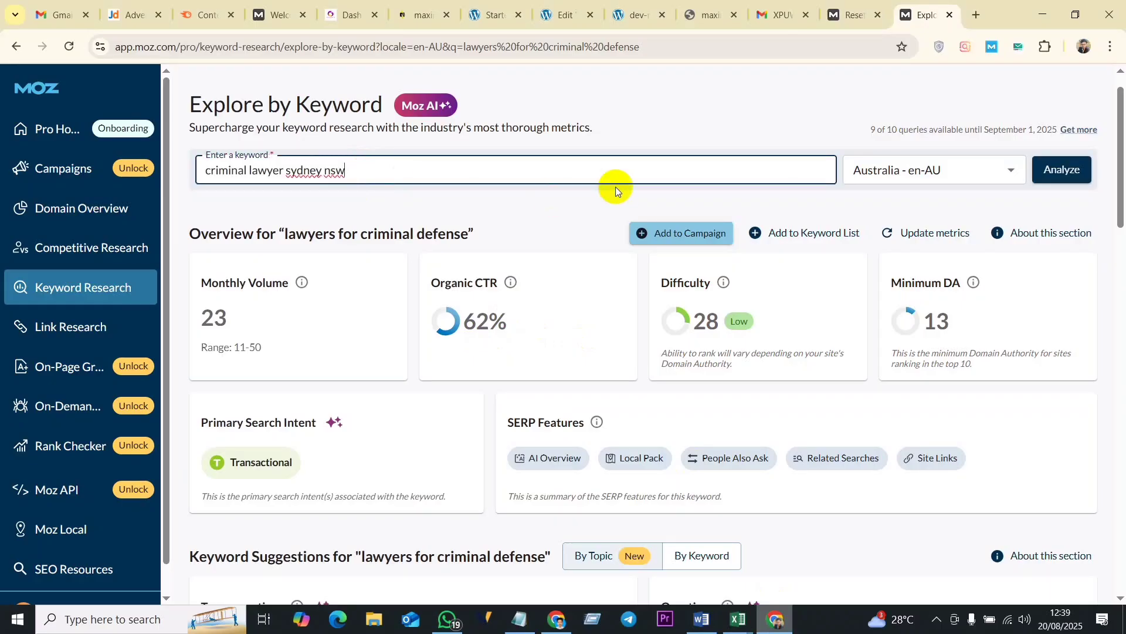
{"action": "left_click", "coordinate": [1065, 172]}
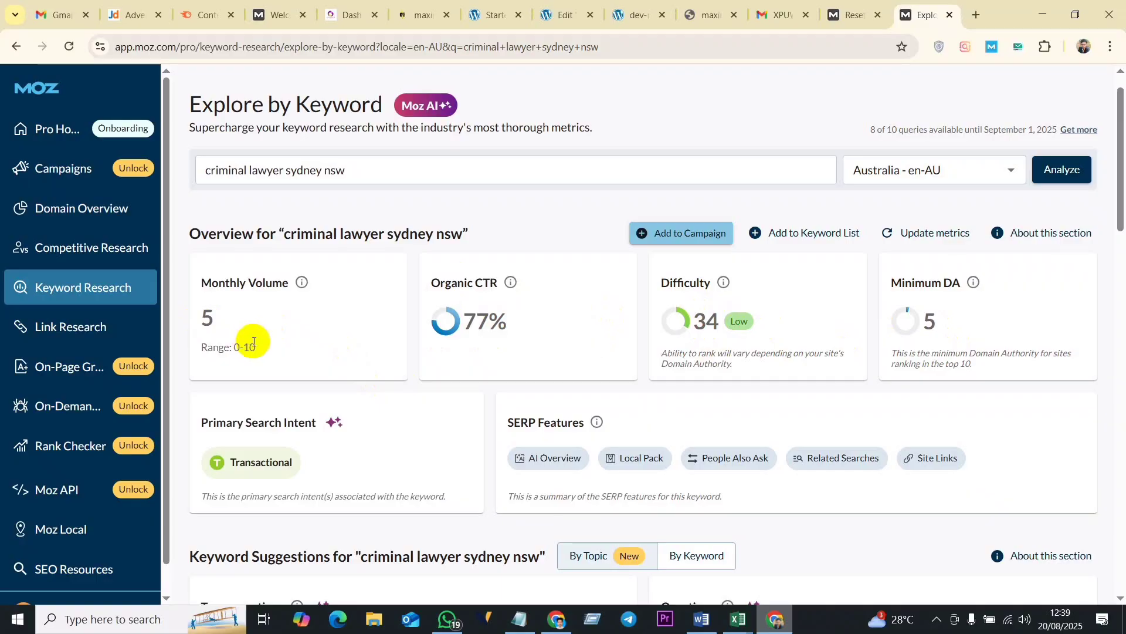
- Review the monthly volume, difficulty and minimum DA for "criminal lawyer sydney nsw", plus the PA, DA and linking domains in its SERP analysis
{"action": "left_click_drag", "start_coordinate": [216, 320], "coordinate": [195, 323]}
{"action": "scroll", "coordinate": [434, 462], "scroll_direction": "down", "scroll_amount": 10}
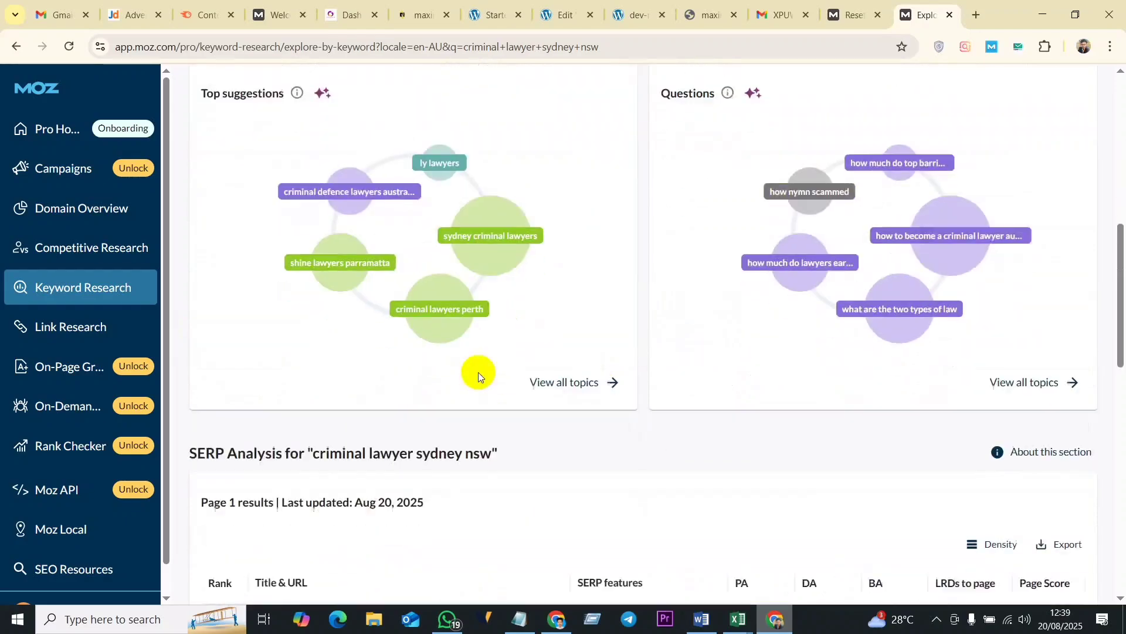
{"action": "scroll", "coordinate": [494, 361], "scroll_direction": "down", "scroll_amount": 8}
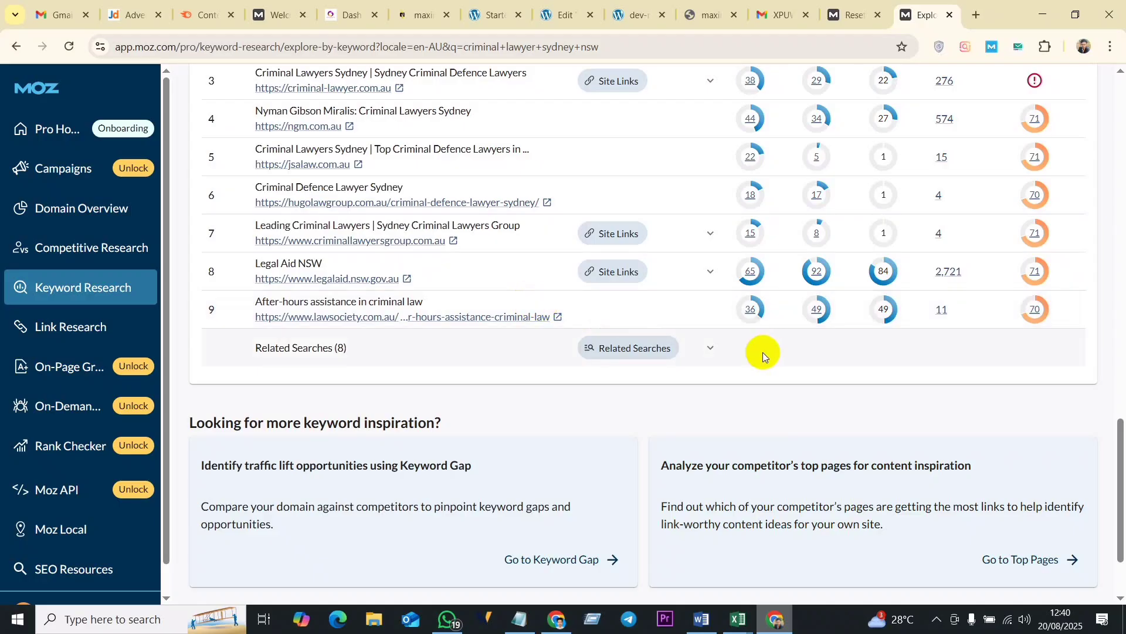
{"action": "scroll", "coordinate": [547, 370], "scroll_direction": "up", "scroll_amount": 9}
{"action": "scroll", "coordinate": [548, 369], "scroll_direction": "up", "scroll_amount": 10}
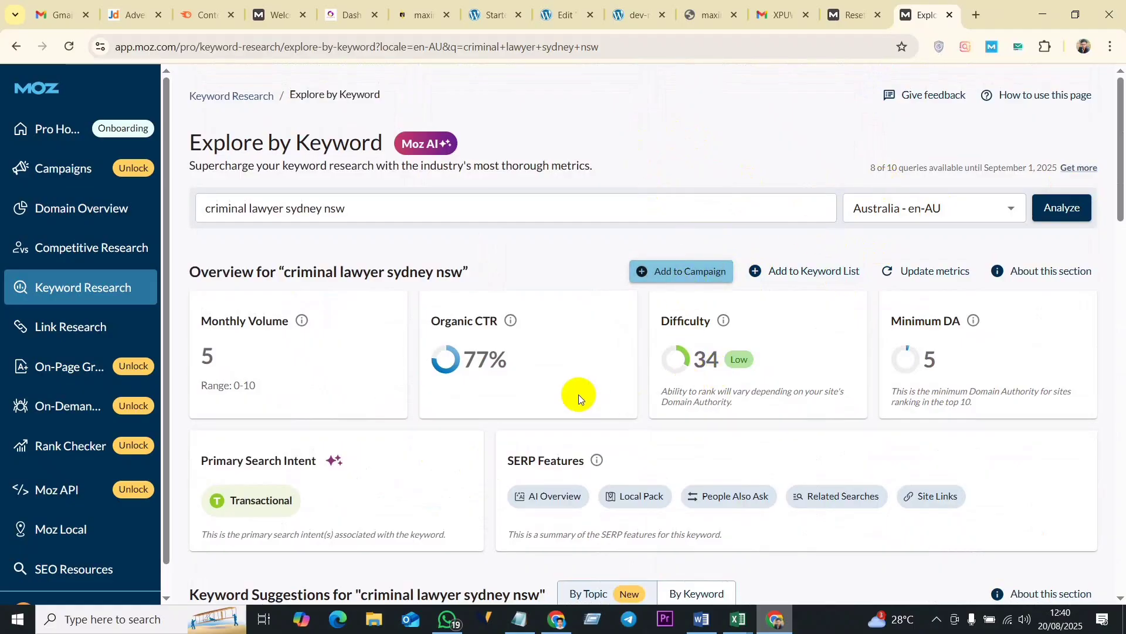
{"action": "scroll", "coordinate": [578, 395], "scroll_direction": "down", "scroll_amount": 20}
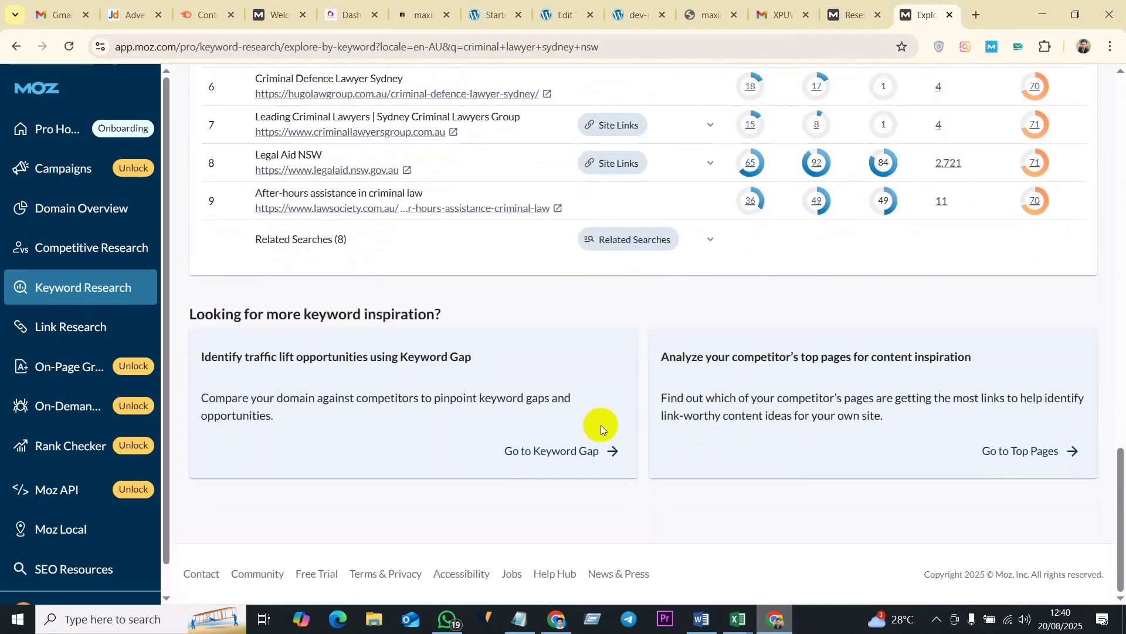